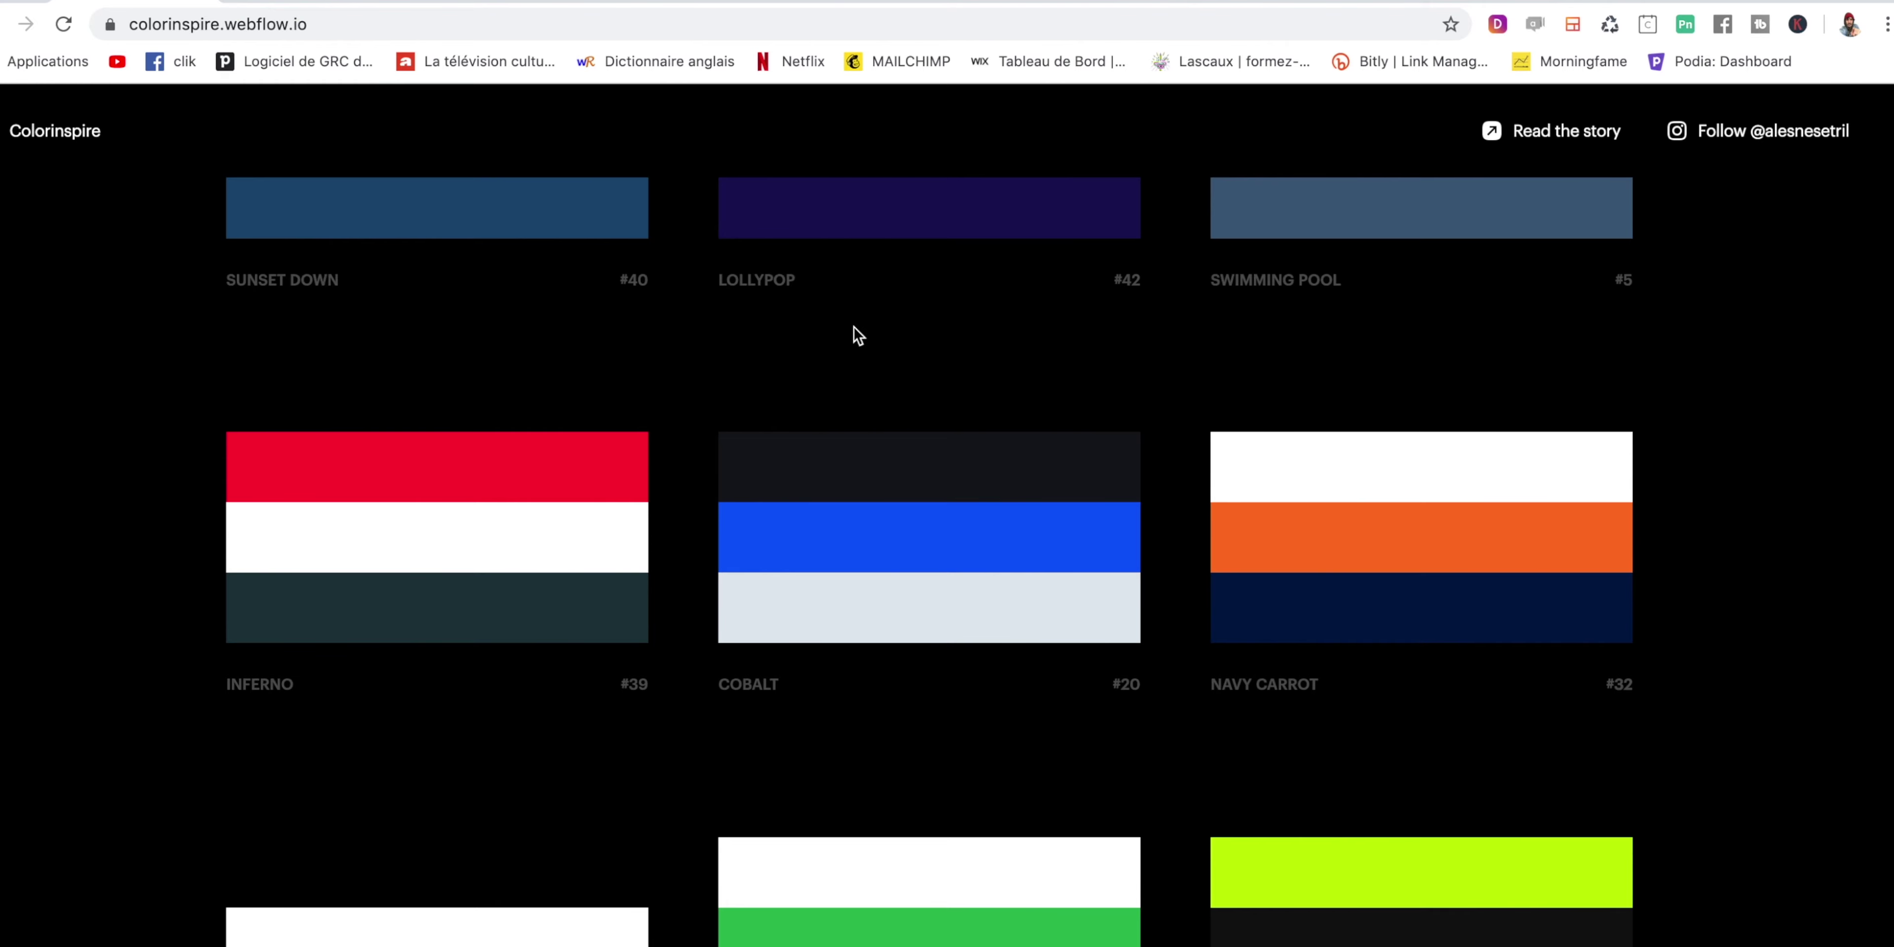
# Scroll the Colorinspire palettes down to Inferno and copy its red hex code #FF0033.
pyautogui.scroll(10, 837, 228)
pyautogui.tripleClick(845, 347)
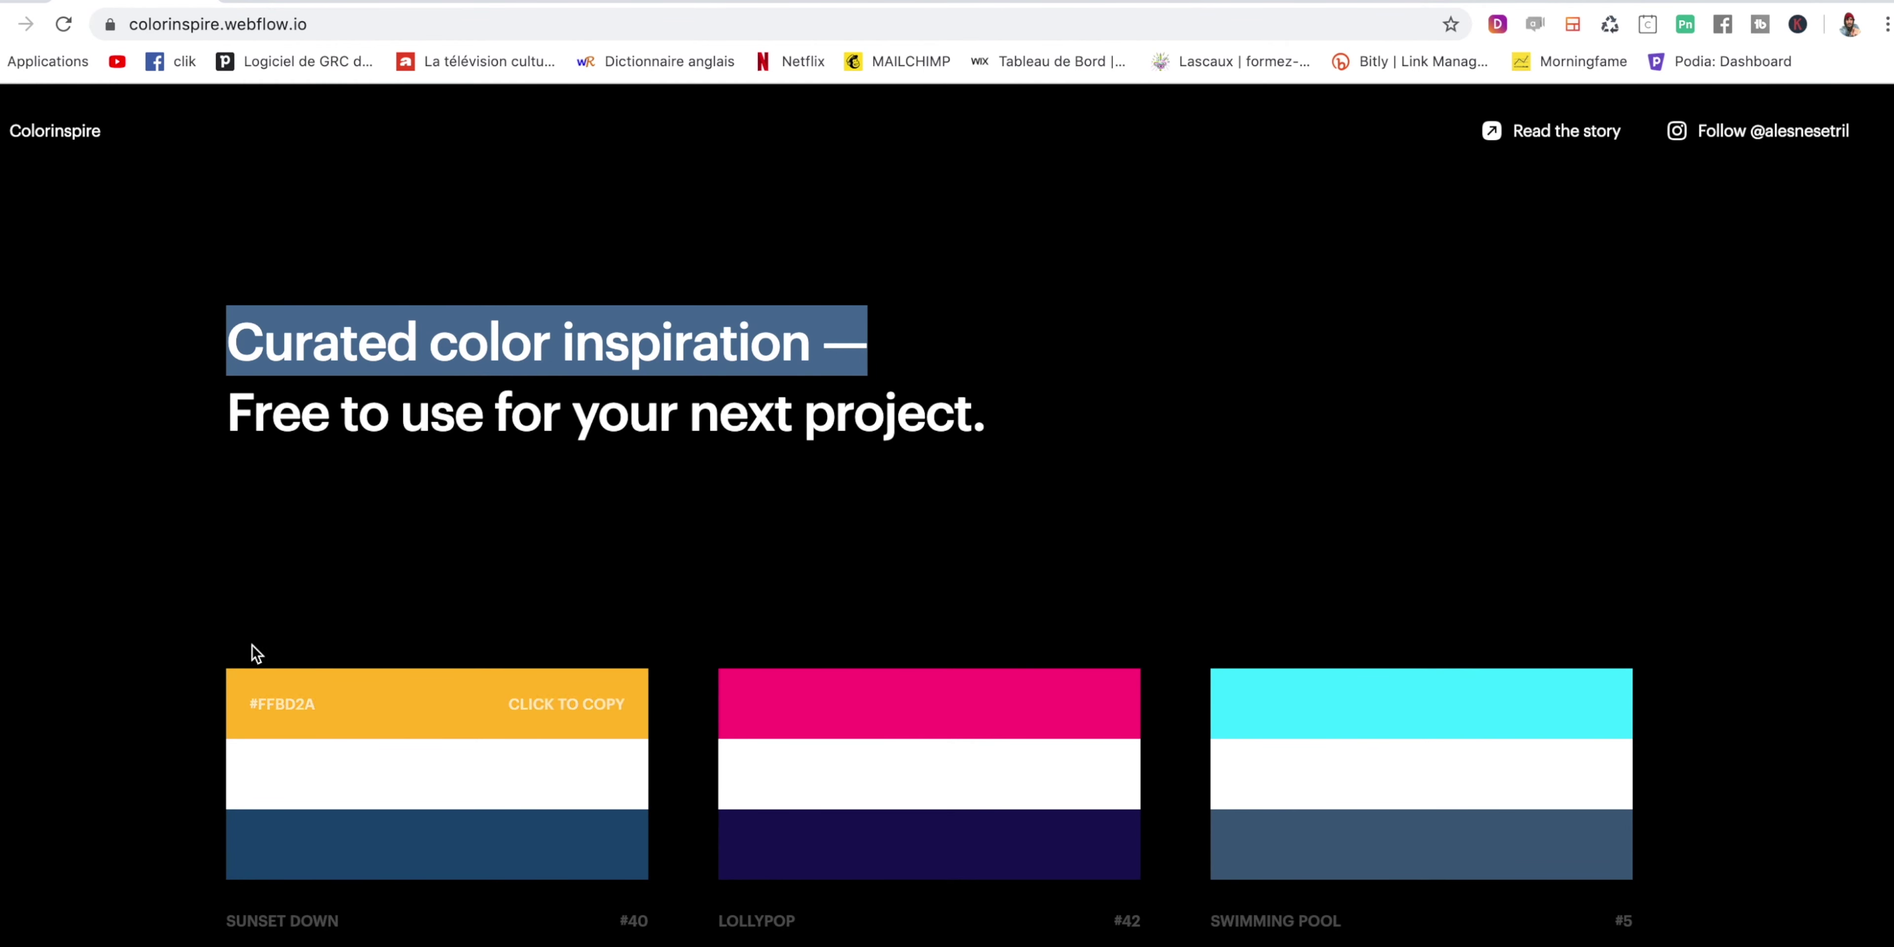
pyautogui.scroll(-3, 221, 633)
pyautogui.scroll(-2, 276, 710)
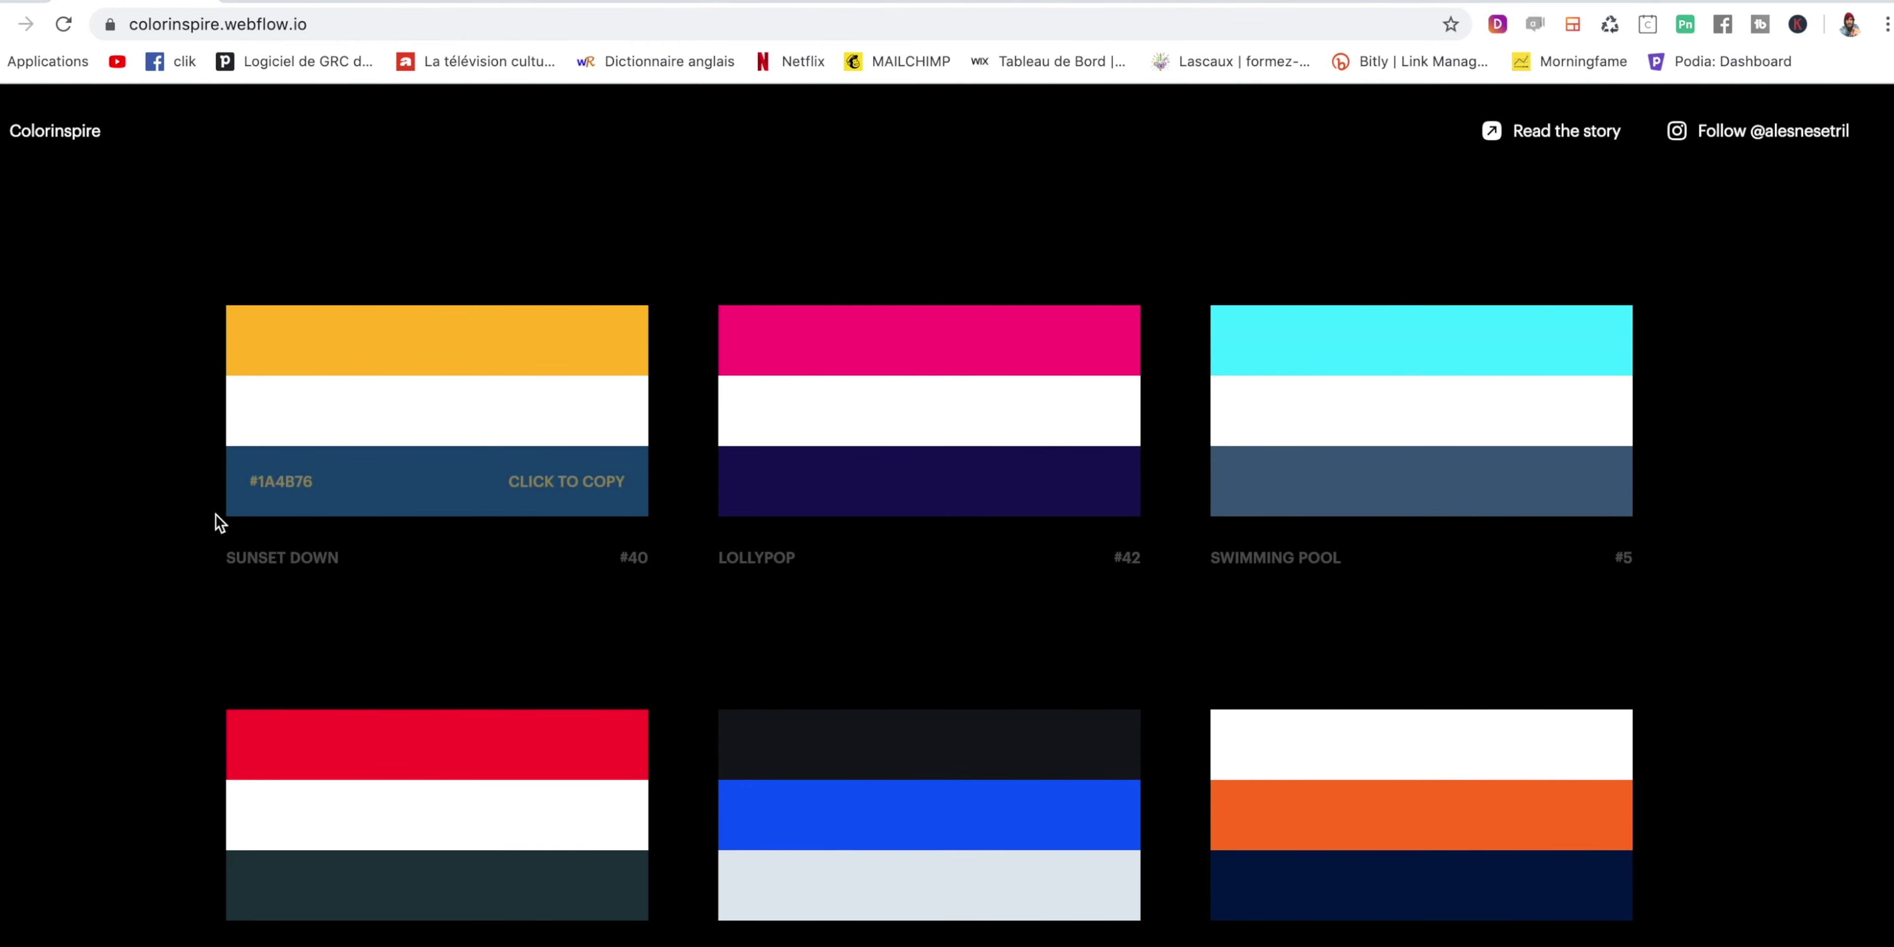
pyautogui.scroll(-1, 193, 514)
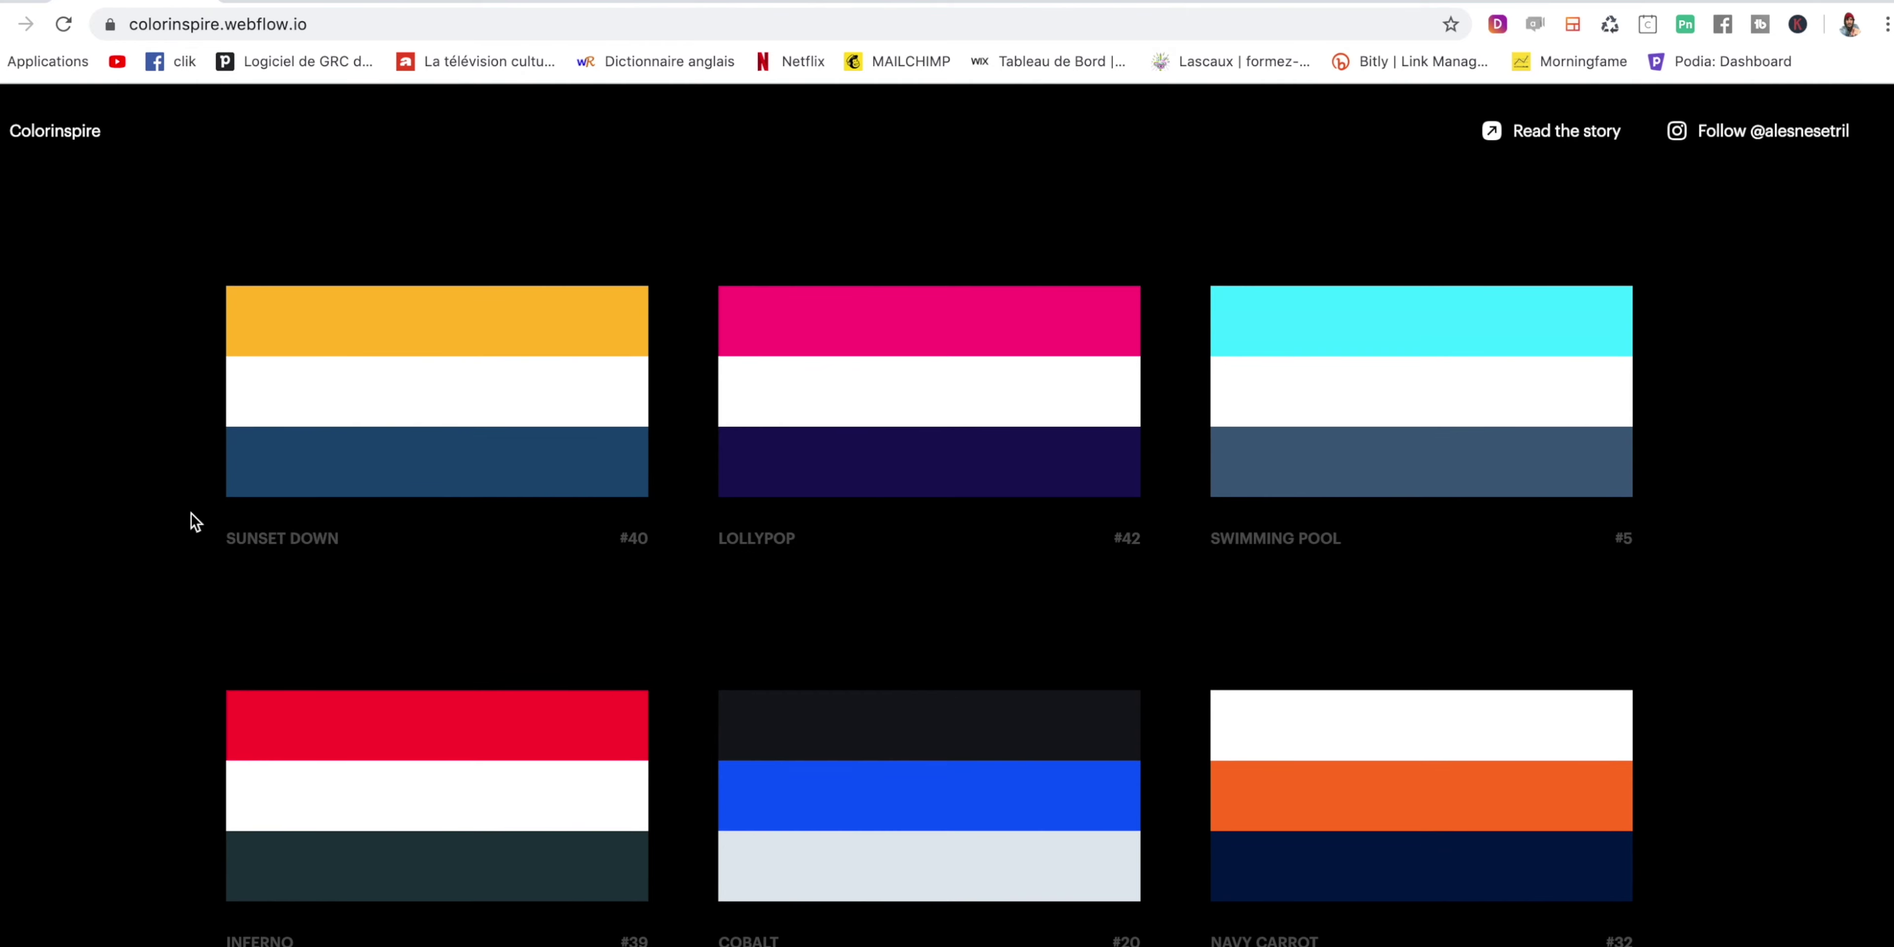
pyautogui.scroll(-1, 194, 522)
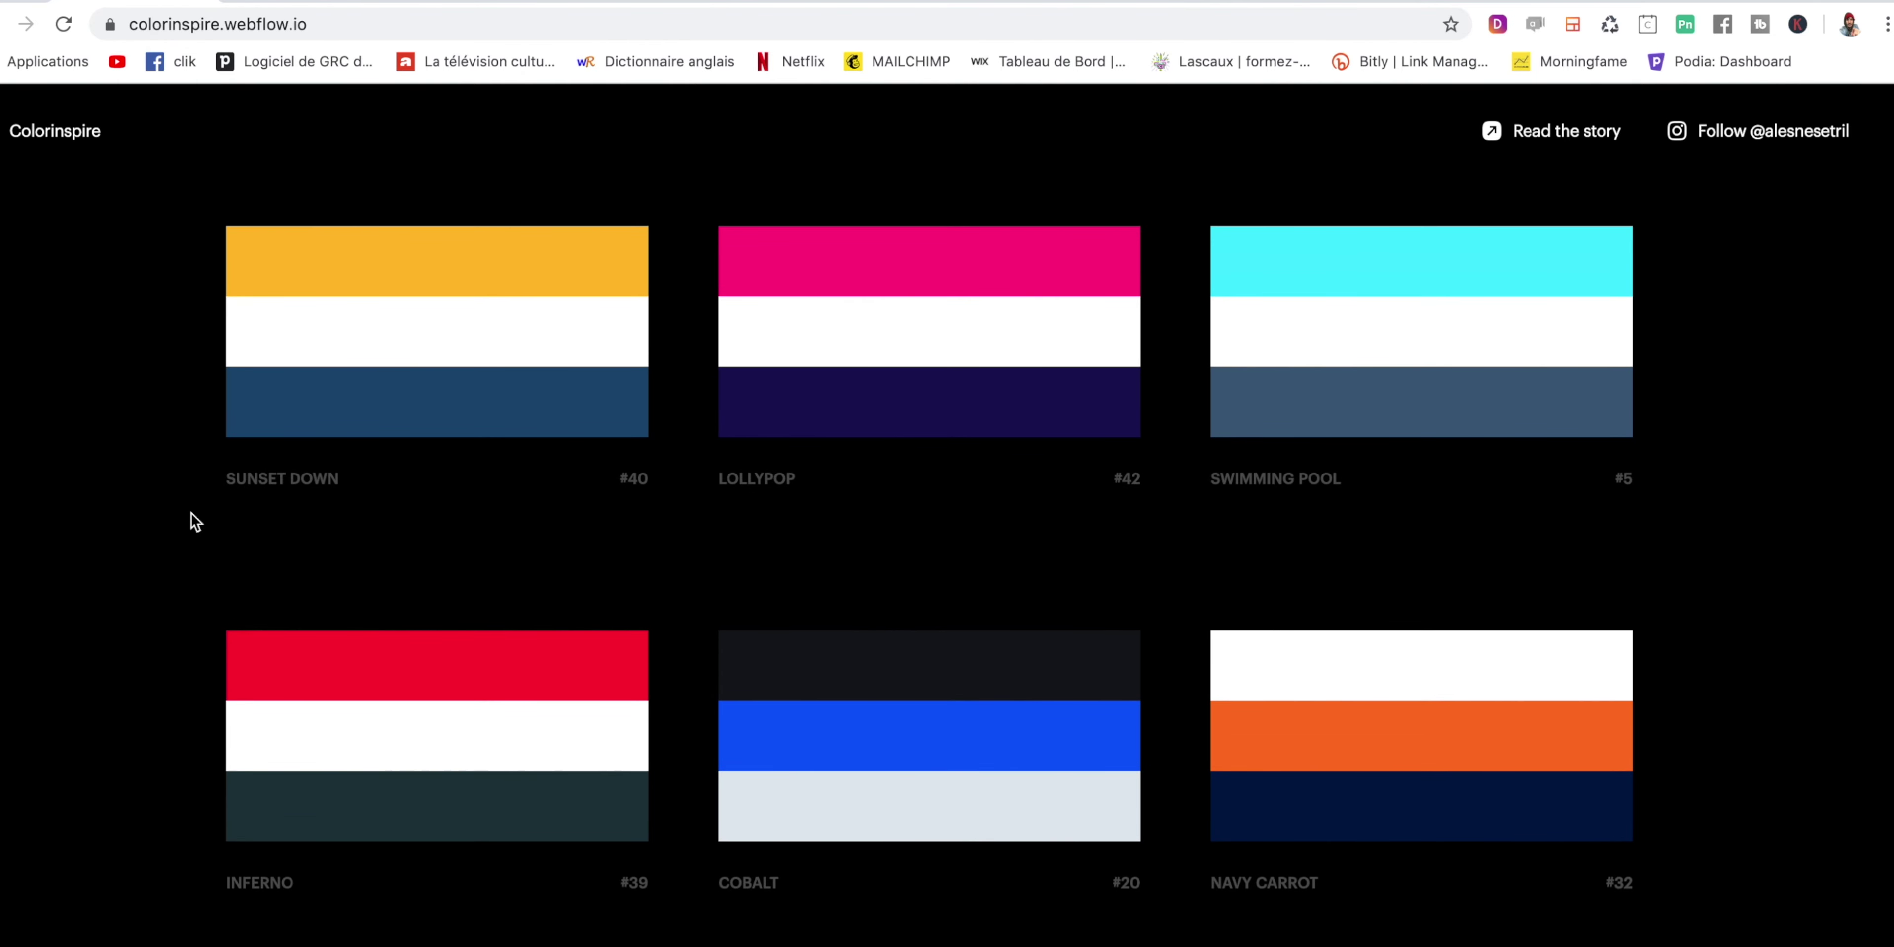
pyautogui.scroll(-1, 195, 522)
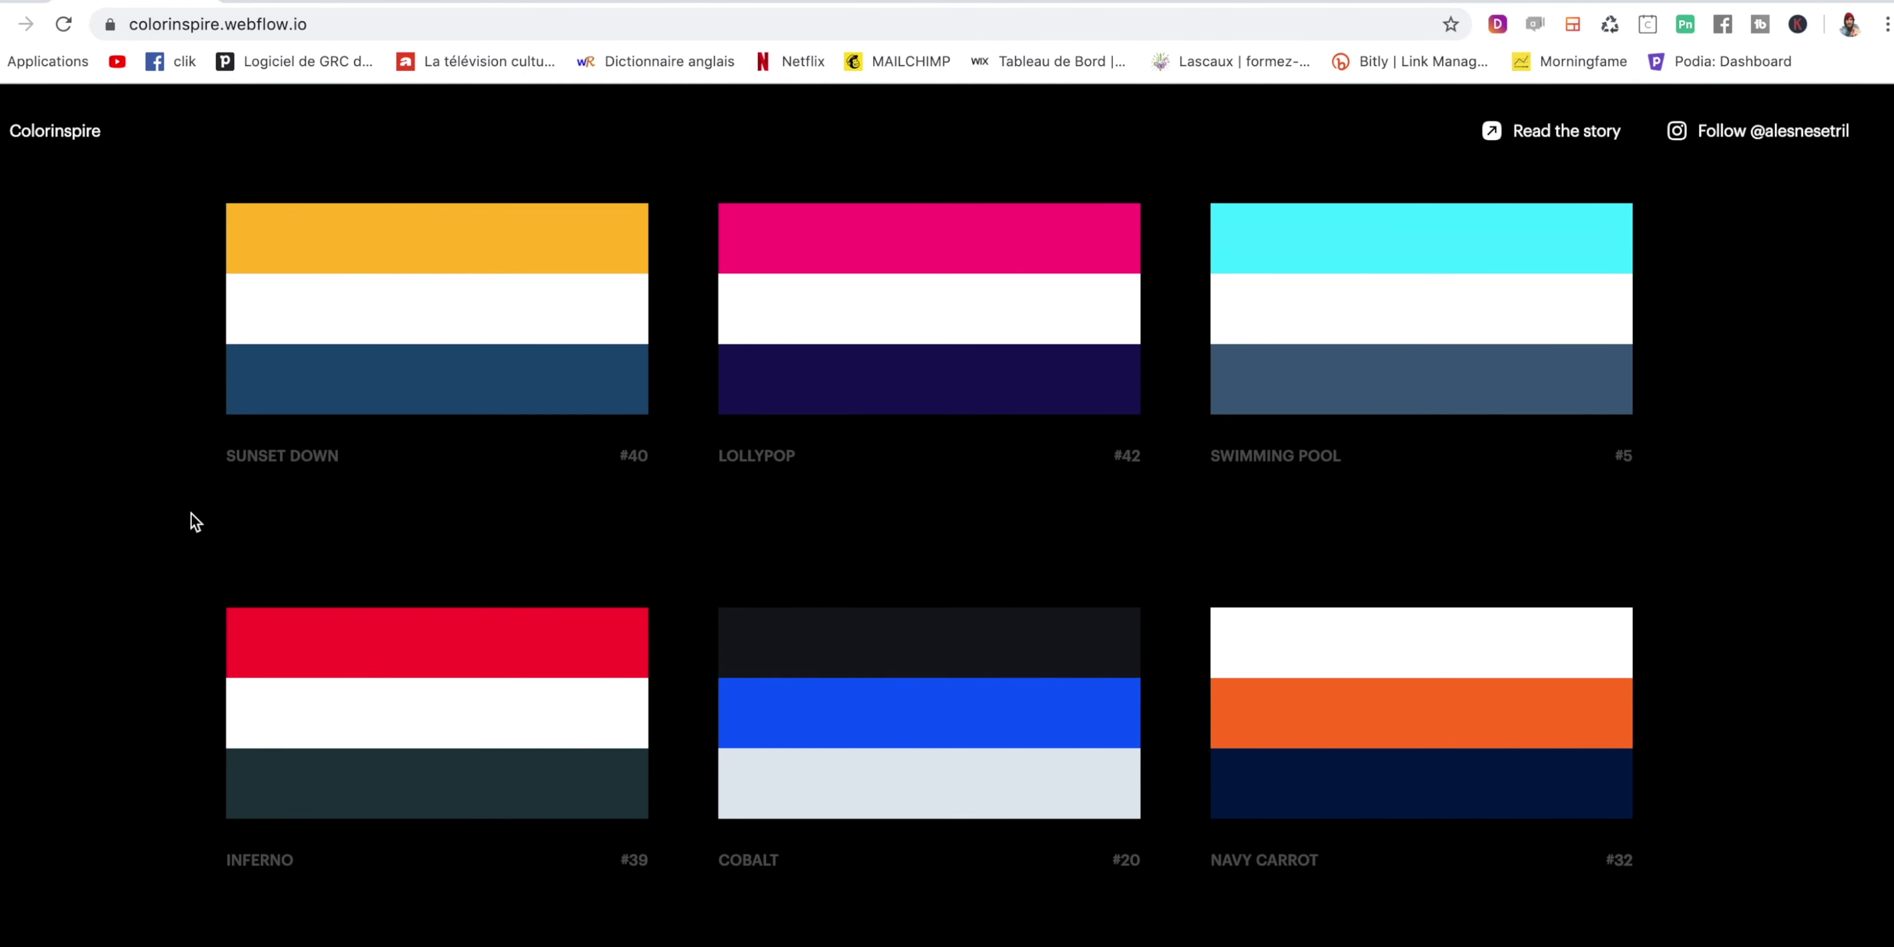
pyautogui.scroll(-2, 194, 522)
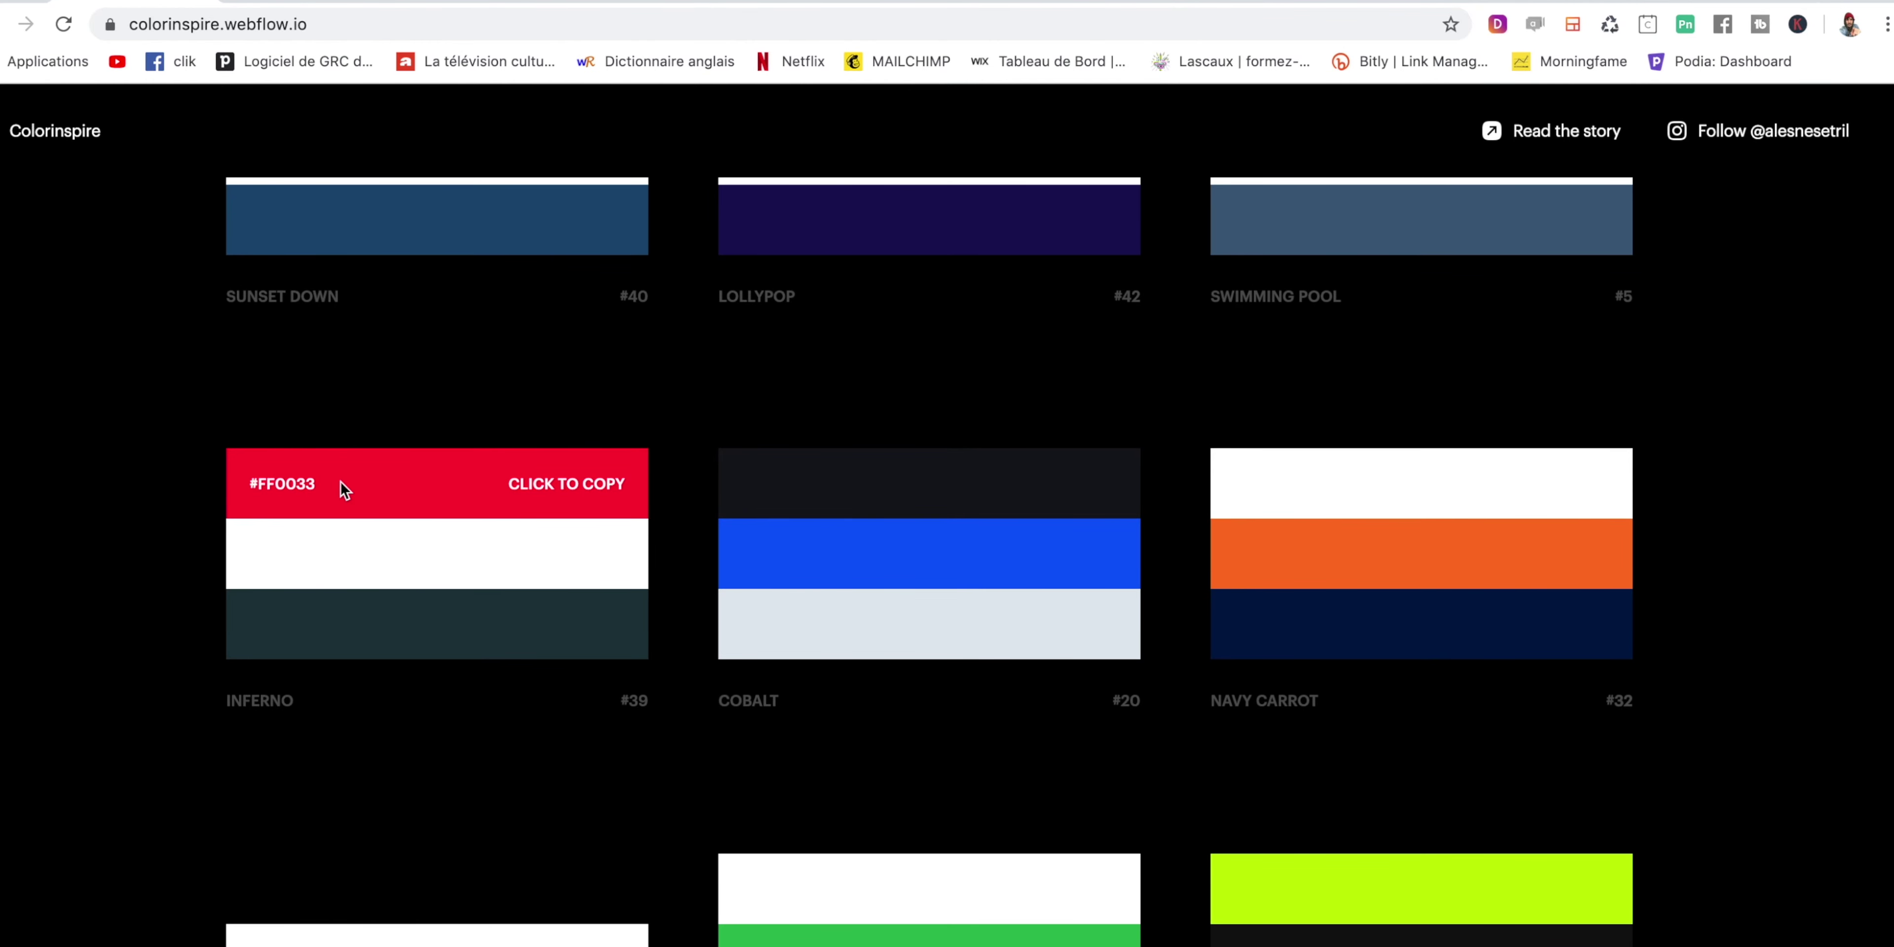
pyautogui.scroll(3, 456, 558)
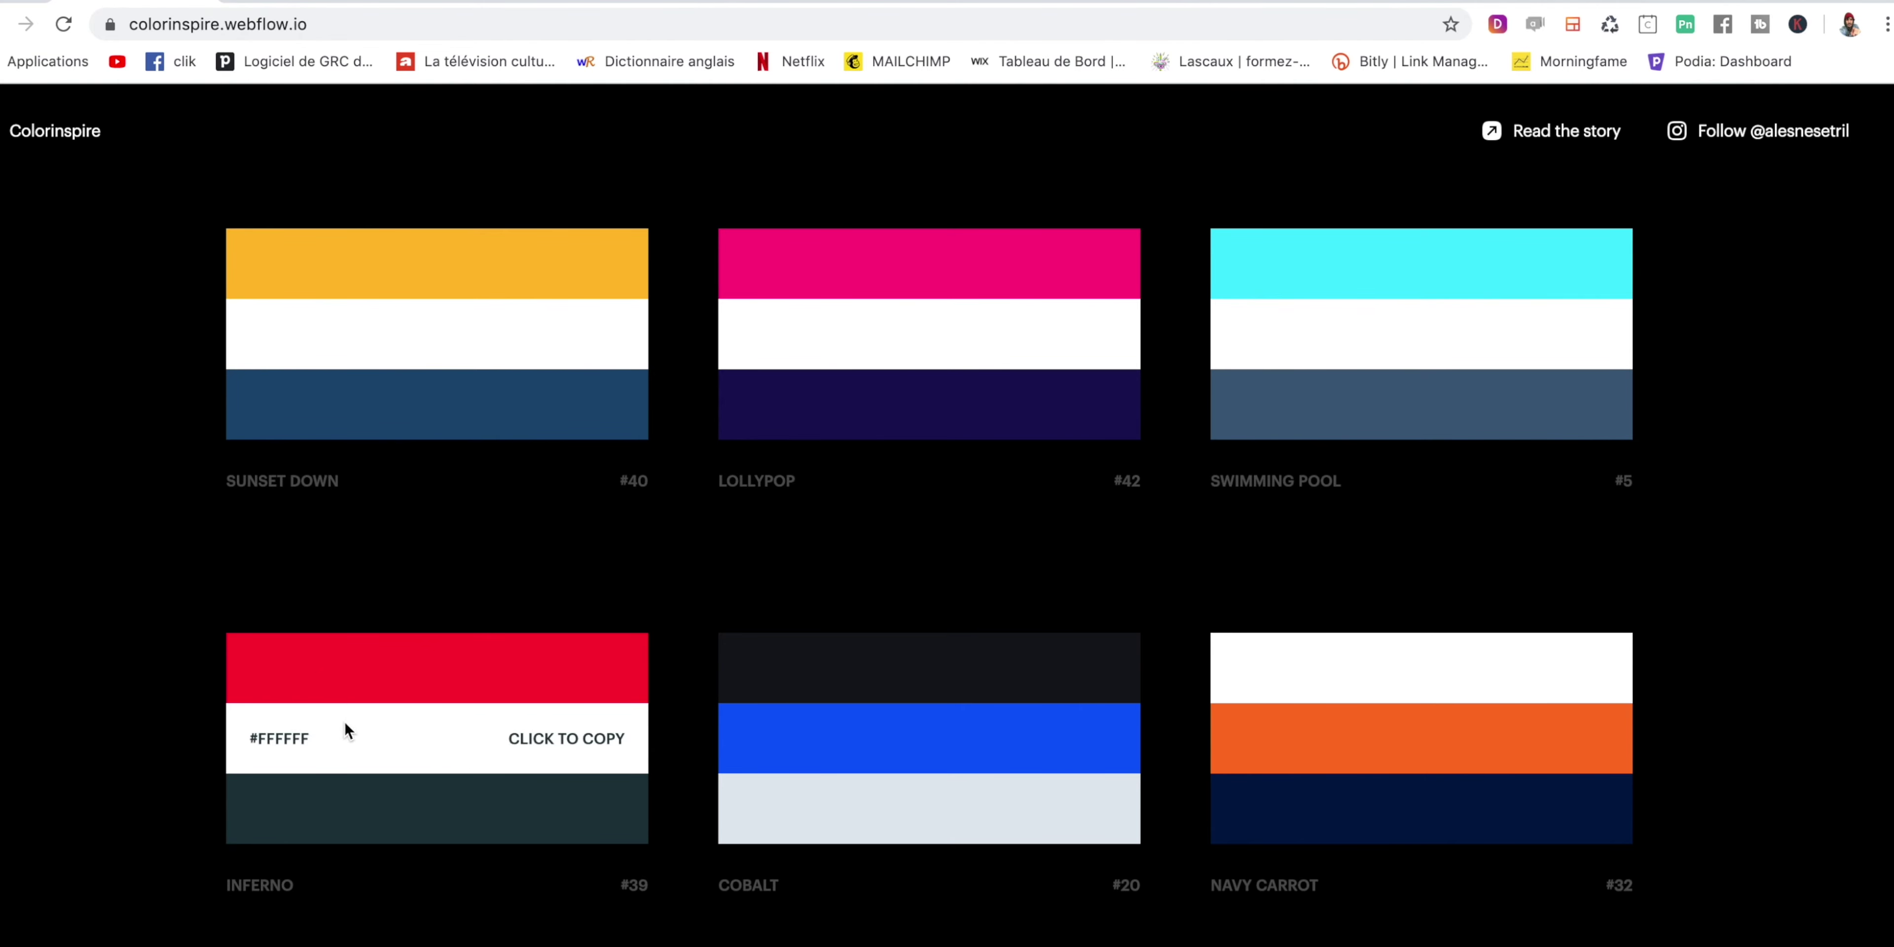
pyautogui.scroll(-1, 368, 706)
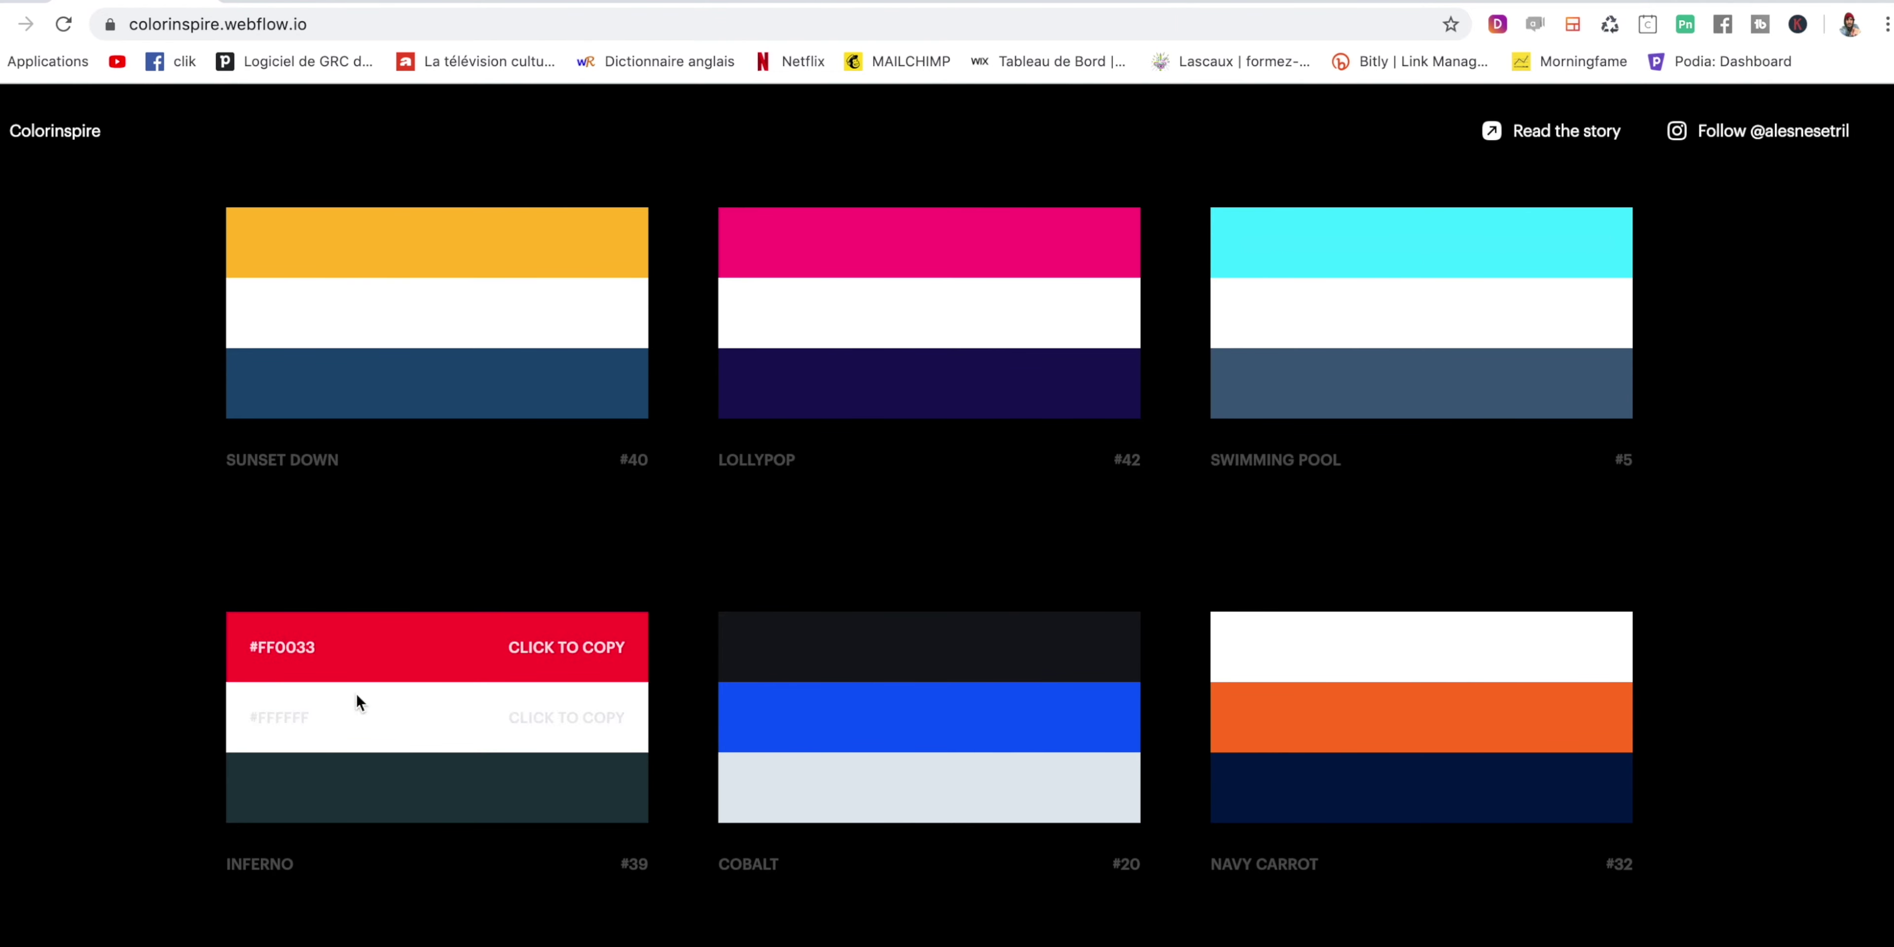
pyautogui.moveTo(436, 668)
pyautogui.scroll(-1, 435, 636)
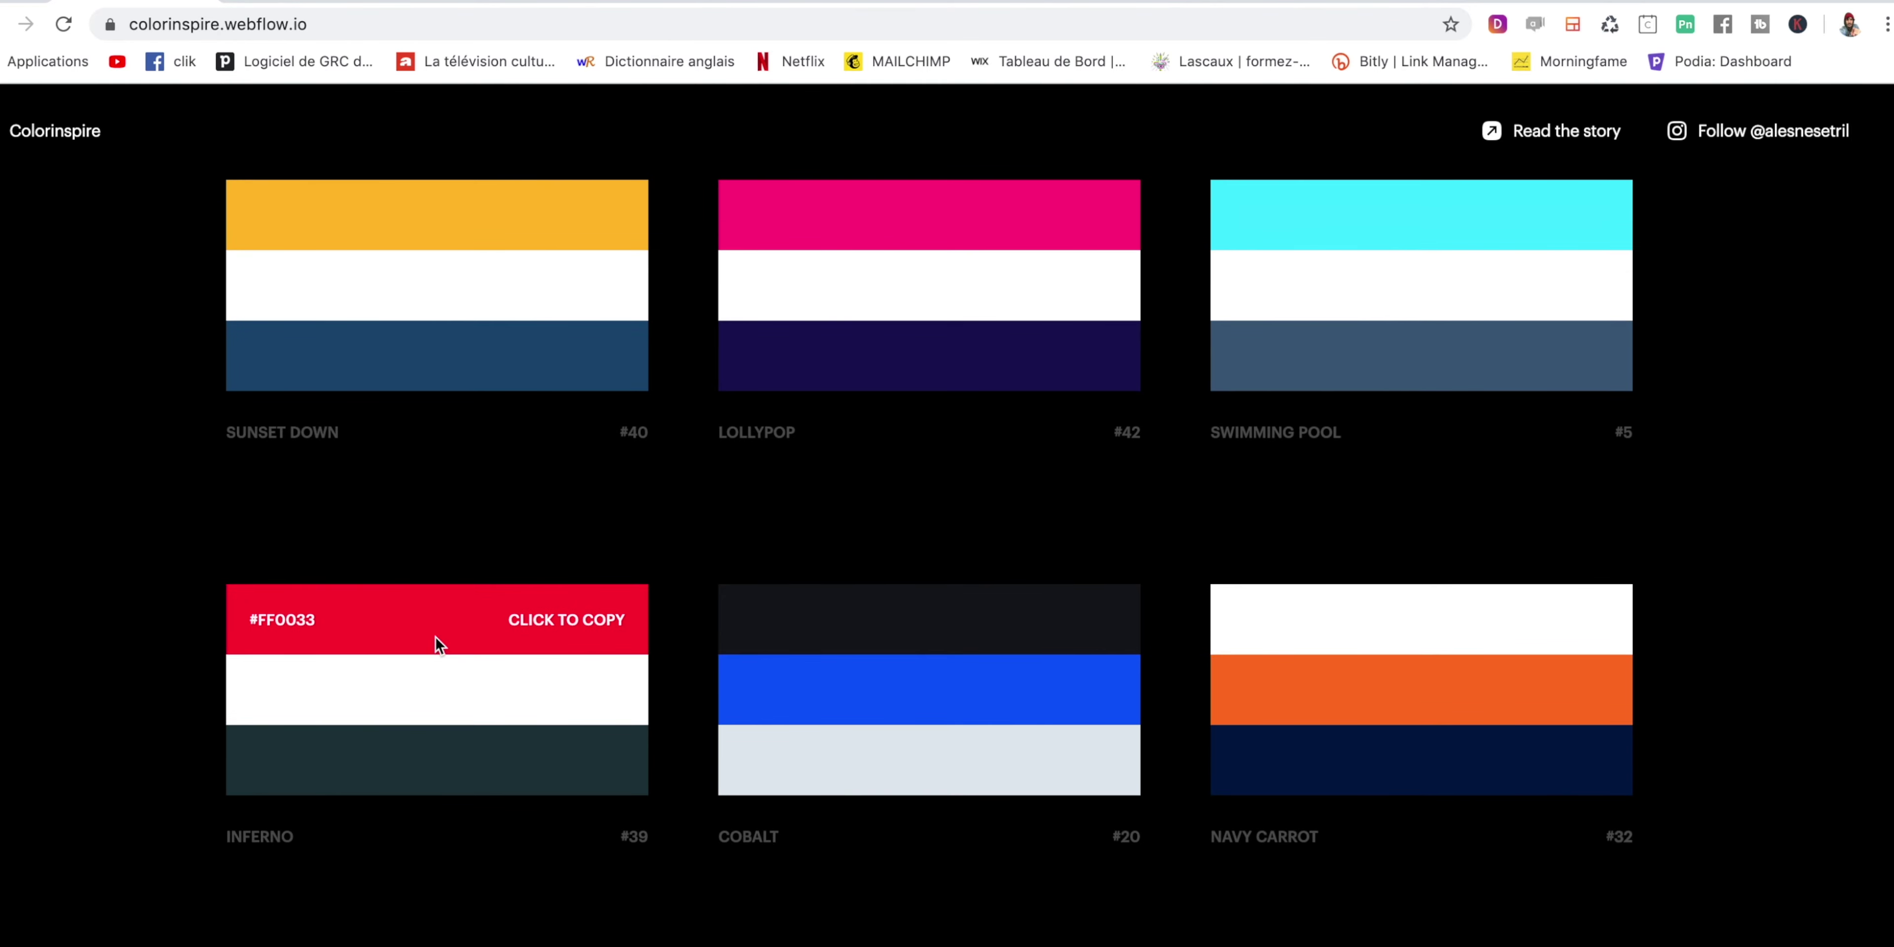
pyautogui.scroll(-3, 435, 636)
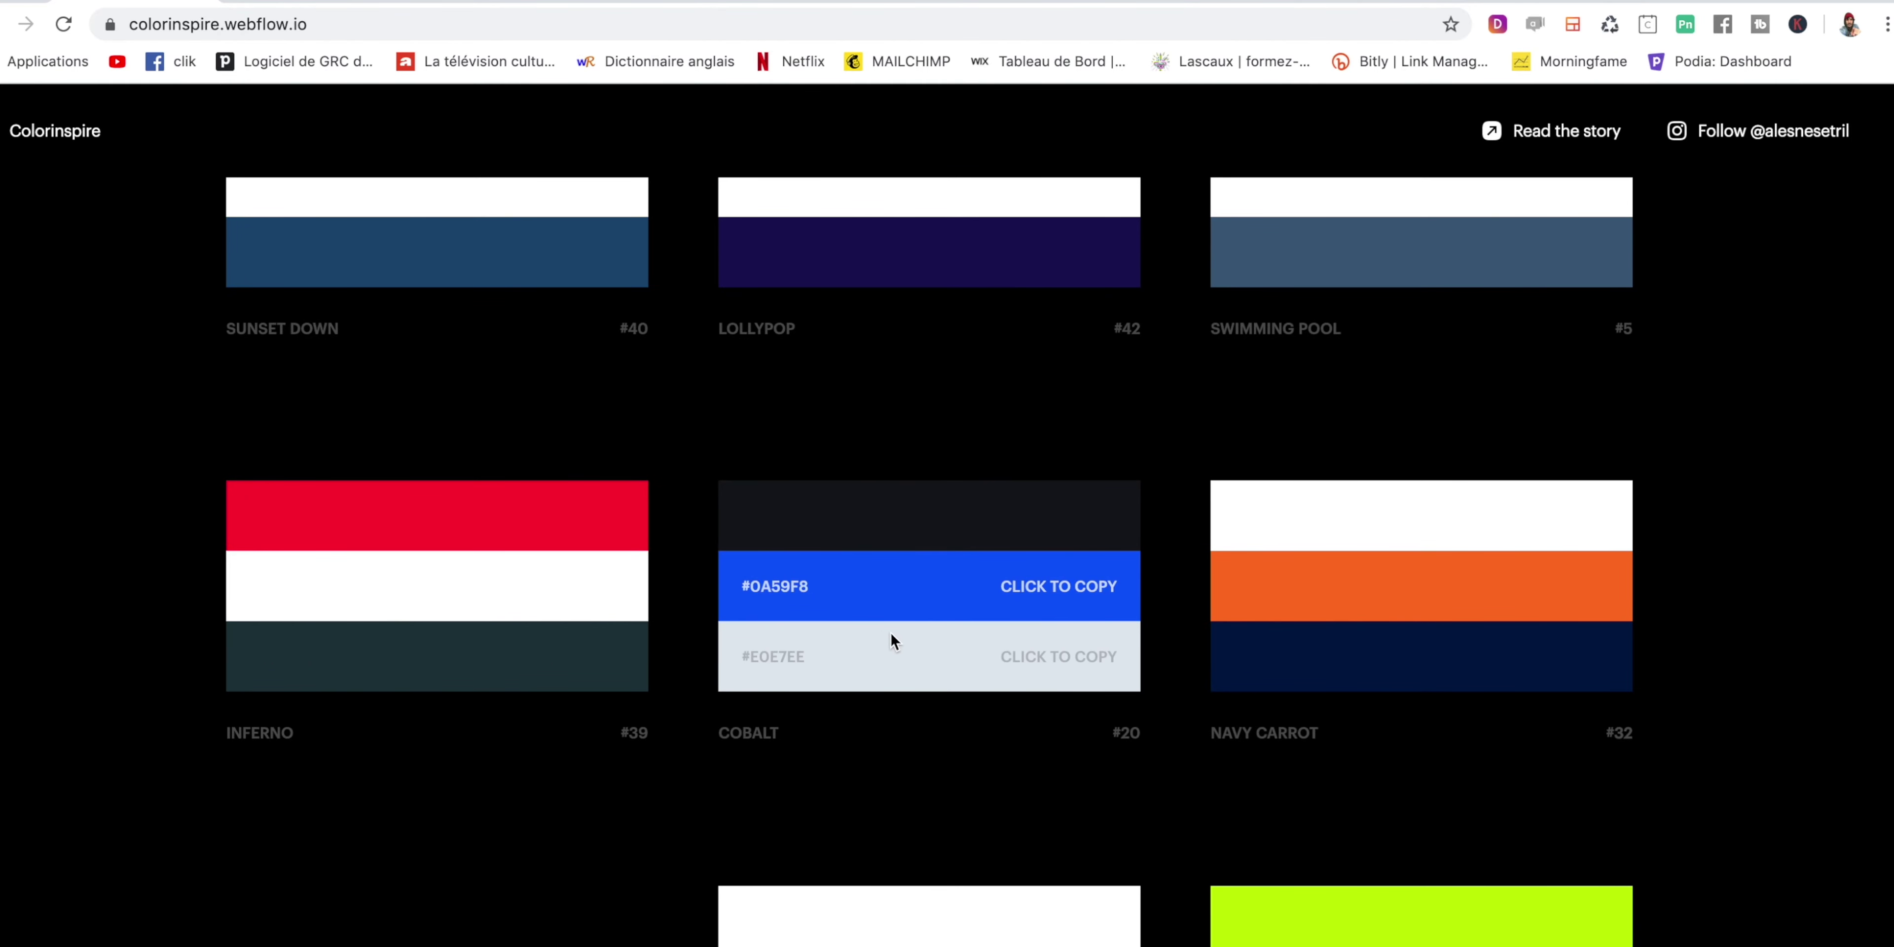
pyautogui.moveTo(927, 619)
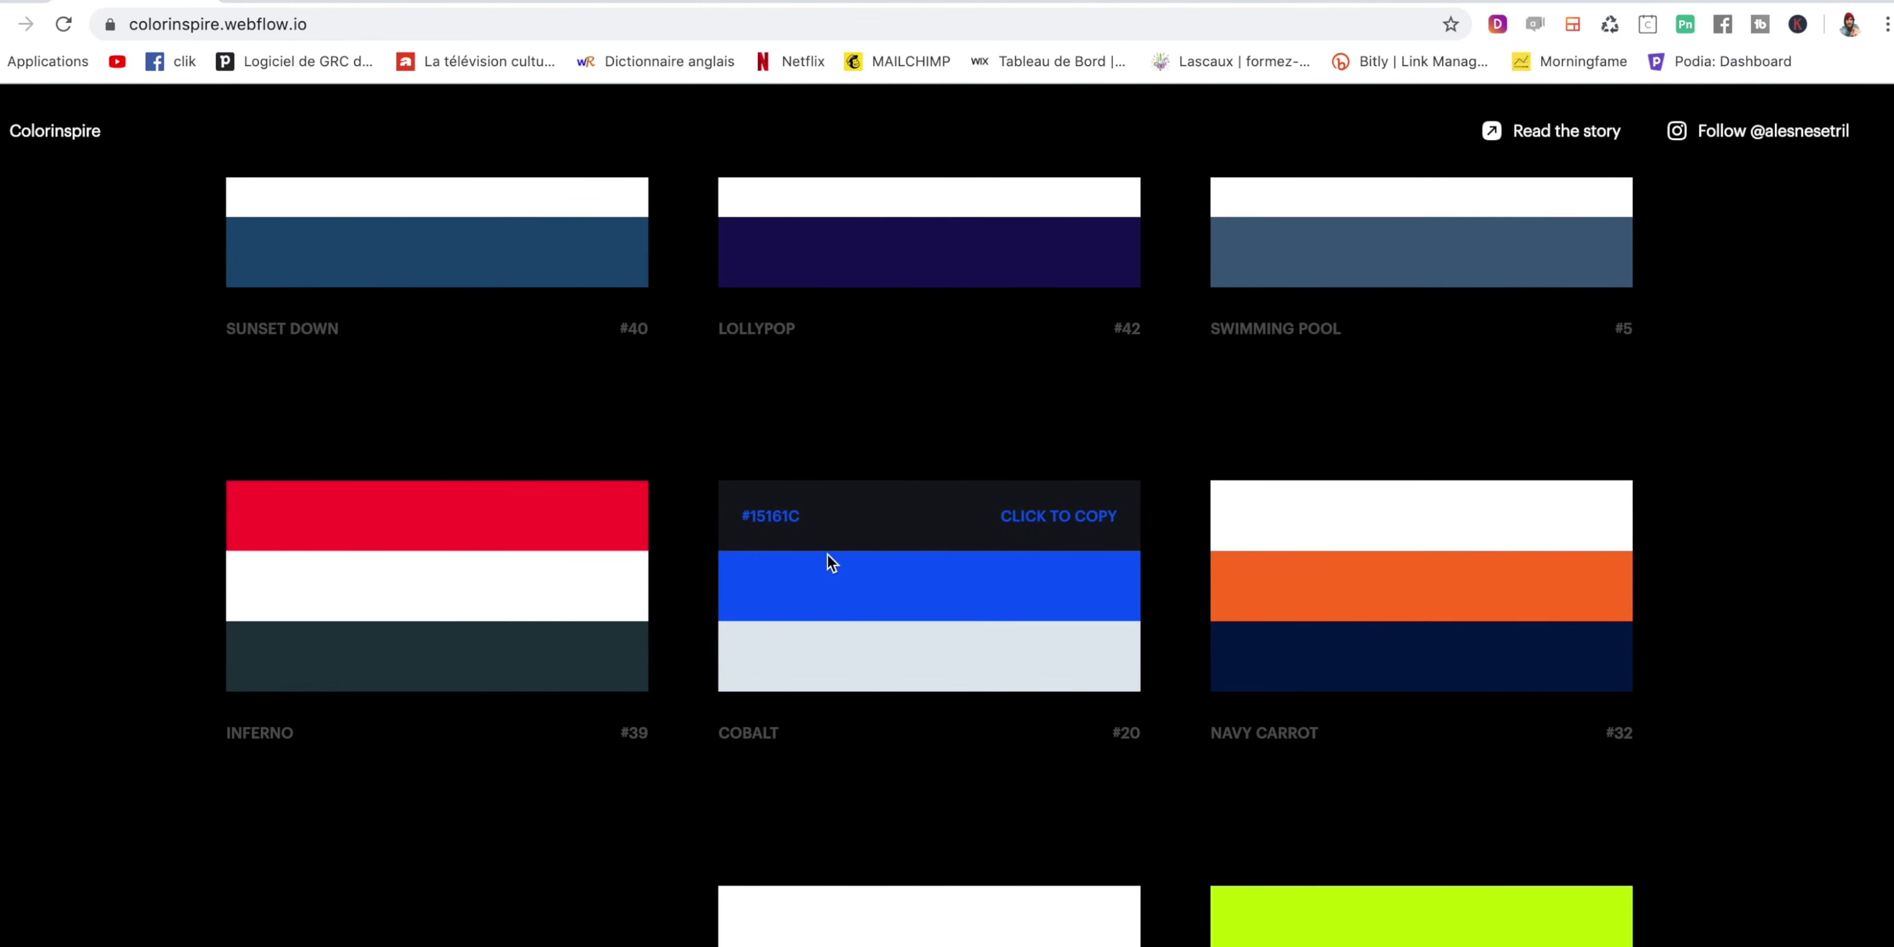
pyautogui.scroll(-1, 834, 581)
pyautogui.scroll(-2, 903, 552)
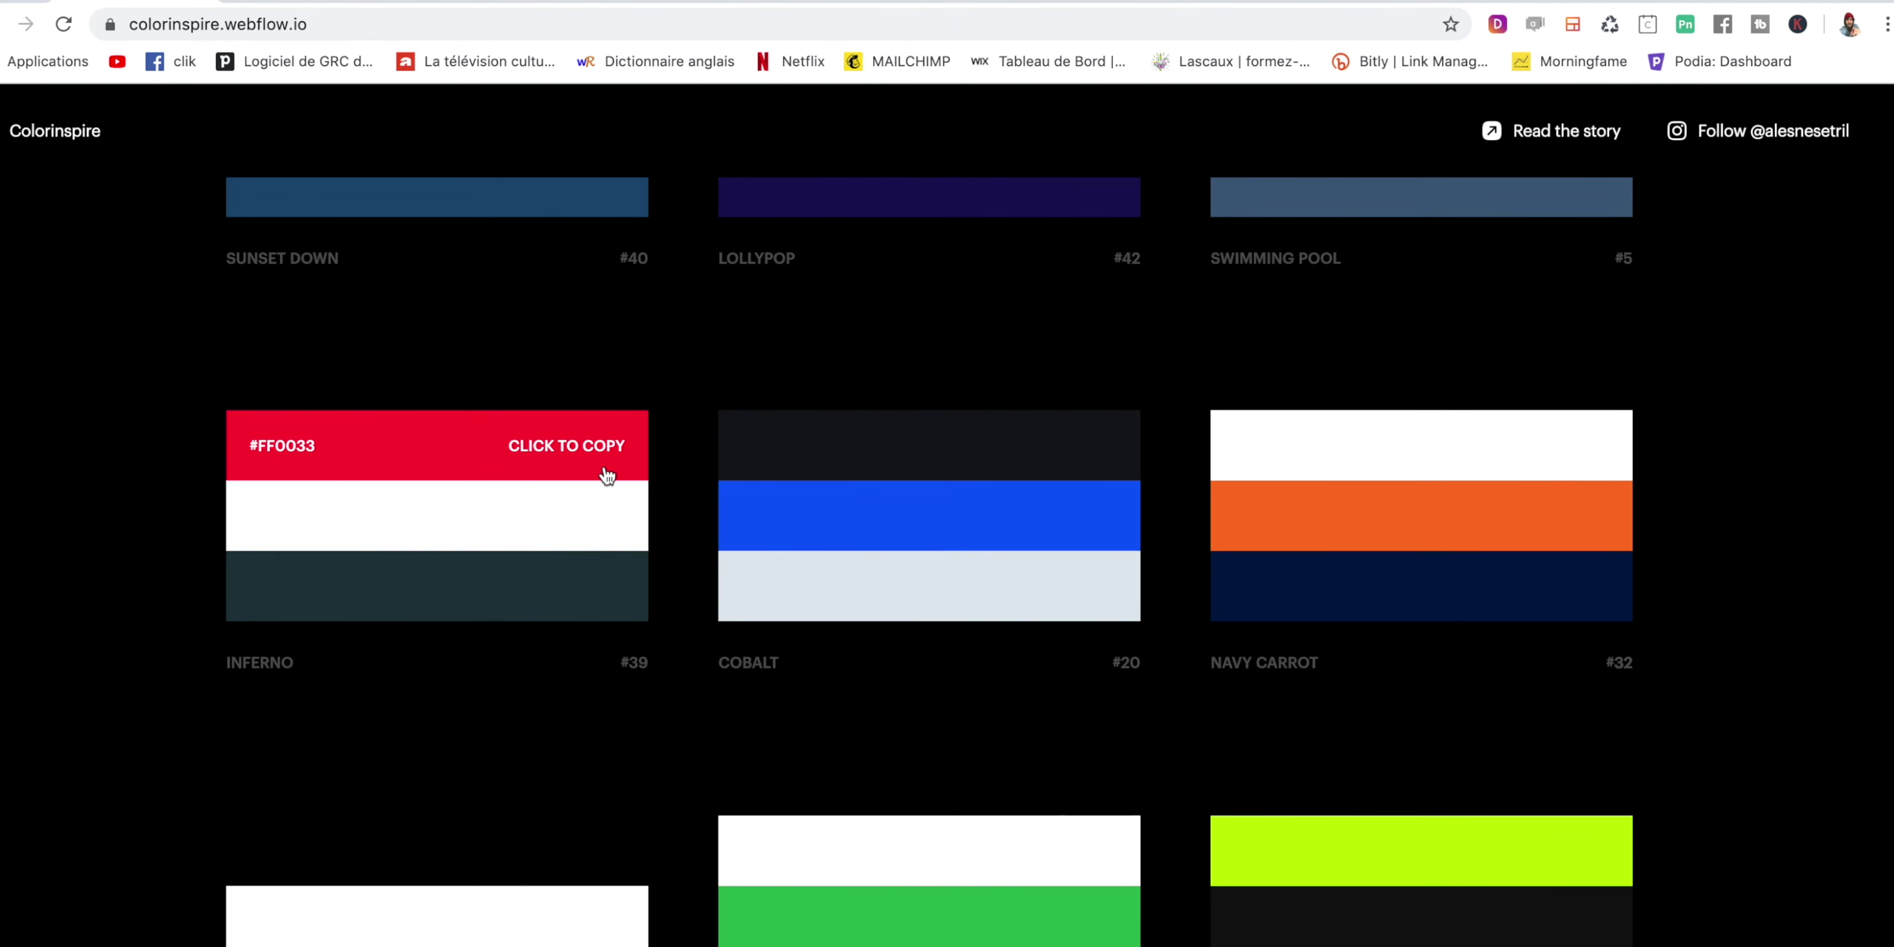
pyautogui.click(566, 450)
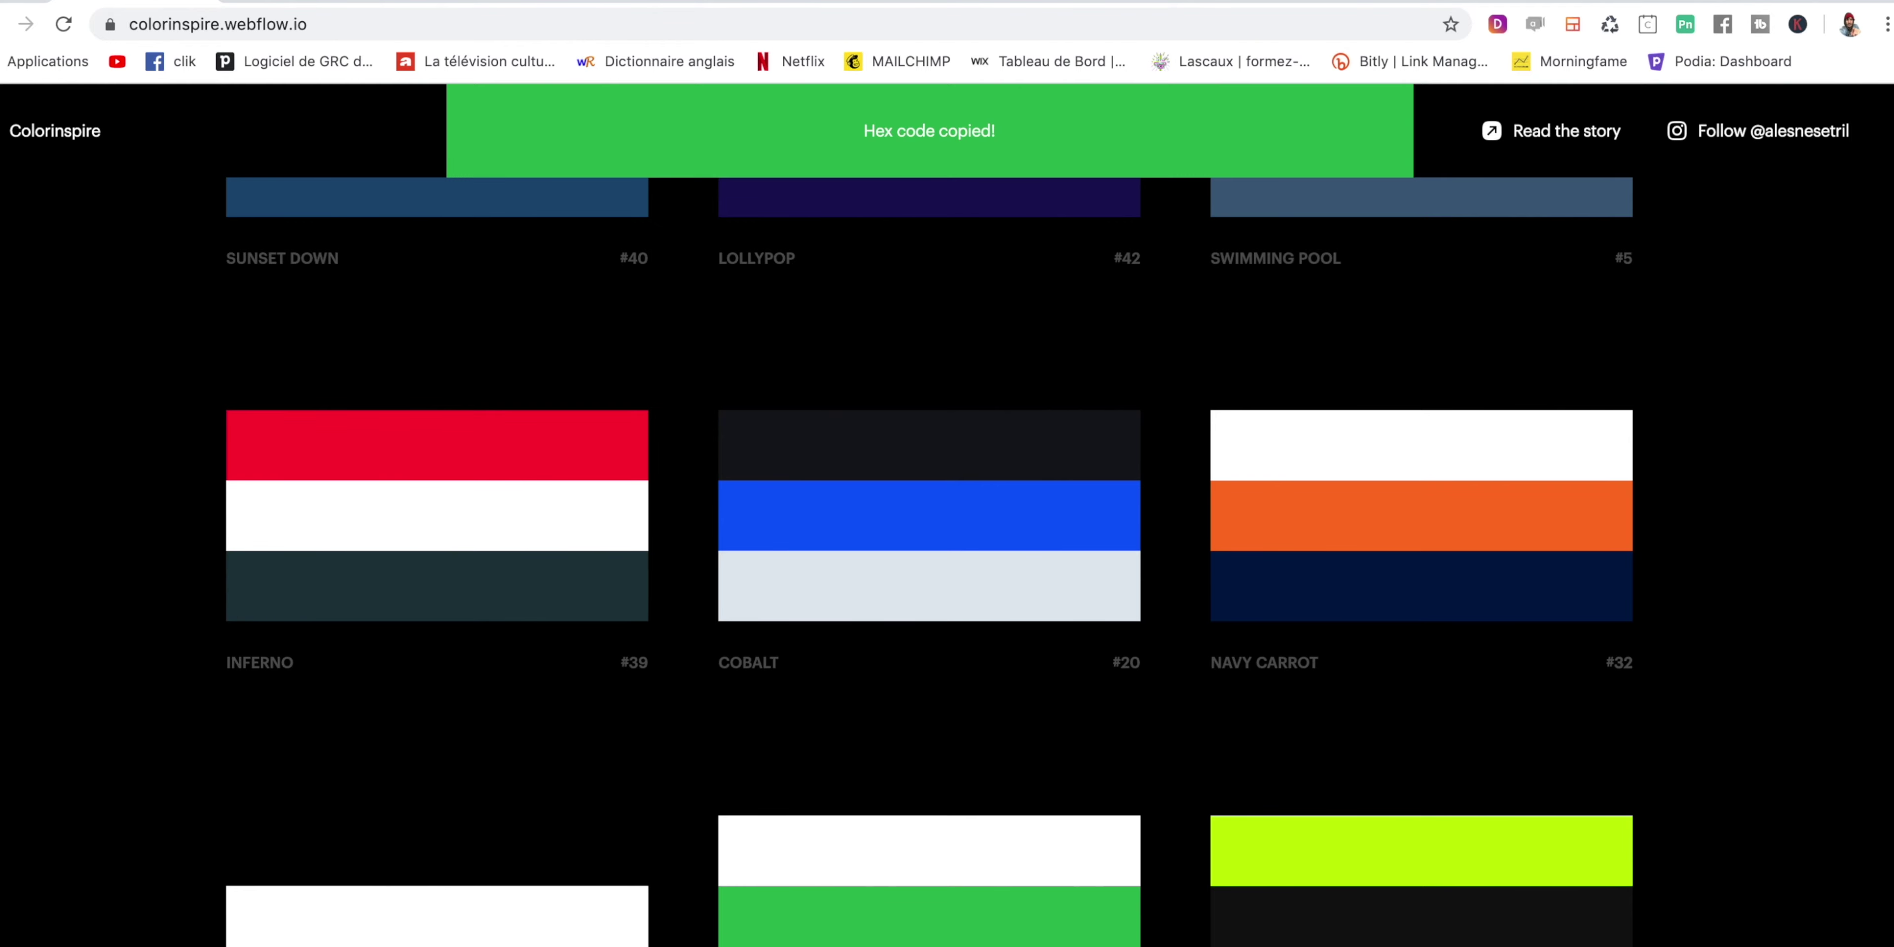
pyautogui.press('super+Tab')
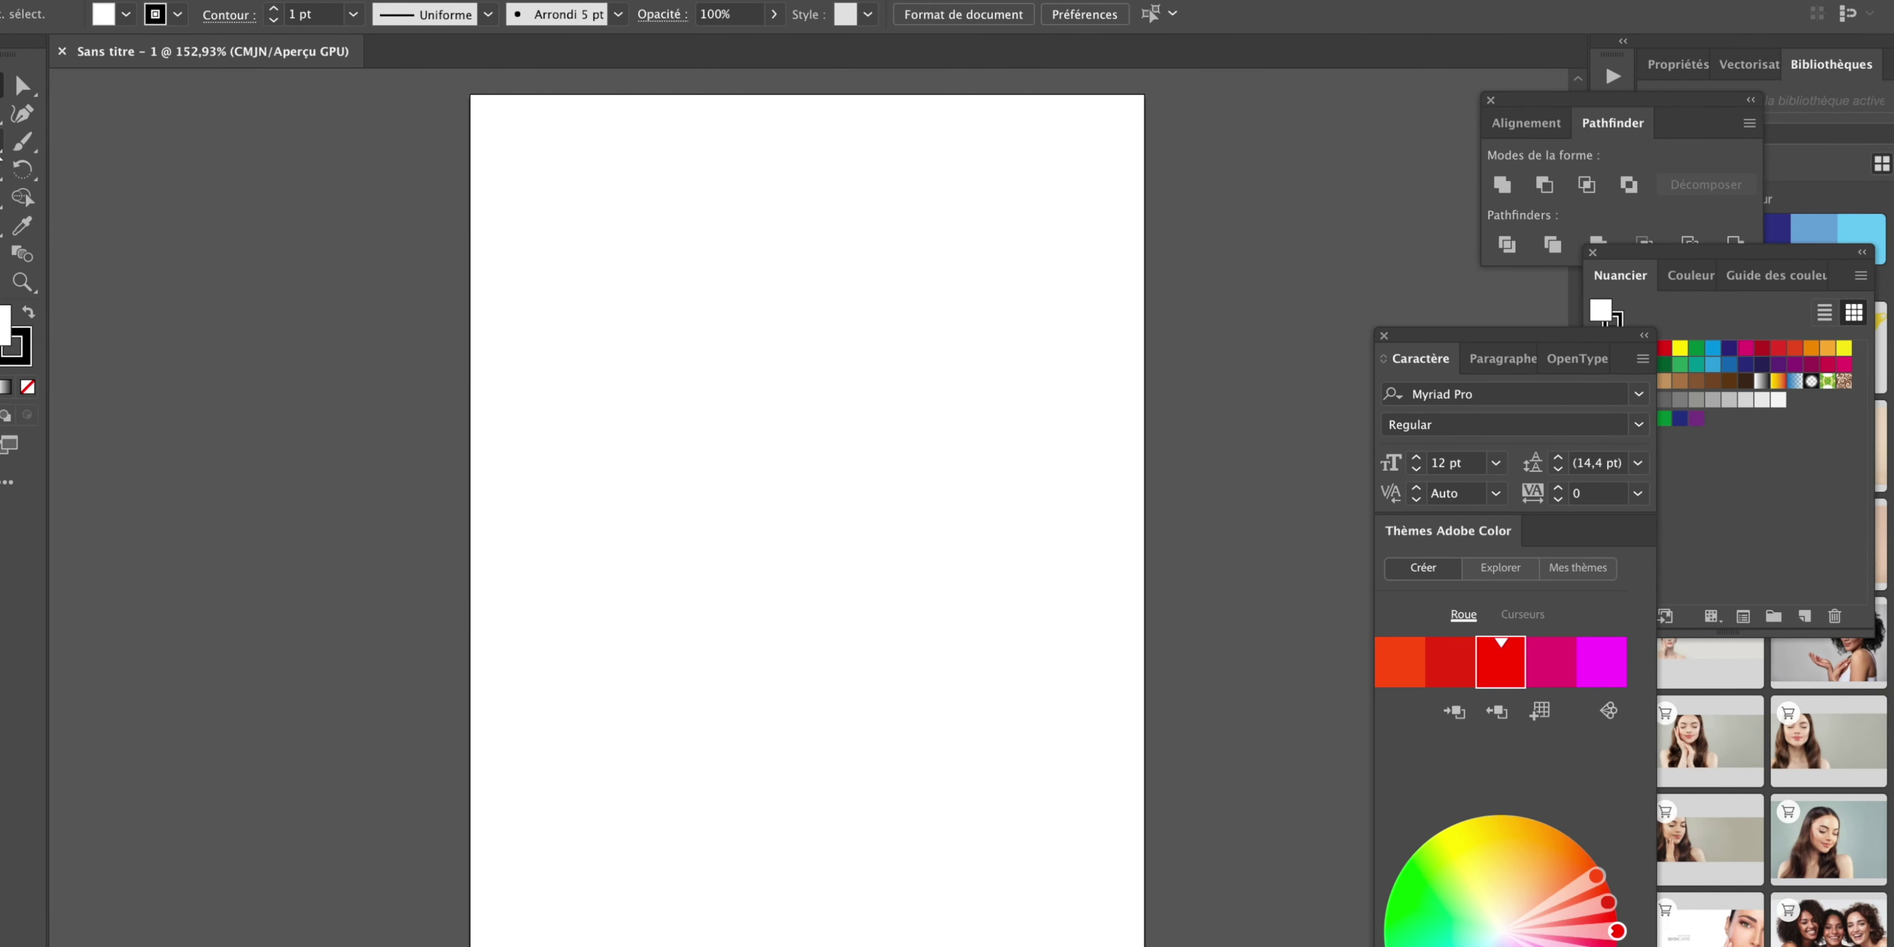
# Add a red square to the Illustrator artboard and move it into position.
pyautogui.hotkey('ctrl', 'v')
pyautogui.press('F6')
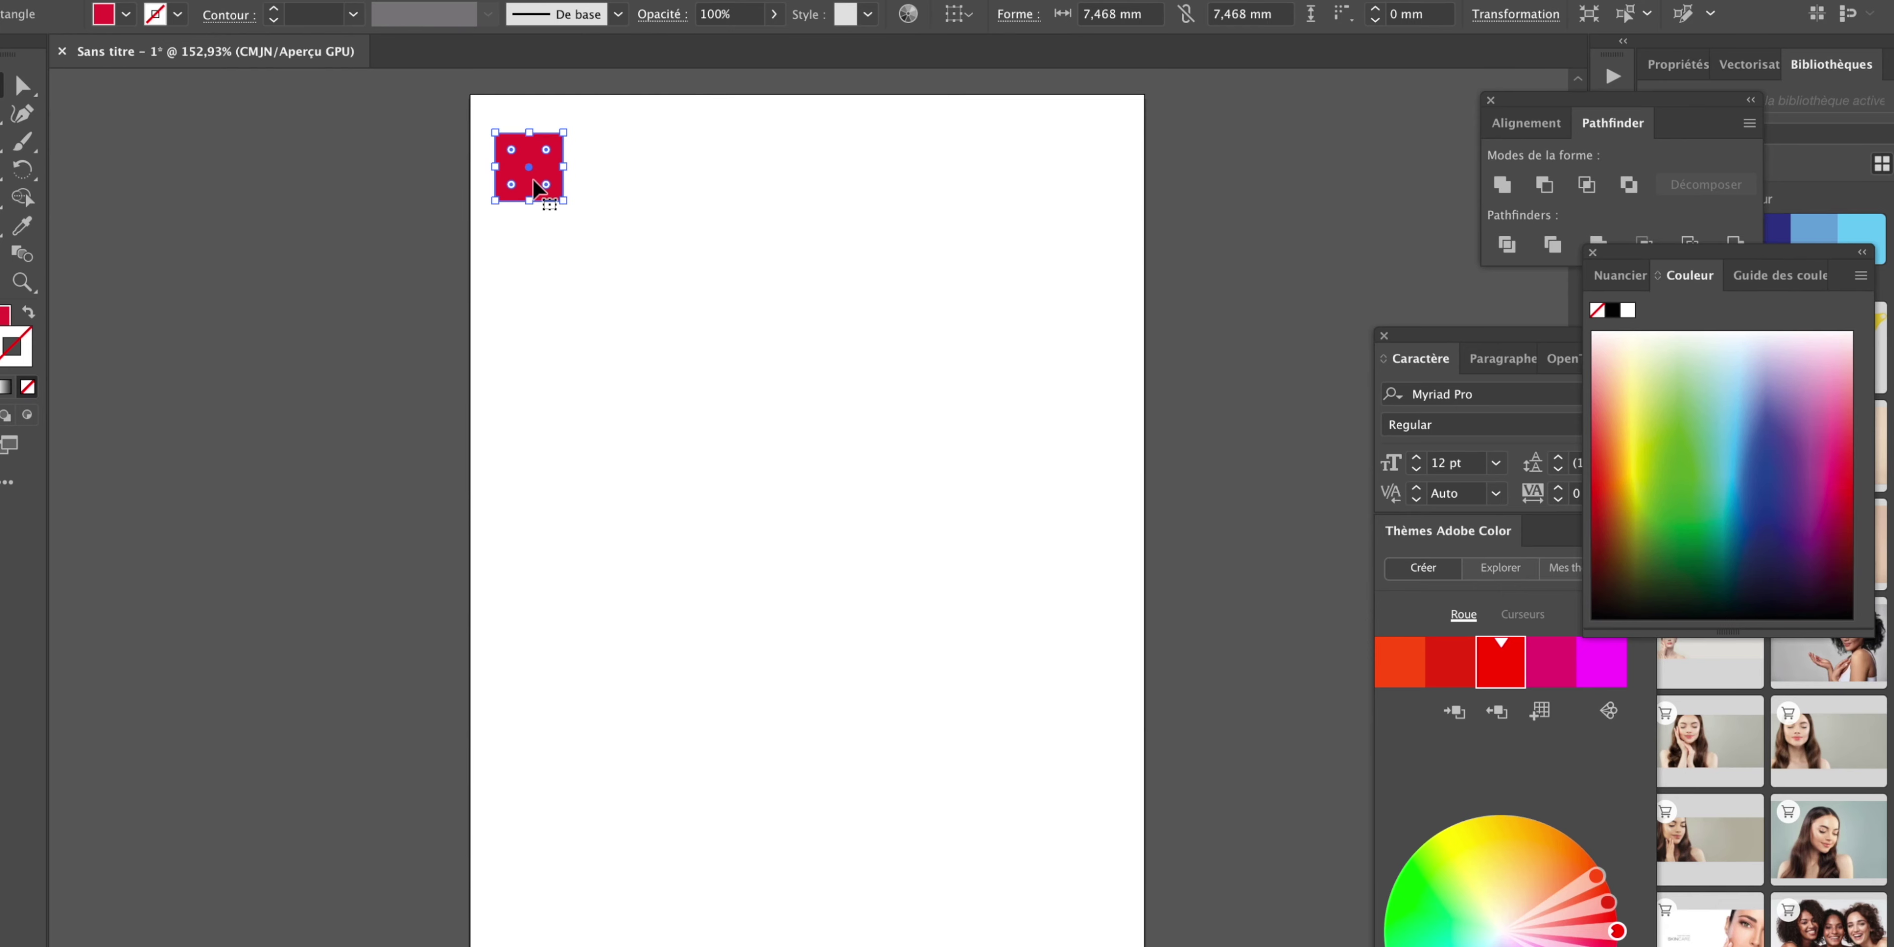
pyautogui.scroll(5, 535, 188)
pyautogui.moveTo(512, 348); pyautogui.dragTo(576, 389)
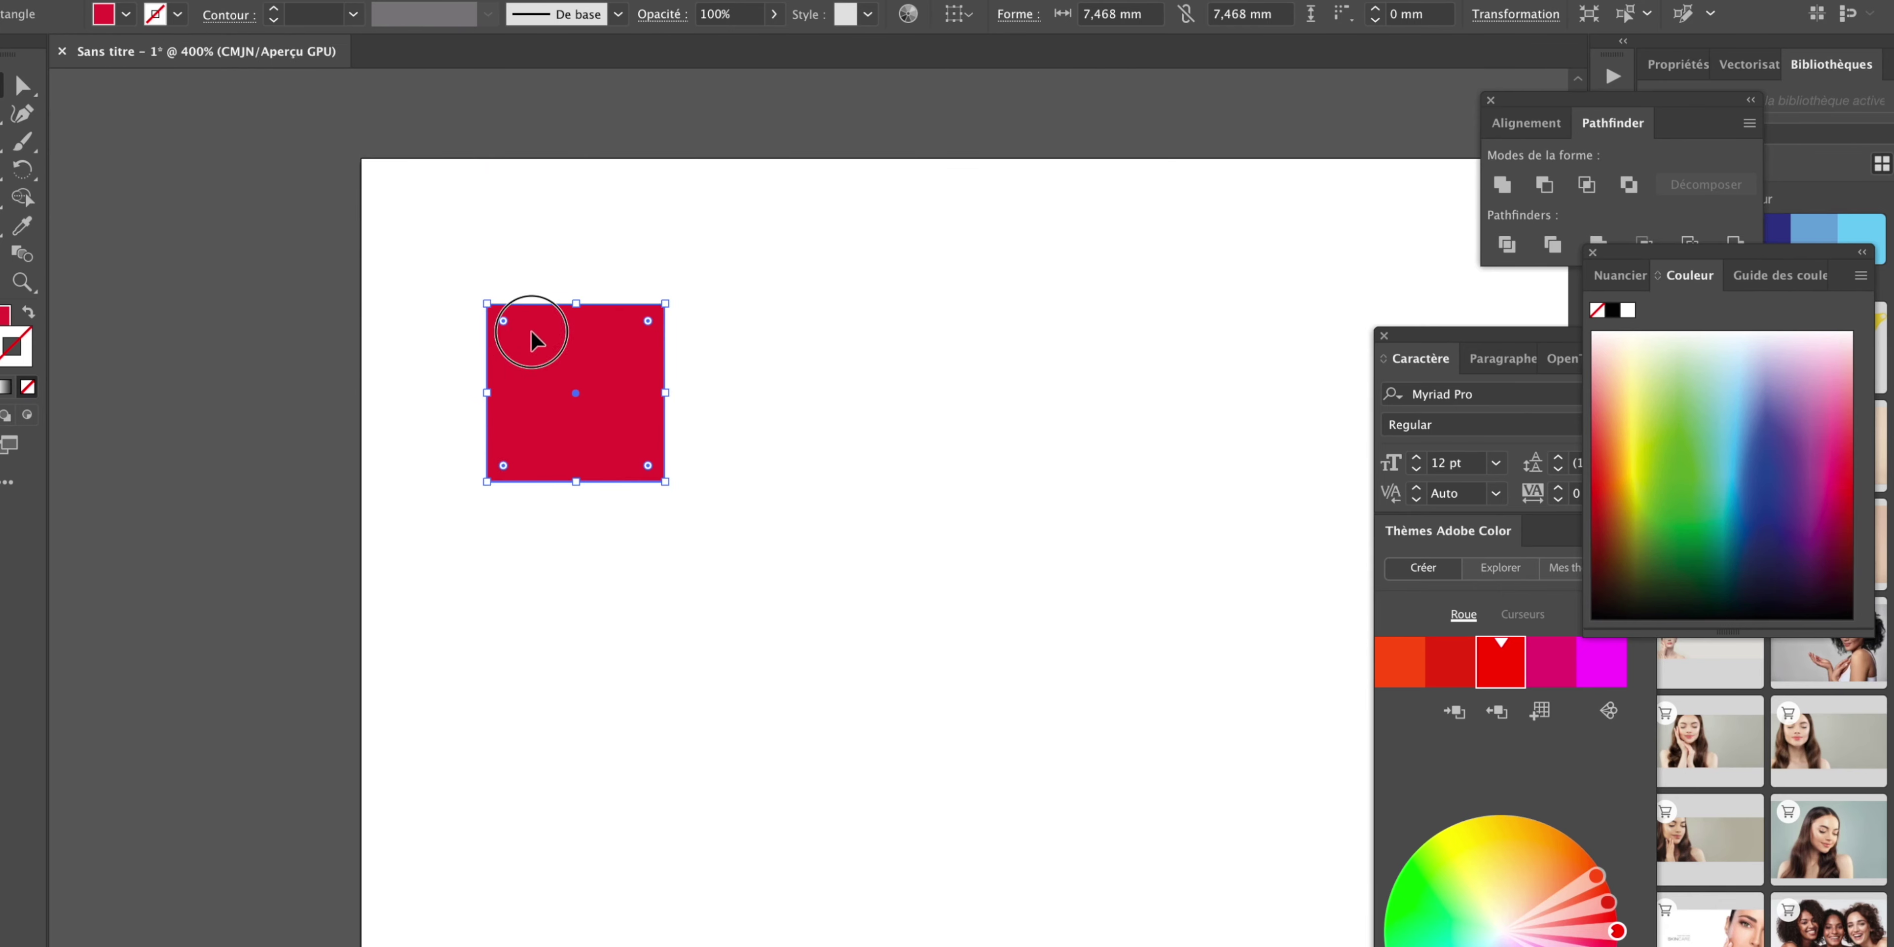
# Duplicate the red square twice into an adjoining row and scale the three down.
pyautogui.moveTo(531, 332); pyautogui.dragTo(685, 327)
pyautogui.hotkey('ctrl', 'd')
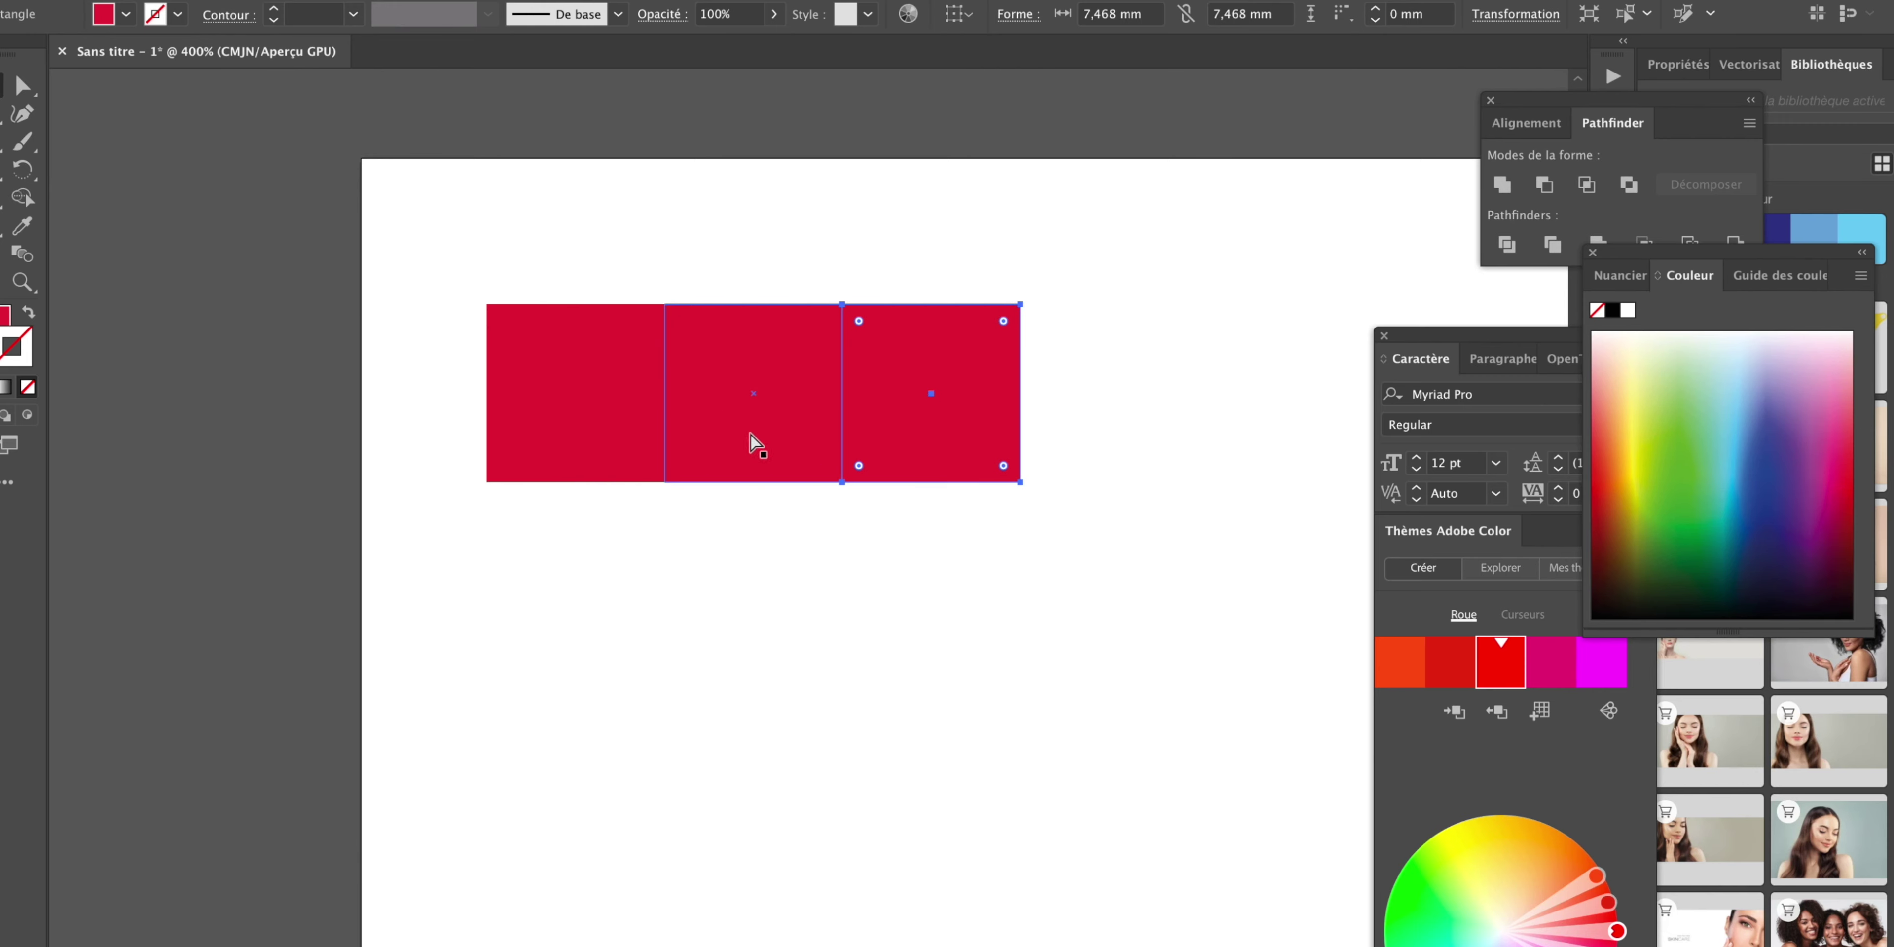
pyautogui.moveTo(589, 577); pyautogui.dragTo(1070, 431)
pyautogui.moveTo(1013, 481); pyautogui.dragTo(693, 373)
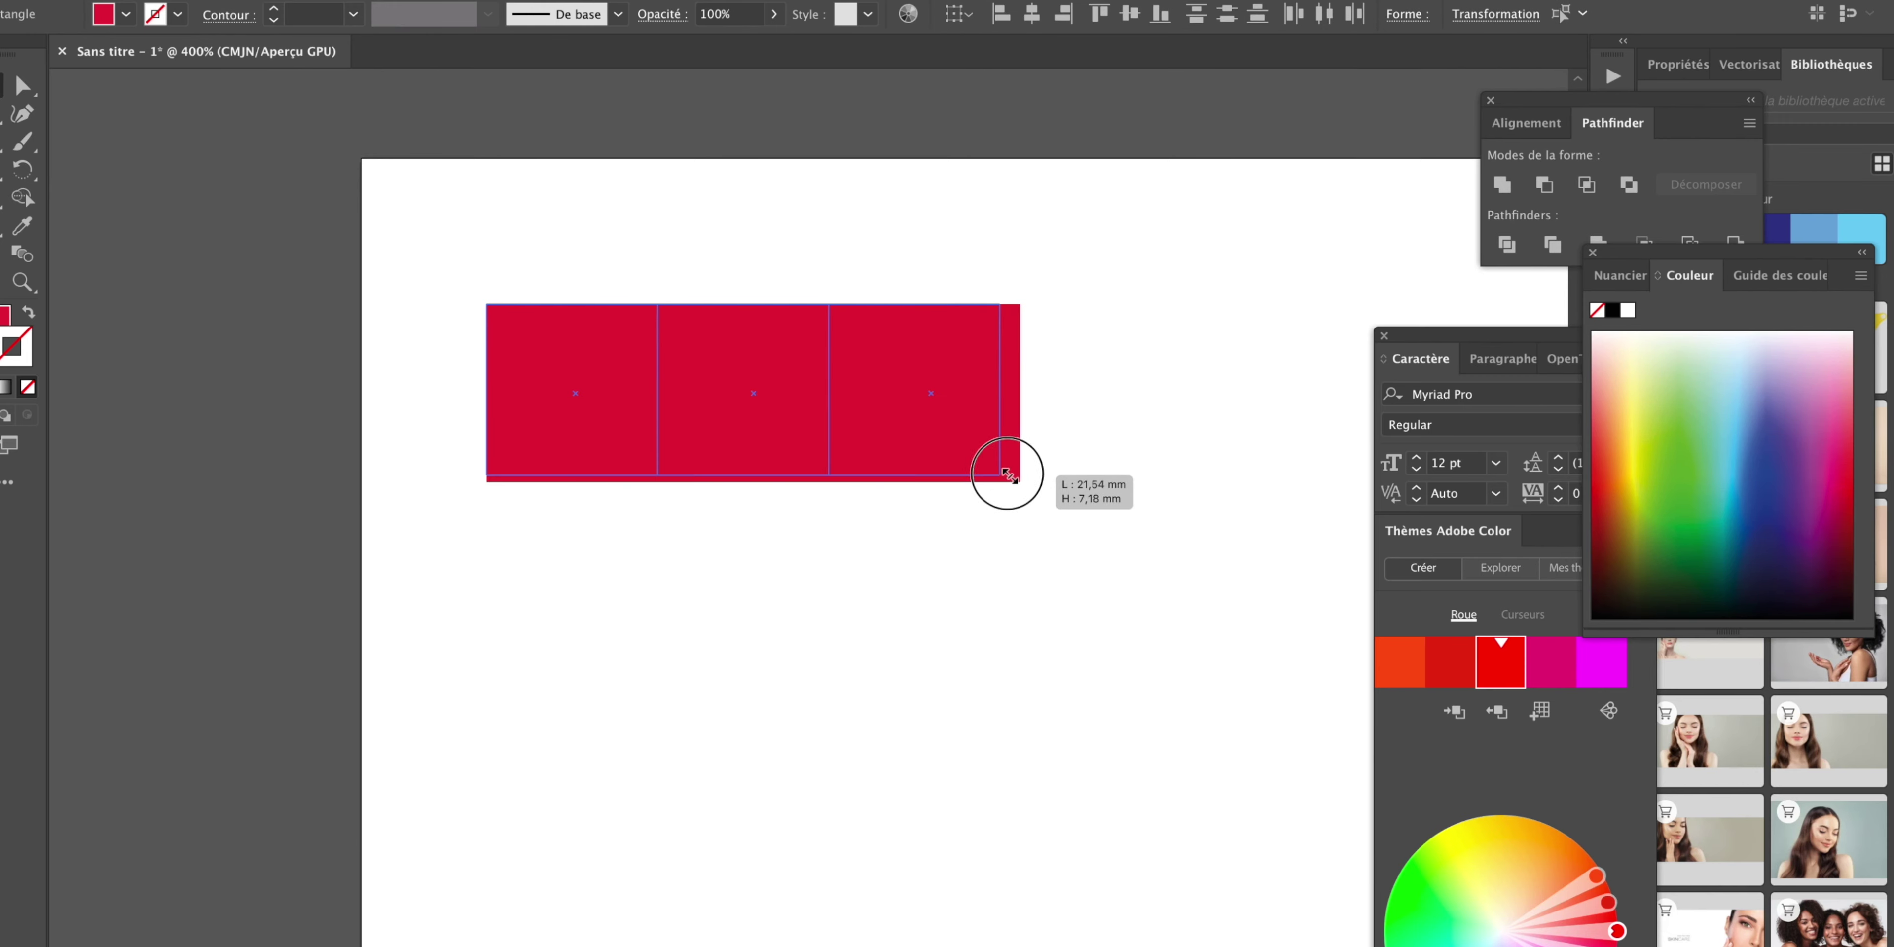
pyautogui.click(613, 421)
pyautogui.moveTo(612, 421); pyautogui.dragTo(583, 326)
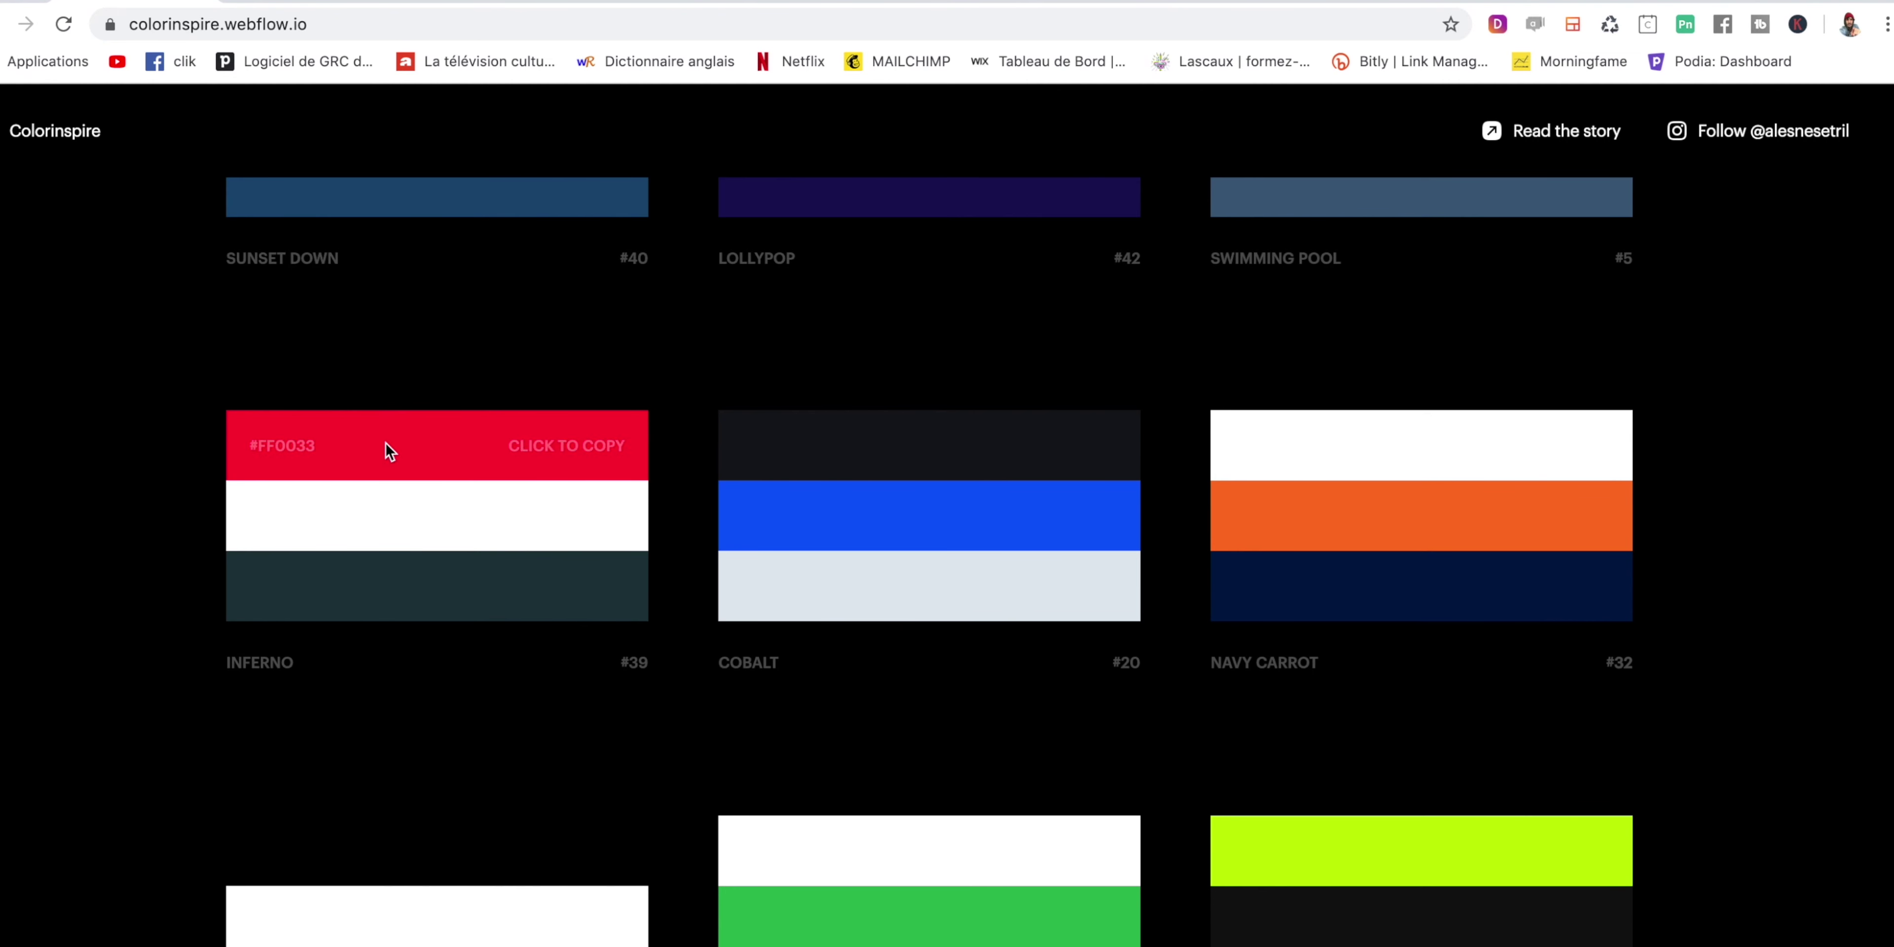
# Fill the middle square with Inferno's white hex and make the right square dark slate.
pyautogui.click(539, 524)
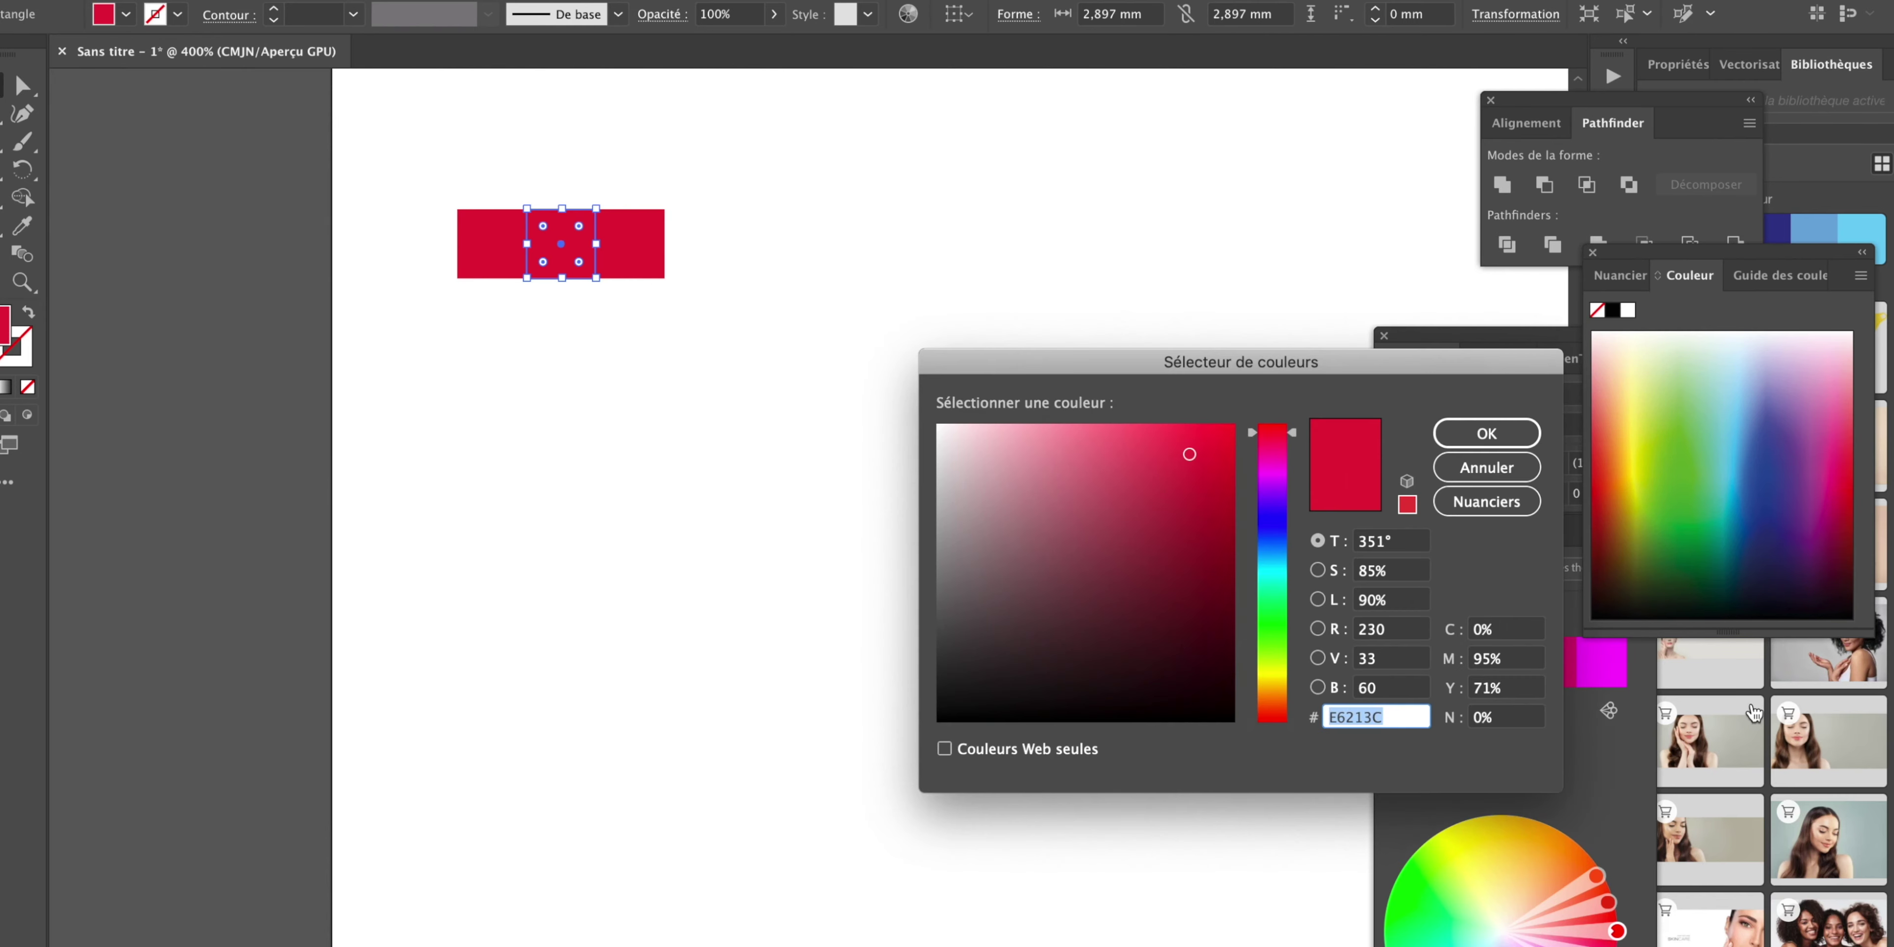
pyautogui.press('super+v')
pyautogui.press('Return')
pyautogui.click(763, 285)
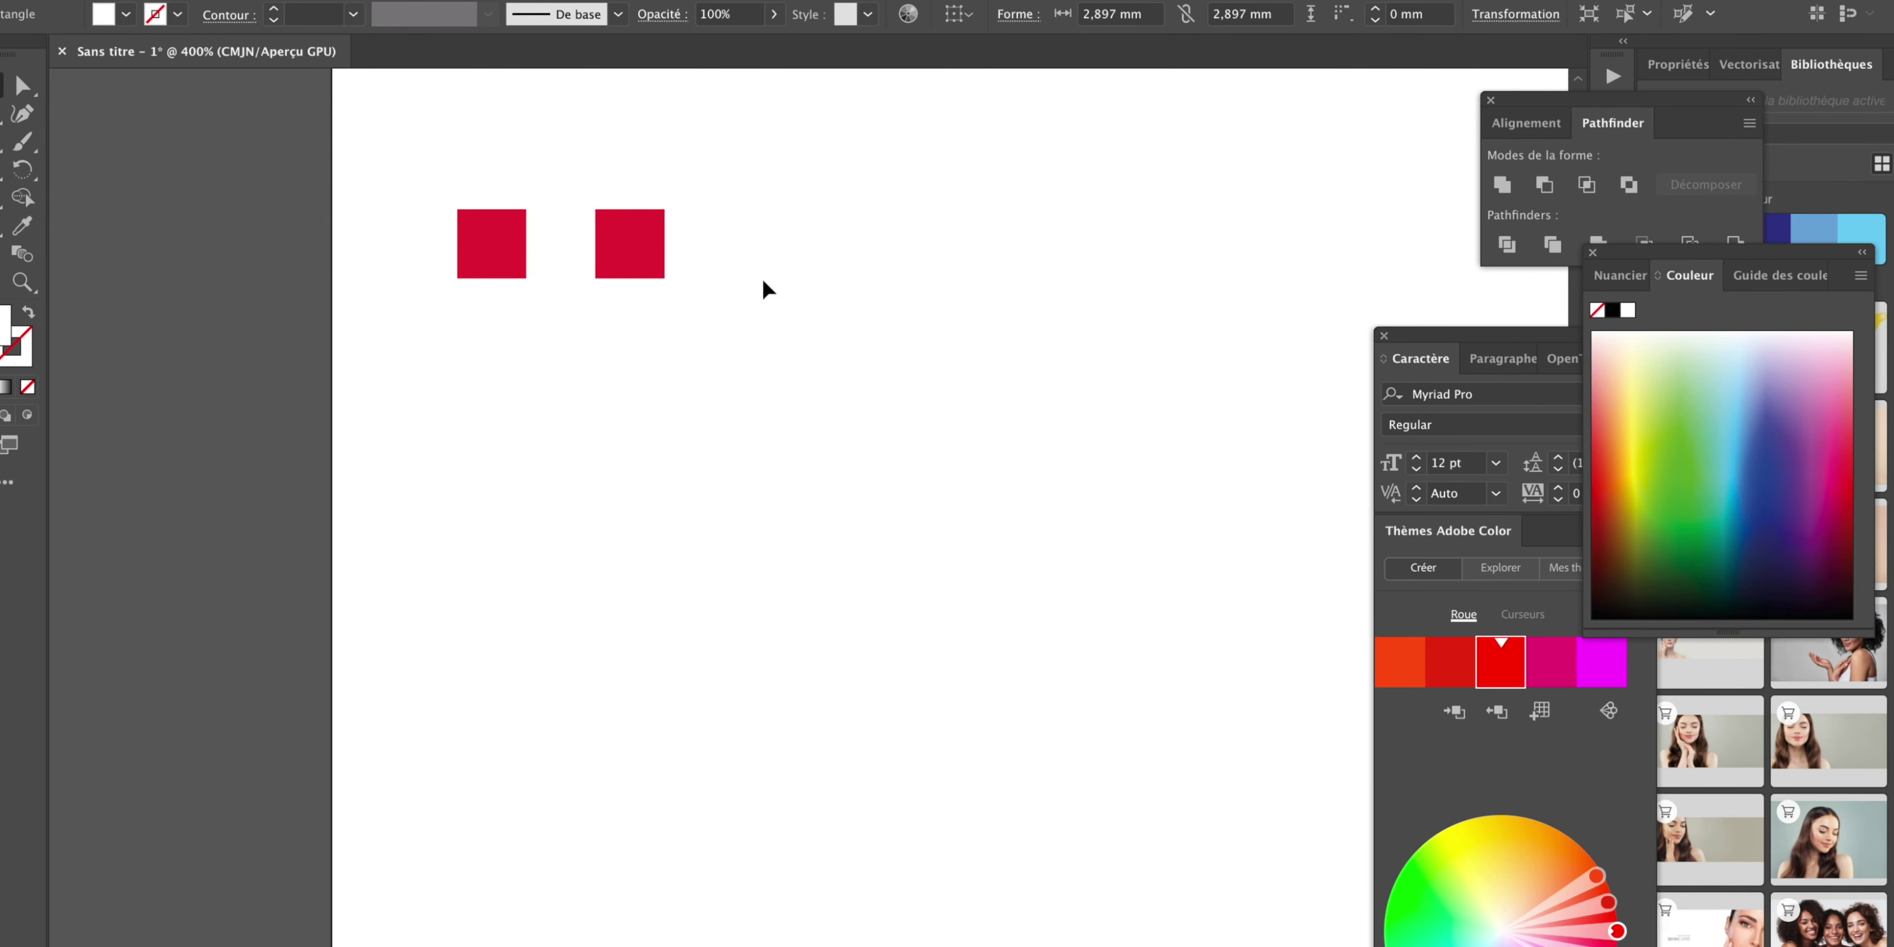
pyautogui.click(647, 243)
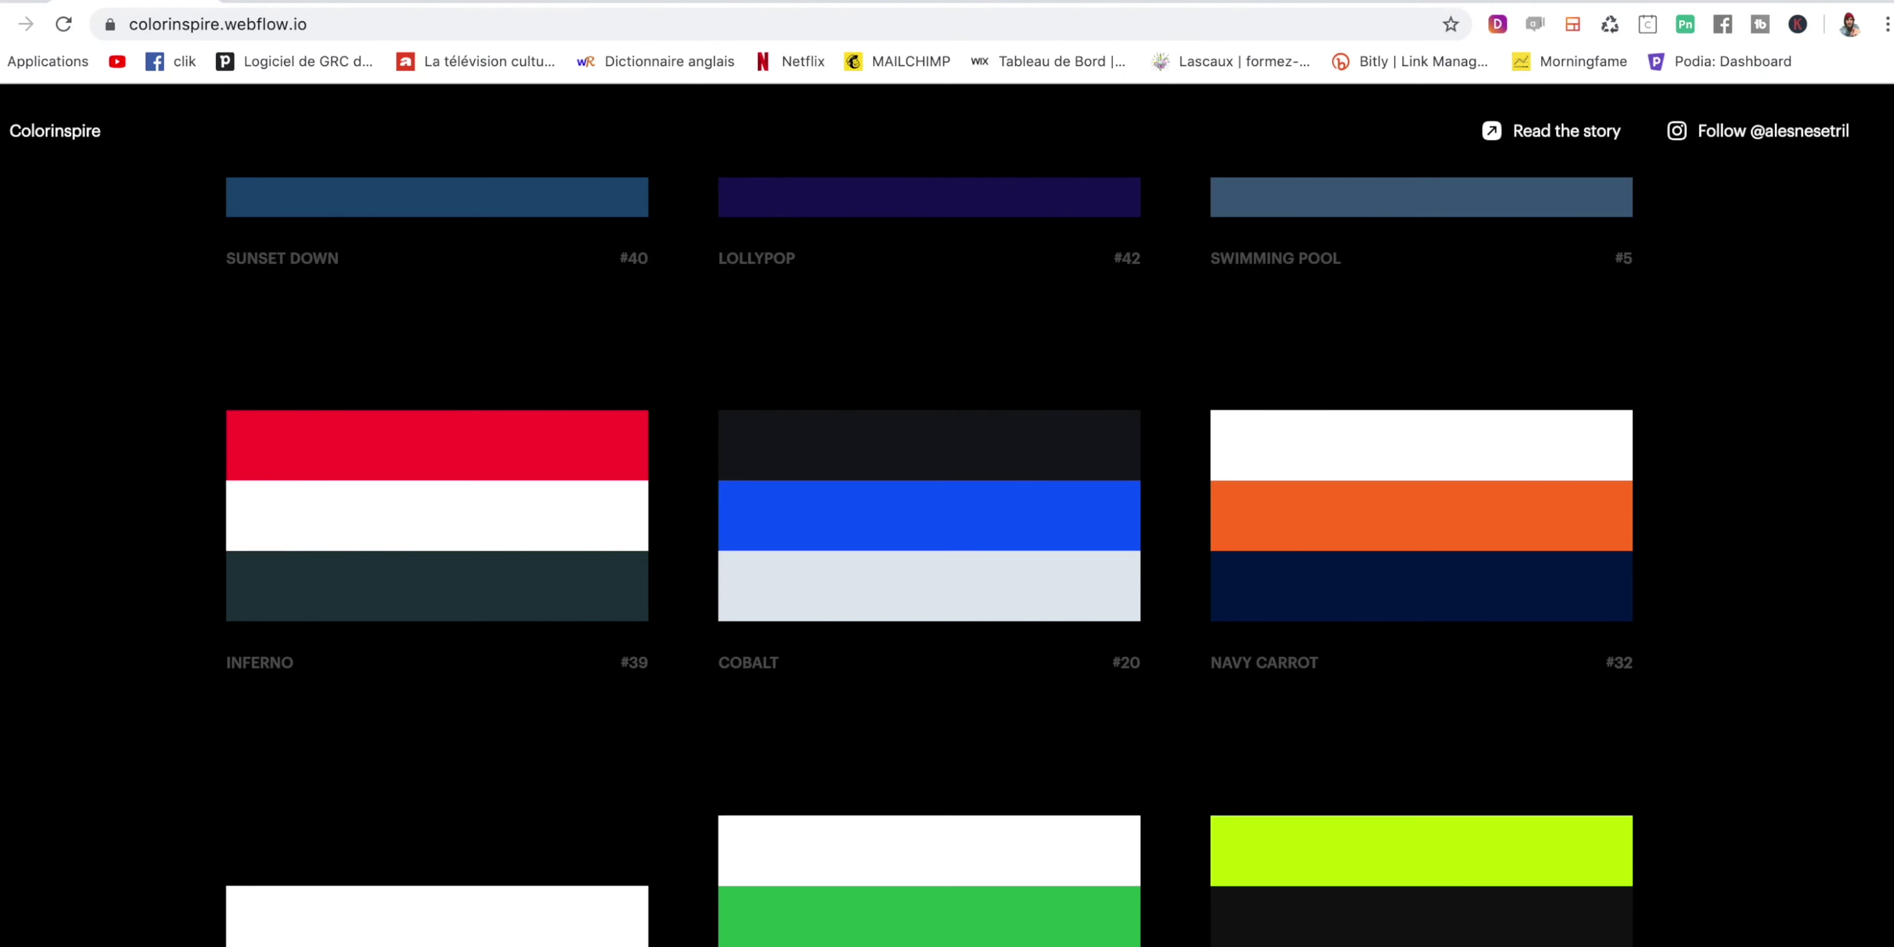
pyautogui.moveTo(441, 155); pyautogui.dragTo(772, 342)
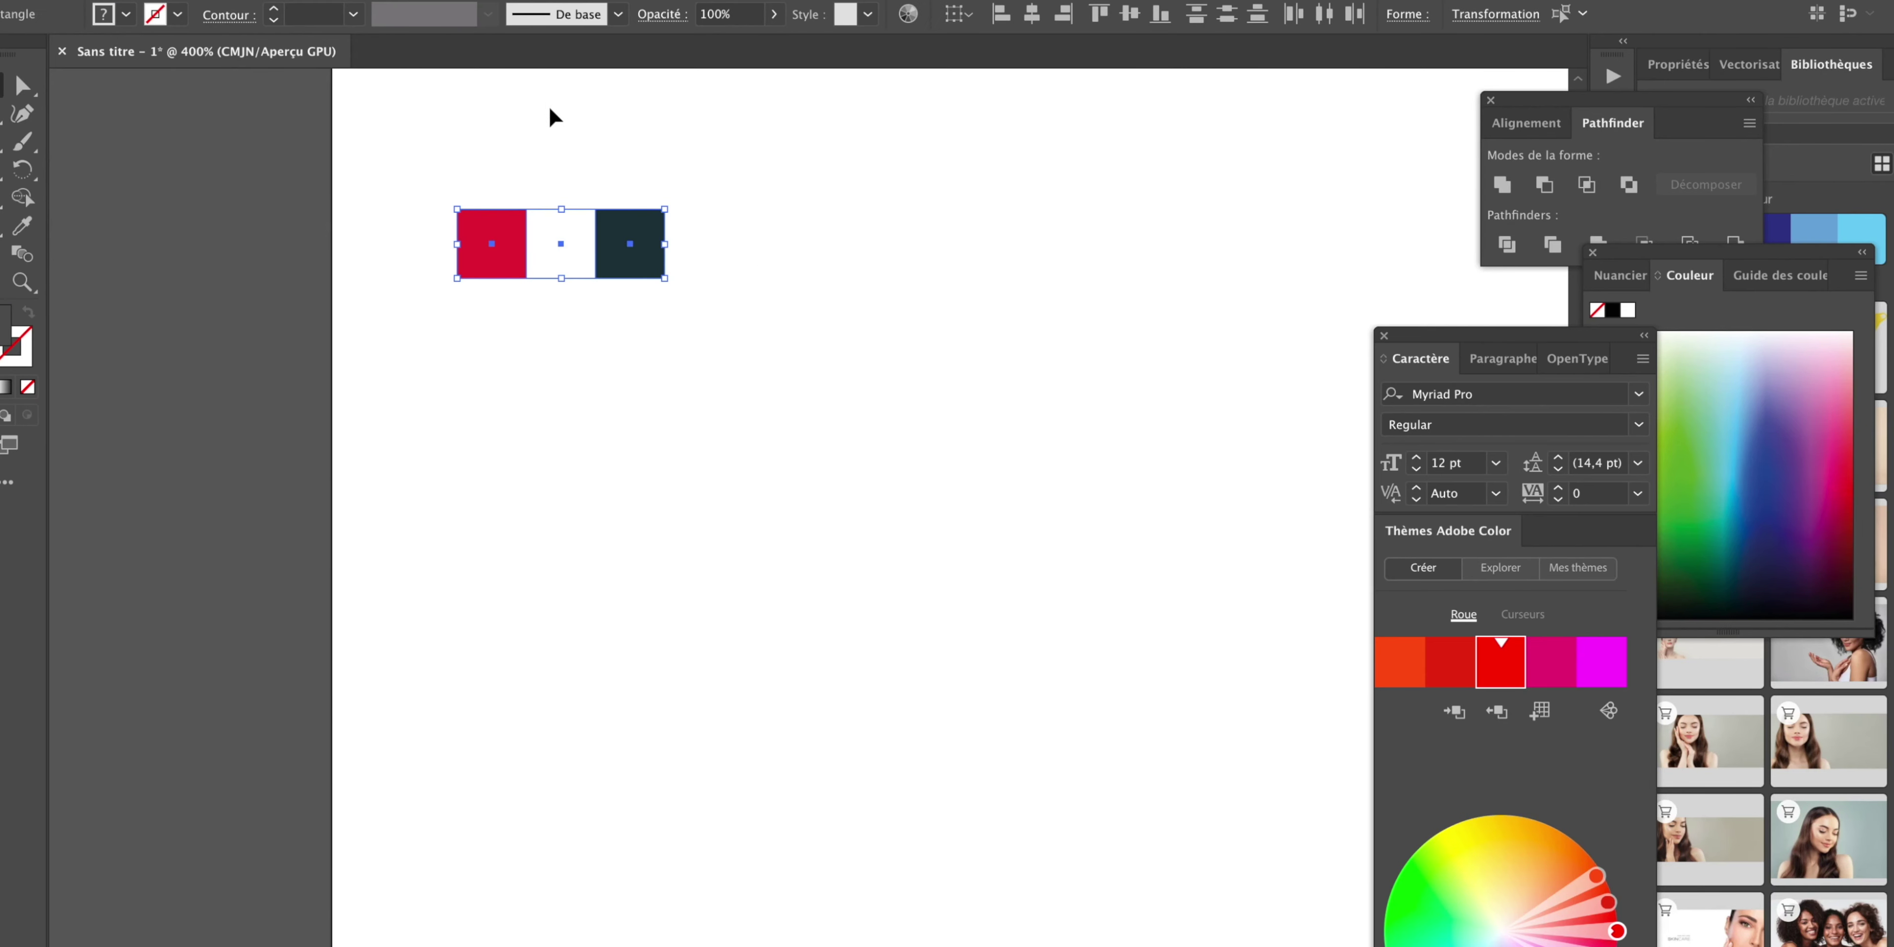
pyautogui.click(224, 58)
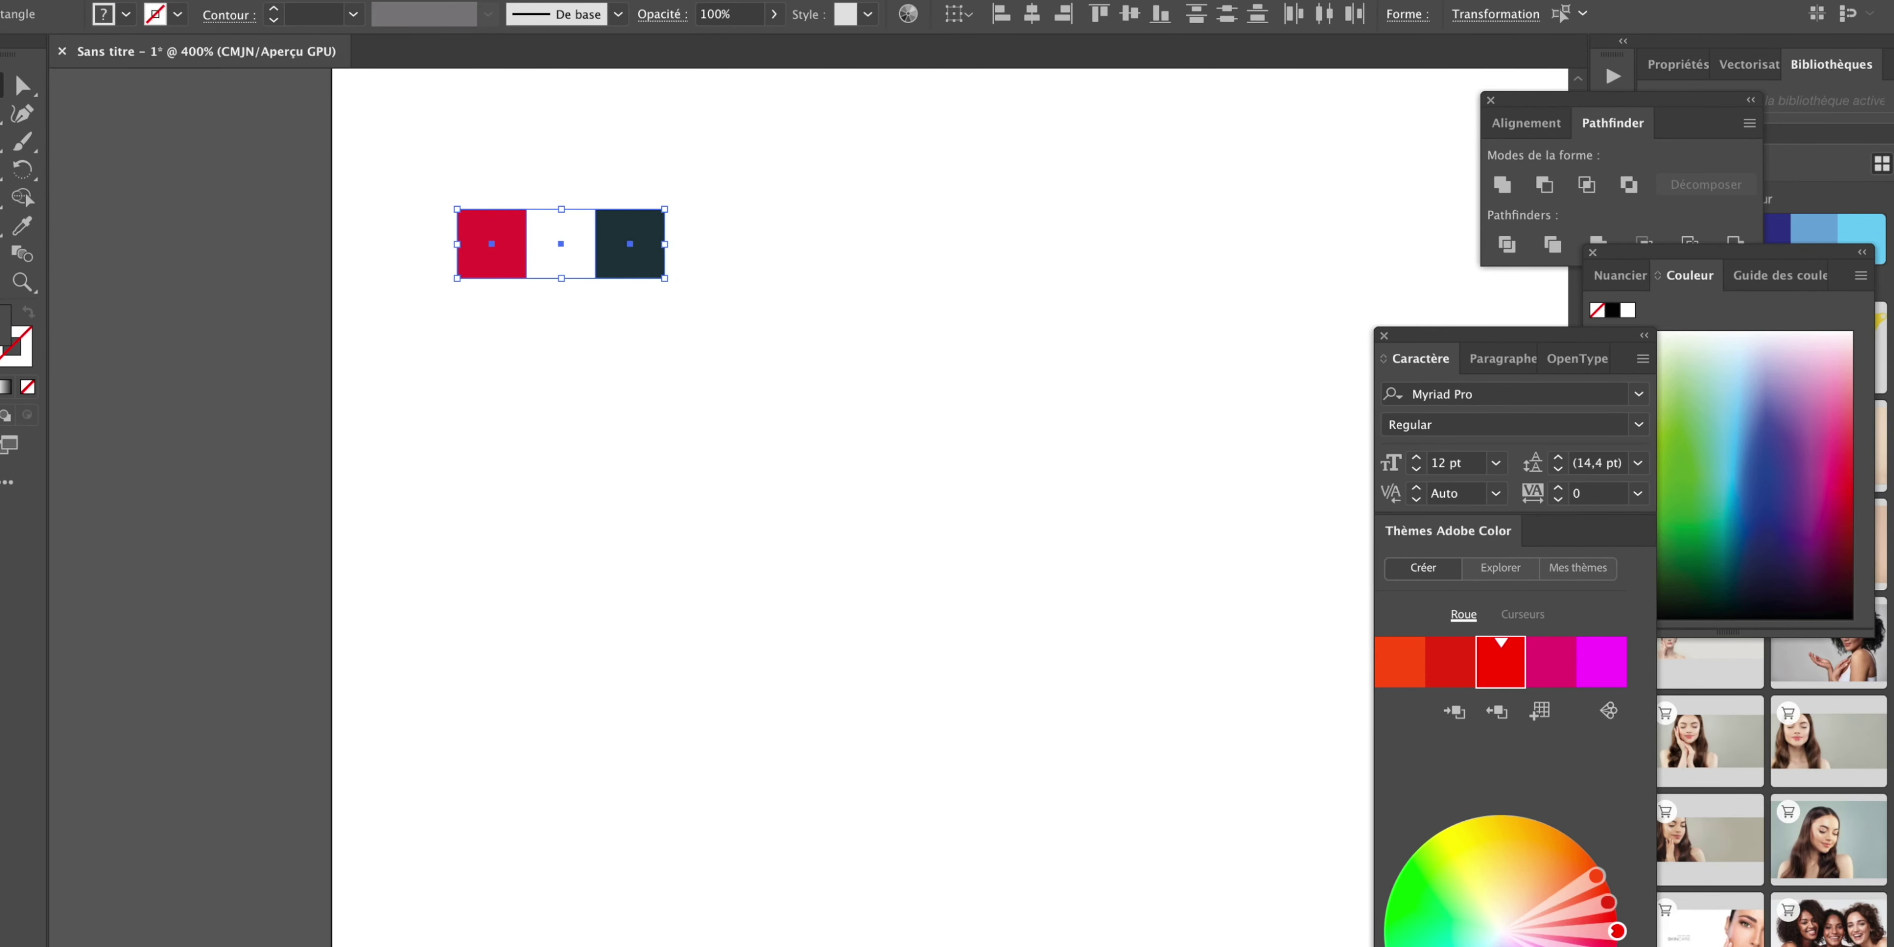
# Set the document colour mode to RGB Color, then open and cancel the save dialog.
pyautogui.click(213, 2)
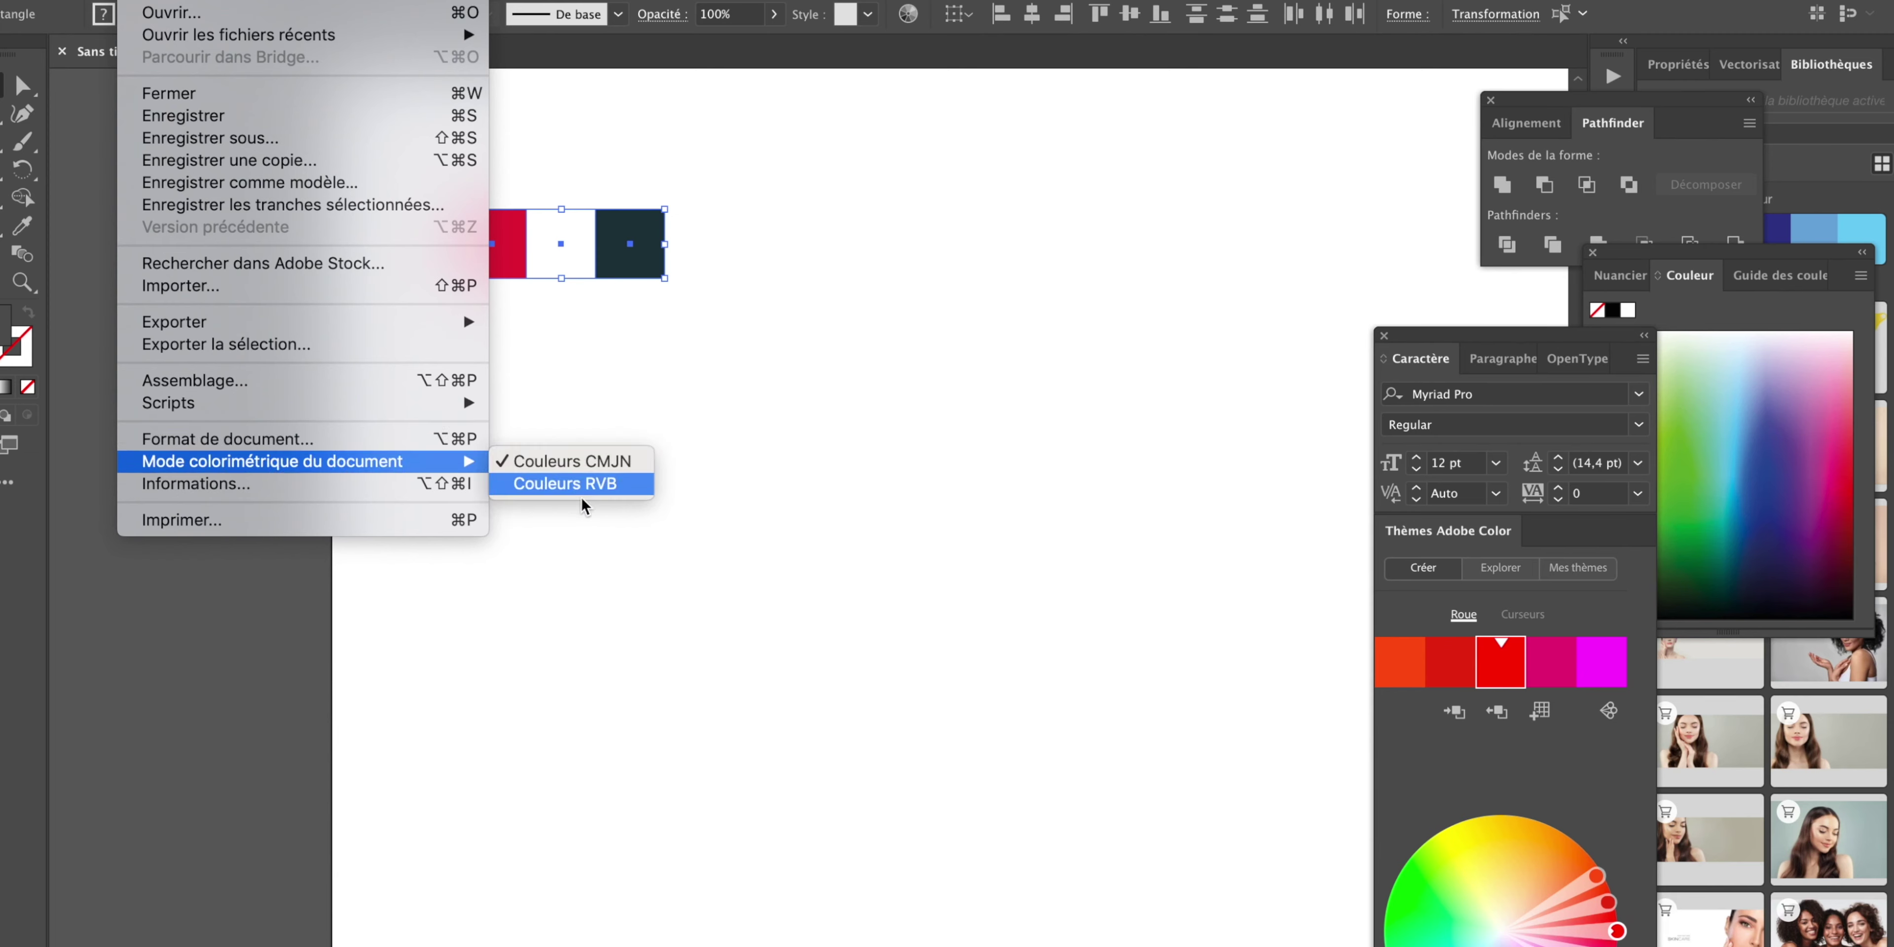
pyautogui.click(592, 493)
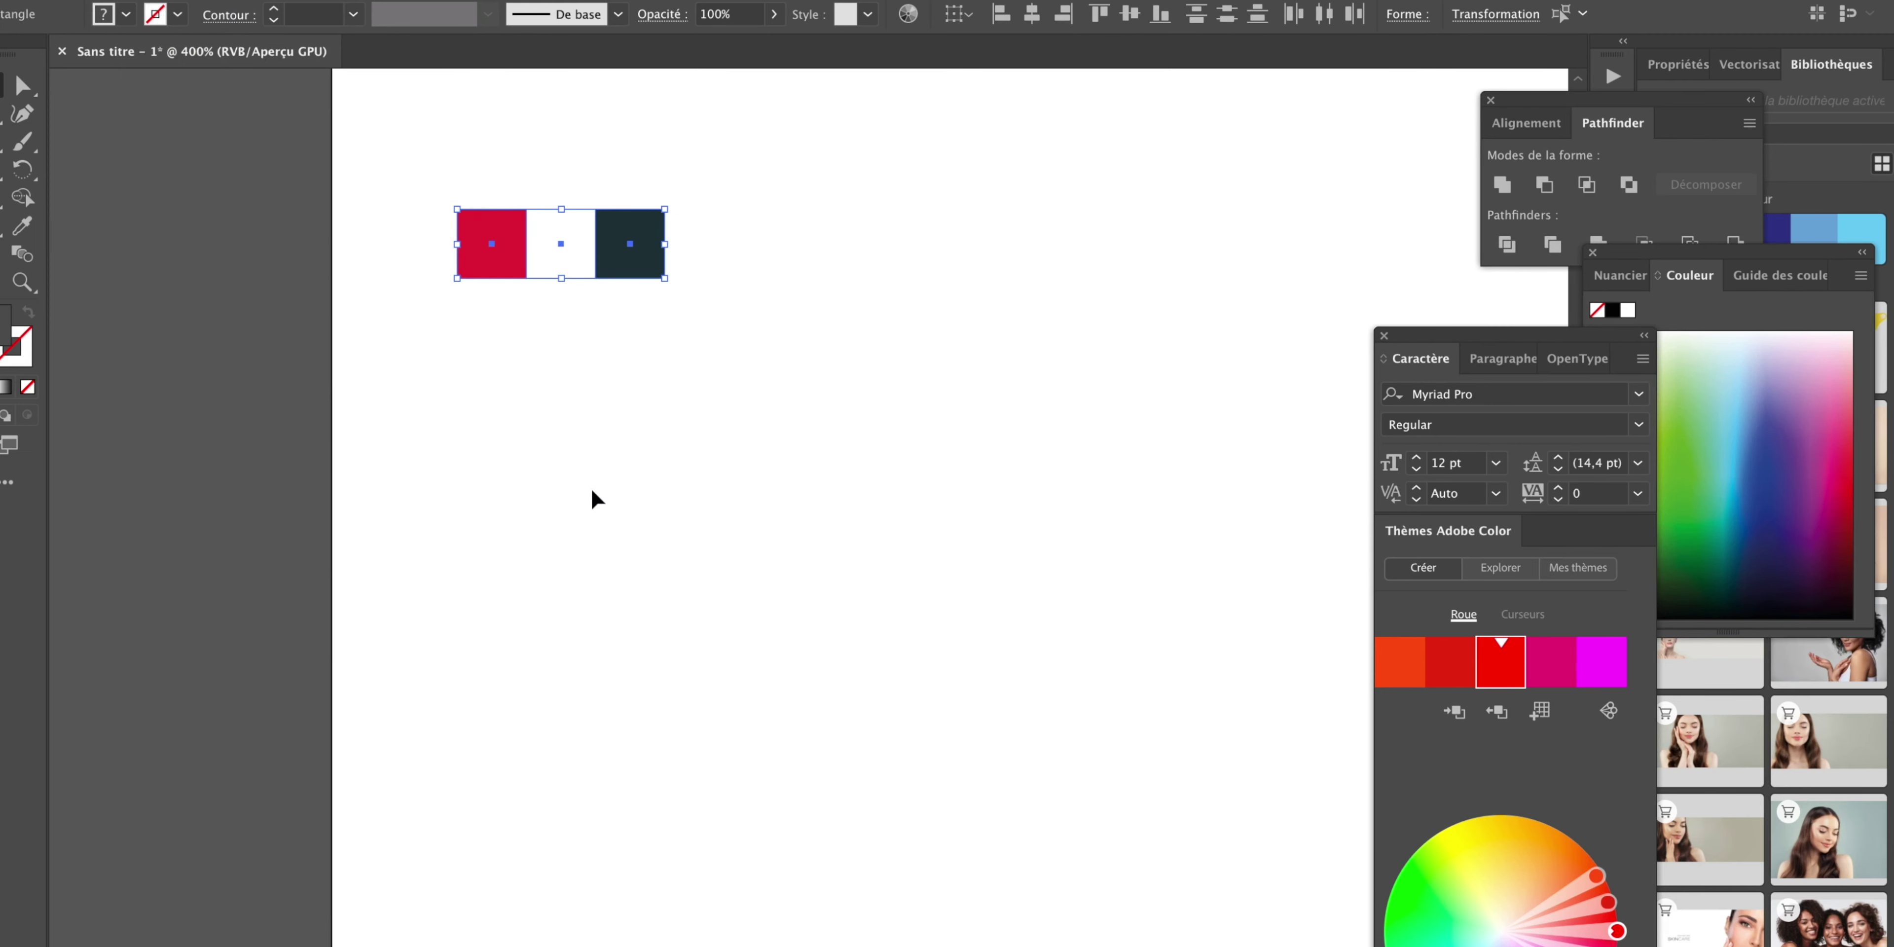
pyautogui.press('a')
pyautogui.hotkey('ctrl', 's')
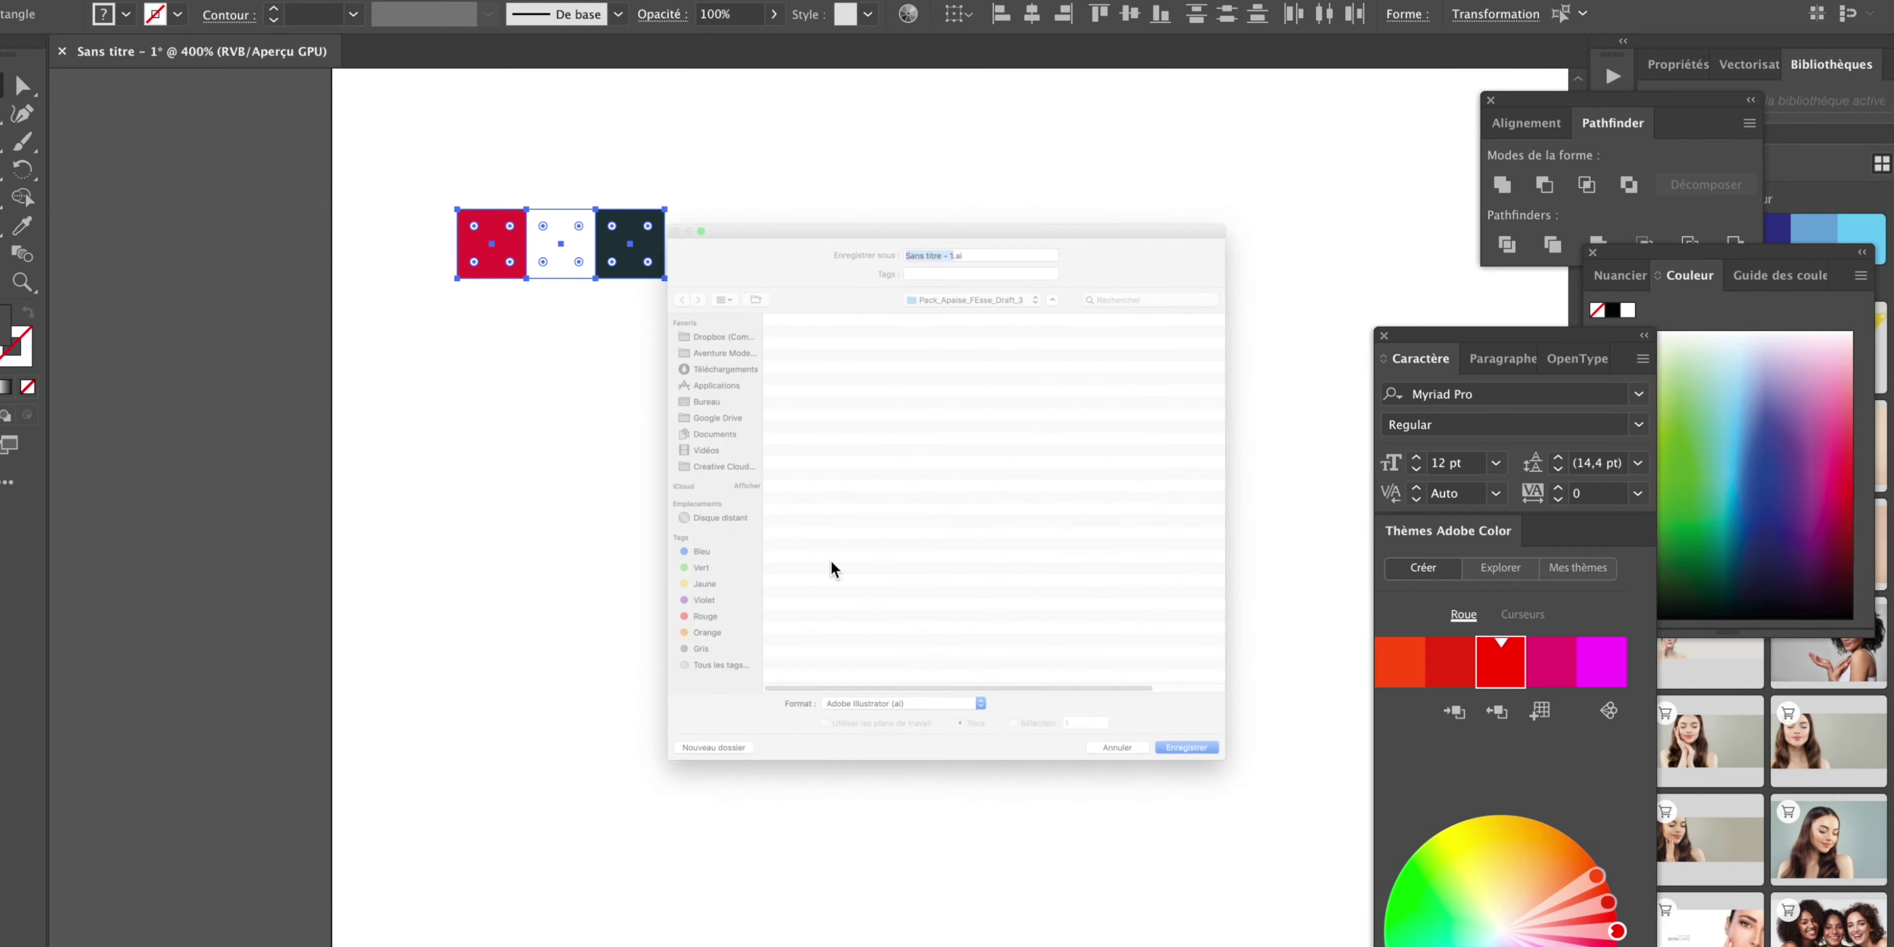
pyautogui.press('Escape')
pyautogui.hscroll(2, 761, 613)
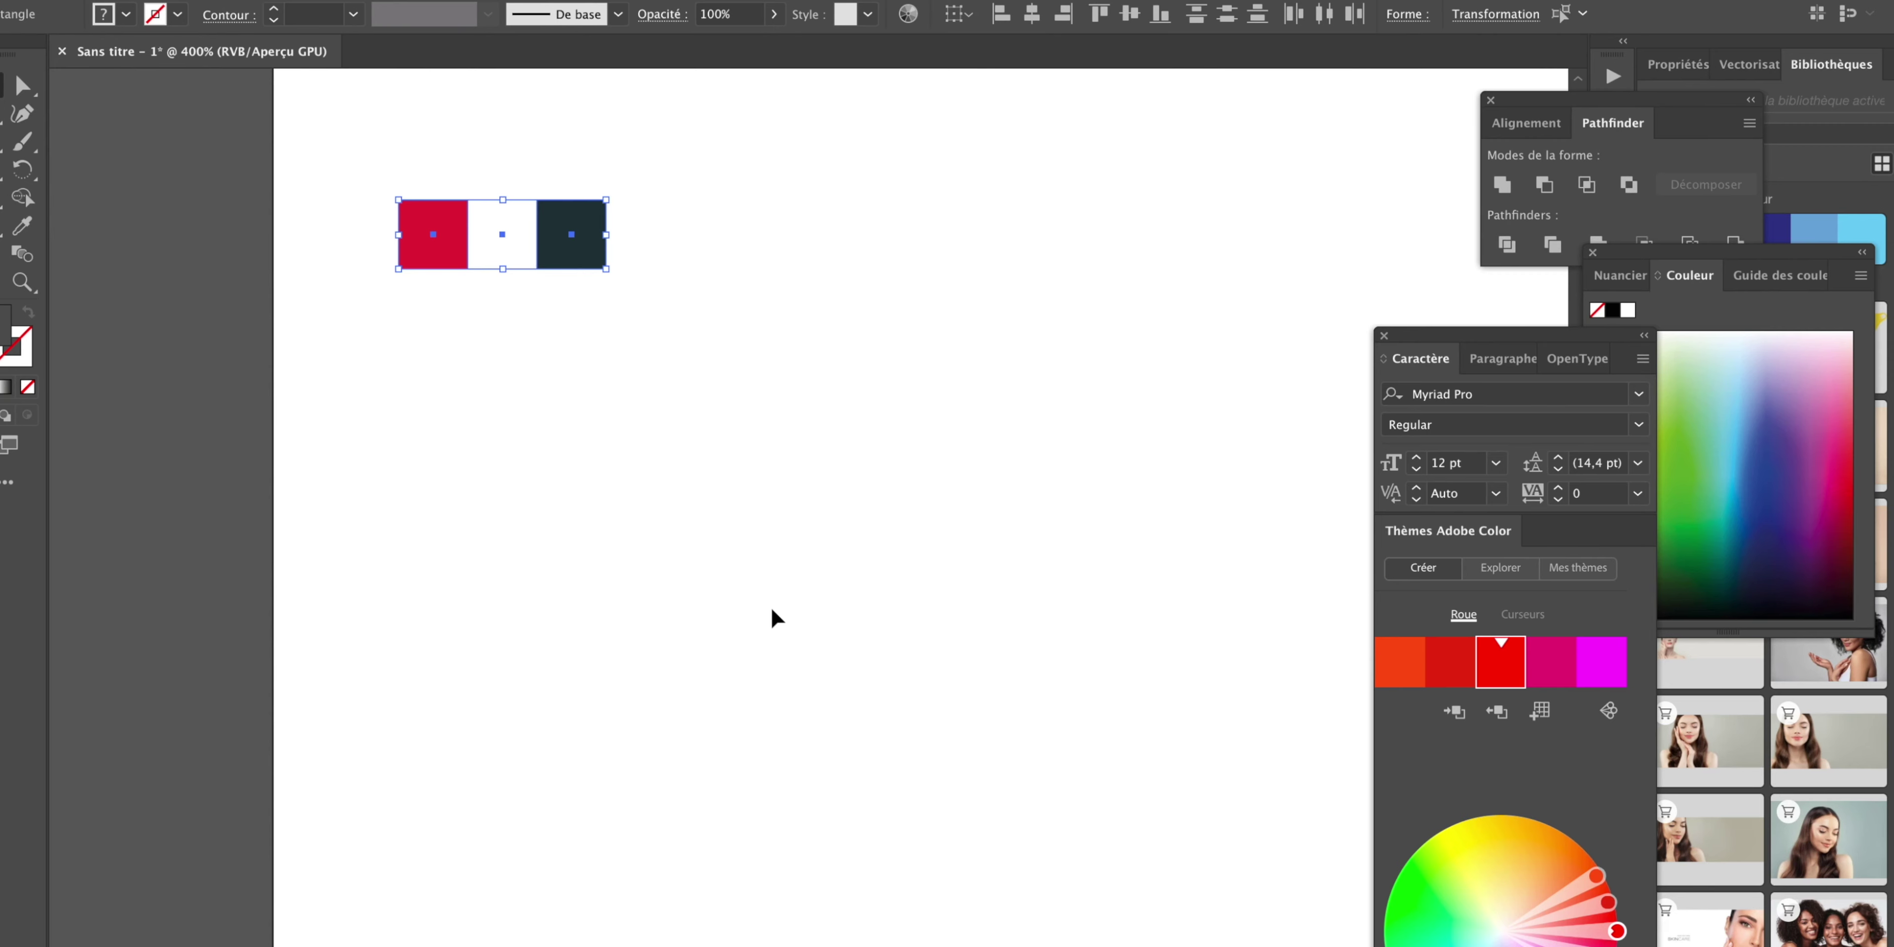
# Duplicate the three-square strip below the original, then delete the copy.
pyautogui.moveTo(581, 229); pyautogui.dragTo(583, 327)
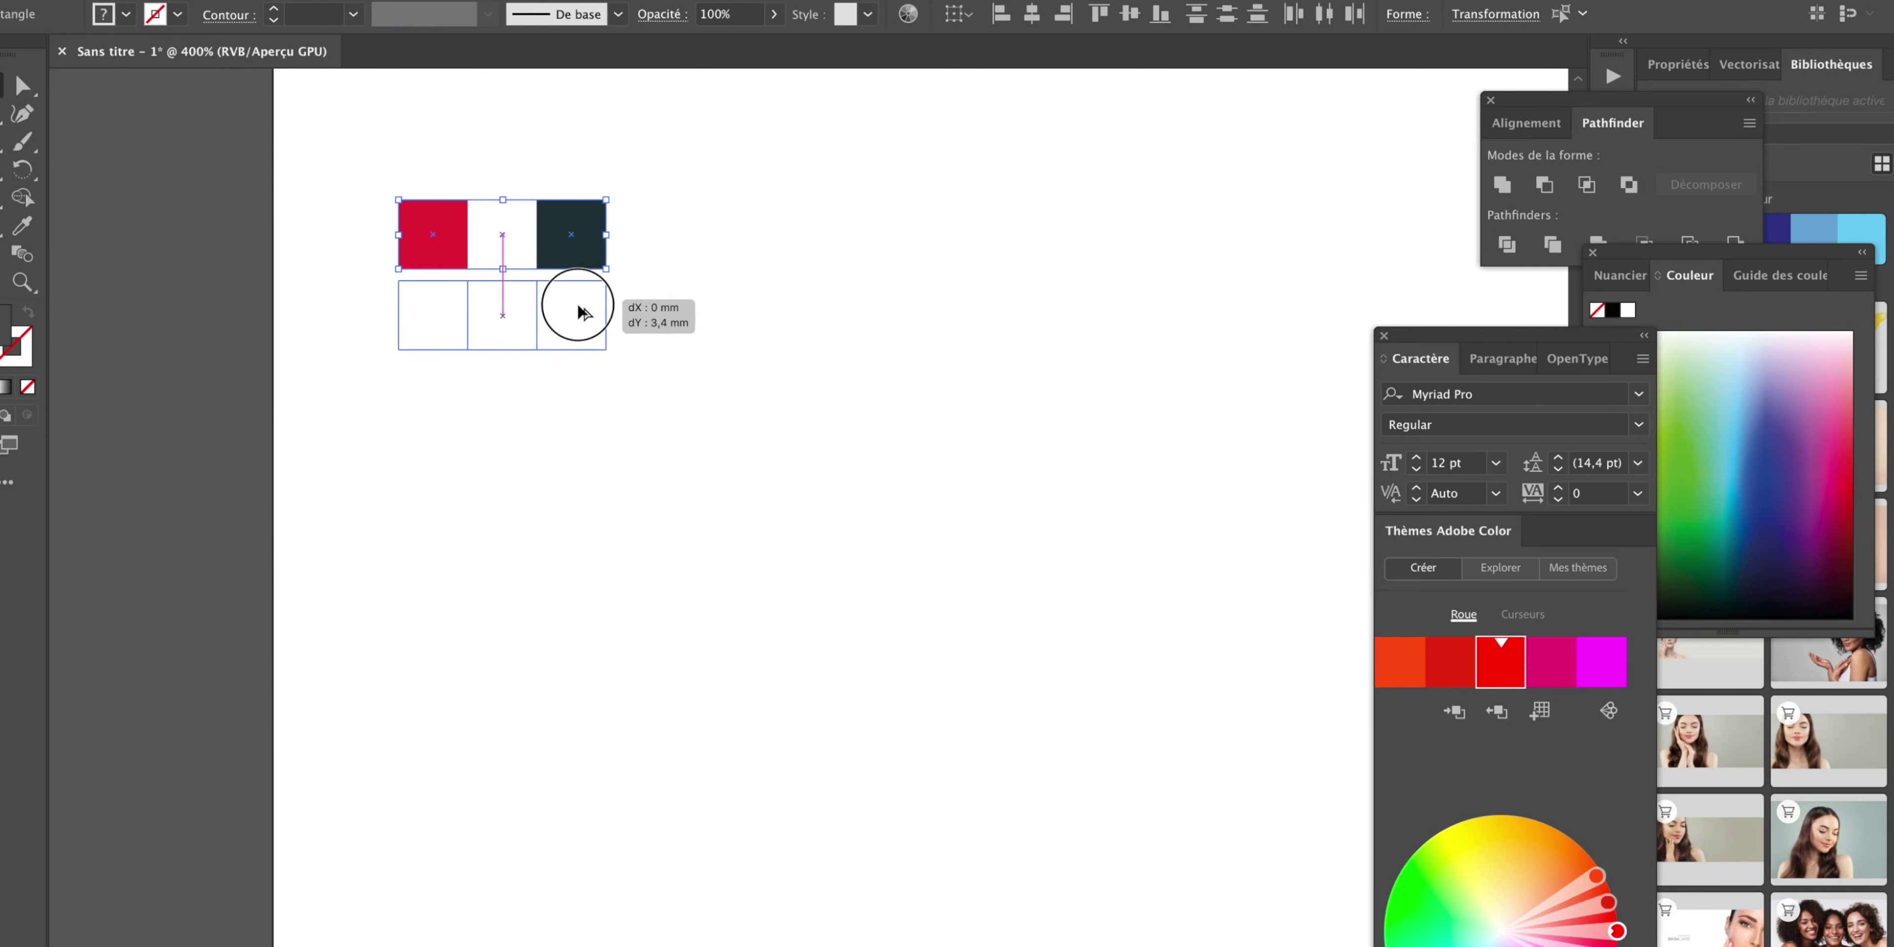
pyautogui.scroll(2, 535, 324)
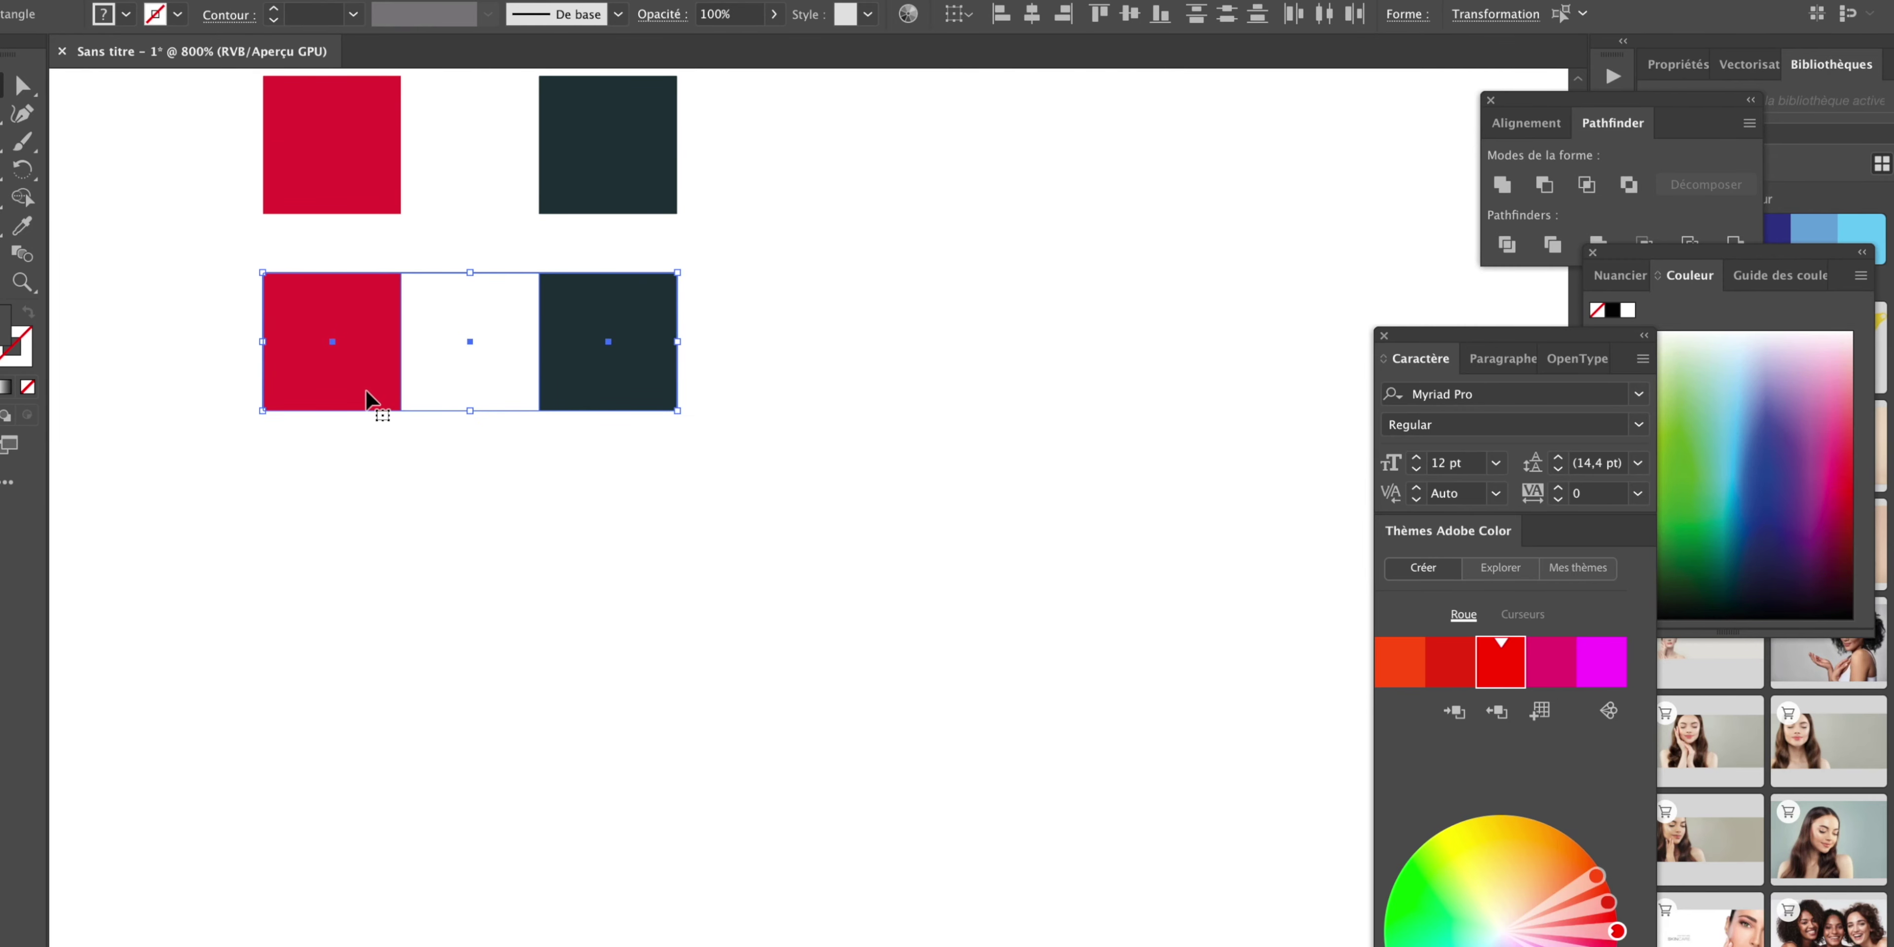
pyautogui.press('Delete')
pyautogui.scroll(3, 463, 433)
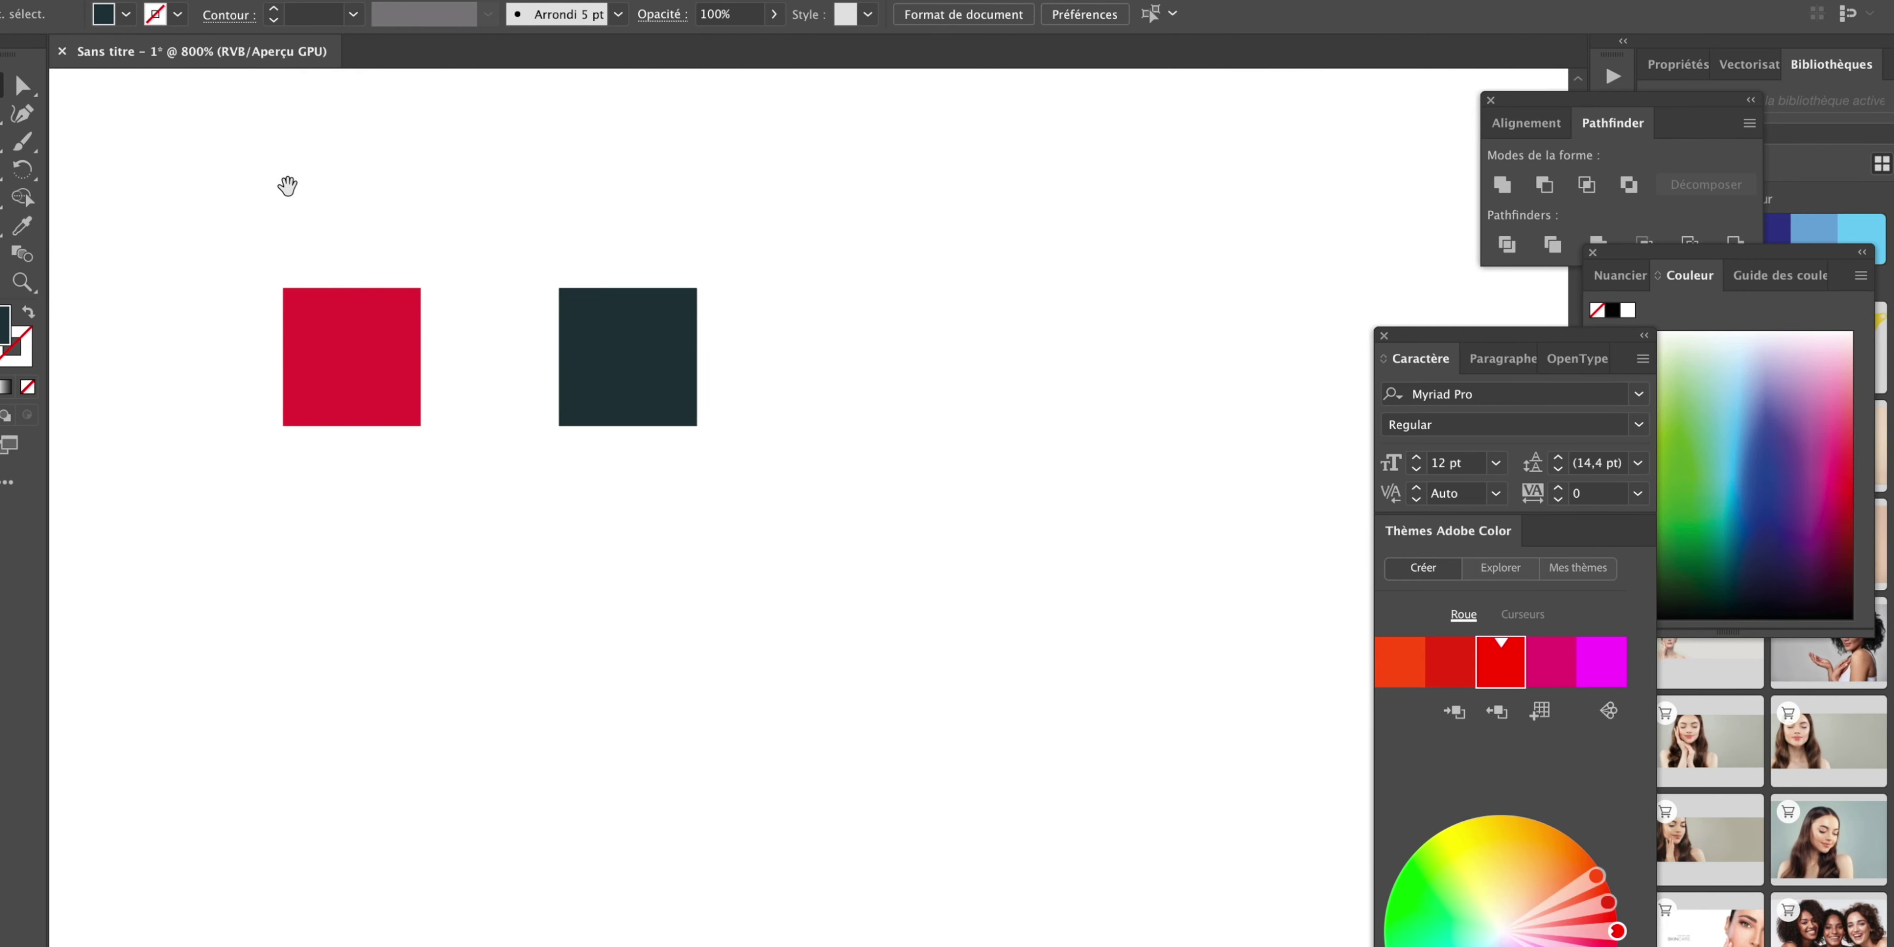
# Select the three squares, move them and undo the move, then clear the selection.
pyautogui.moveTo(243, 223); pyautogui.dragTo(703, 383)
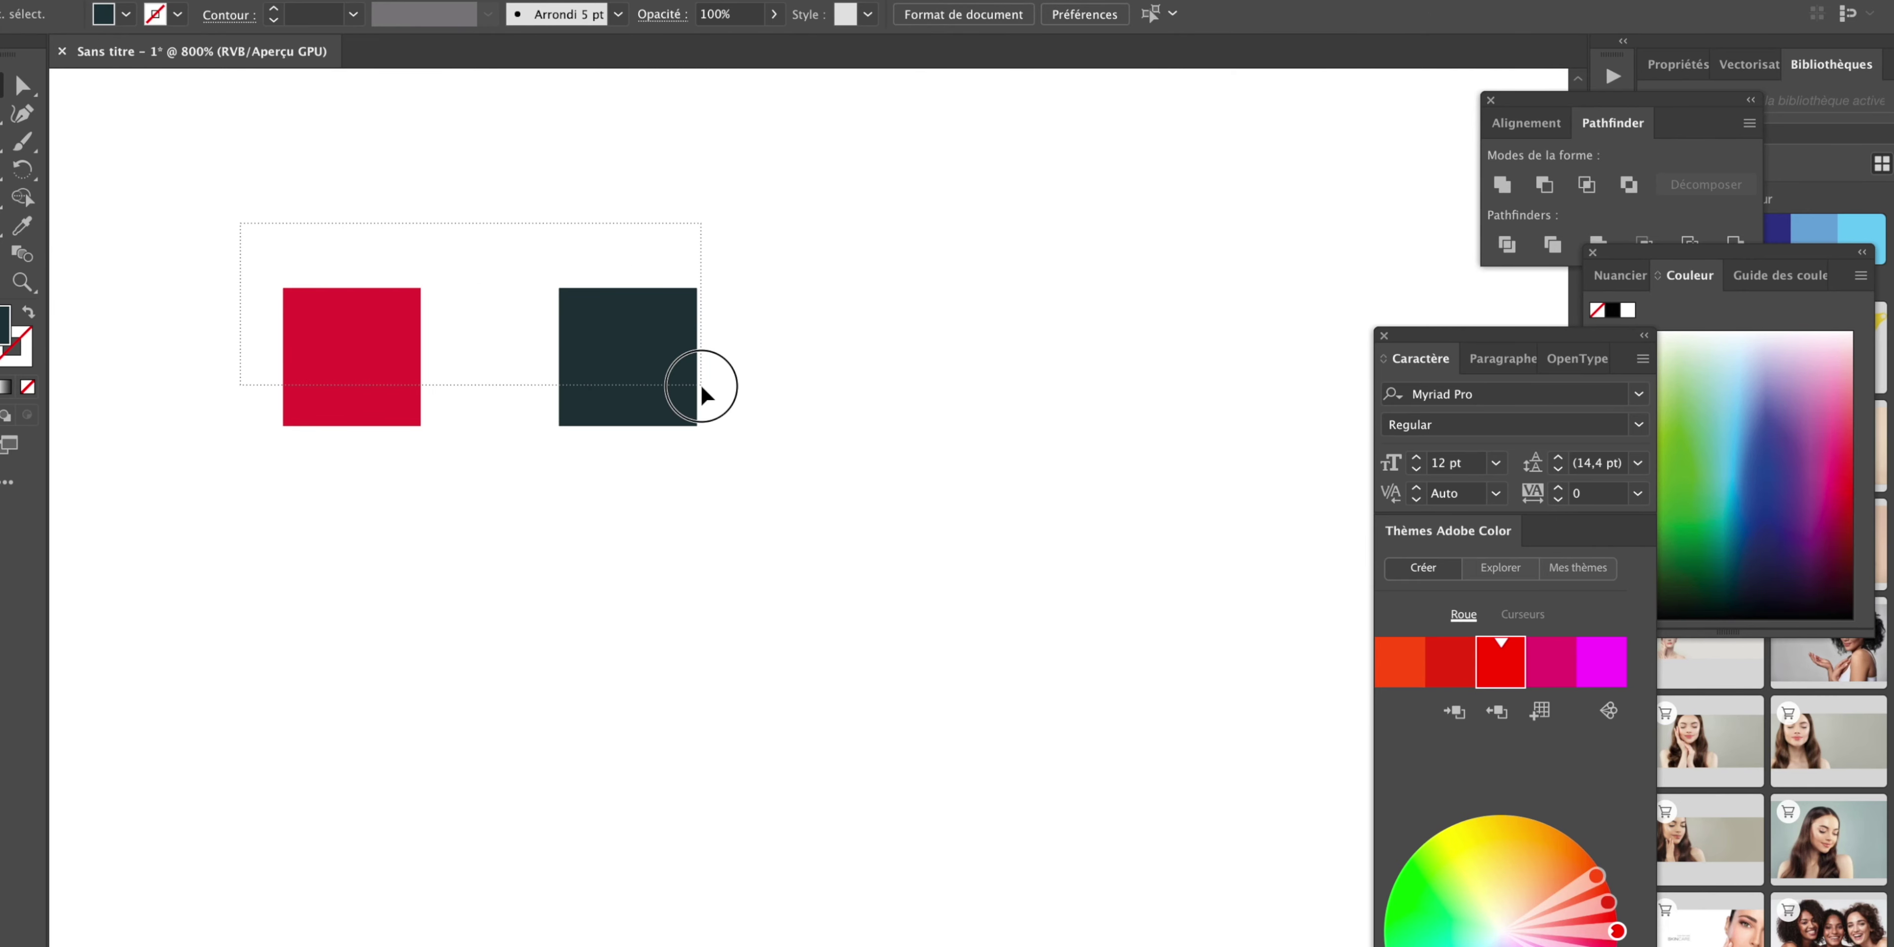
pyautogui.scroll(-3, 706, 346)
pyautogui.moveTo(695, 213); pyautogui.dragTo(707, 397)
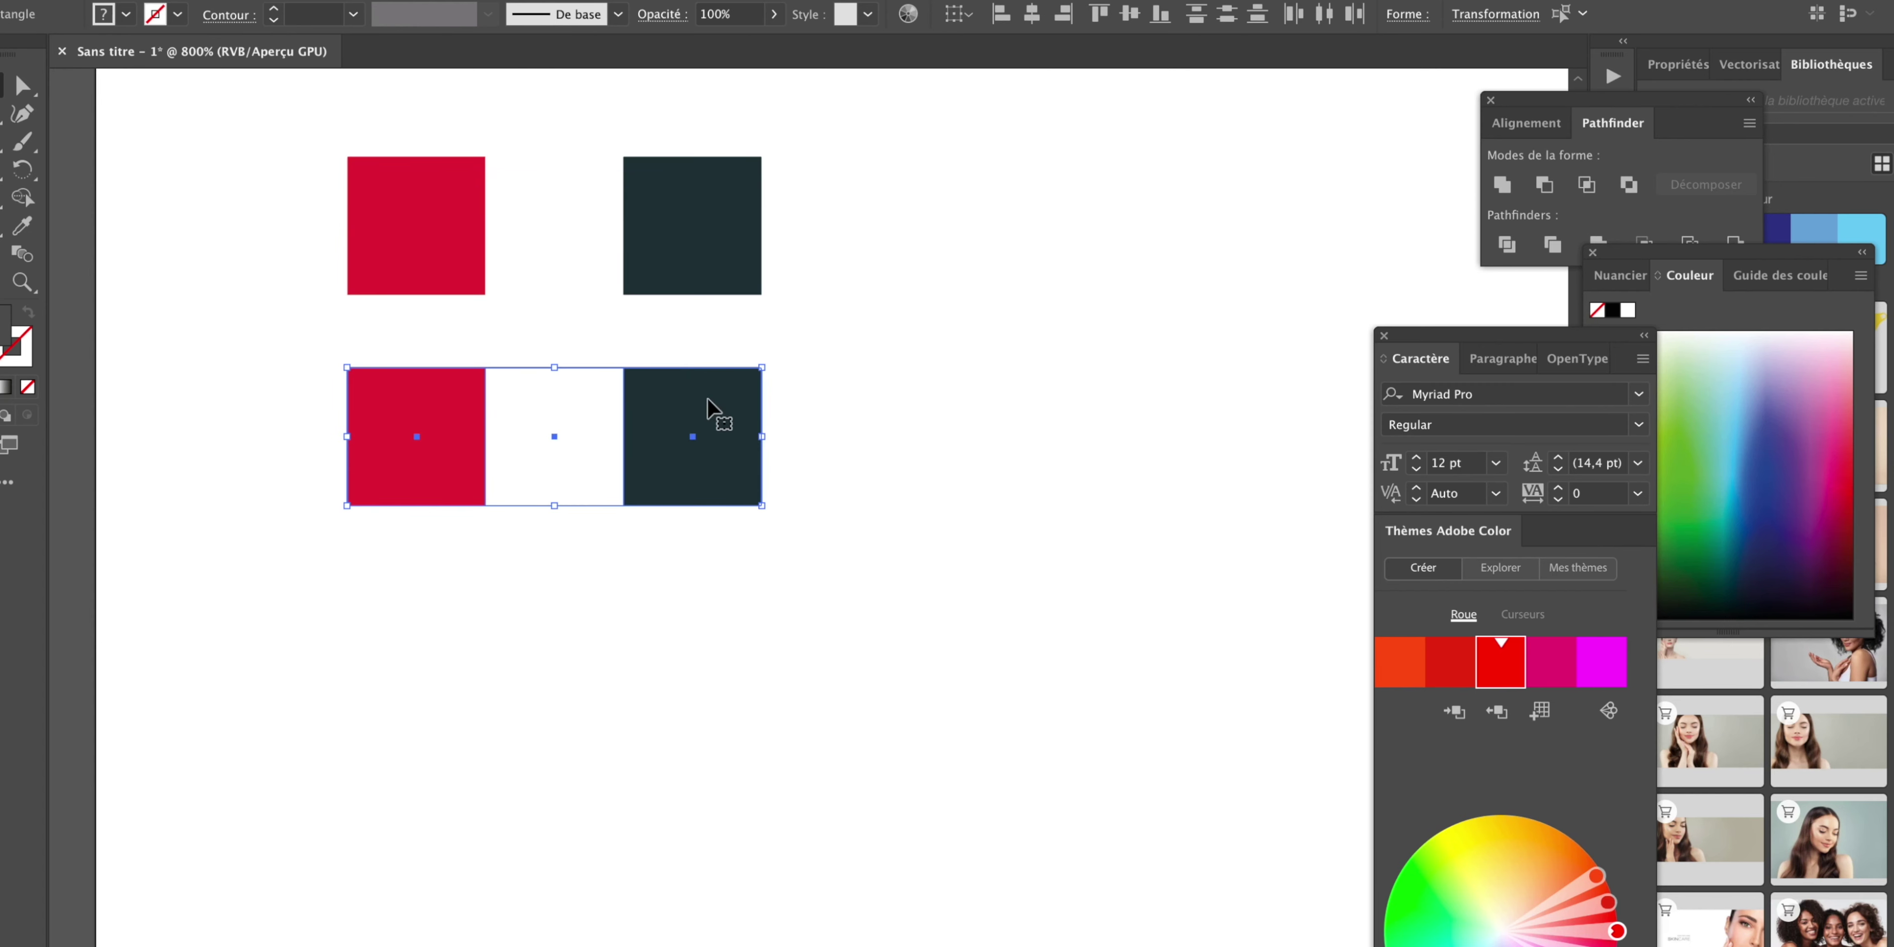
pyautogui.hotkey('ctrl', 'z')
pyautogui.scroll(3, 454, 247)
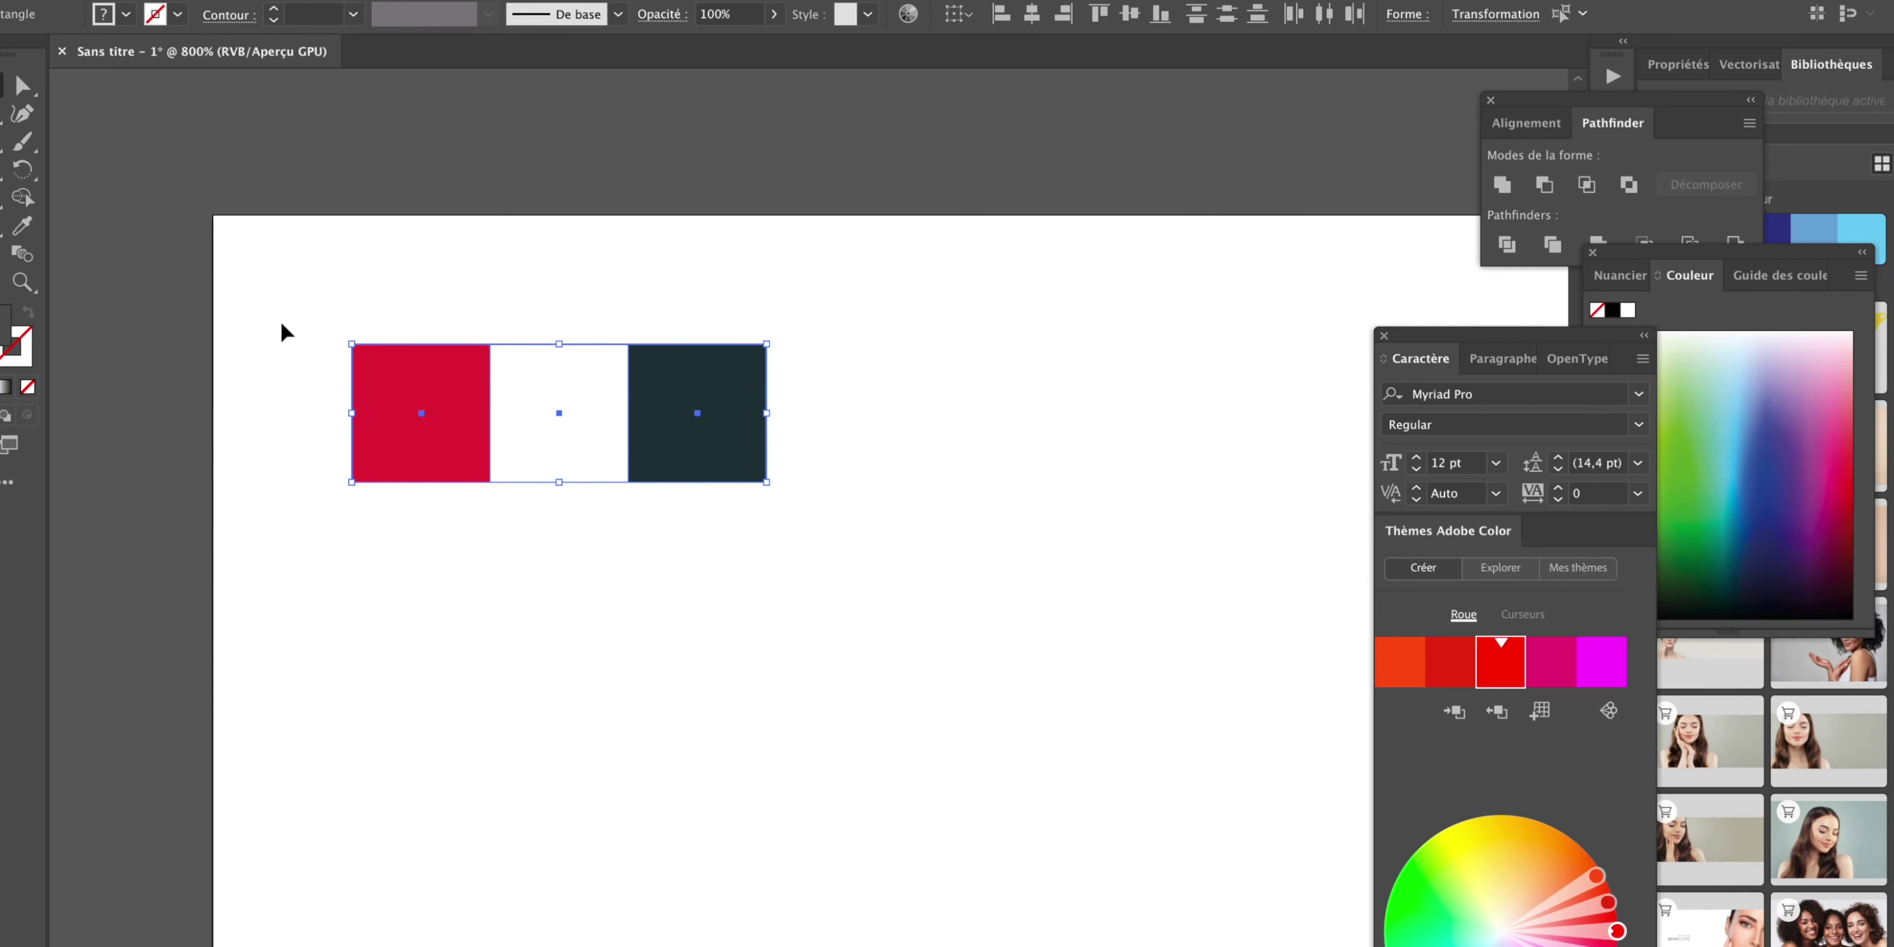
pyautogui.click(291, 309)
pyautogui.moveTo(394, 275); pyautogui.dragTo(761, 414)
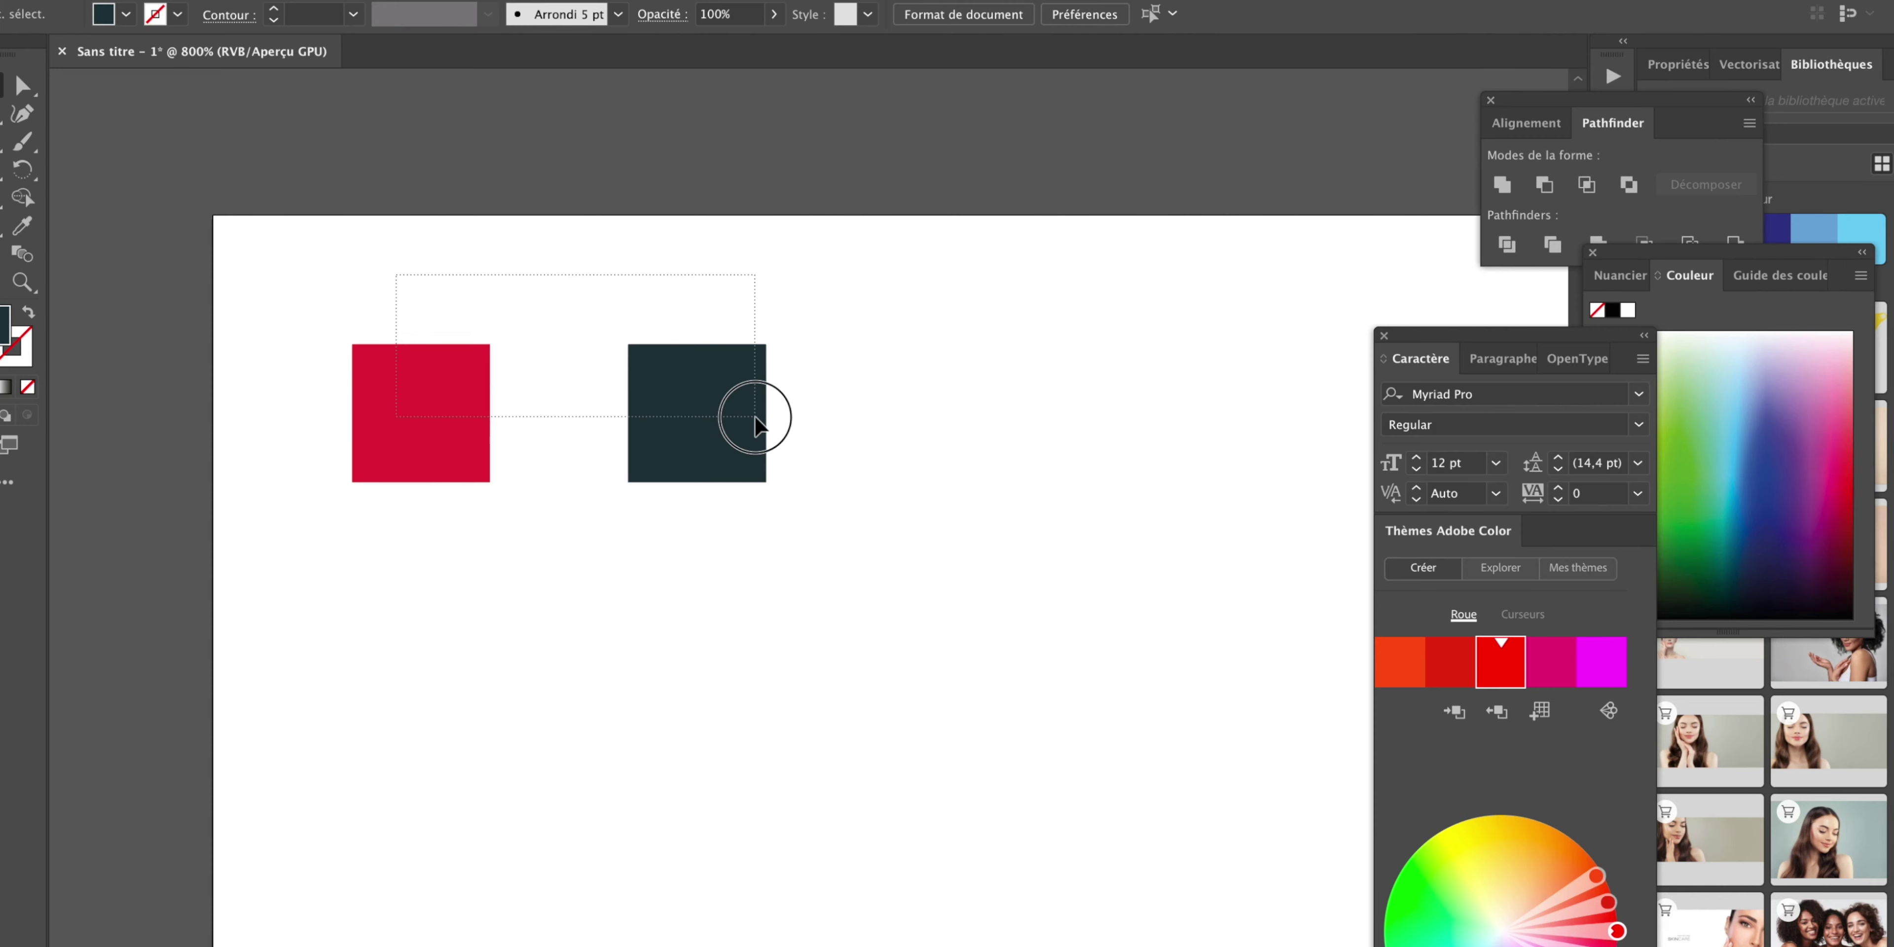
pyautogui.click(408, 296)
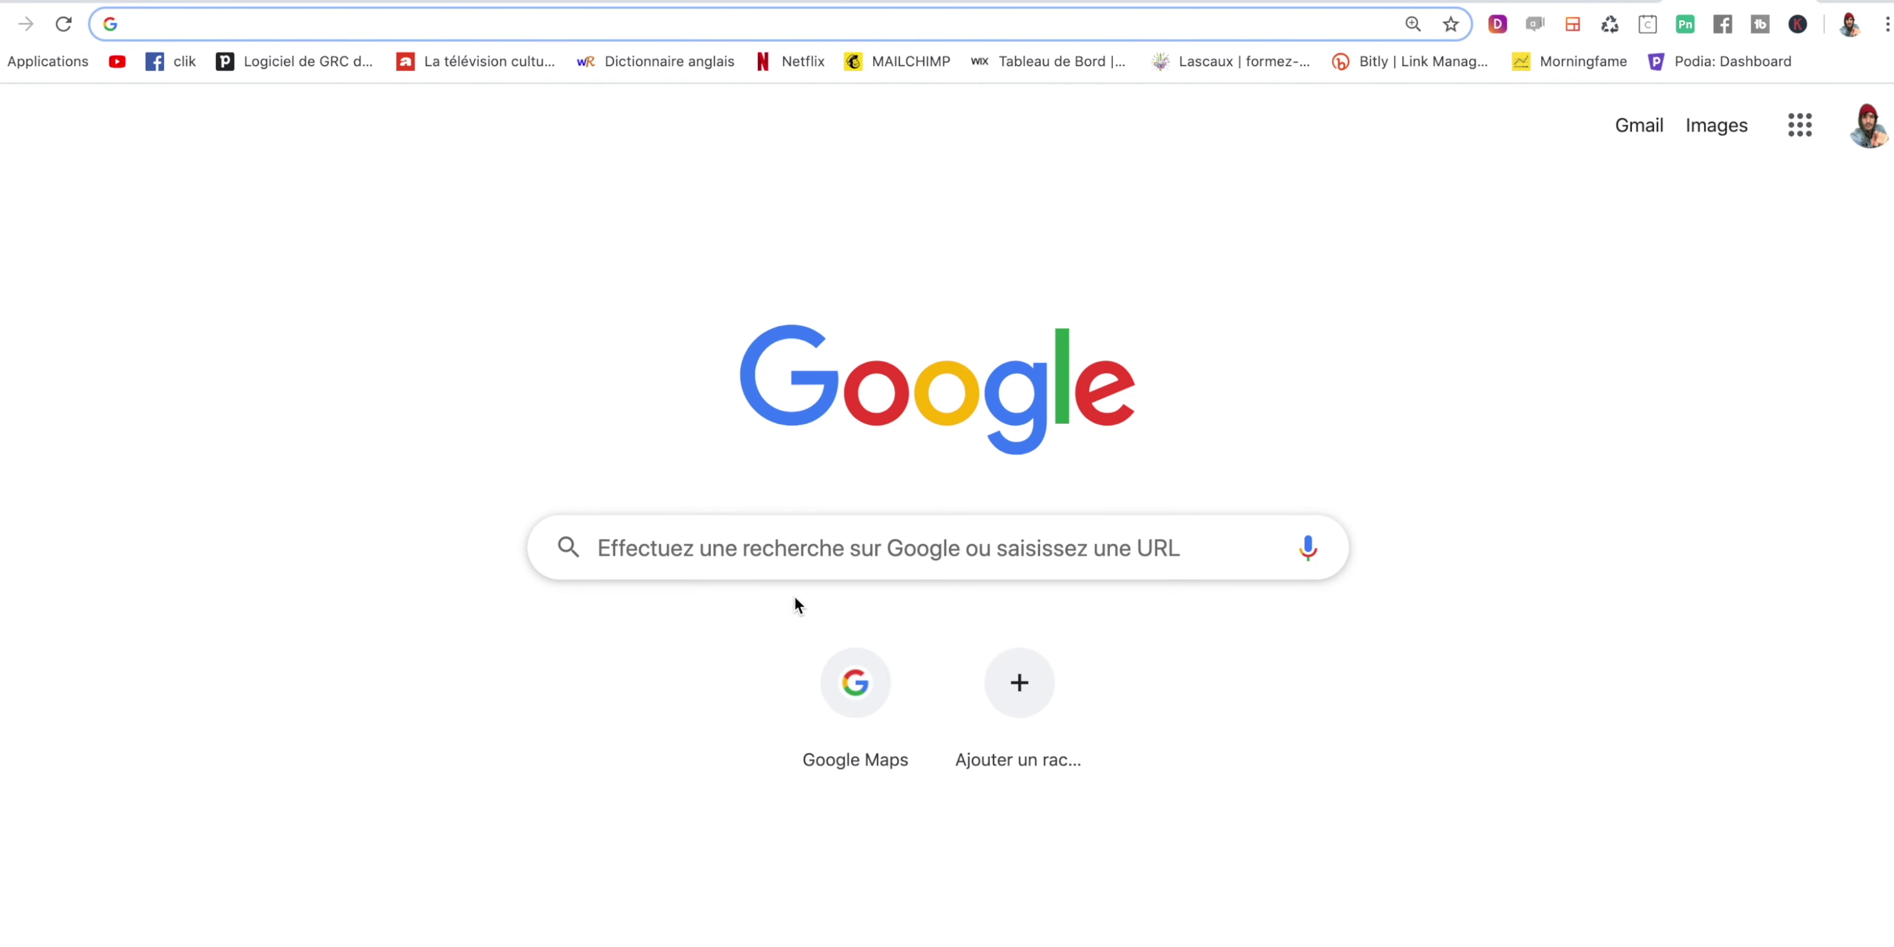
# Search Google for 'pantone'.
pyautogui.click(816, 560)
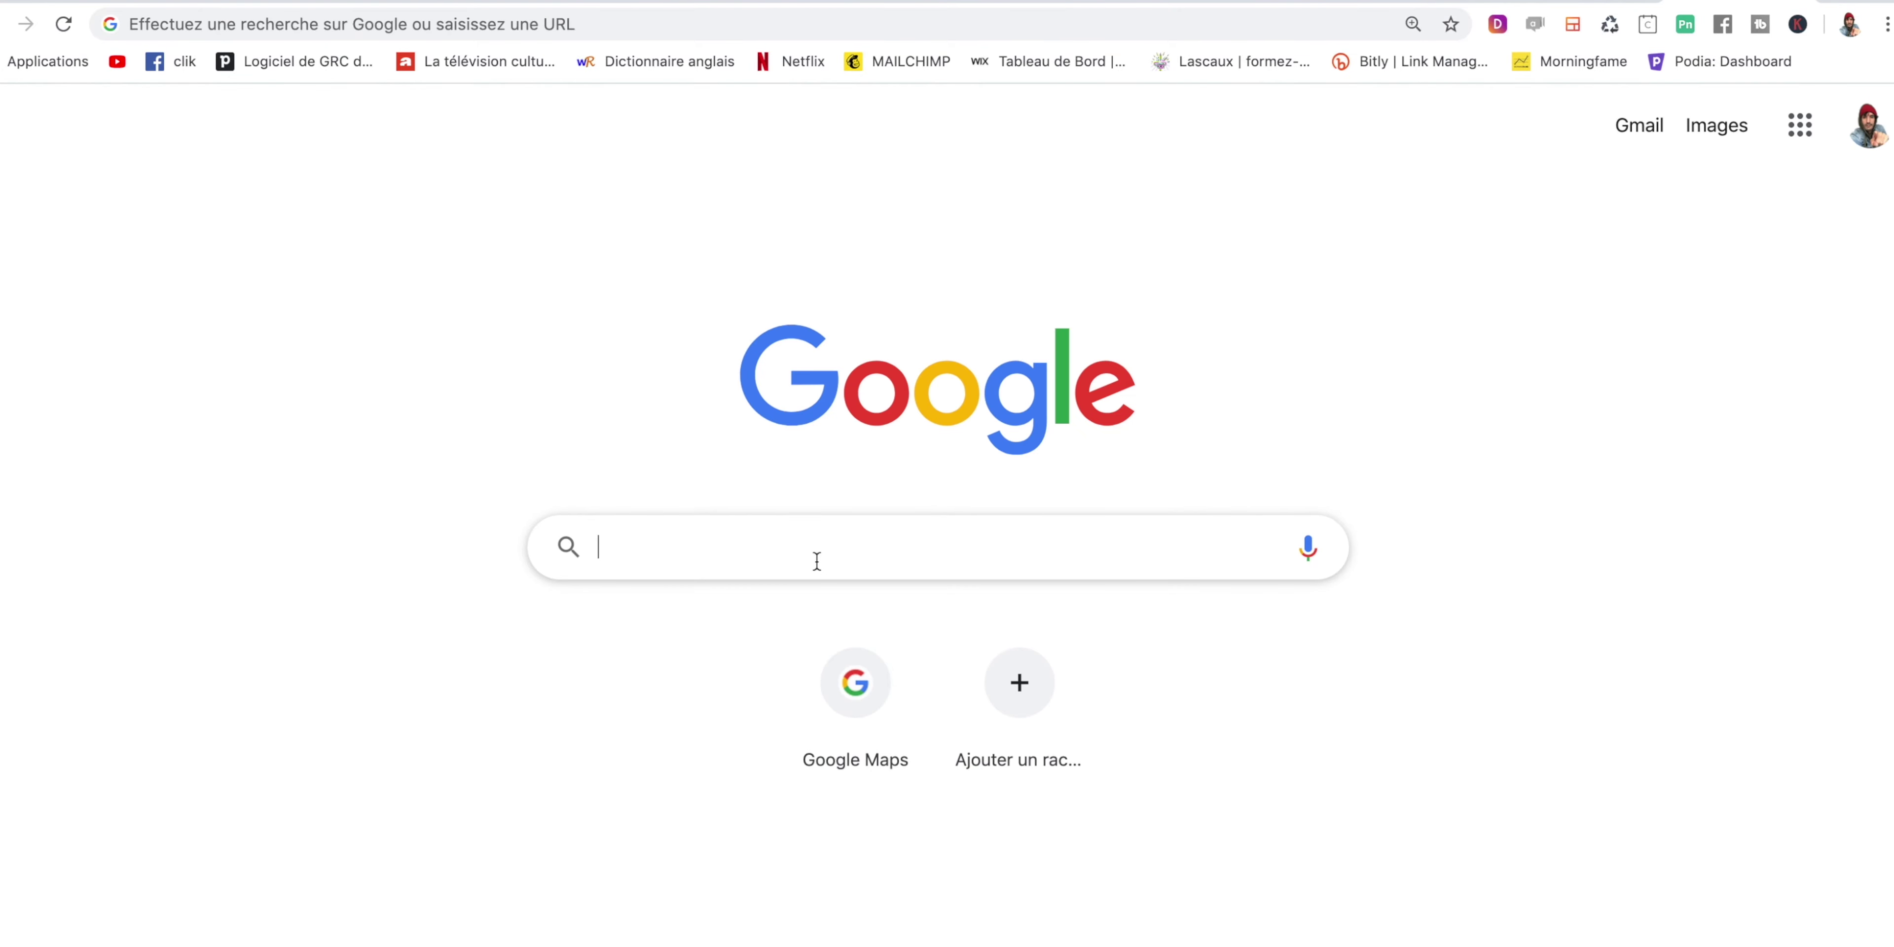
pyautogui.write('pantone')
pyautogui.press('Return')
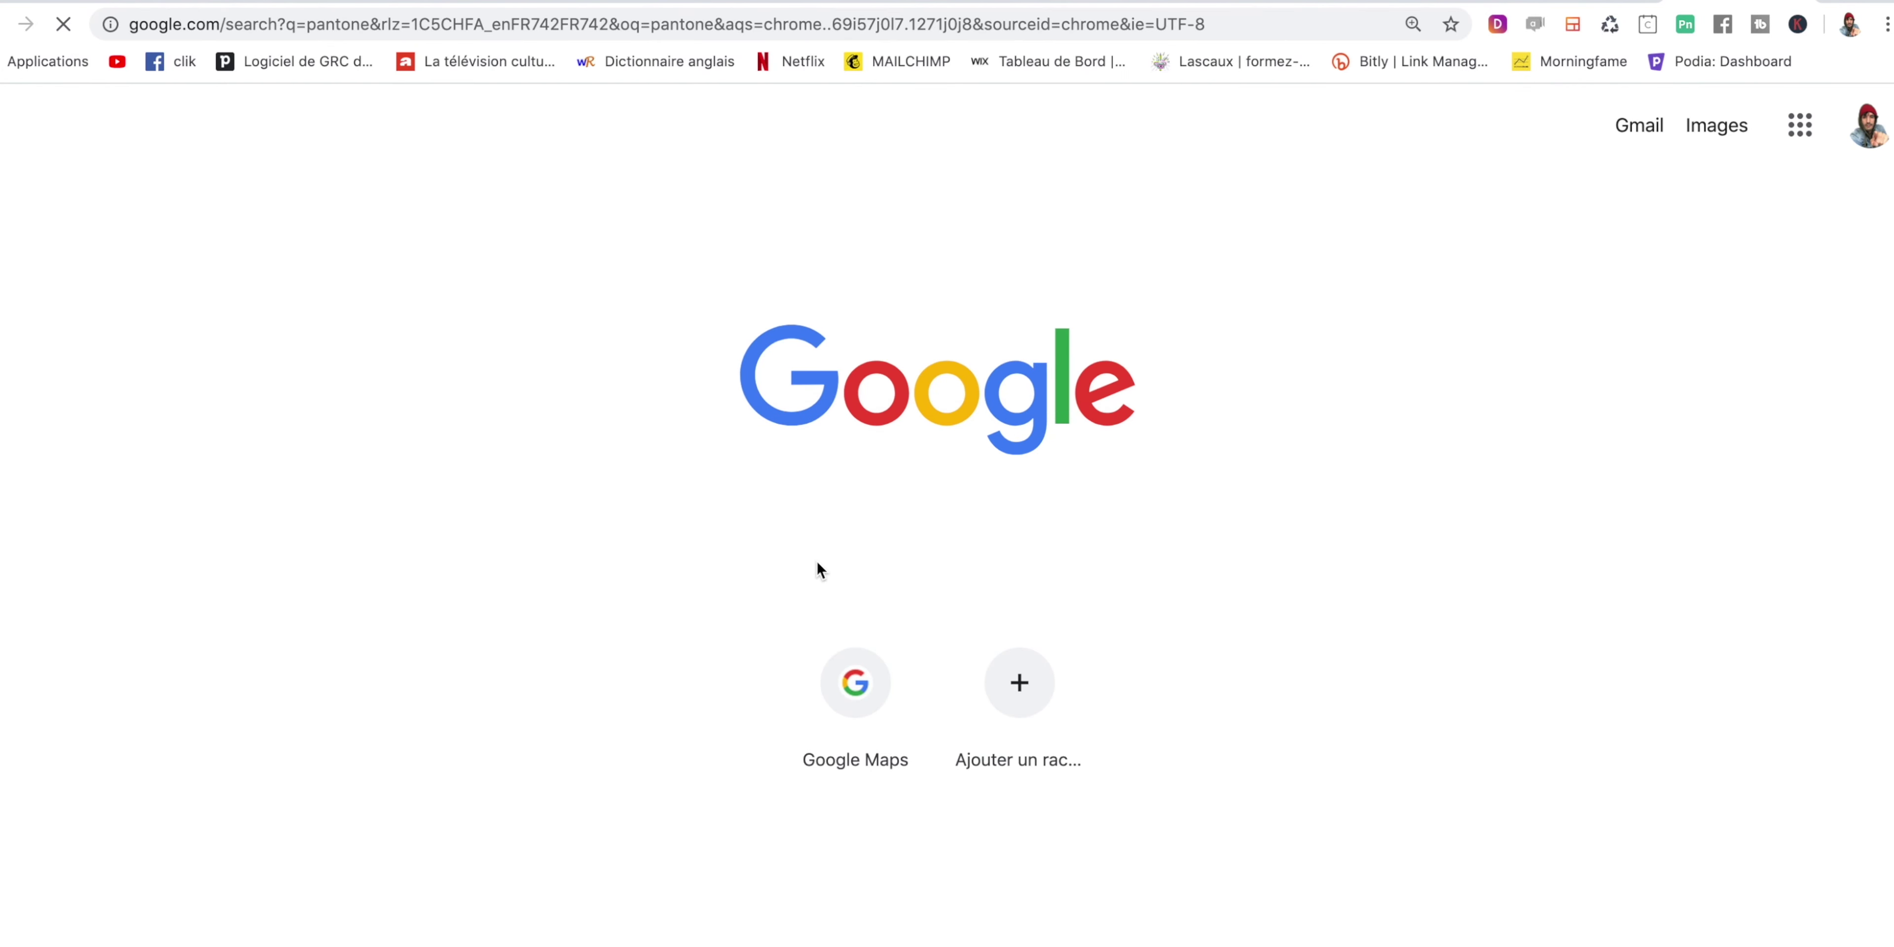
# Show image results for 'echantillon couleur pantone' and preview Pantone colour-fan images.
pyautogui.click(204, 175)
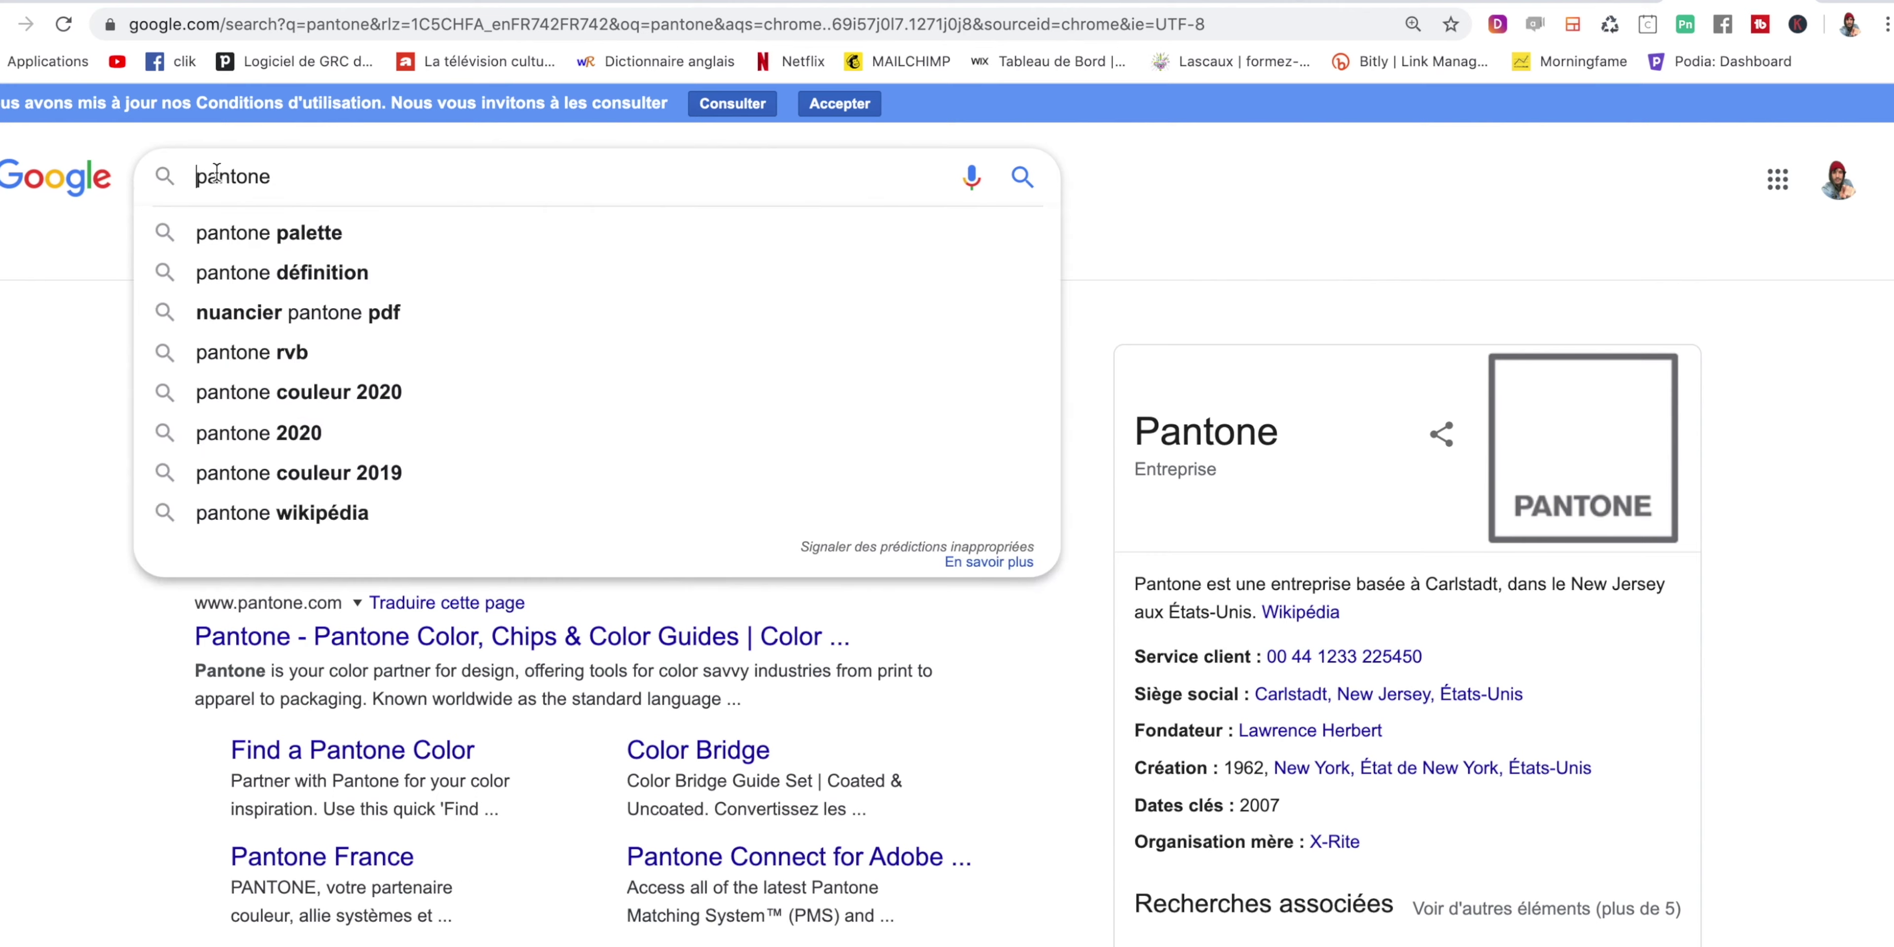
pyautogui.write('echant')
pyautogui.click(353, 229)
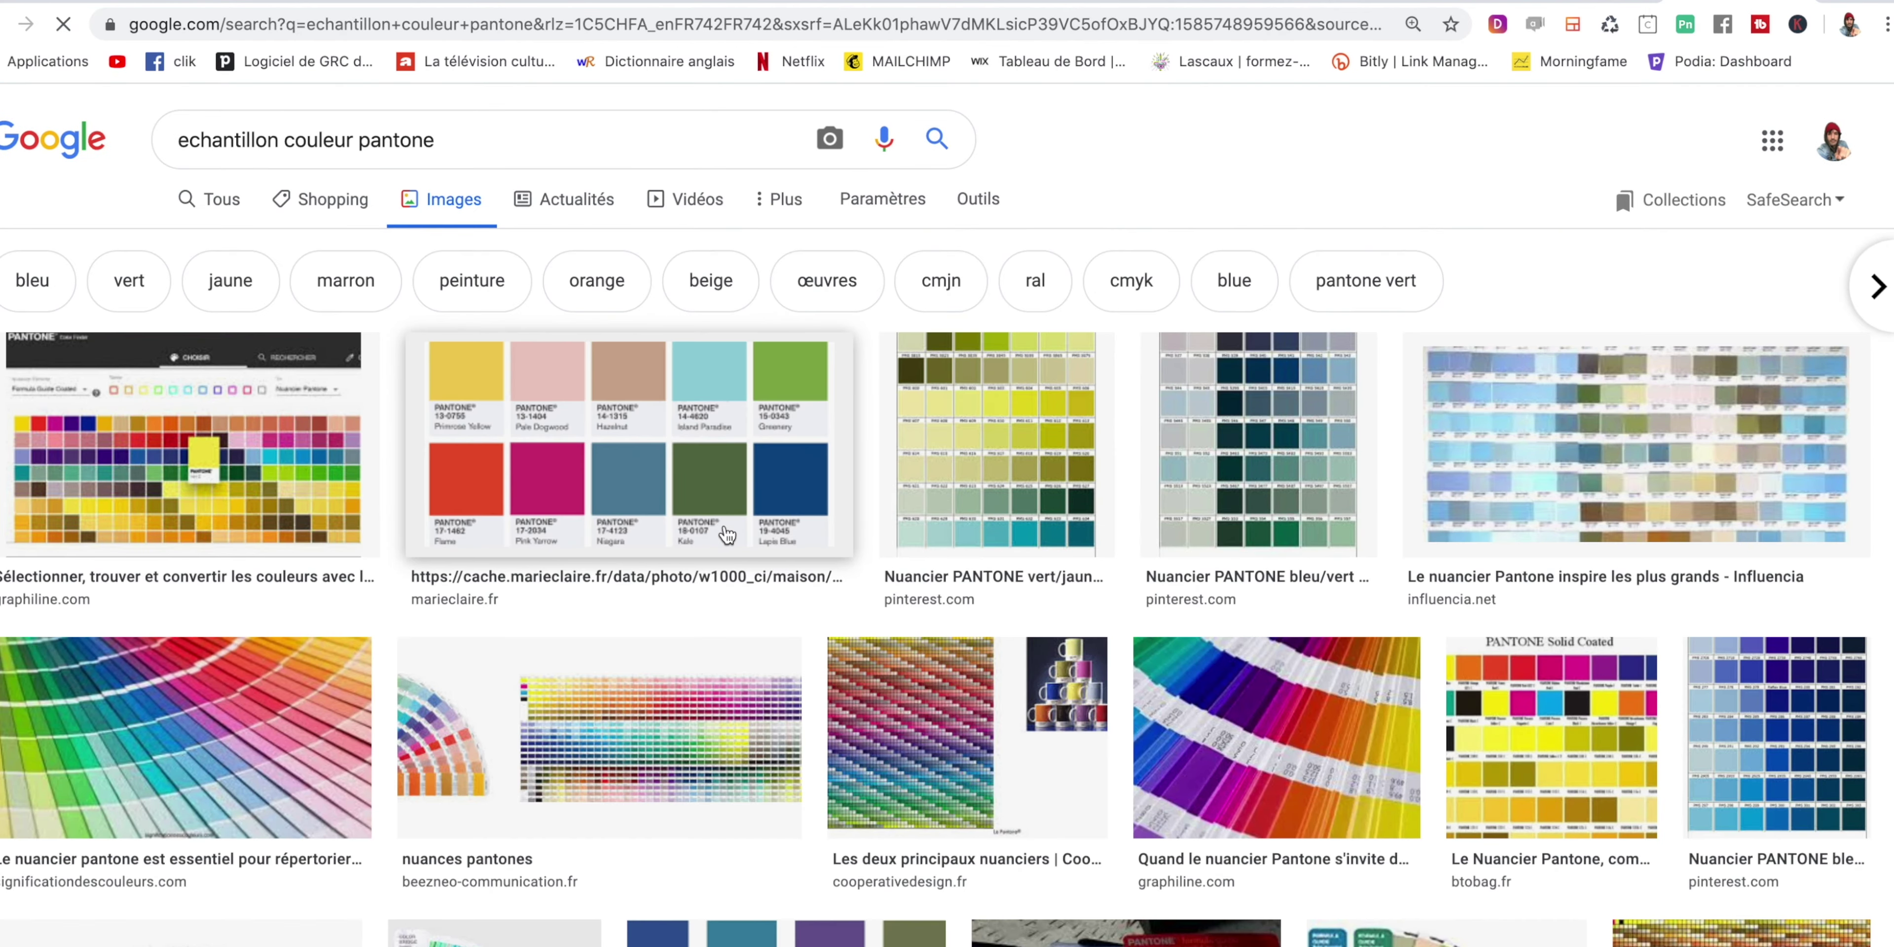
pyautogui.scroll(-5, 295, 659)
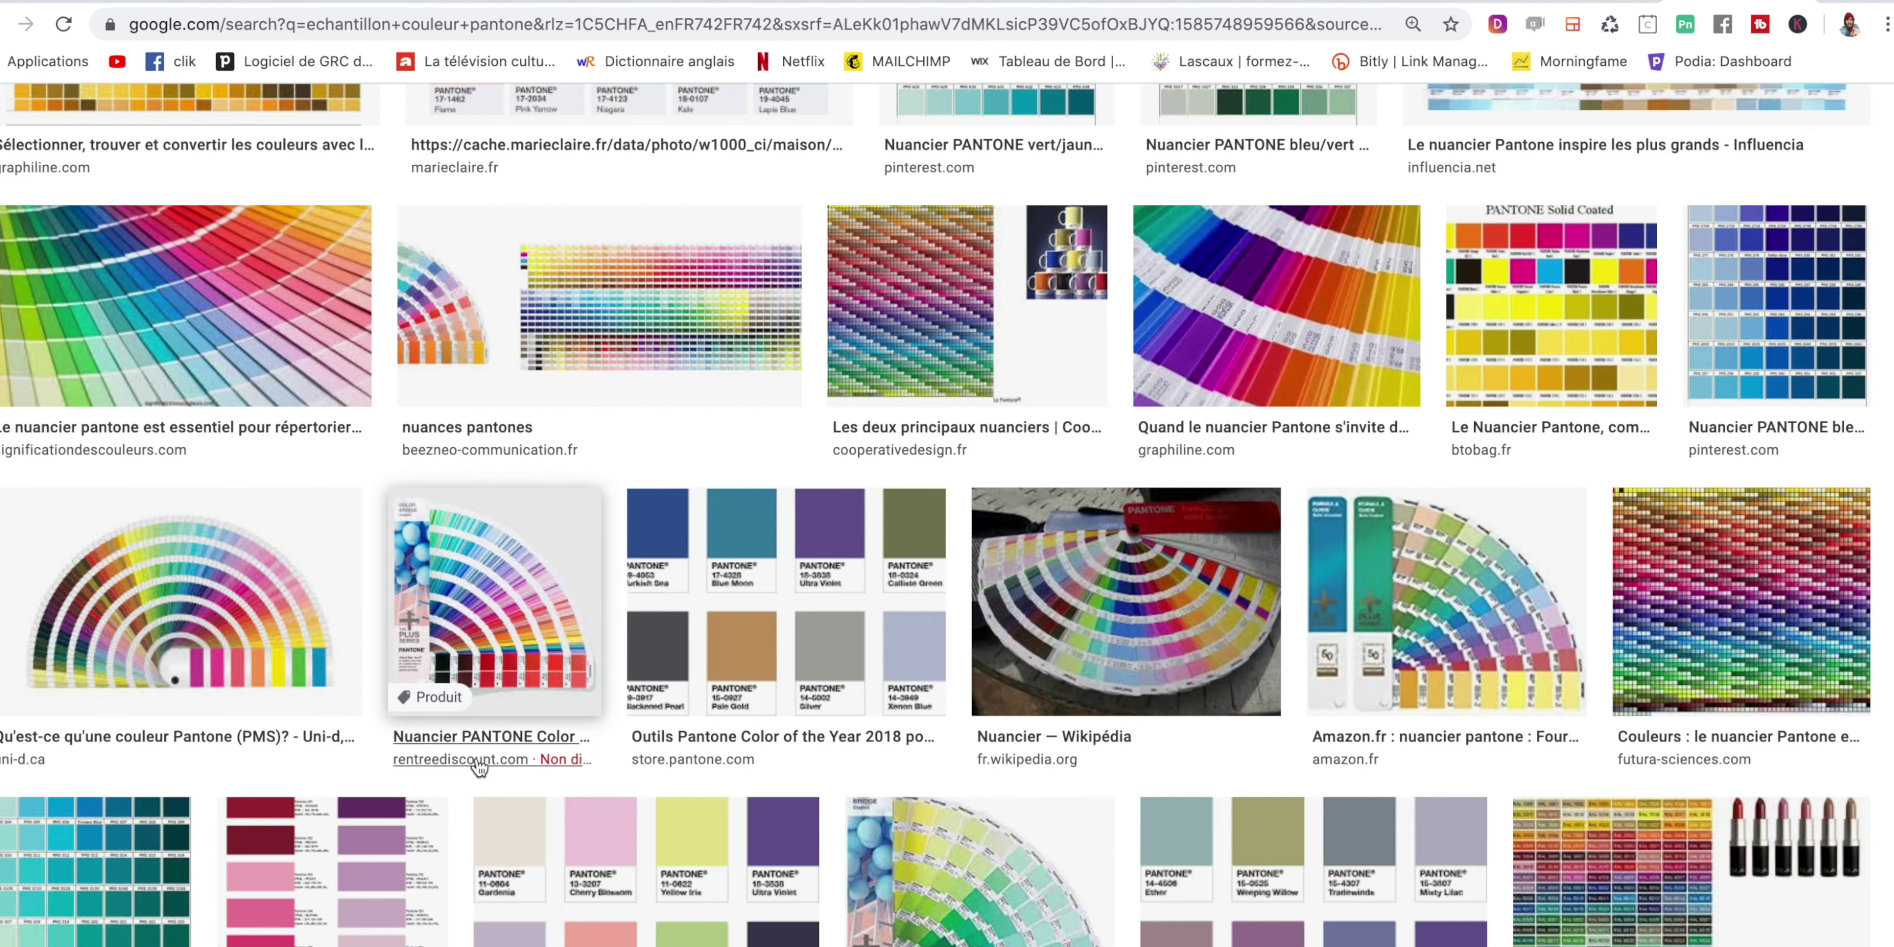
pyautogui.click(153, 577)
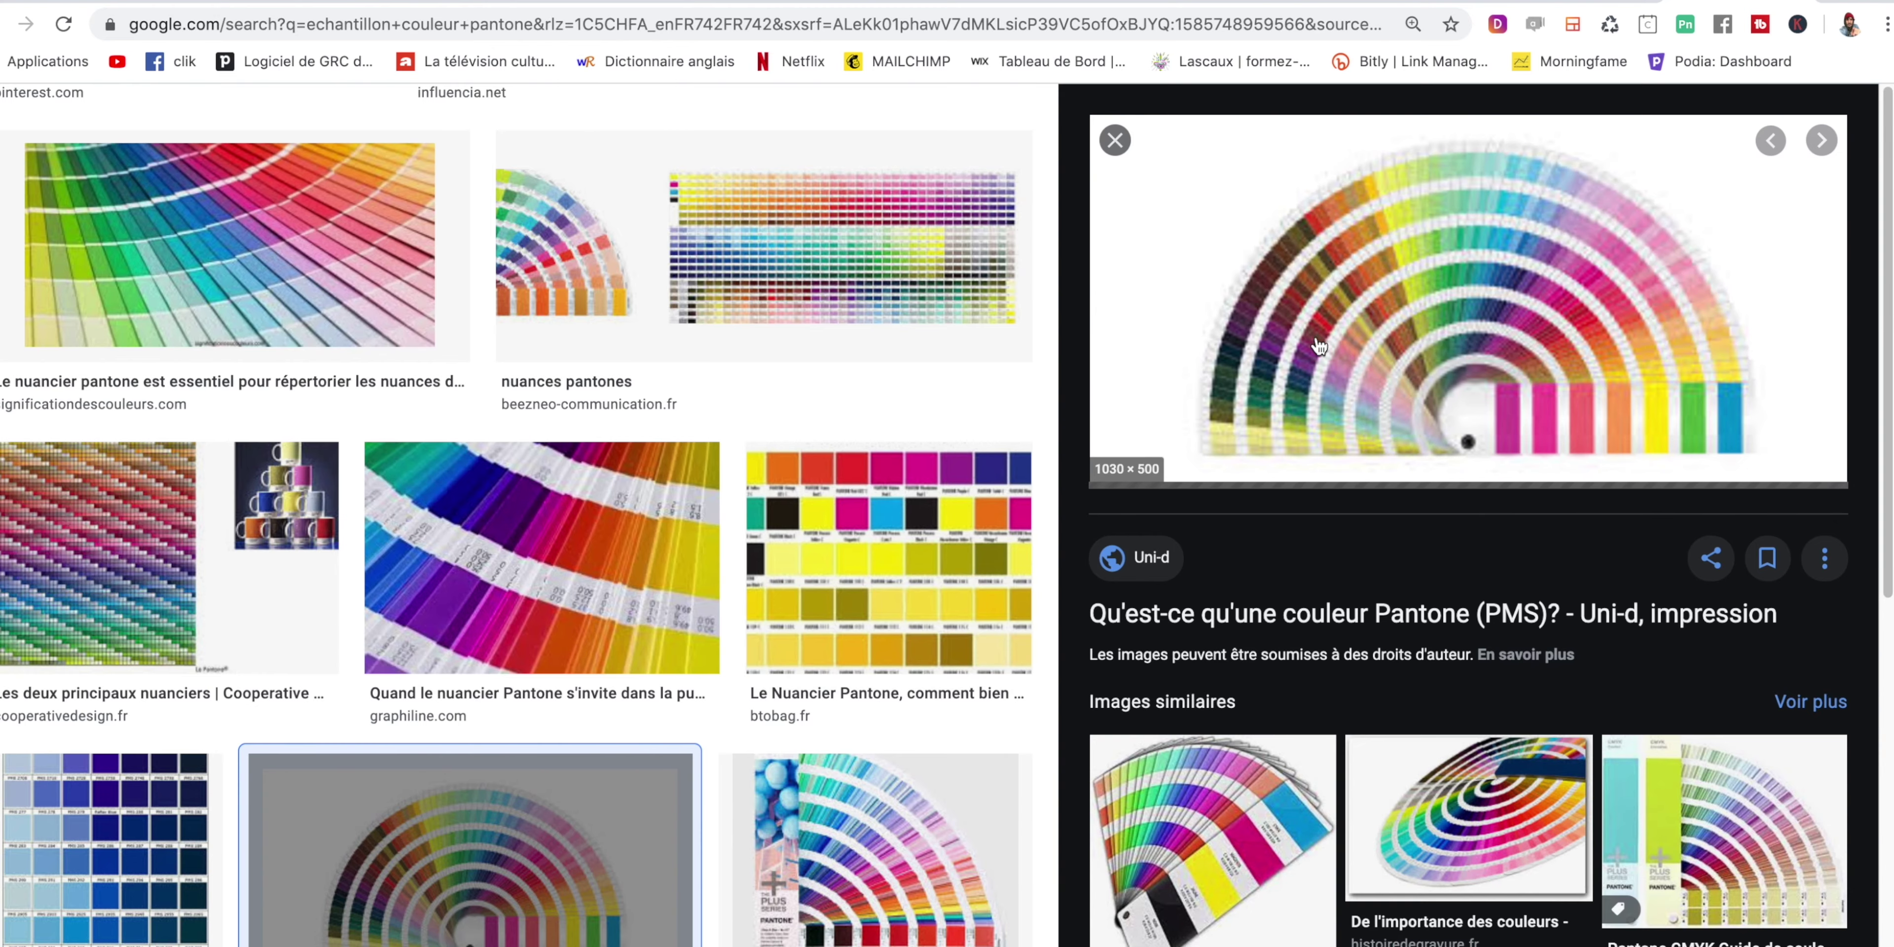
pyautogui.click(1408, 816)
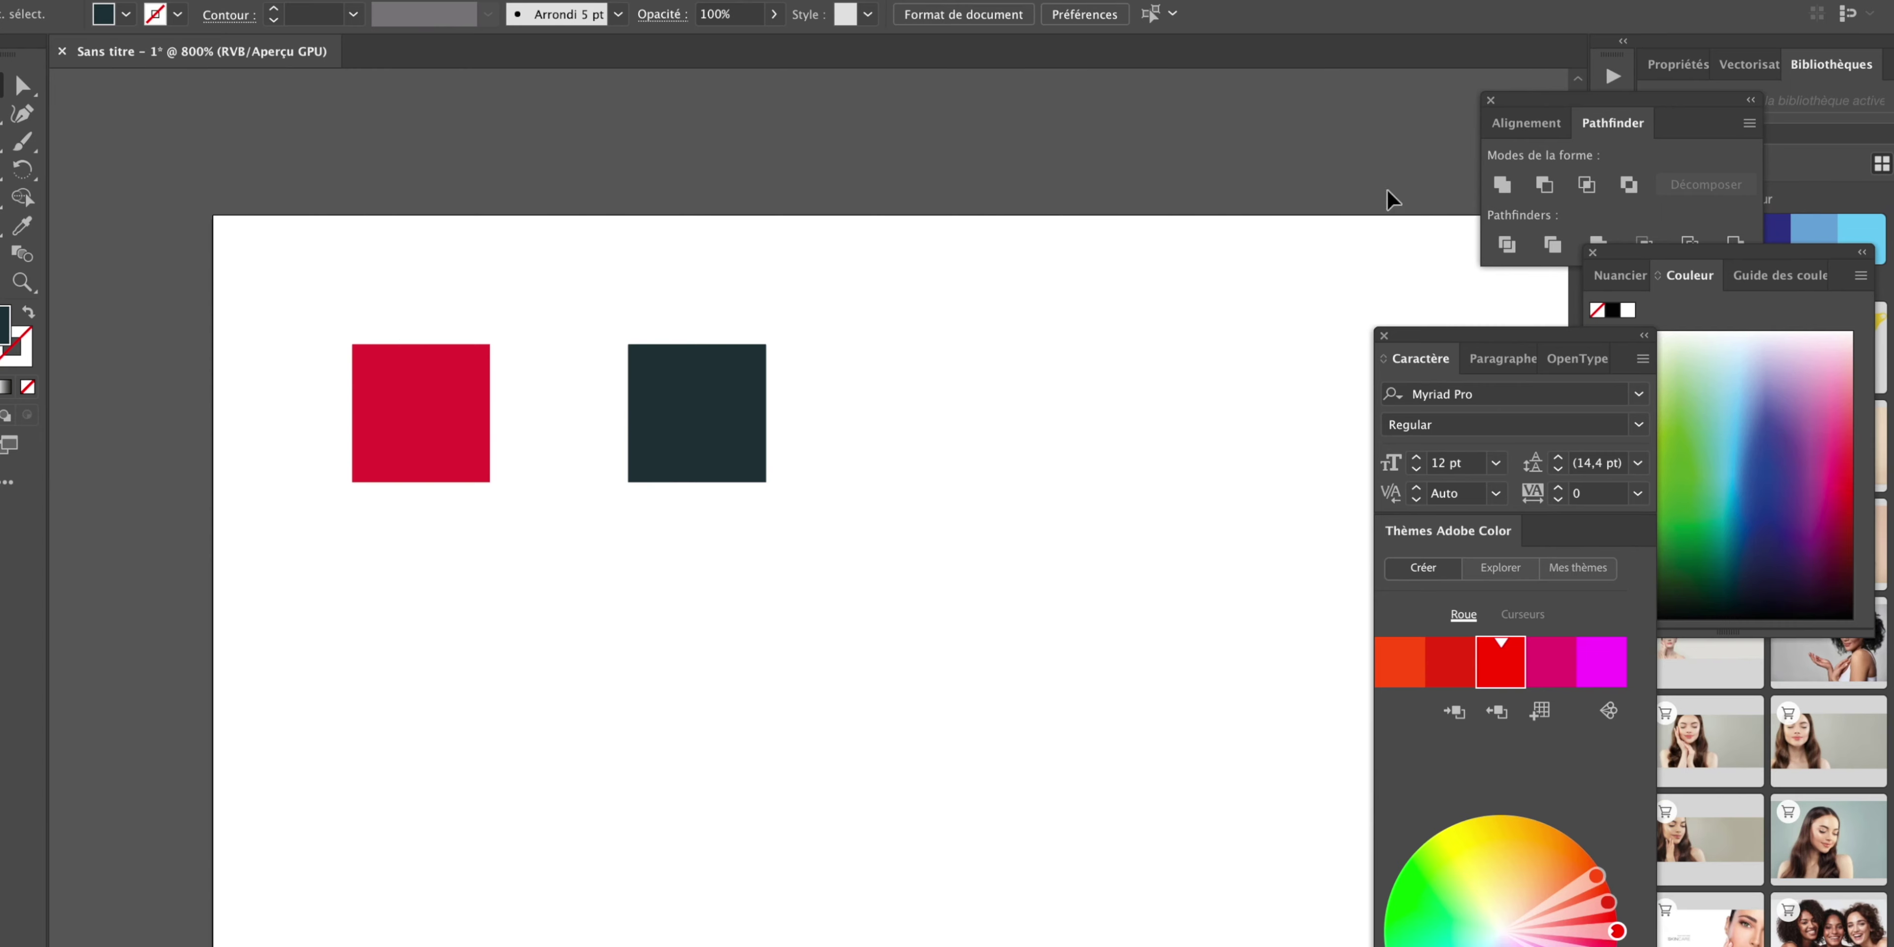
# Switch to the Group Selection tool and select all three squares with Ctrl+A.
pyautogui.moveTo(23, 84); pyautogui.dragTo(147, 114)
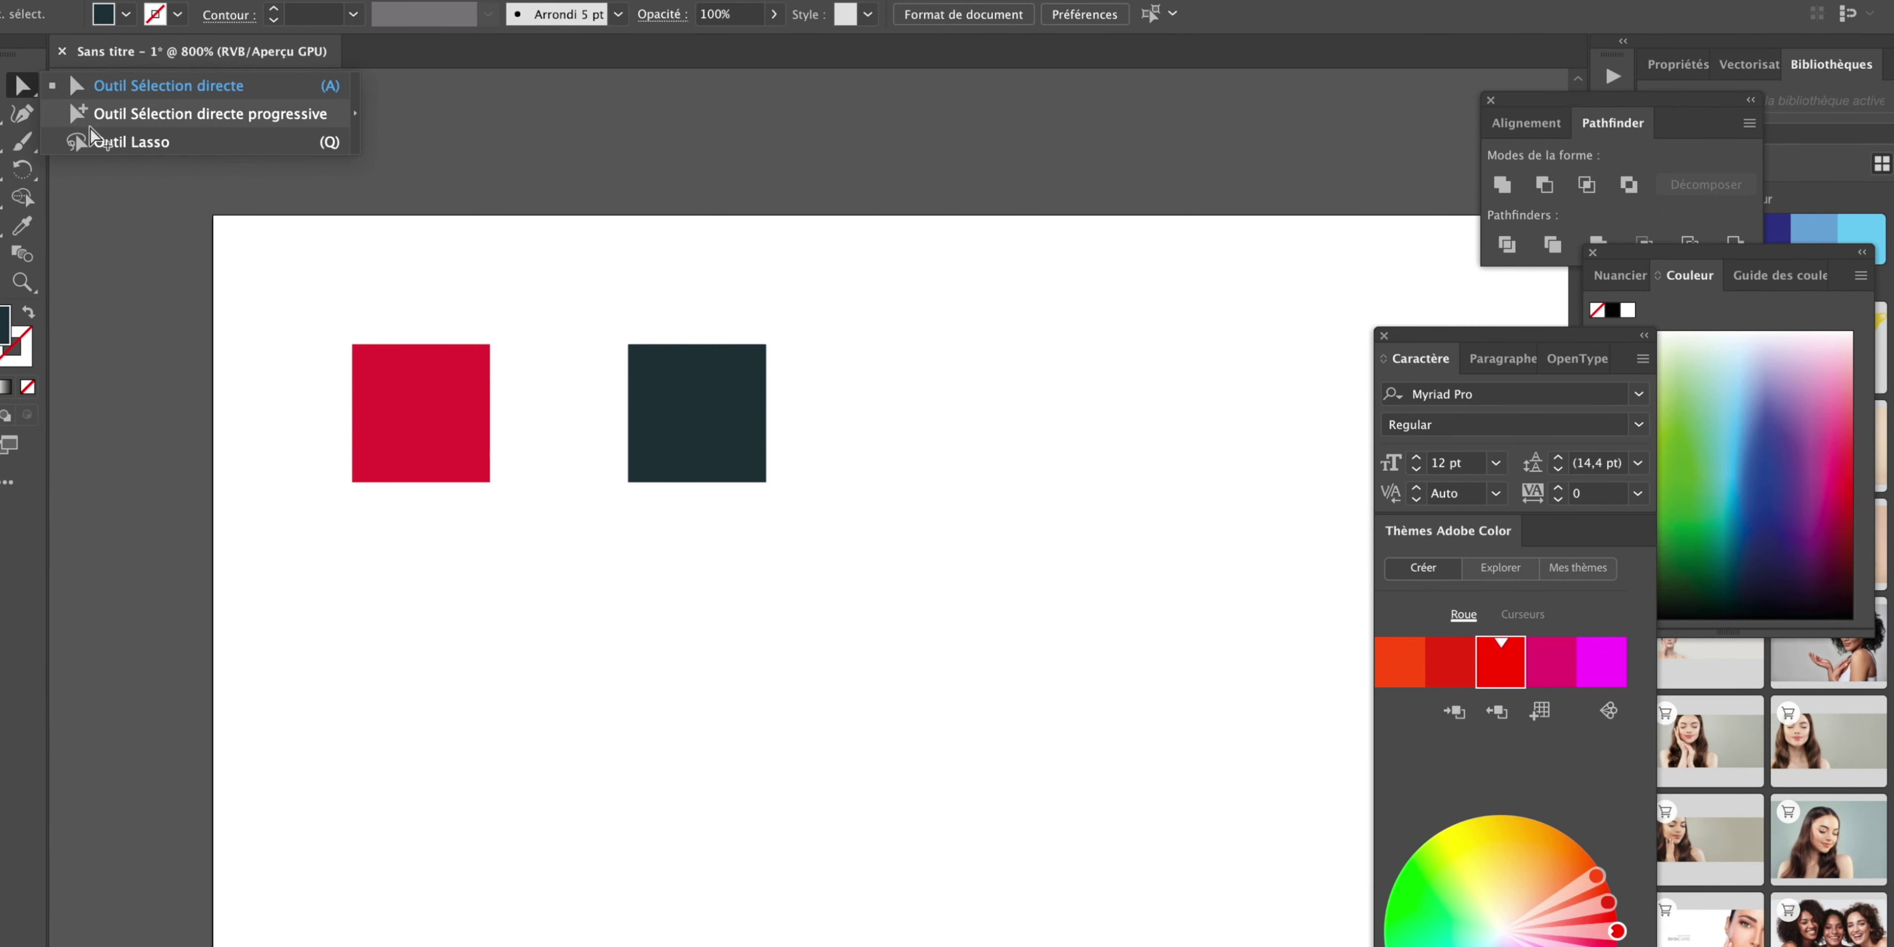
pyautogui.click(478, 412)
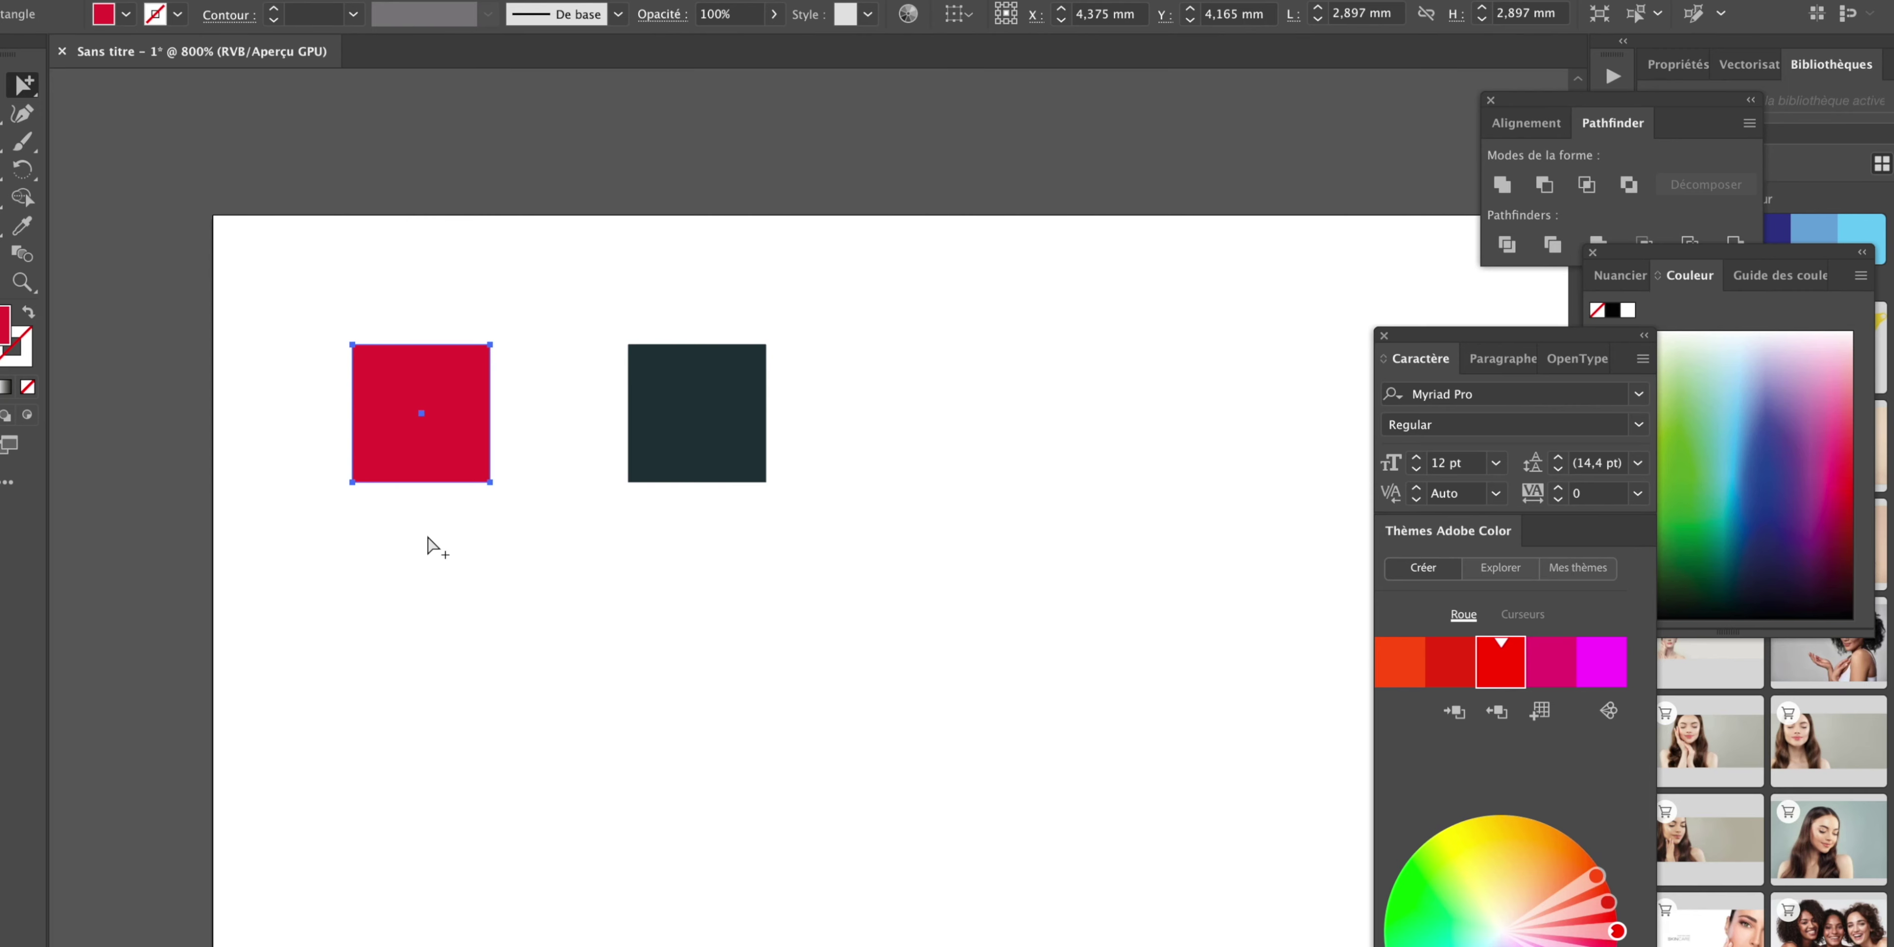
pyautogui.hotkey('ctrl', 'a')
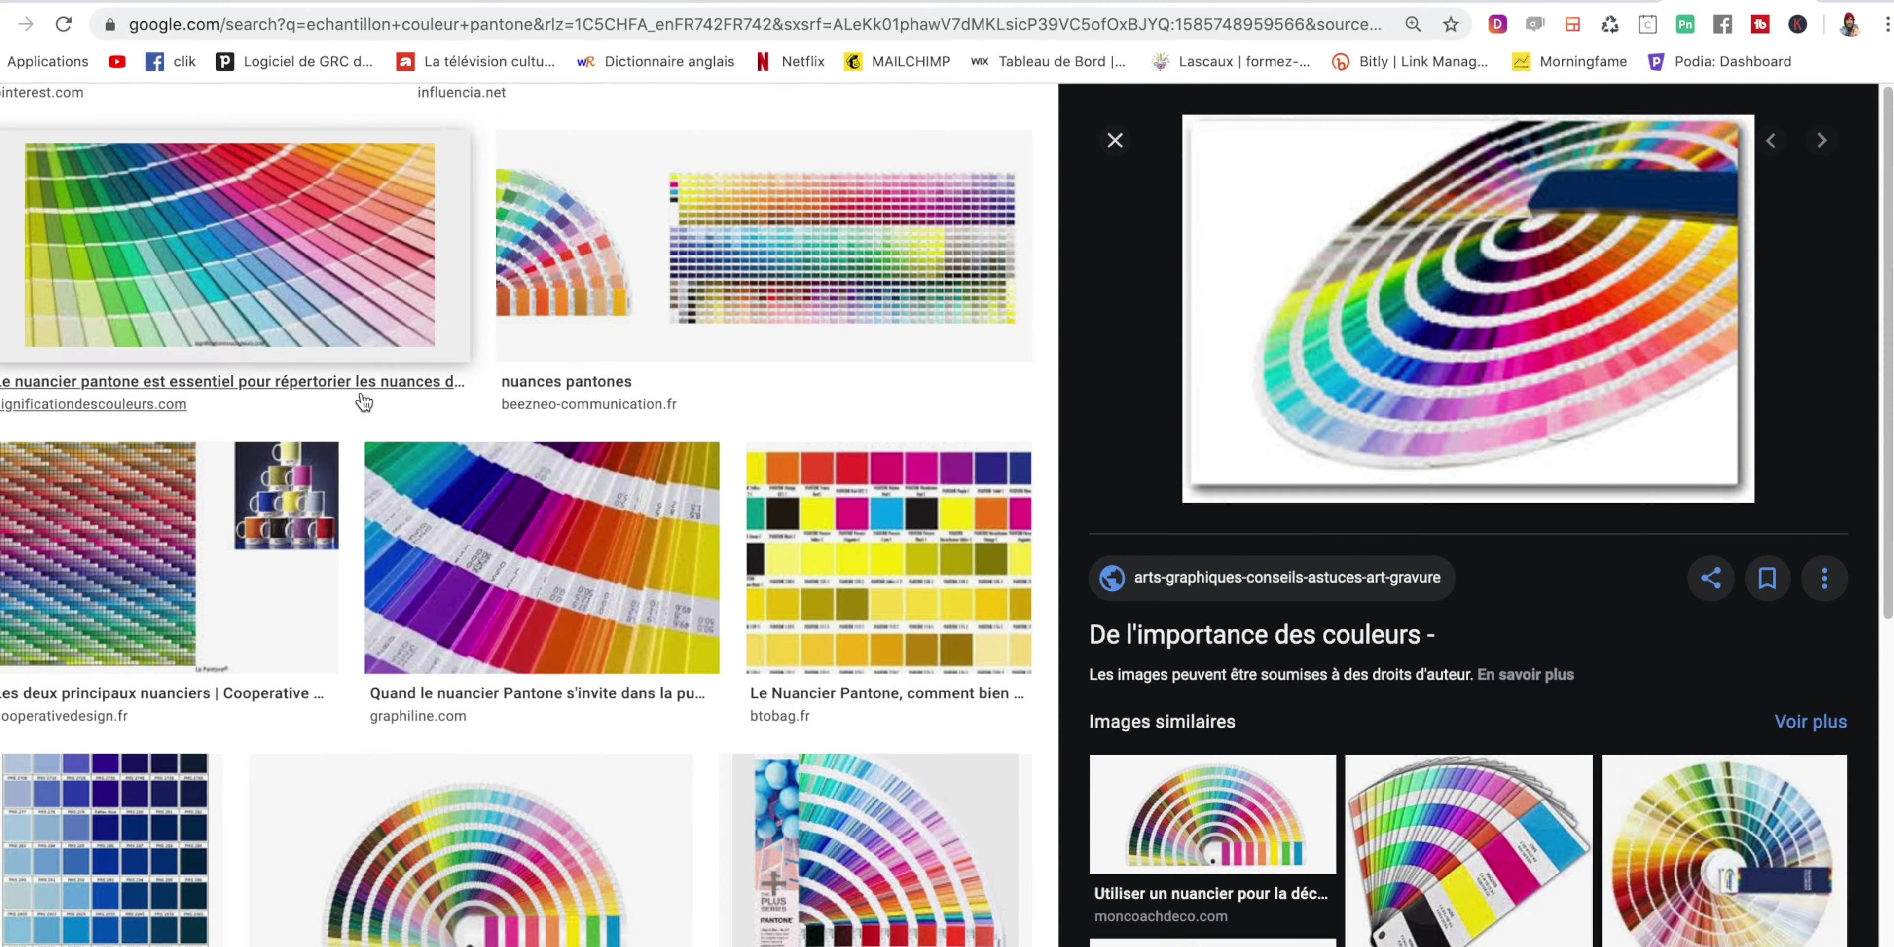
# Preview another Pantone colour-fan image from the Google Images results.
pyautogui.click(542, 557)
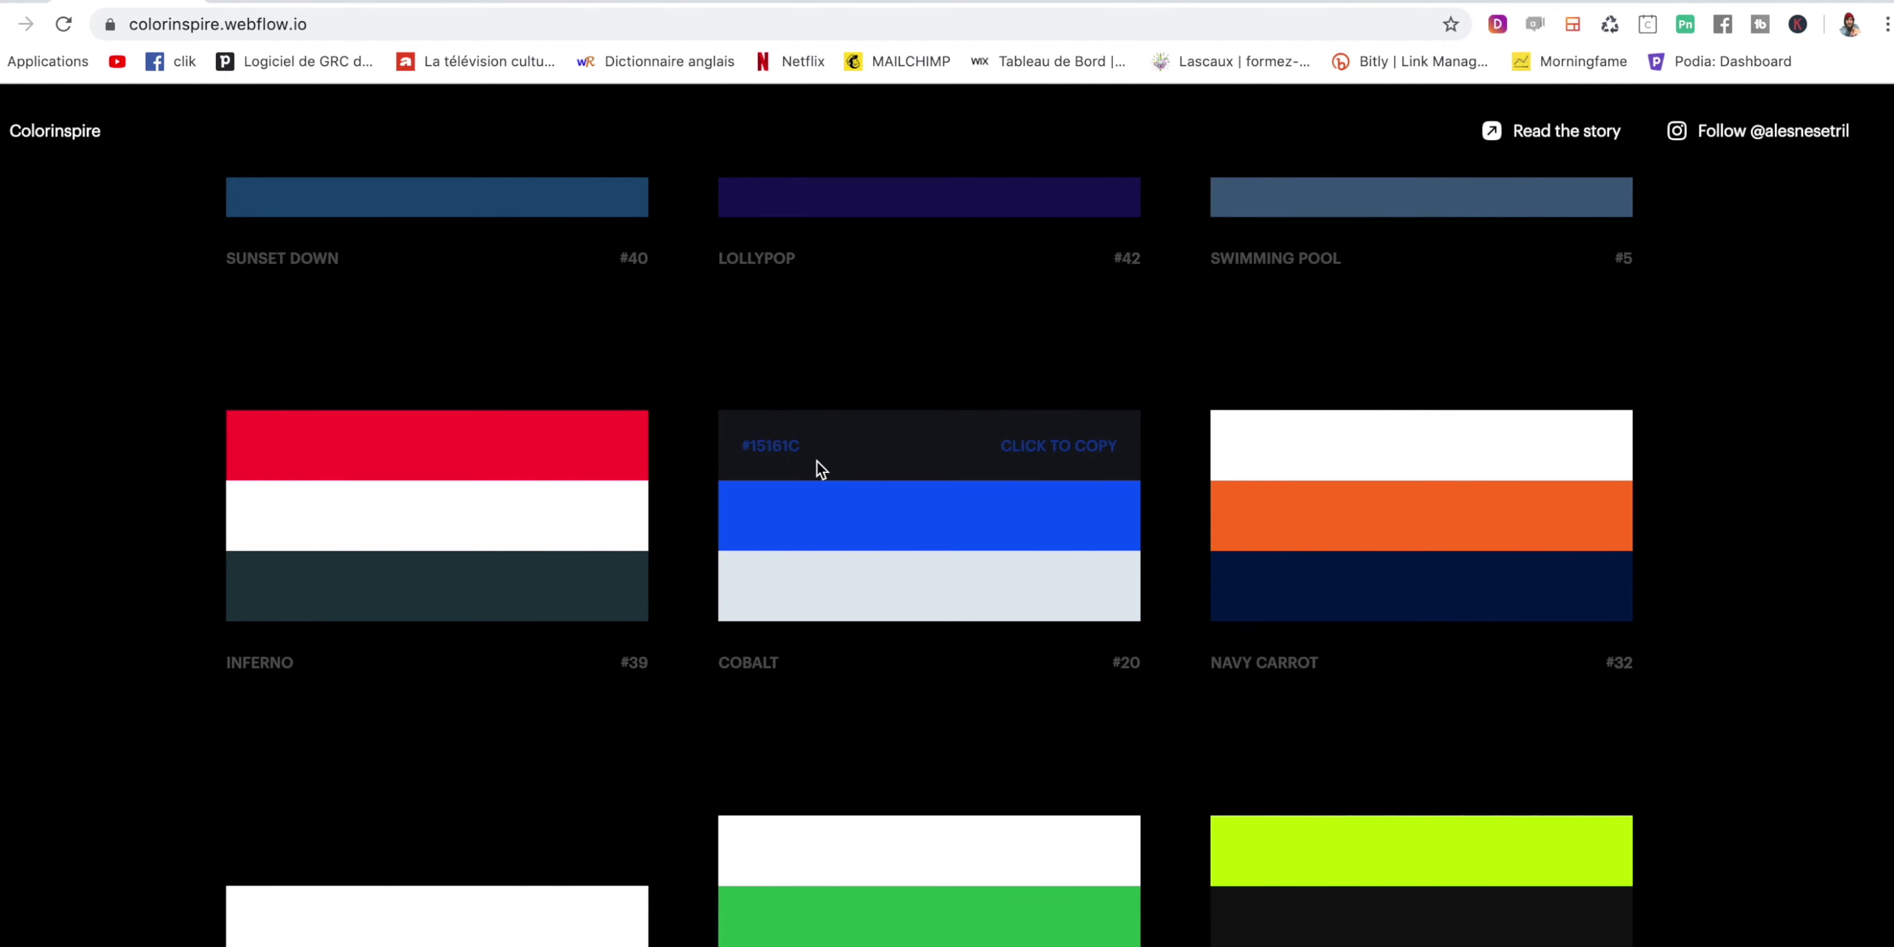
# Copy Cobalt's dark #15161C and blue #0A59F8 hex codes from Colorinspire.
pyautogui.scroll(3, 1050, 619)
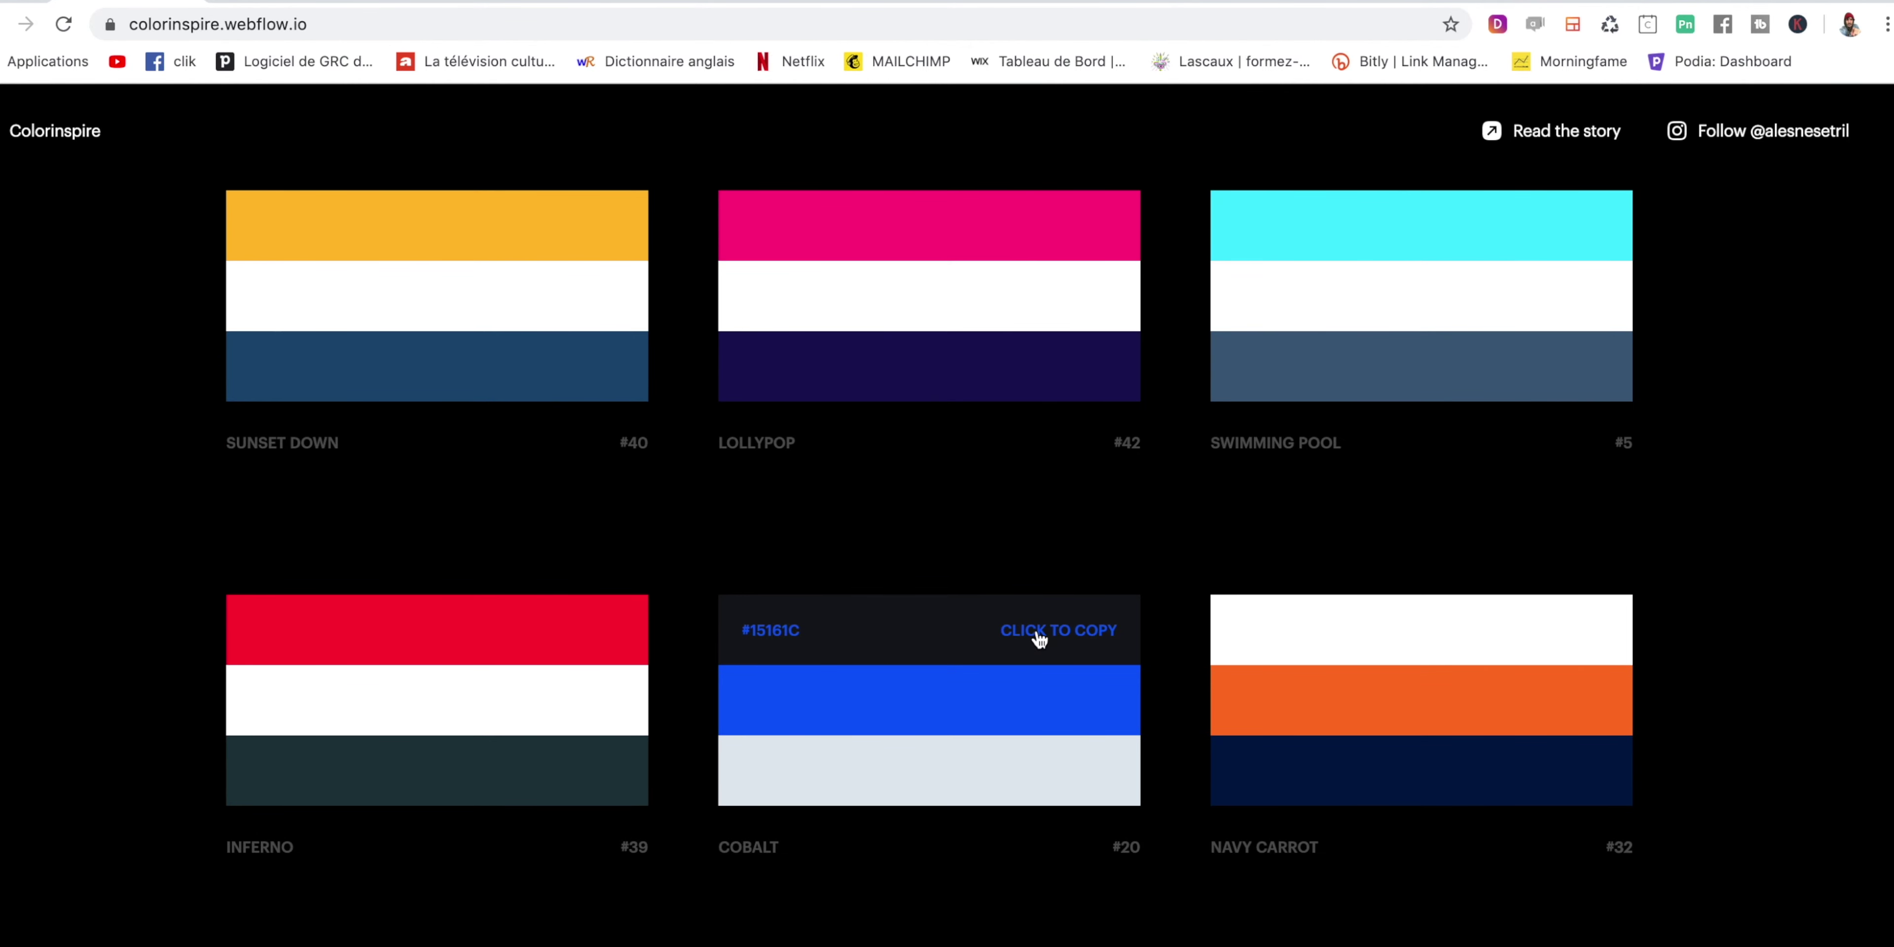
pyautogui.click(1038, 636)
pyautogui.moveTo(929, 700)
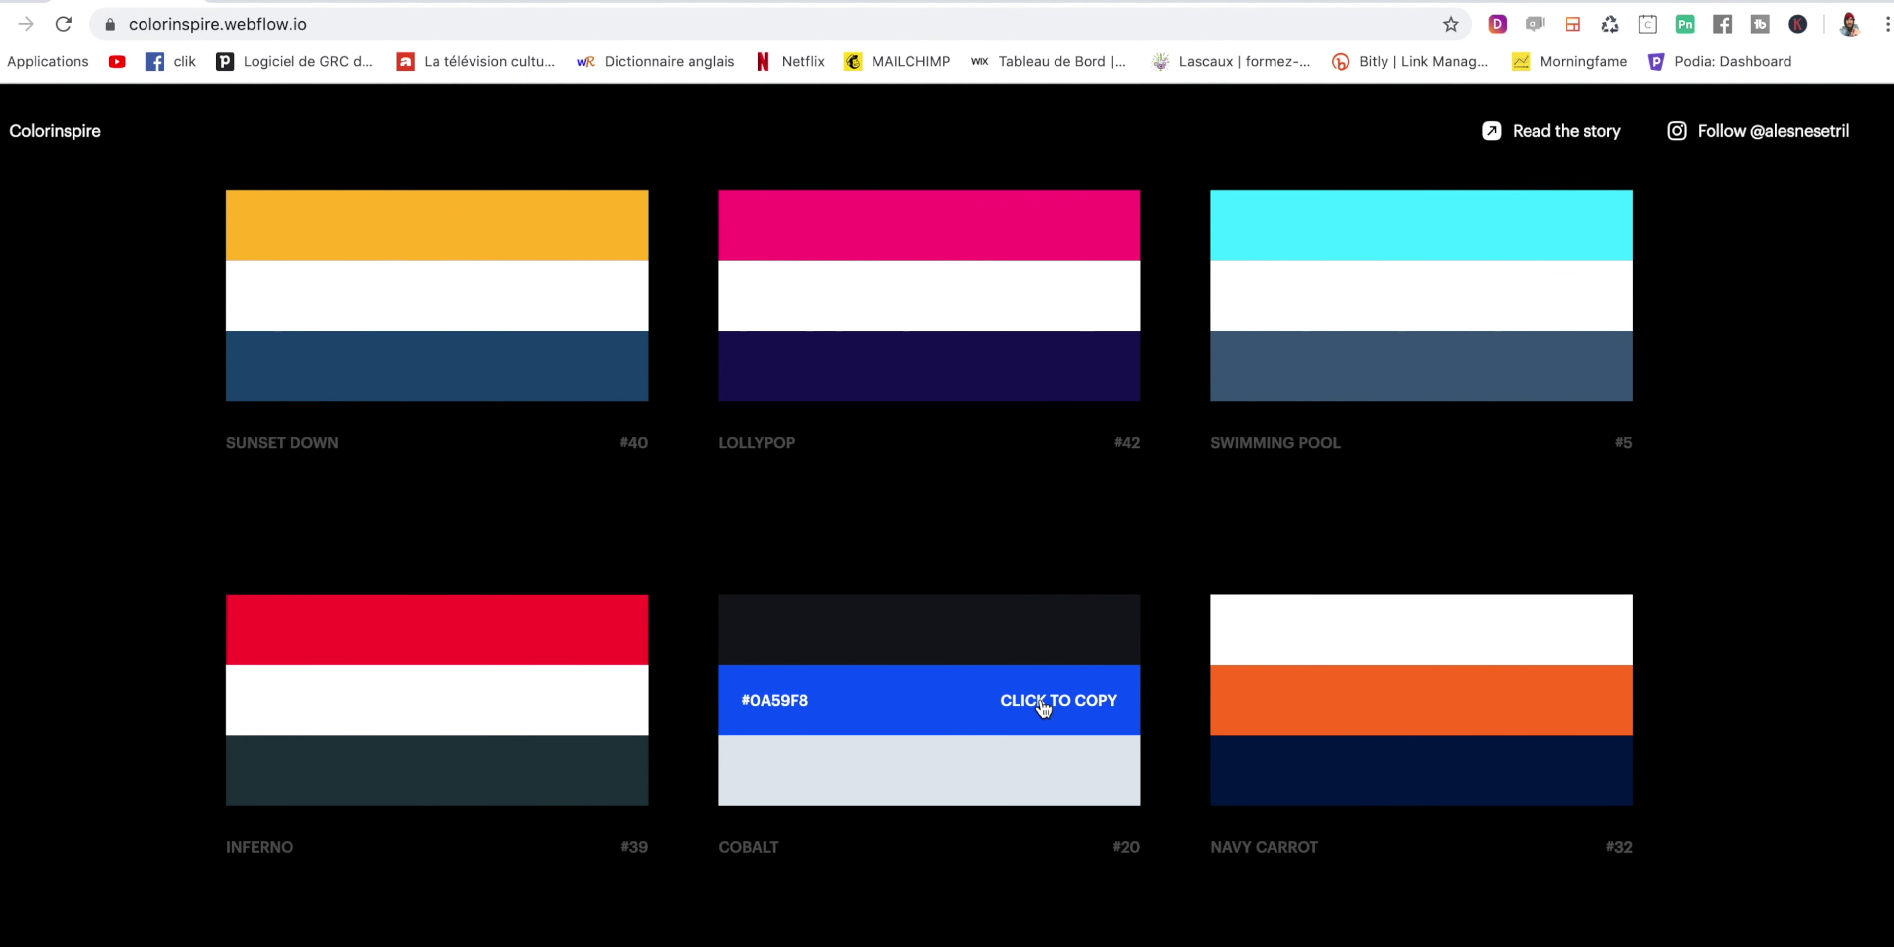
pyautogui.click(1043, 704)
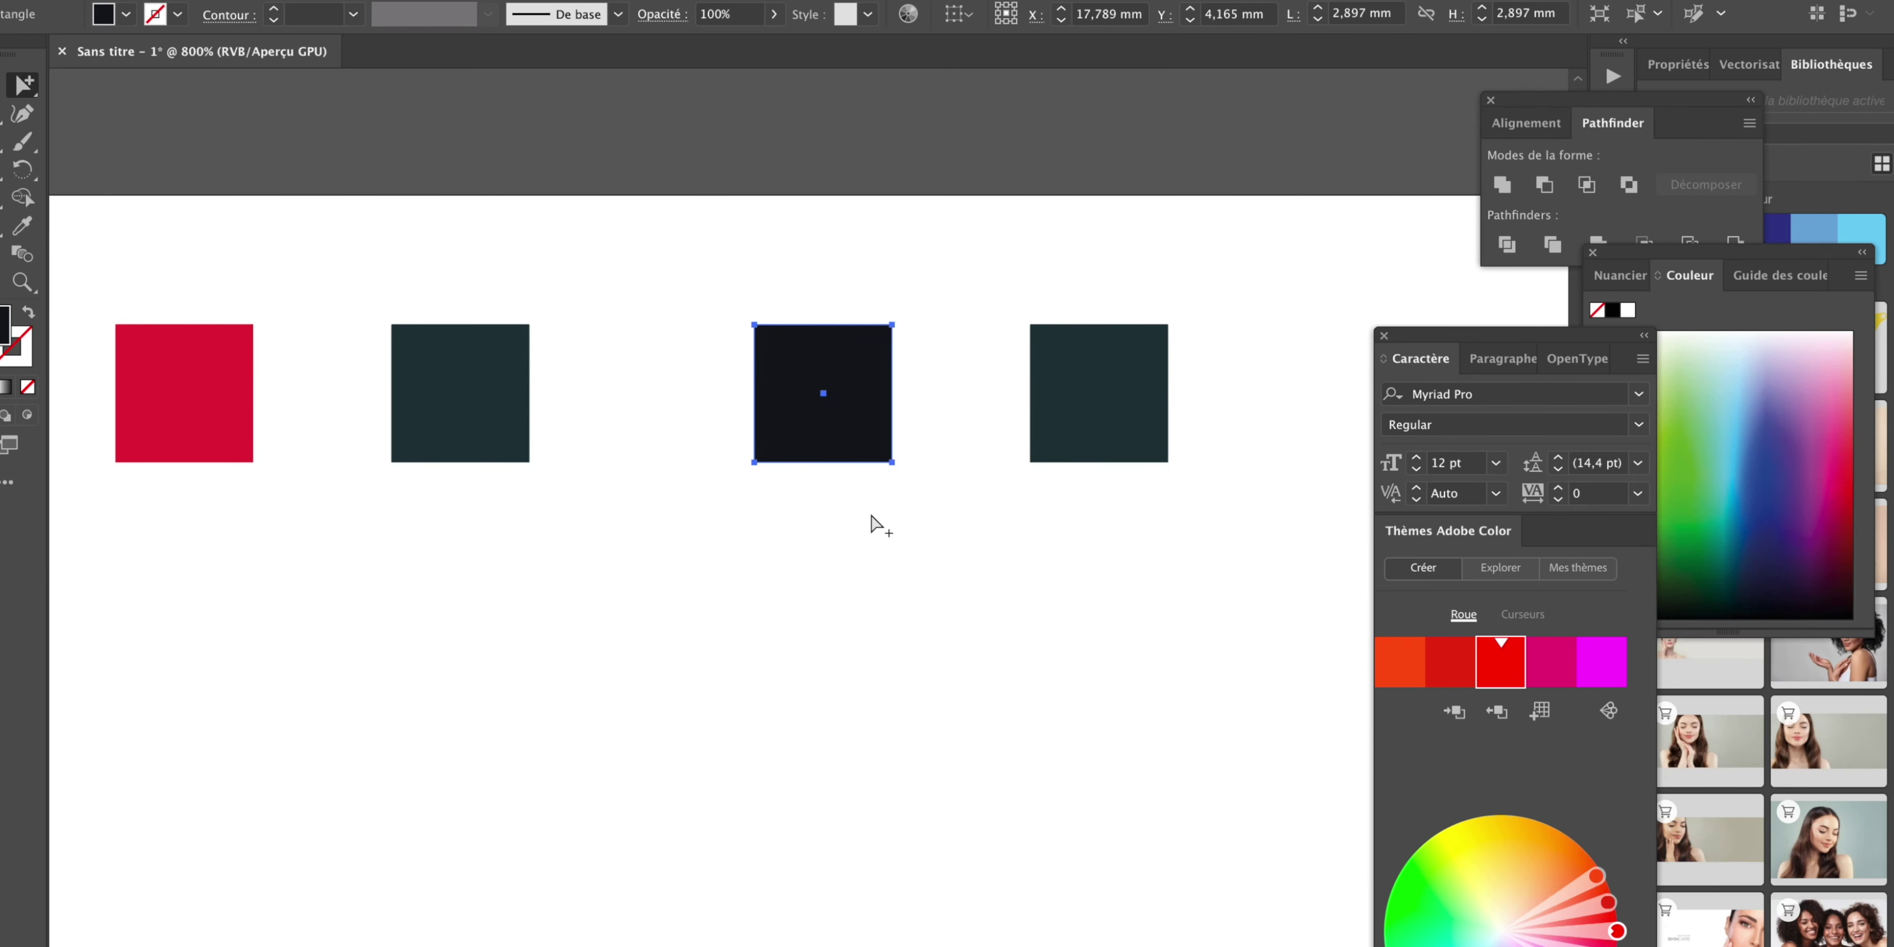
pyautogui.click(1013, 391)
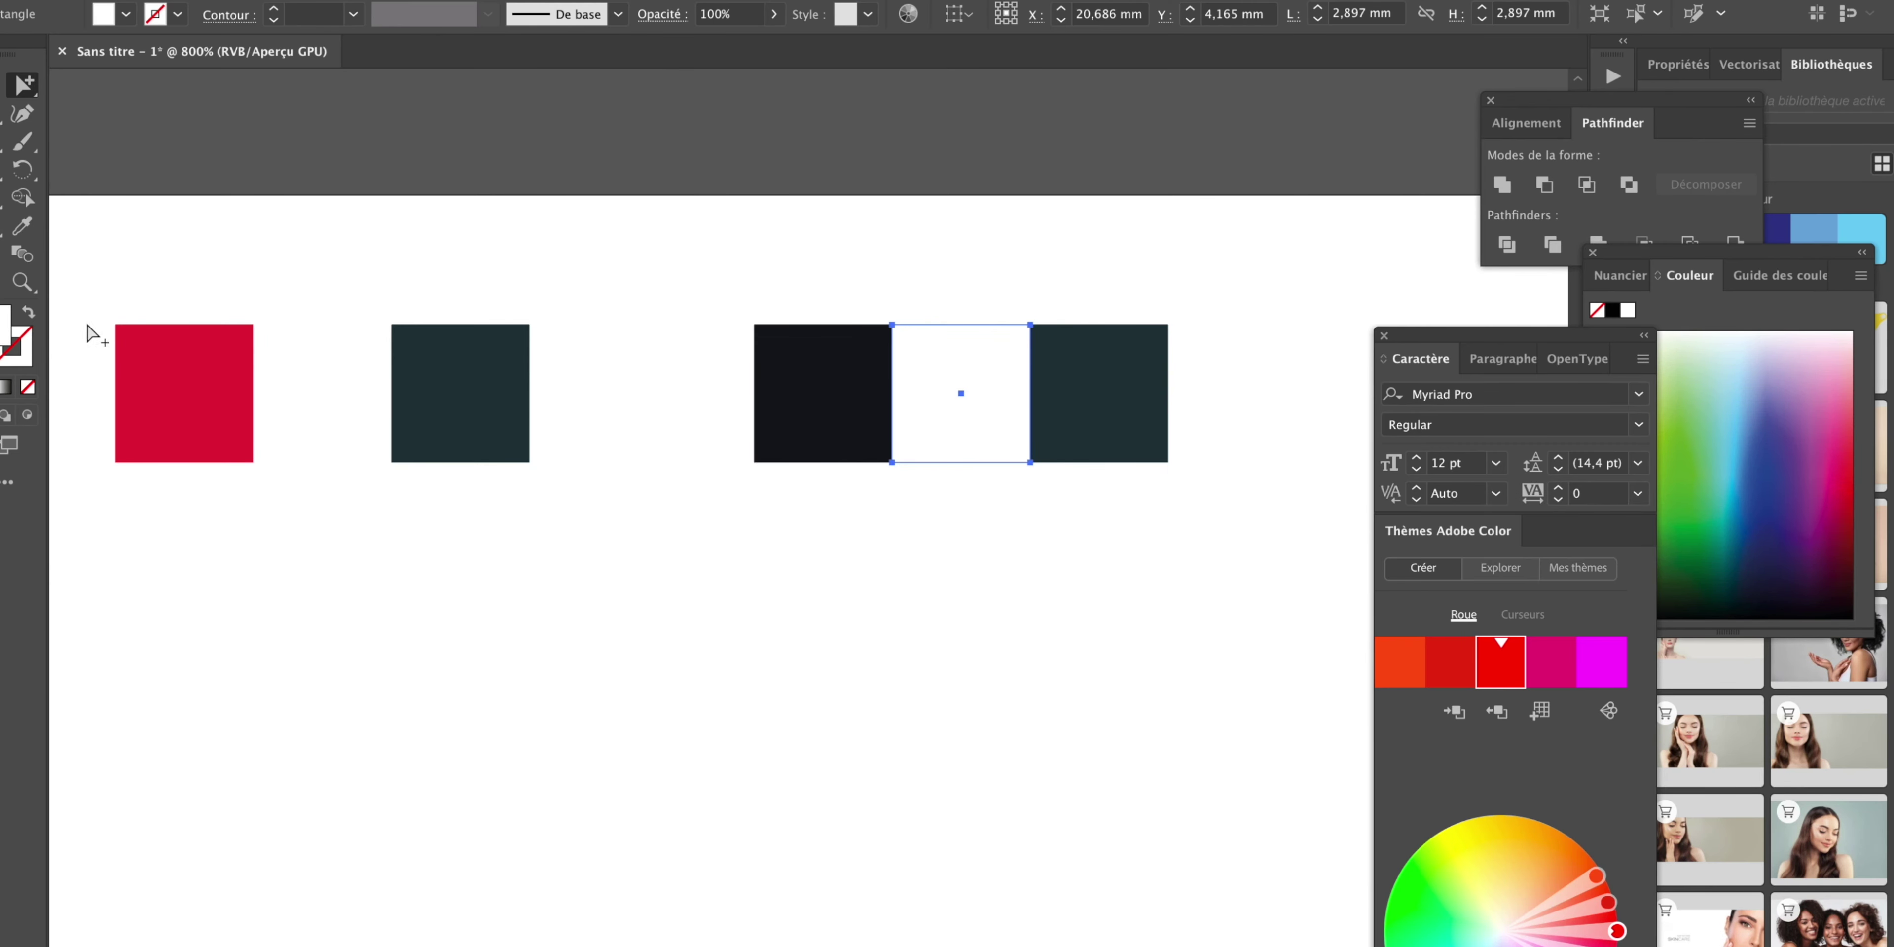
# Fill the selected square with the copied cobalt blue #0A59F8.
pyautogui.doubleClick(4, 321)
pyautogui.hotkey('ctrl', 'v')
pyautogui.press('Return')
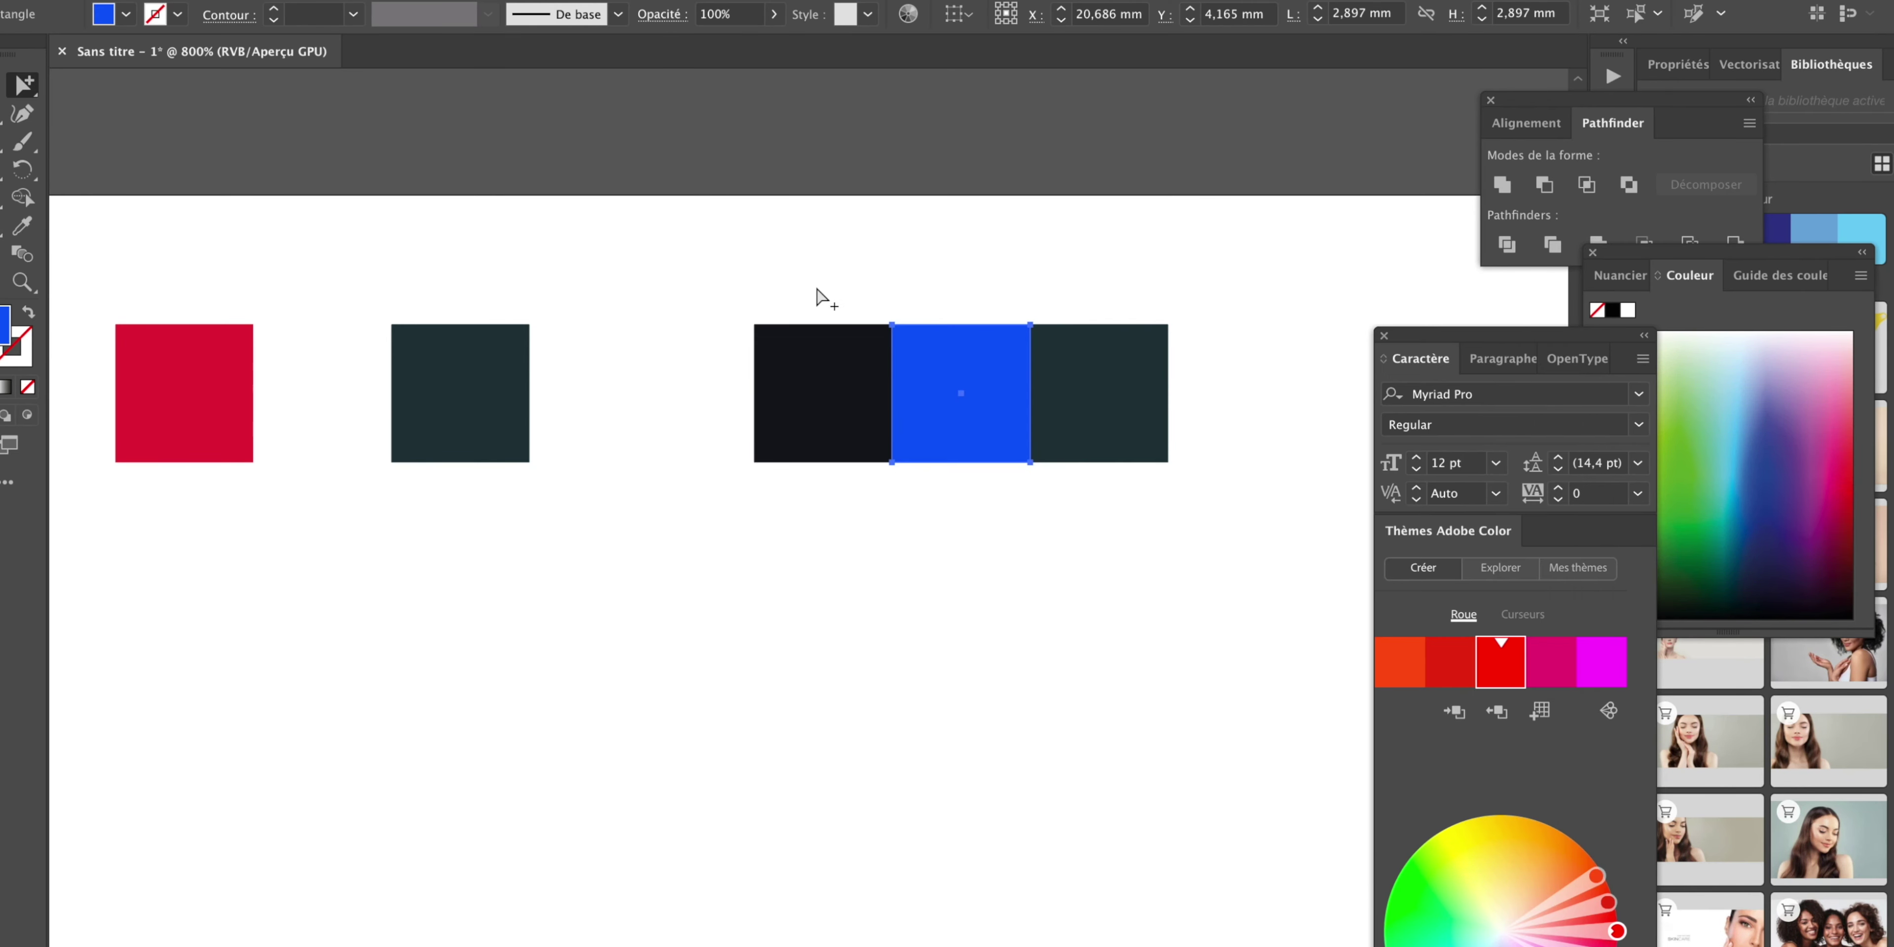
pyautogui.click(798, 342)
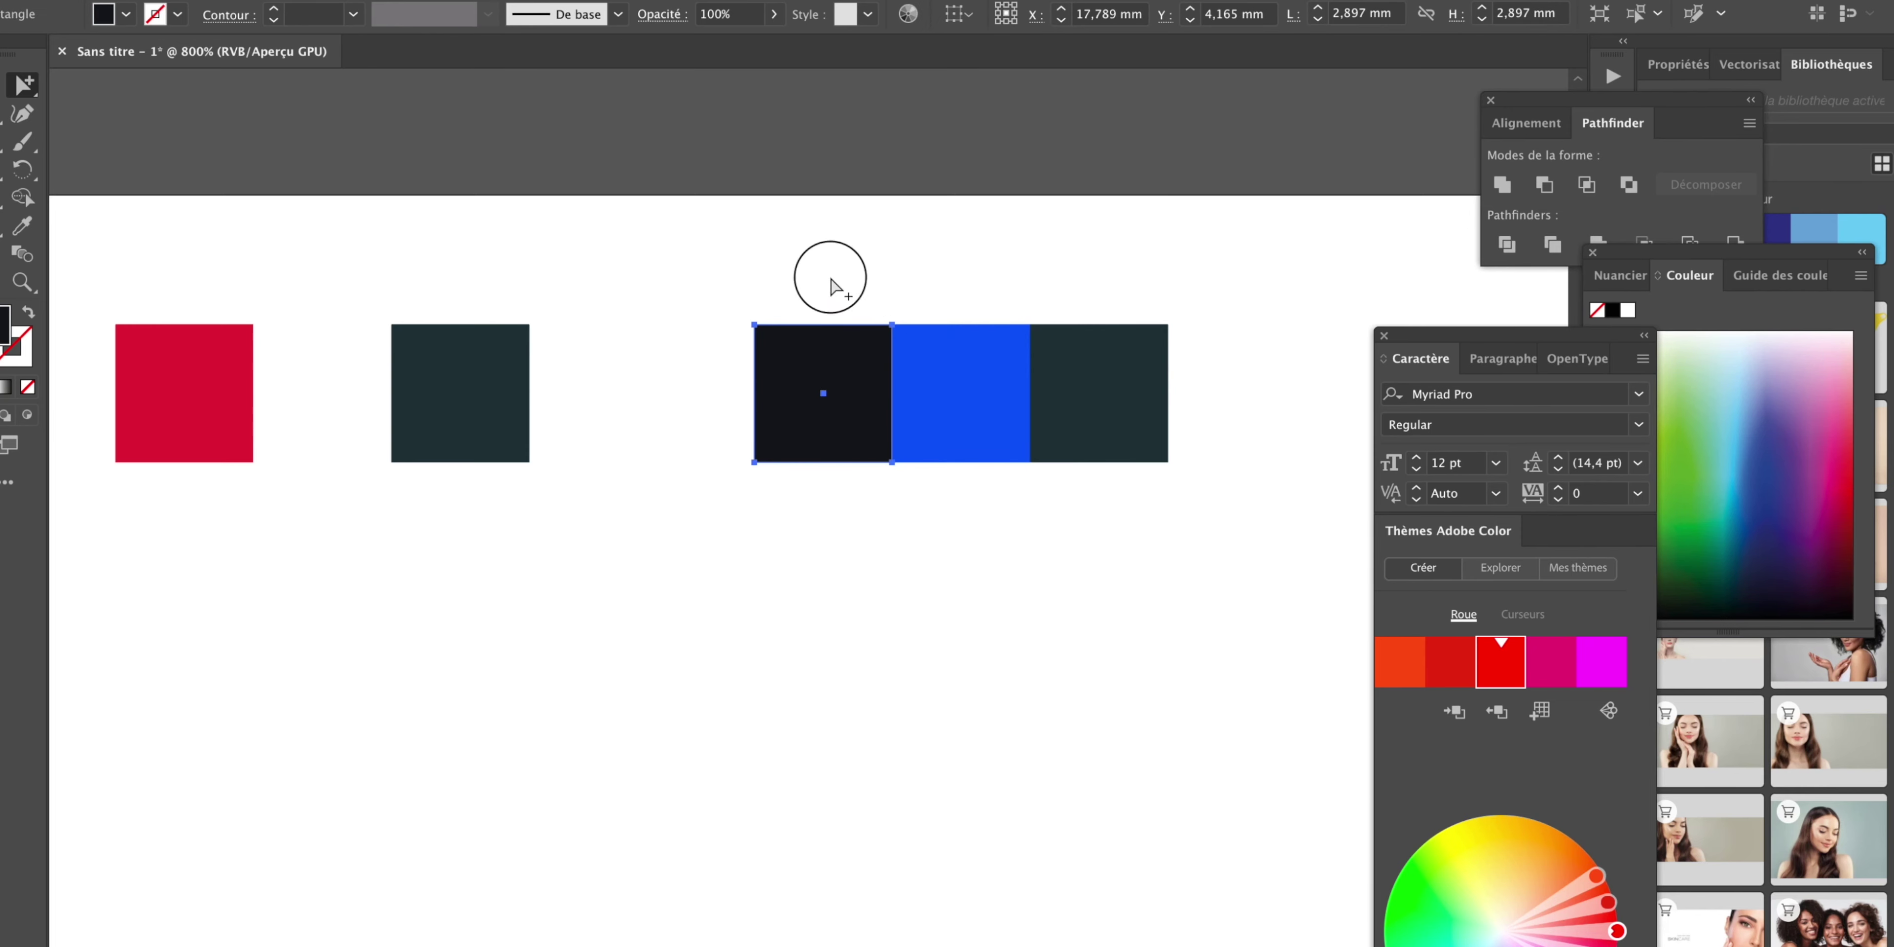
pyautogui.hotkey('ctrl', 'shift', 'a')
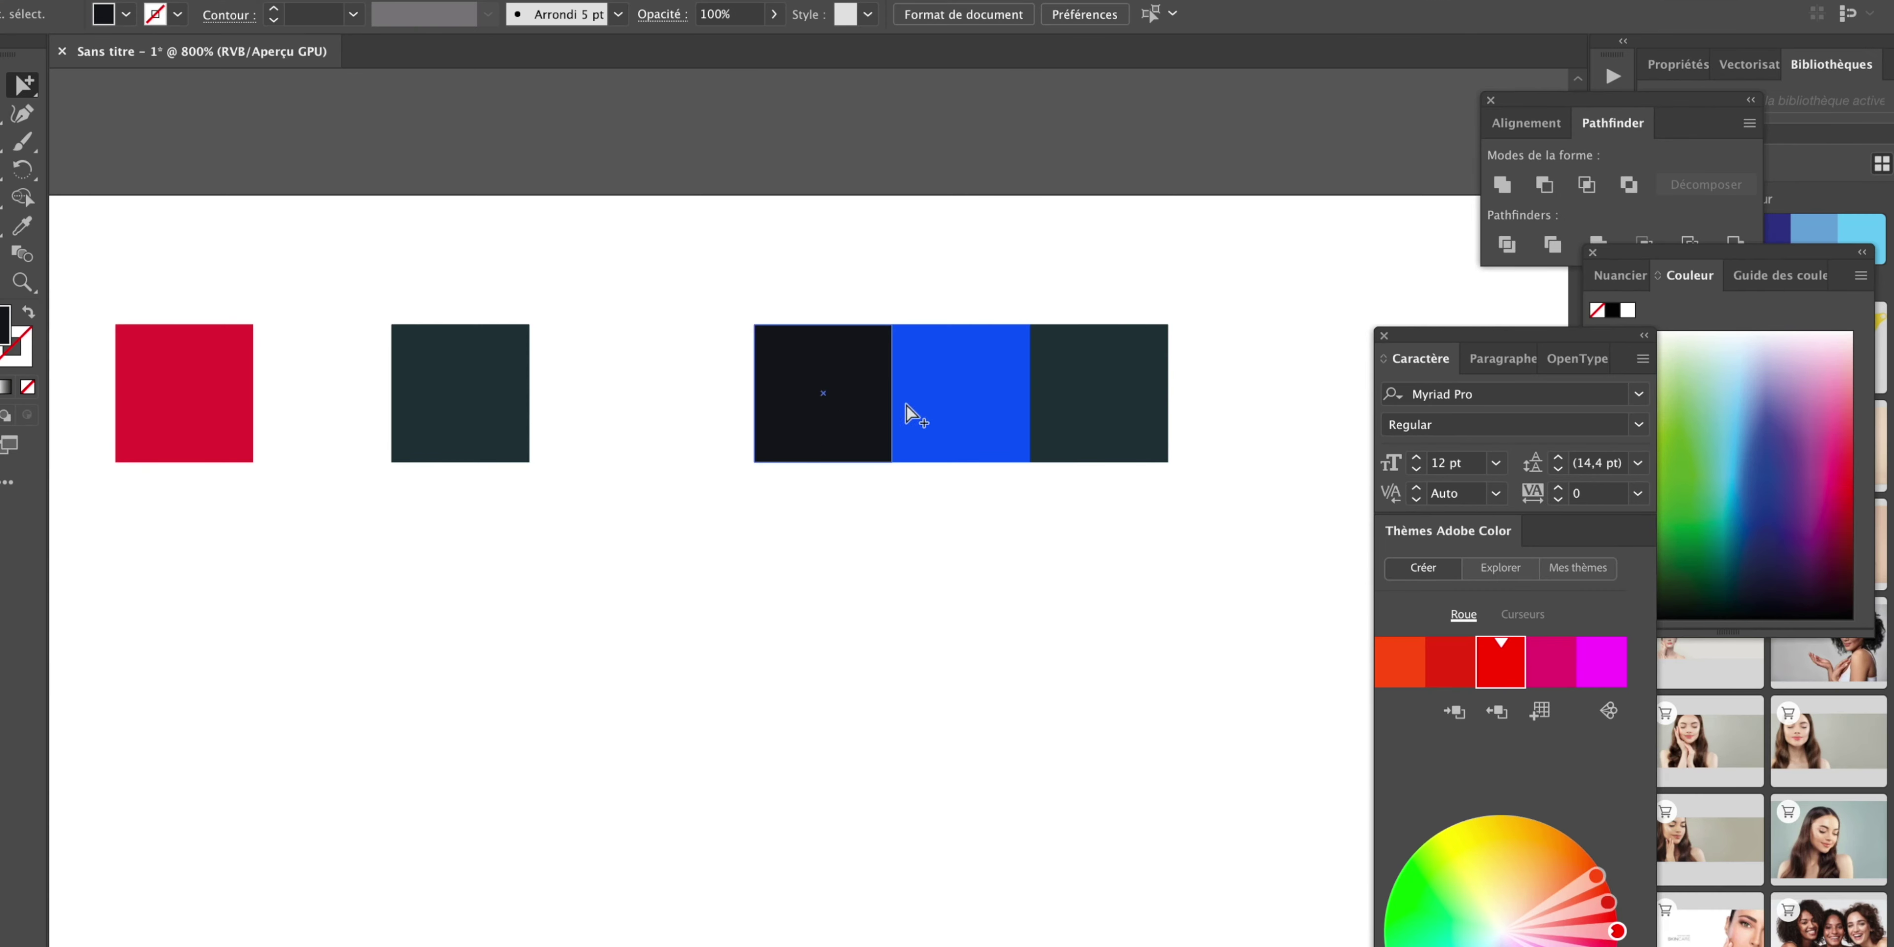
# Recolour the right-hand dark square with the copied pale grey hex code.
pyautogui.click(1087, 417)
pyautogui.doubleClick(6, 330)
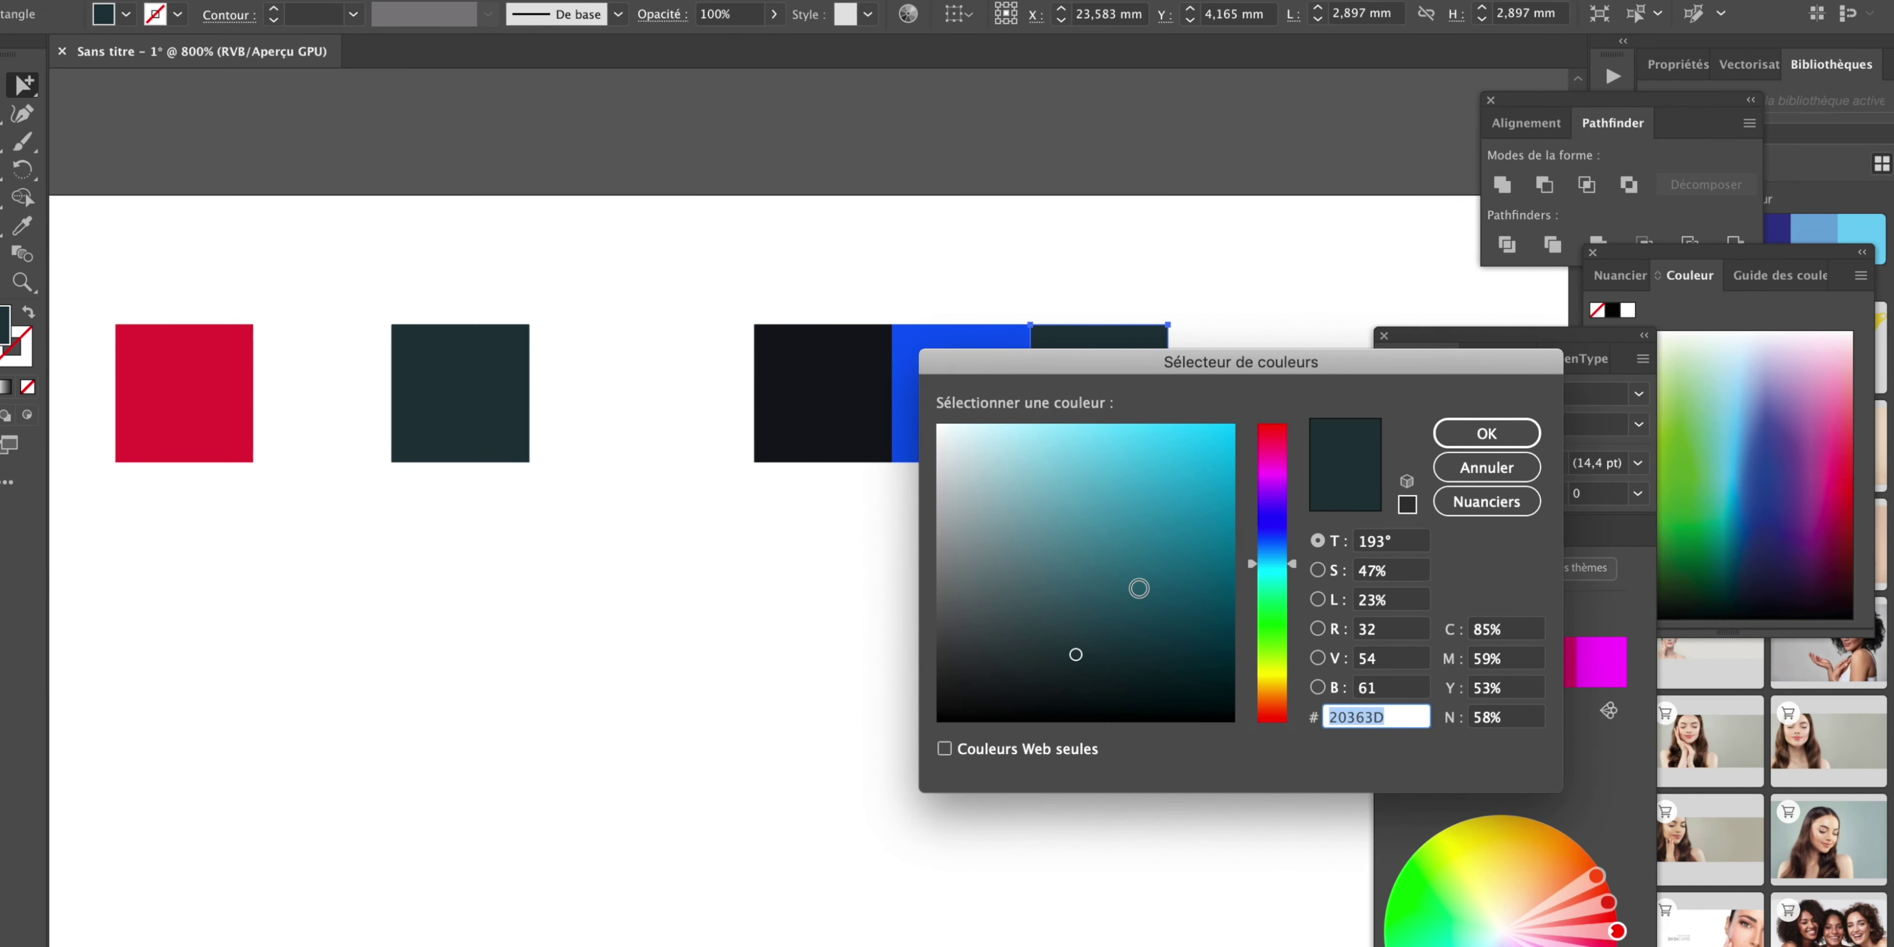
pyautogui.write('#E0E7EE')
pyautogui.click(1471, 431)
pyautogui.click(1129, 591)
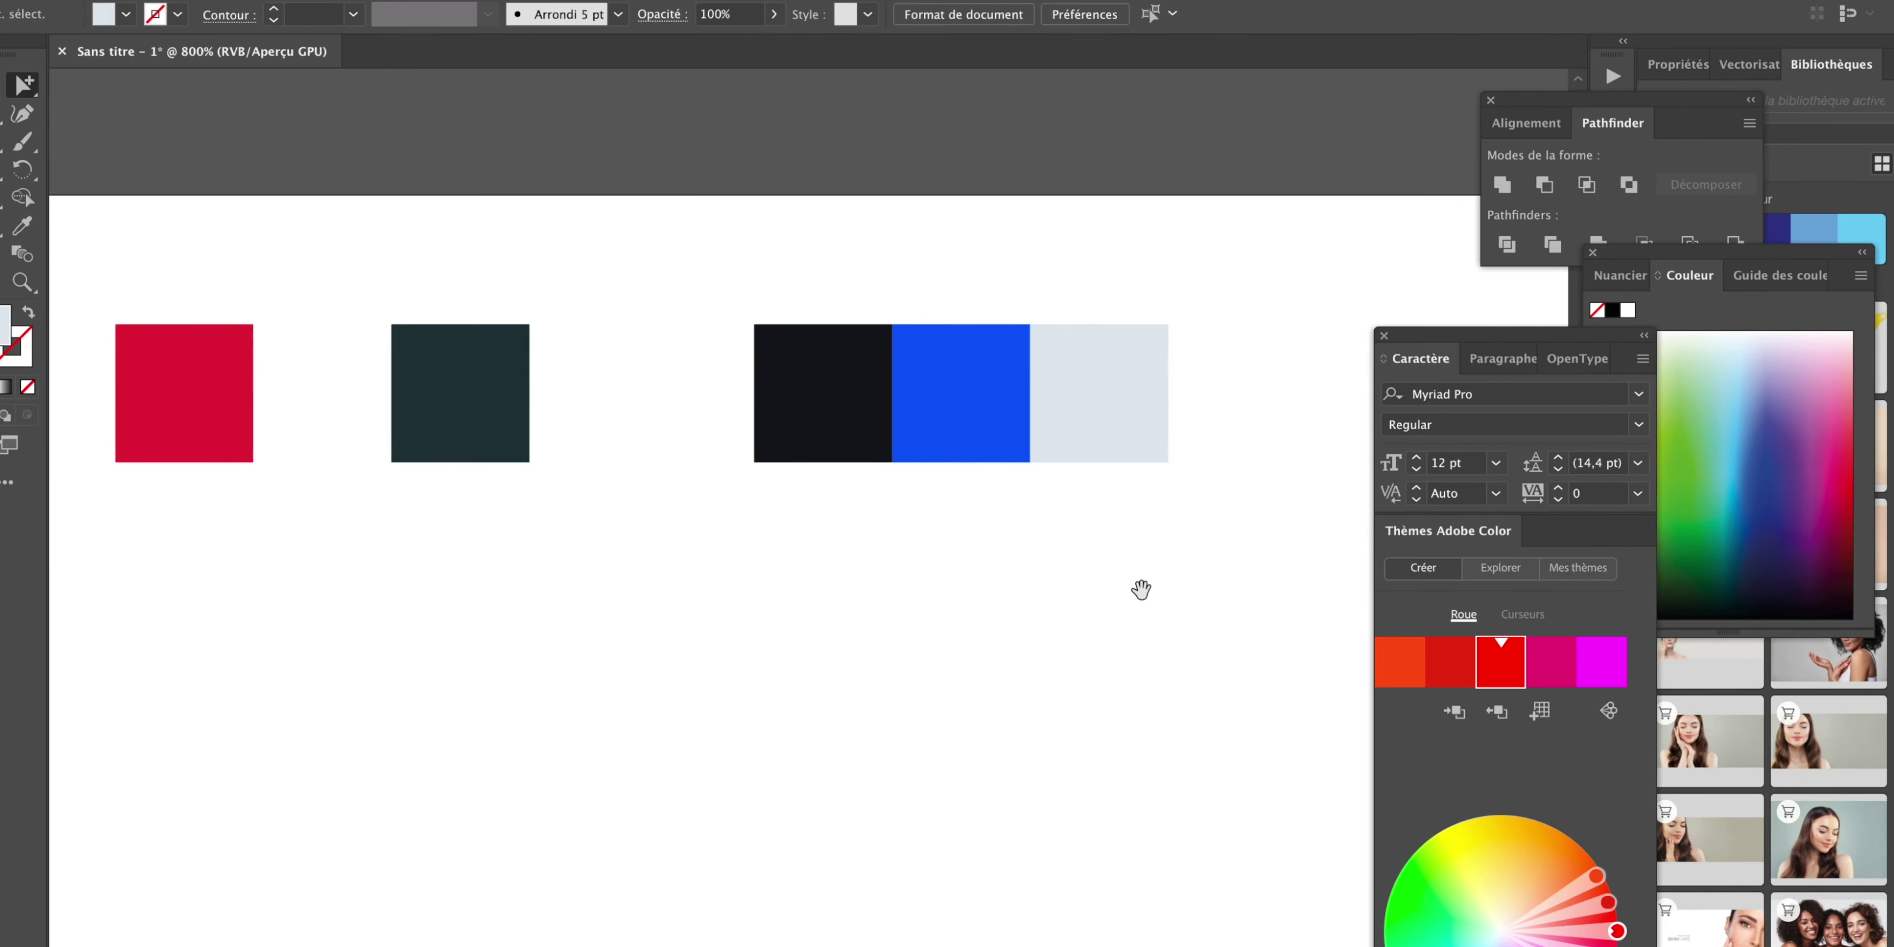
# Zoom around the artboard to inspect the near-black, blue and pale grey squares.
pyautogui.hscroll(3, 880, 452)
pyautogui.scroll(1, 879, 452)
pyautogui.scroll(5, 880, 453)
pyautogui.hscroll(3, 893, 695)
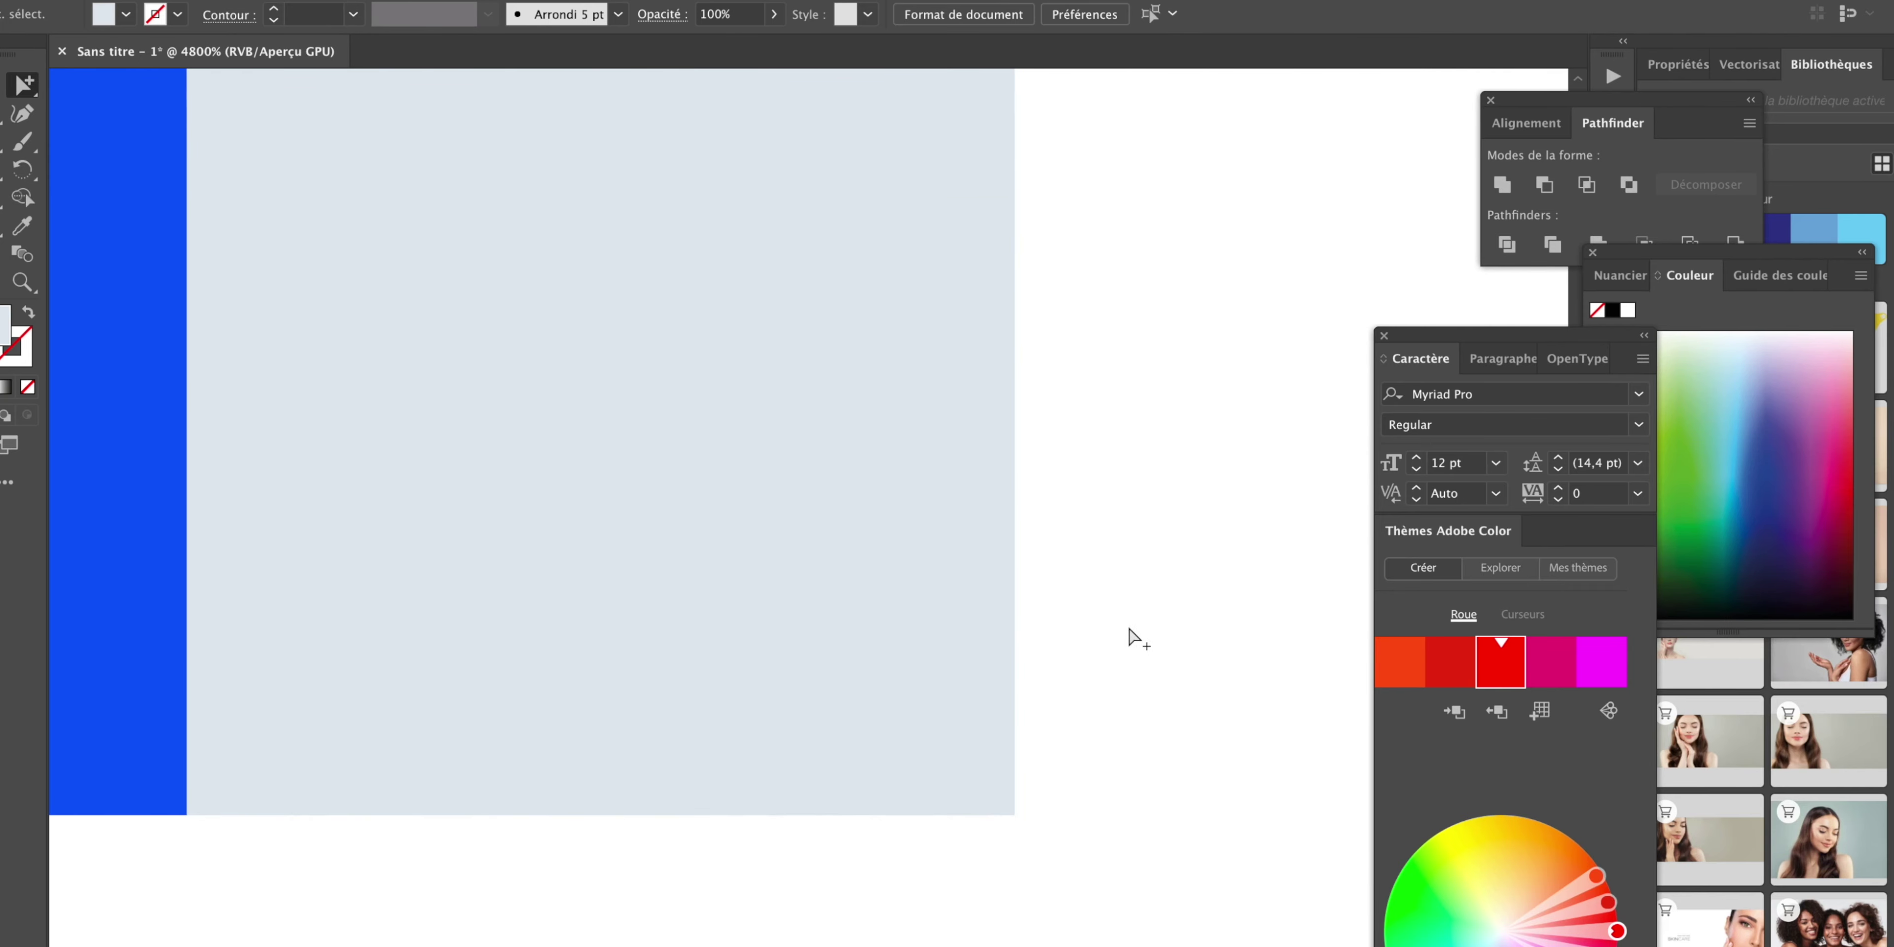
pyautogui.click(596, 490)
pyautogui.click(1207, 809)
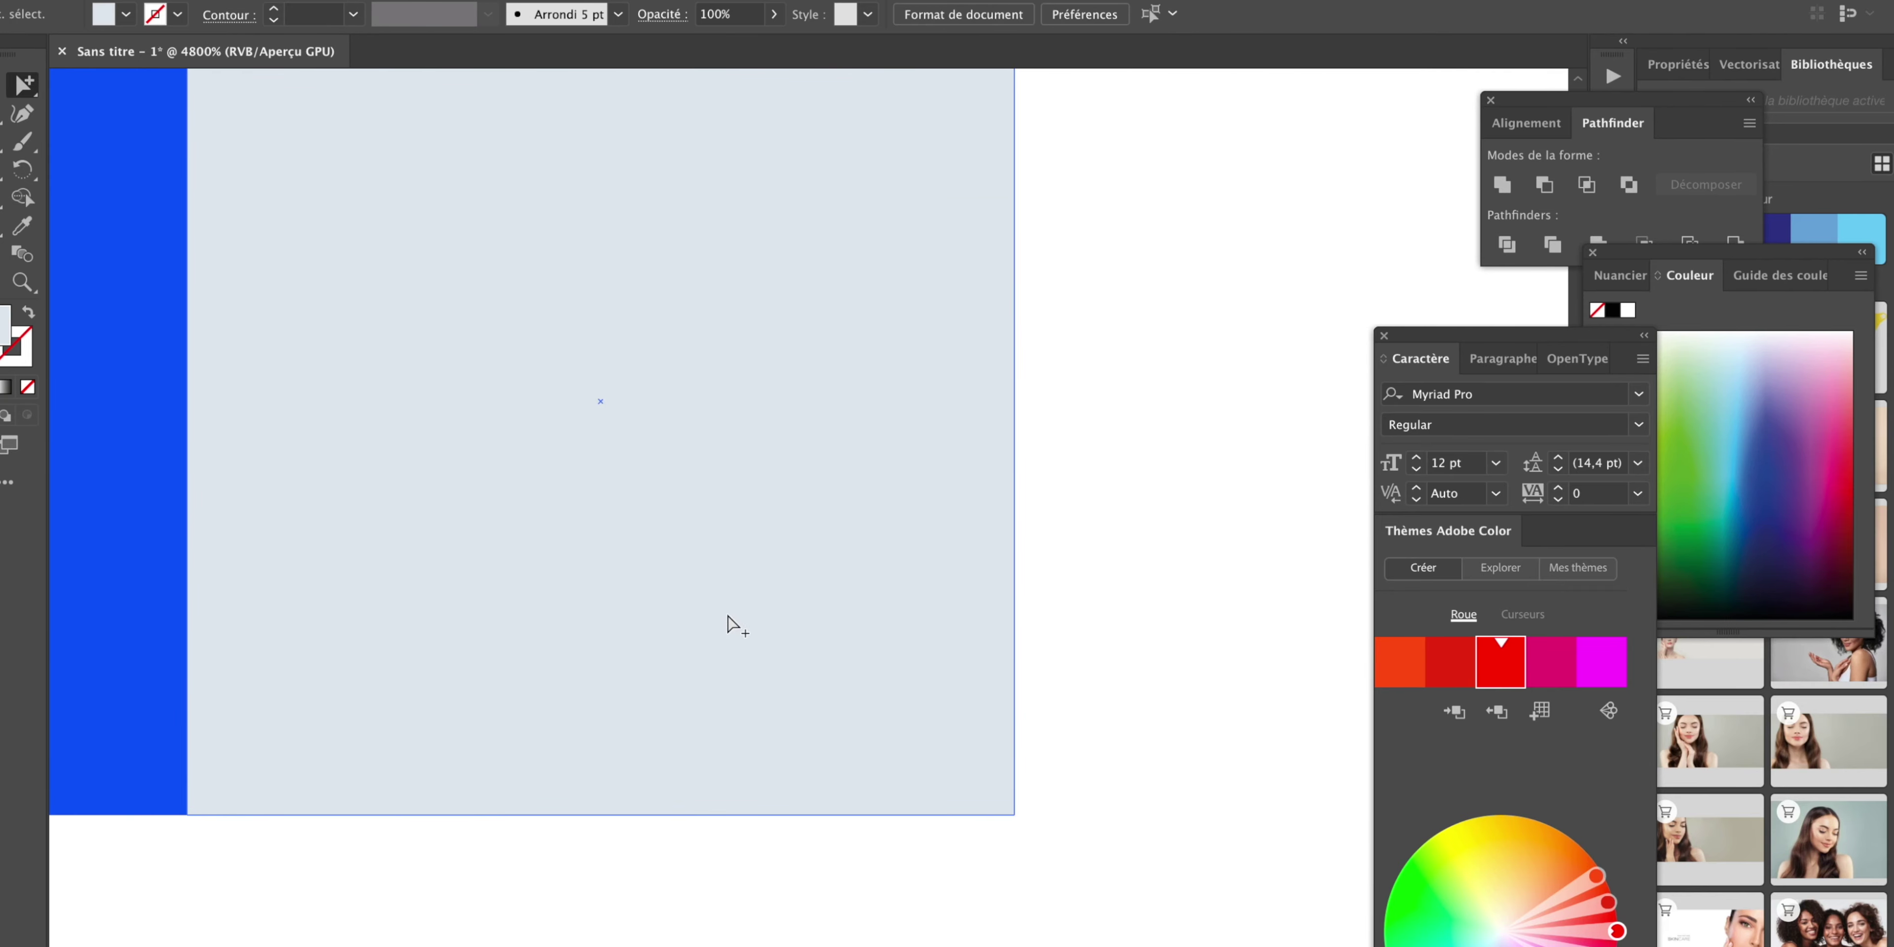
pyautogui.scroll(-1, 727, 628)
pyautogui.scroll(-1, 495, 394)
pyautogui.scroll(-2, 346, 386)
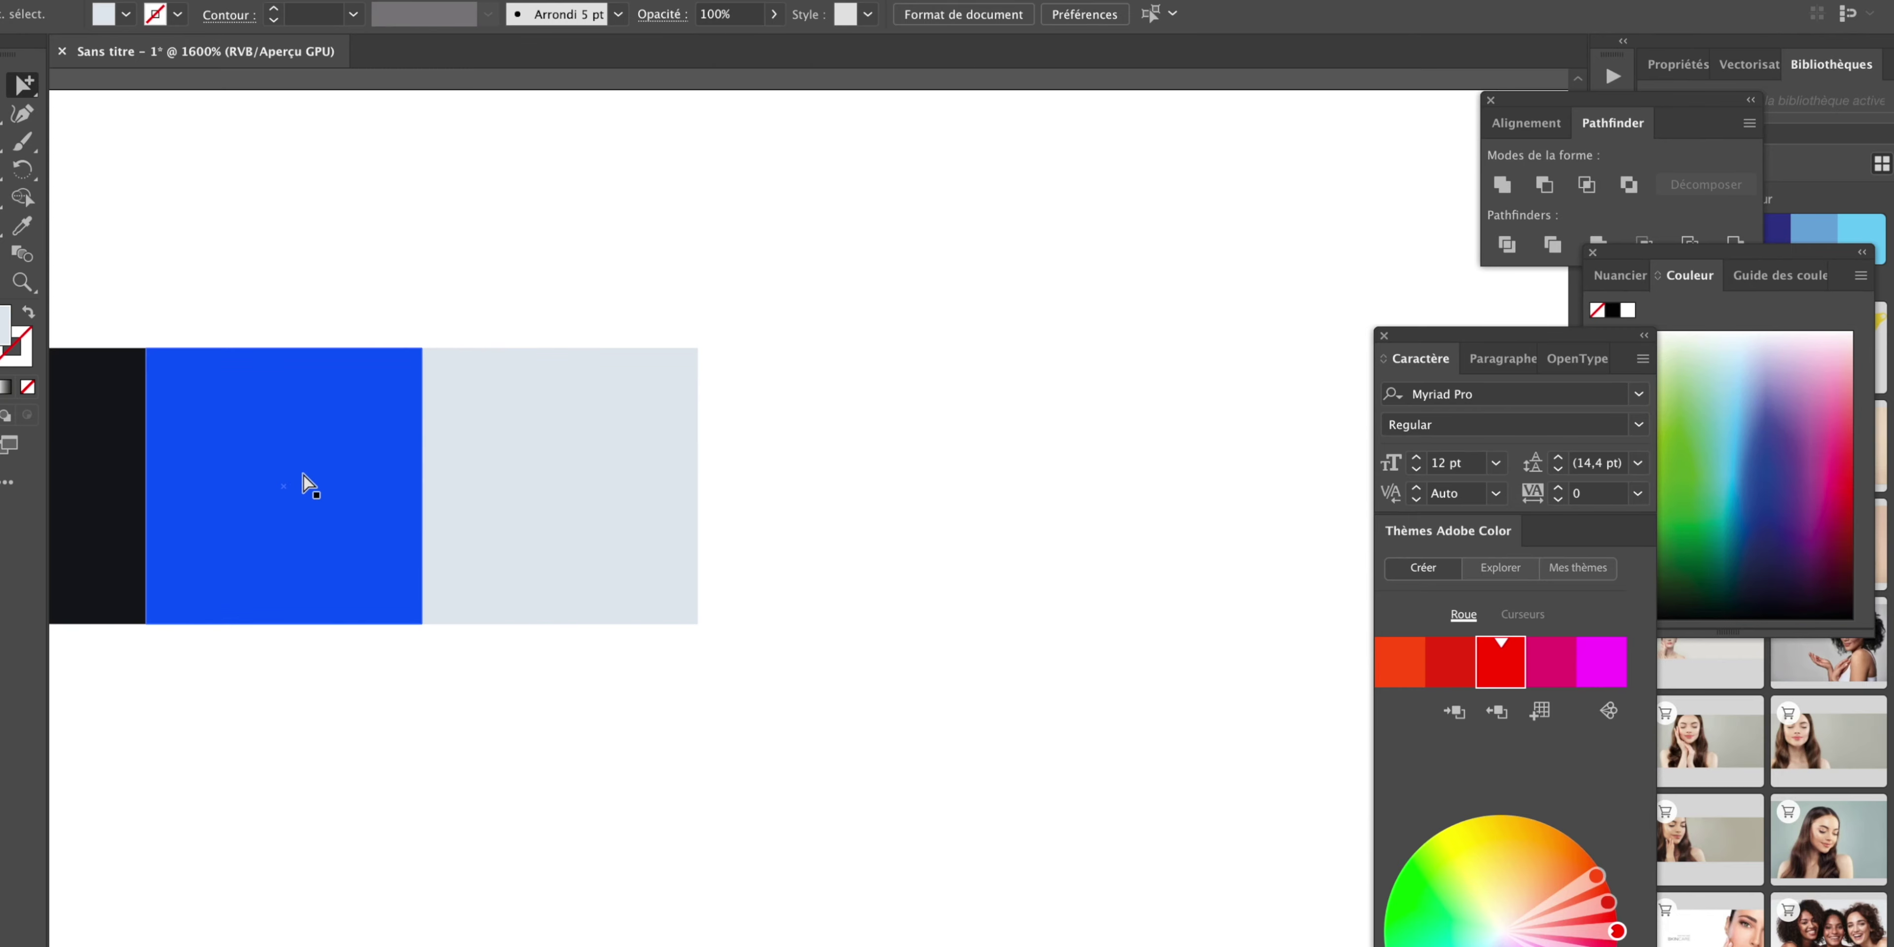
pyautogui.hscroll(-4, 744, 571)
pyautogui.scroll(1, 744, 570)
pyautogui.scroll(-2, 507, 414)
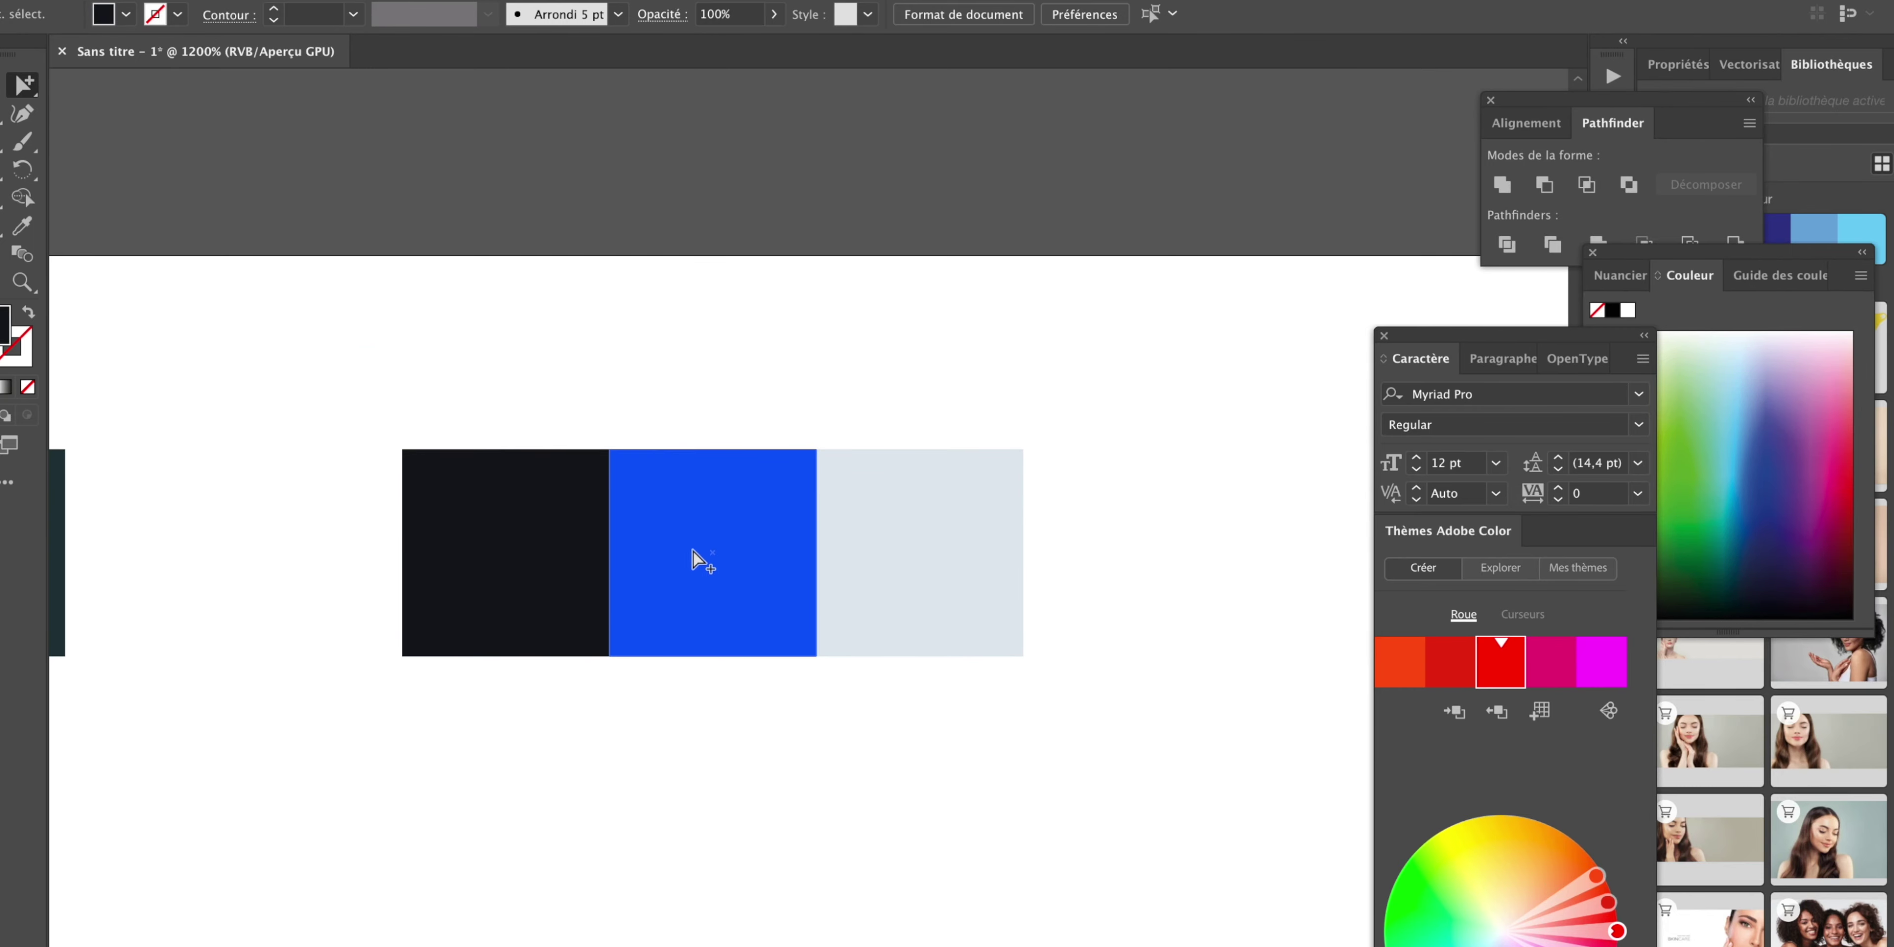
pyautogui.scroll(1, 947, 548)
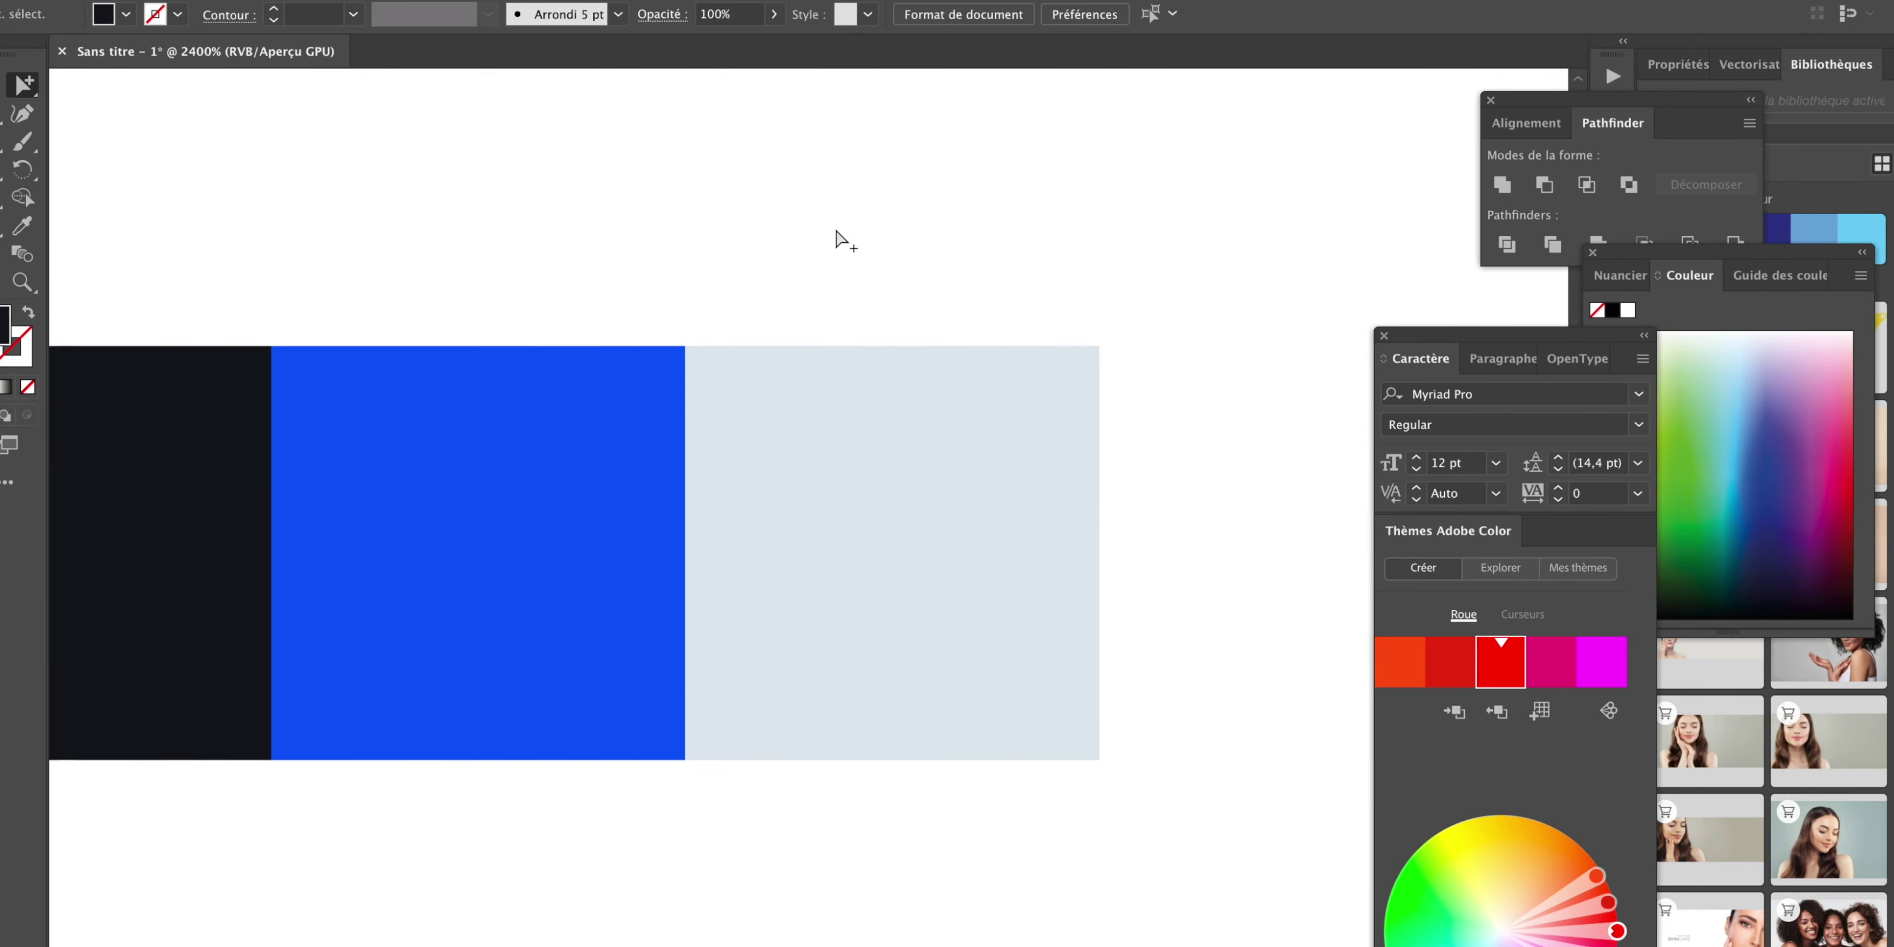
pyautogui.scroll(1, 882, 339)
pyautogui.scroll(1, 772, 397)
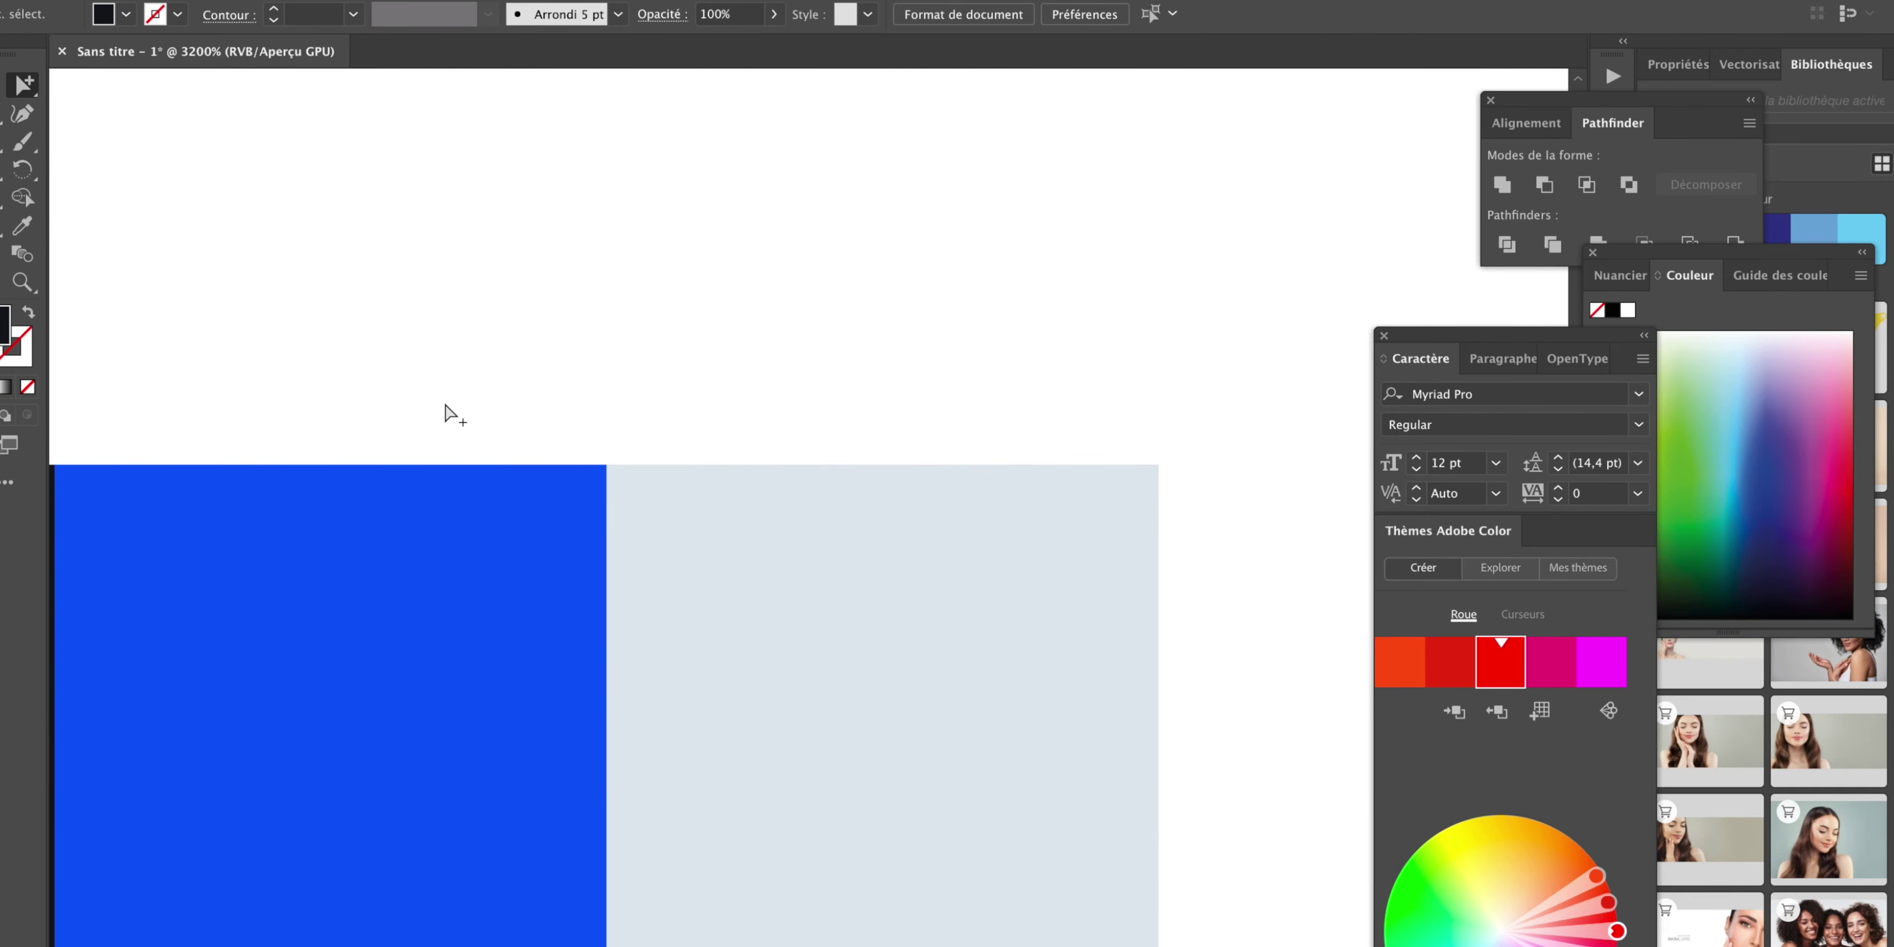
pyautogui.click(676, 579)
pyautogui.scroll(-1, 710, 551)
pyautogui.scroll(2, 778, 495)
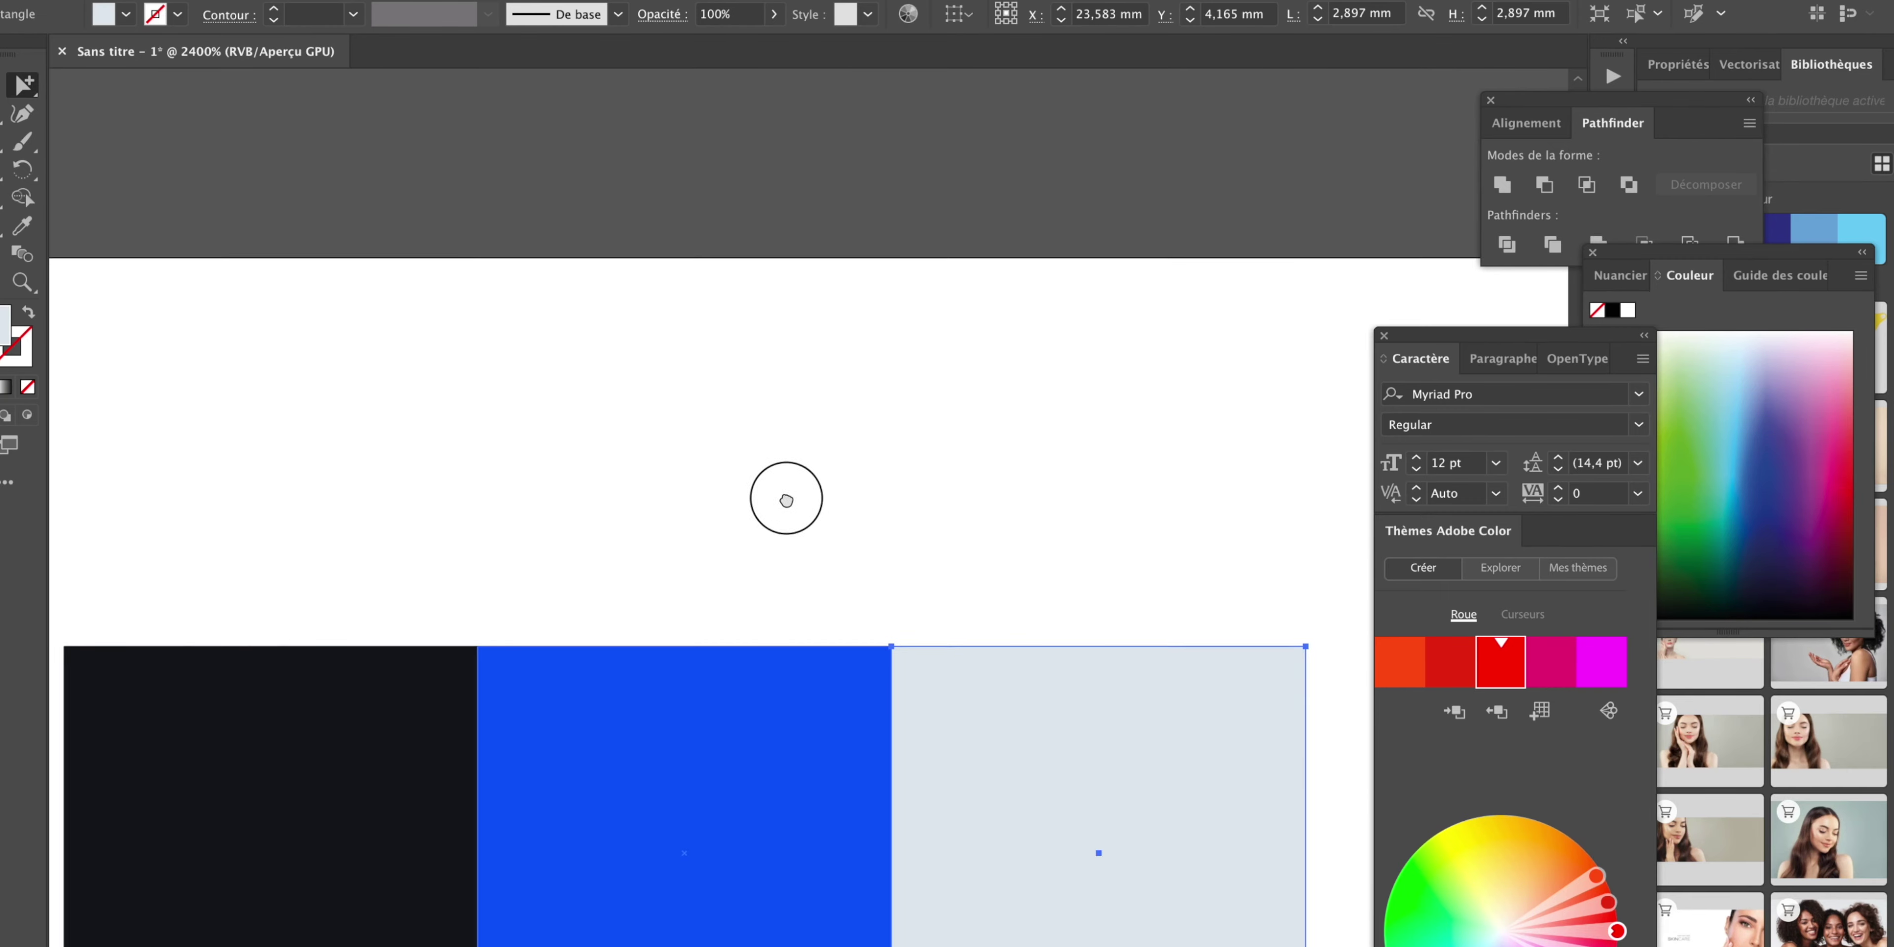
pyautogui.scroll(-3, 770, 279)
pyautogui.scroll(-1, 874, 863)
pyautogui.scroll(-3, 763, 409)
pyautogui.moveTo(763, 409); pyautogui.dragTo(763, 711)
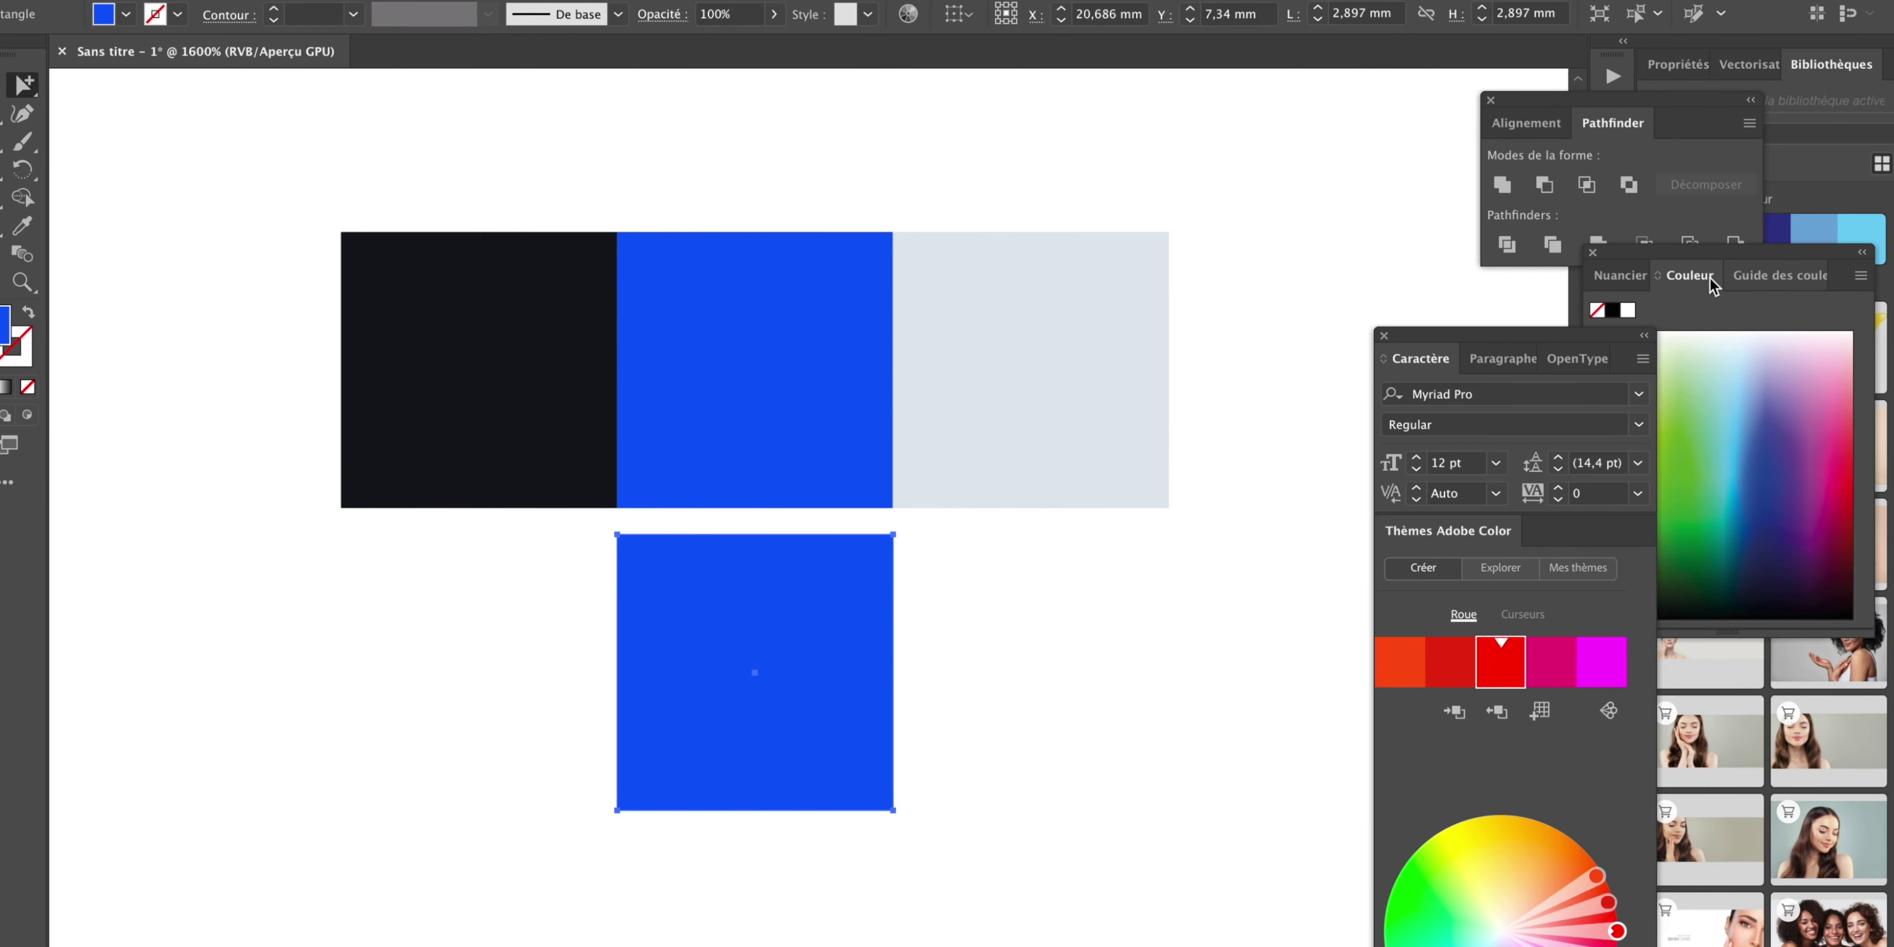
pyautogui.doubleClick(5, 323)
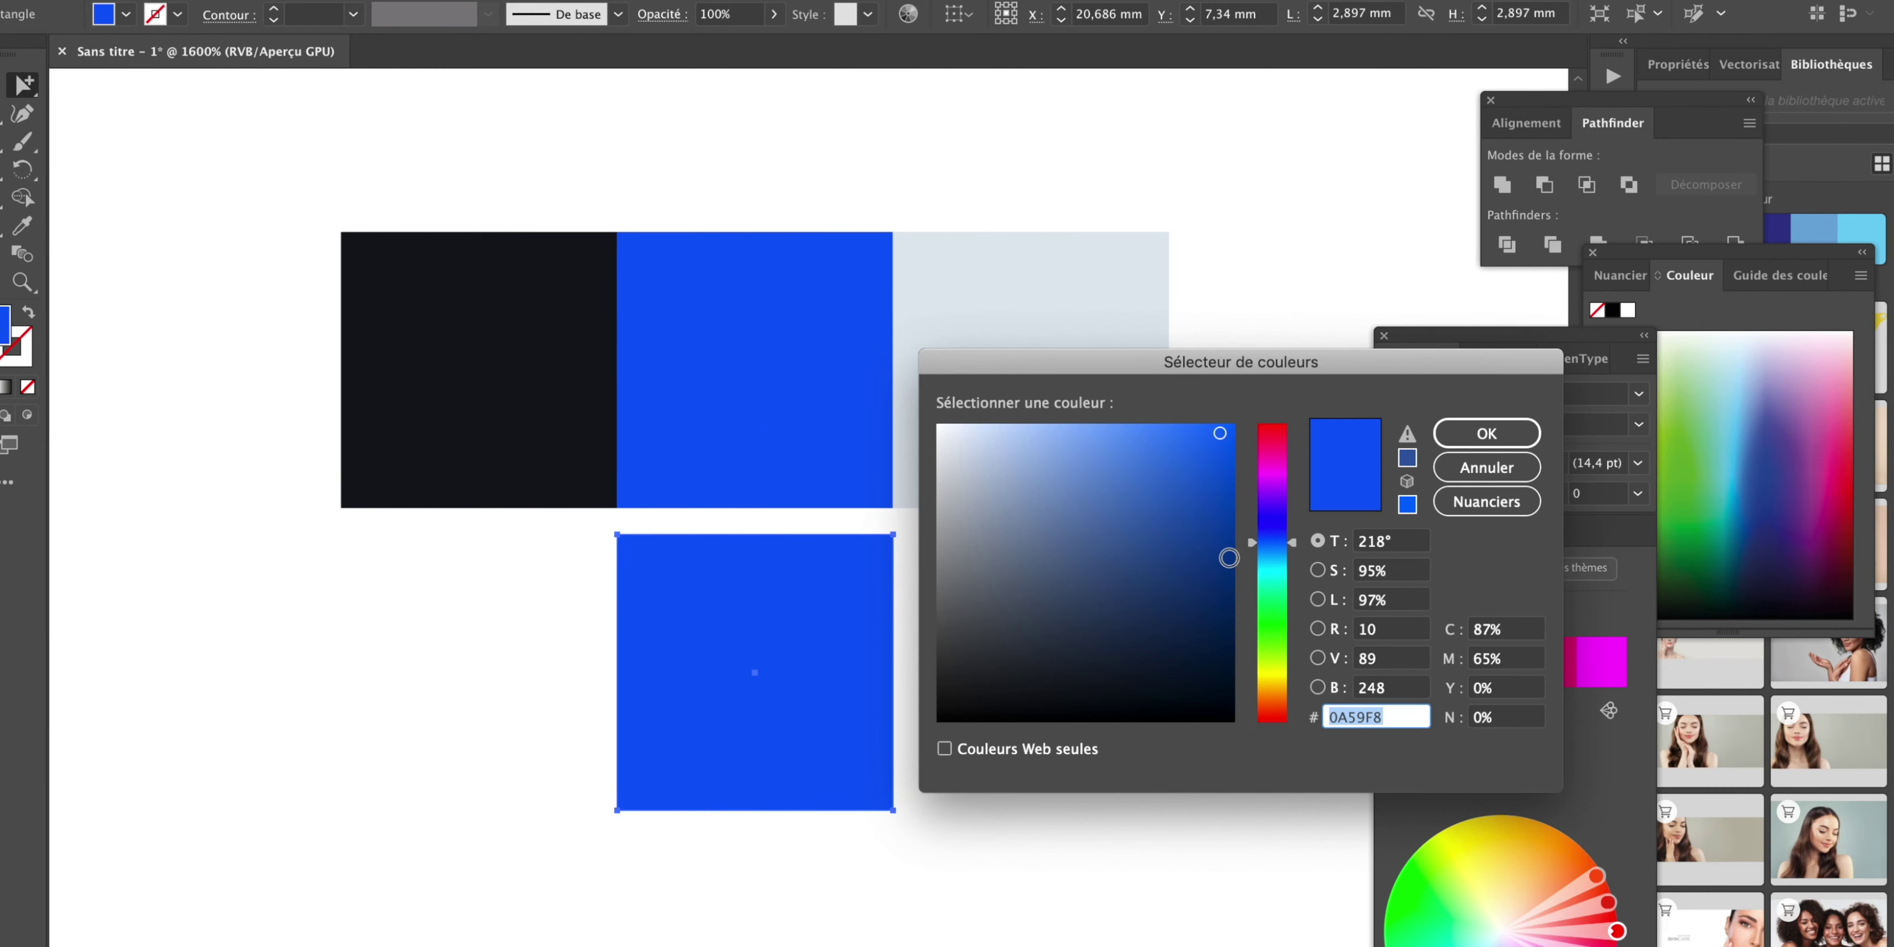
pyautogui.moveTo(1227, 488); pyautogui.dragTo(1235, 400)
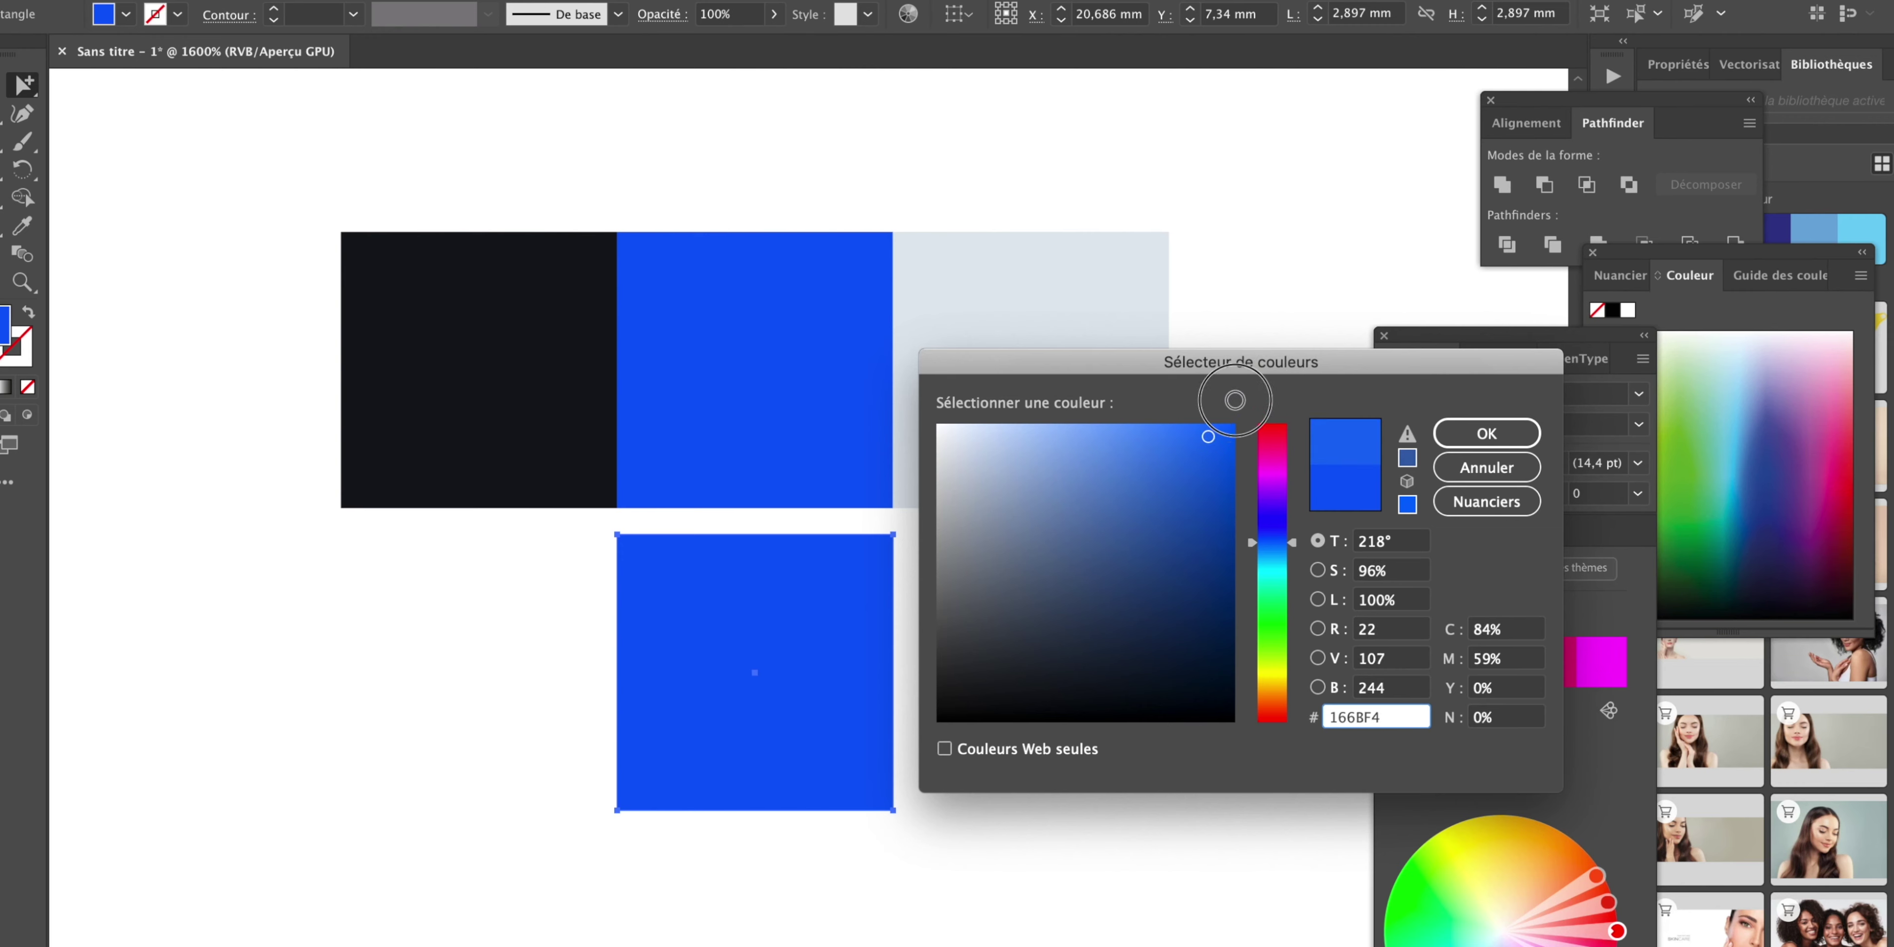
pyautogui.moveTo(1291, 544); pyautogui.dragTo(1292, 524)
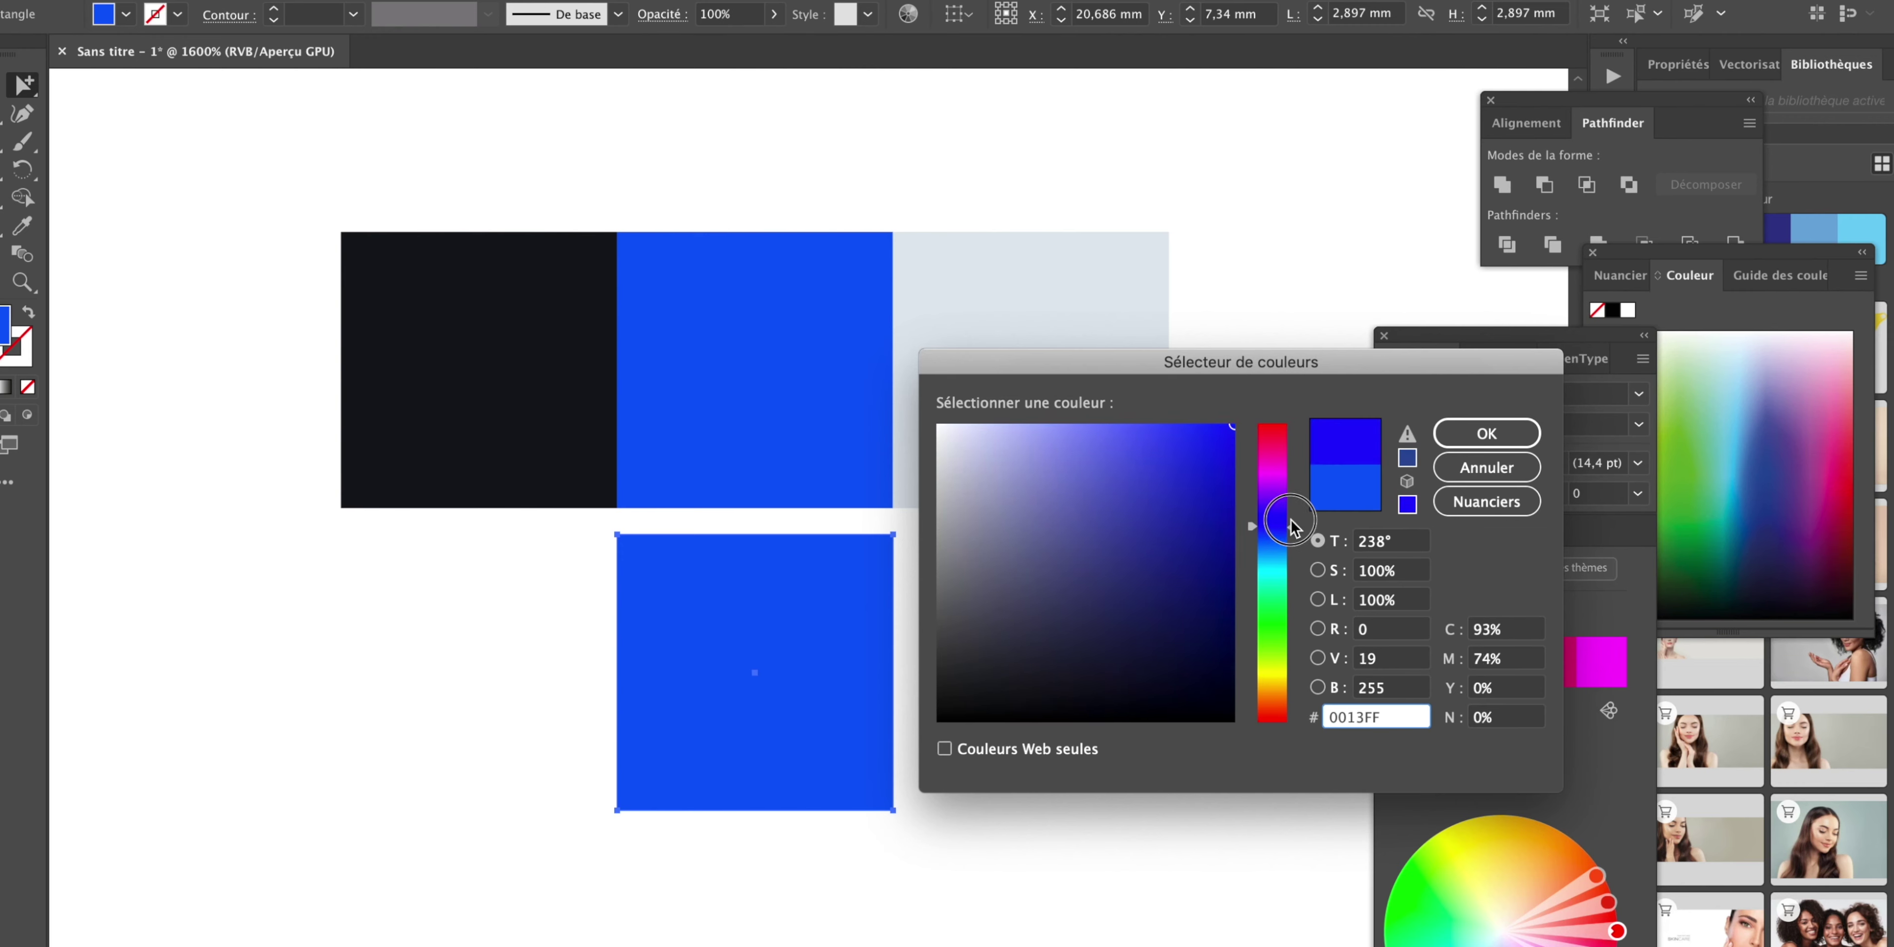
pyautogui.click(1477, 434)
pyautogui.click(908, 676)
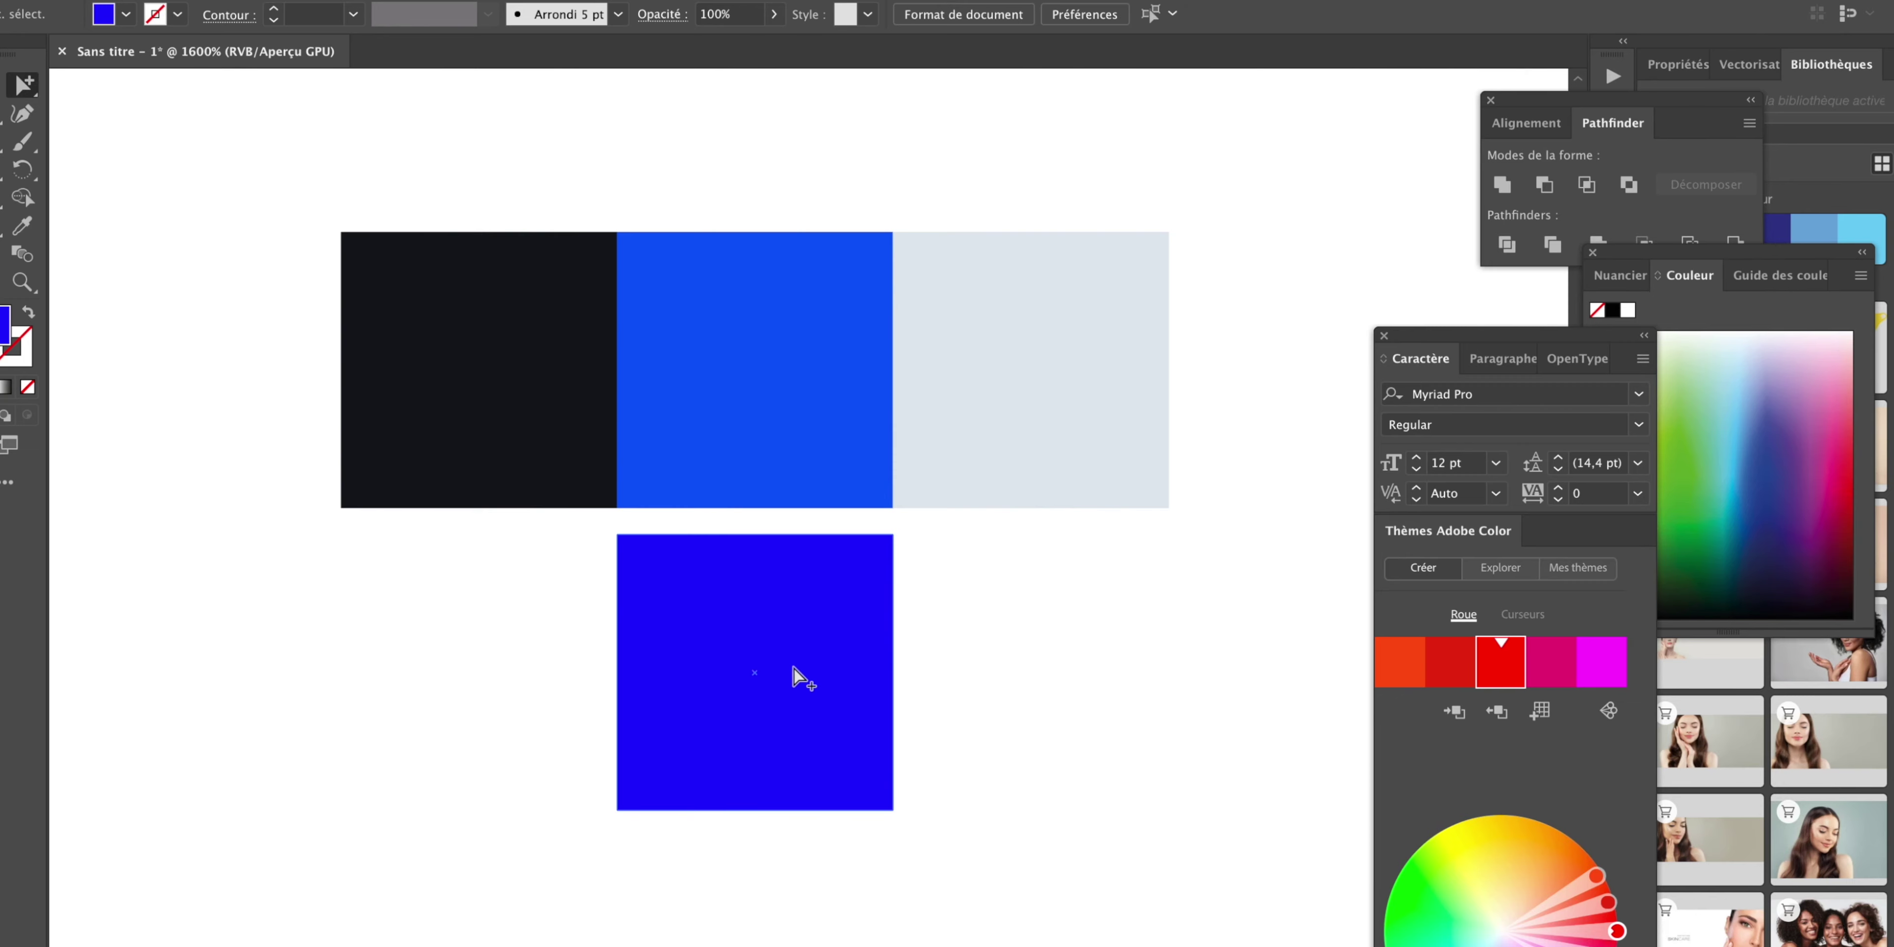
pyautogui.moveTo(794, 669); pyautogui.dragTo(806, 482)
pyautogui.scroll(2, 817, 400)
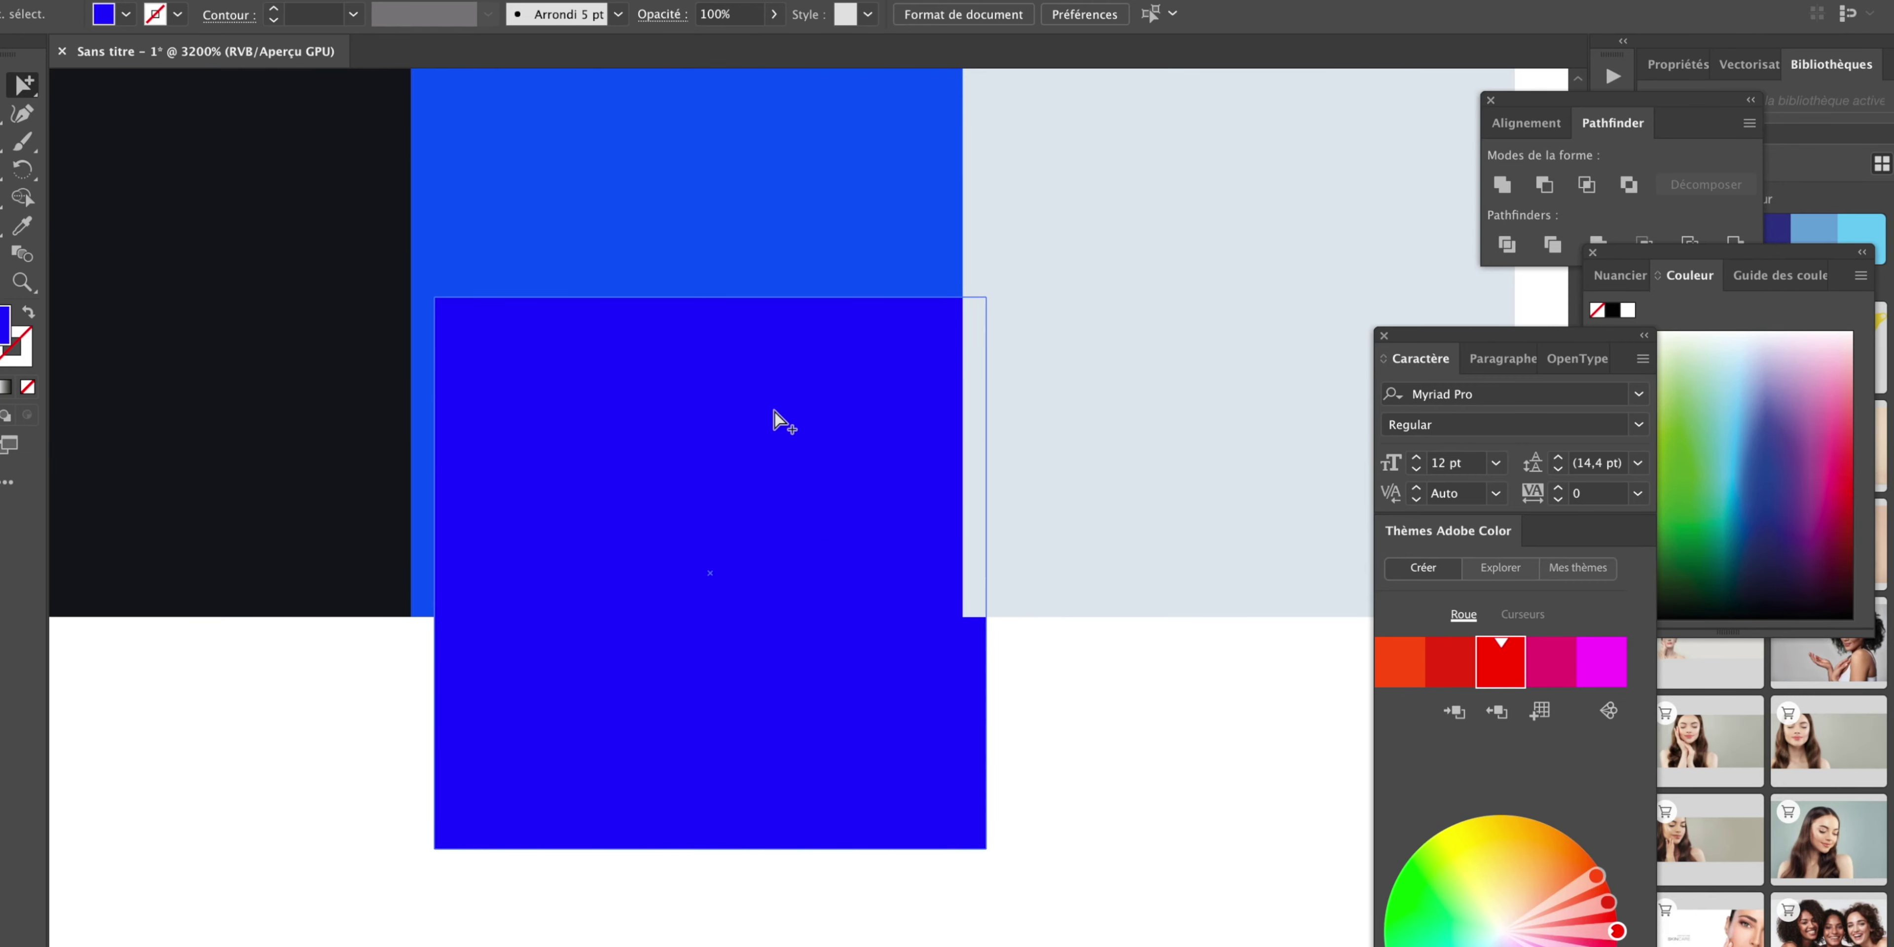
pyautogui.moveTo(726, 411); pyautogui.dragTo(740, 347)
pyautogui.scroll(1, 830, 566)
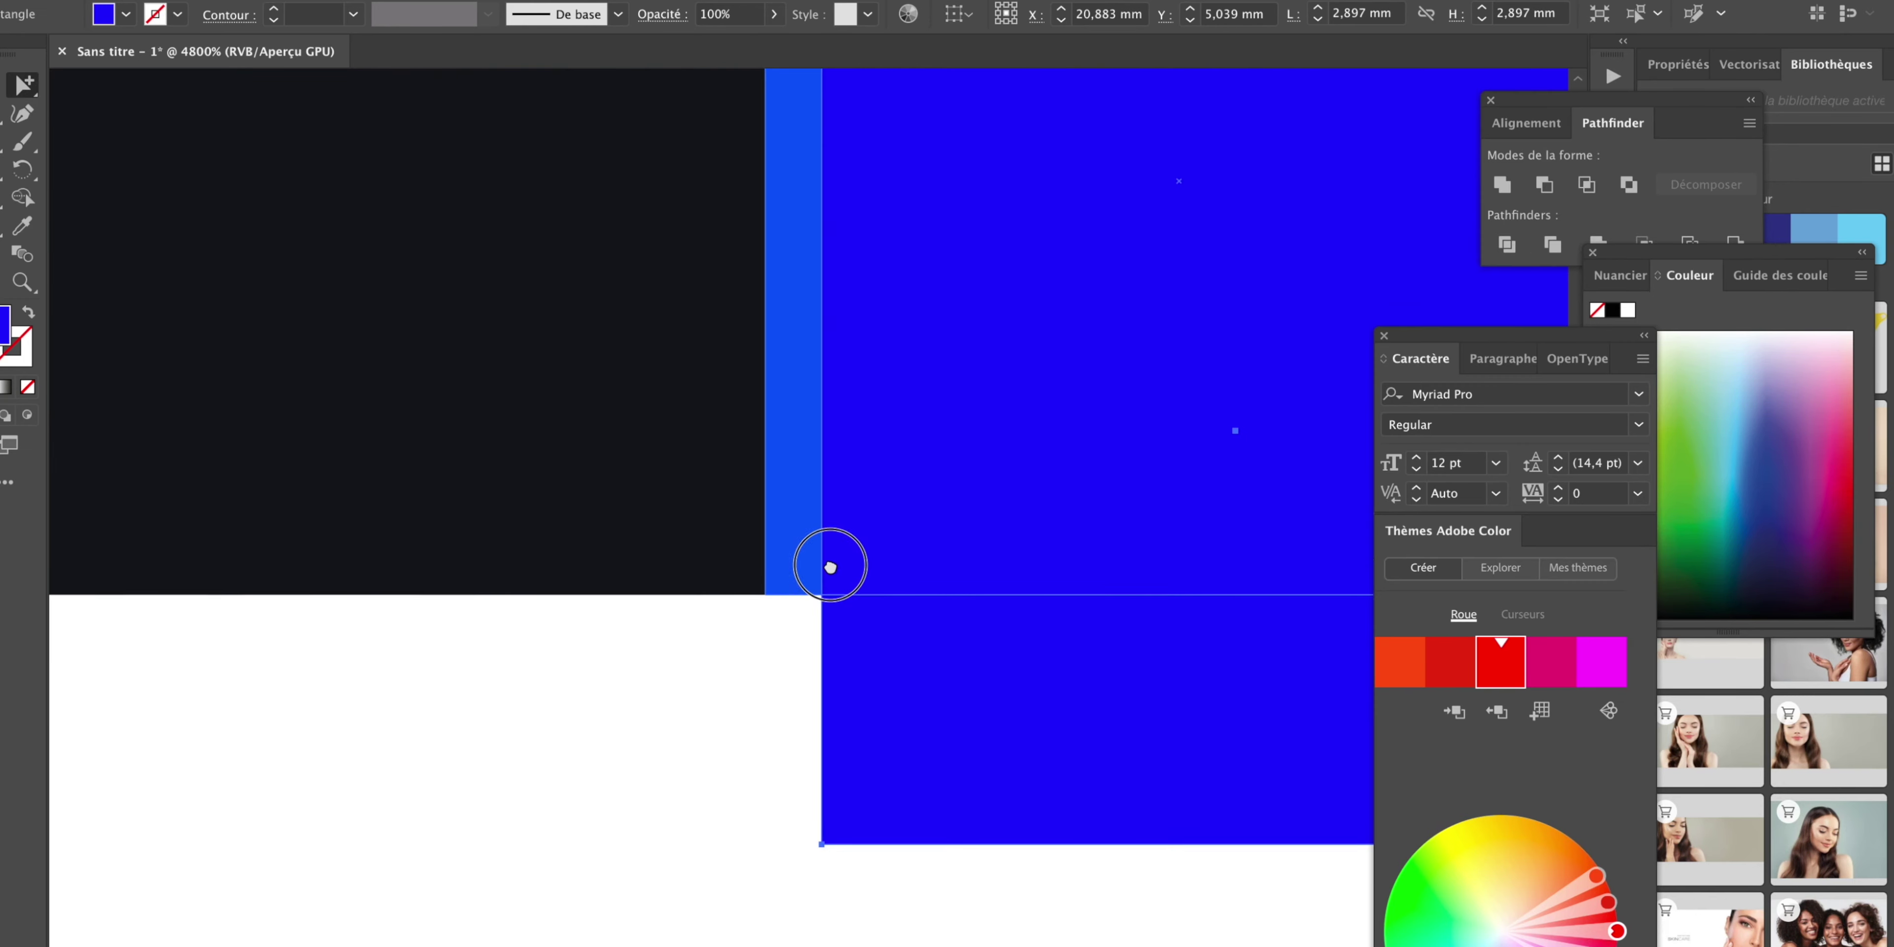
pyautogui.click(773, 591)
pyautogui.scroll(5, 732, 626)
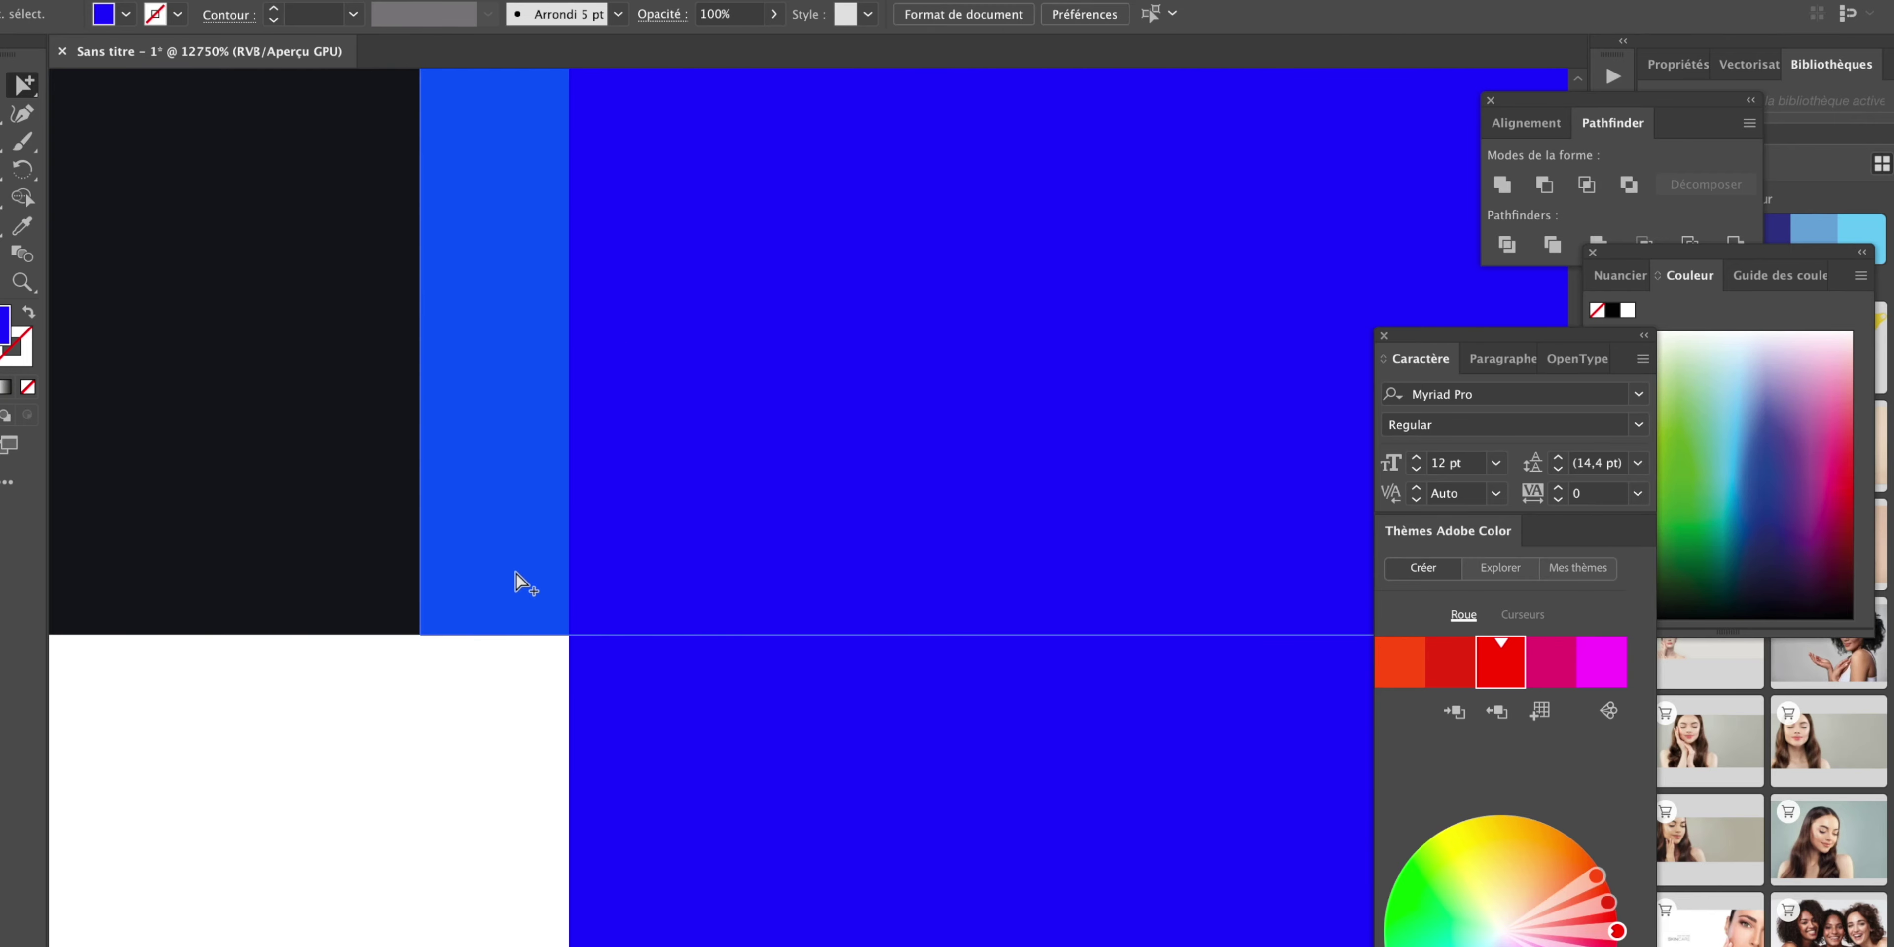
pyautogui.scroll(-8, 516, 575)
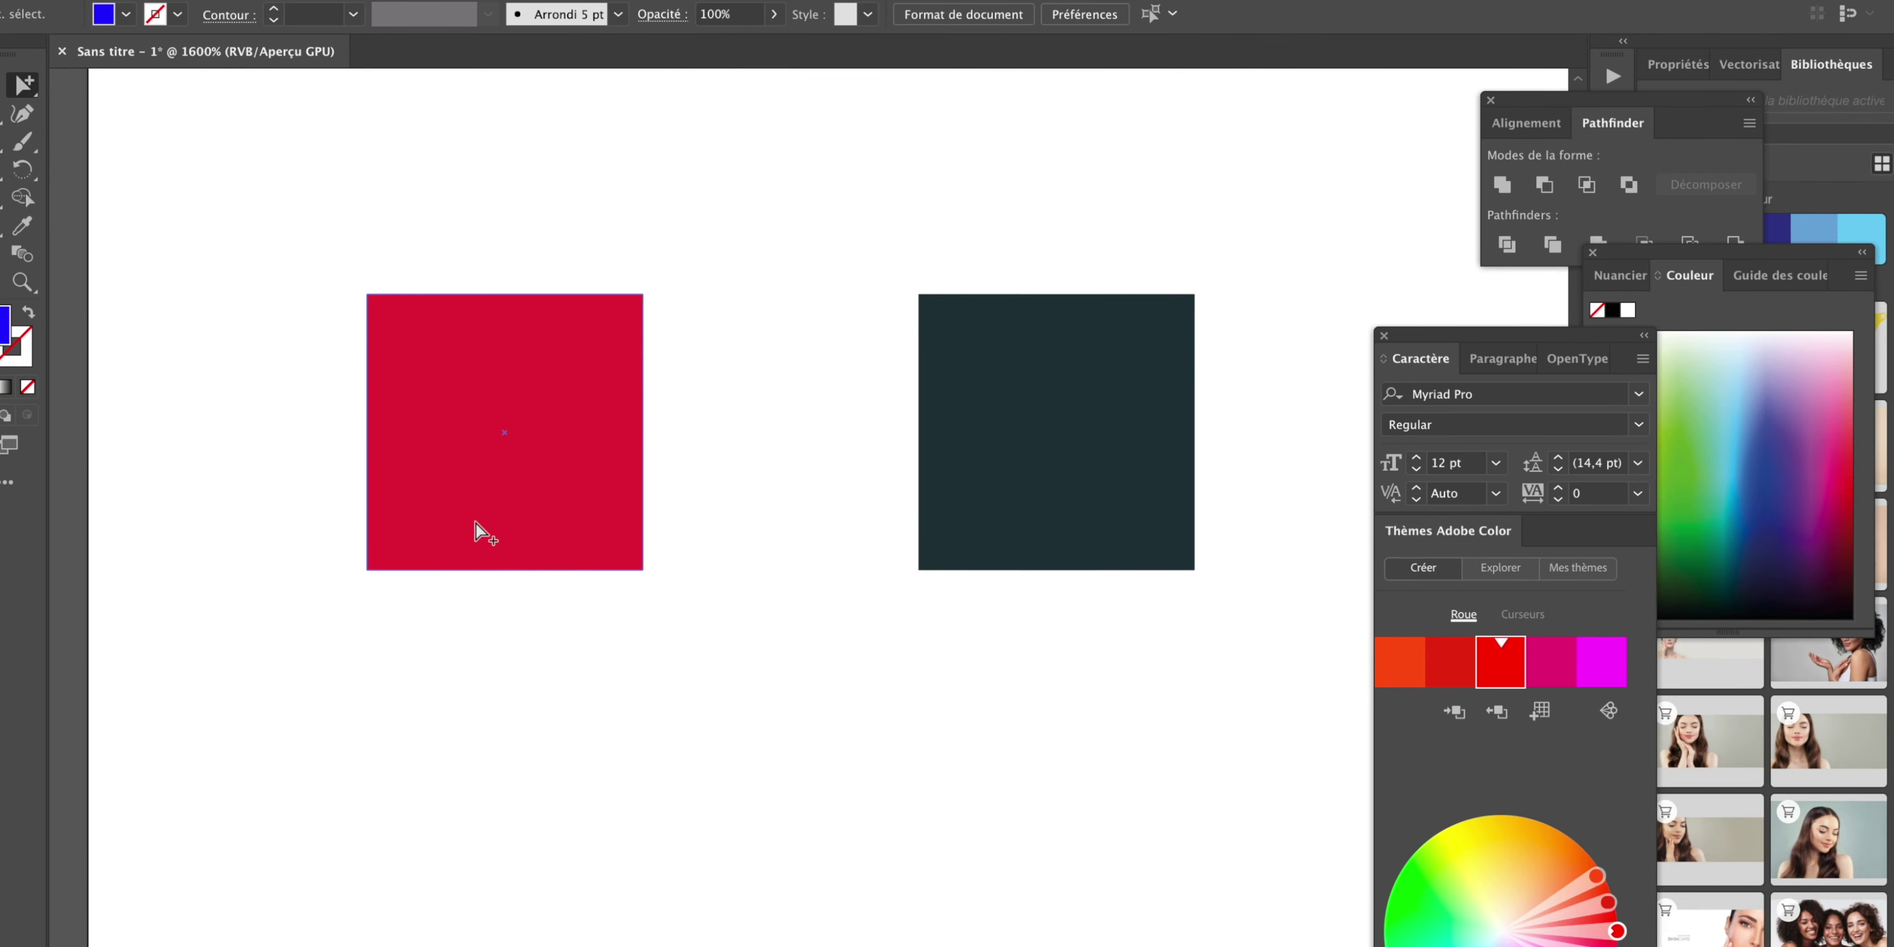
pyautogui.moveTo(475, 524); pyautogui.dragTo(475, 711)
pyautogui.doubleClick(1500, 662)
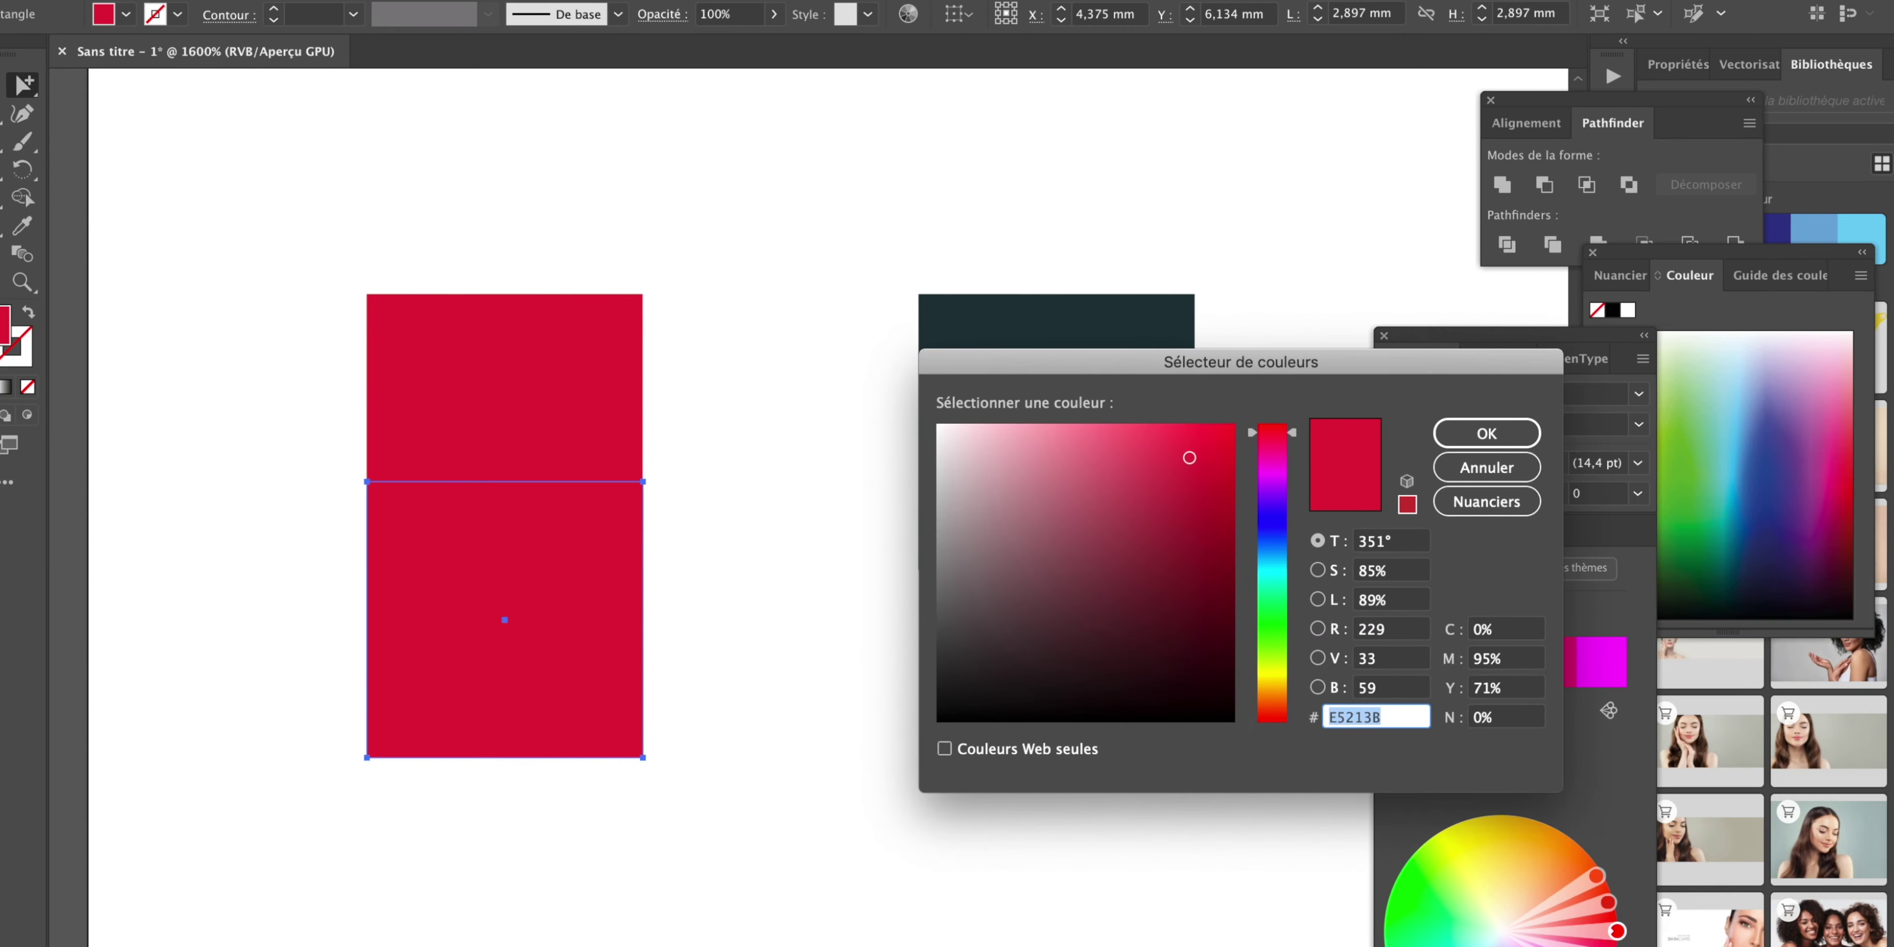
pyautogui.moveTo(1188, 458); pyautogui.dragTo(1249, 401)
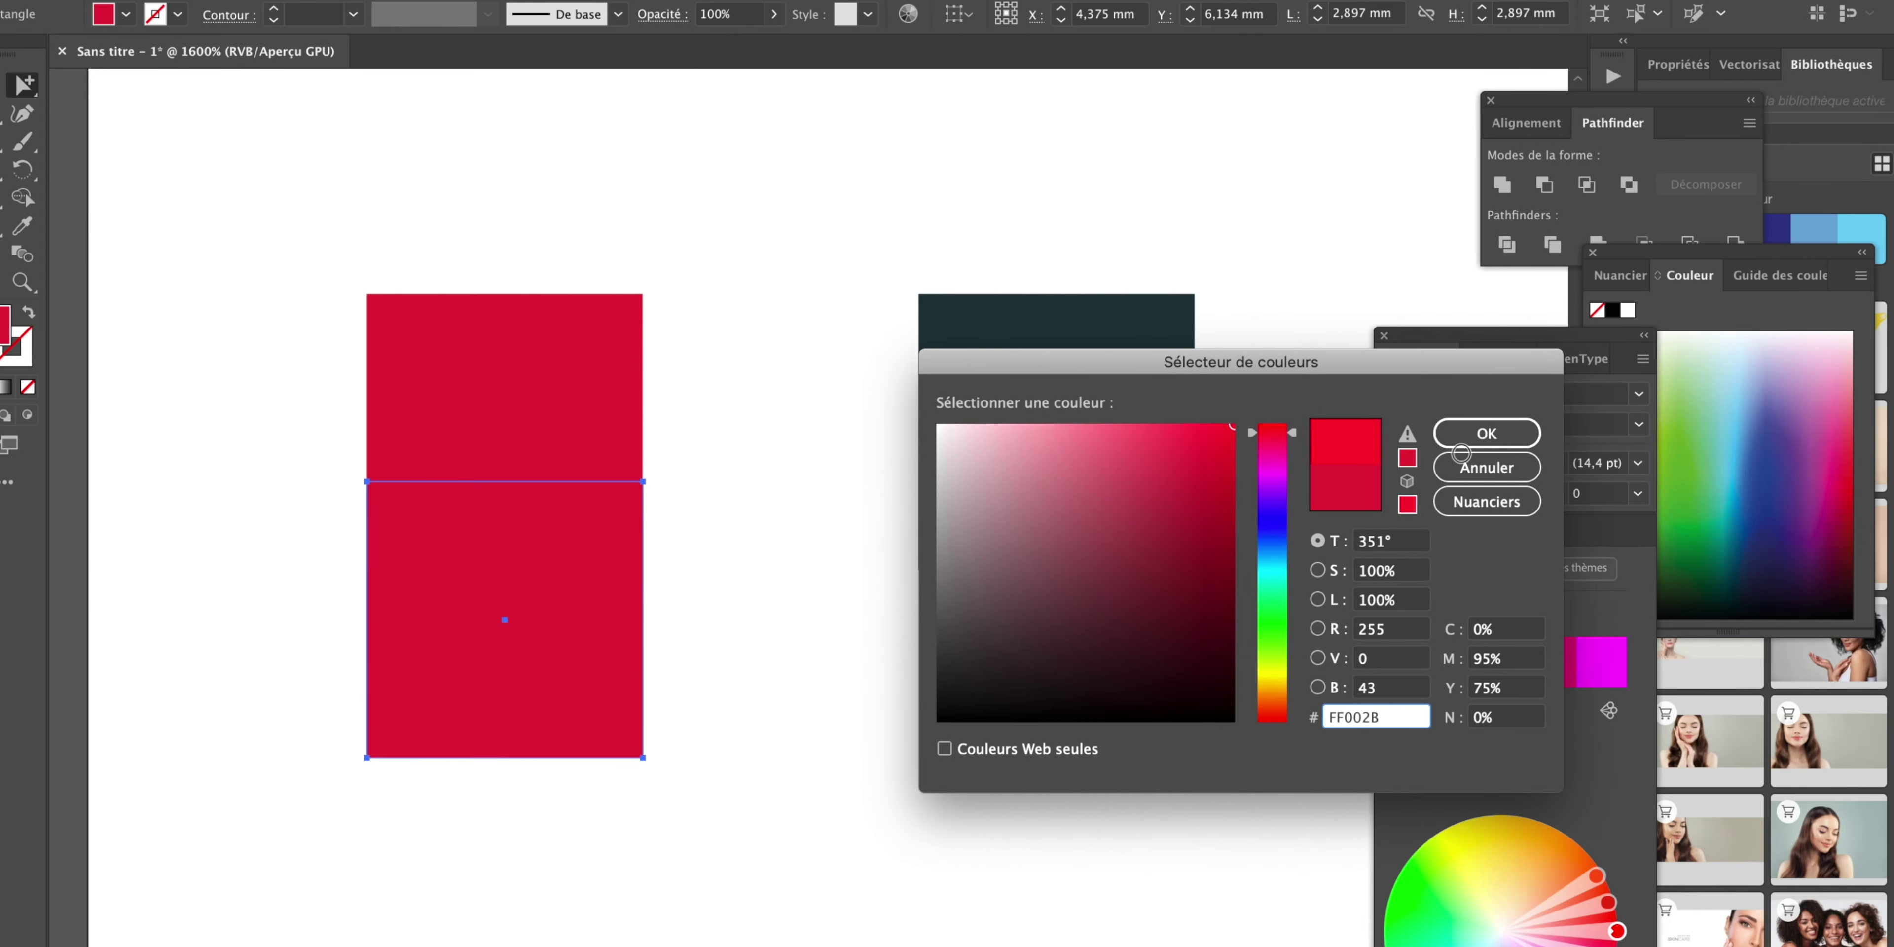
pyautogui.click(1479, 435)
pyautogui.click(727, 579)
pyautogui.moveTo(371, 608); pyautogui.dragTo(443, 454)
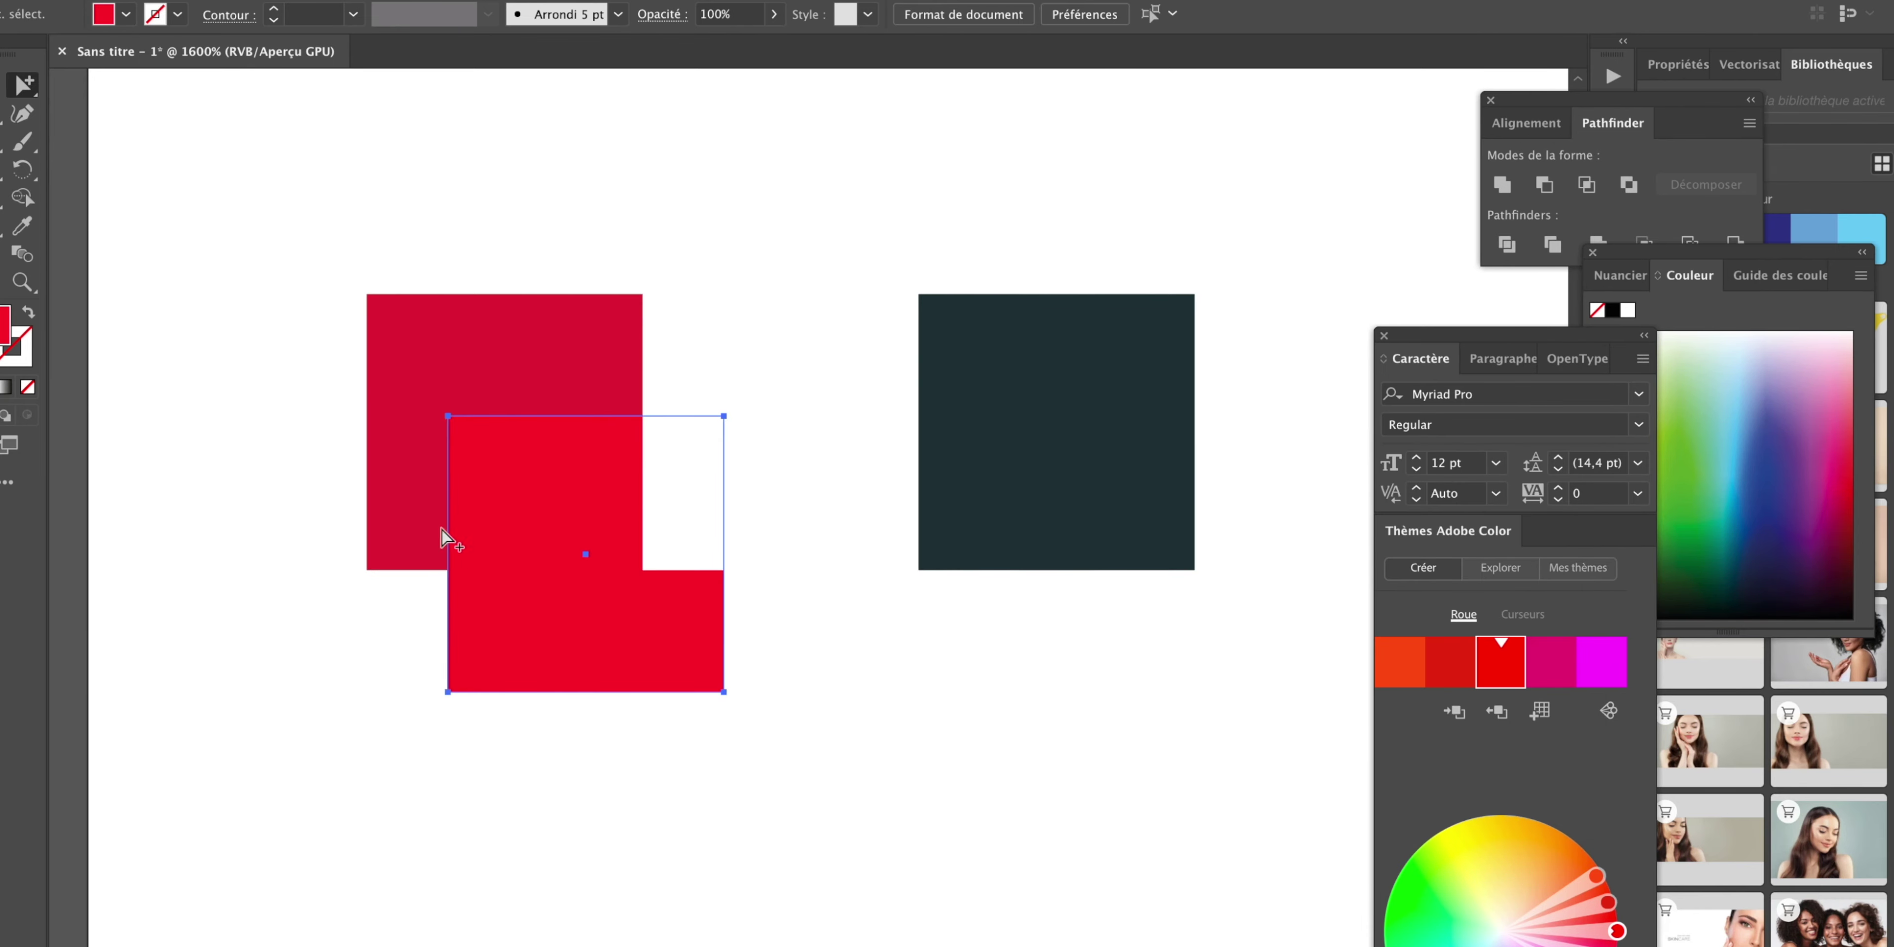
pyautogui.scroll(3, 449, 303)
pyautogui.click(233, 603)
pyautogui.click(155, 481)
pyautogui.scroll(-2, 326, 486)
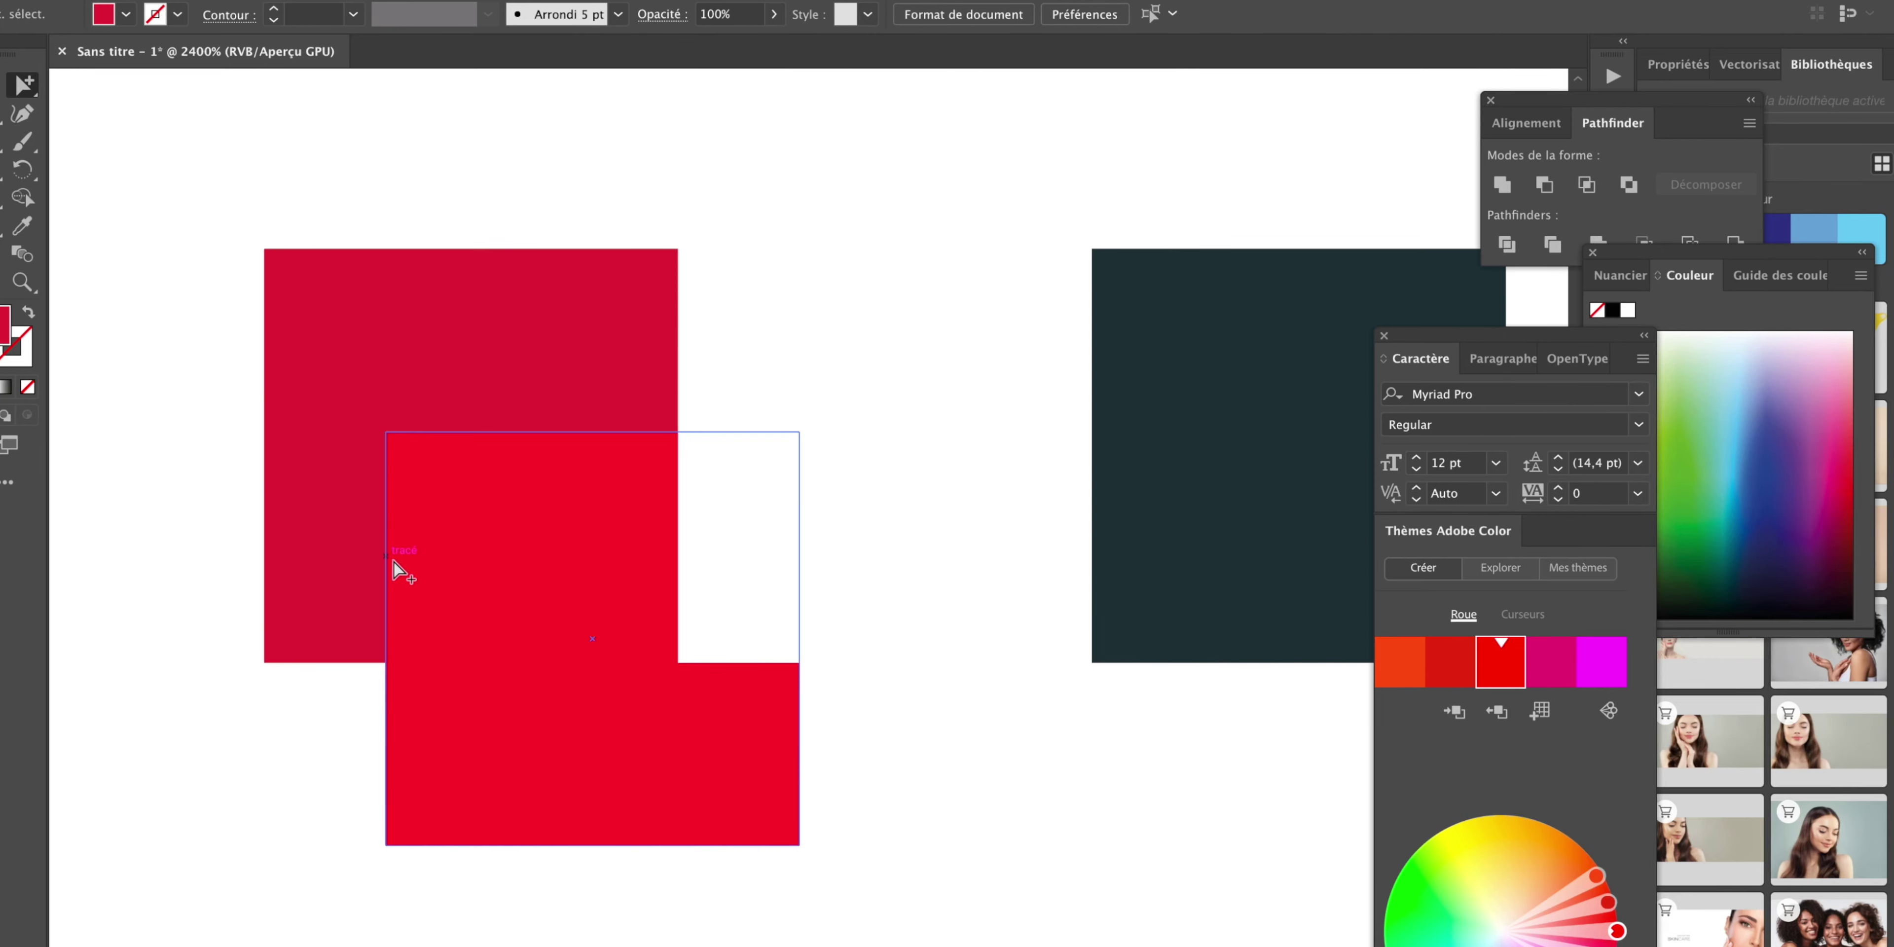
pyautogui.click(411, 562)
pyautogui.press('Delete')
pyautogui.scroll(-2, 684, 587)
pyautogui.hscroll(5, 790, 626)
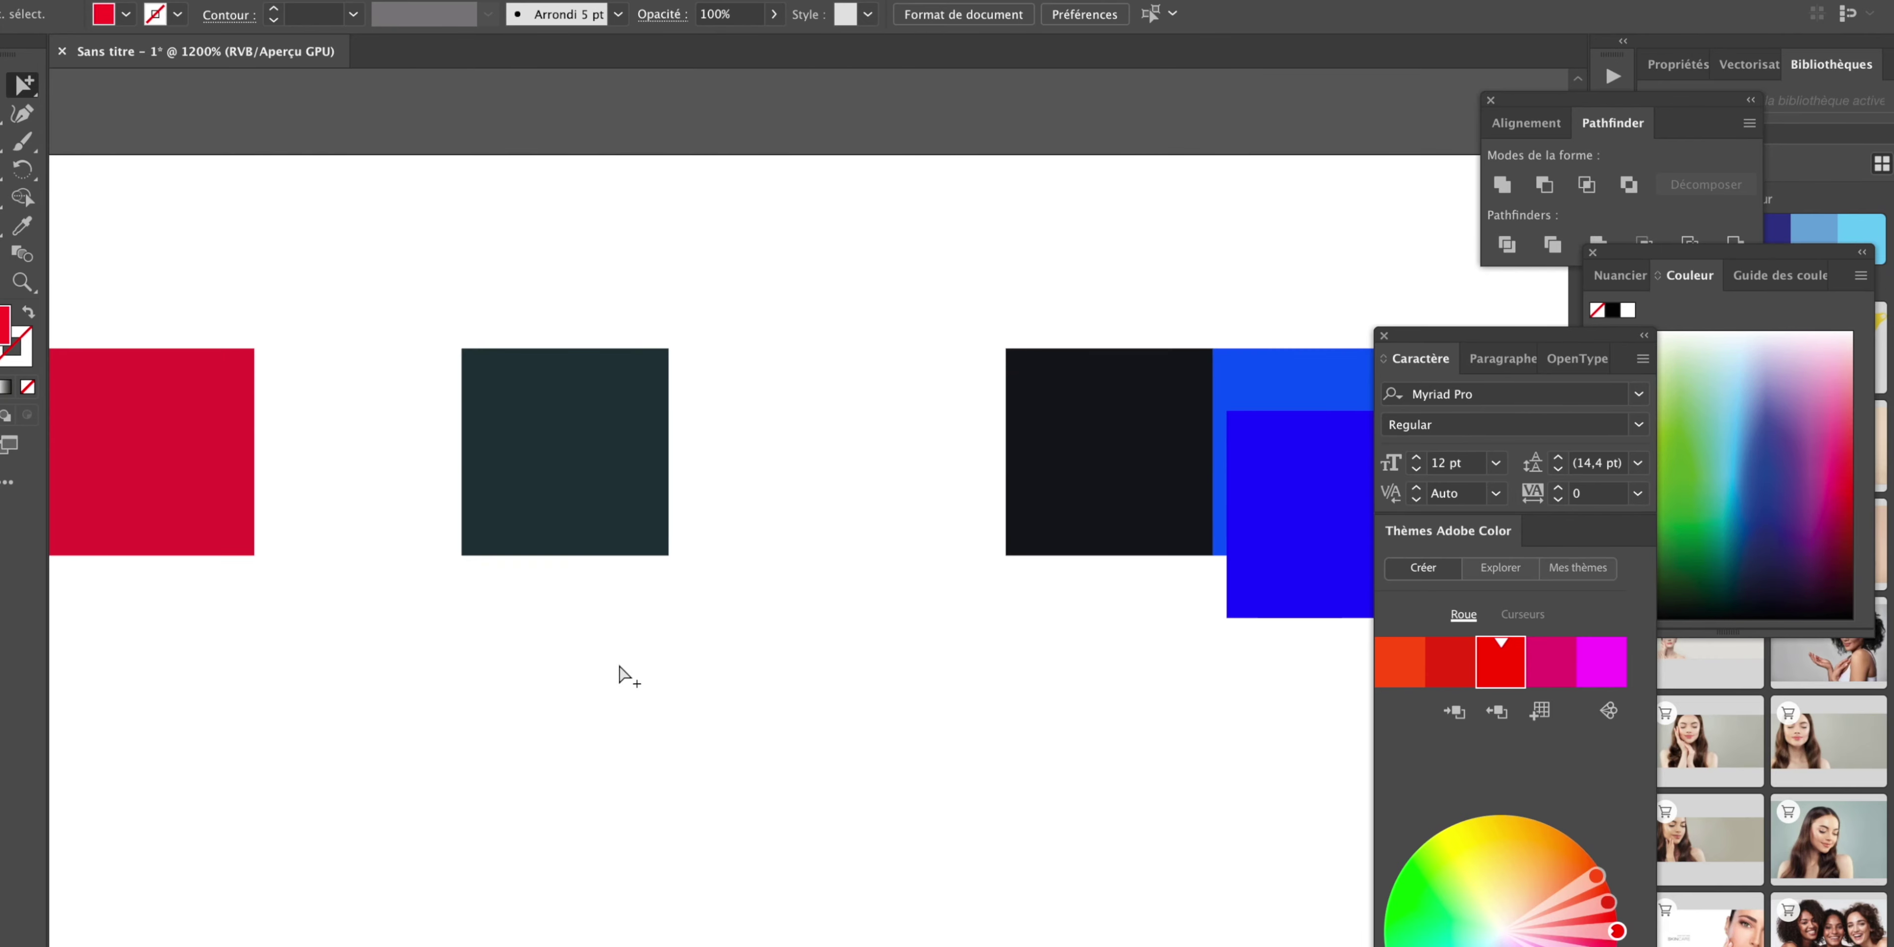
pyautogui.scroll(-2, 625, 668)
pyautogui.click(813, 588)
# Delete the purple-blue trial square and reopen the red copy's Color Picker showing E5213B.
pyautogui.press('Delete')
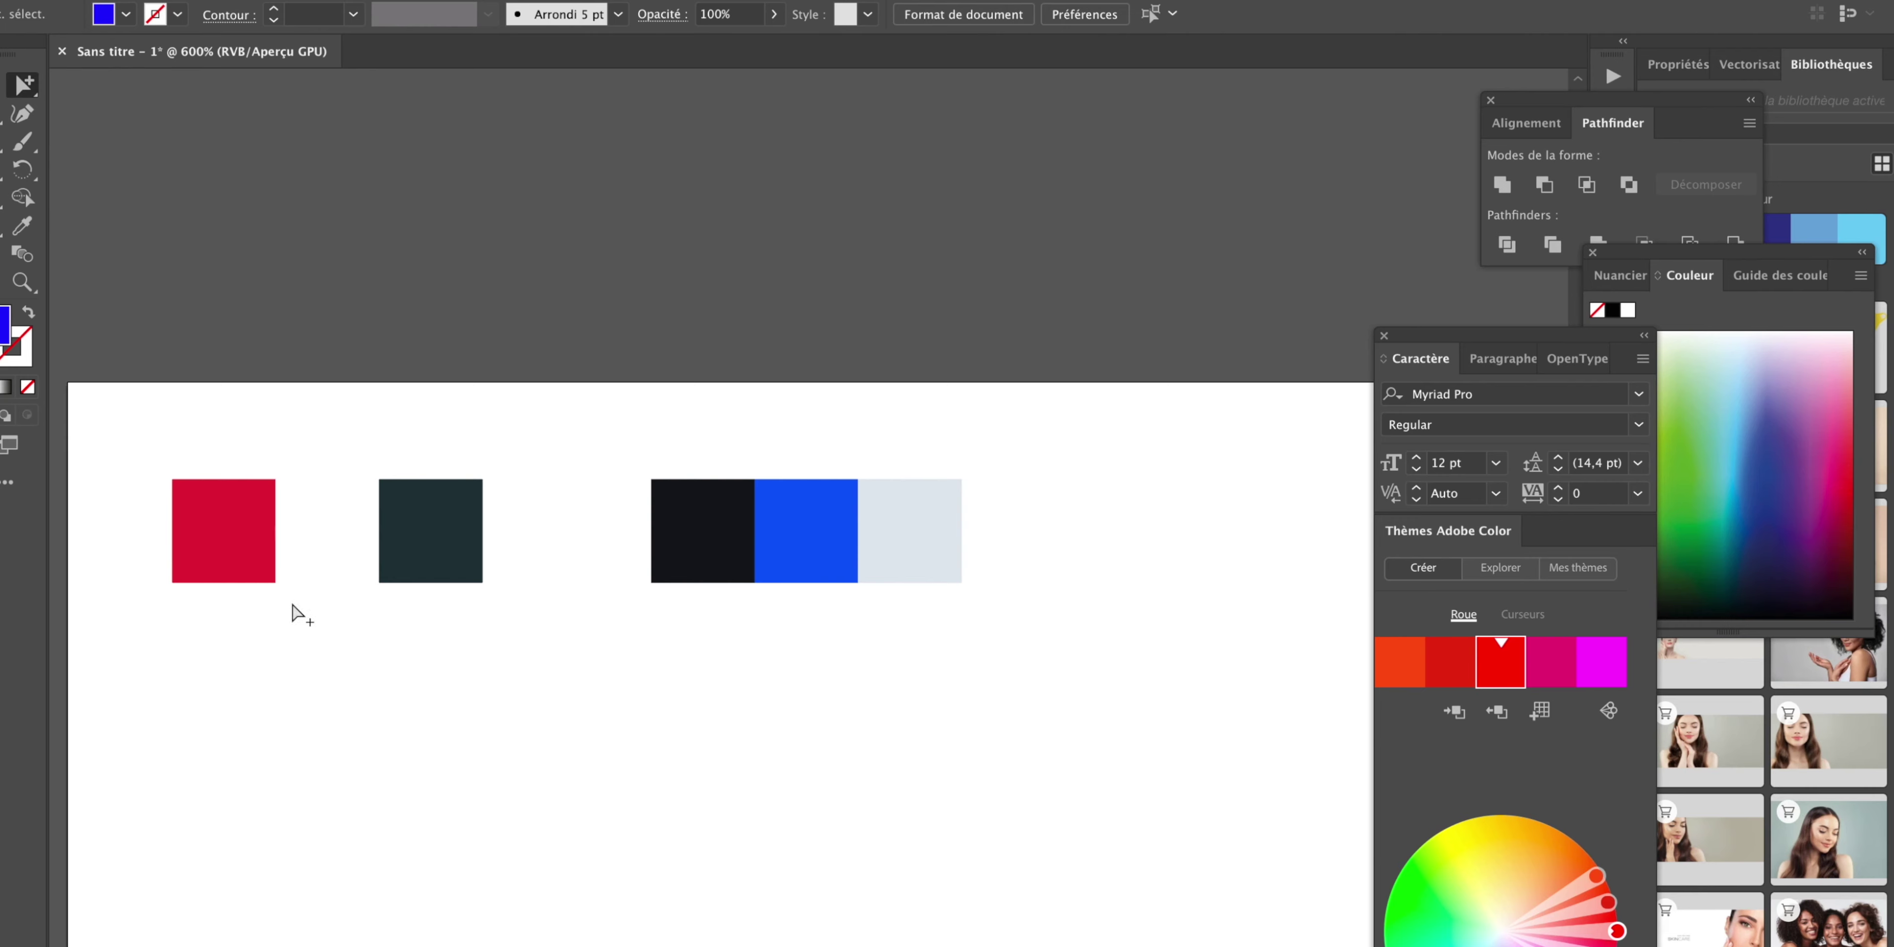
pyautogui.moveTo(319, 607)
pyautogui.mouseDown()
pyautogui.moveTo(510, 592)
pyautogui.moveTo(511, 526)
pyautogui.mouseUp()
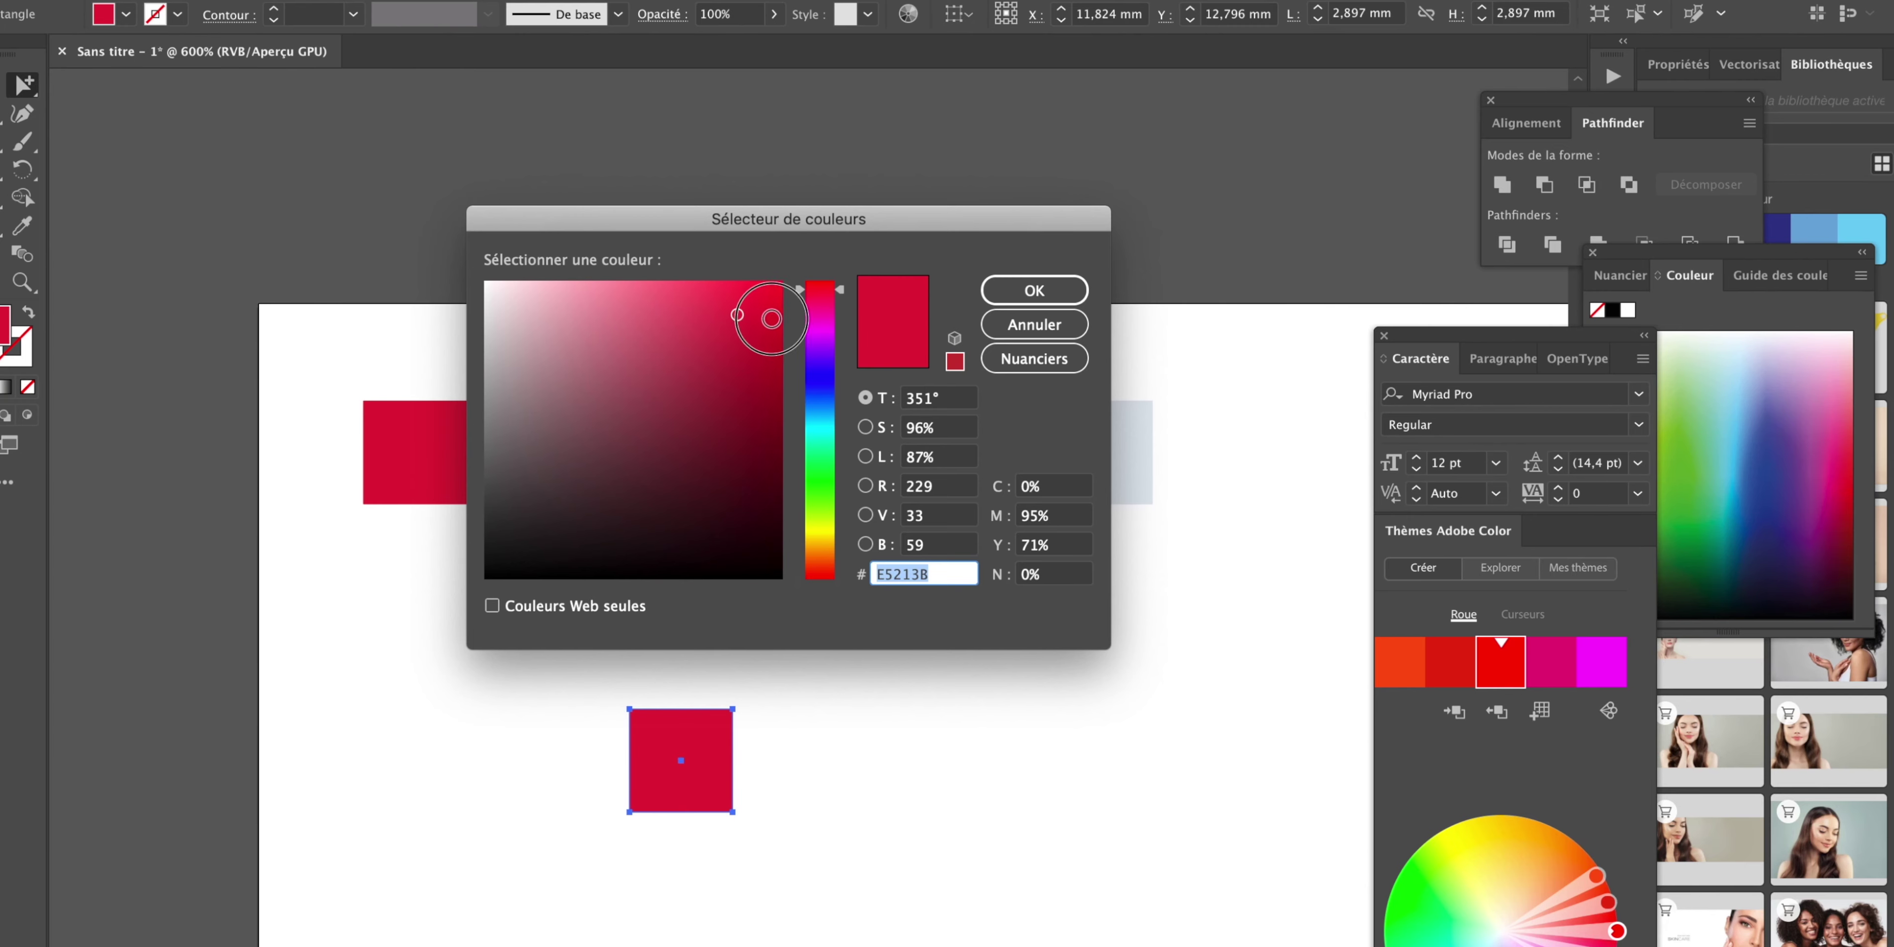
pyautogui.click(775, 289)
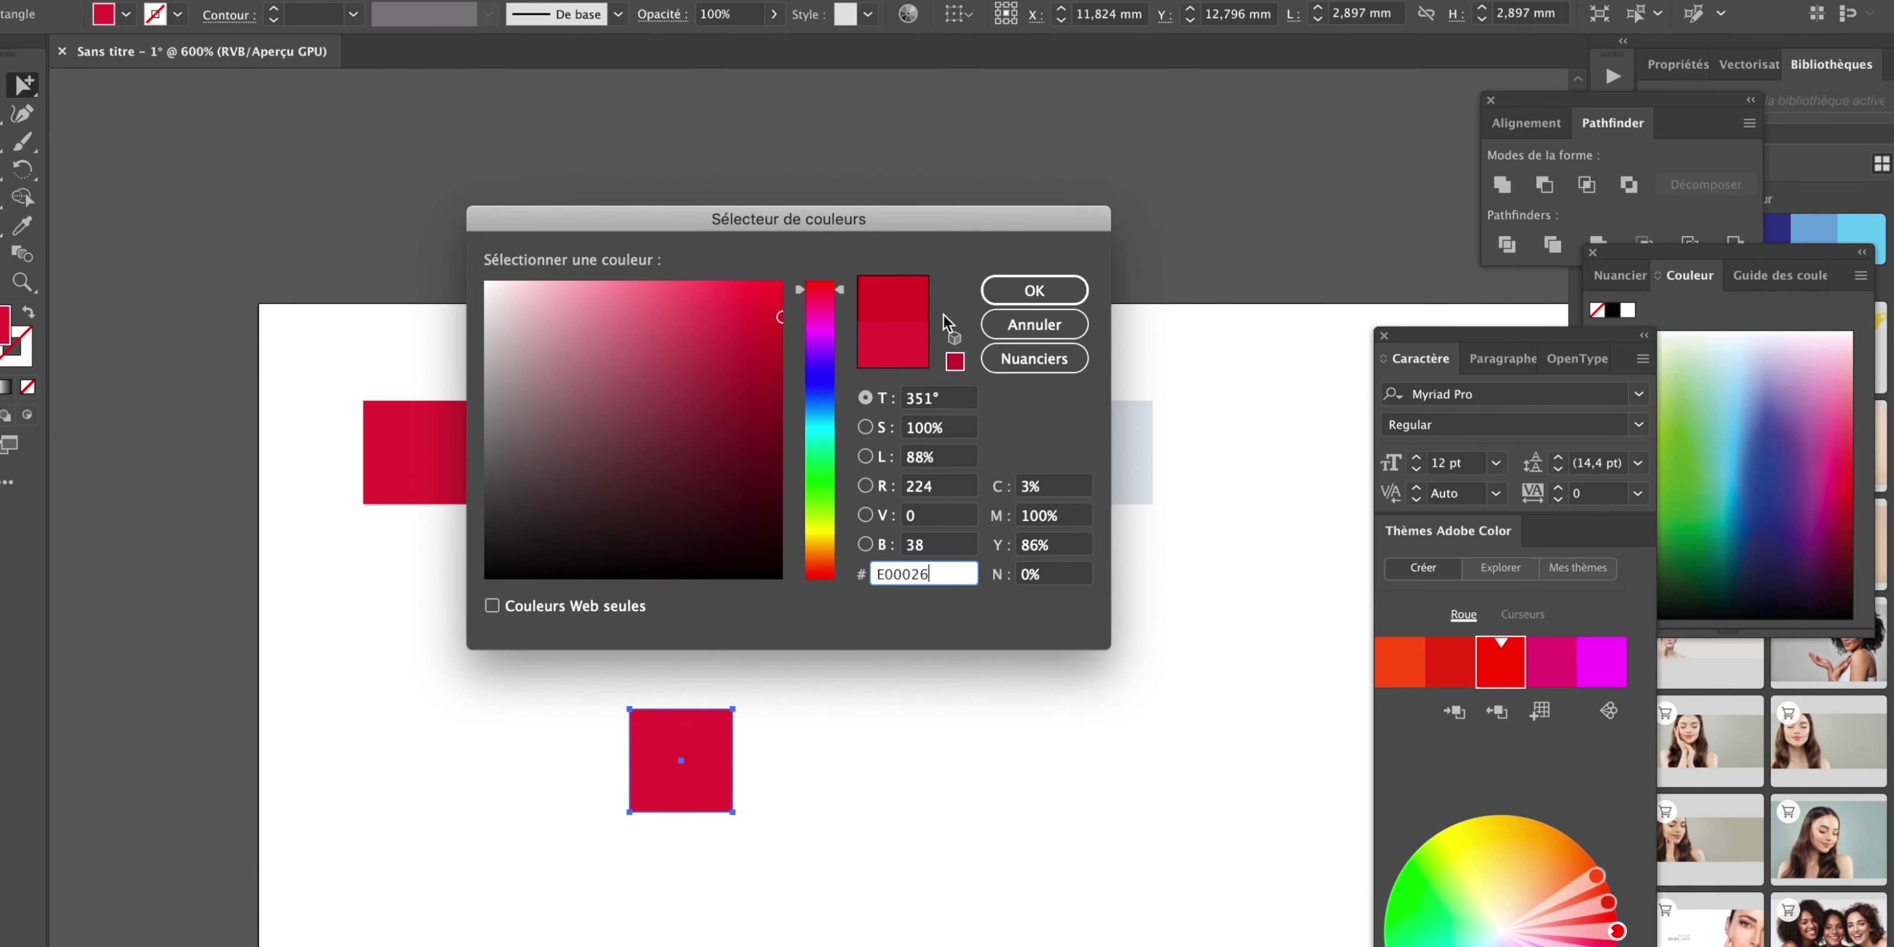
pyautogui.click(1019, 324)
pyautogui.doubleClick(6, 324)
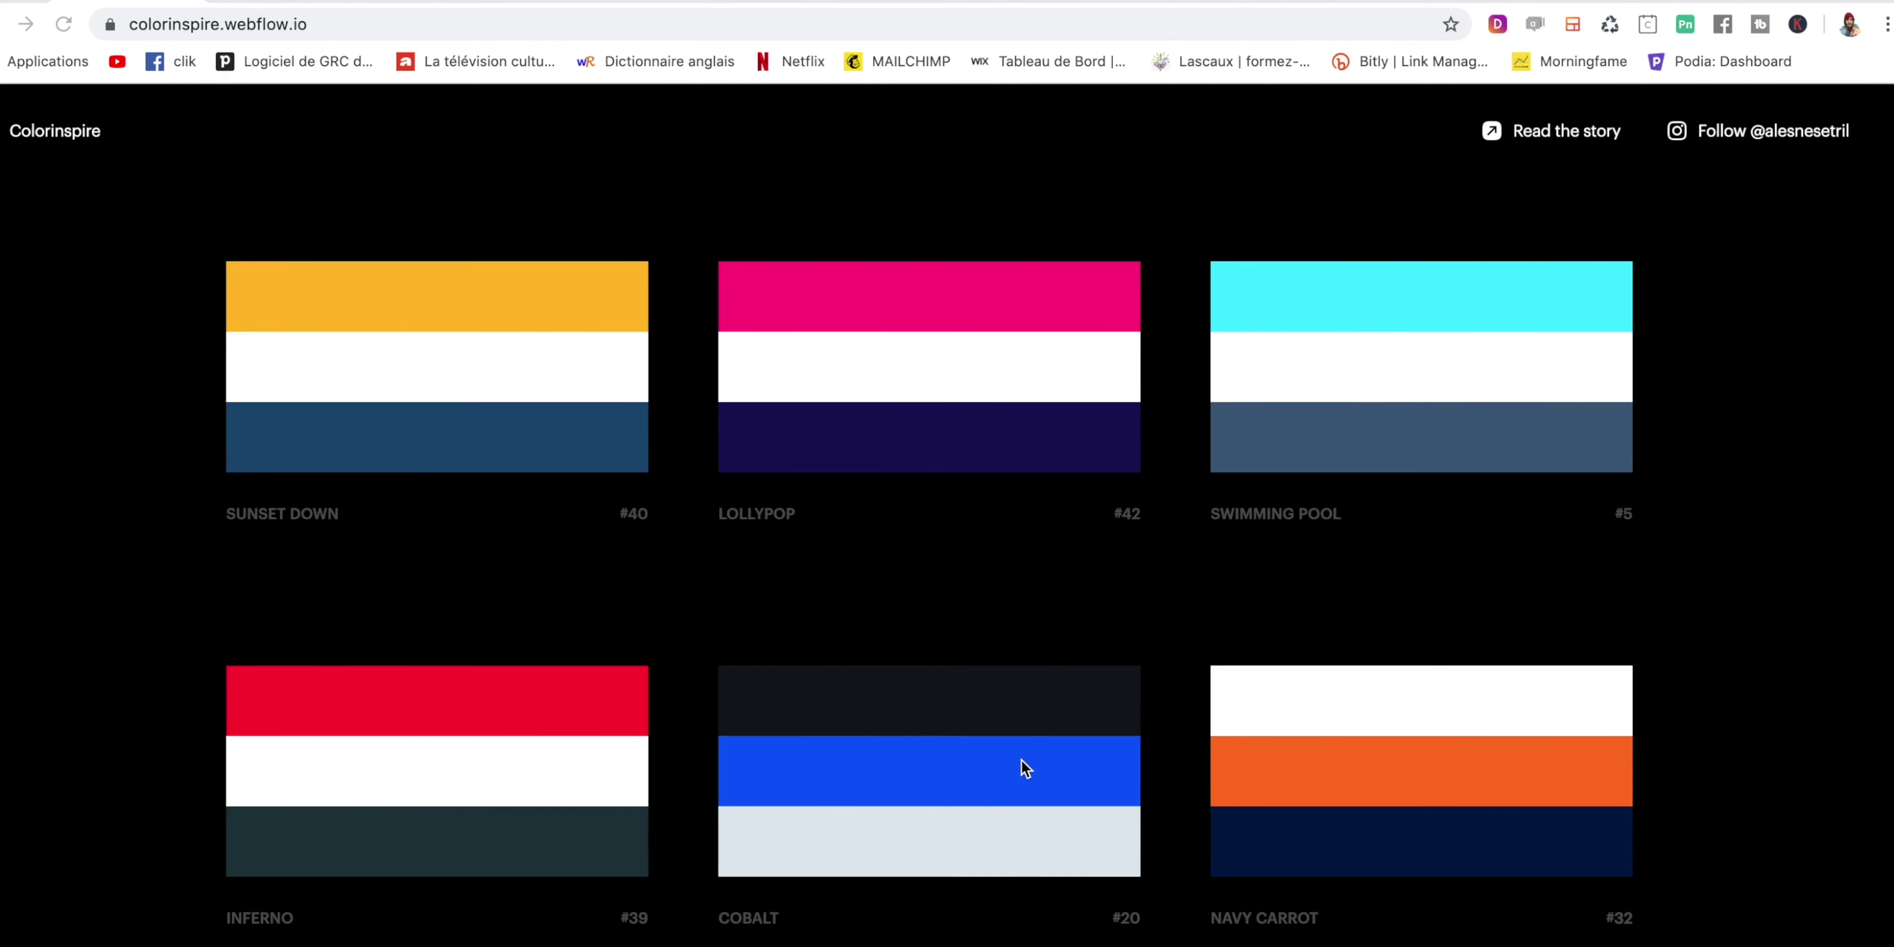
# Scroll down through Colorinspire's palettes, then move on to the Material Color Tool page.
pyautogui.scroll(-4, 935, 691)
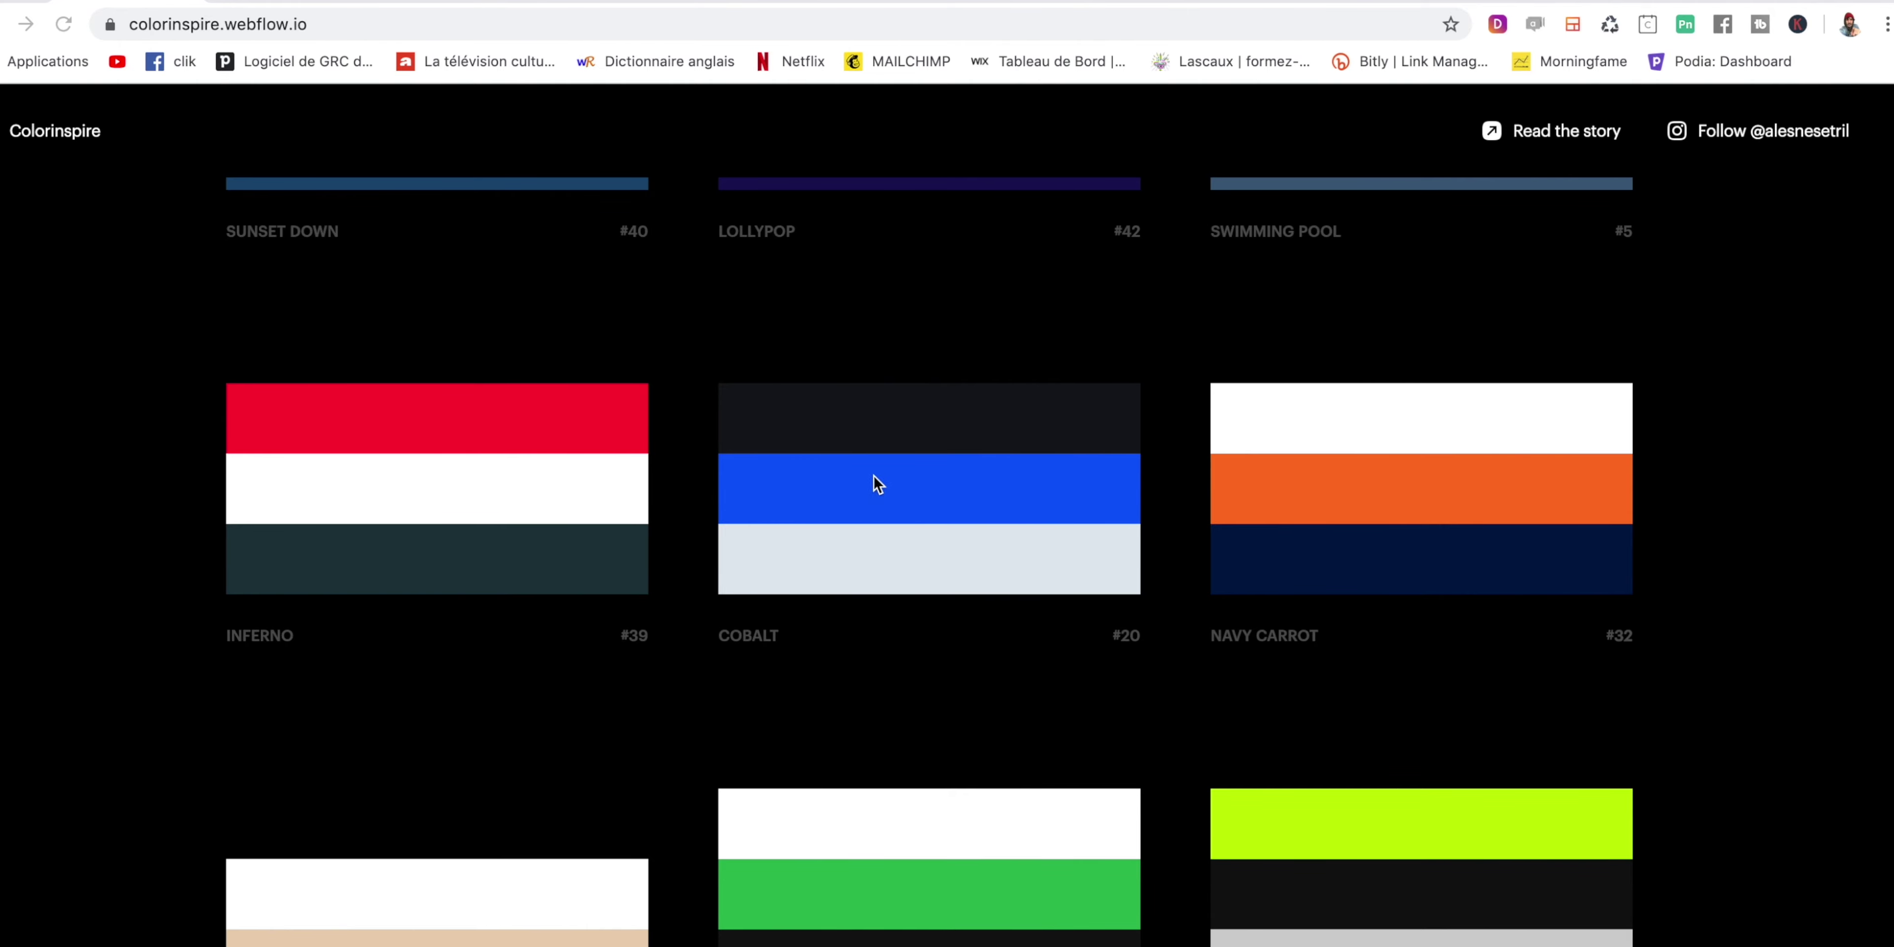
pyautogui.scroll(-1, 576, 482)
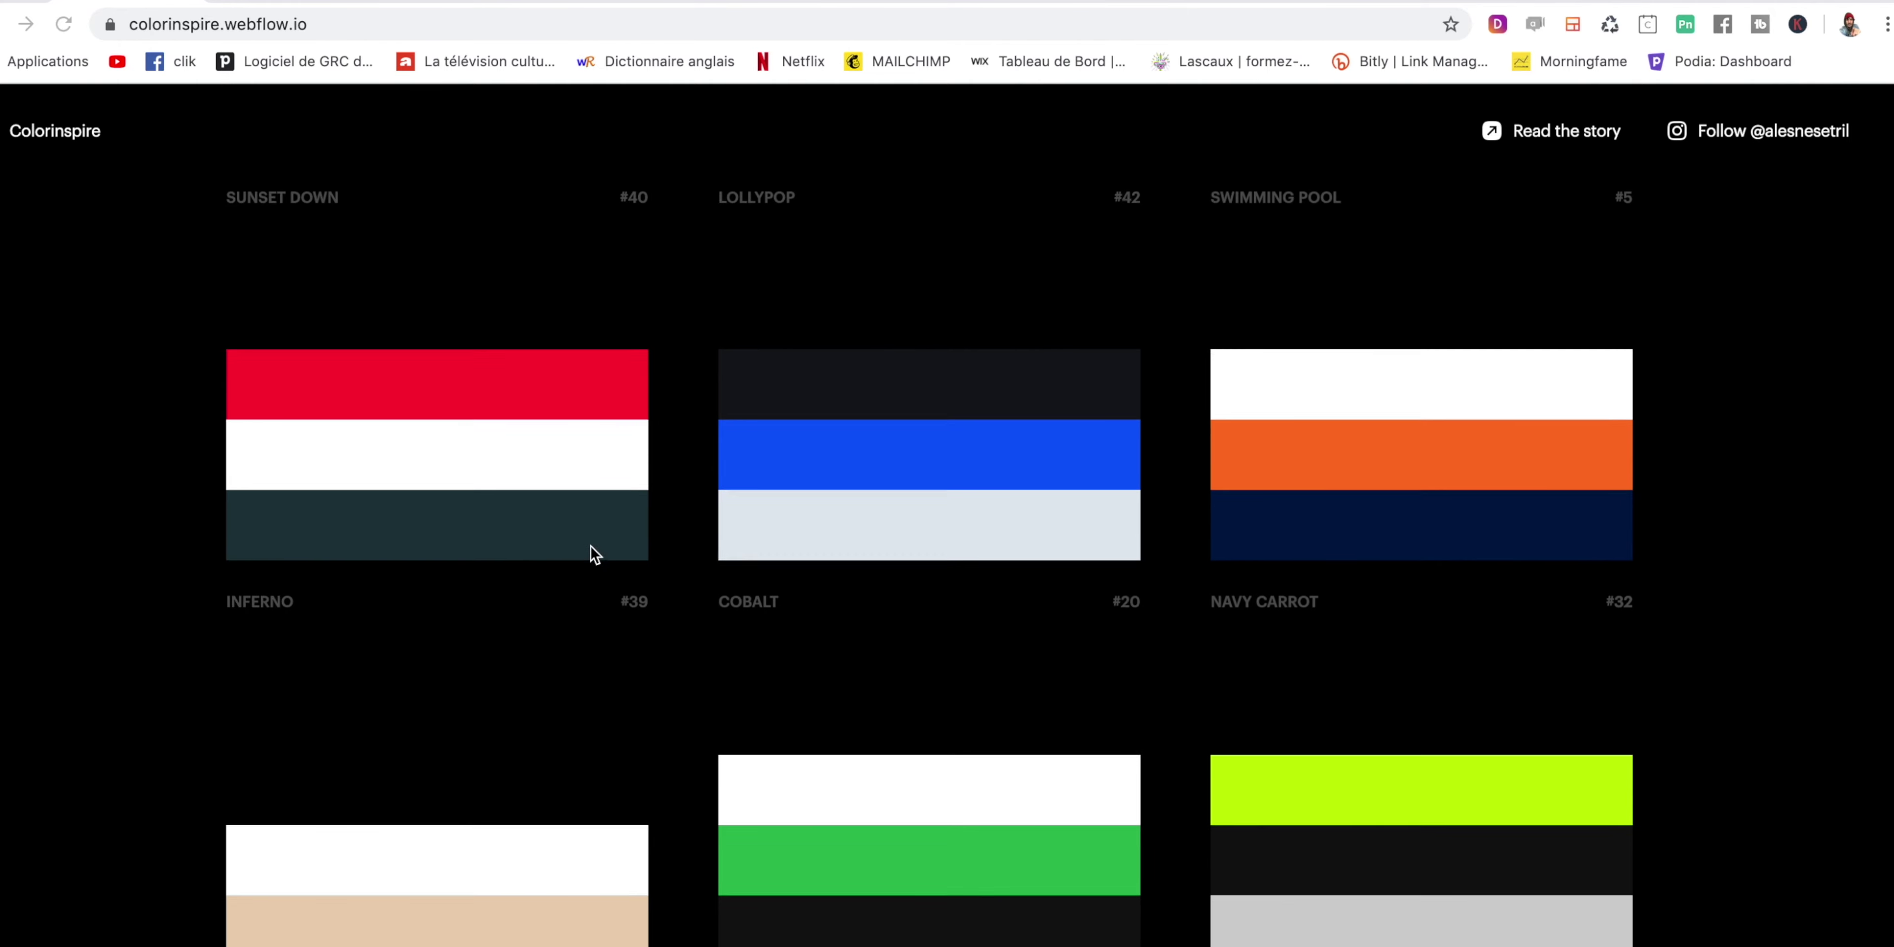
pyautogui.scroll(-10, 774, 698)
pyautogui.scroll(-5, 776, 697)
pyautogui.scroll(-5, 775, 697)
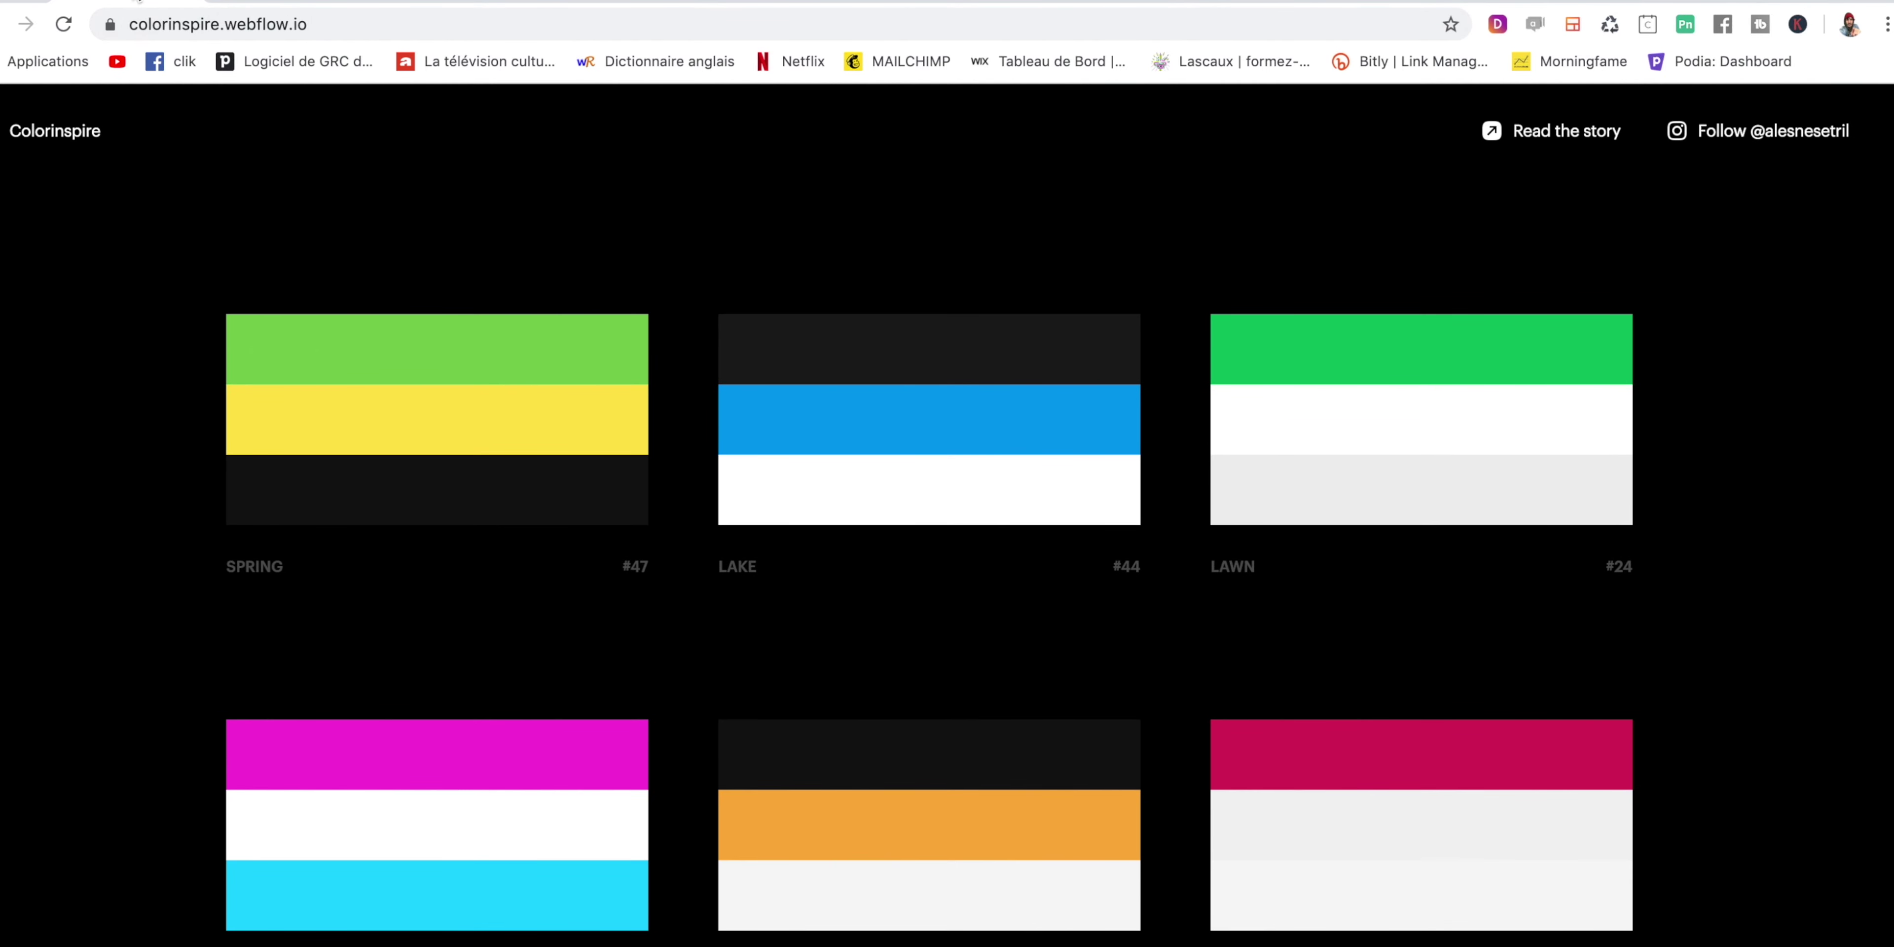
pyautogui.click(244, 2)
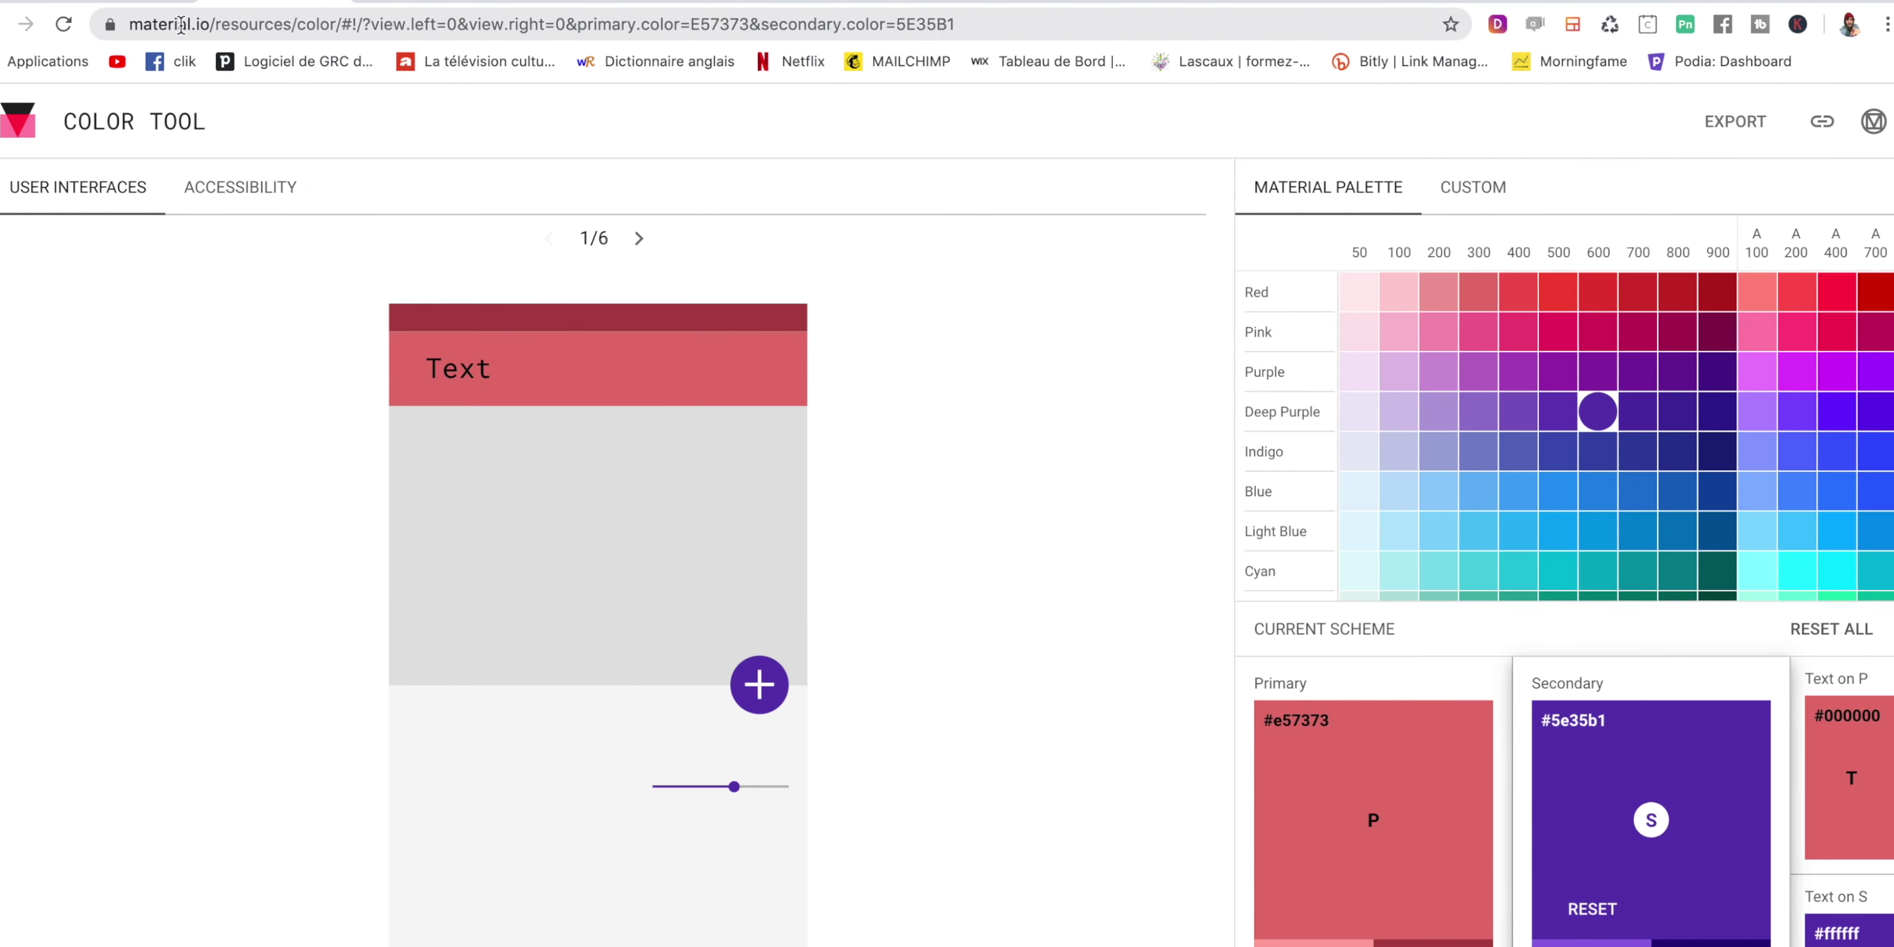
# Set primary to Red 700 (#d32f2f) and secondary to Blue 600 (#1e88e5), trying Indigo A400 text-on-primary.
pyautogui.click(179, 65)
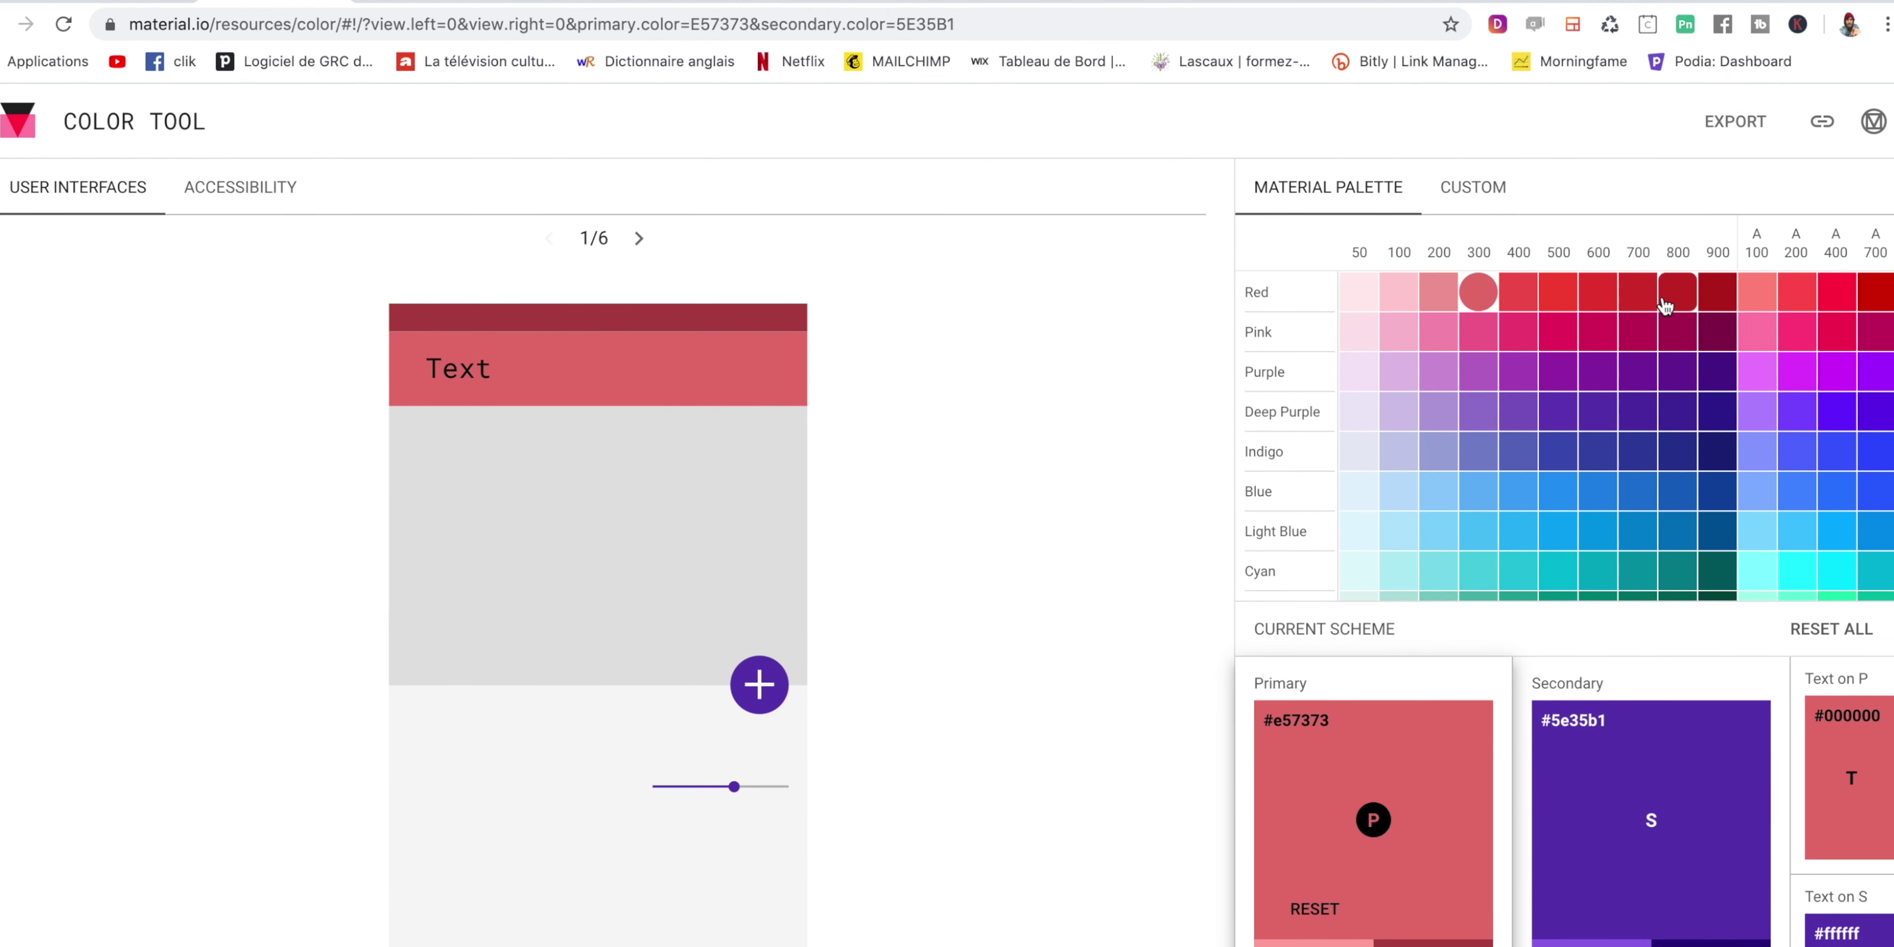
pyautogui.click(1646, 298)
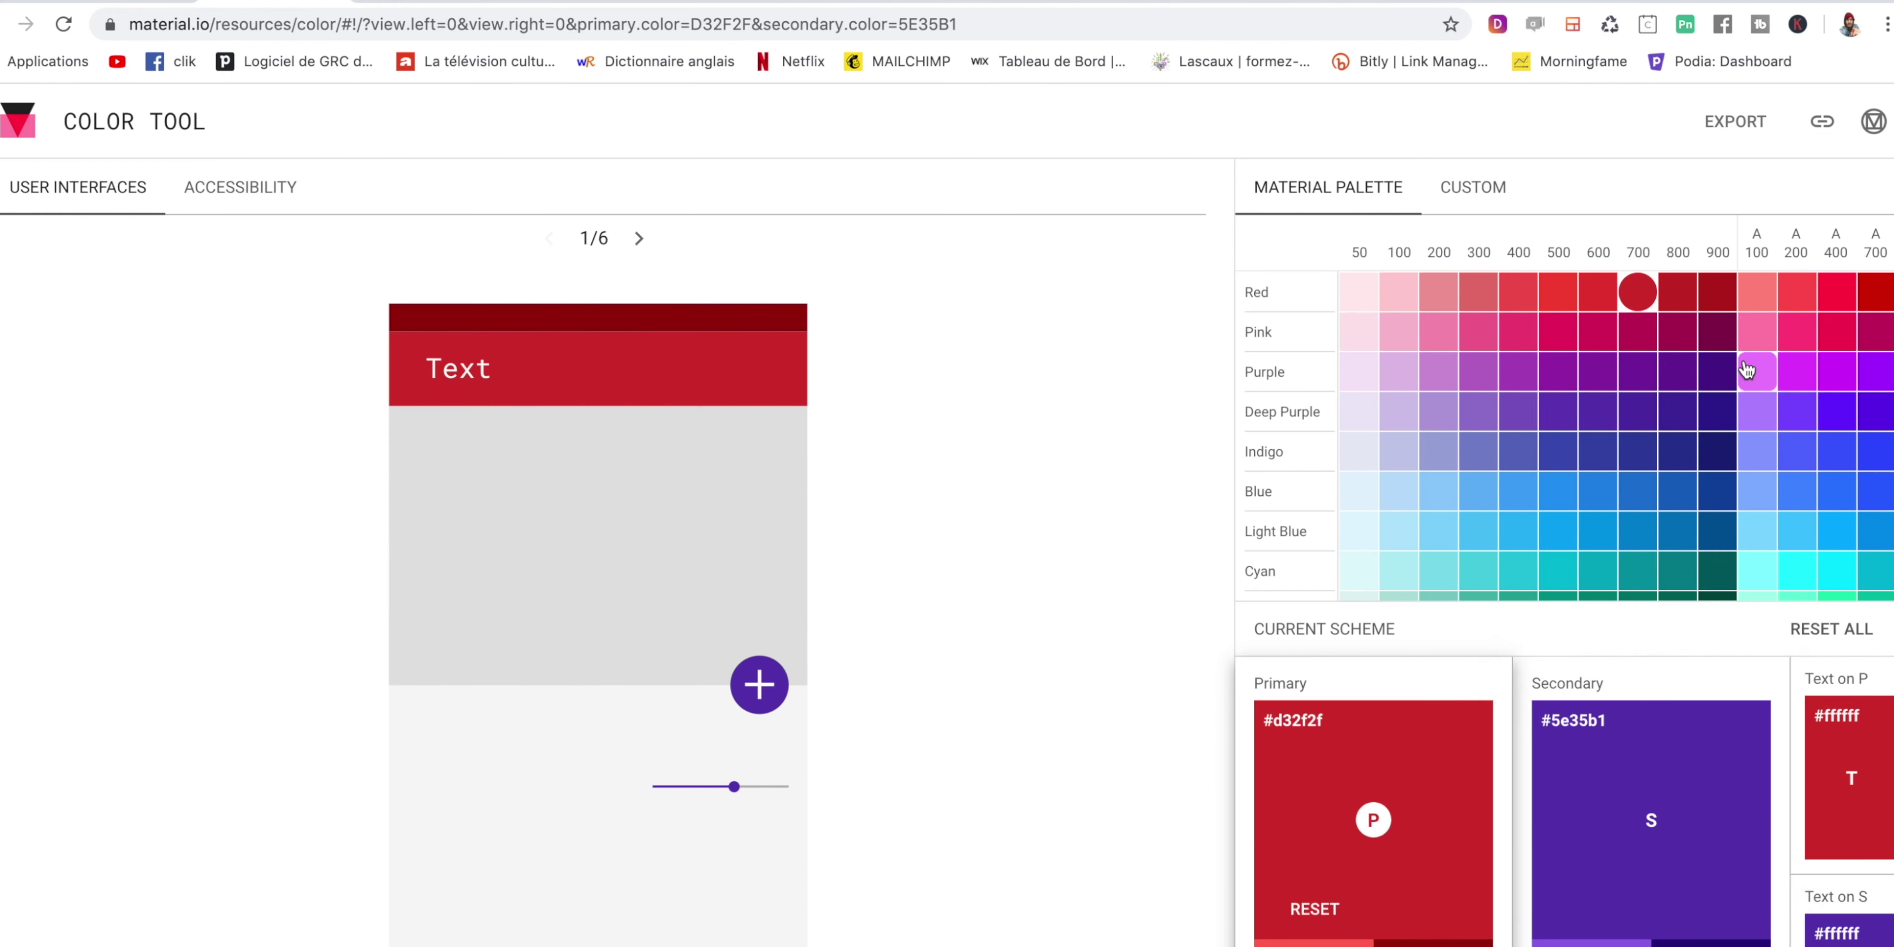
pyautogui.click(1597, 371)
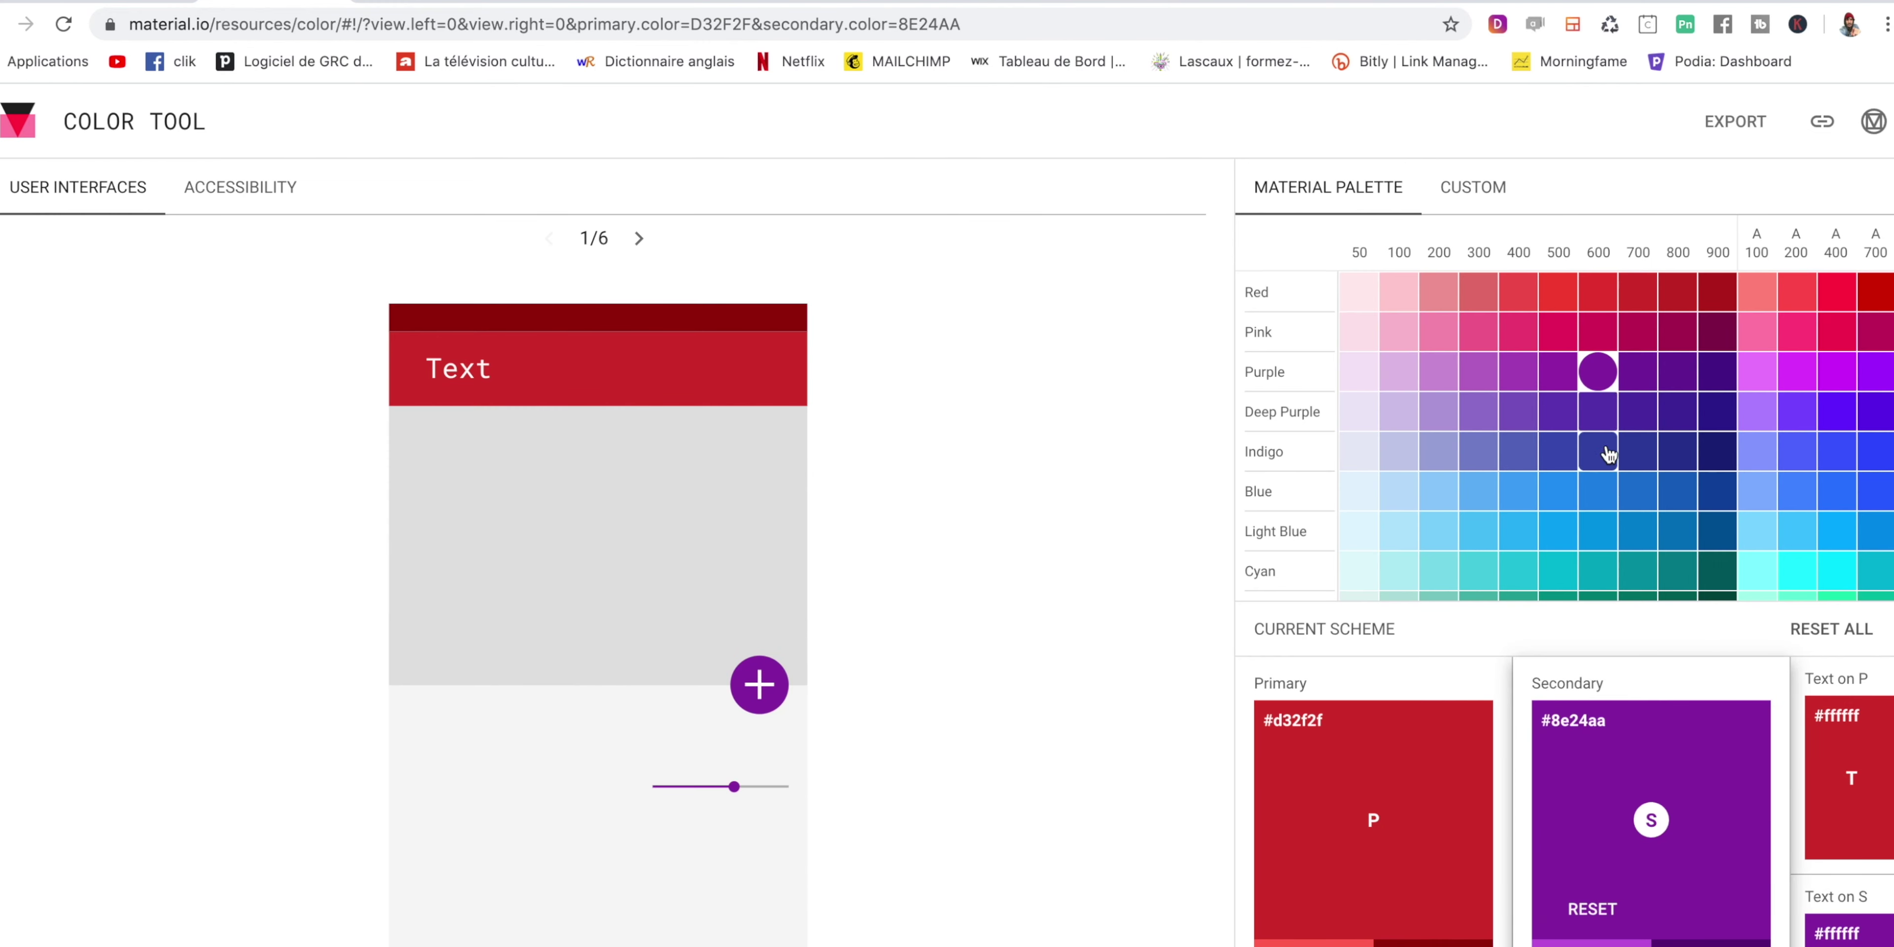
pyautogui.click(1598, 494)
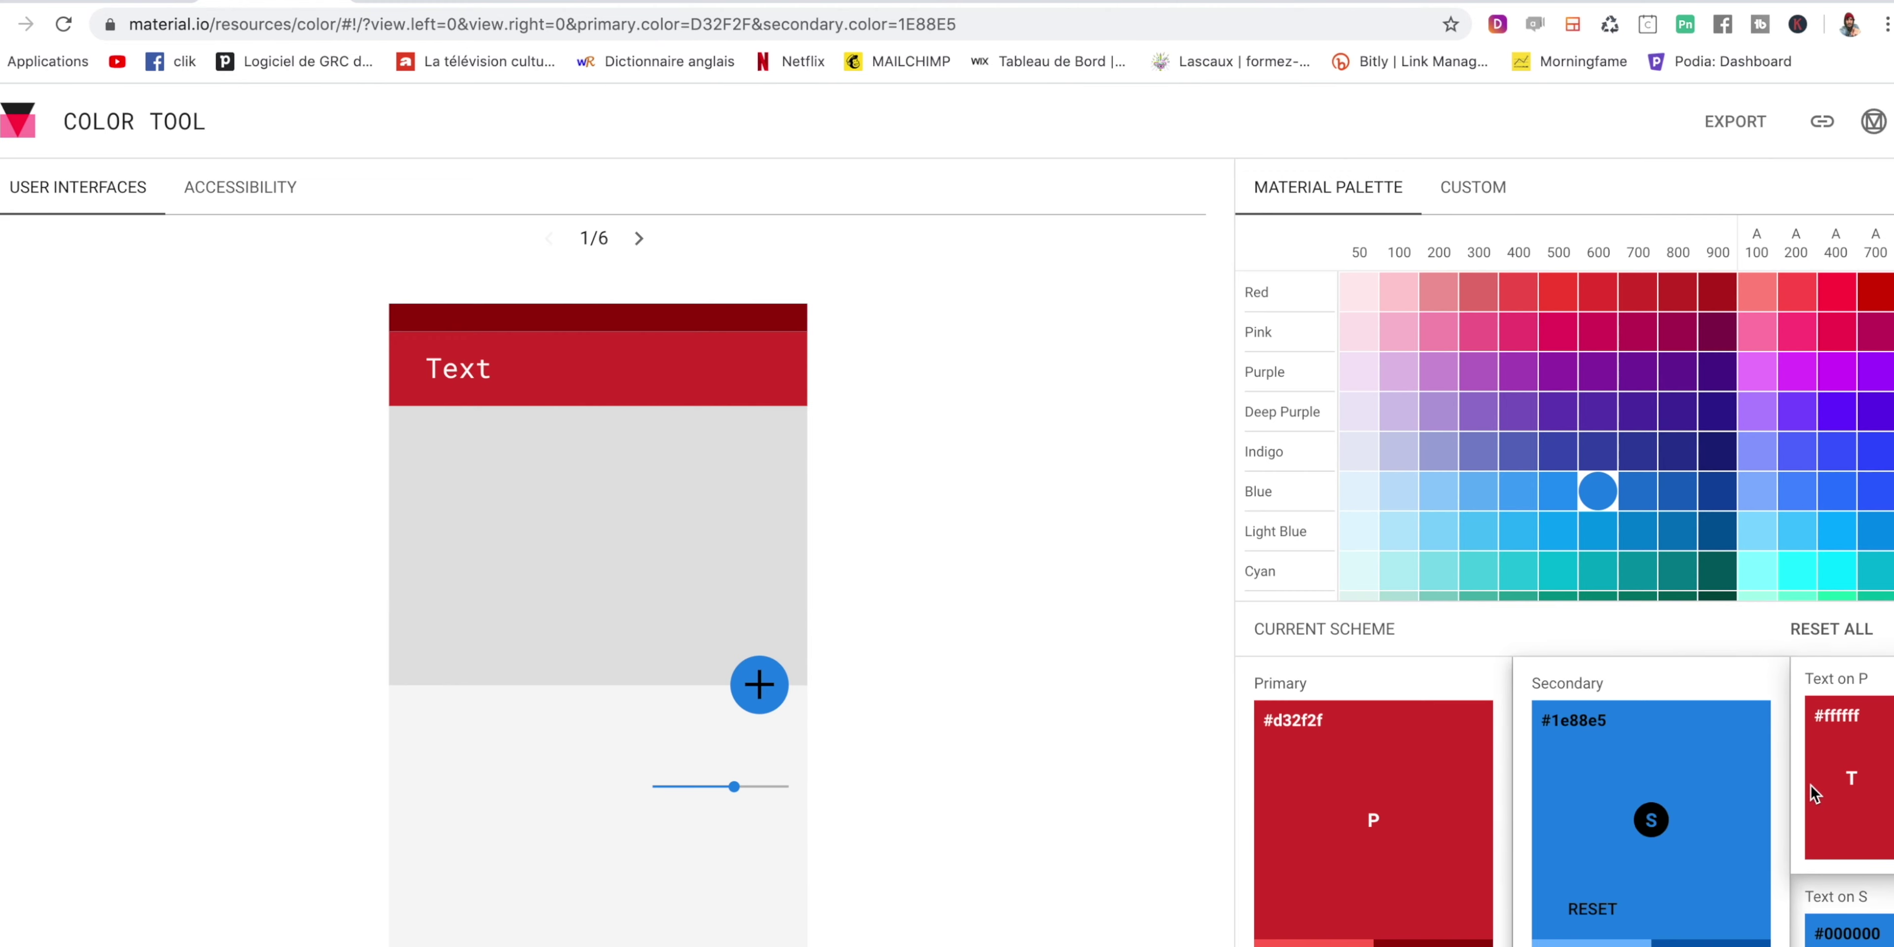
pyautogui.click(1856, 711)
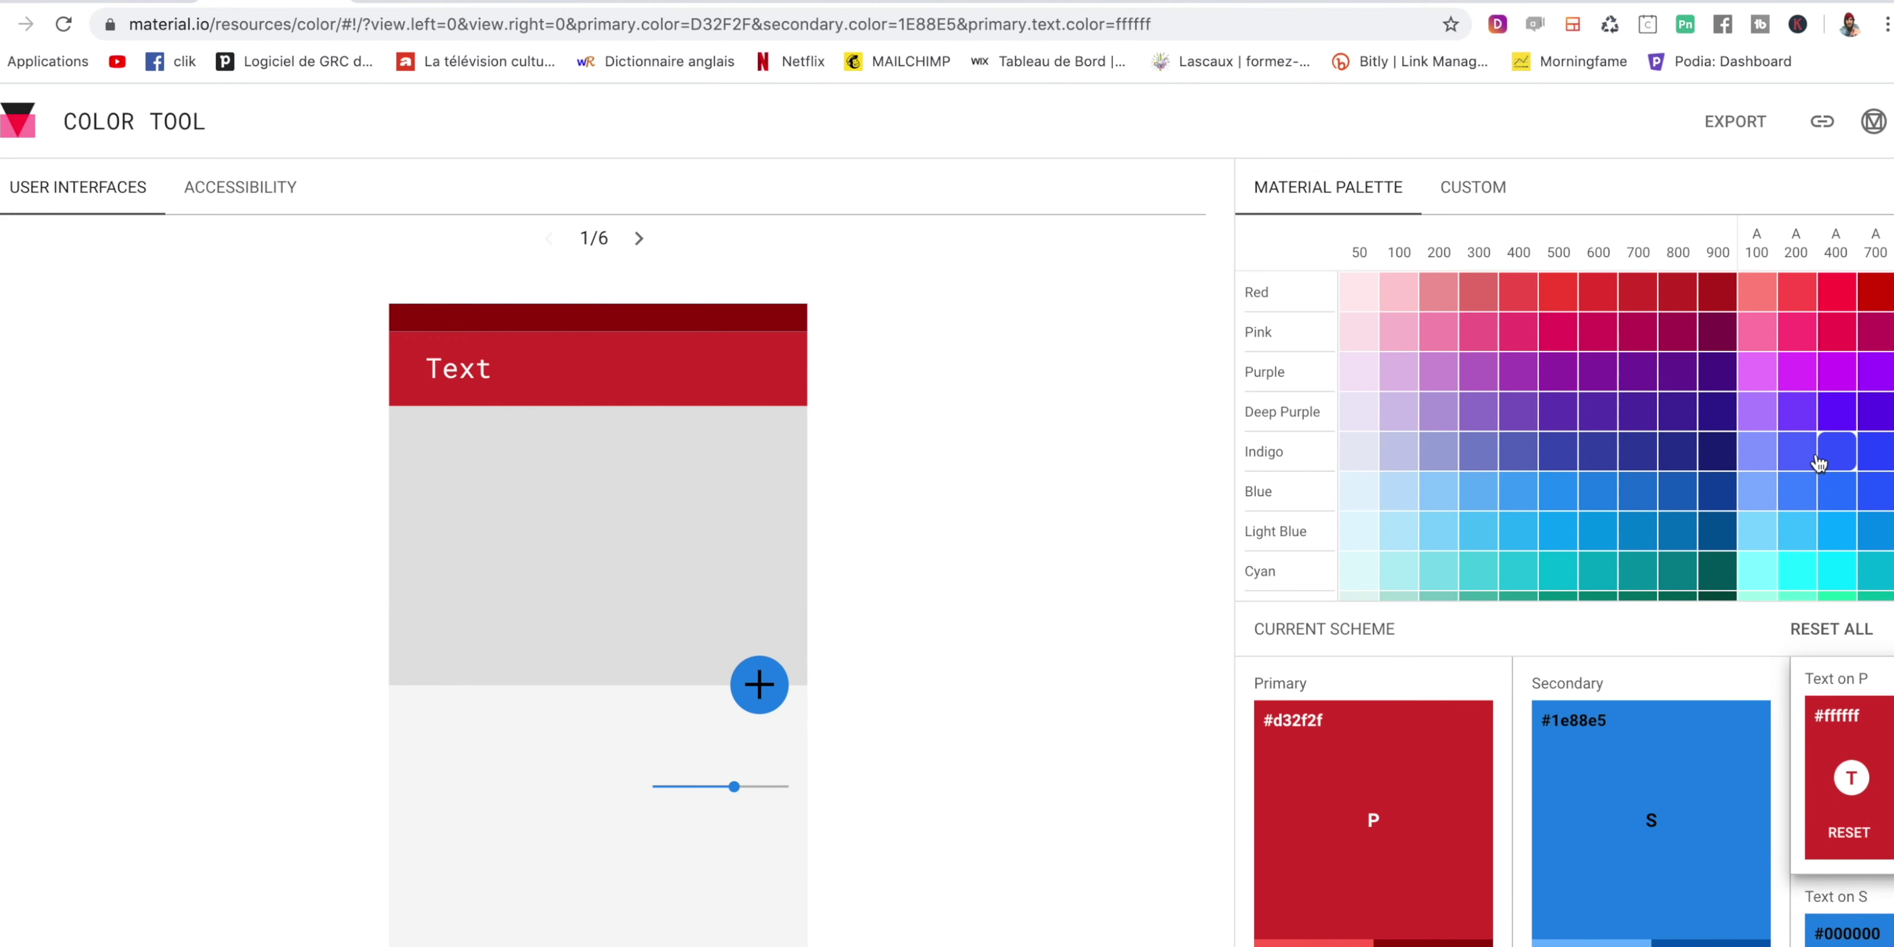
pyautogui.click(1836, 452)
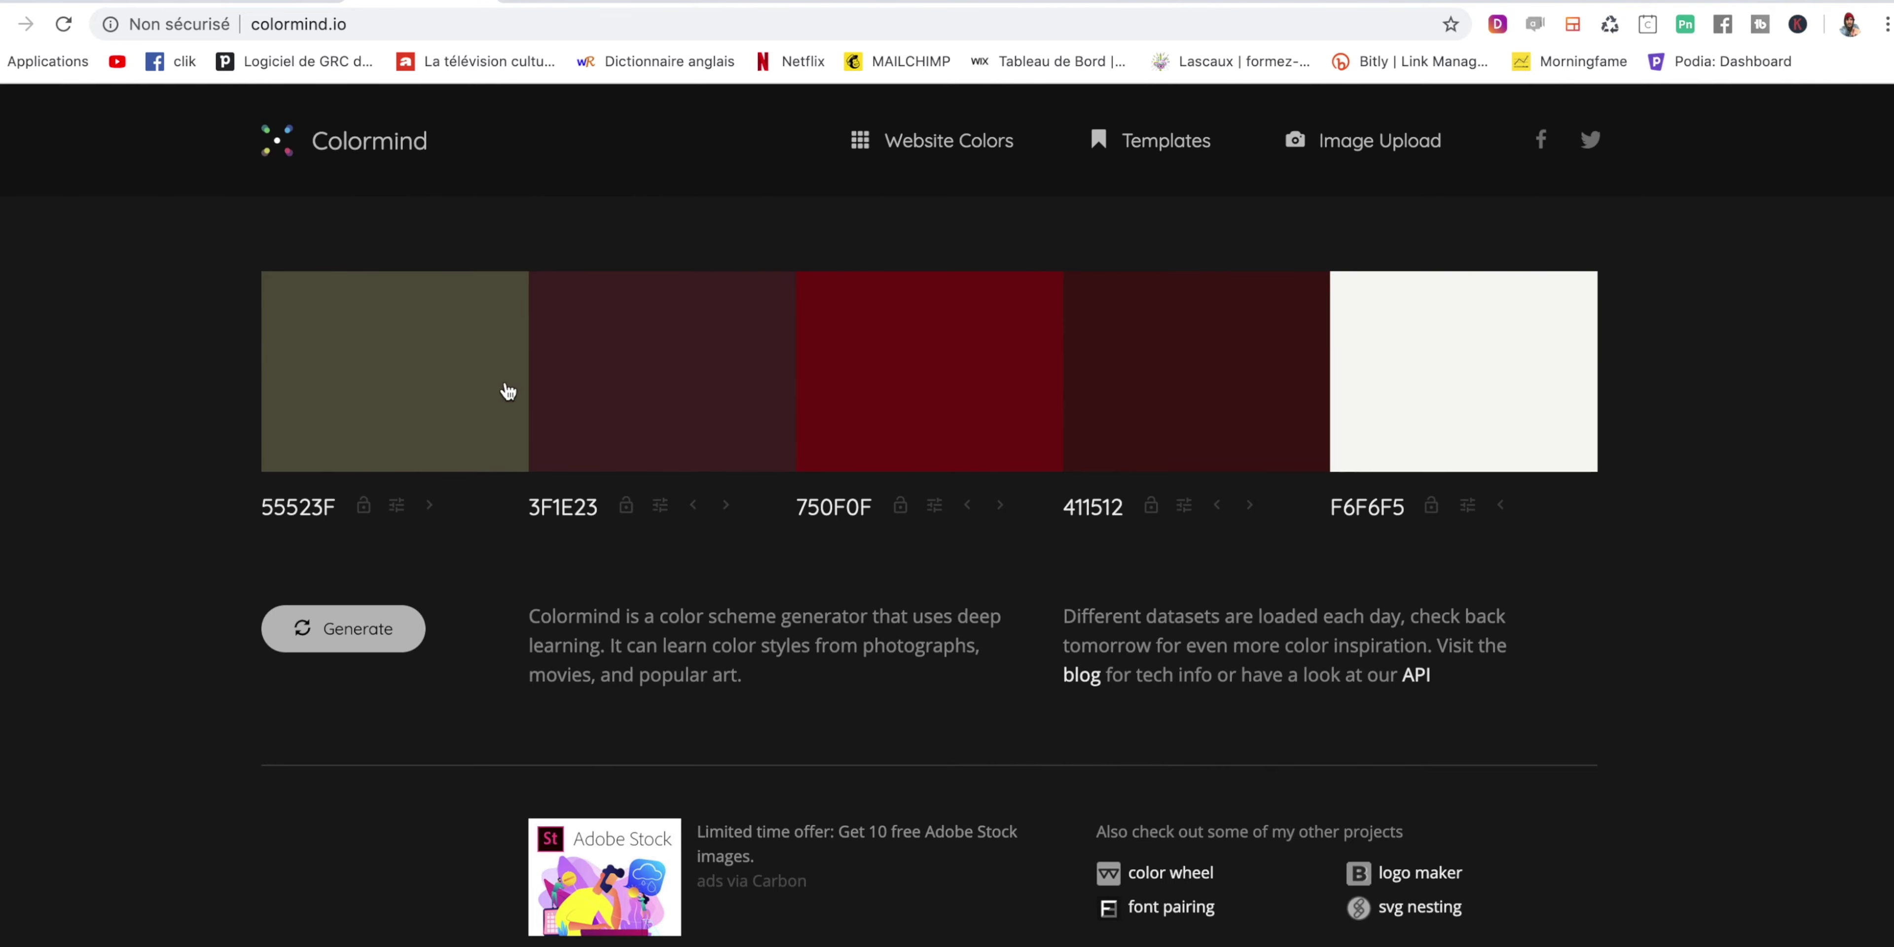
# Generate a couple of new five-colour palettes in Colormind.
pyautogui.scroll(-3, 573, 573)
pyautogui.scroll(-5, 573, 570)
pyautogui.scroll(10, 572, 559)
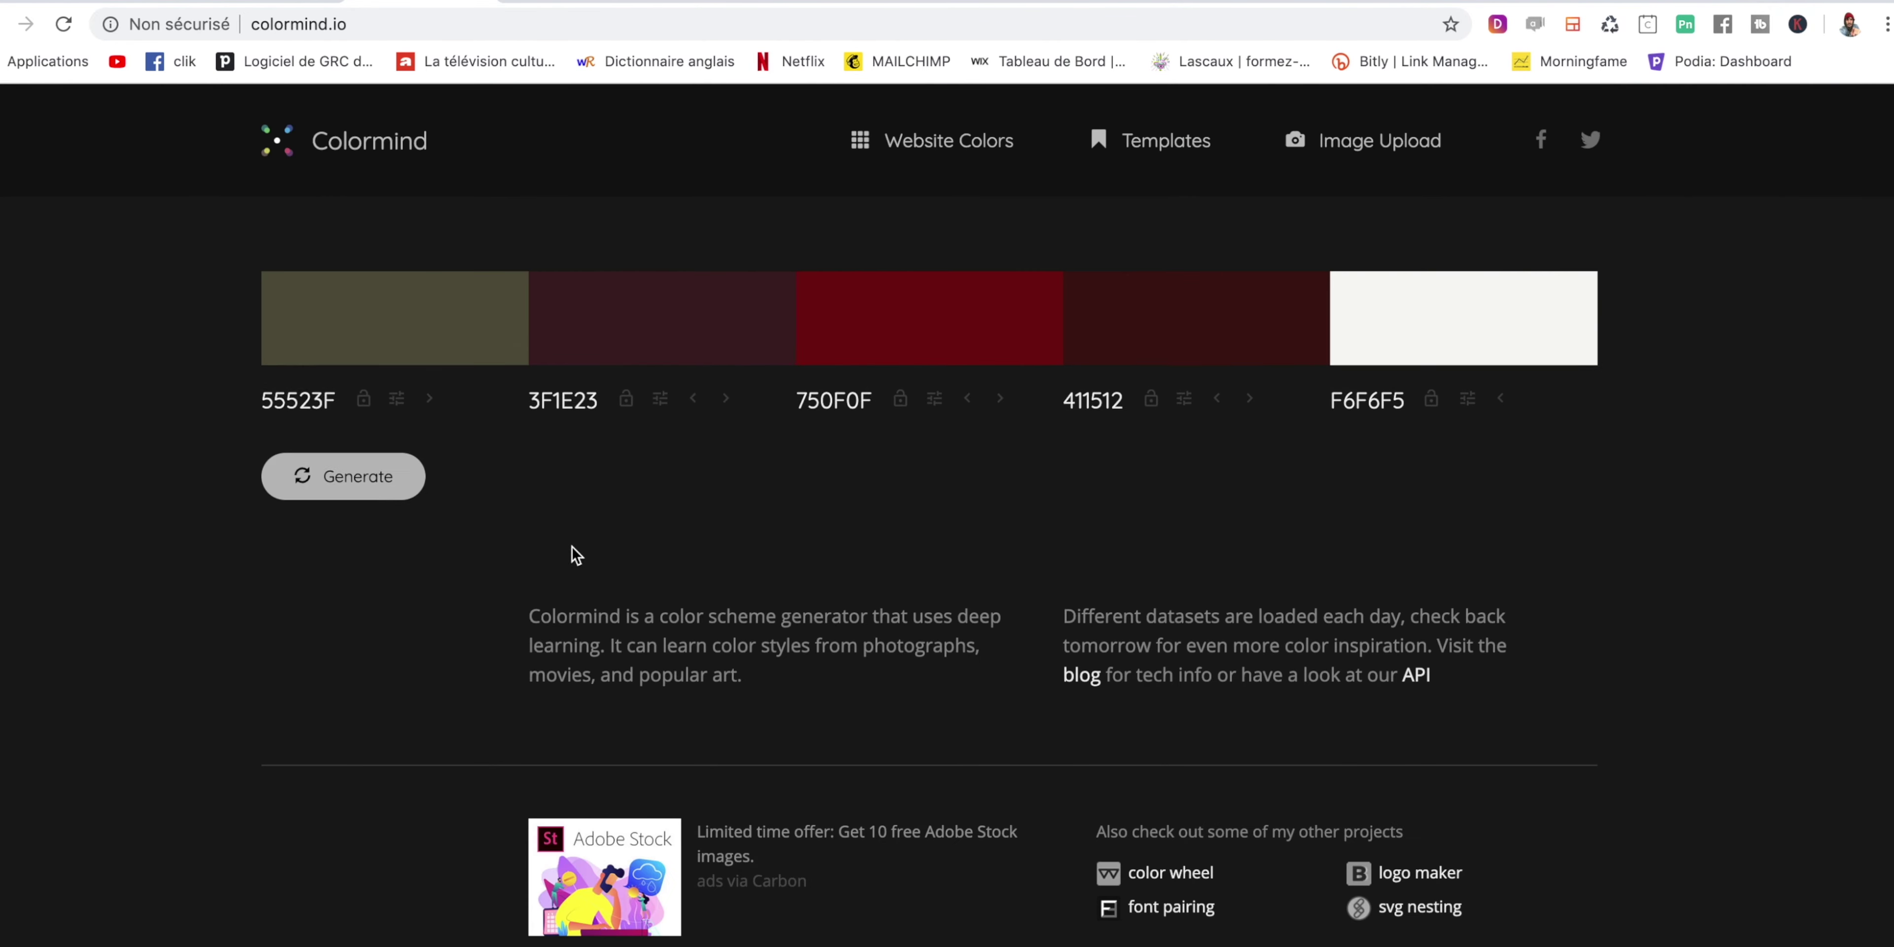
pyautogui.click(368, 629)
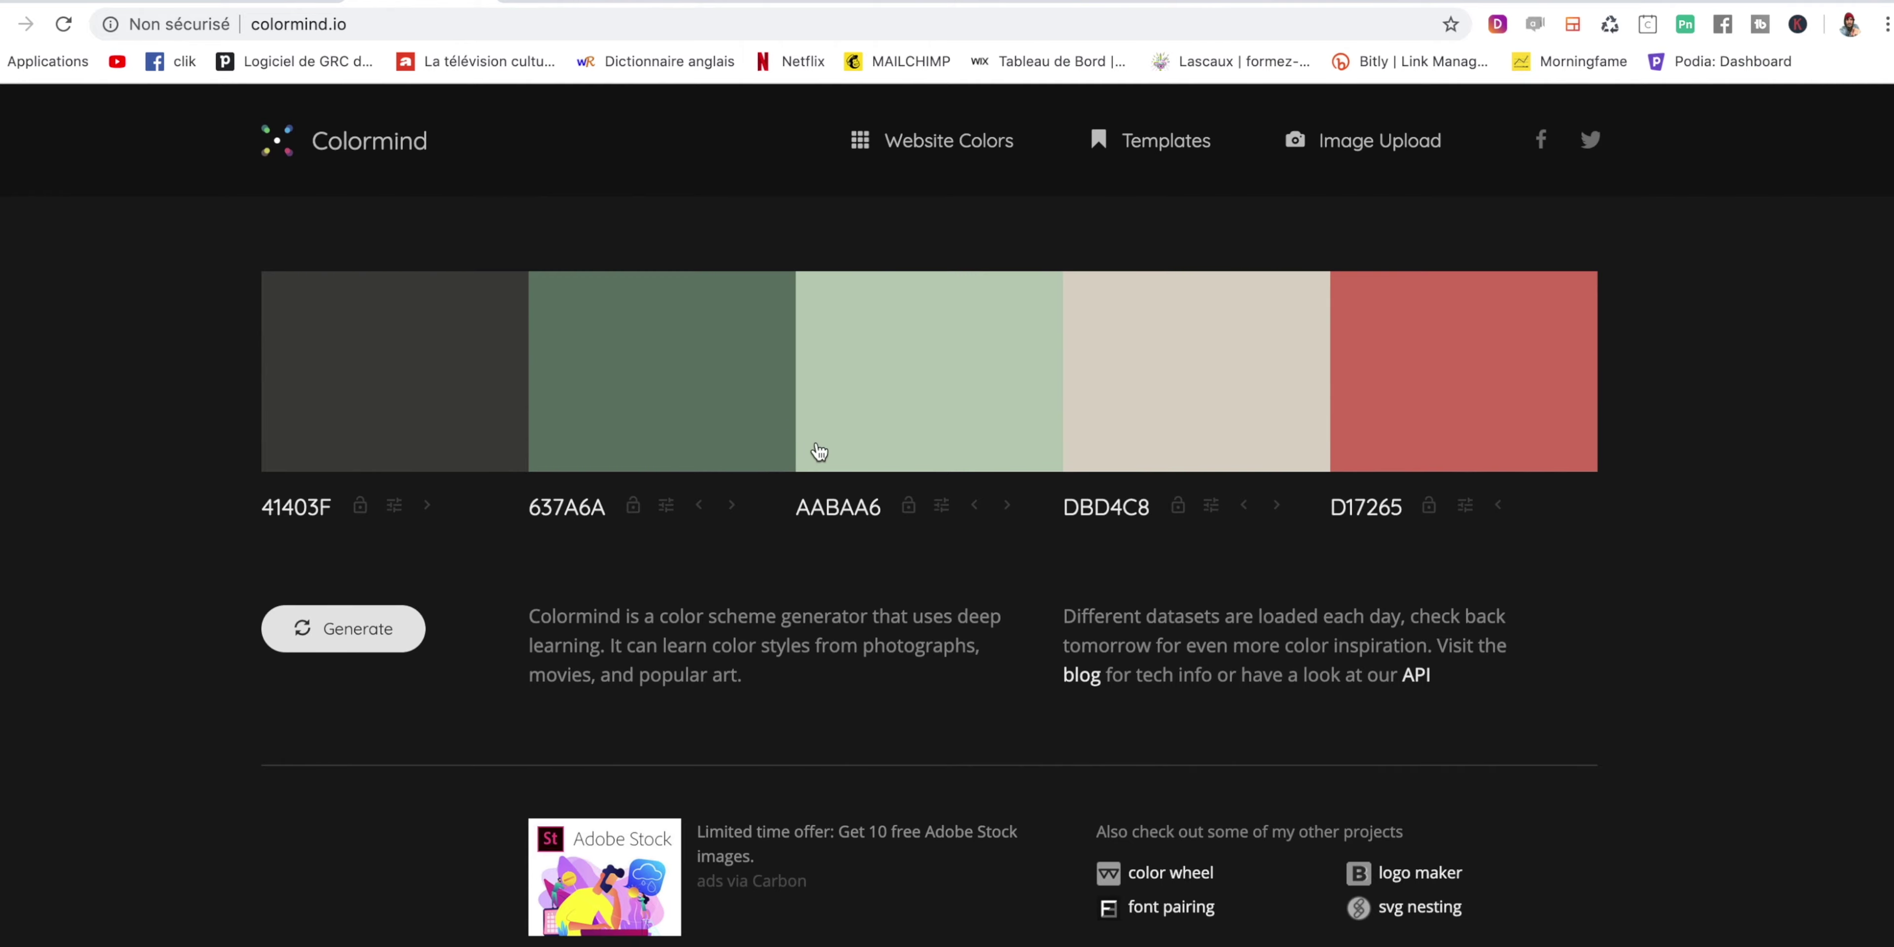
pyautogui.click(400, 626)
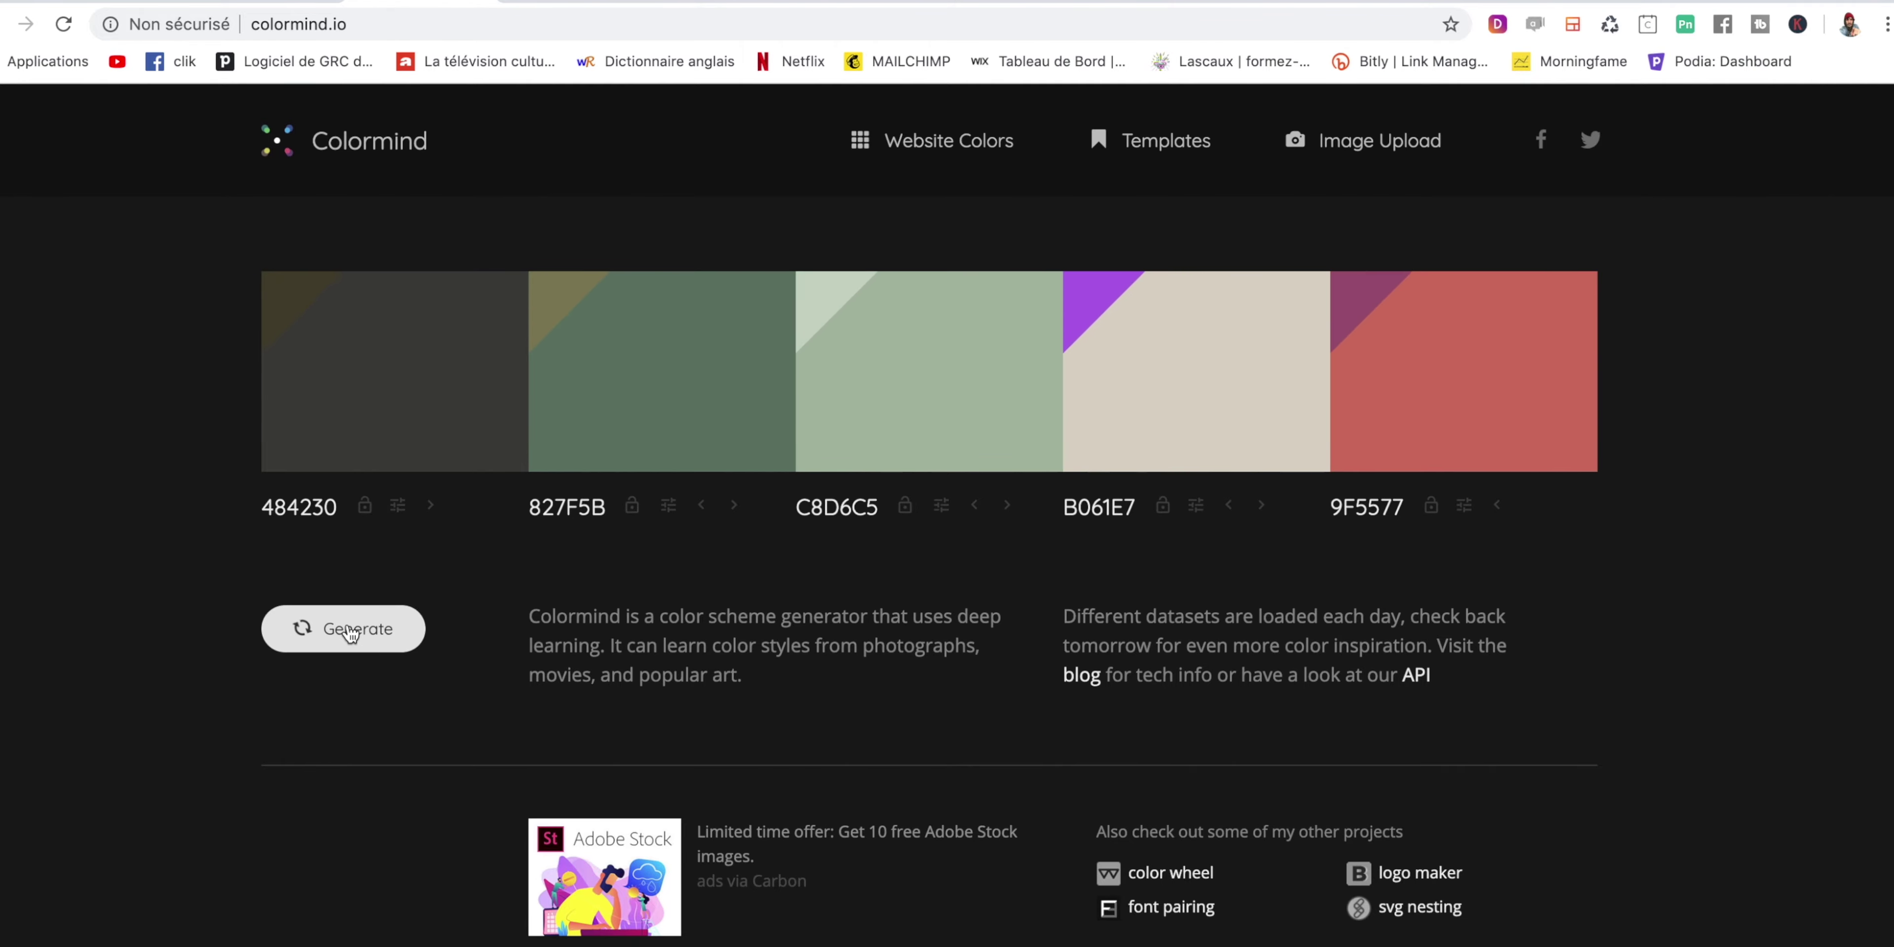
# Generate further website palettes, reaching F4F6F6, E9AF18, F3C784, C16250, 4C4647.
pyautogui.scroll(-3, 746, 585)
pyautogui.scroll(-5, 746, 588)
pyautogui.scroll(-5, 845, 706)
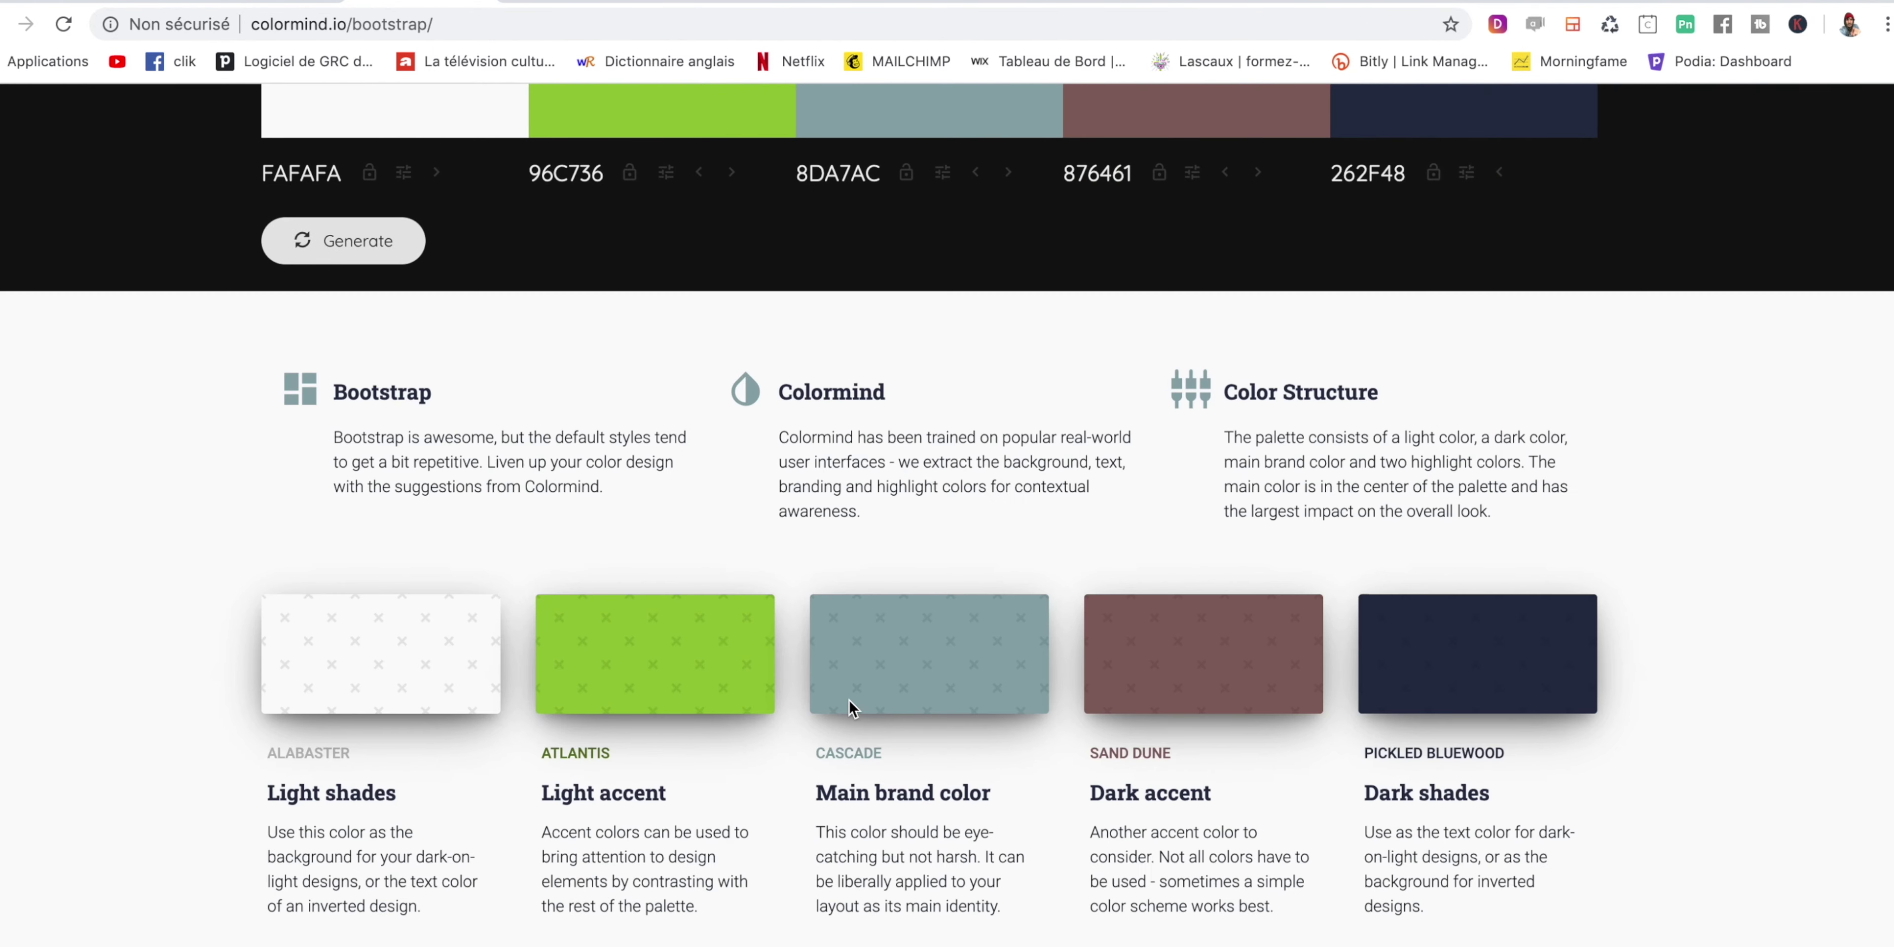
pyautogui.scroll(-5, 515, 702)
pyautogui.scroll(10, 475, 700)
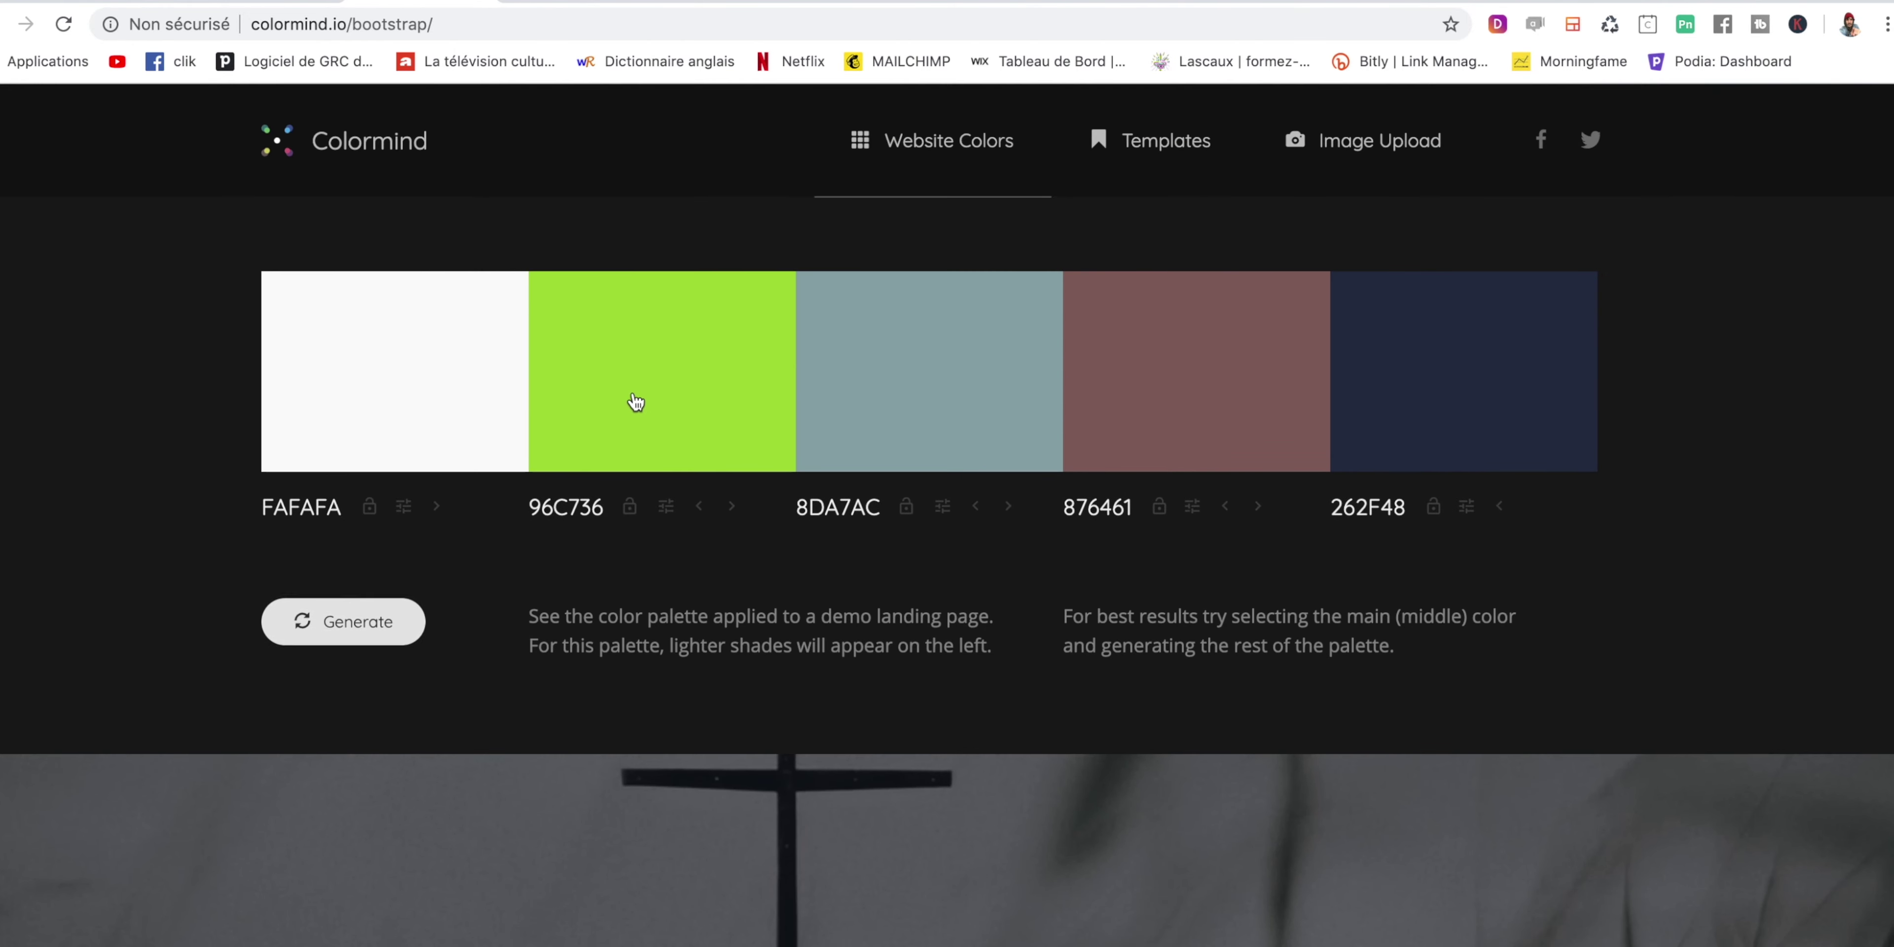
pyautogui.click(343, 629)
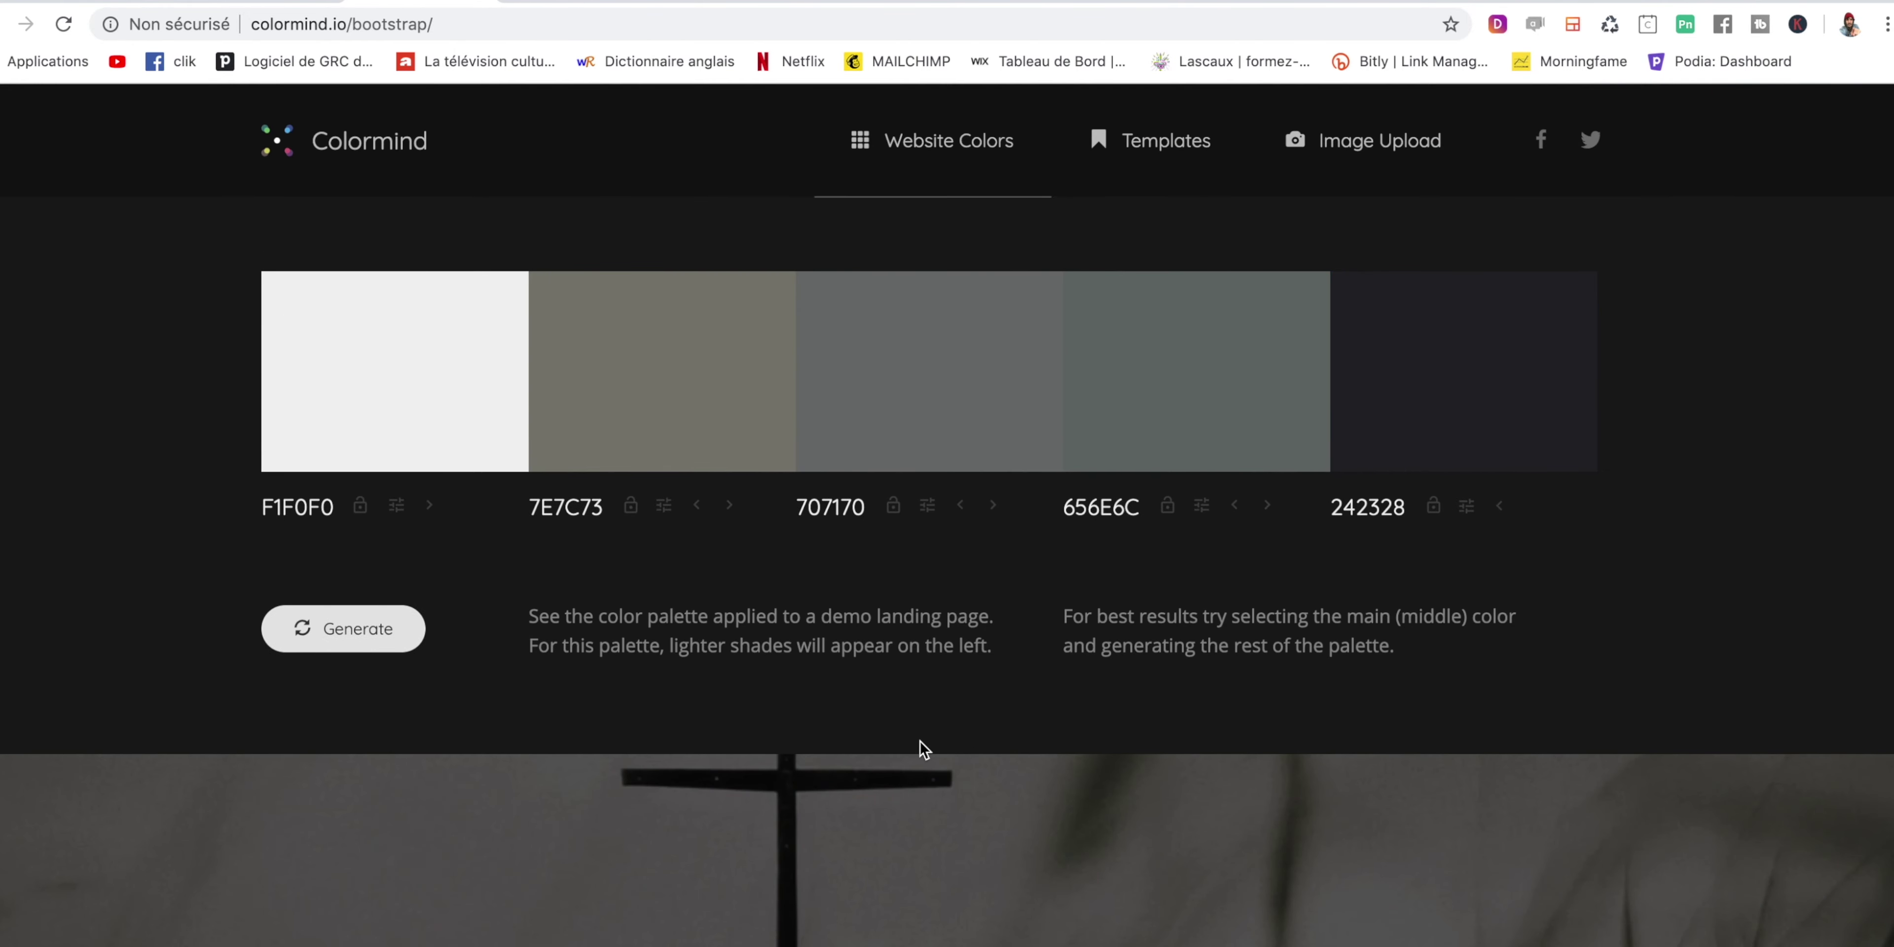
pyautogui.scroll(-4, 736, 713)
pyautogui.press('space')
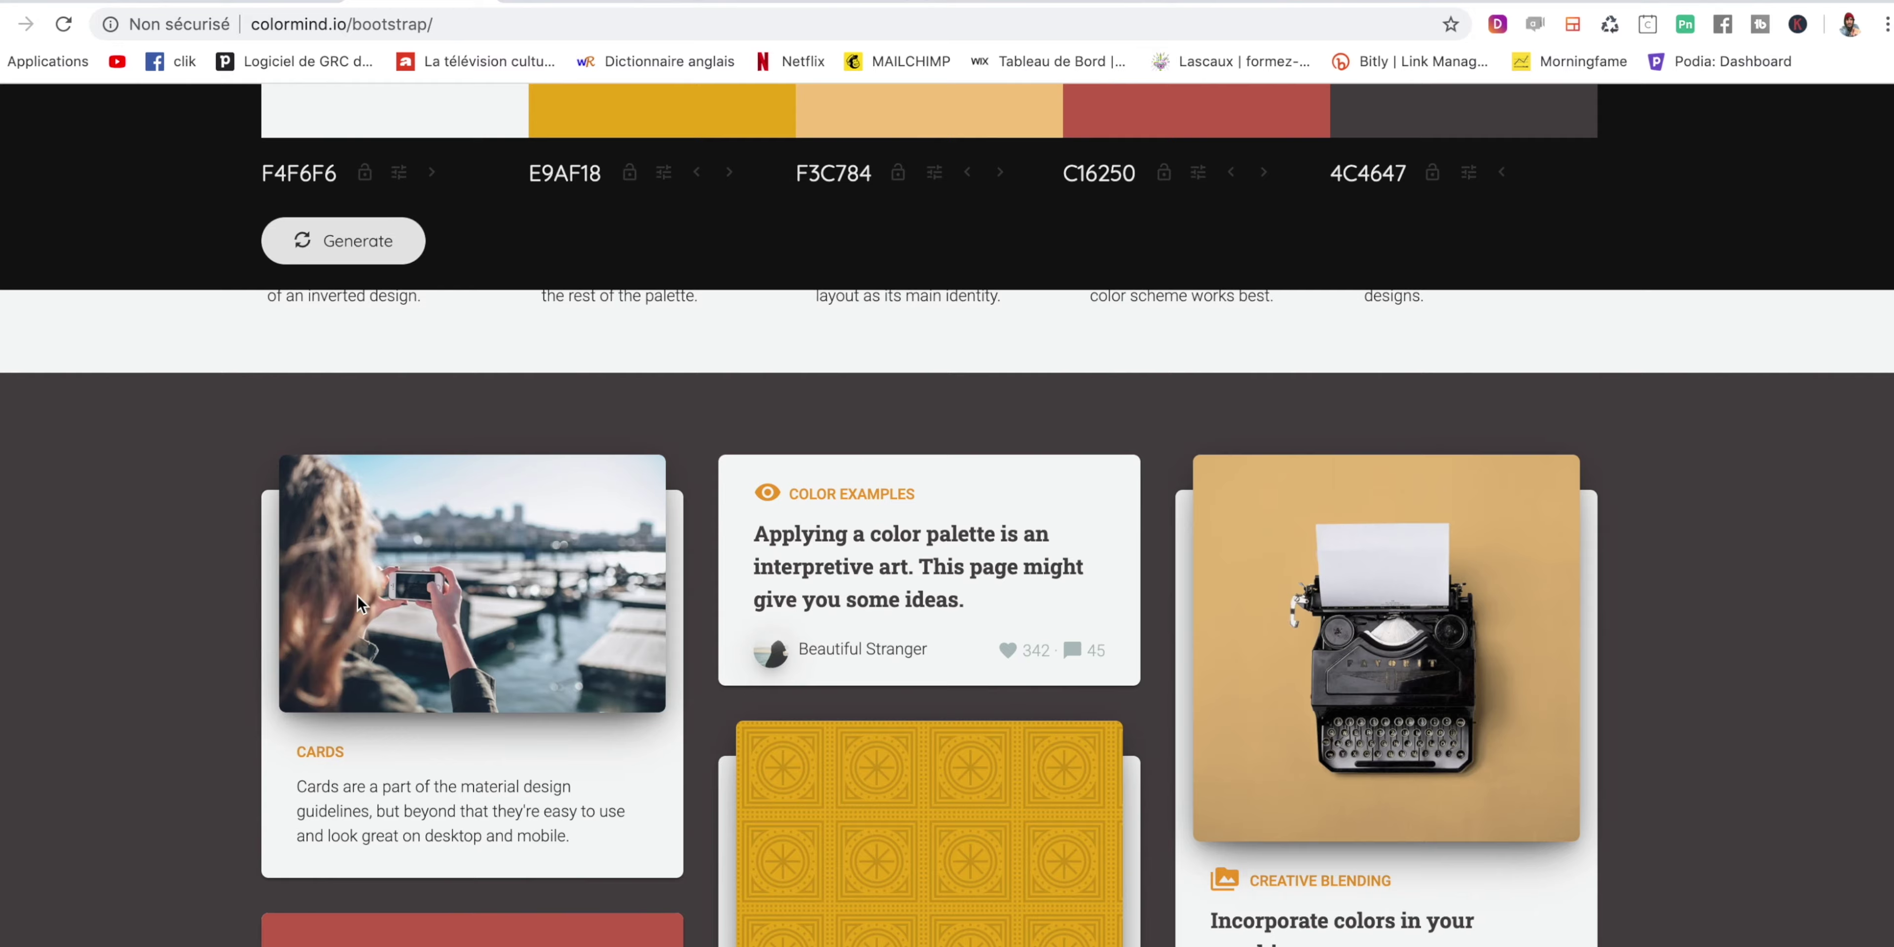
# Scroll through the website demo page to preview the generated palette.
pyautogui.scroll(-10, 294, 588)
pyautogui.scroll(-1, 231, 578)
pyautogui.scroll(-3, 230, 578)
pyautogui.scroll(-5, 231, 579)
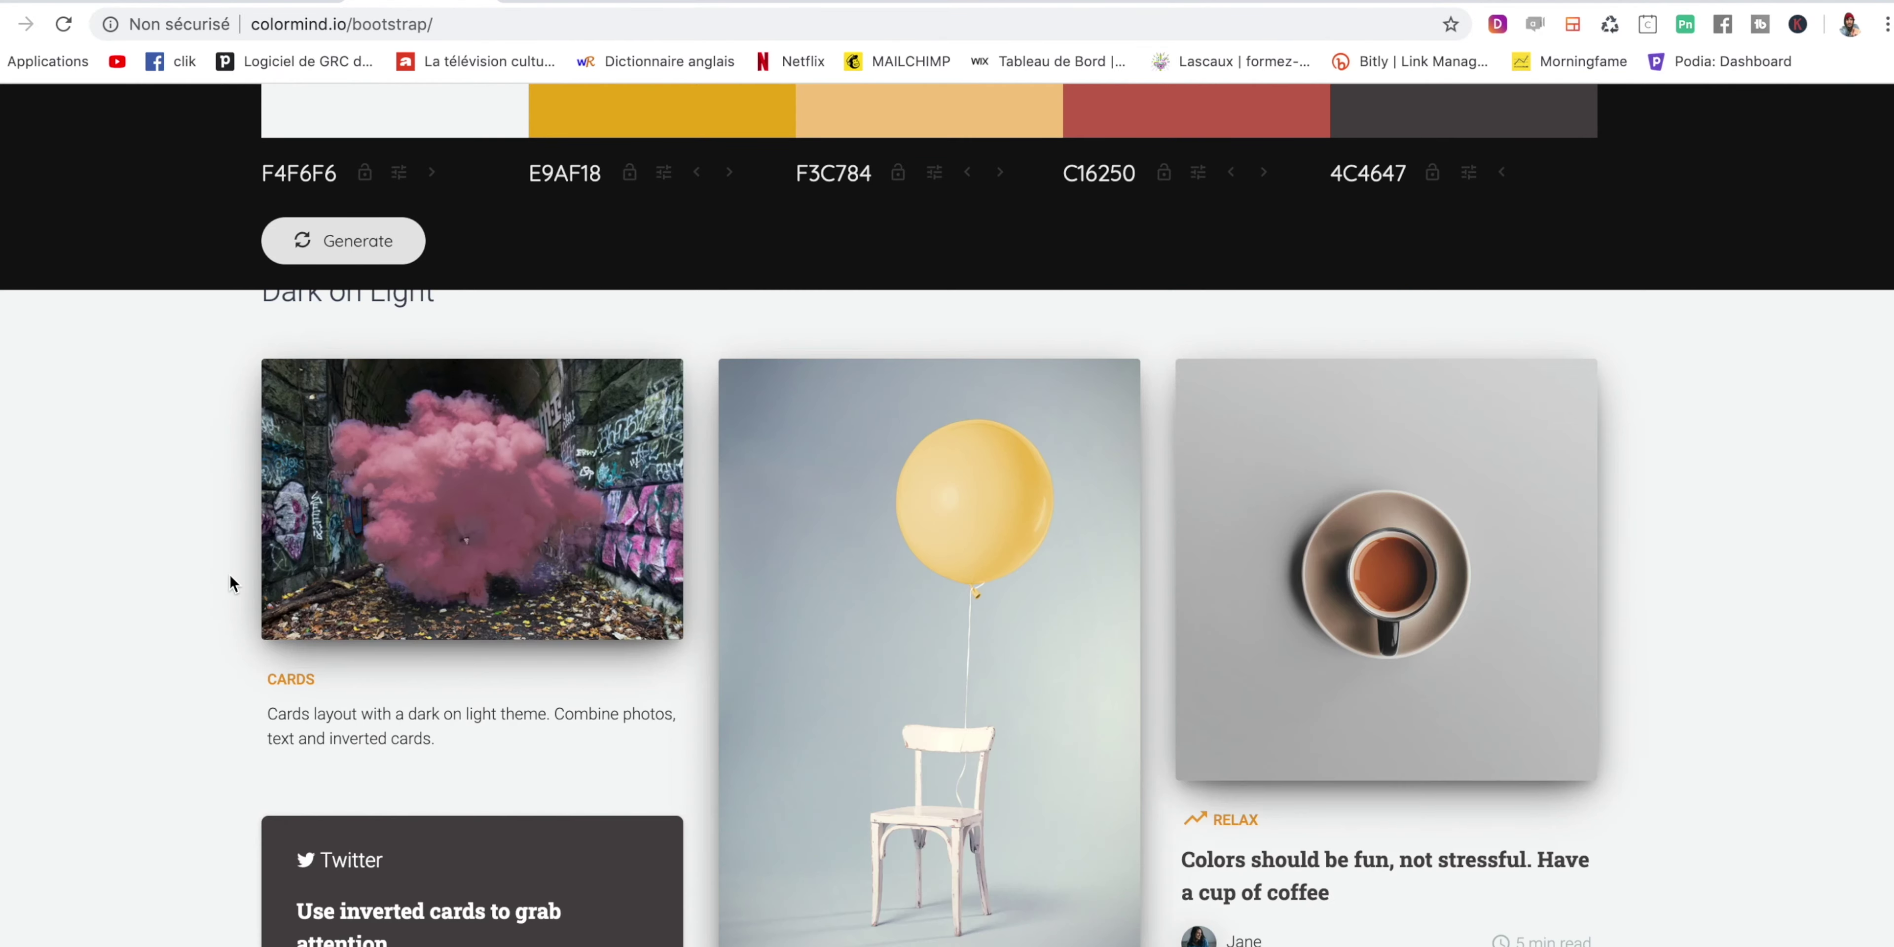
pyautogui.scroll(-5, 234, 571)
pyautogui.scroll(-8, 234, 571)
pyautogui.press('Home')
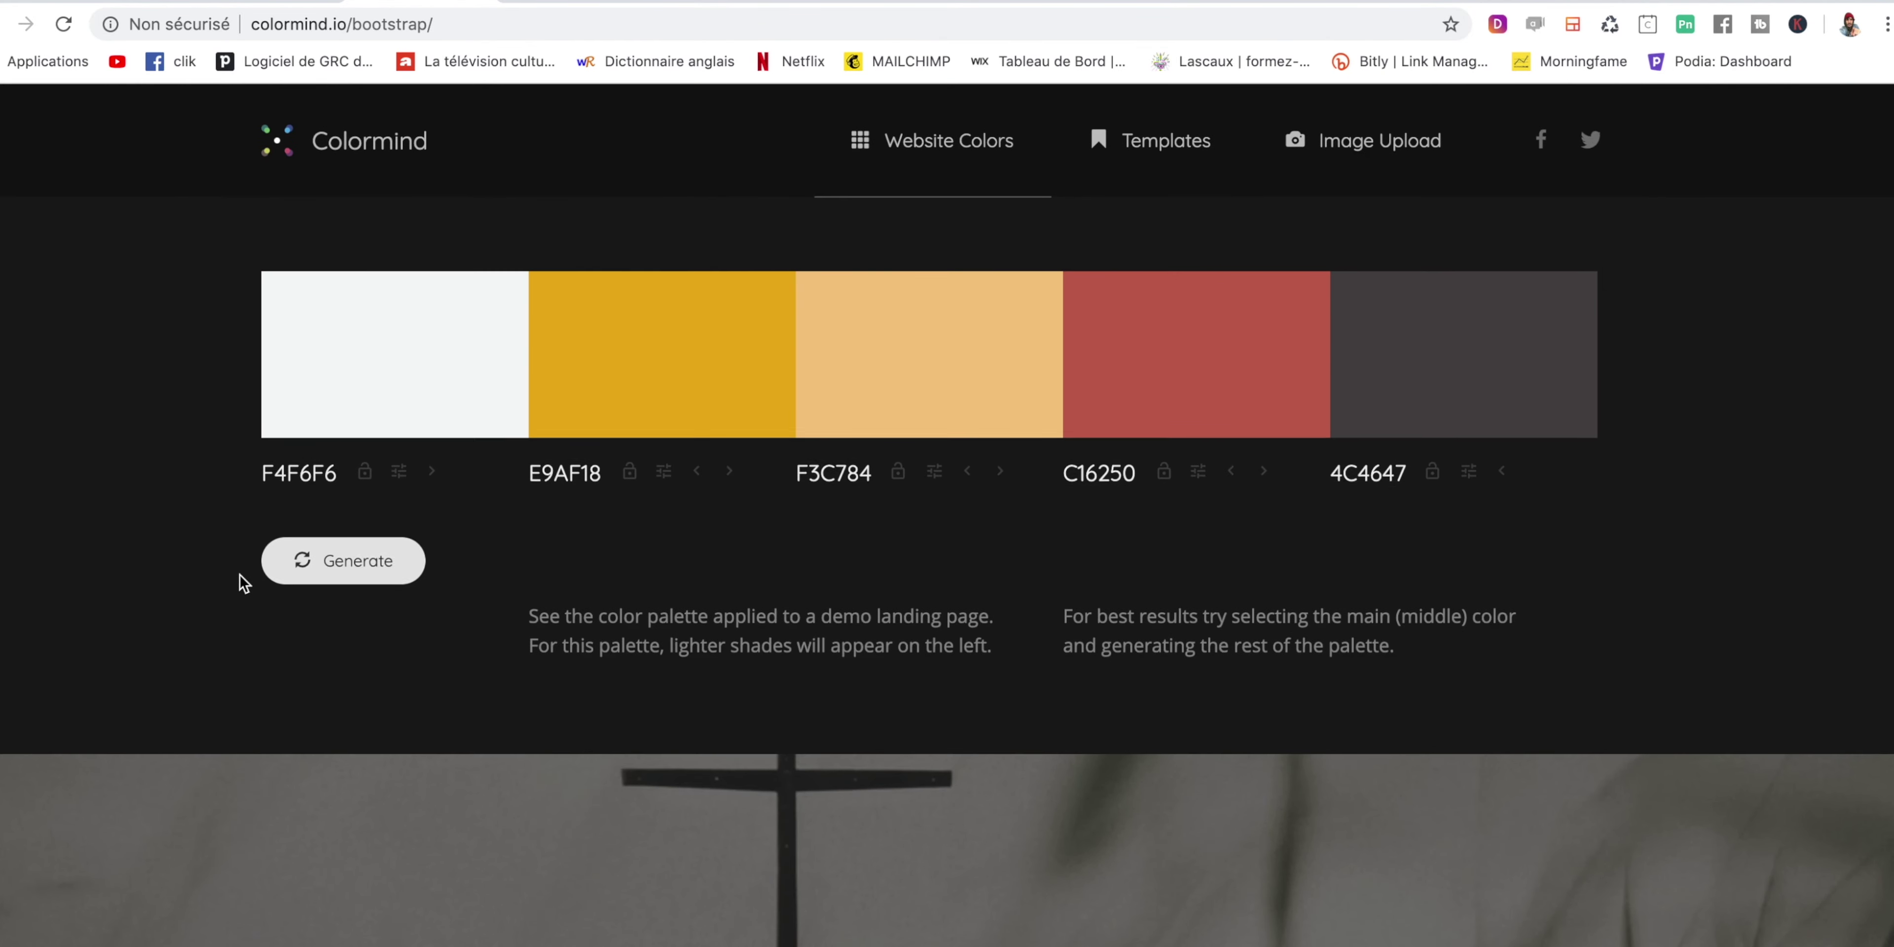
pyautogui.scroll(-3, 241, 584)
pyautogui.scroll(-1, 241, 588)
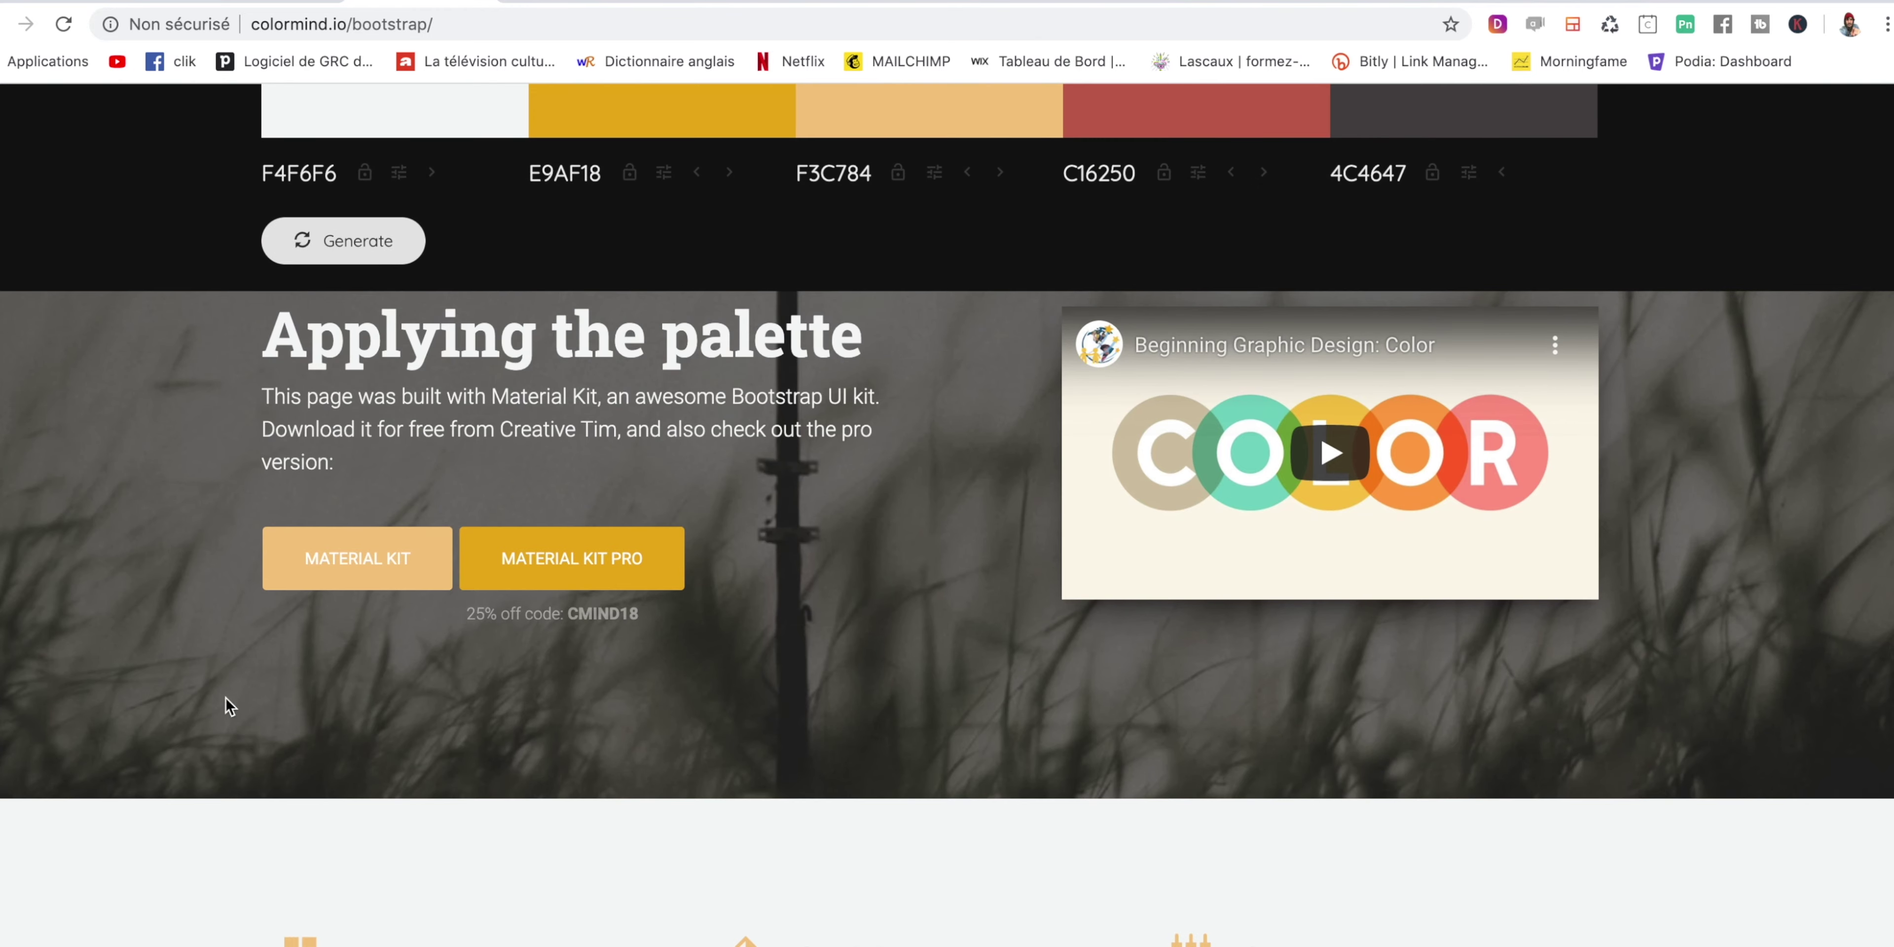
pyautogui.scroll(-8, 340, 589)
pyautogui.scroll(-8, 561, 803)
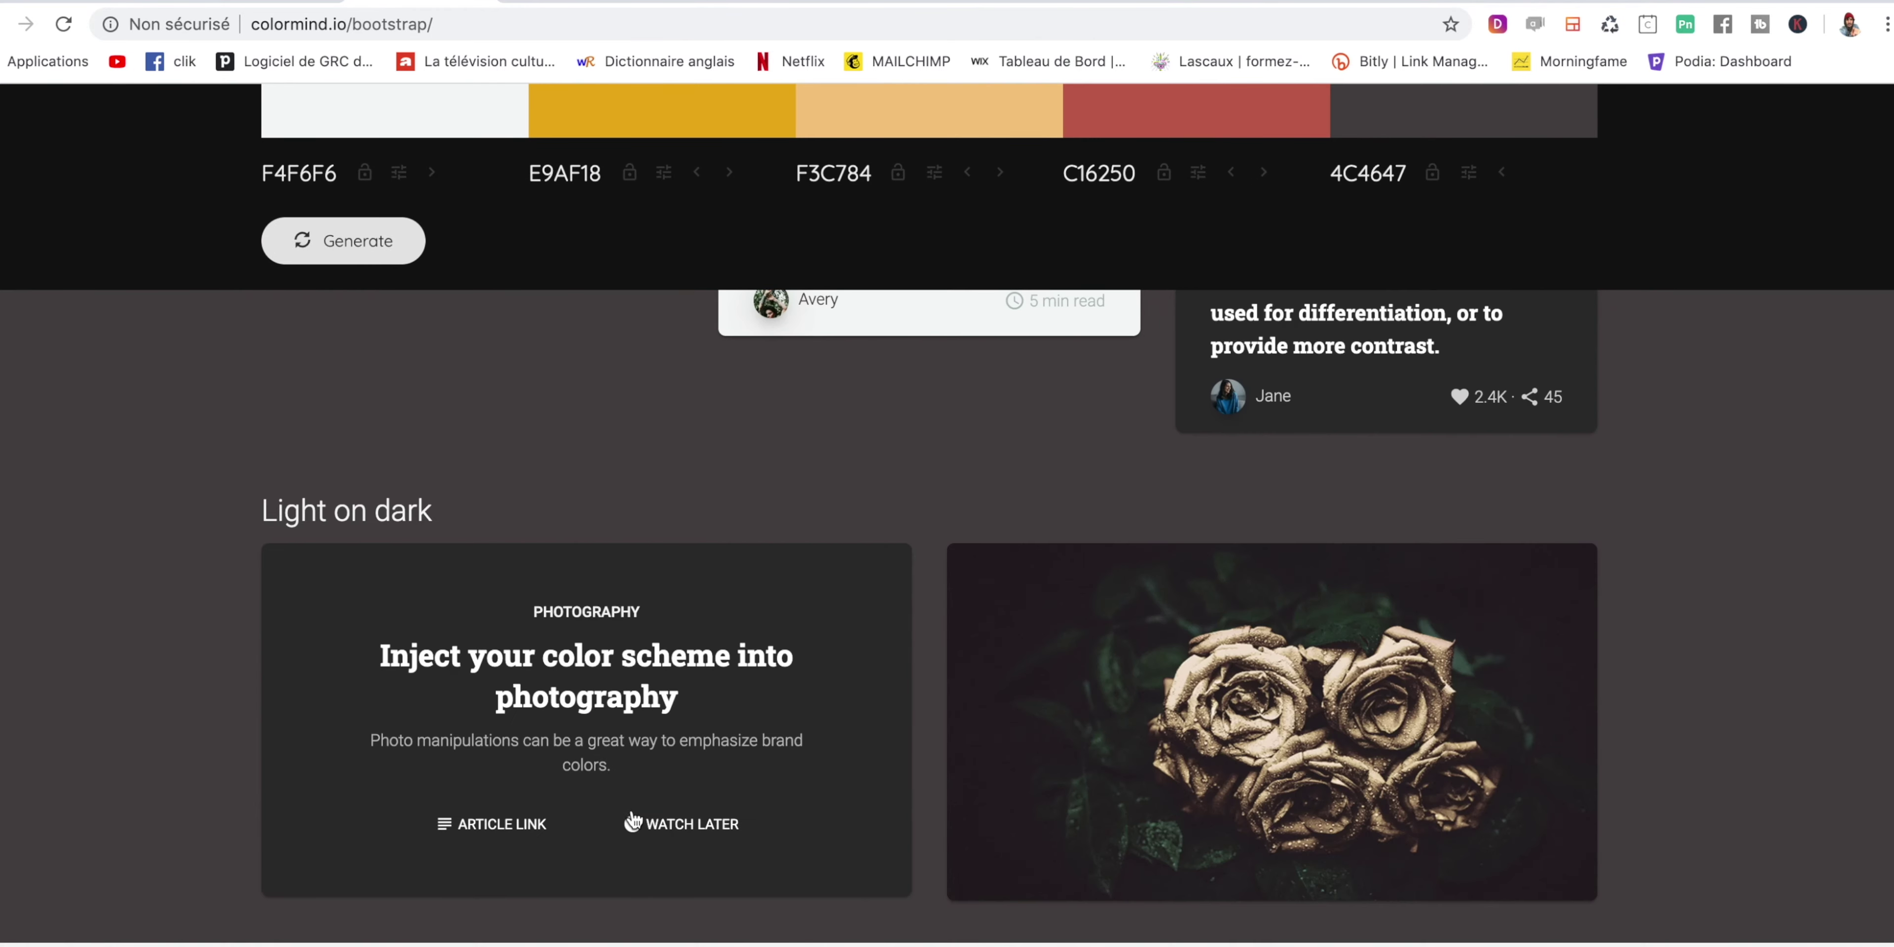
pyautogui.scroll(5, 698, 665)
# Search Coolors for 'tropical' and open the navy-to-aqua palette #0b132b–#6fffe9.
pyautogui.hotkey('ctrl', 'Tab')
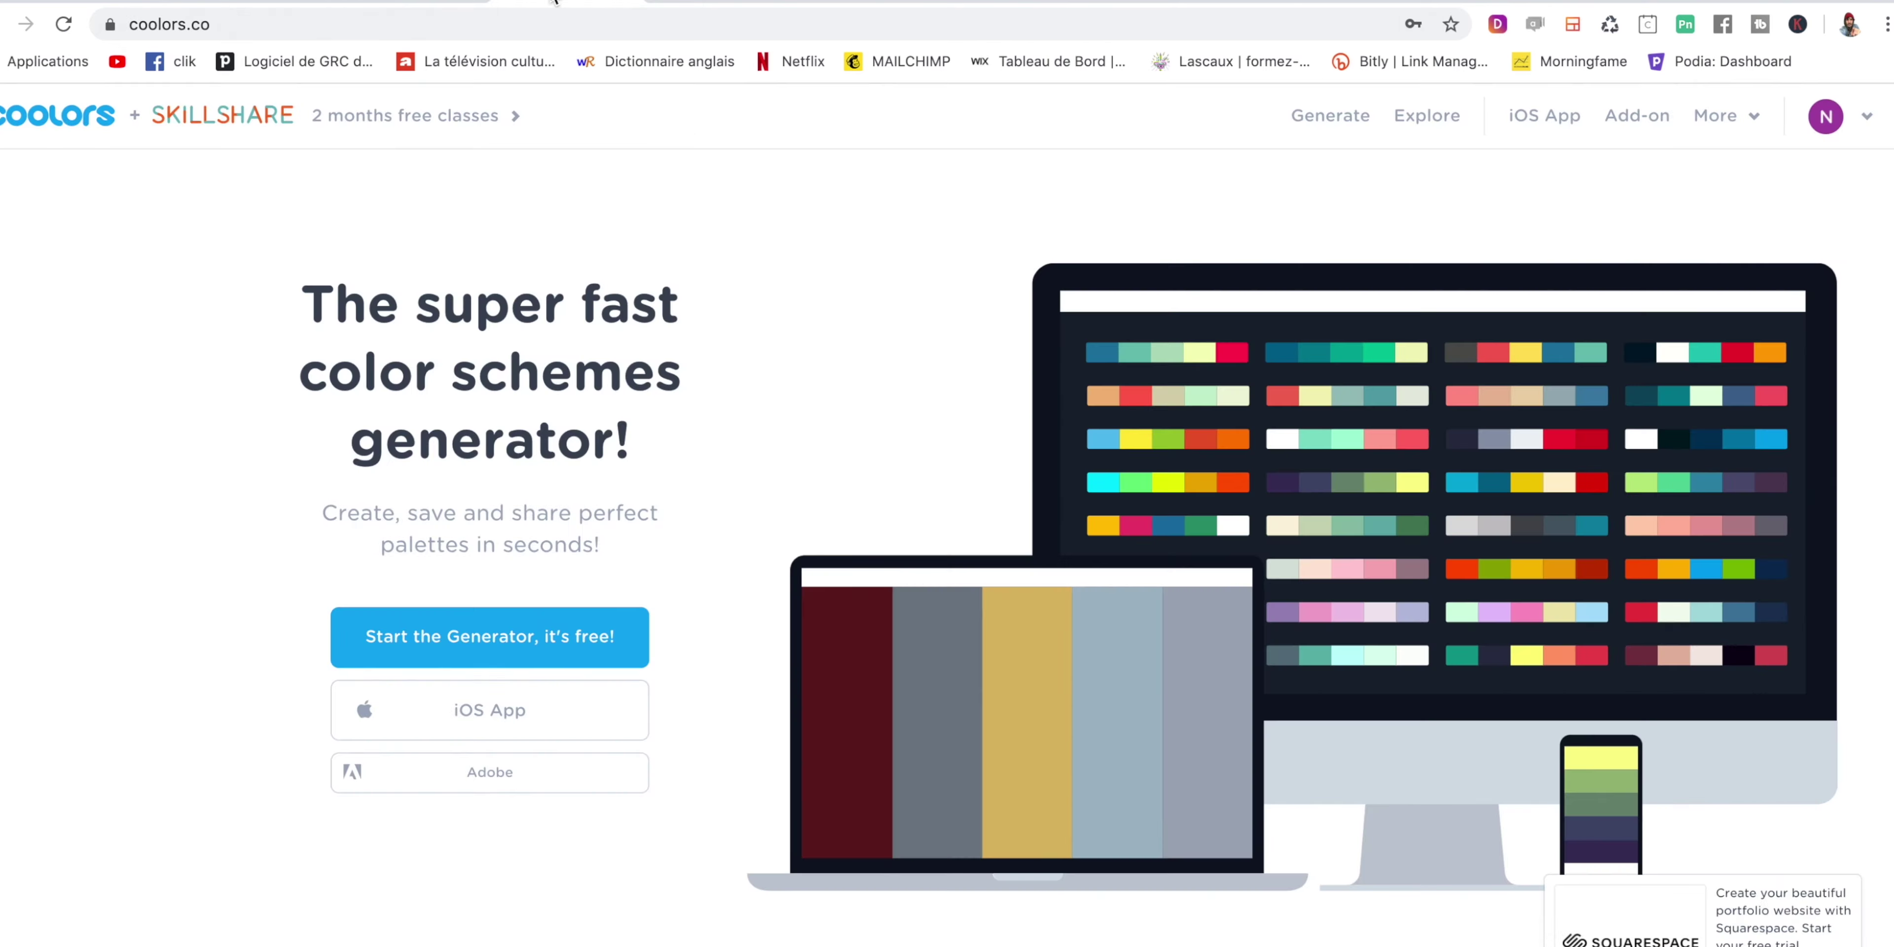
pyautogui.press('Return')
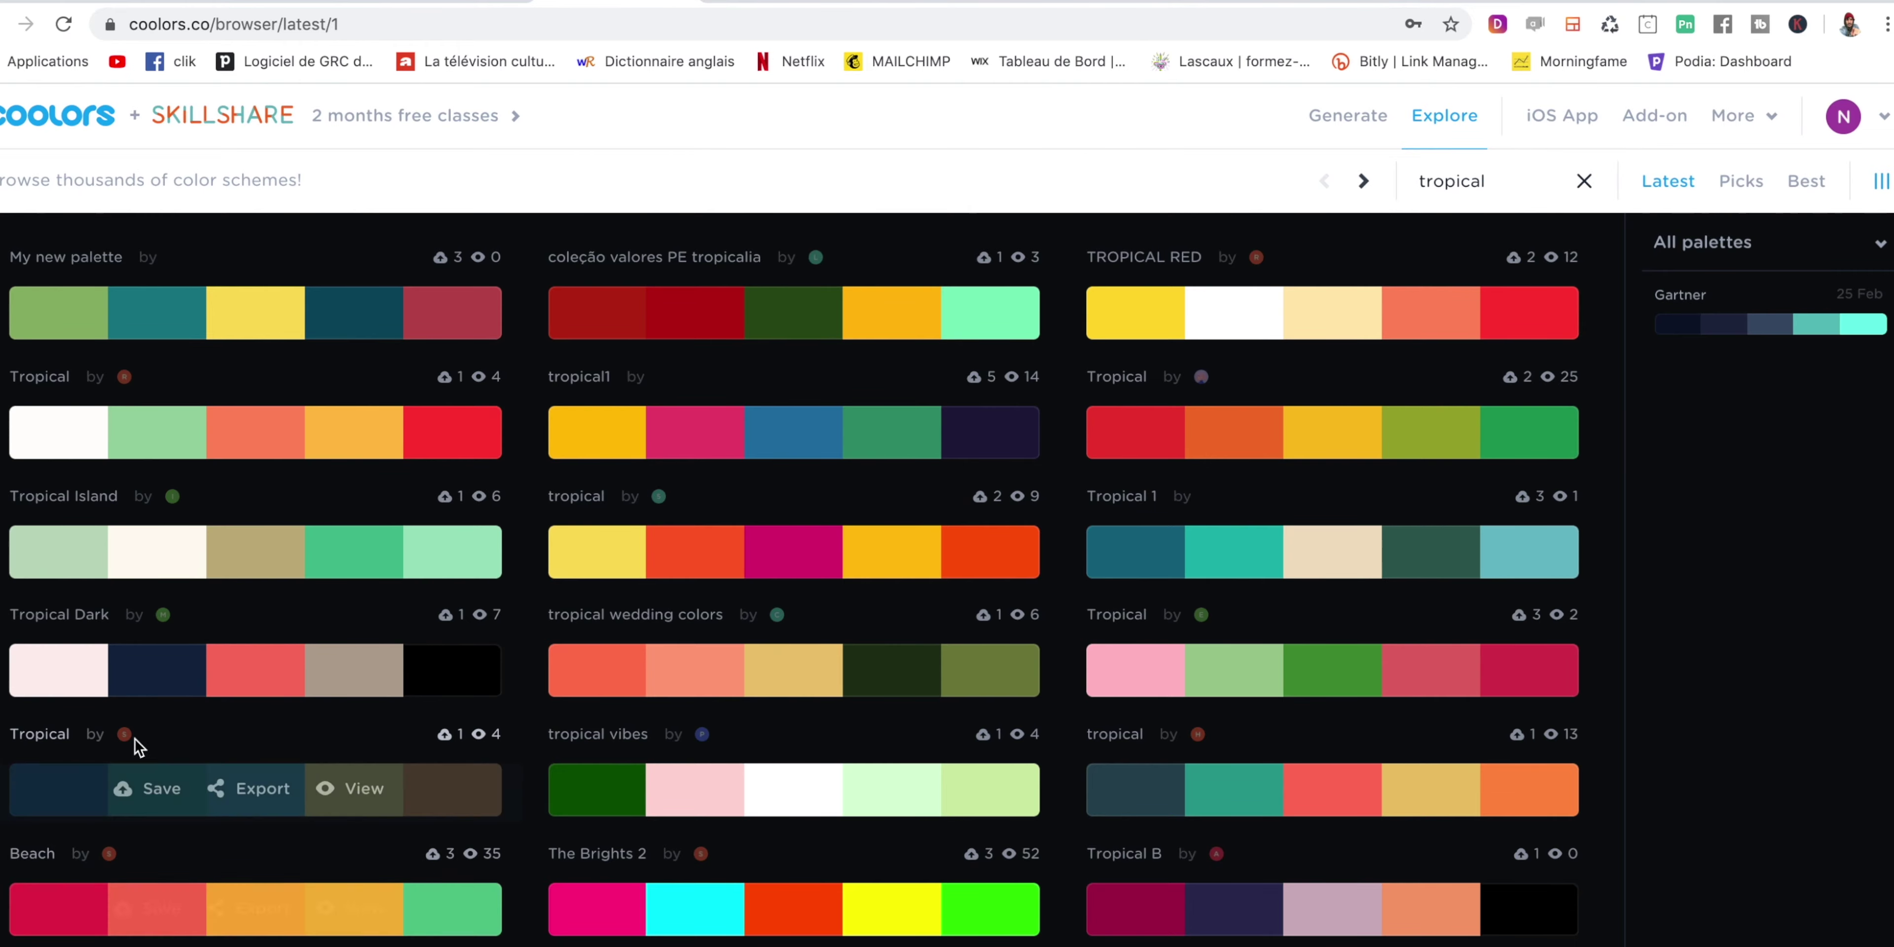
pyautogui.moveTo(1331, 669)
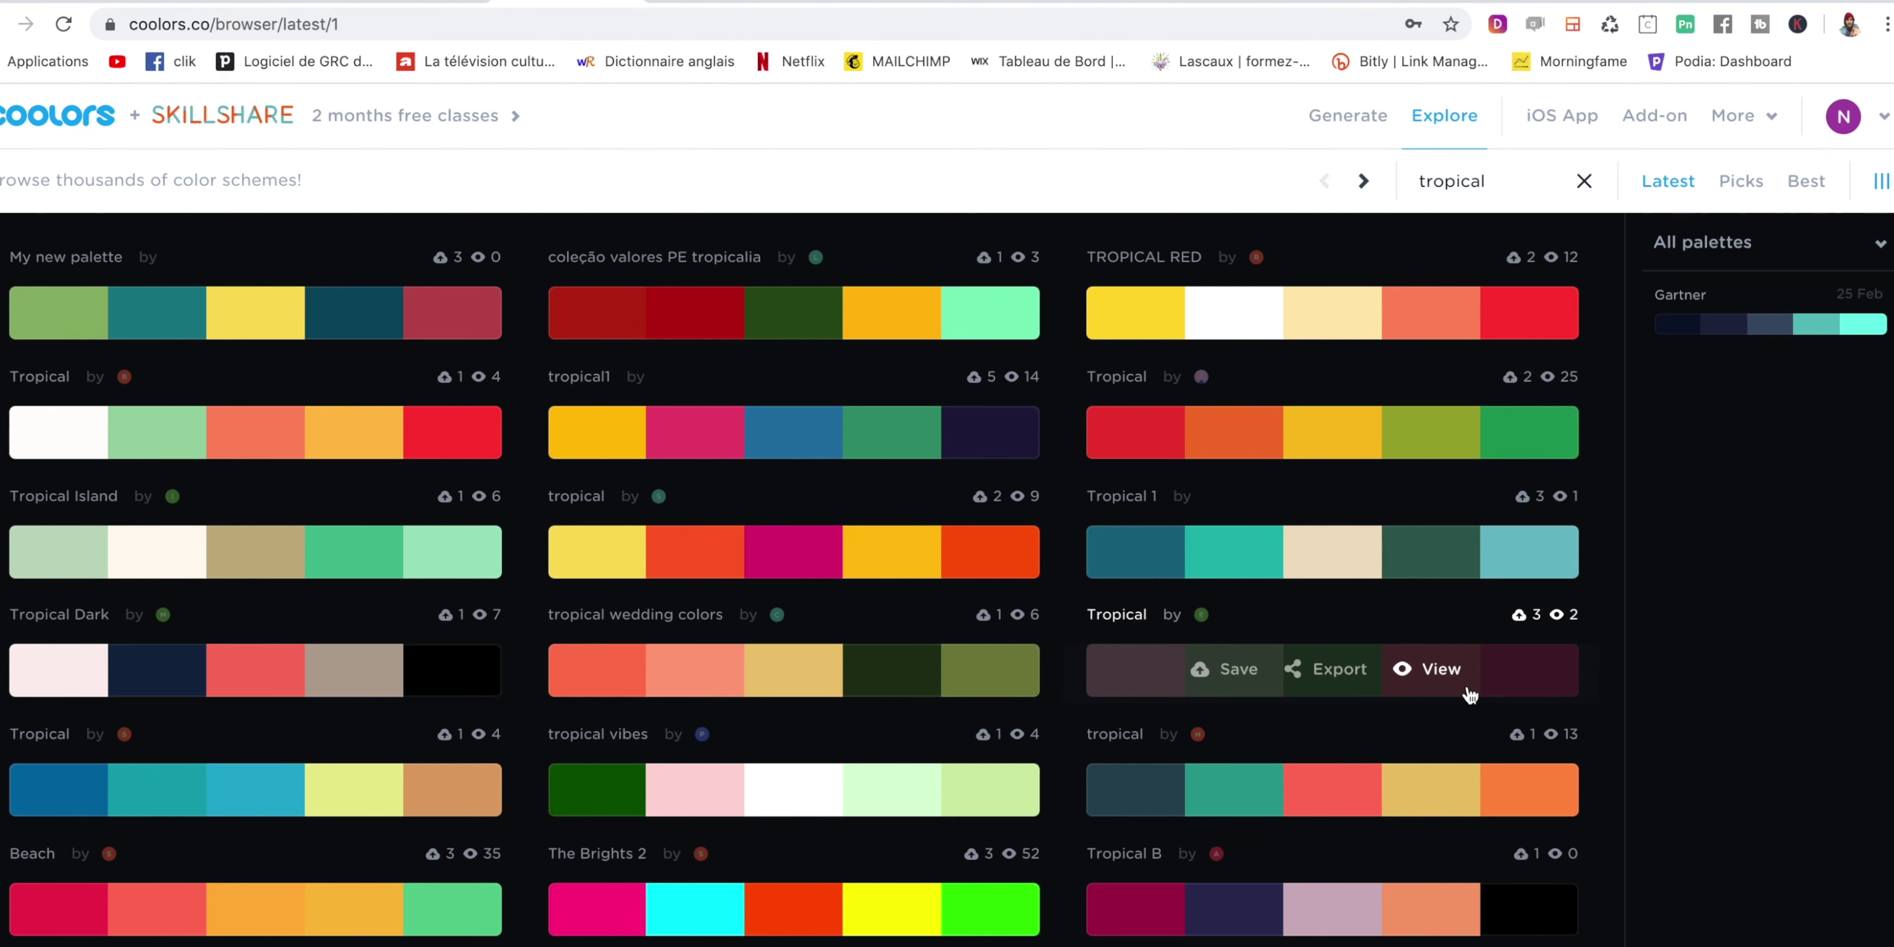
pyautogui.click(1743, 325)
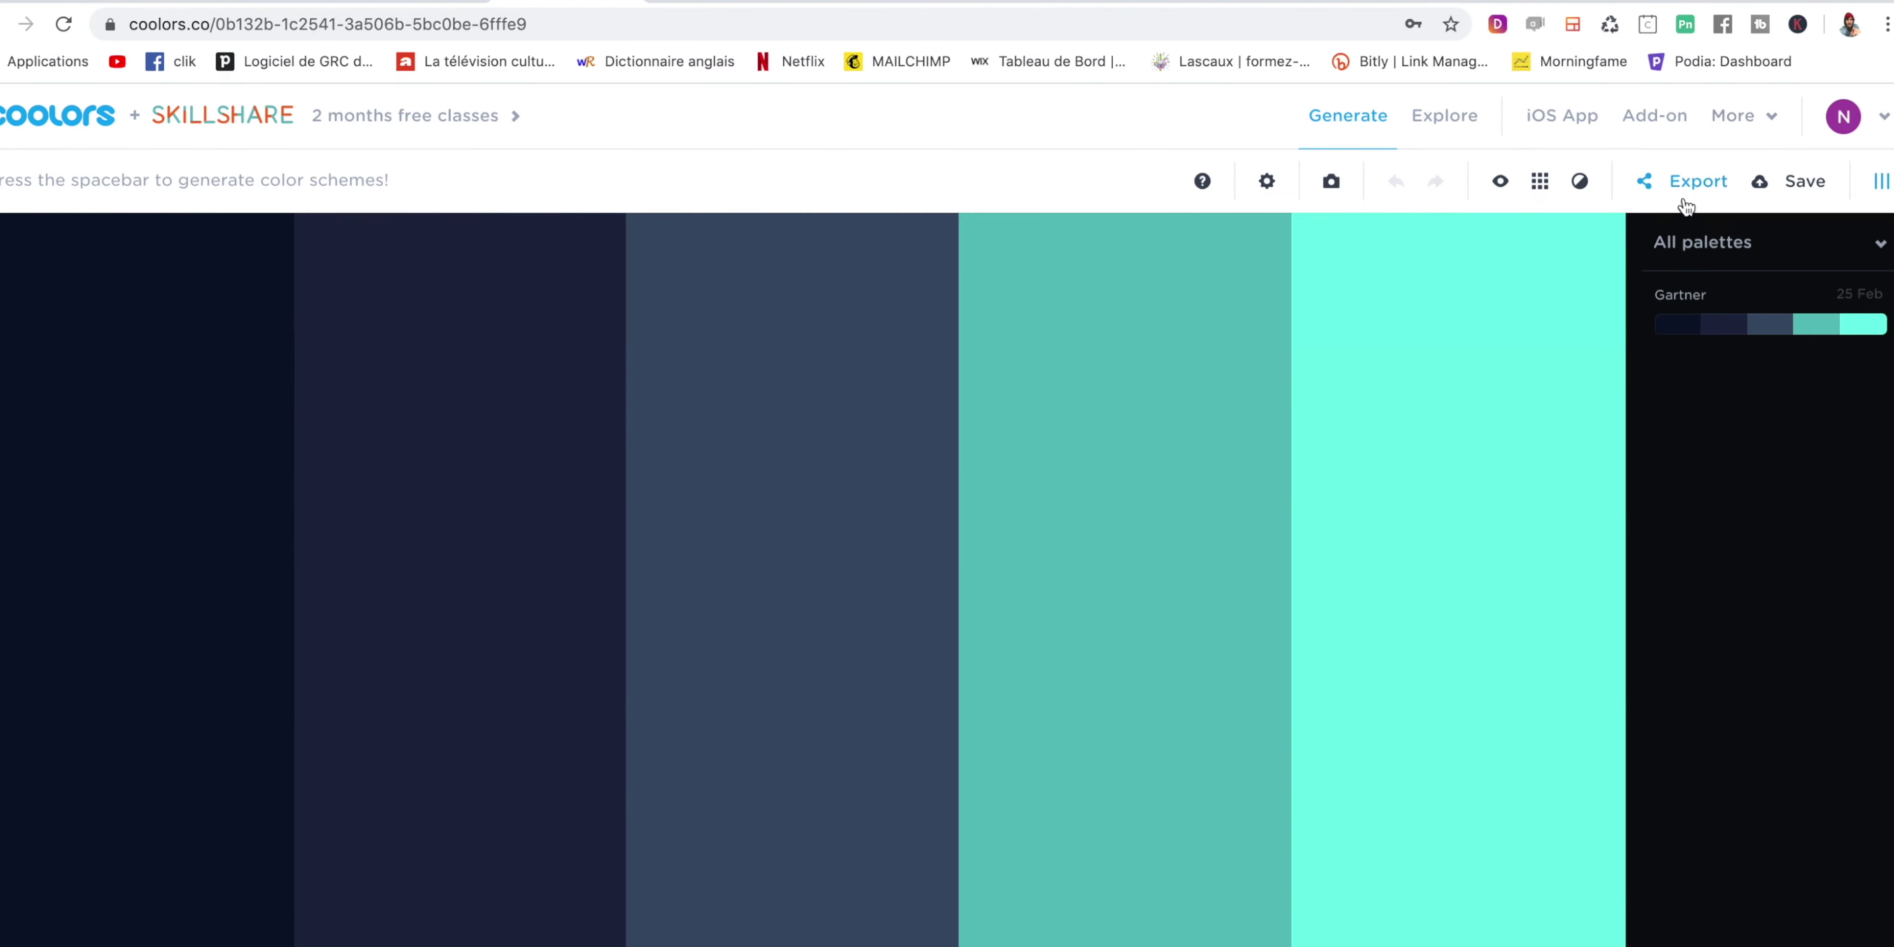
# Export the palette as palette.pdf and select all its objects in Illustrator.
pyautogui.click(1686, 206)
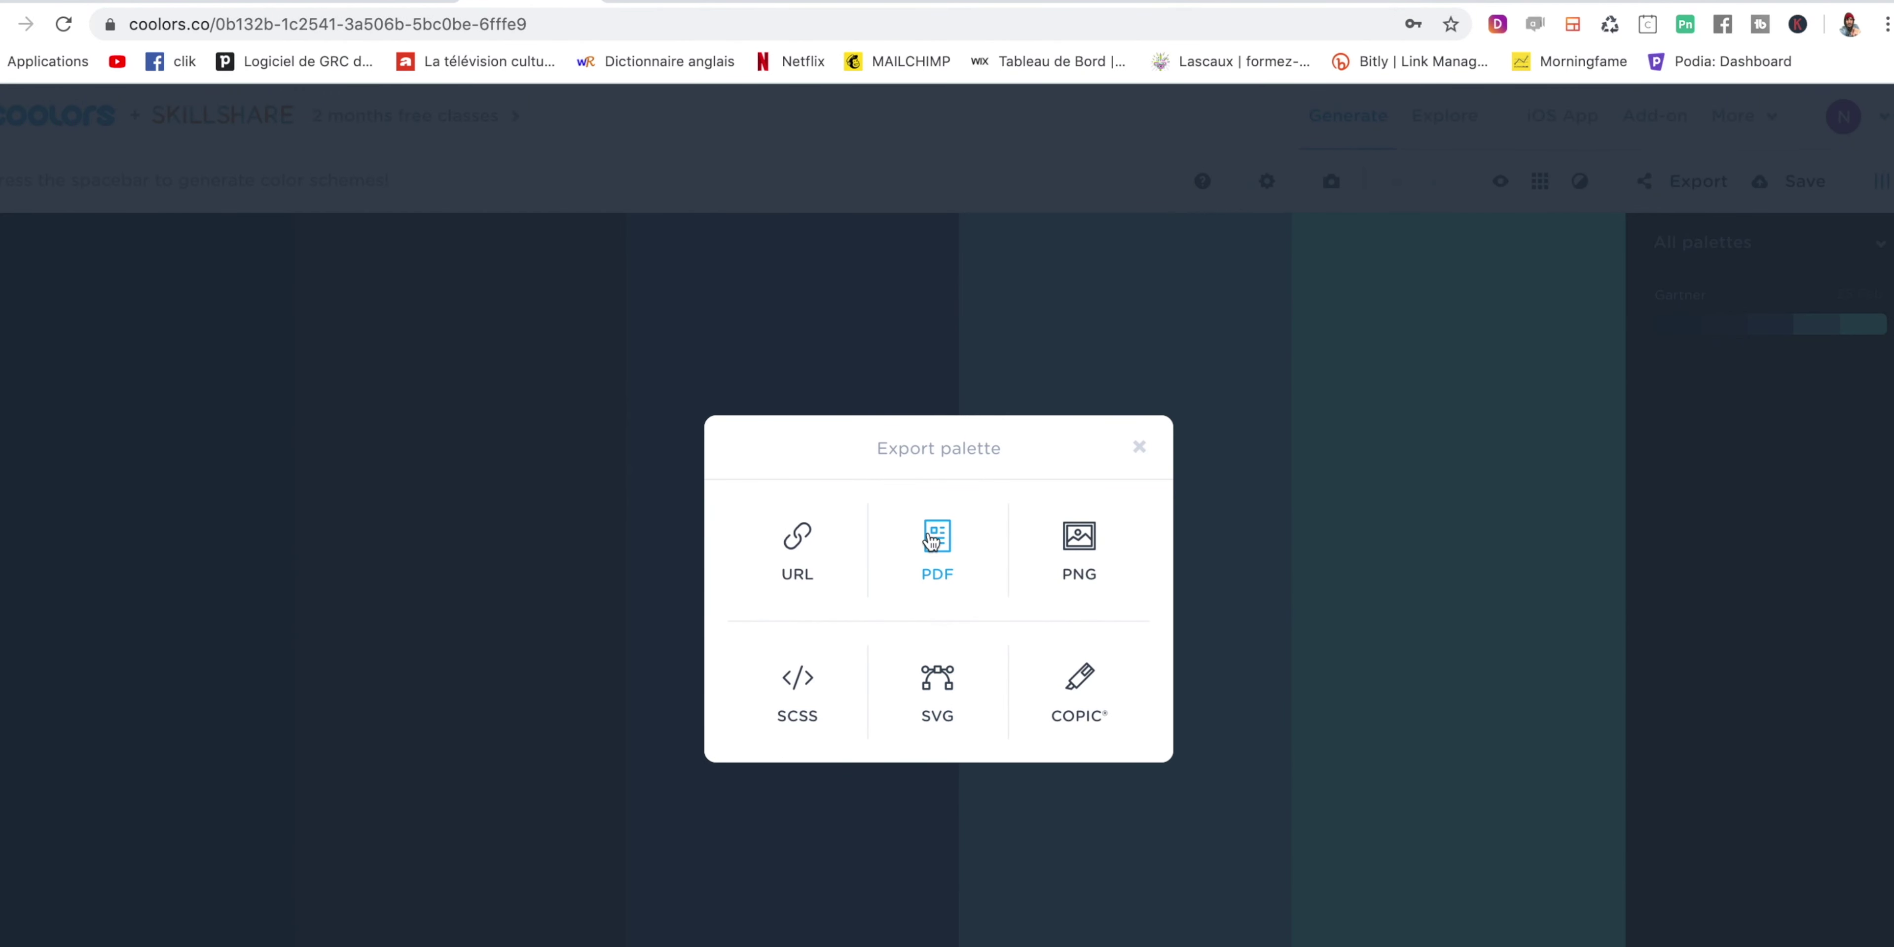
pyautogui.click(945, 566)
pyautogui.click(1745, 906)
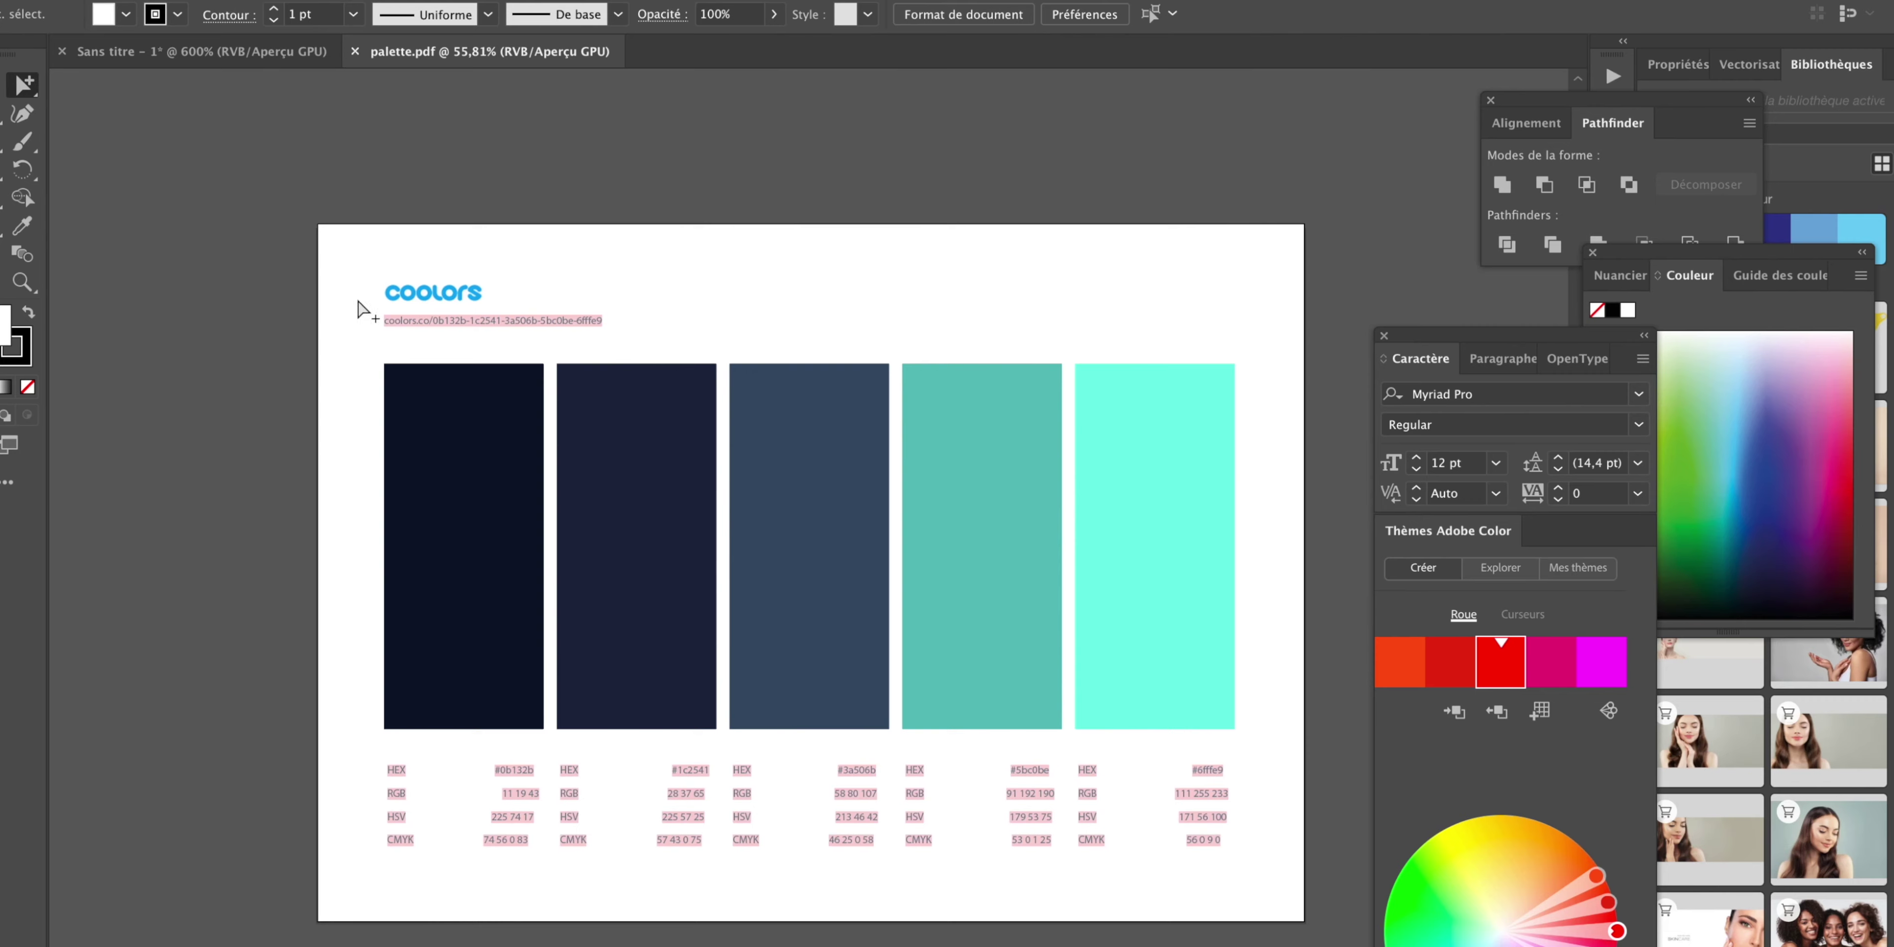
pyautogui.moveTo(291, 232); pyautogui.dragTo(1258, 926)
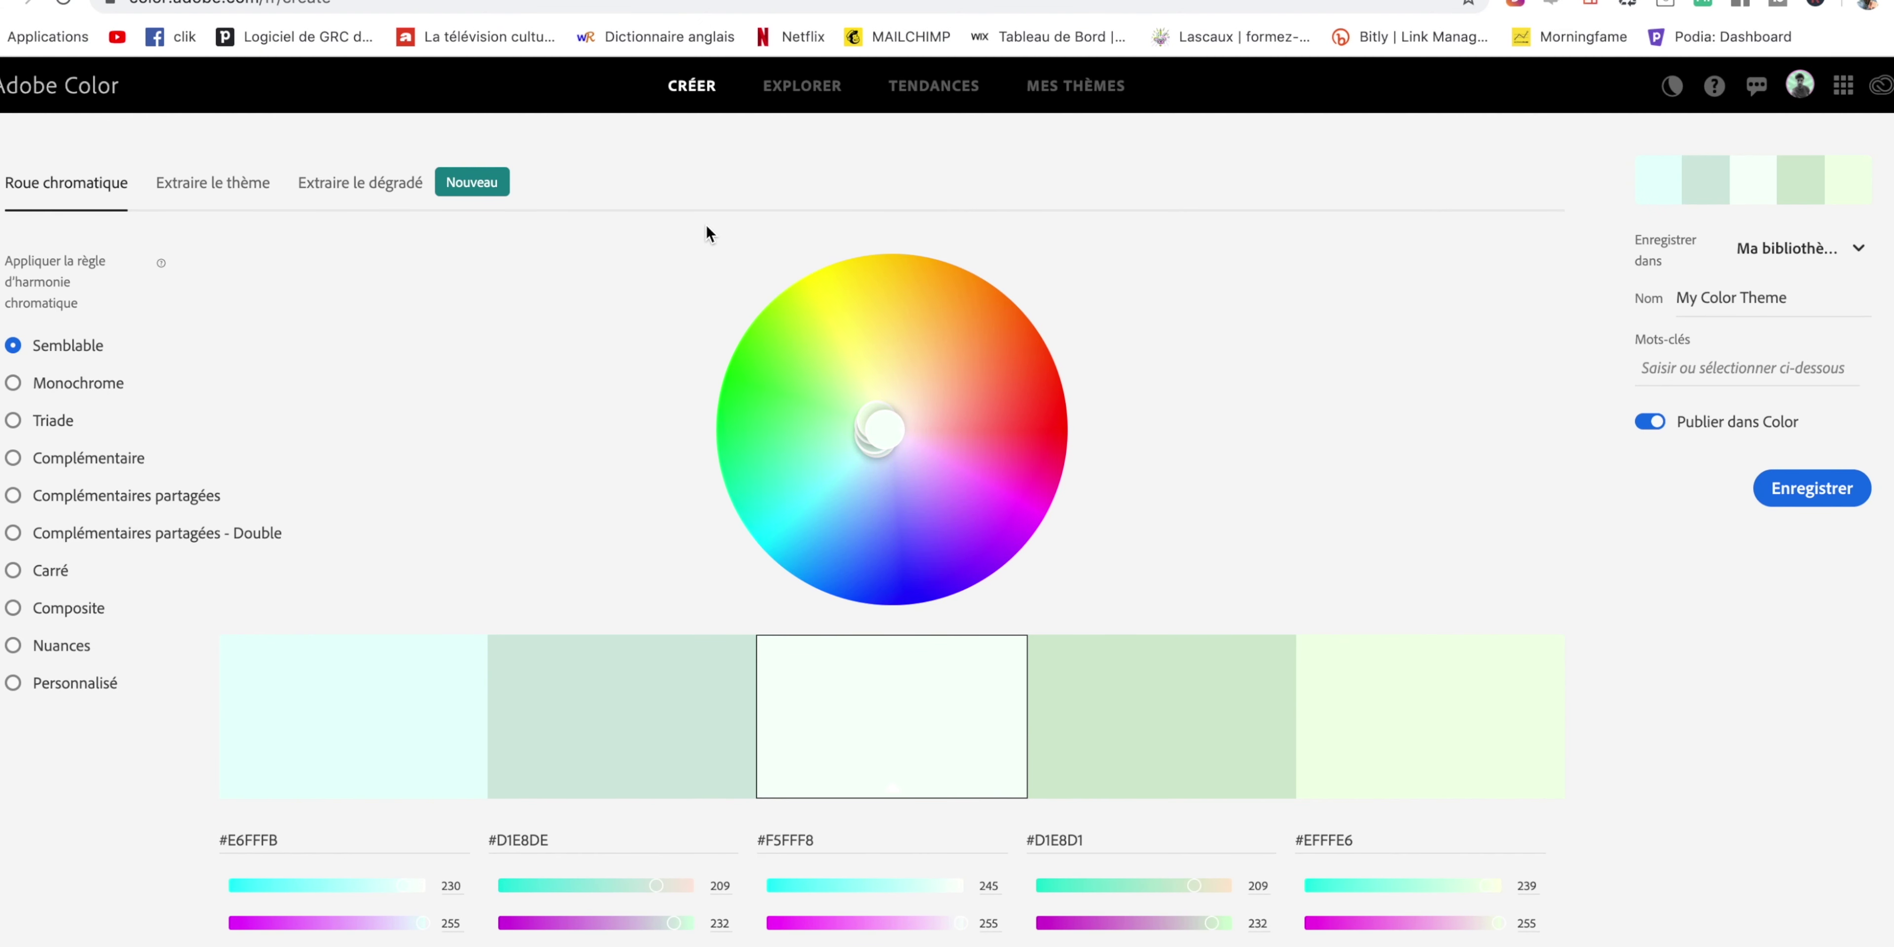
# Try Monochrome and Triad rules on the wheel, ending on Complementary, #5682B3 to #FFD894.
pyautogui.click(12, 383)
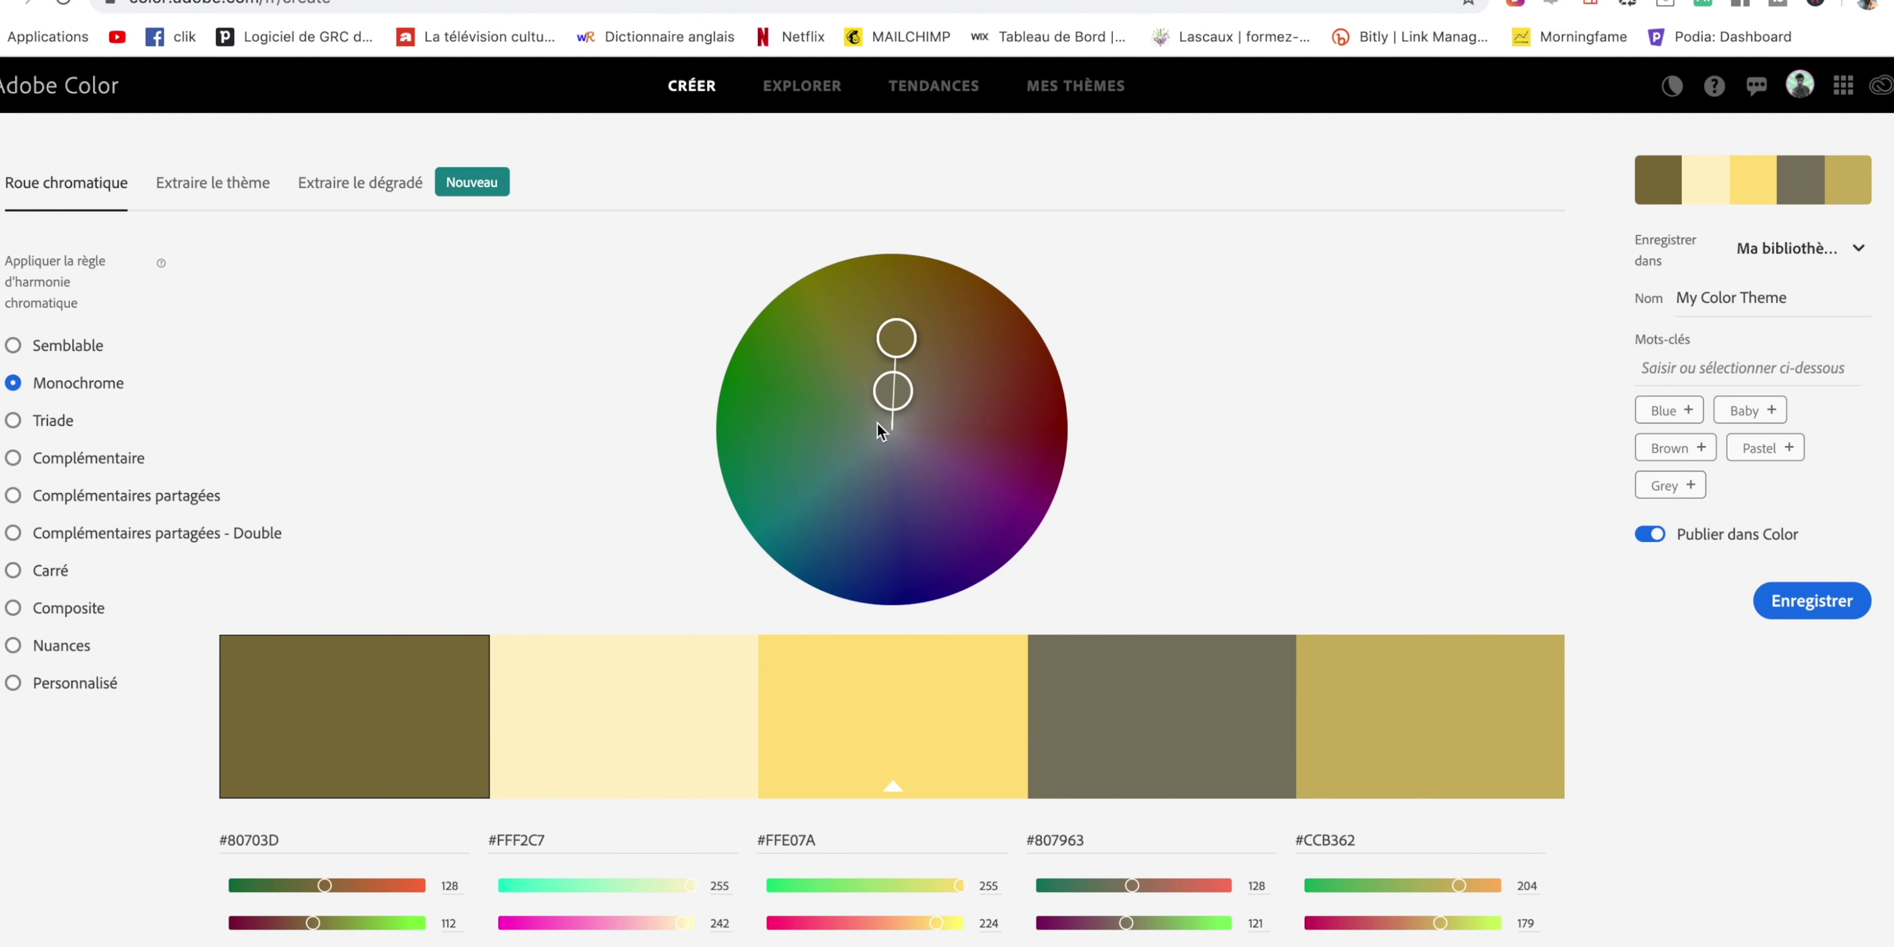
pyautogui.moveTo(893, 391)
pyautogui.mouseDown()
pyautogui.moveTo(868, 385)
pyautogui.moveTo(865, 330)
pyautogui.mouseUp()
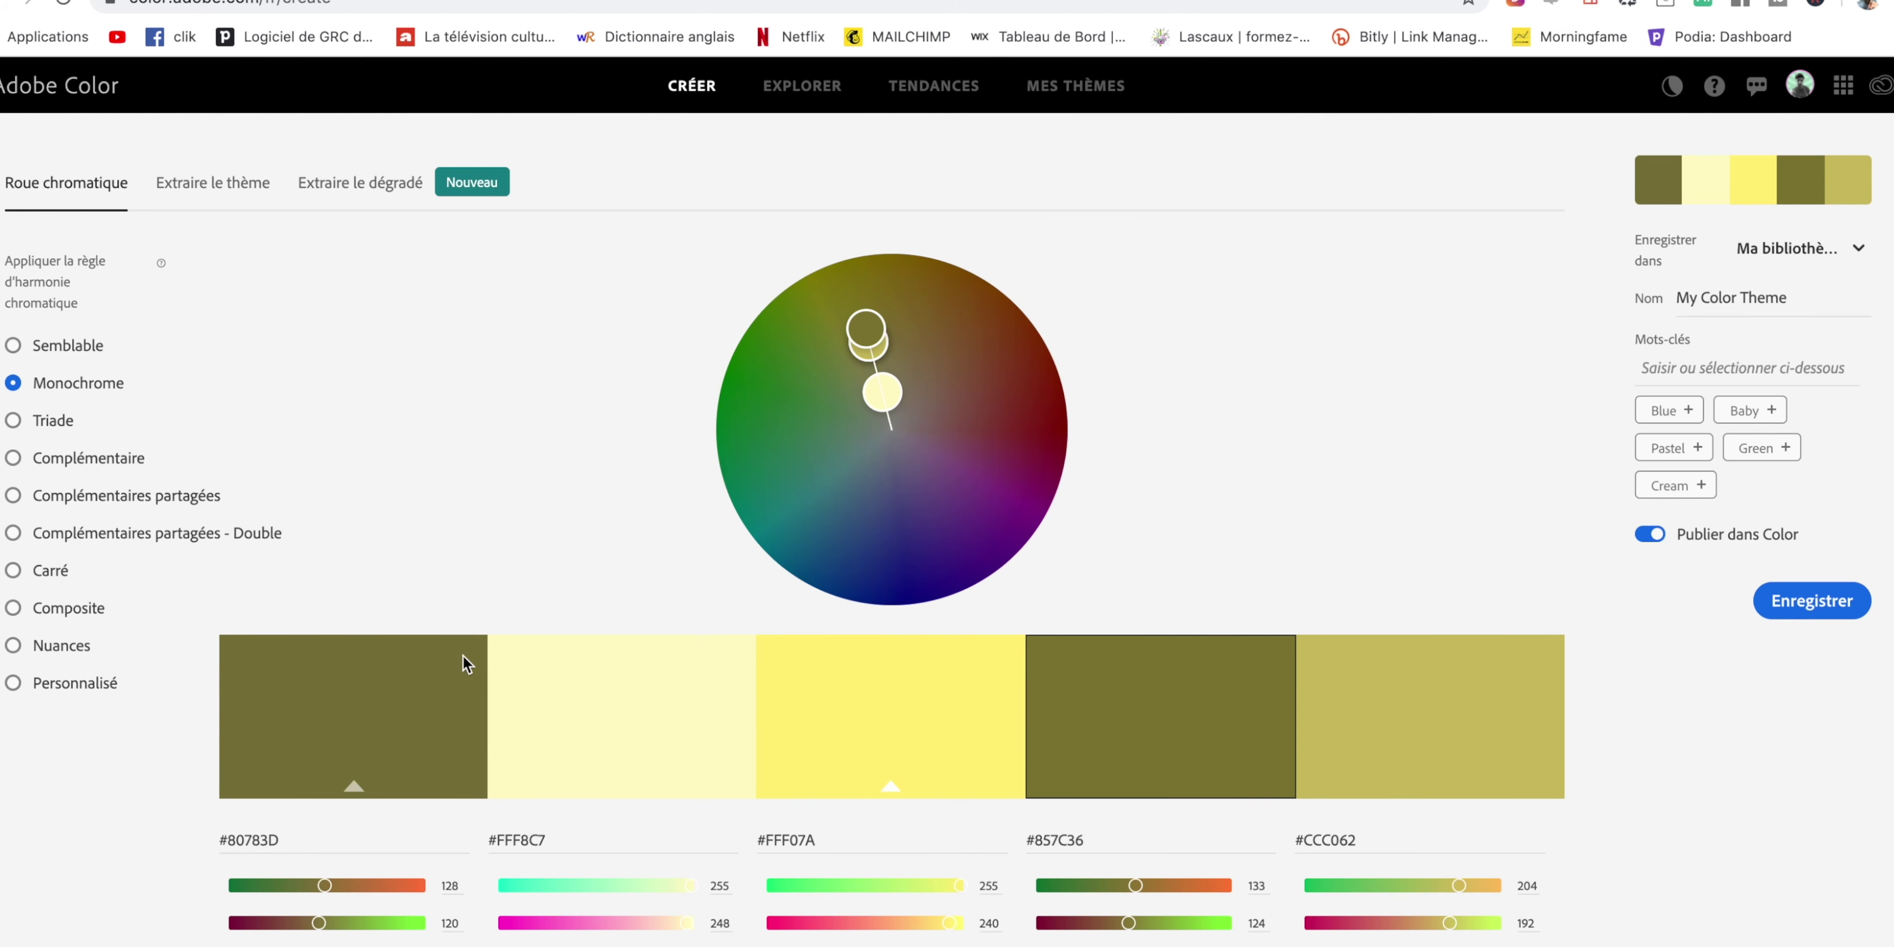
pyautogui.click(15, 420)
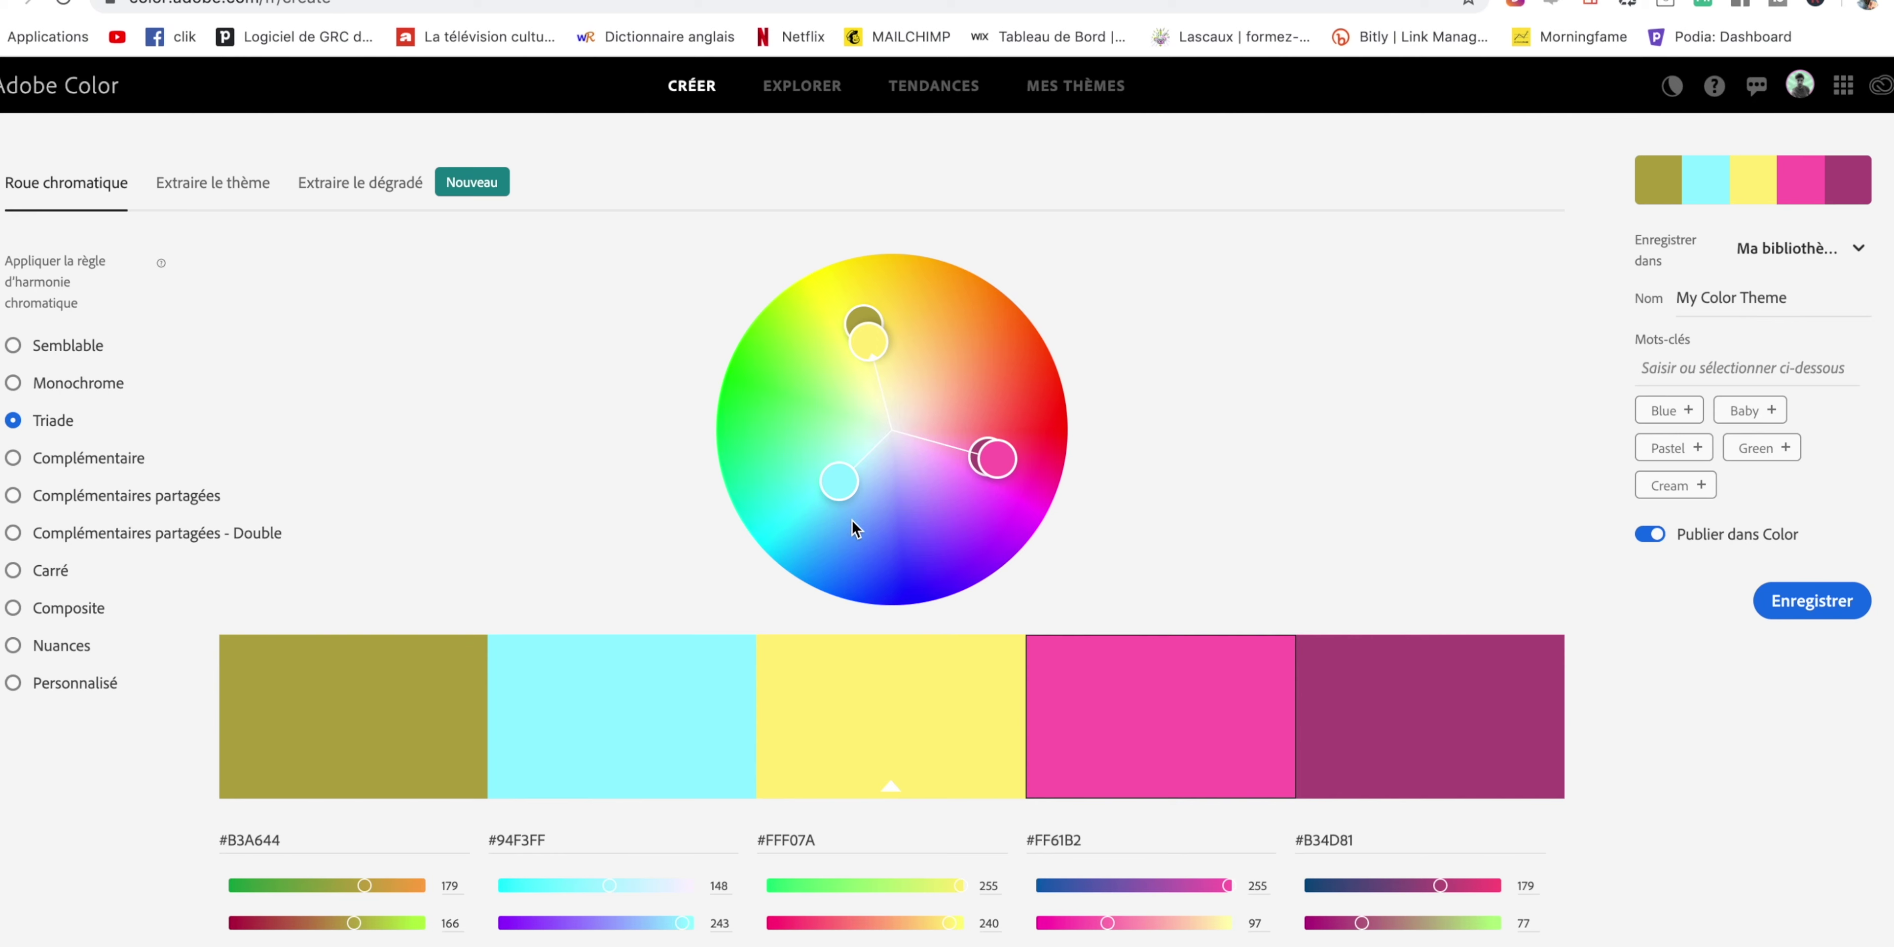
pyautogui.click(829, 478)
pyautogui.moveTo(829, 479)
pyautogui.mouseDown()
pyautogui.moveTo(855, 424)
pyautogui.moveTo(811, 377)
pyautogui.moveTo(929, 328)
pyautogui.moveTo(1008, 389)
pyautogui.mouseUp()
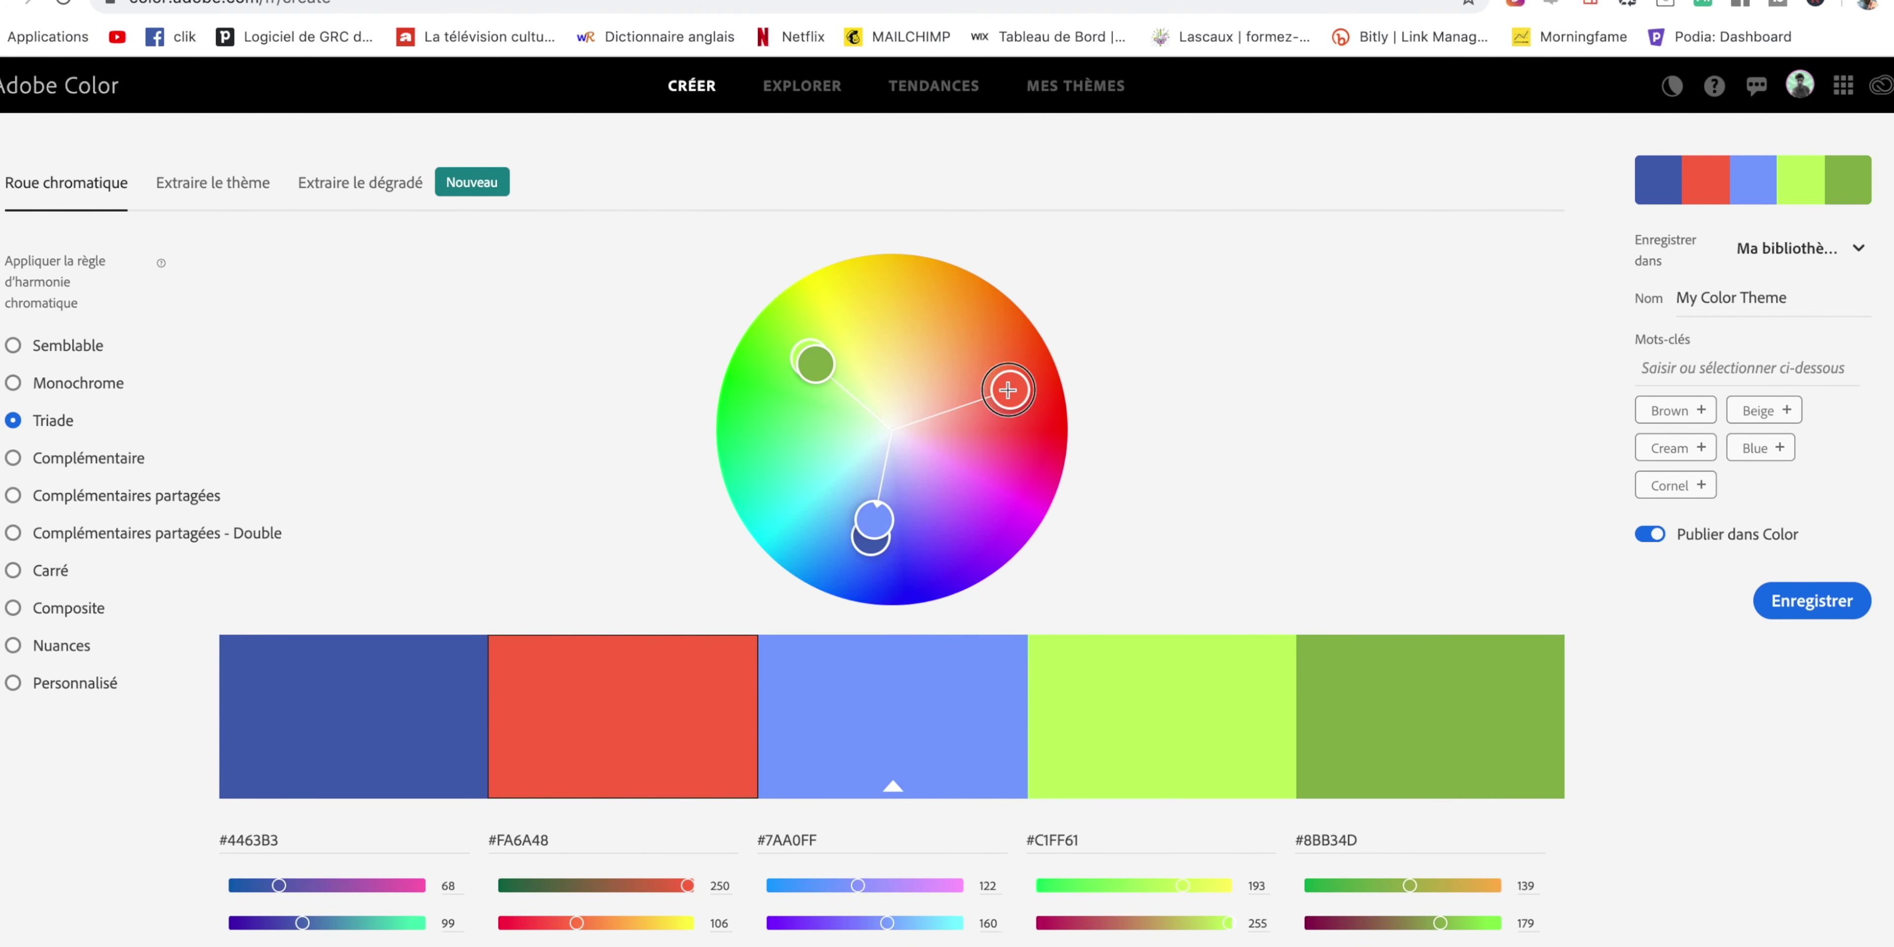
pyautogui.moveTo(1008, 389); pyautogui.dragTo(1037, 416)
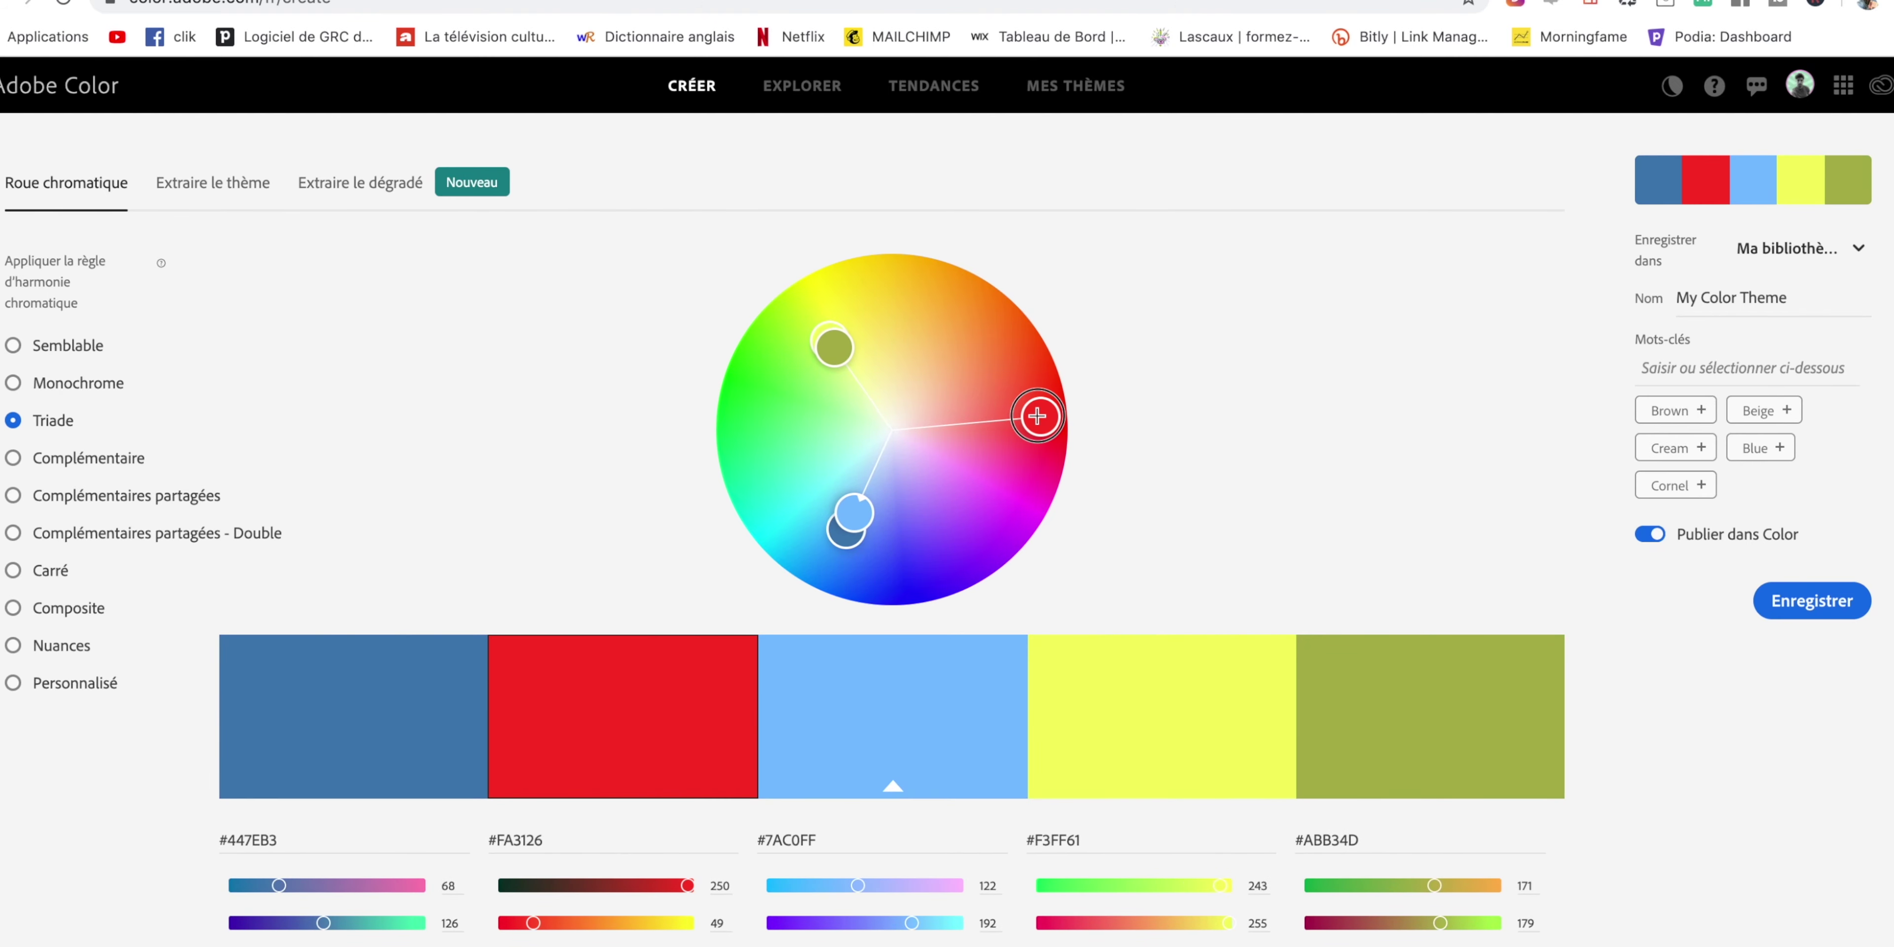
pyautogui.click(89, 457)
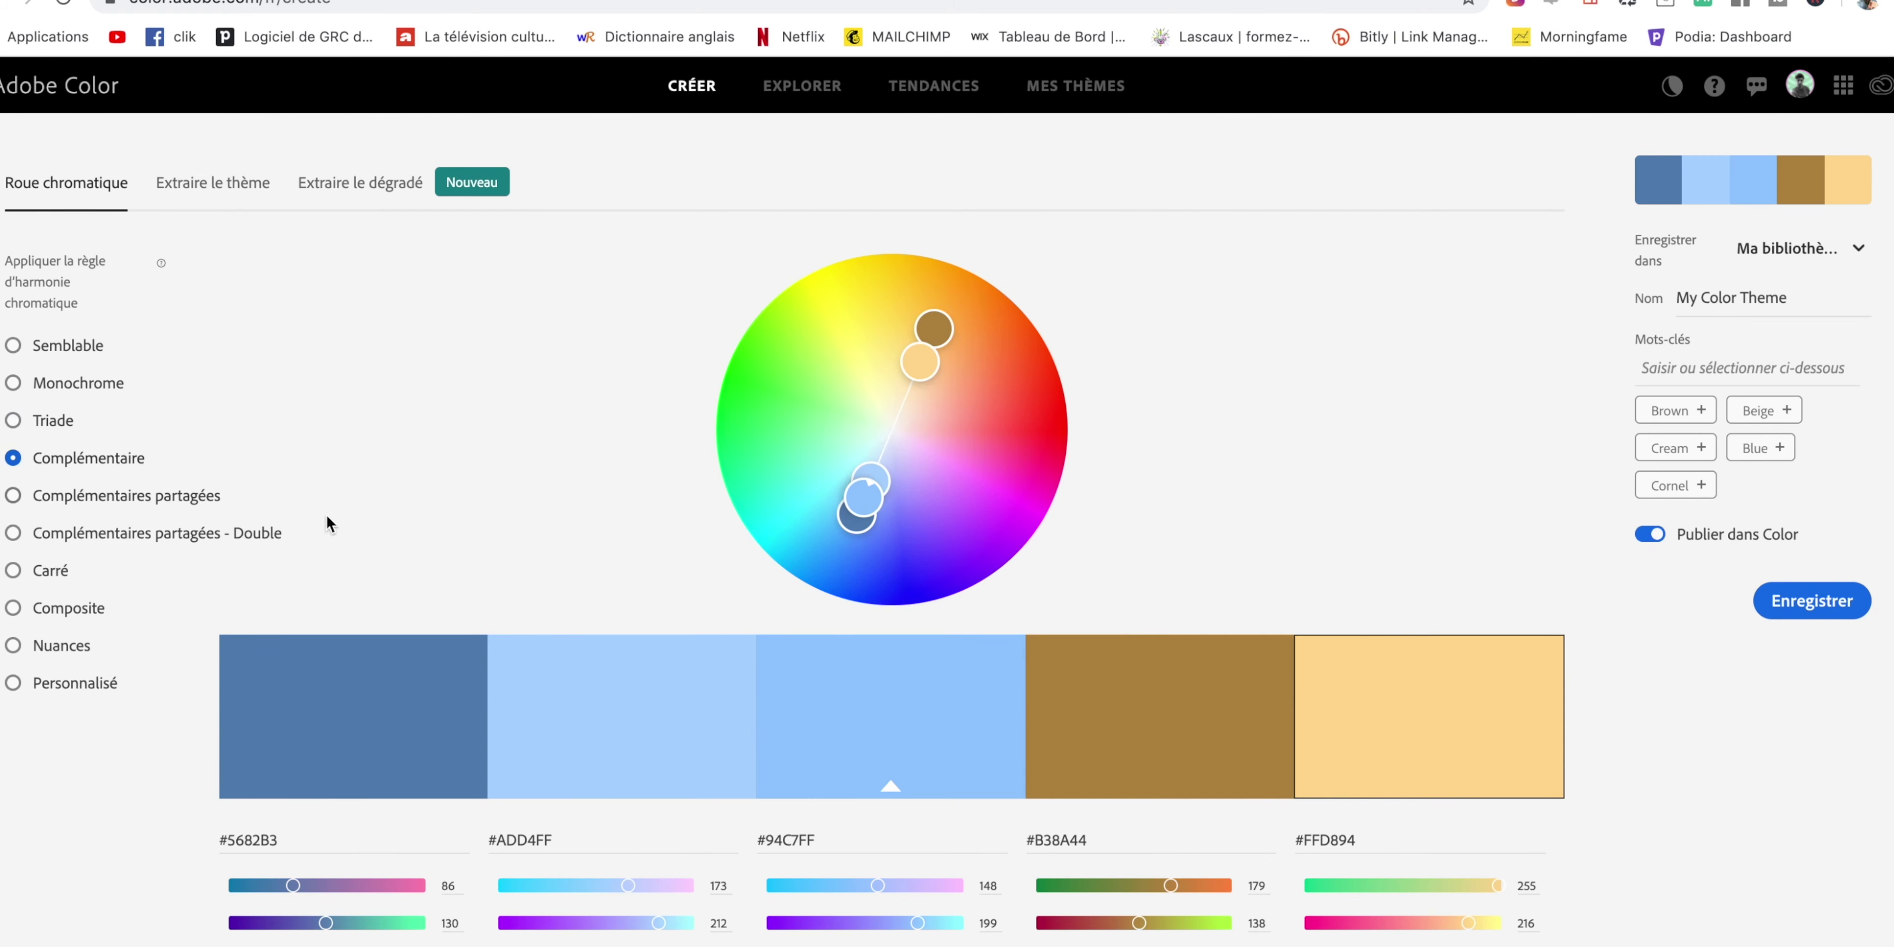
# Adjust complementary handles, then shift Split Complementary's yellow and blue to #44B367–#75CAFF.
pyautogui.moveTo(934, 328)
pyautogui.mouseDown()
pyautogui.moveTo(989, 382)
pyautogui.moveTo(981, 435)
pyautogui.moveTo(1044, 439)
pyautogui.moveTo(1068, 389)
pyautogui.moveTo(1052, 390)
pyautogui.mouseUp()
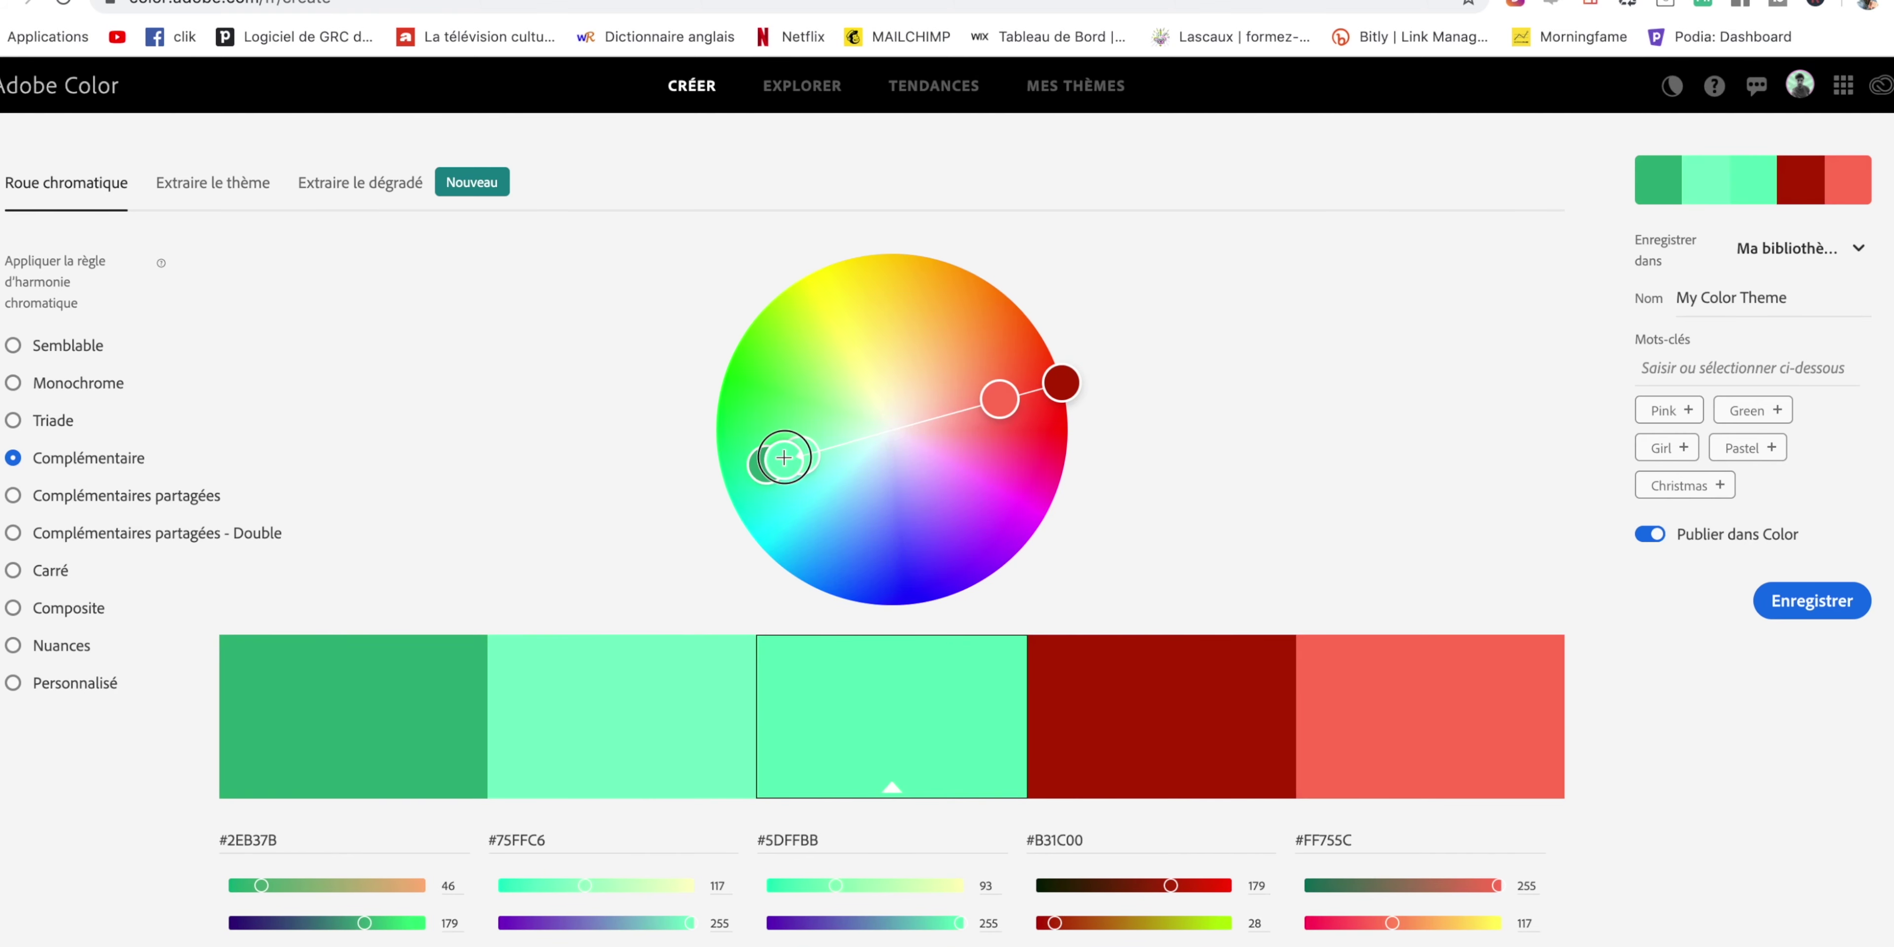
pyautogui.moveTo(810, 442)
pyautogui.mouseDown()
pyautogui.moveTo(744, 475)
pyautogui.moveTo(867, 514)
pyautogui.mouseUp()
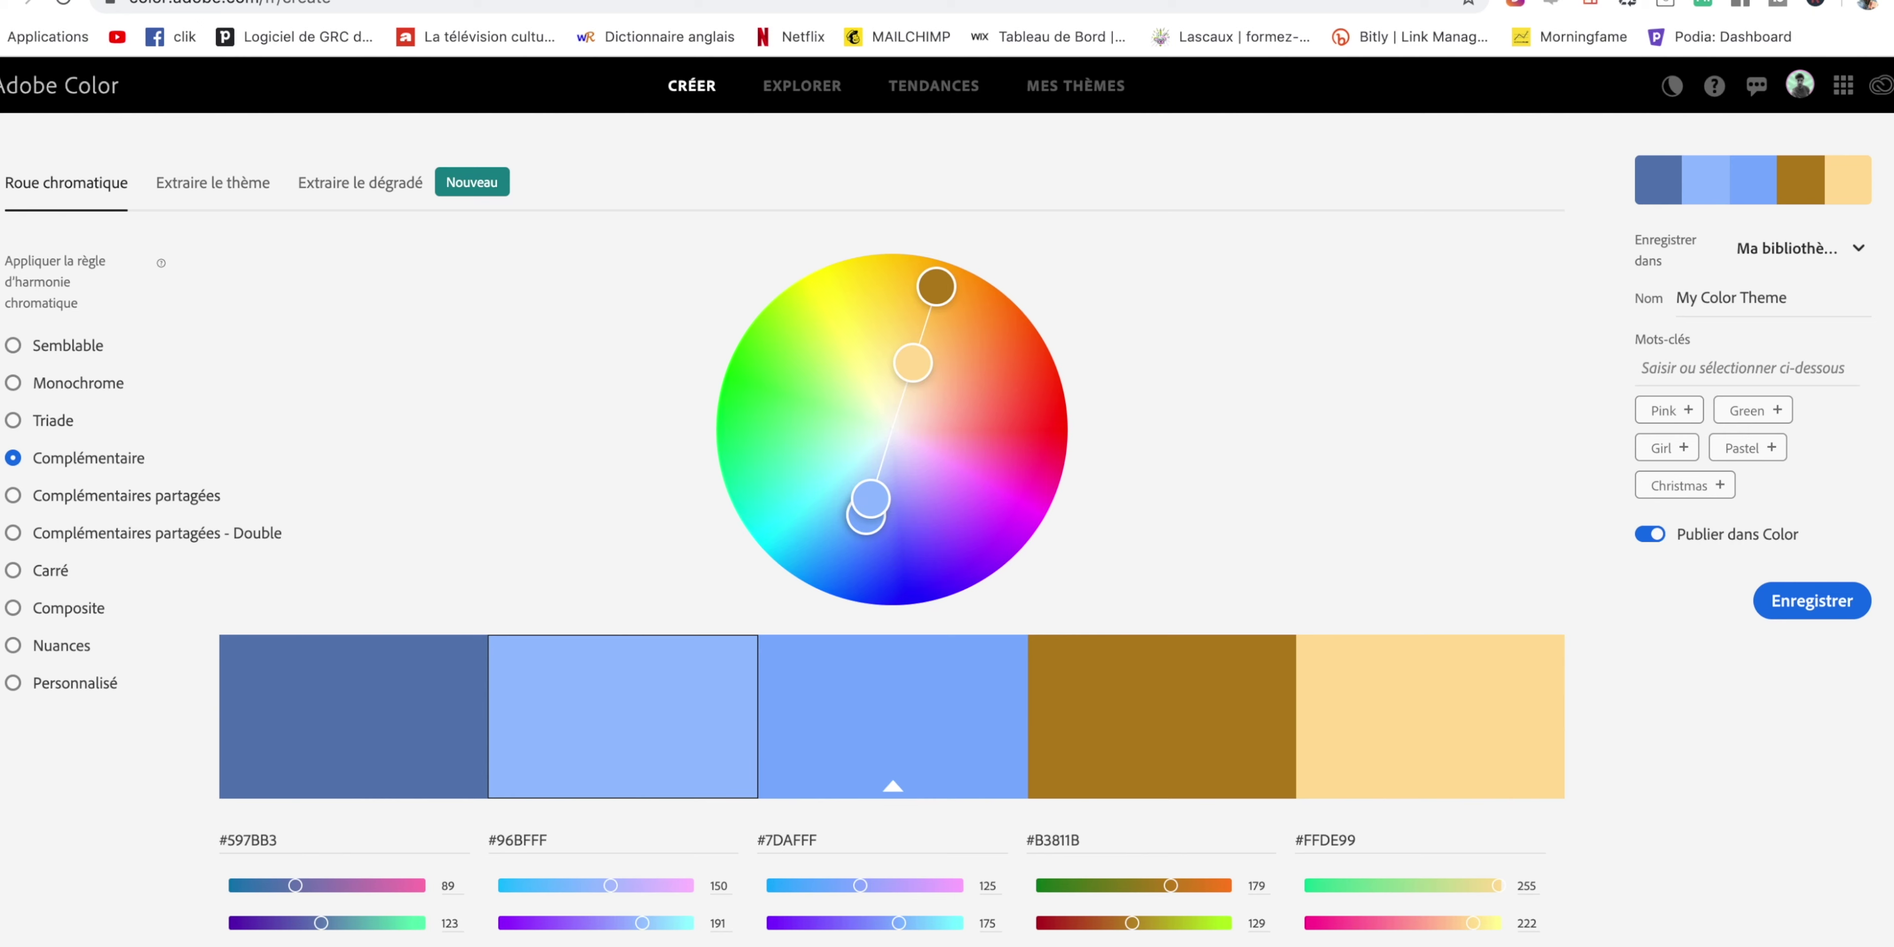
pyautogui.click(15, 496)
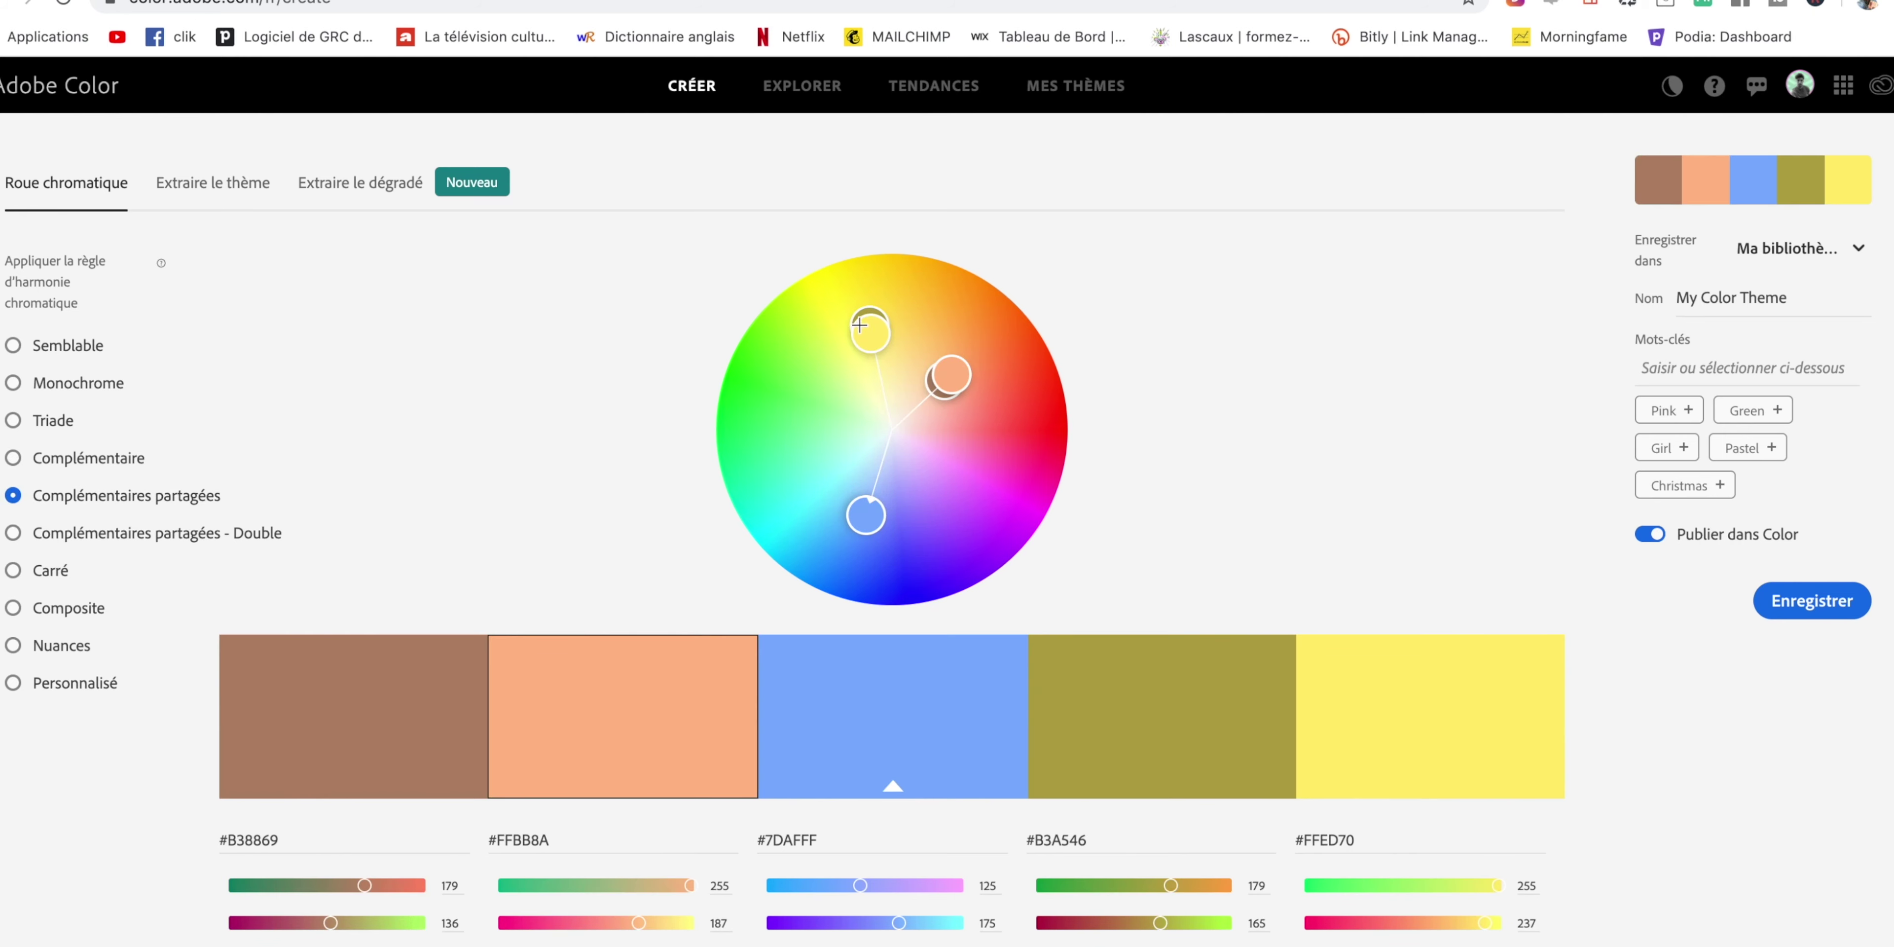
pyautogui.moveTo(859, 324); pyautogui.dragTo(867, 340)
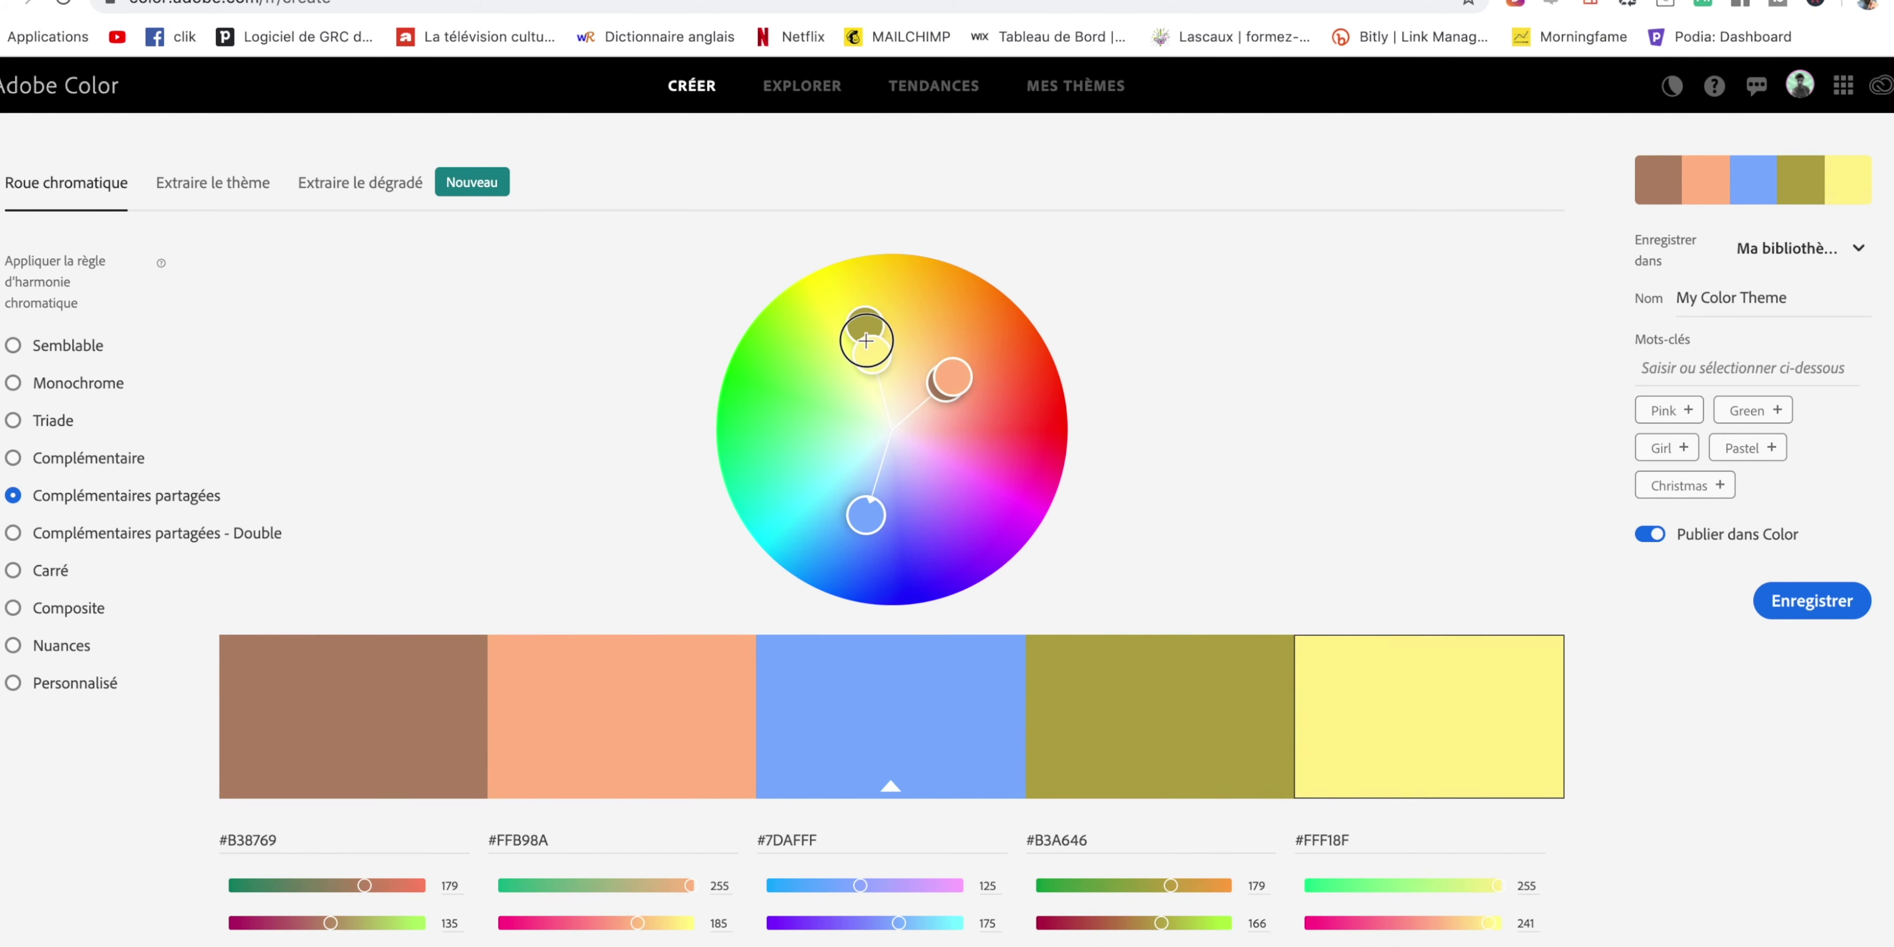
pyautogui.moveTo(867, 340); pyautogui.dragTo(885, 369)
pyautogui.moveTo(867, 515)
pyautogui.mouseDown()
pyautogui.moveTo(843, 508)
pyautogui.moveTo(884, 516)
pyautogui.moveTo(1018, 405)
pyautogui.moveTo(1029, 479)
pyautogui.moveTo(1007, 361)
pyautogui.mouseUp()
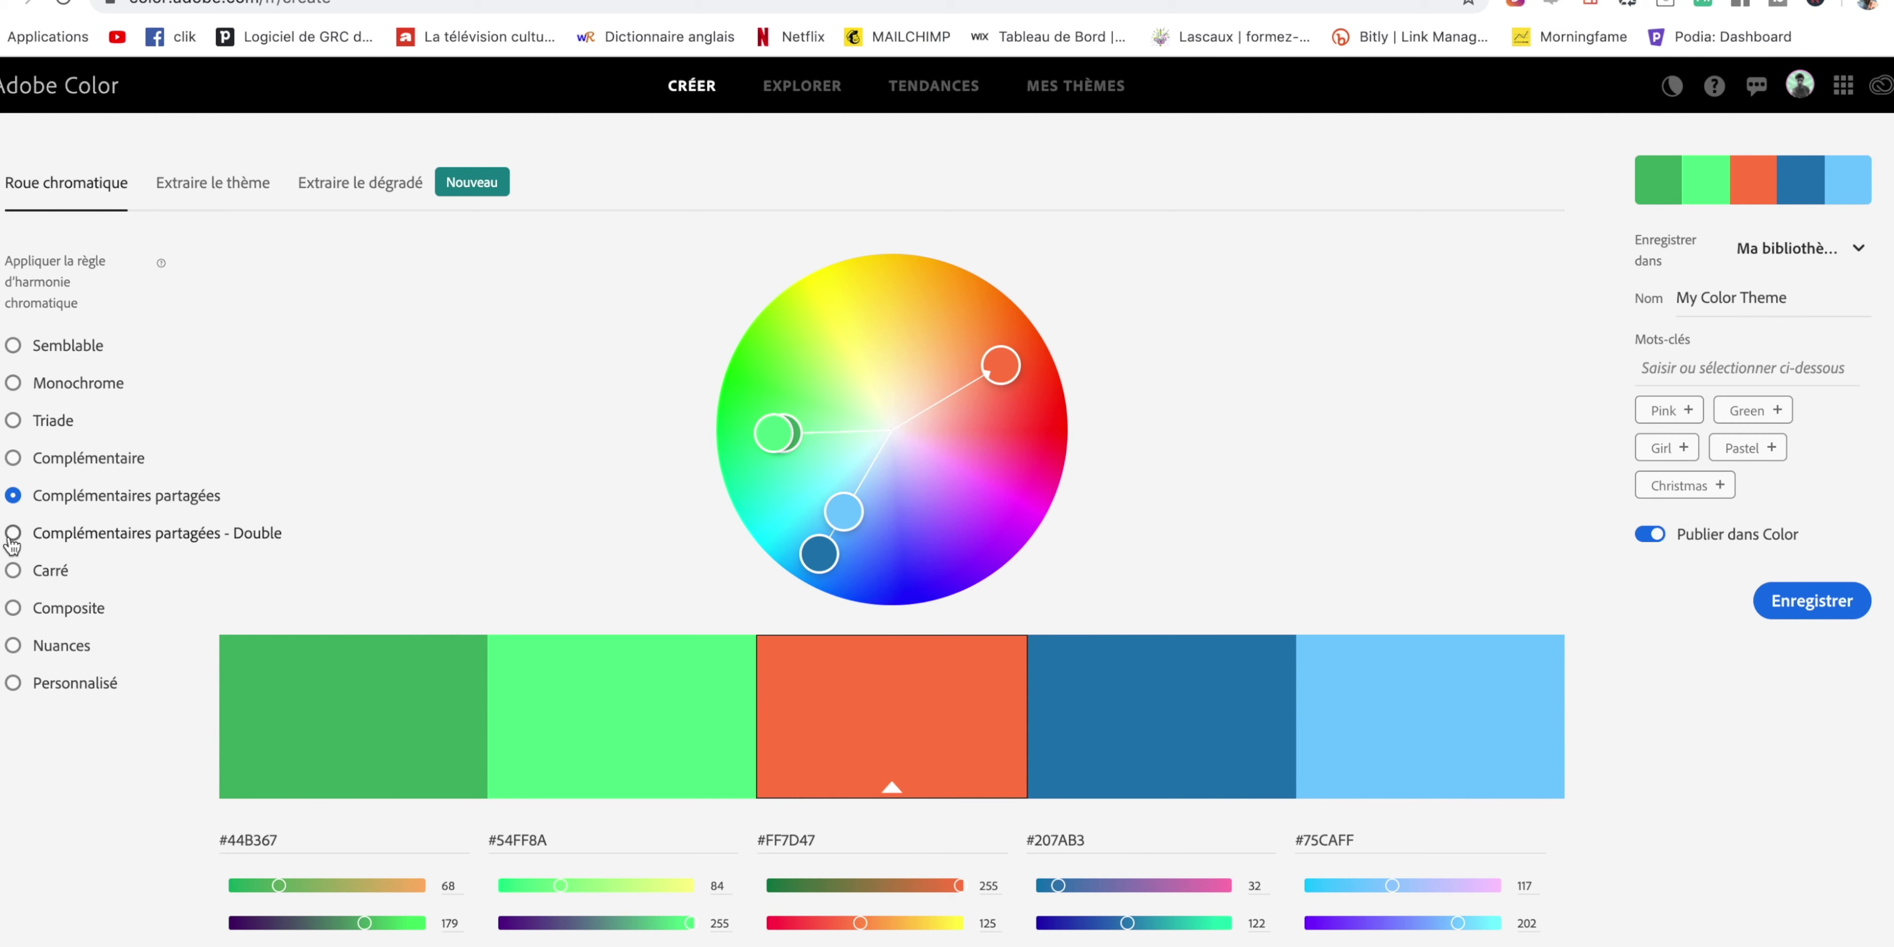
# Try the double split complementary and Carré rules, rotating the palette colours around the wheel.
pyautogui.click(12, 540)
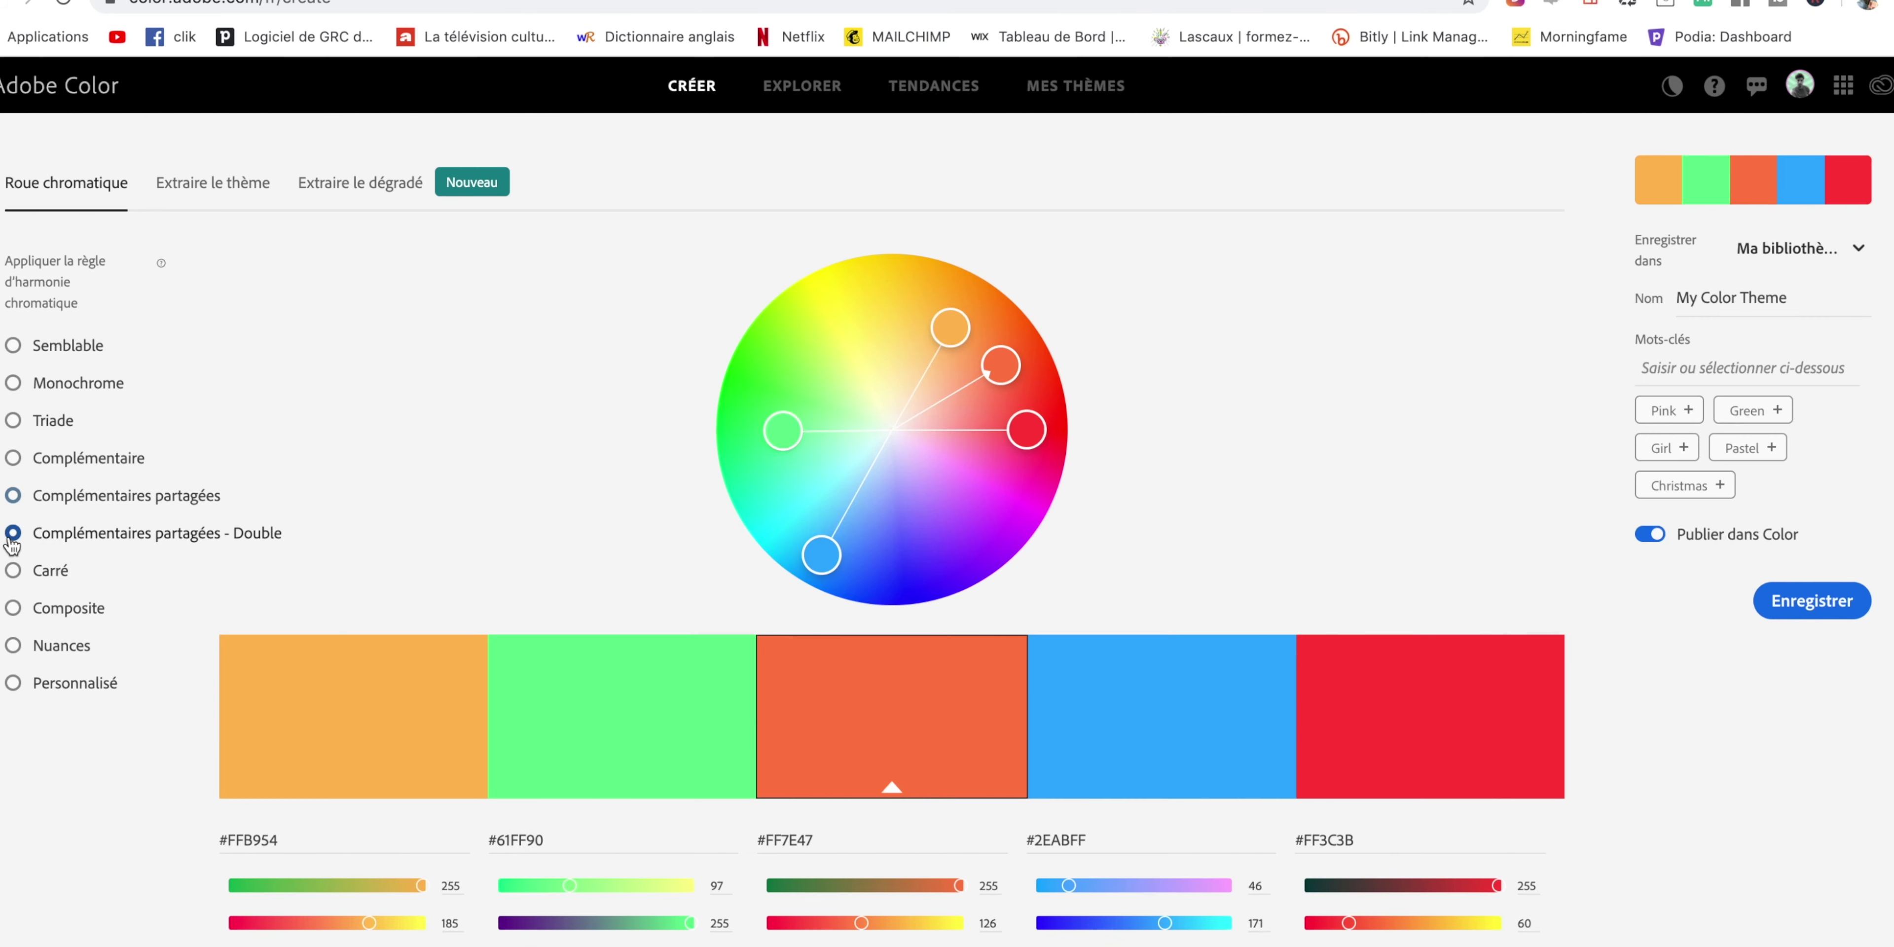
pyautogui.moveTo(955, 342); pyautogui.dragTo(949, 325)
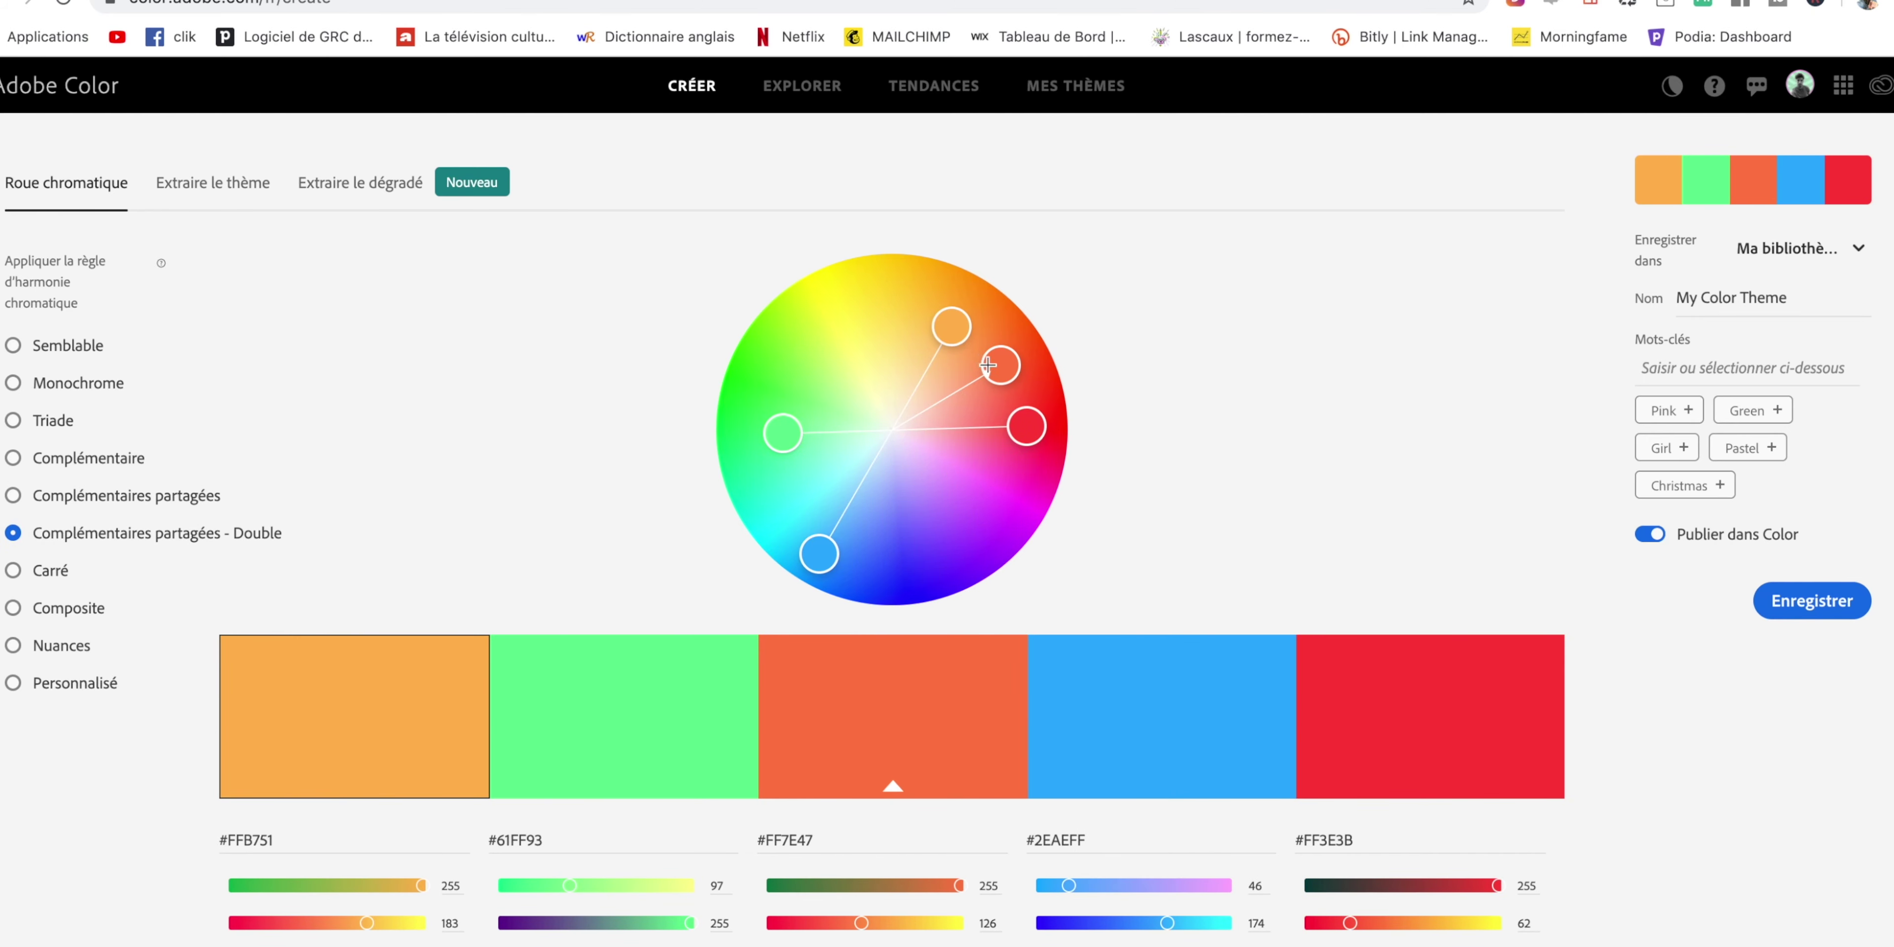
pyautogui.press('Down')
pyautogui.moveTo(833, 360)
pyautogui.mouseDown()
pyautogui.moveTo(800, 385)
pyautogui.moveTo(852, 509)
pyautogui.mouseUp()
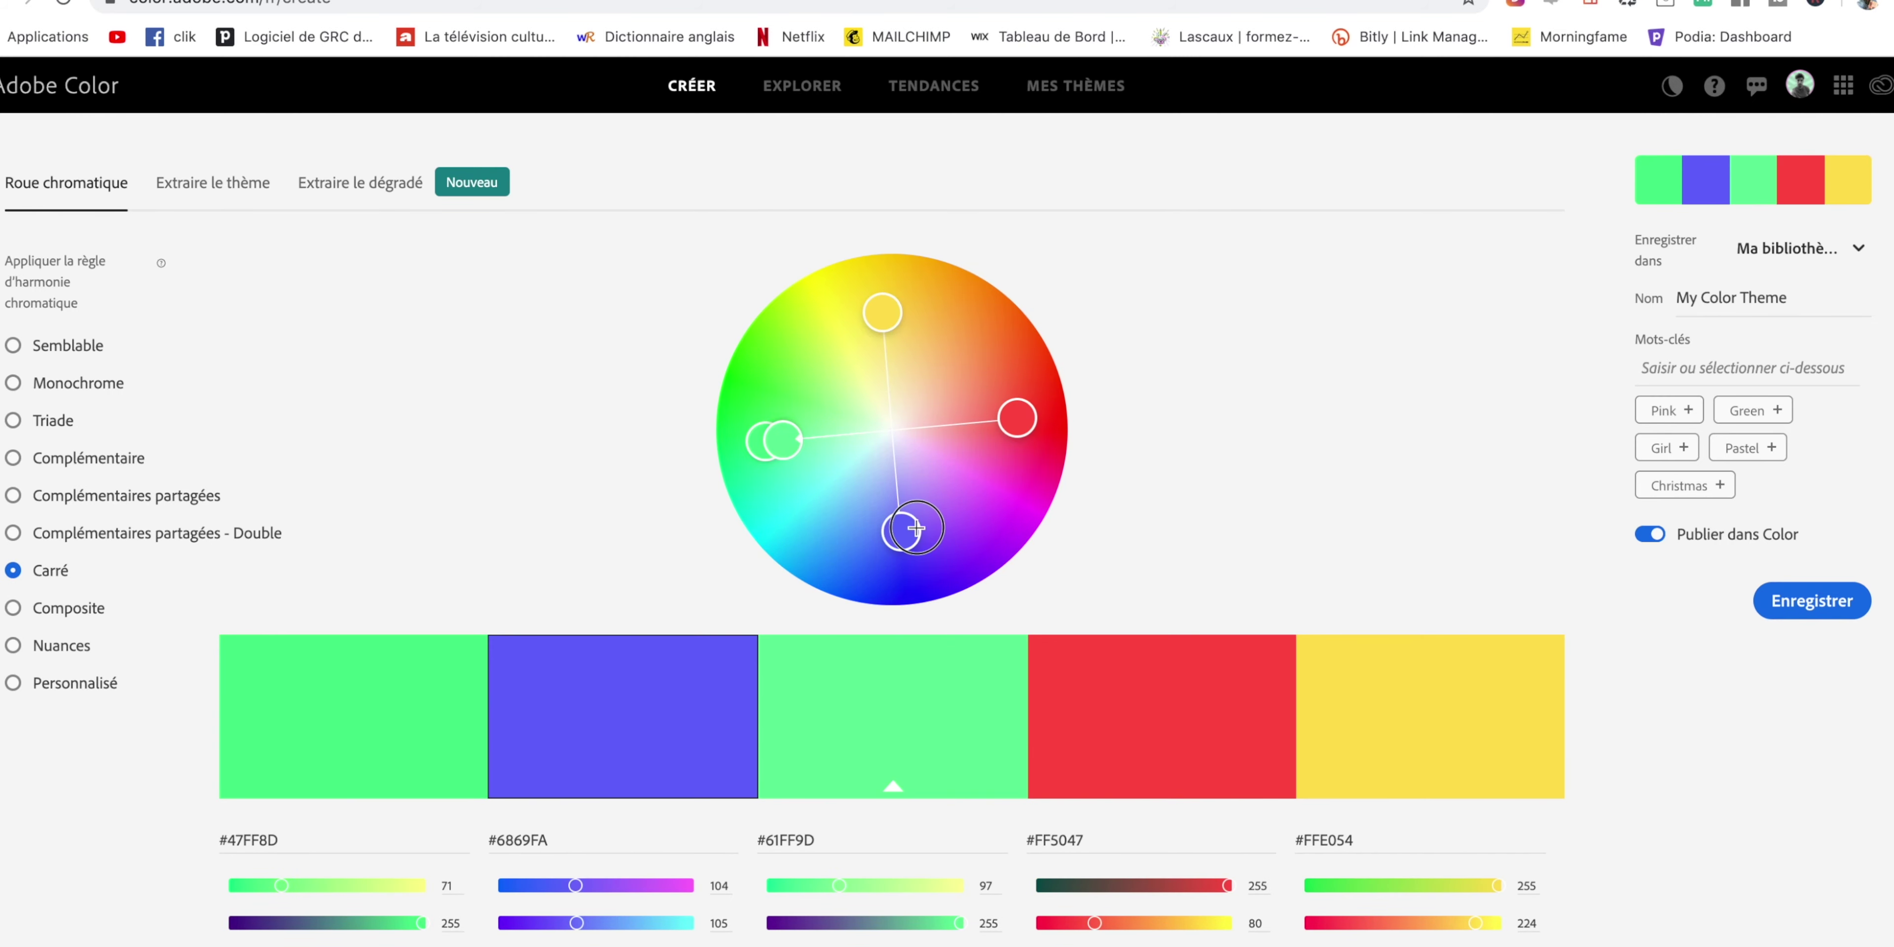
pyautogui.moveTo(853, 508); pyautogui.dragTo(887, 539)
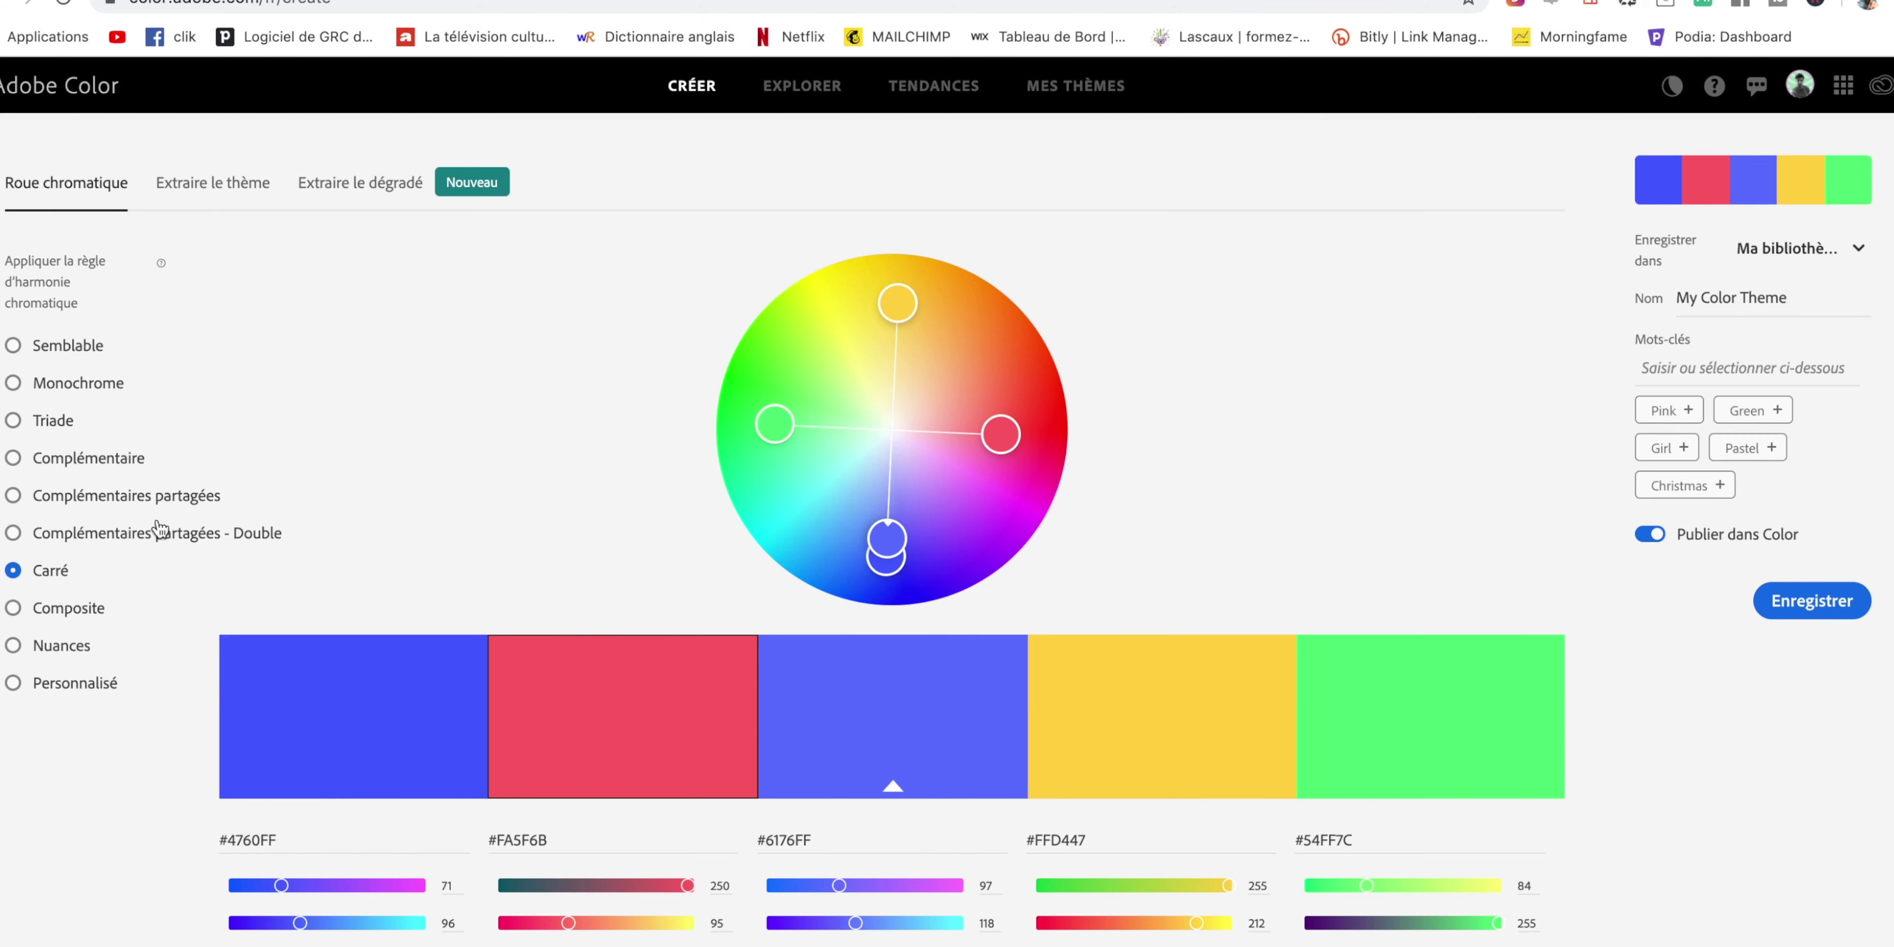
# Try Composite and Nuances, ending at #ACBFAF, #3B1180, #7DFFD8, #461D3F, #E4D18B.
pyautogui.click(15, 609)
pyautogui.moveTo(879, 363); pyautogui.dragTo(819, 348)
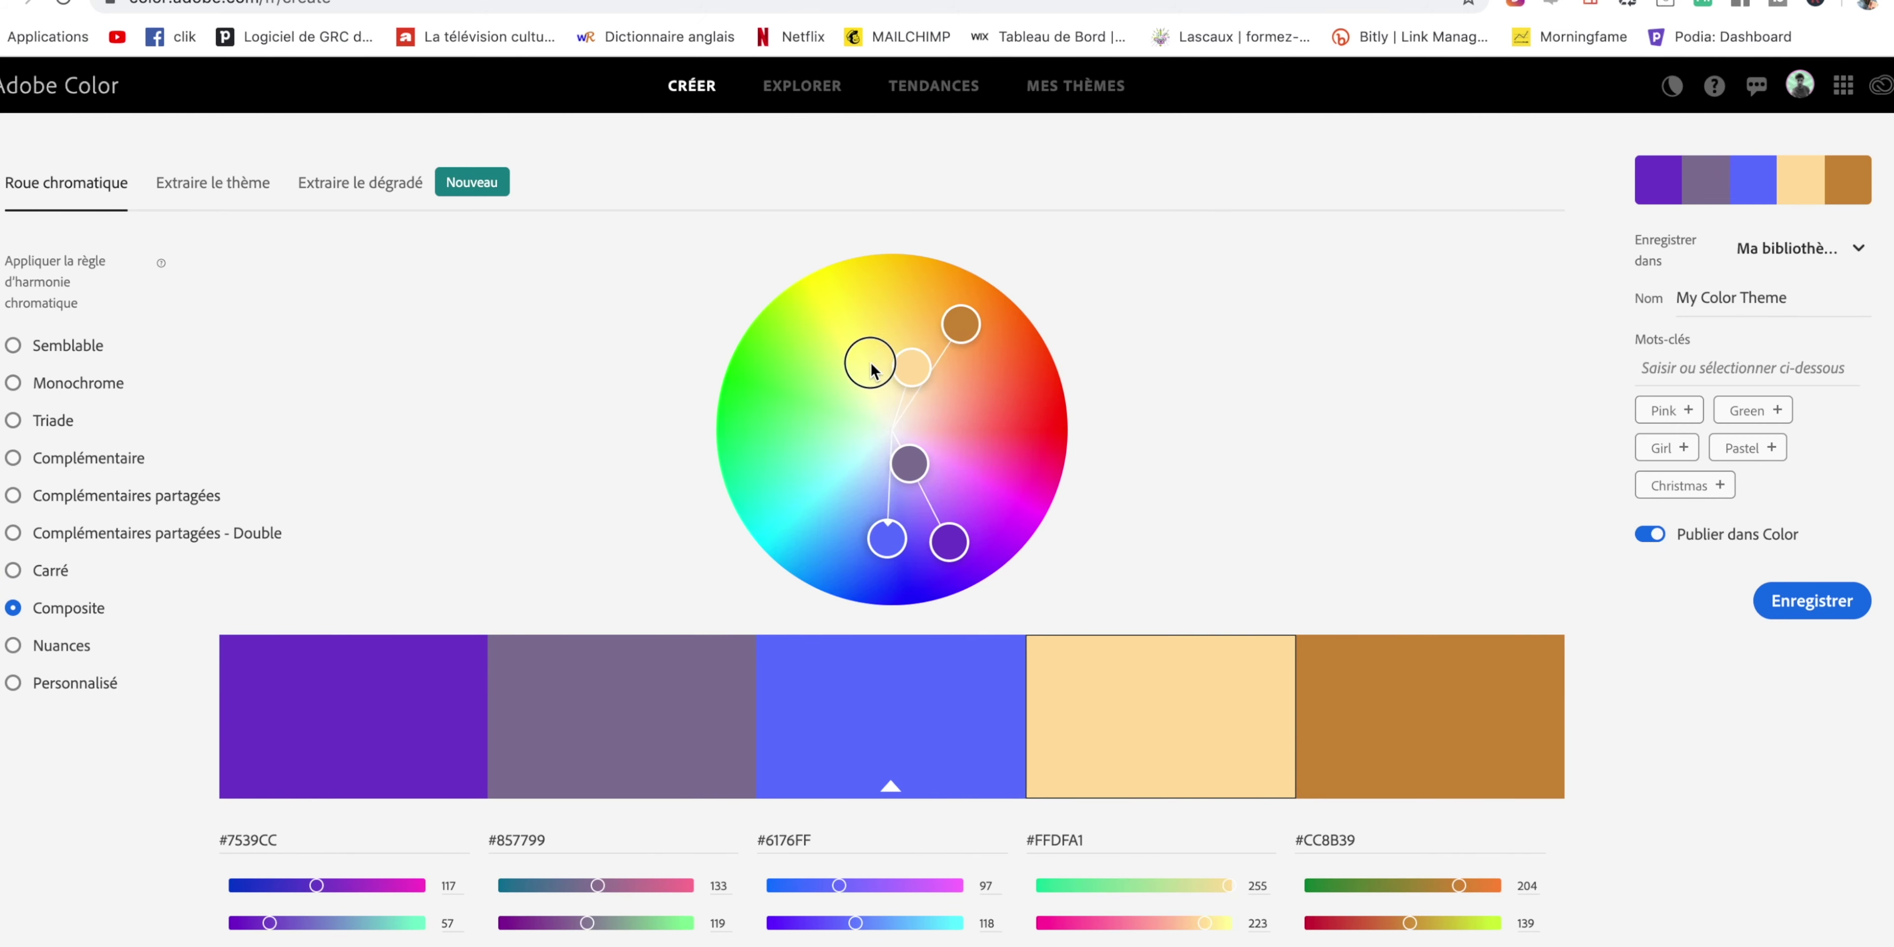
pyautogui.click(13, 646)
pyautogui.moveTo(819, 348)
pyautogui.mouseDown()
pyautogui.moveTo(893, 421)
pyautogui.moveTo(873, 427)
pyautogui.mouseUp()
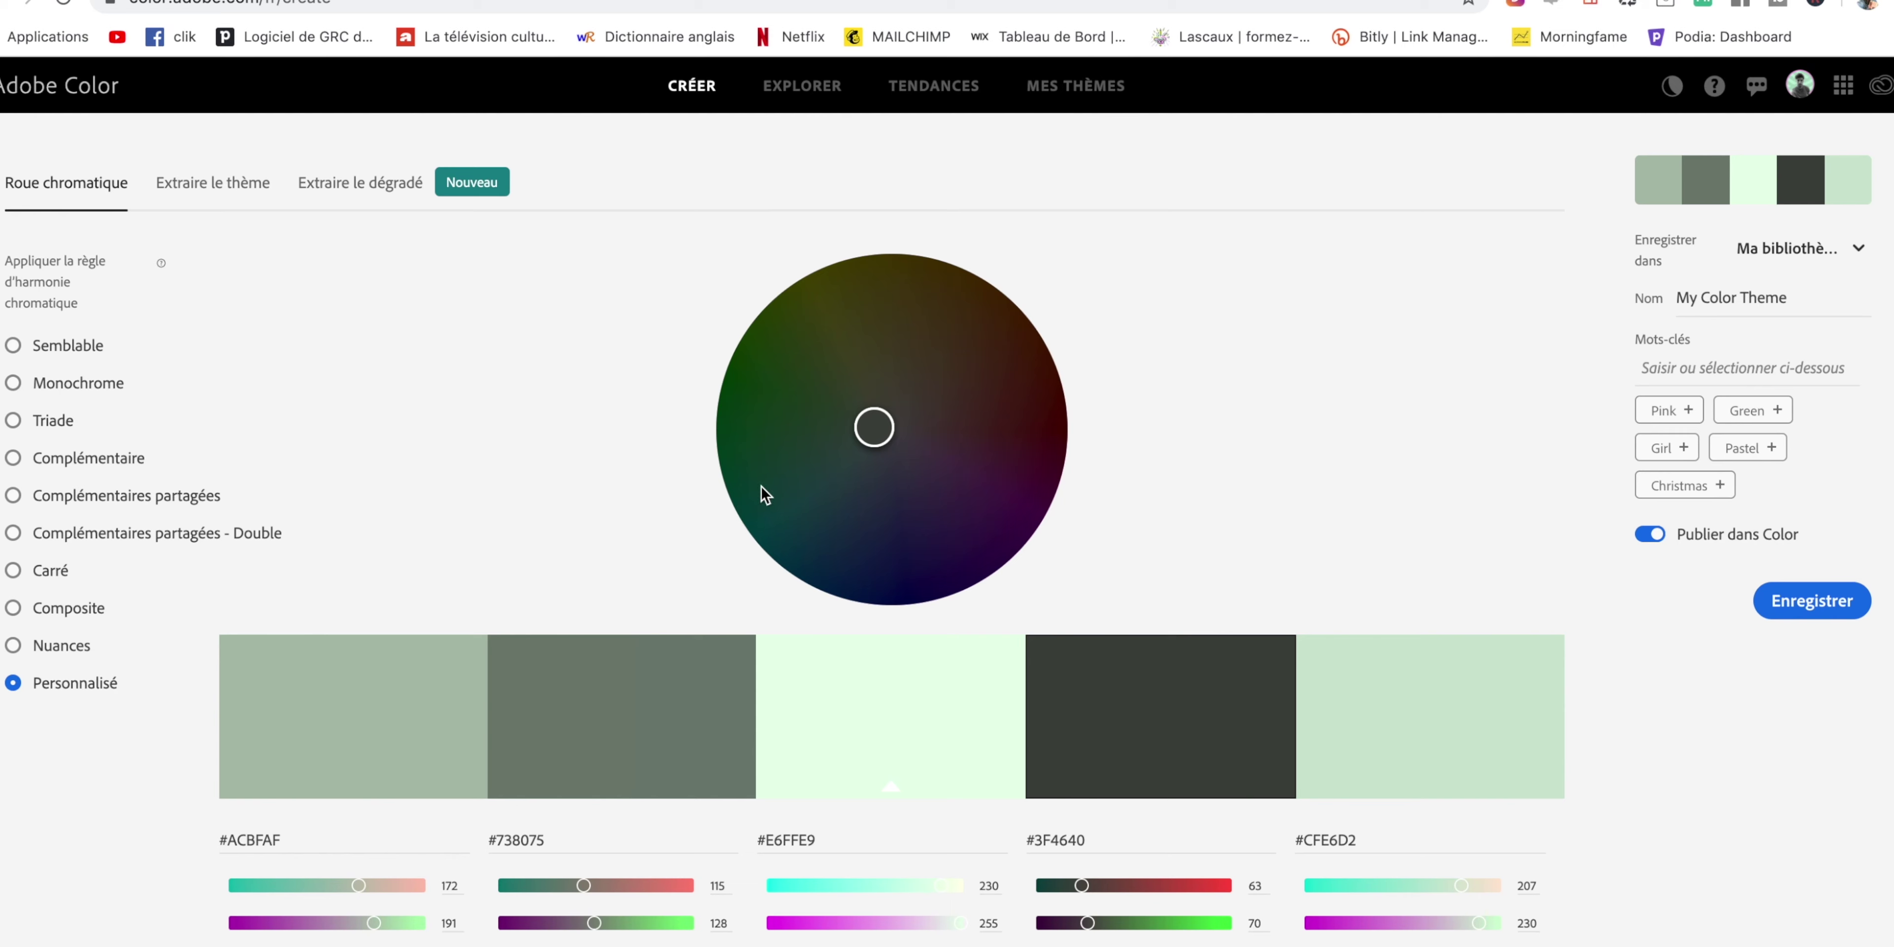
pyautogui.moveTo(874, 425); pyautogui.dragTo(985, 473)
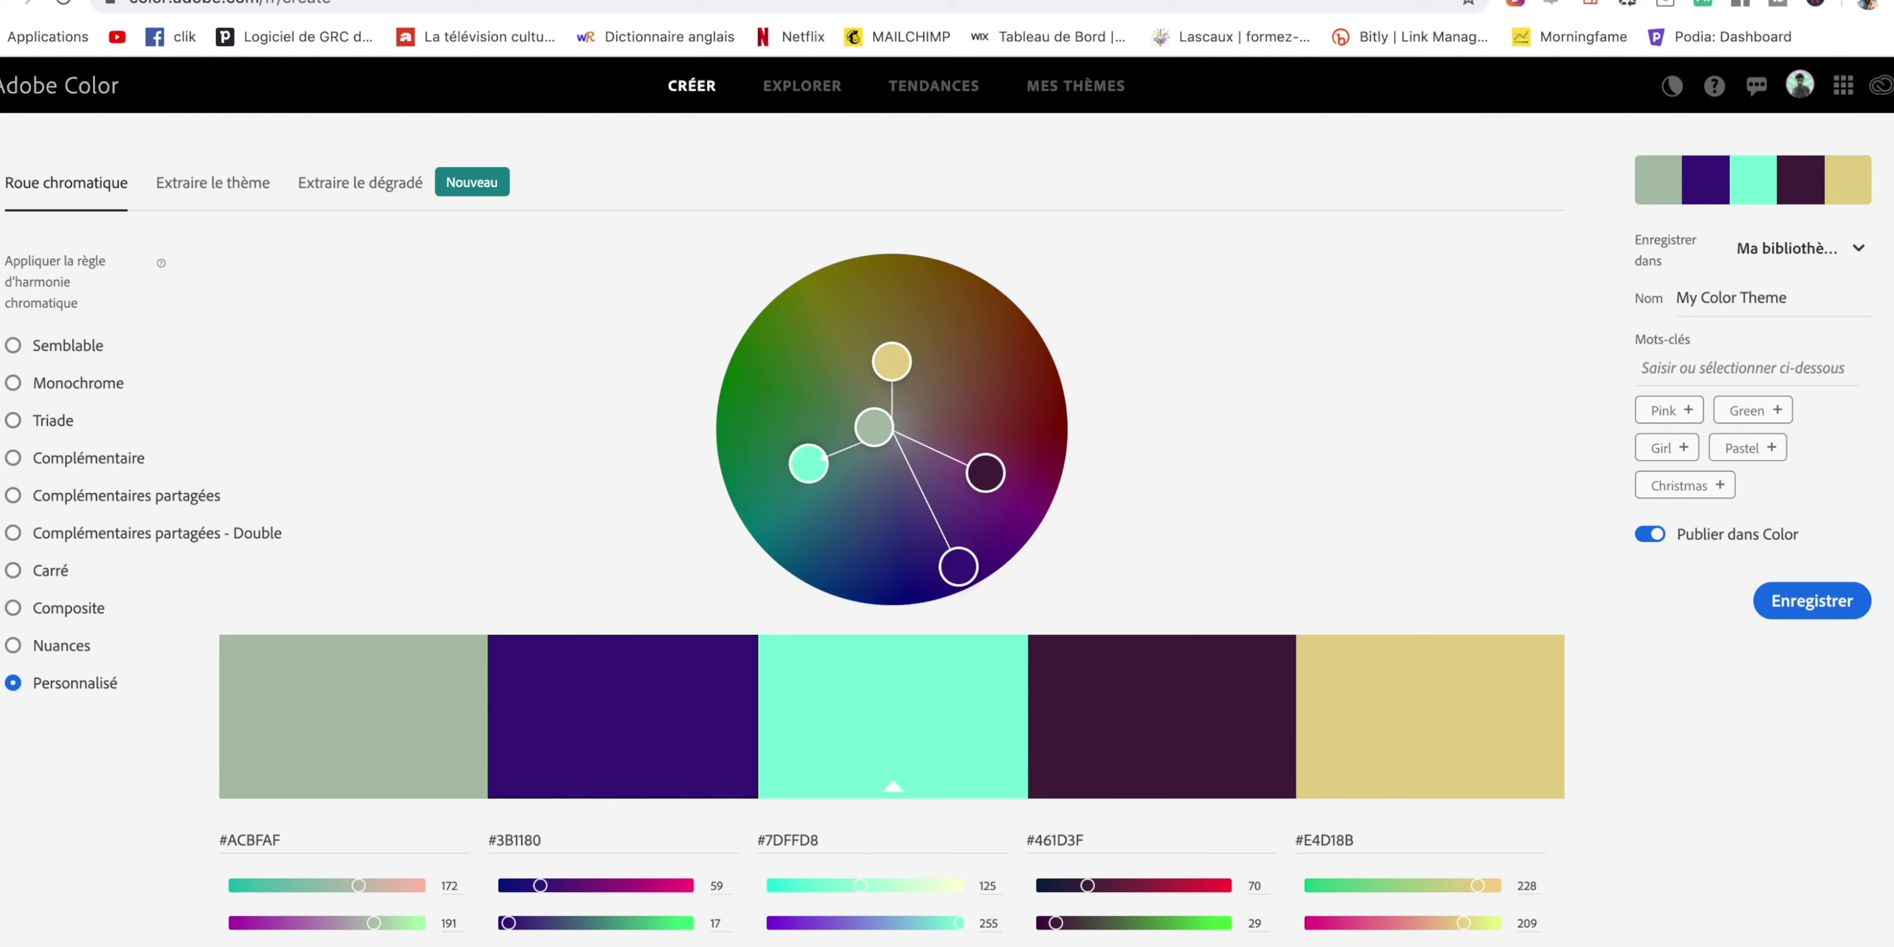
pyautogui.hotkey('ctrl', 'Tab')
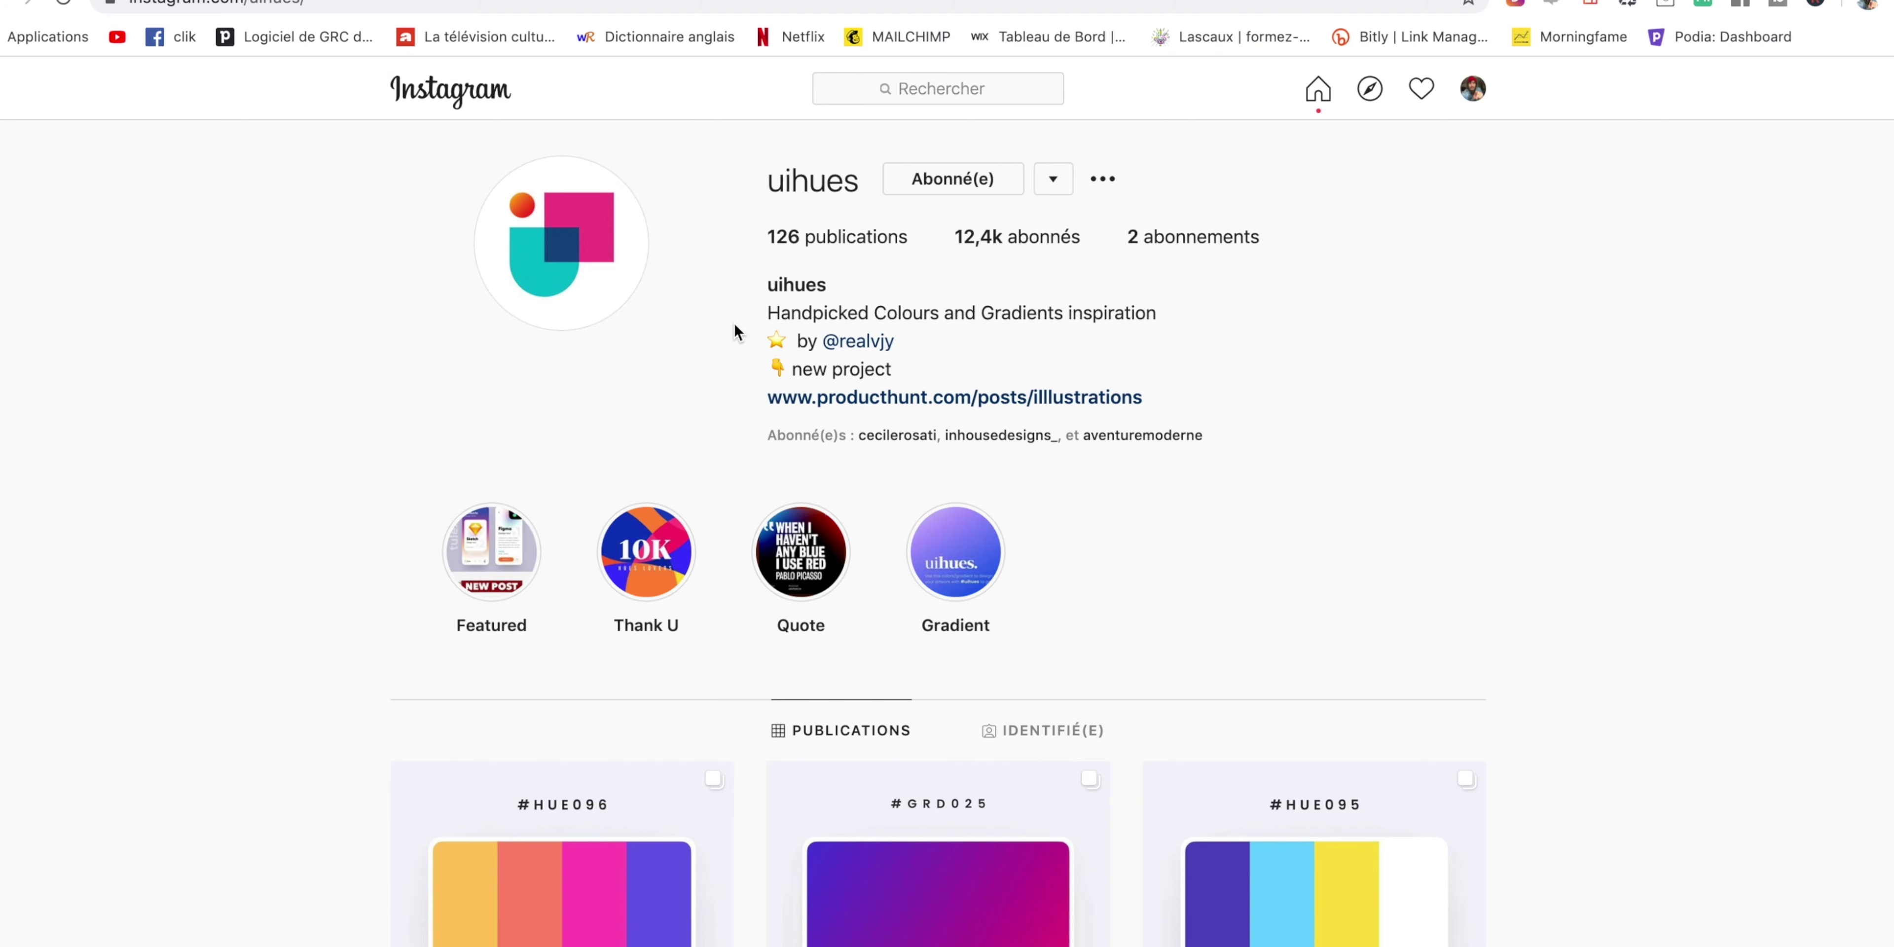
pyautogui.moveTo(775, 179); pyautogui.dragTo(864, 179)
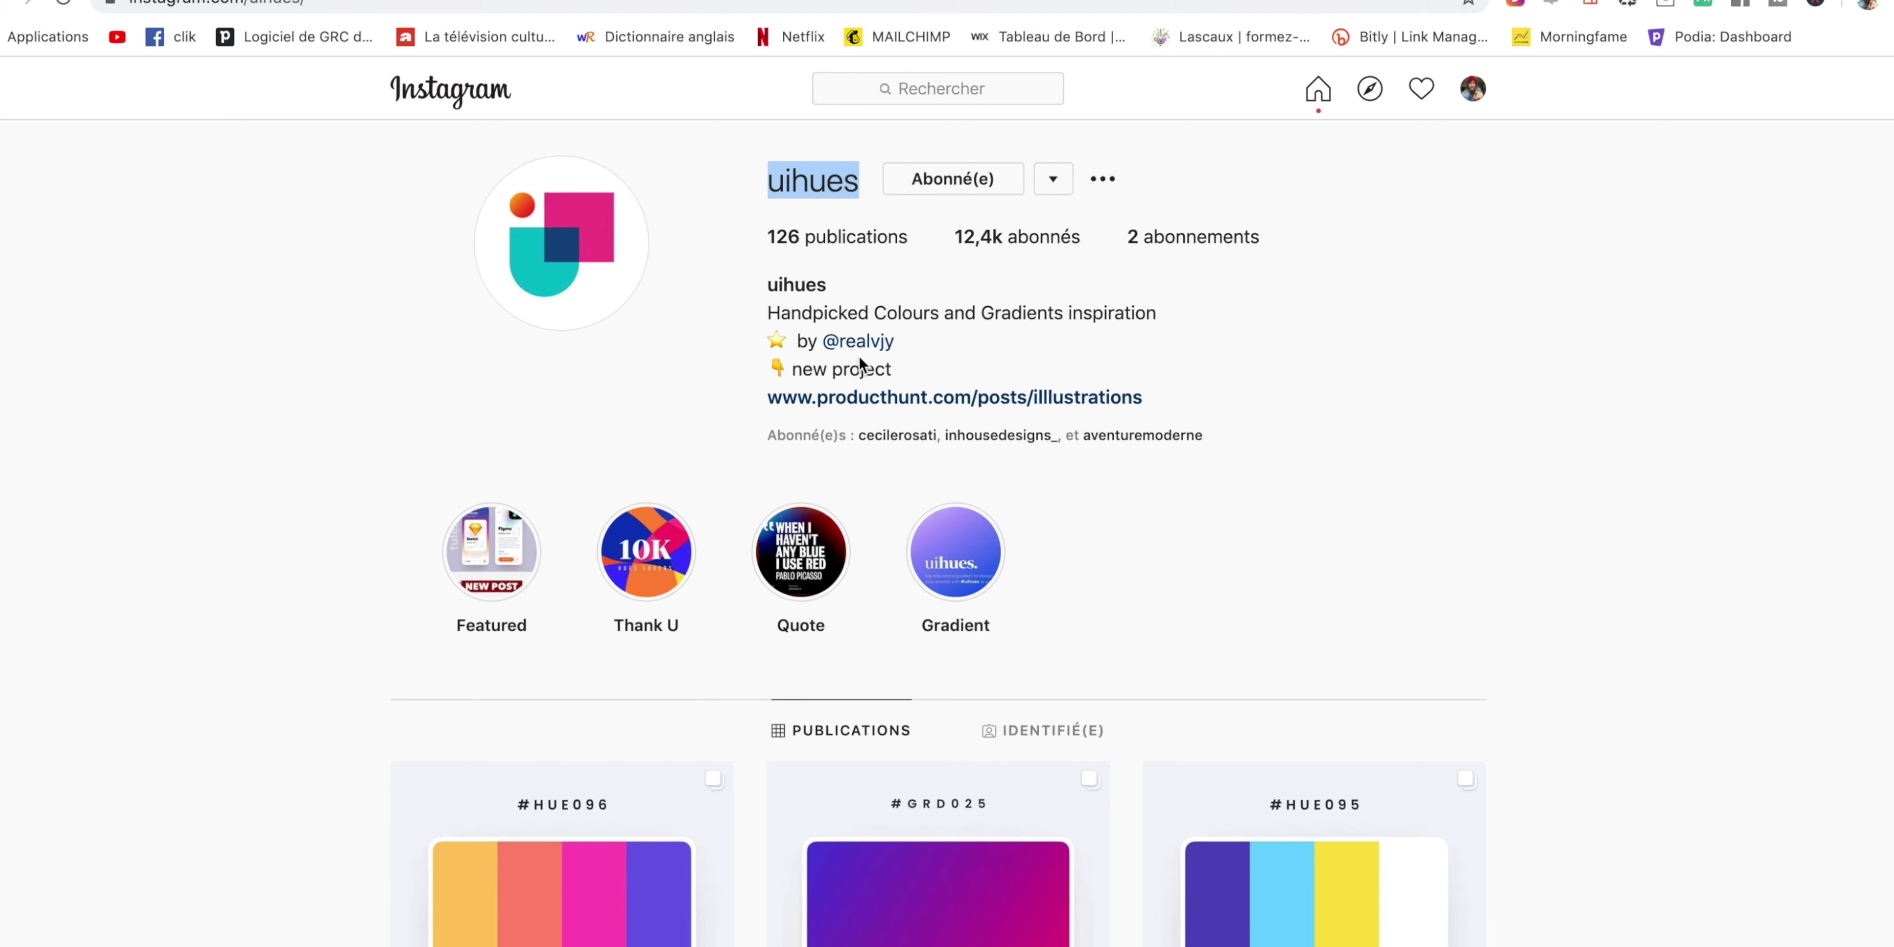
pyautogui.scroll(-5, 936, 476)
pyautogui.scroll(-2, 937, 476)
pyautogui.scroll(-5, 1102, 515)
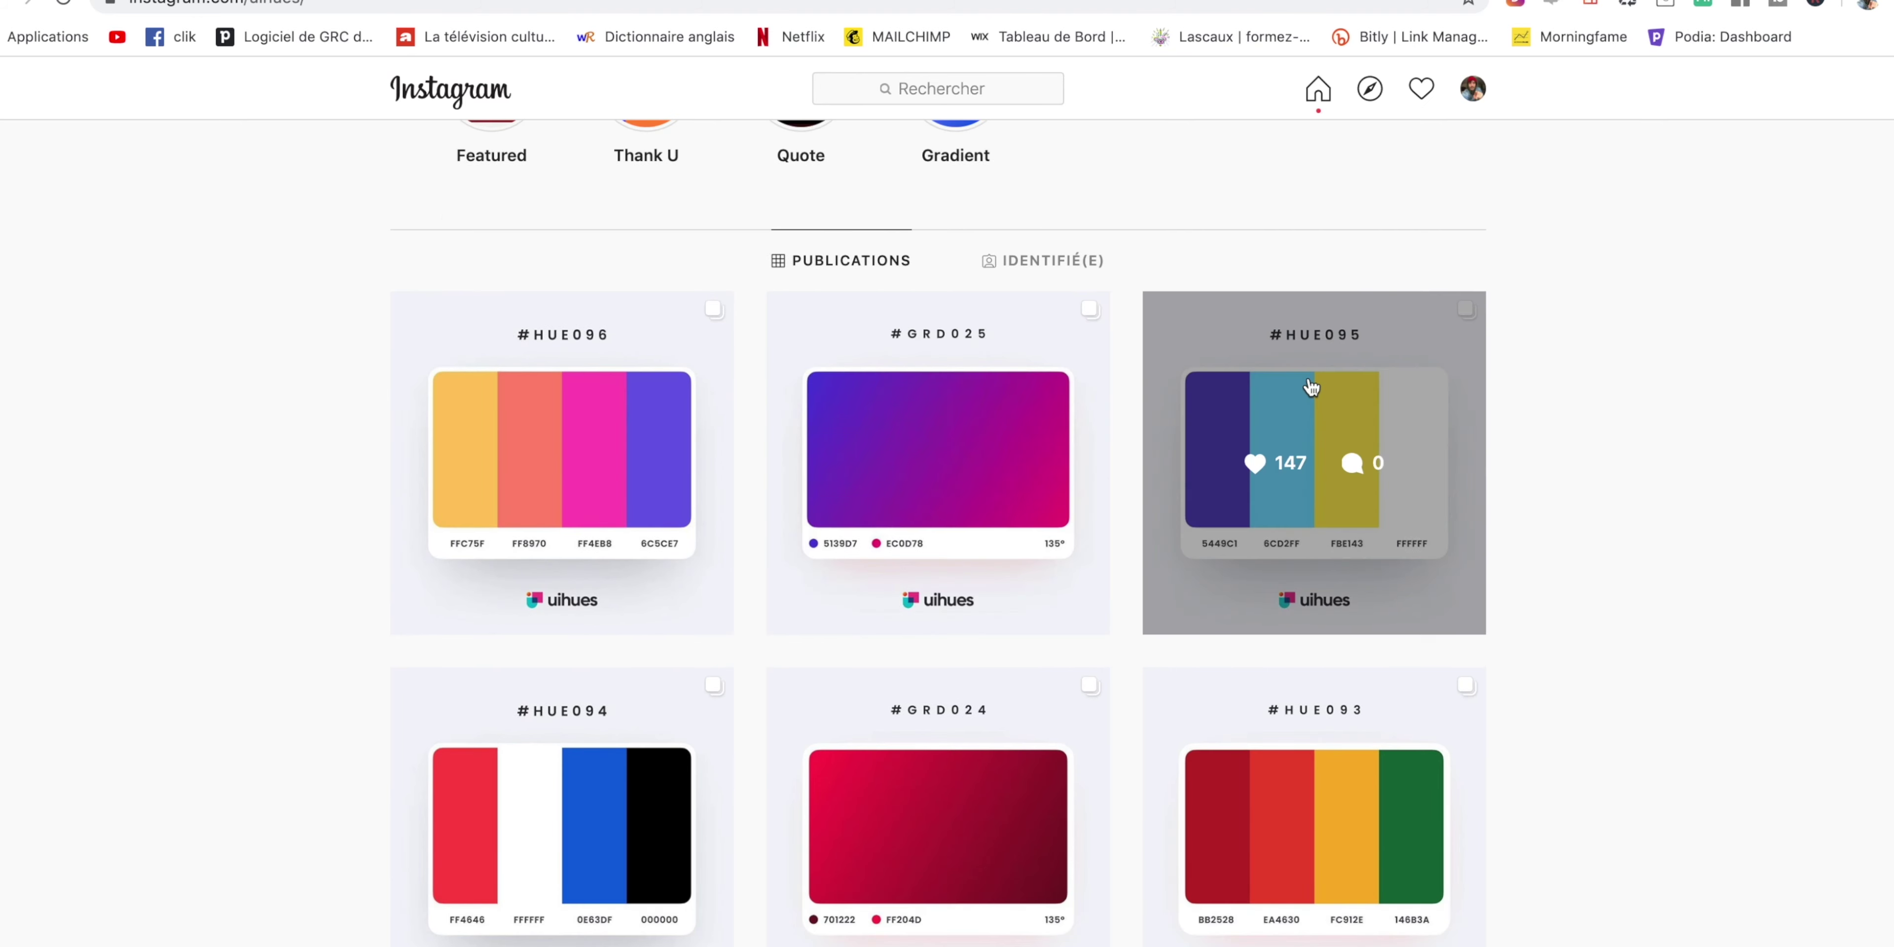
pyautogui.scroll(-8, 956, 662)
pyautogui.scroll(-3, 732, 790)
pyautogui.scroll(-2, 1696, 816)
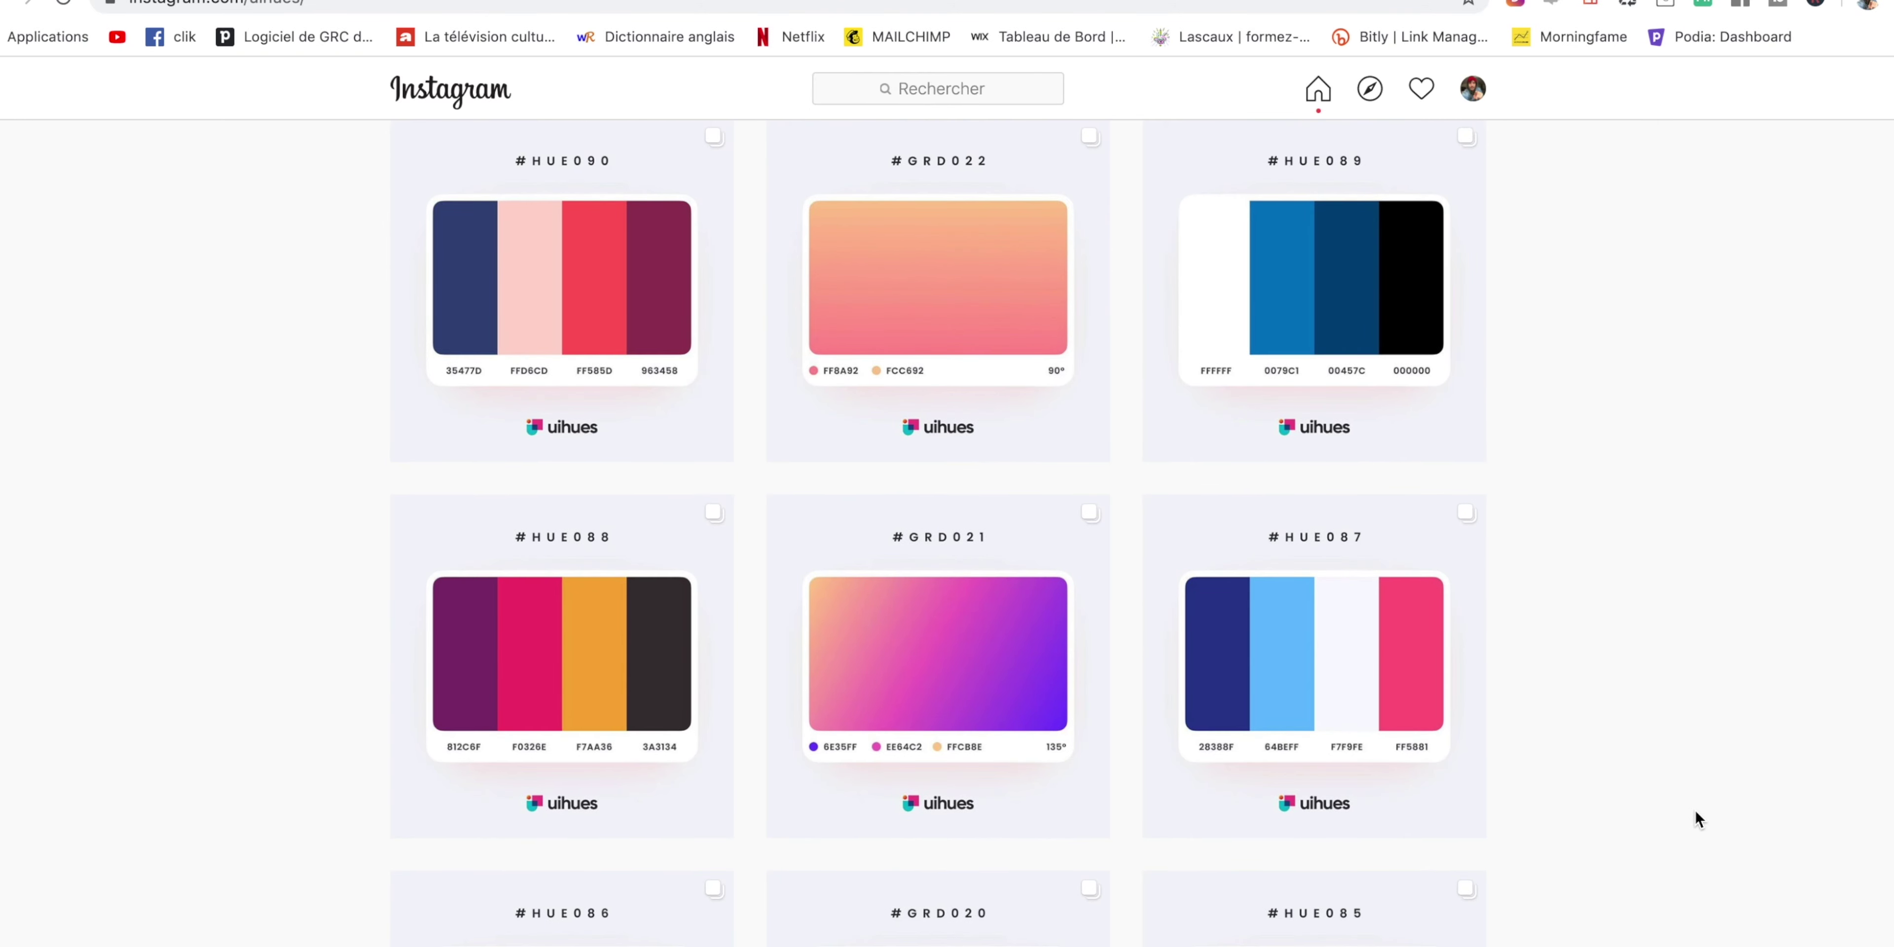
pyautogui.scroll(-3, 1378, 661)
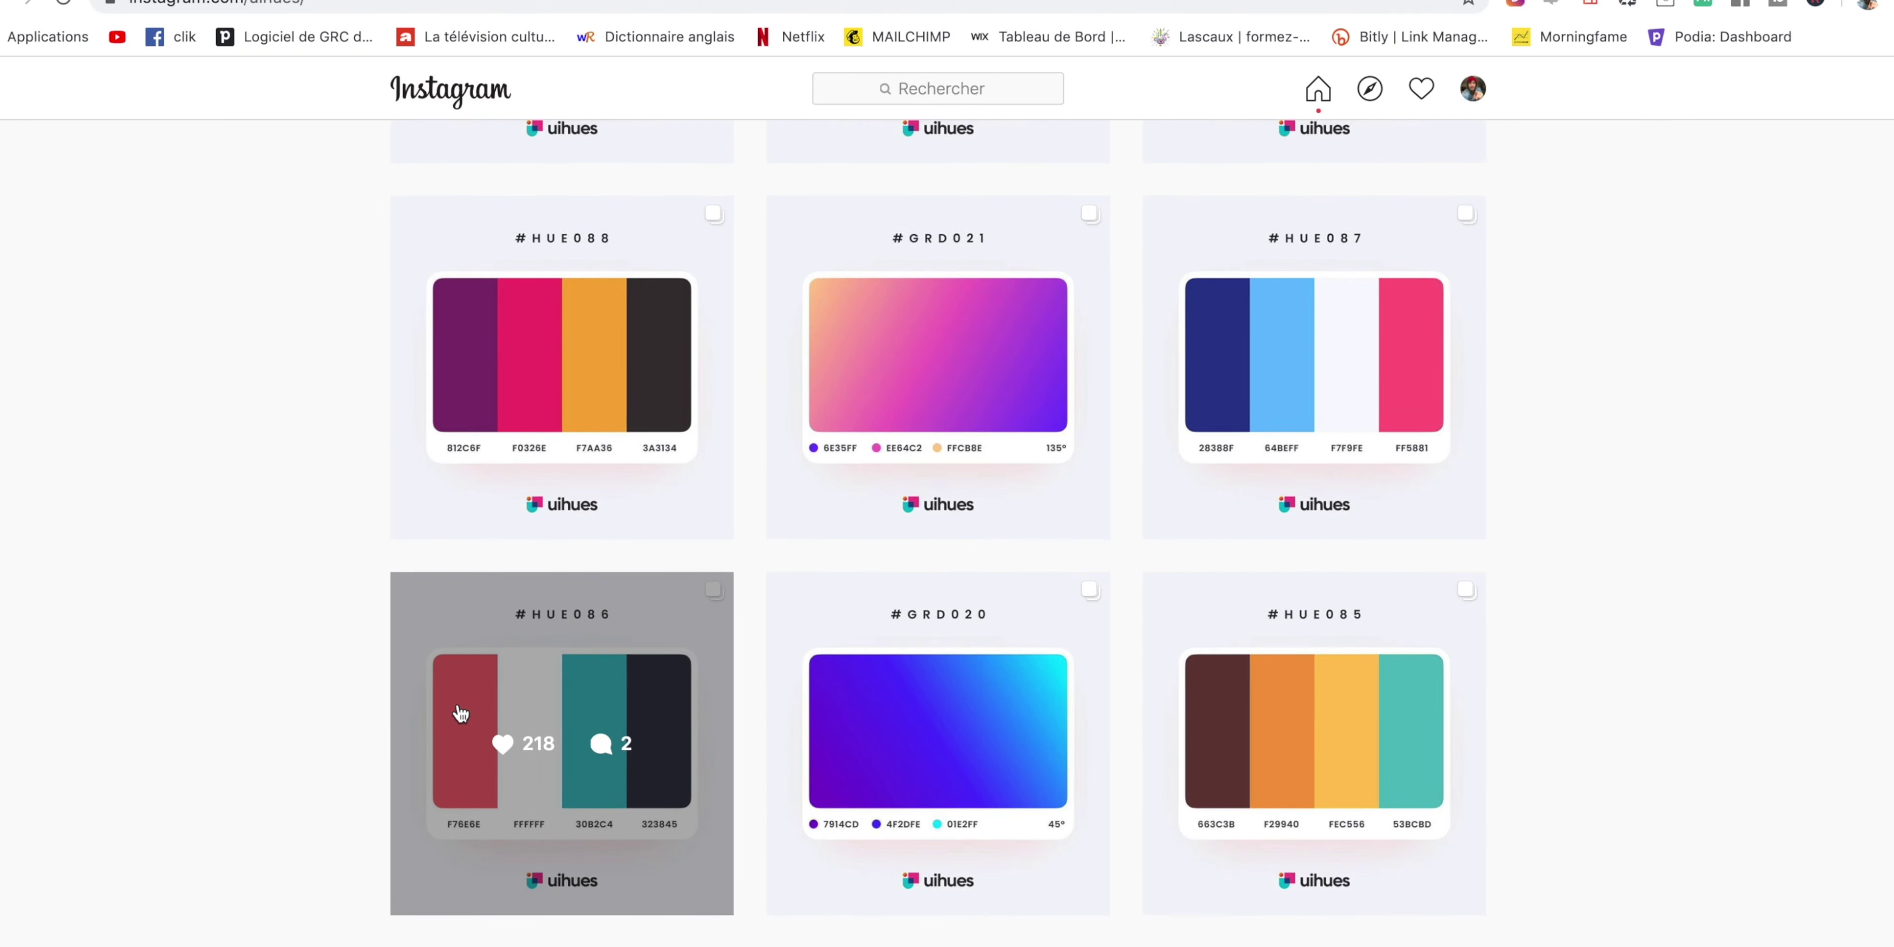
pyautogui.scroll(-20, 1704, 771)
pyautogui.scroll(-3, 1704, 771)
pyautogui.scroll(-3, 1704, 771)
pyautogui.scroll(-3, 1704, 770)
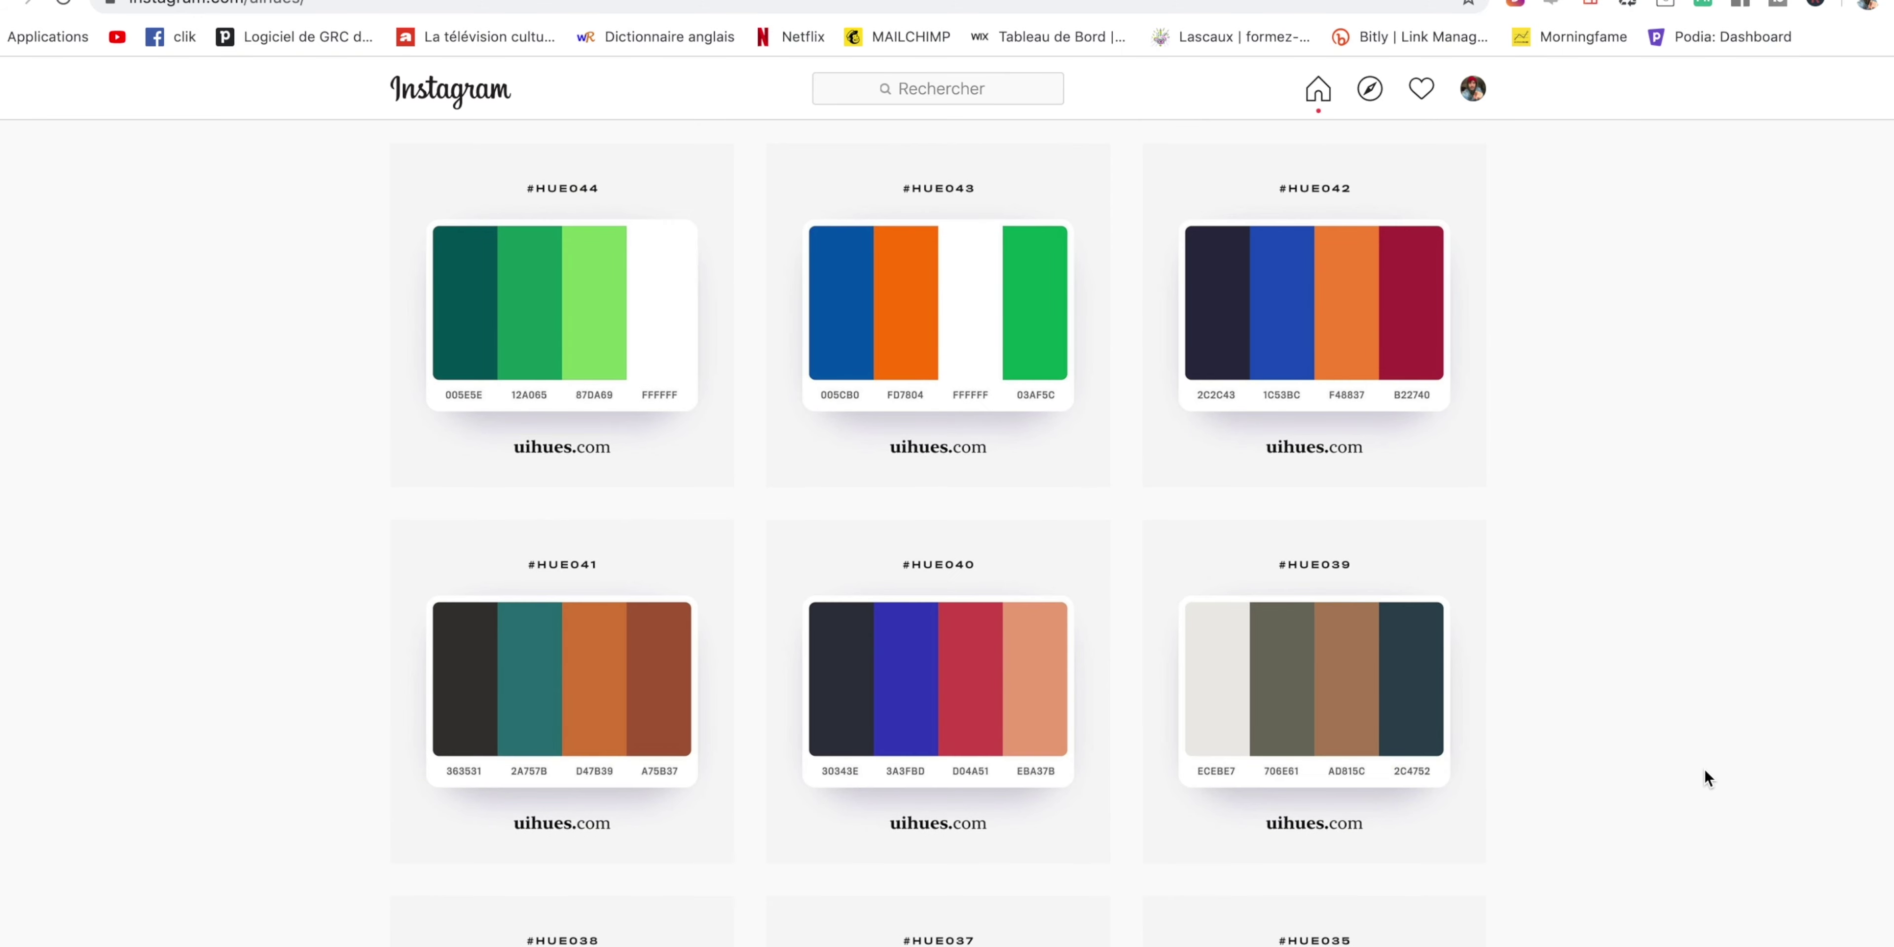
pyautogui.scroll(-3, 1703, 770)
pyautogui.scroll(-5, 1704, 770)
pyautogui.scroll(-2, 1703, 771)
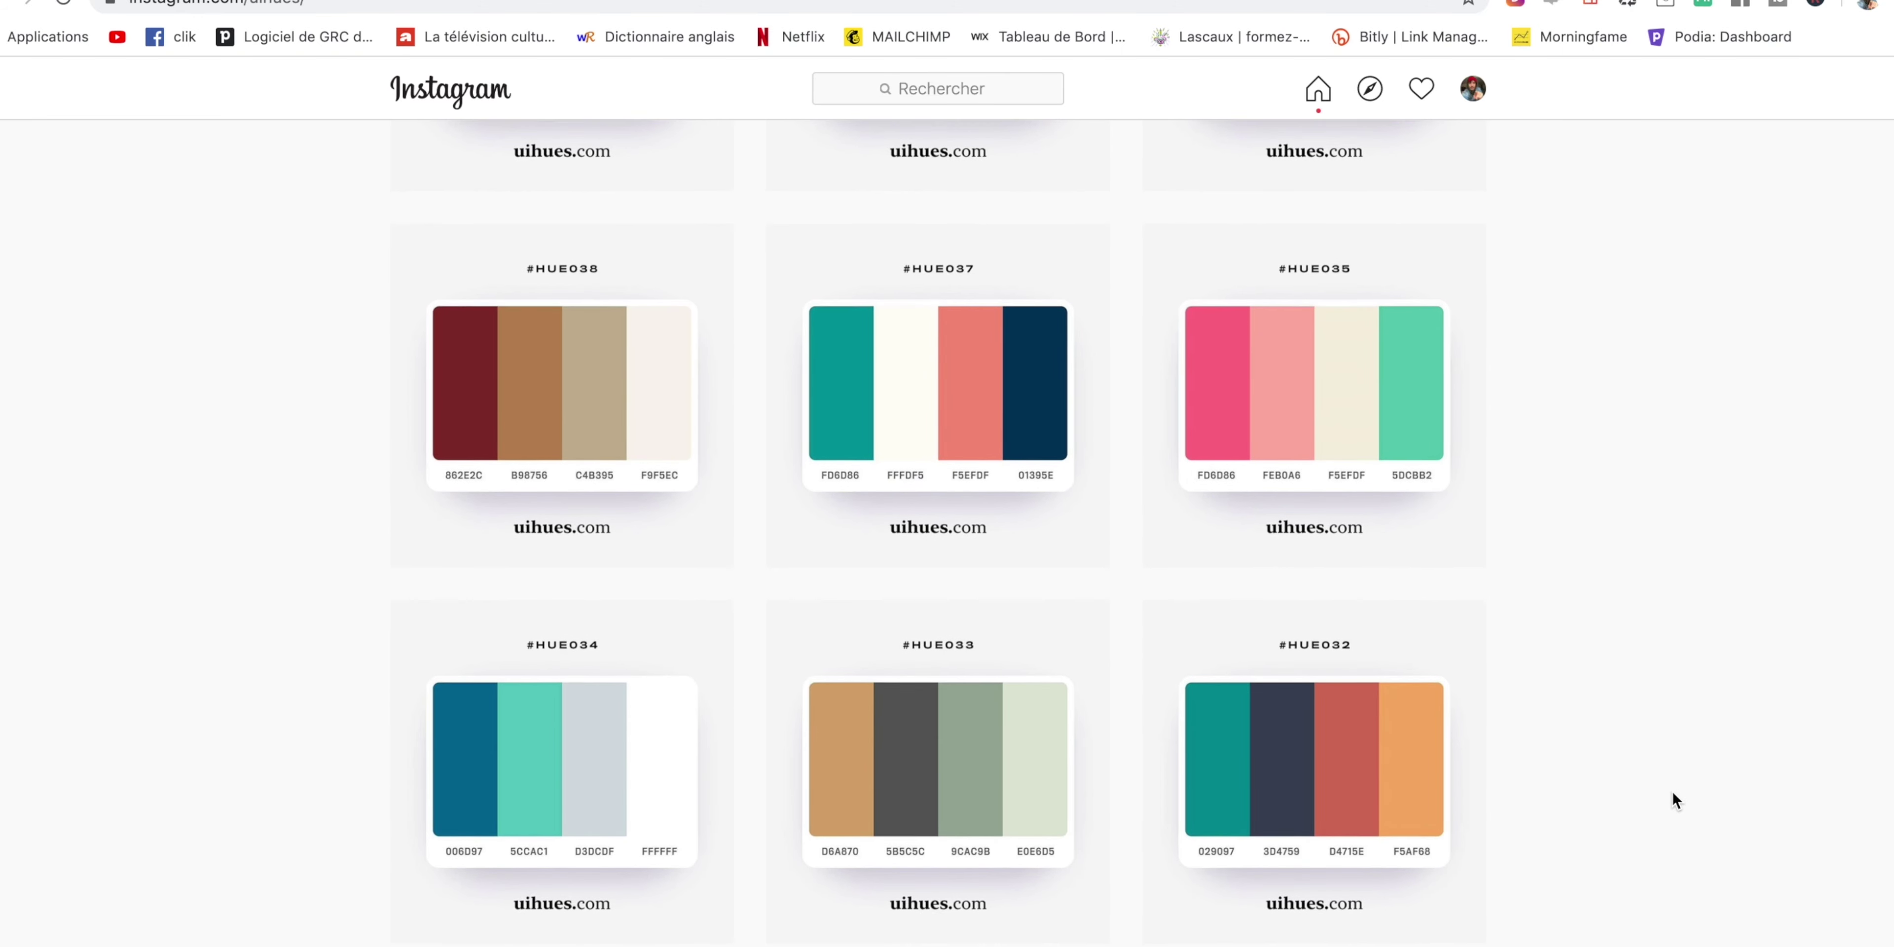
pyautogui.scroll(-1, 1669, 790)
pyautogui.scroll(-2, 1670, 793)
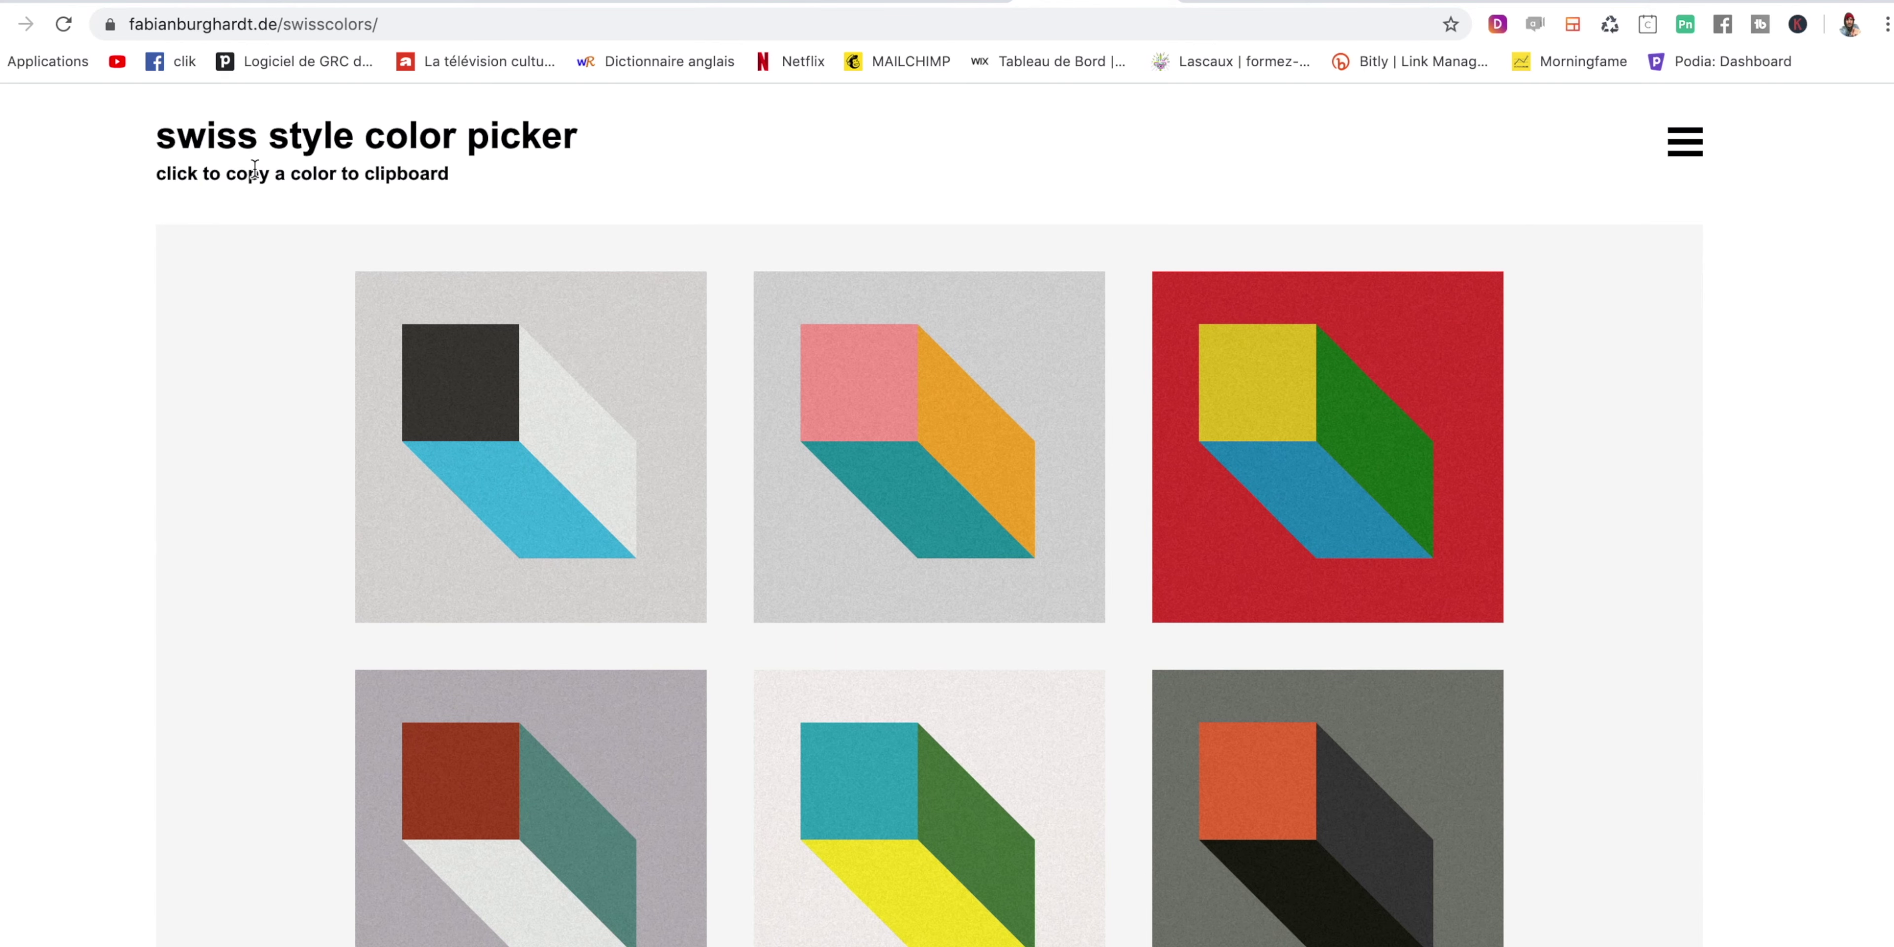
# Scroll the Swiss colour-picker tiles and copy the pink #fe9f97 to the clipboard.
pyautogui.scroll(-5, 913, 687)
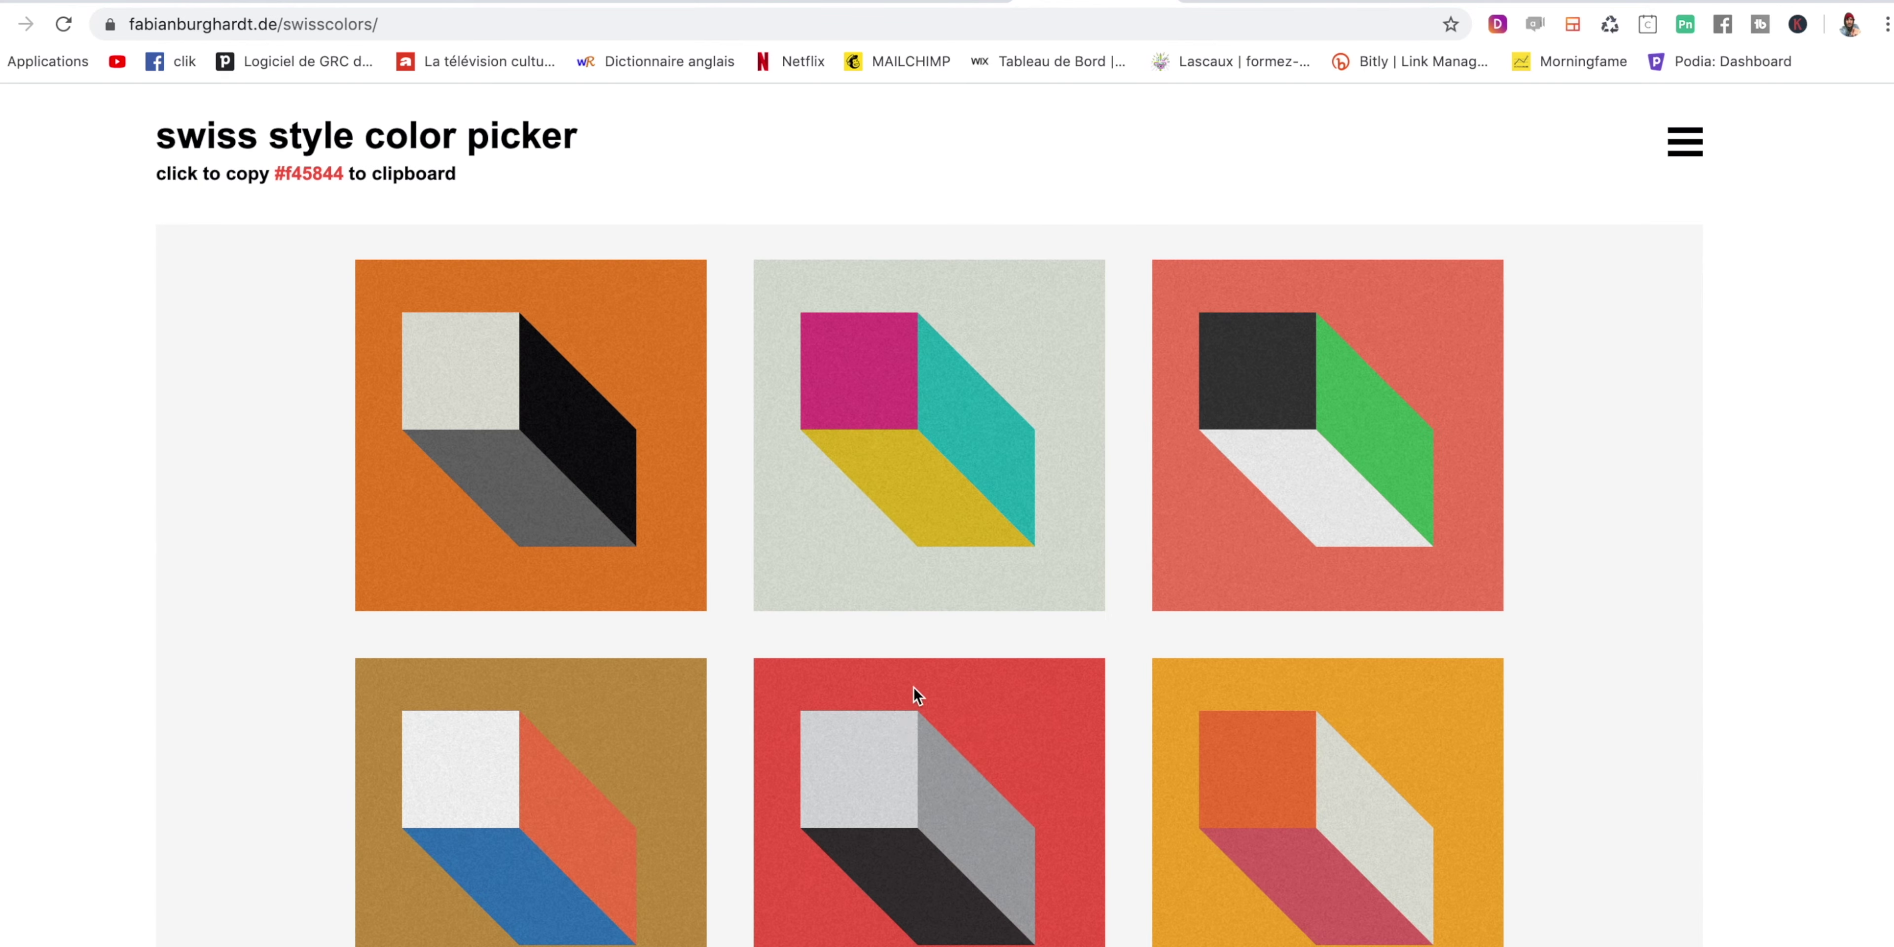
pyautogui.scroll(-2, 533, 745)
pyautogui.scroll(5, 536, 726)
pyautogui.scroll(5, 549, 706)
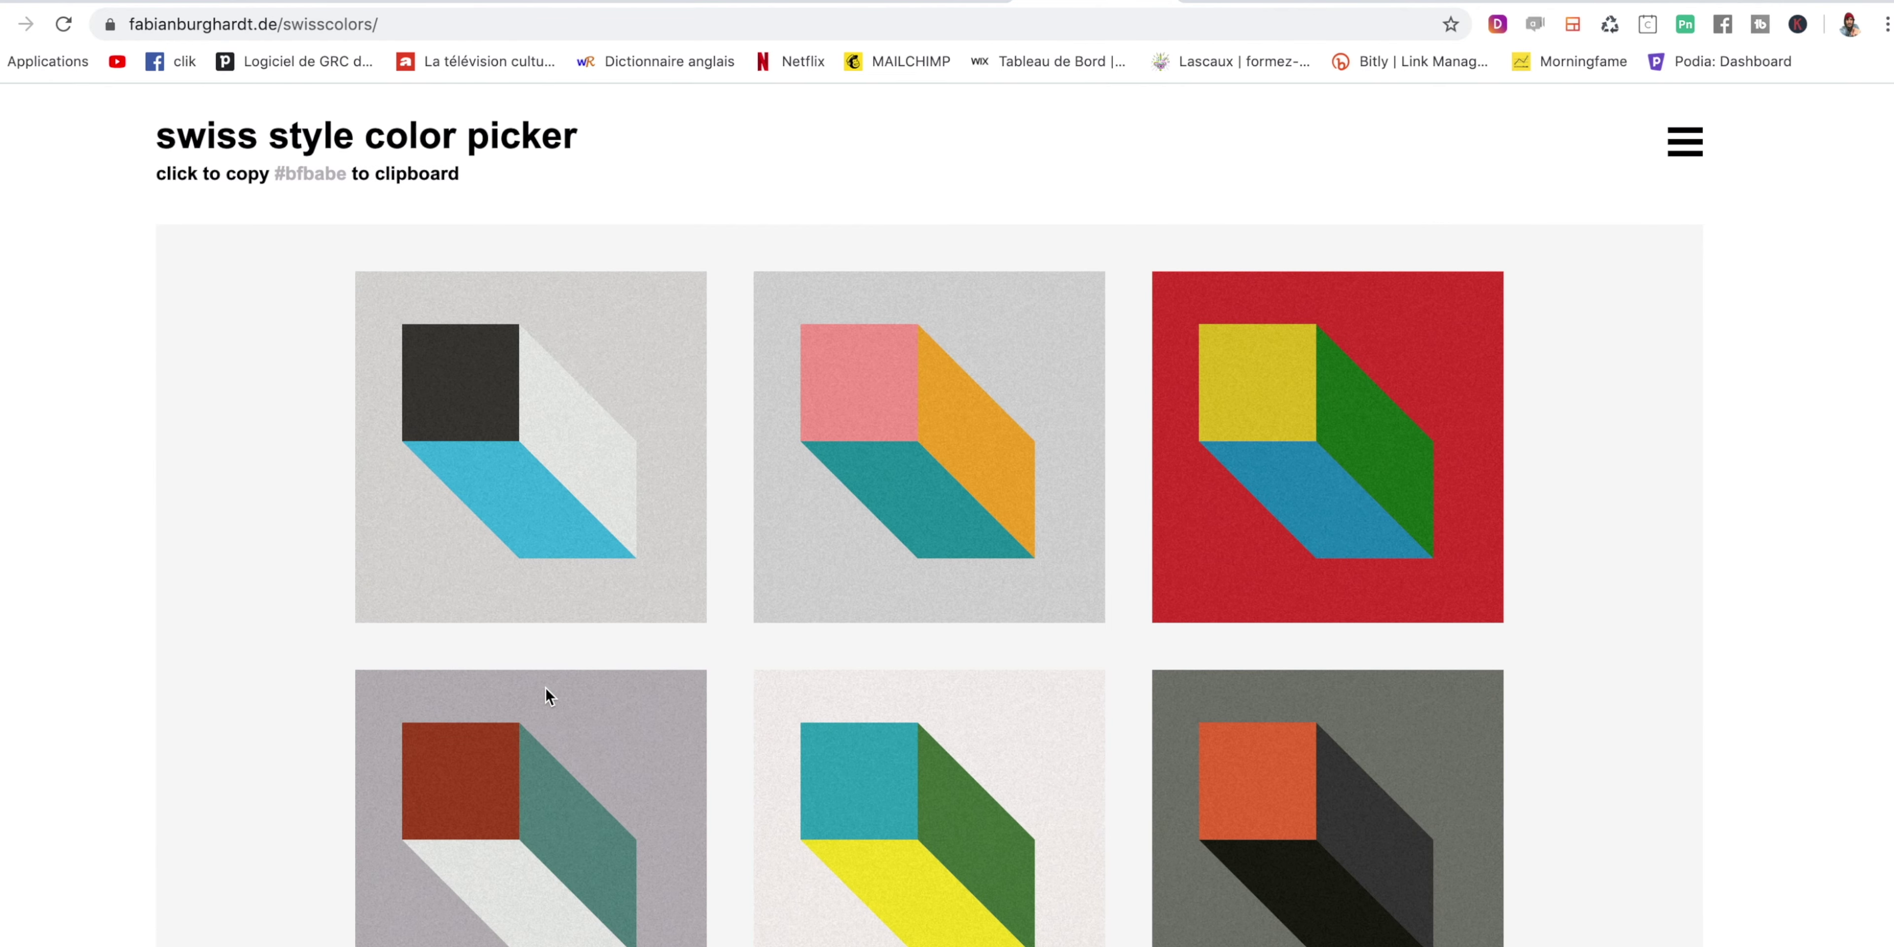
pyautogui.click(615, 514)
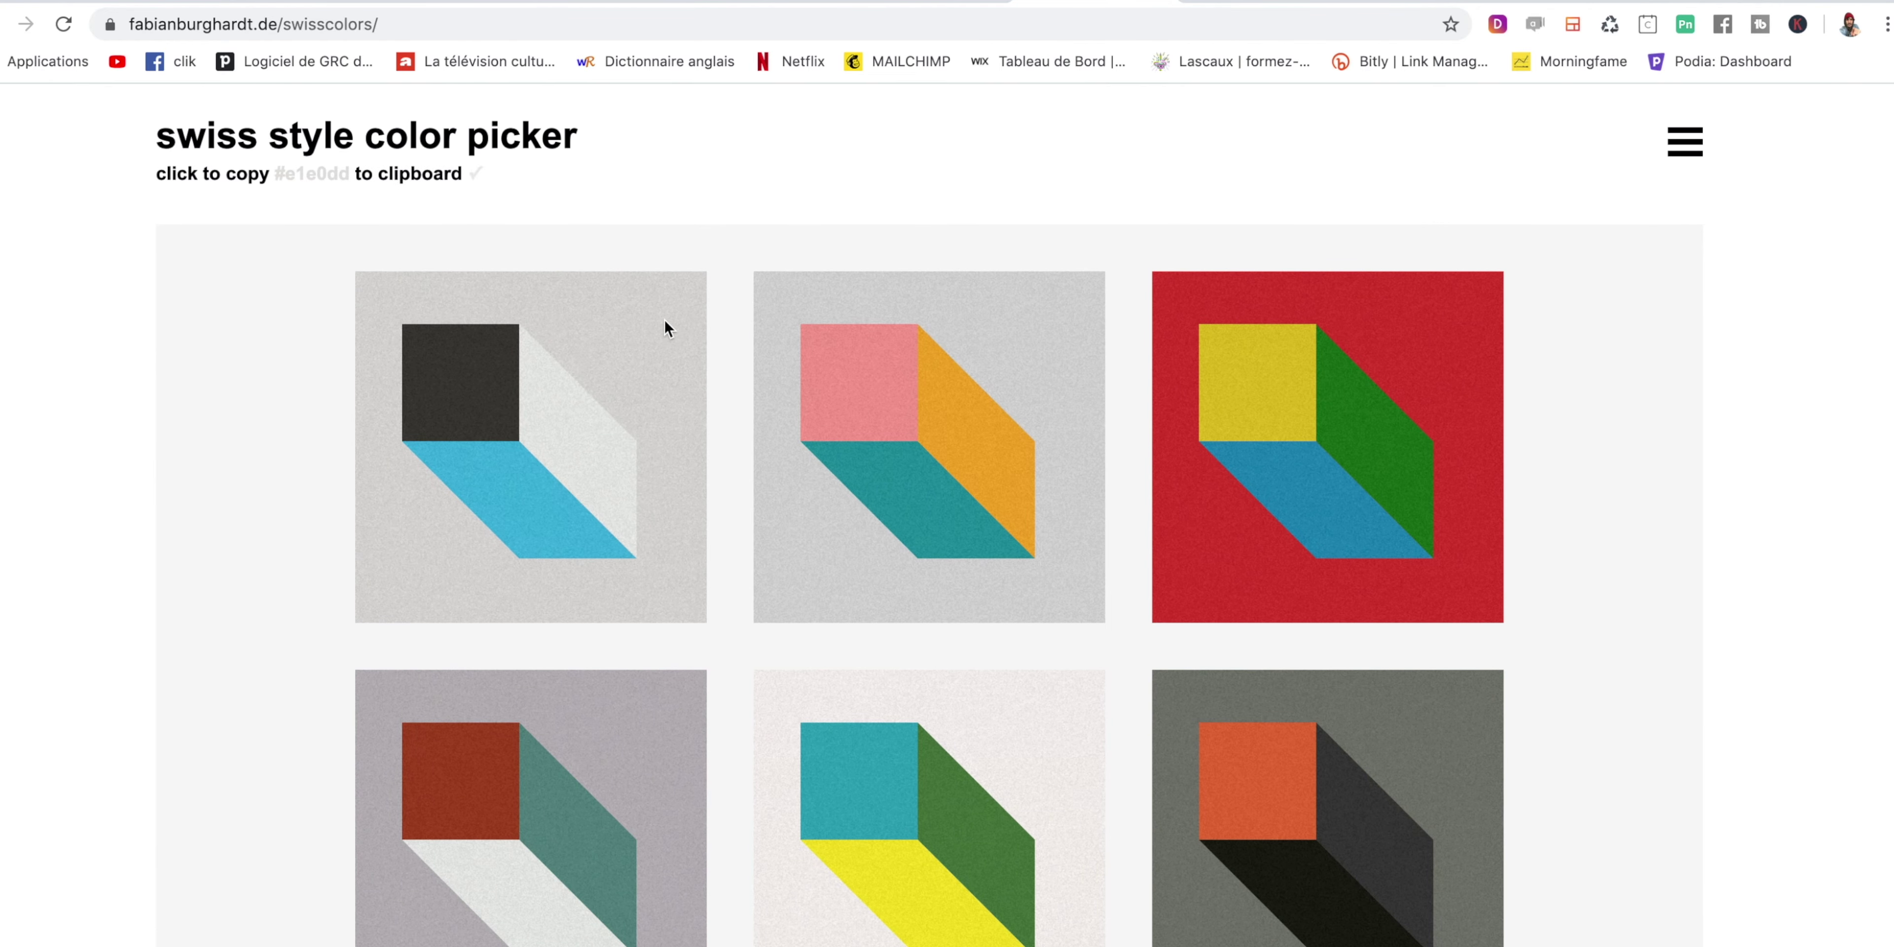
pyautogui.click(898, 437)
pyautogui.click(1250, 3)
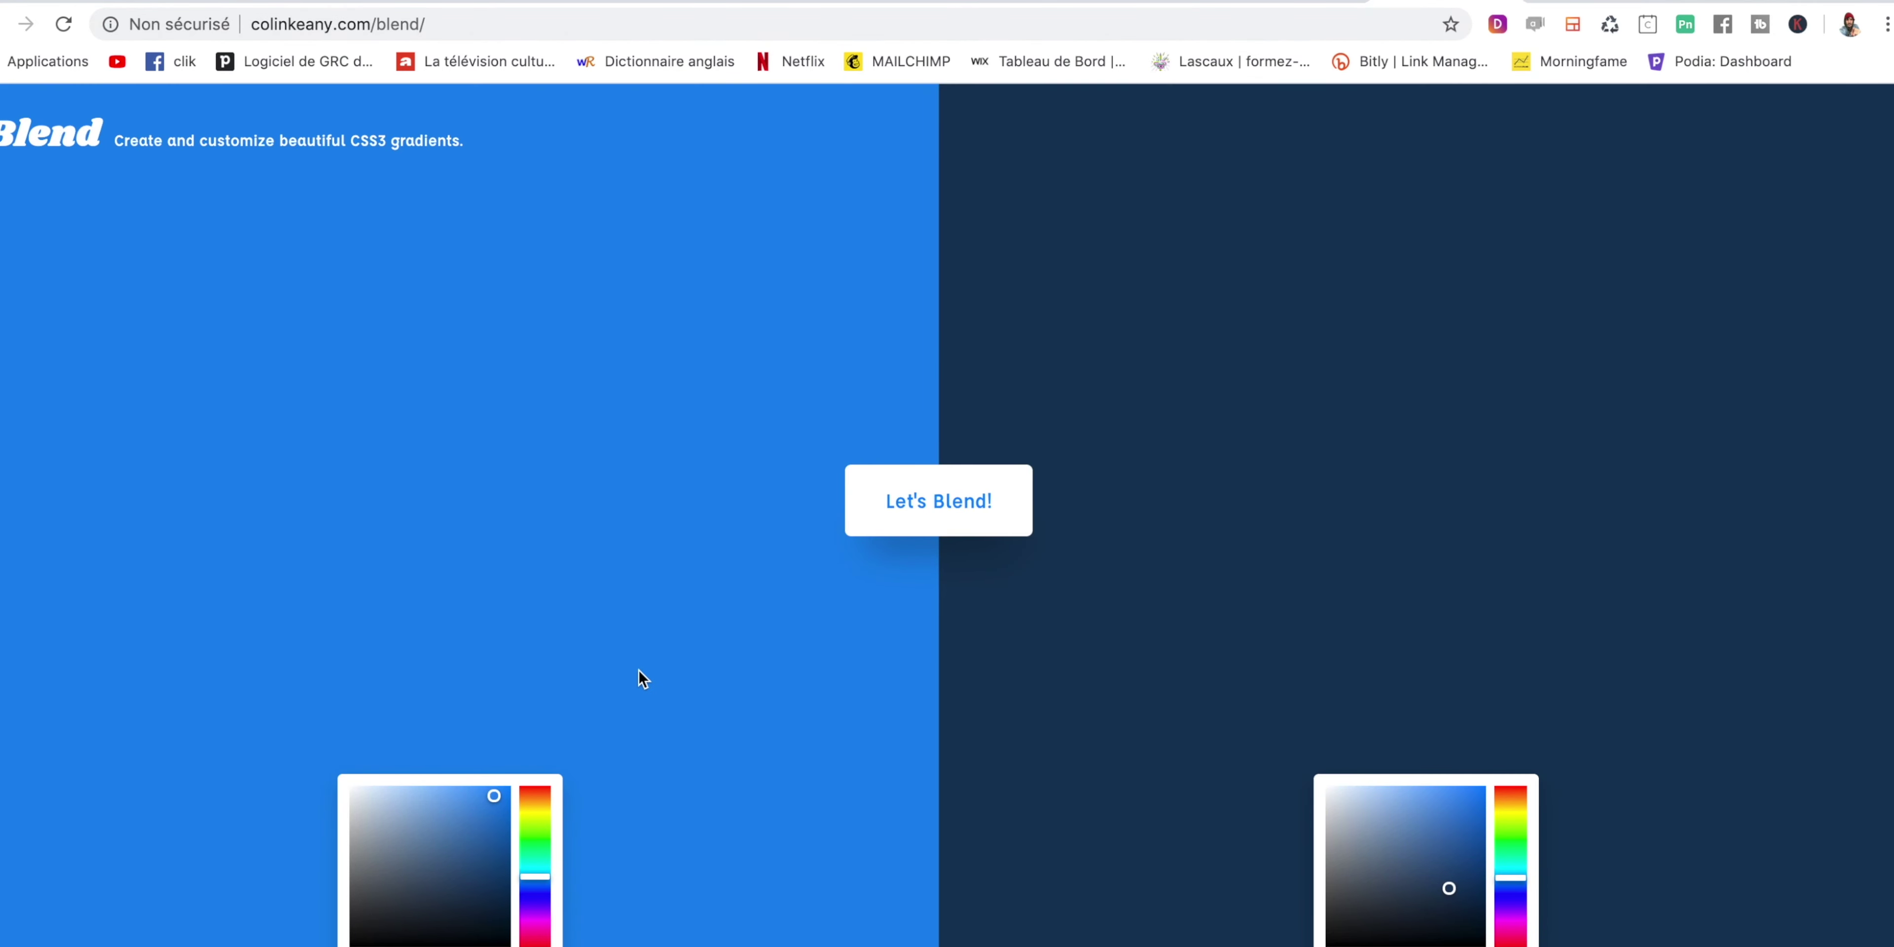
# Blend the two colours, adjust the blue end, set a 73° angle and make it radial.
pyautogui.click(975, 508)
pyautogui.click(1419, 825)
pyautogui.moveTo(1419, 827); pyautogui.dragTo(1434, 813)
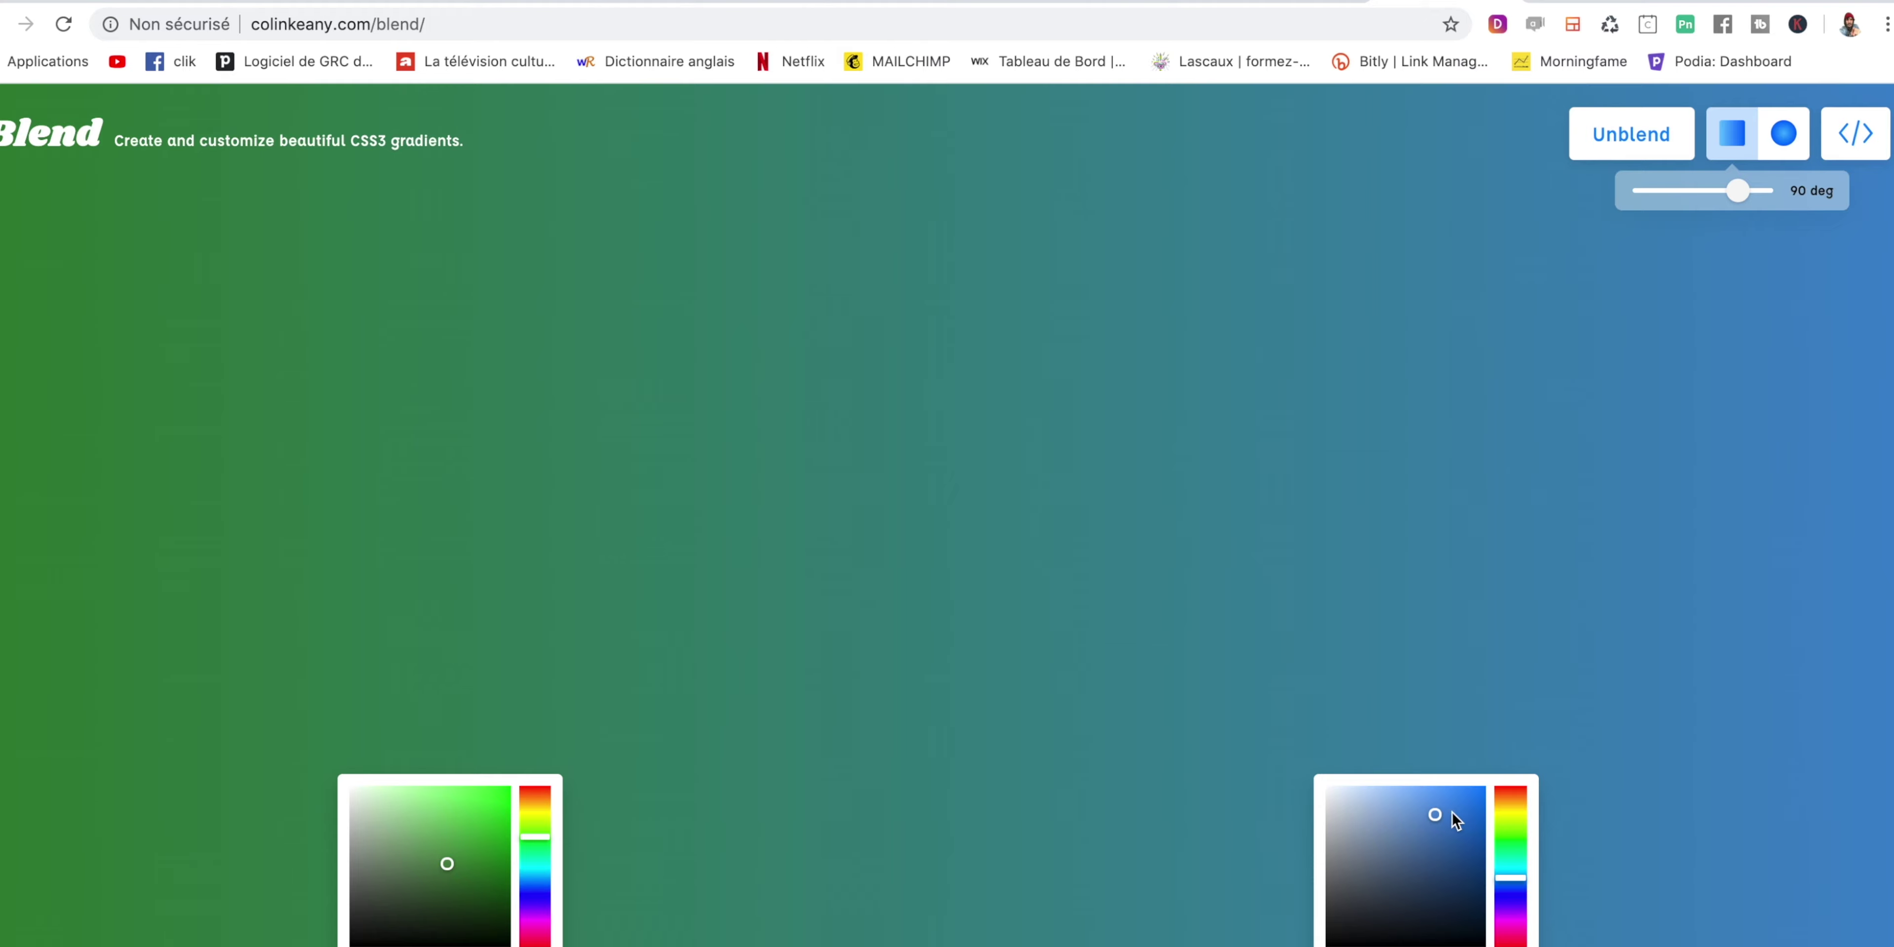
pyautogui.moveTo(1434, 814); pyautogui.dragTo(1446, 853)
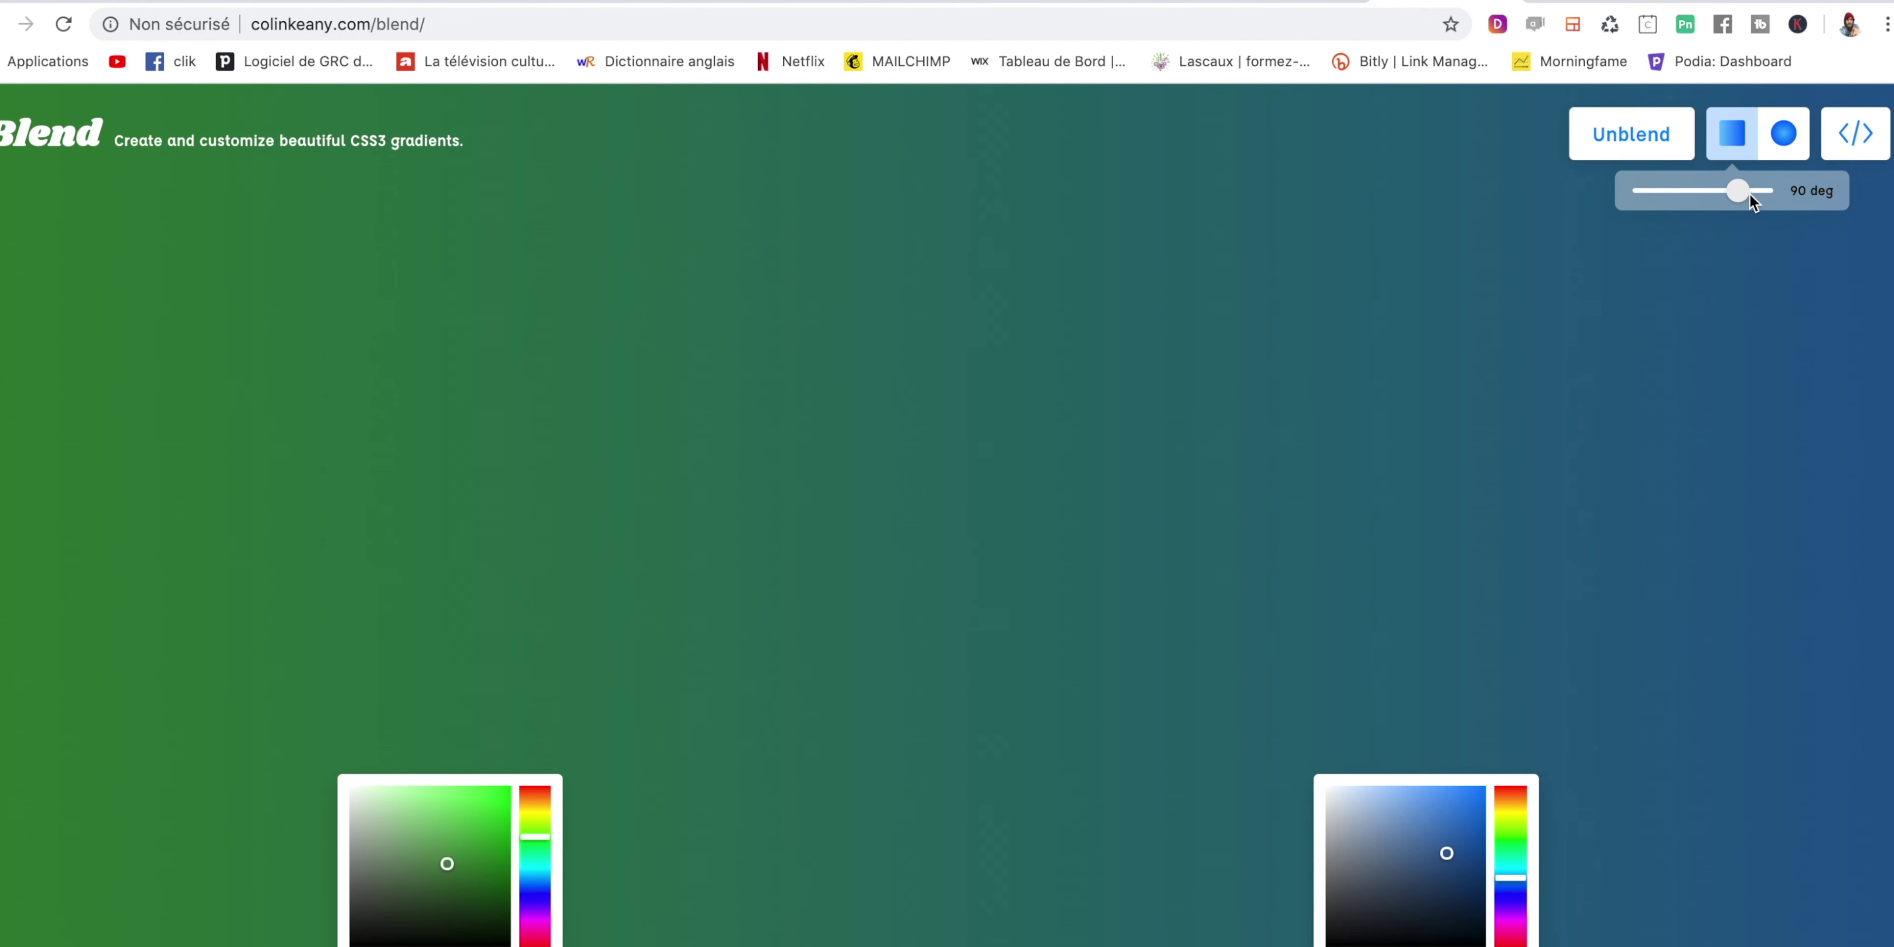
pyautogui.moveTo(1748, 193); pyautogui.dragTo(1750, 193)
pyautogui.click(1780, 135)
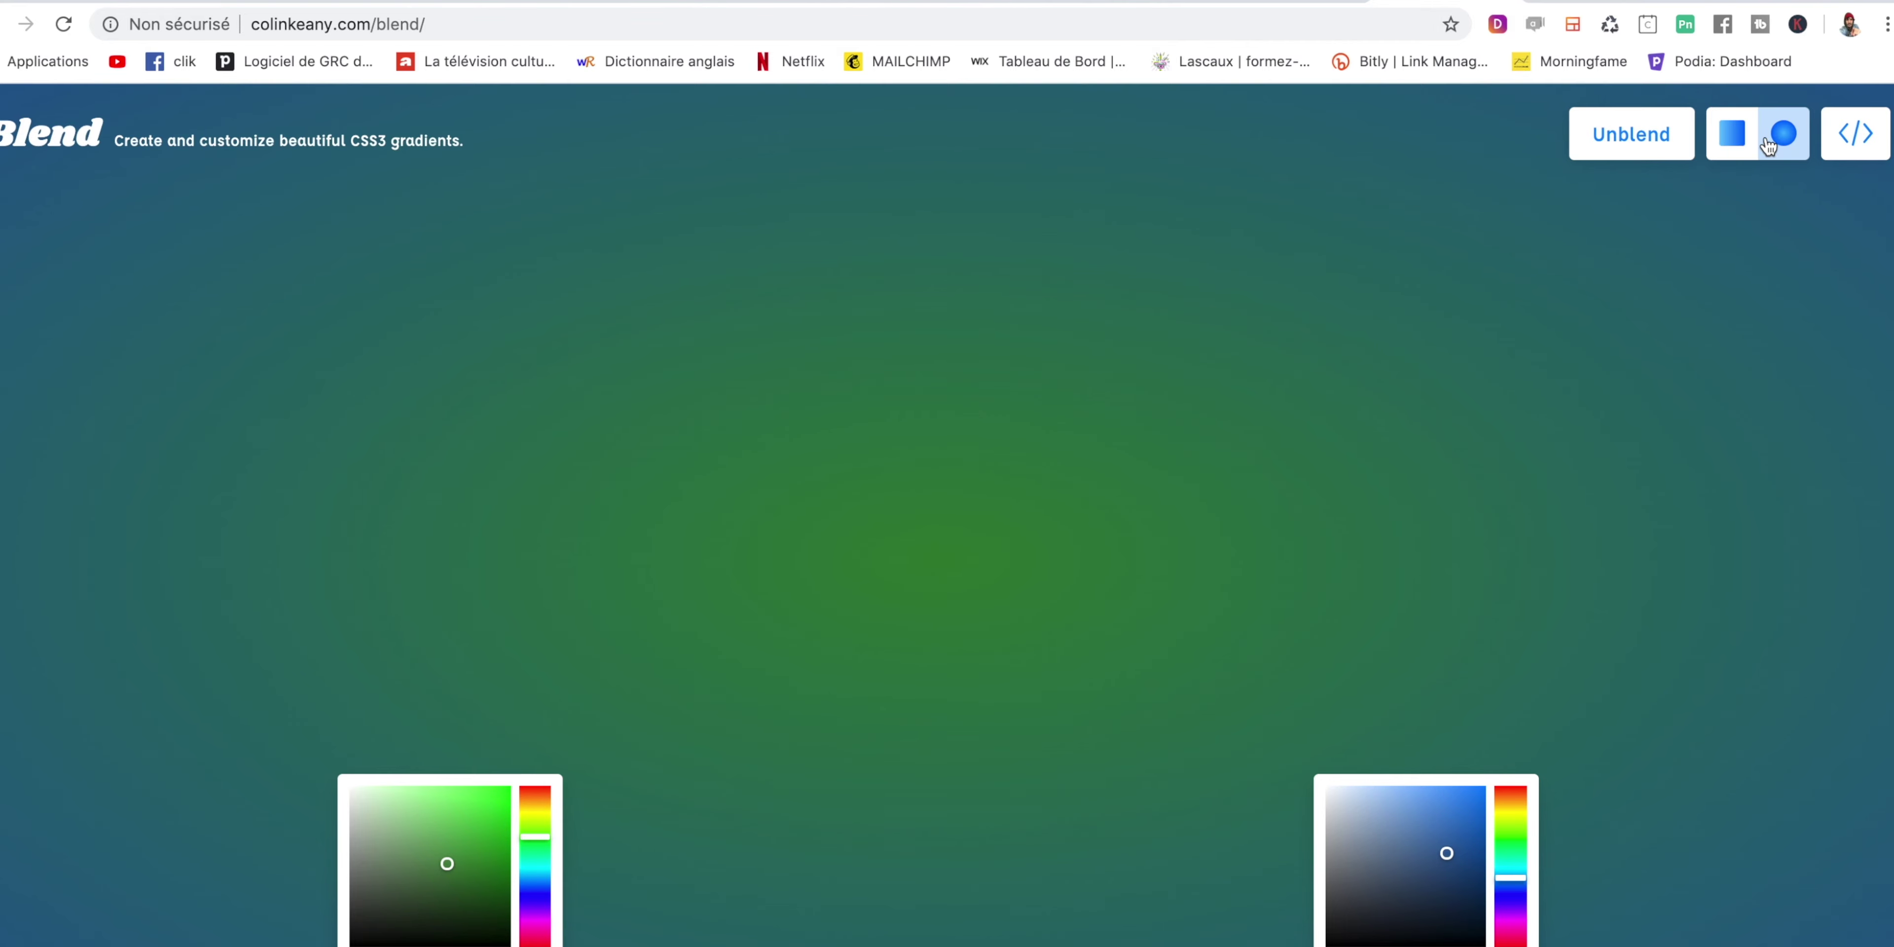
# Unblend, recolour the halves bright green and red, and blend them into a radial gradient.
pyautogui.click(1644, 139)
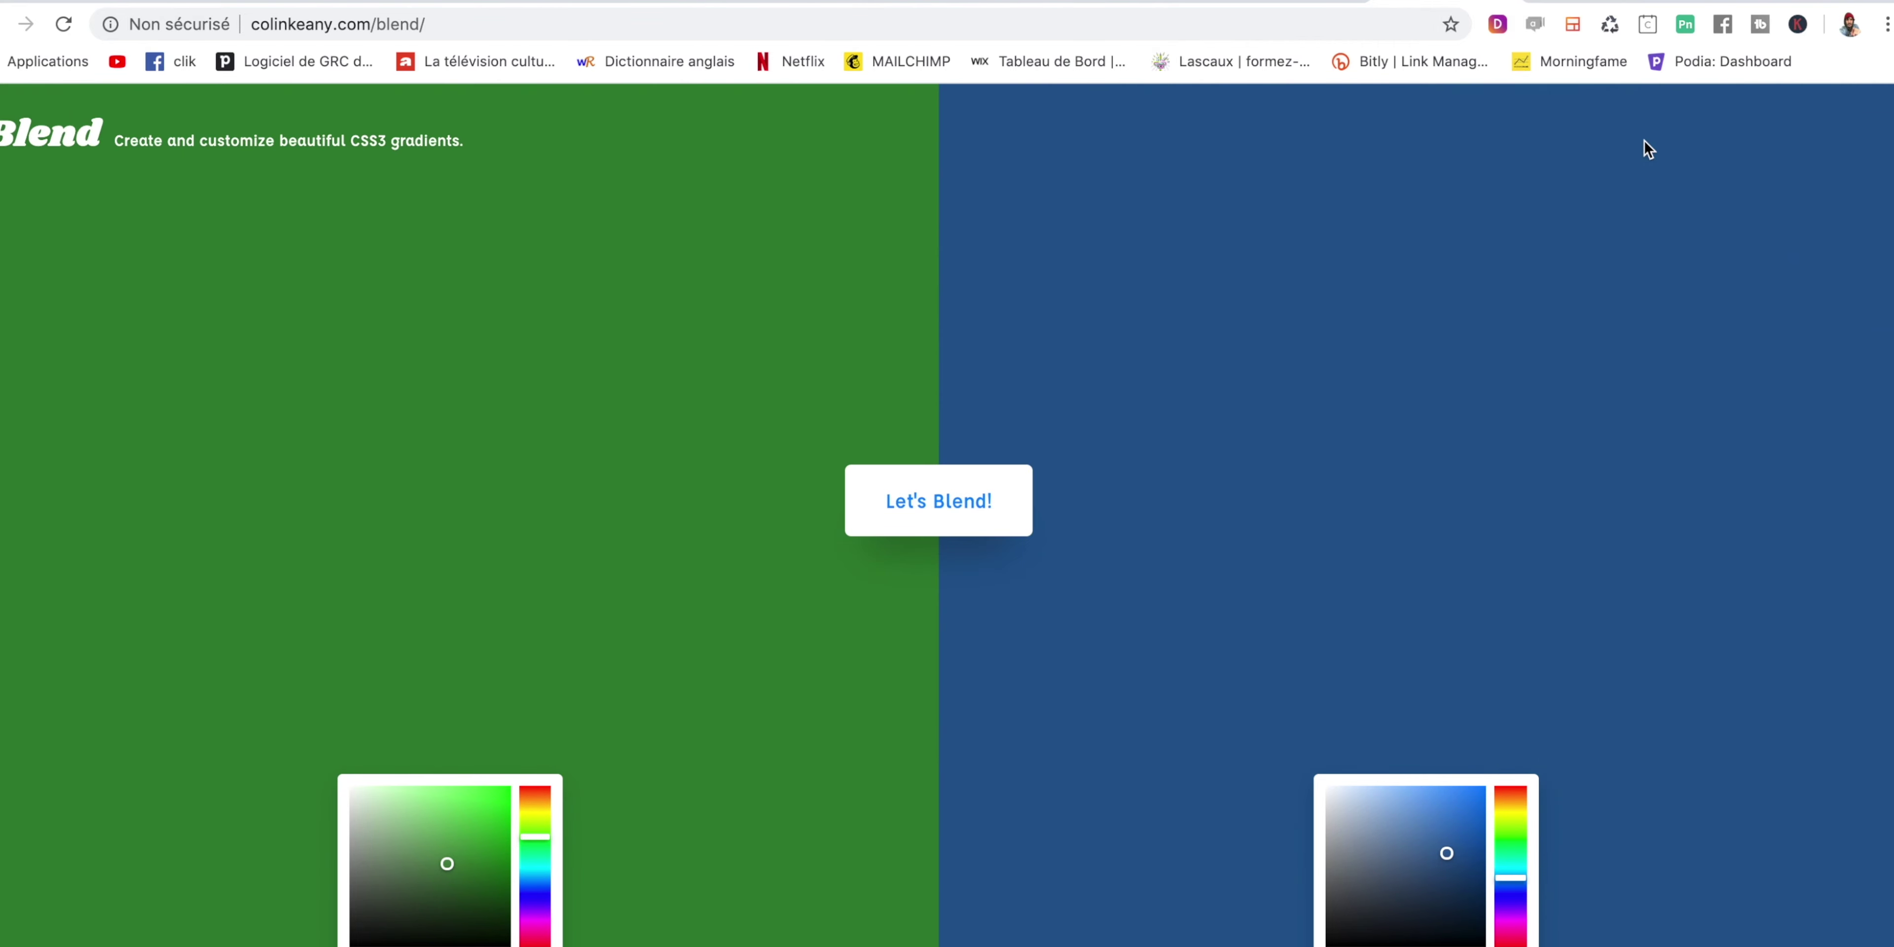
pyautogui.moveTo(495, 807); pyautogui.dragTo(488, 813)
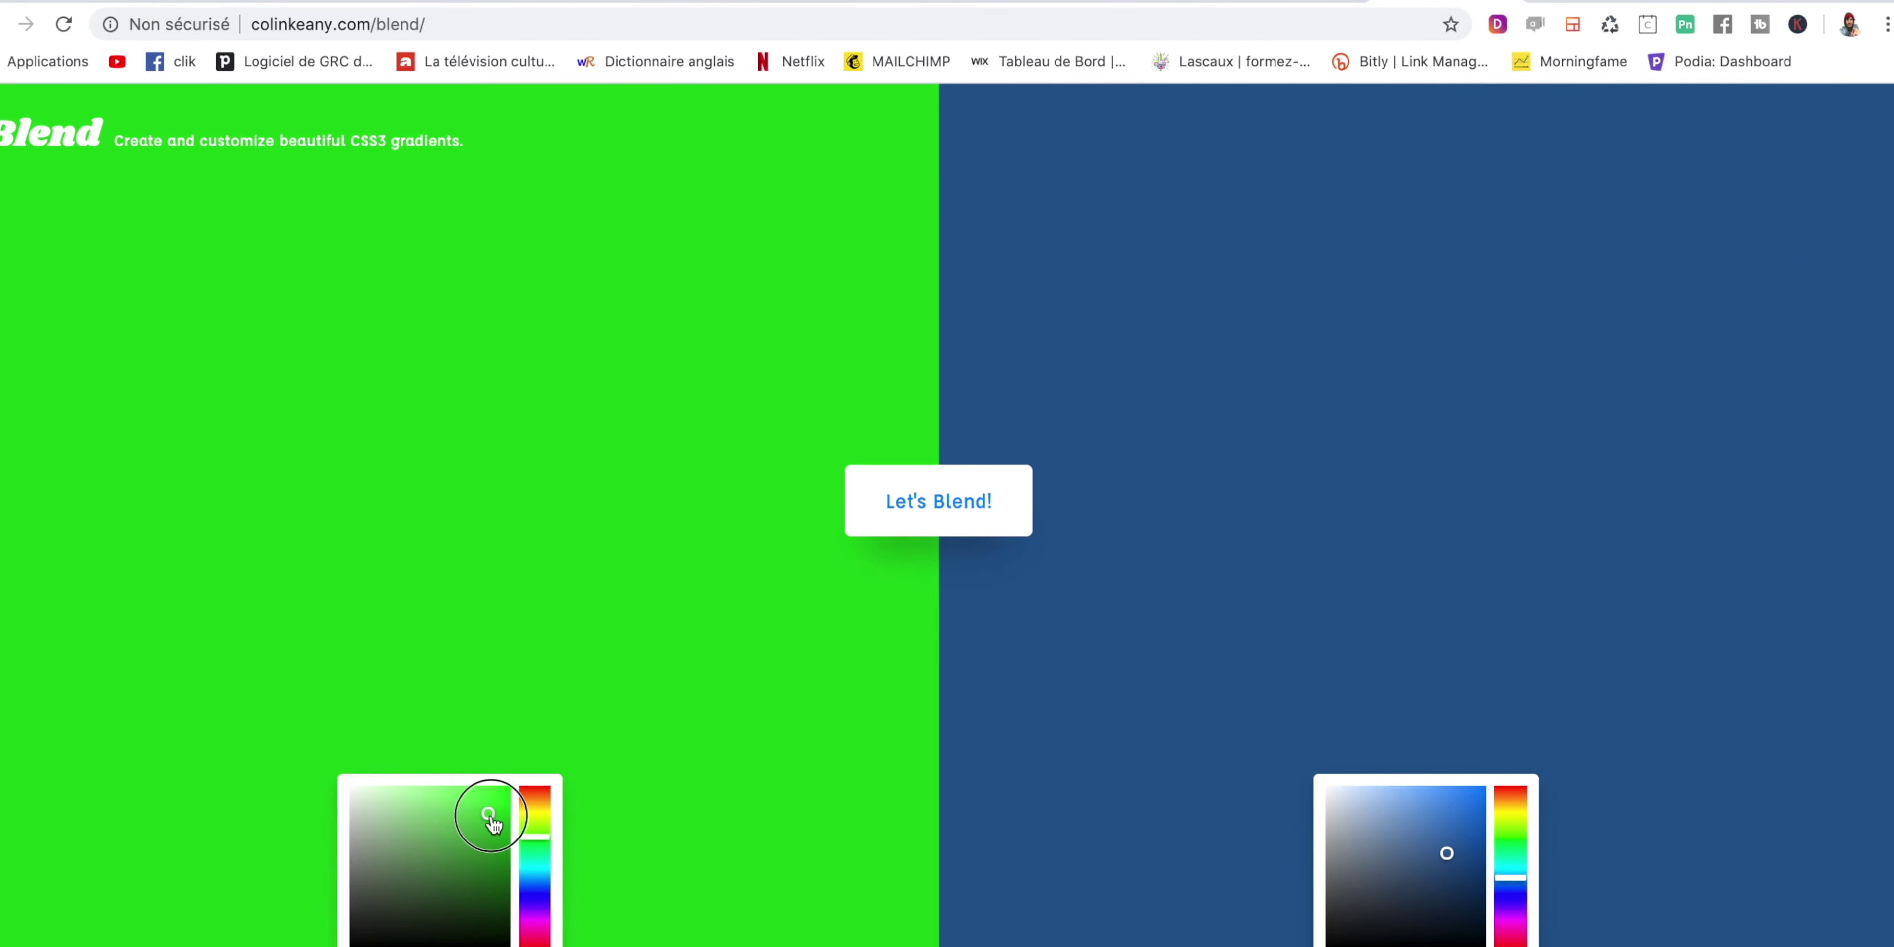
pyautogui.moveTo(1409, 862)
pyautogui.mouseDown()
pyautogui.moveTo(1463, 794)
pyautogui.moveTo(1251, 611)
pyautogui.mouseUp()
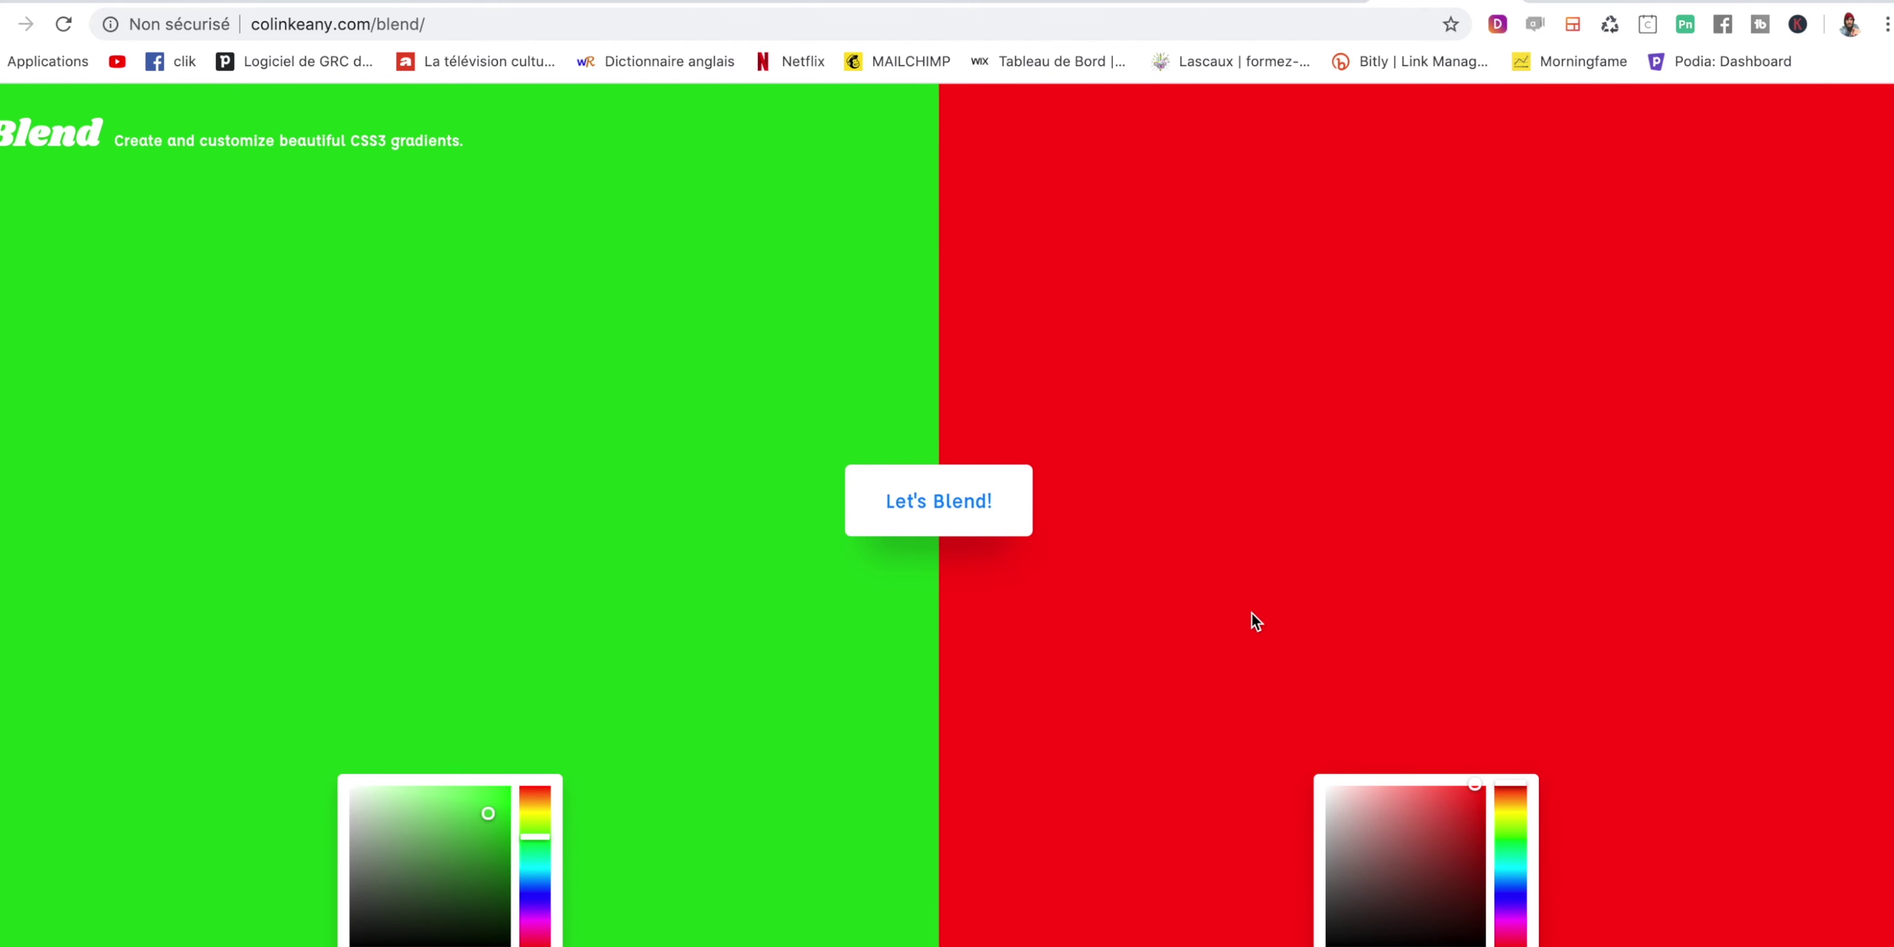
pyautogui.click(924, 485)
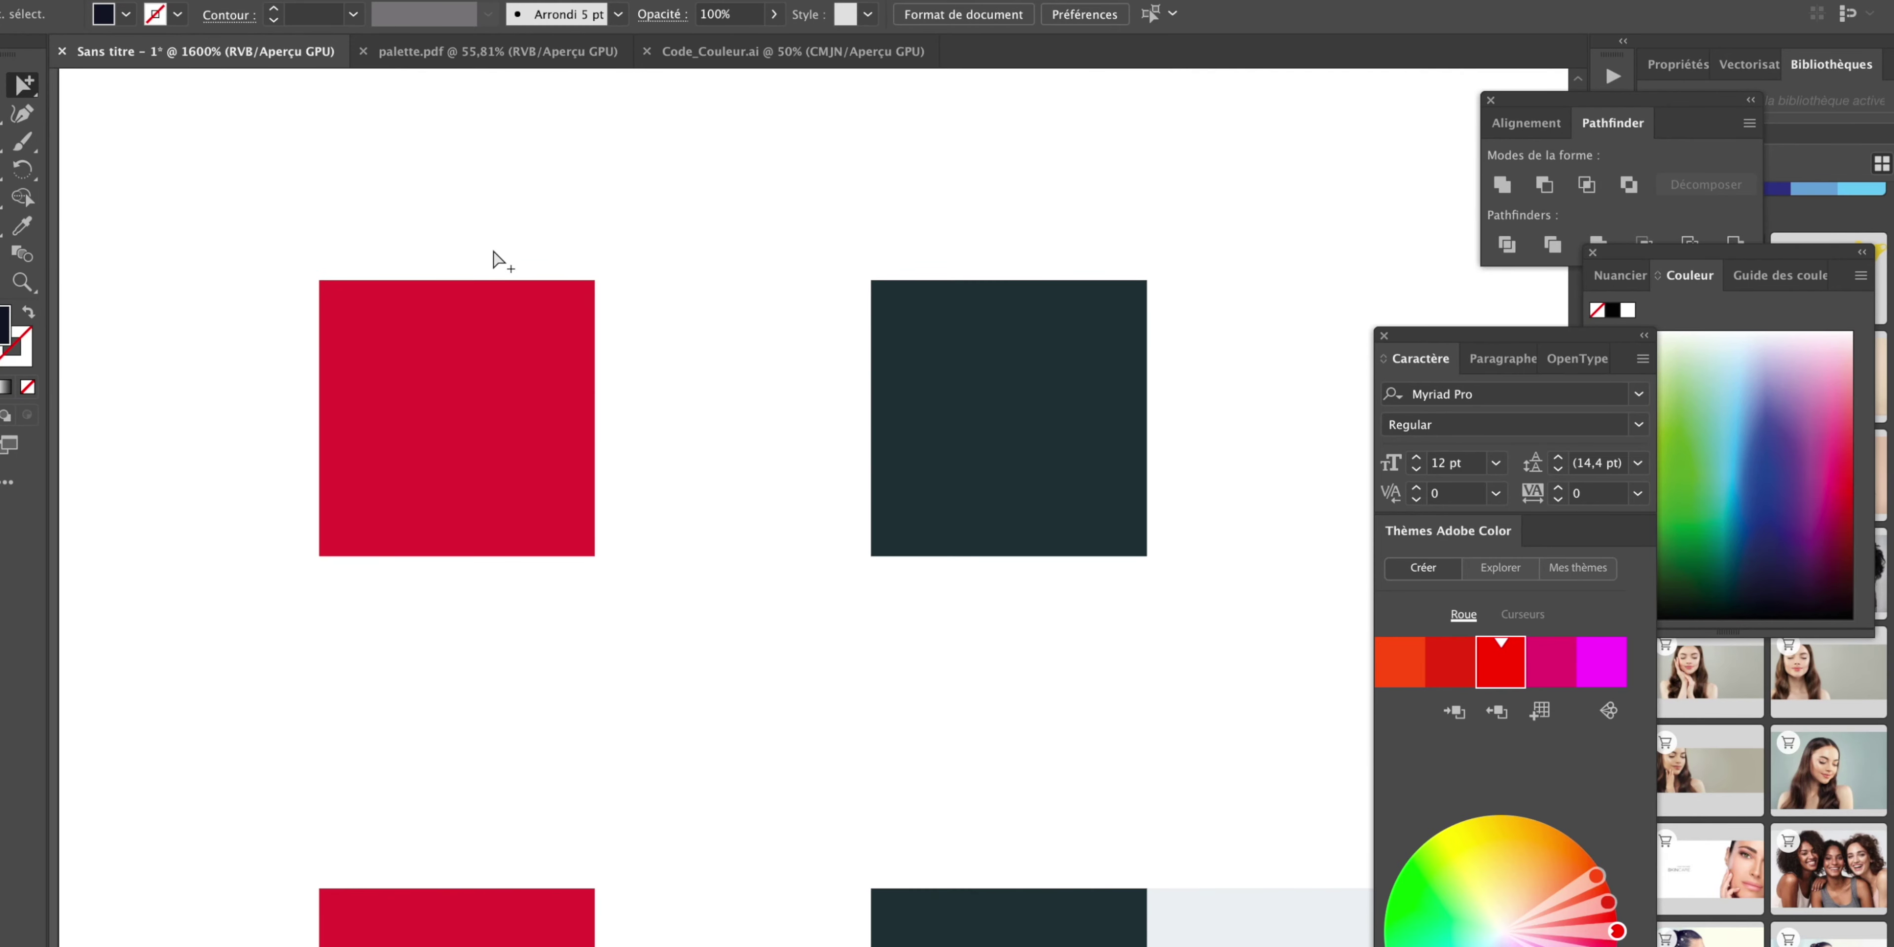
# Select the old top row of squares and delete it.
pyautogui.click(338, 344)
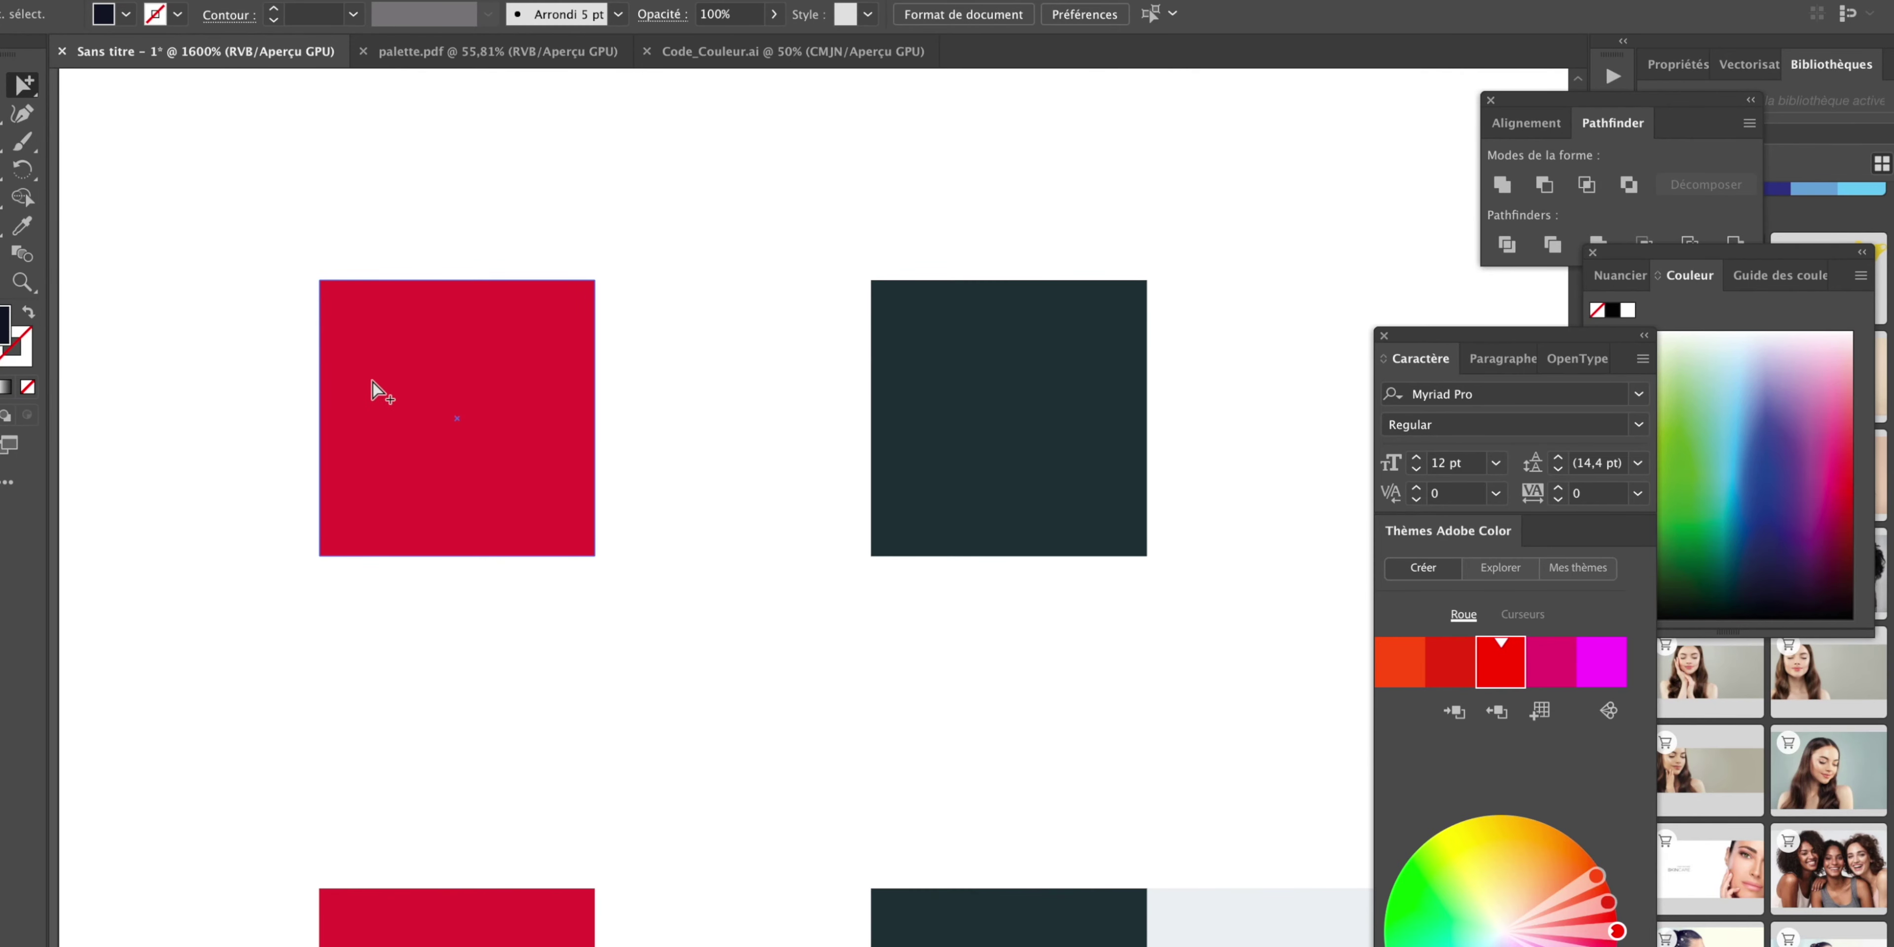
pyautogui.click(681, 321)
pyautogui.click(346, 197)
pyautogui.moveTo(345, 204); pyautogui.dragTo(816, 422)
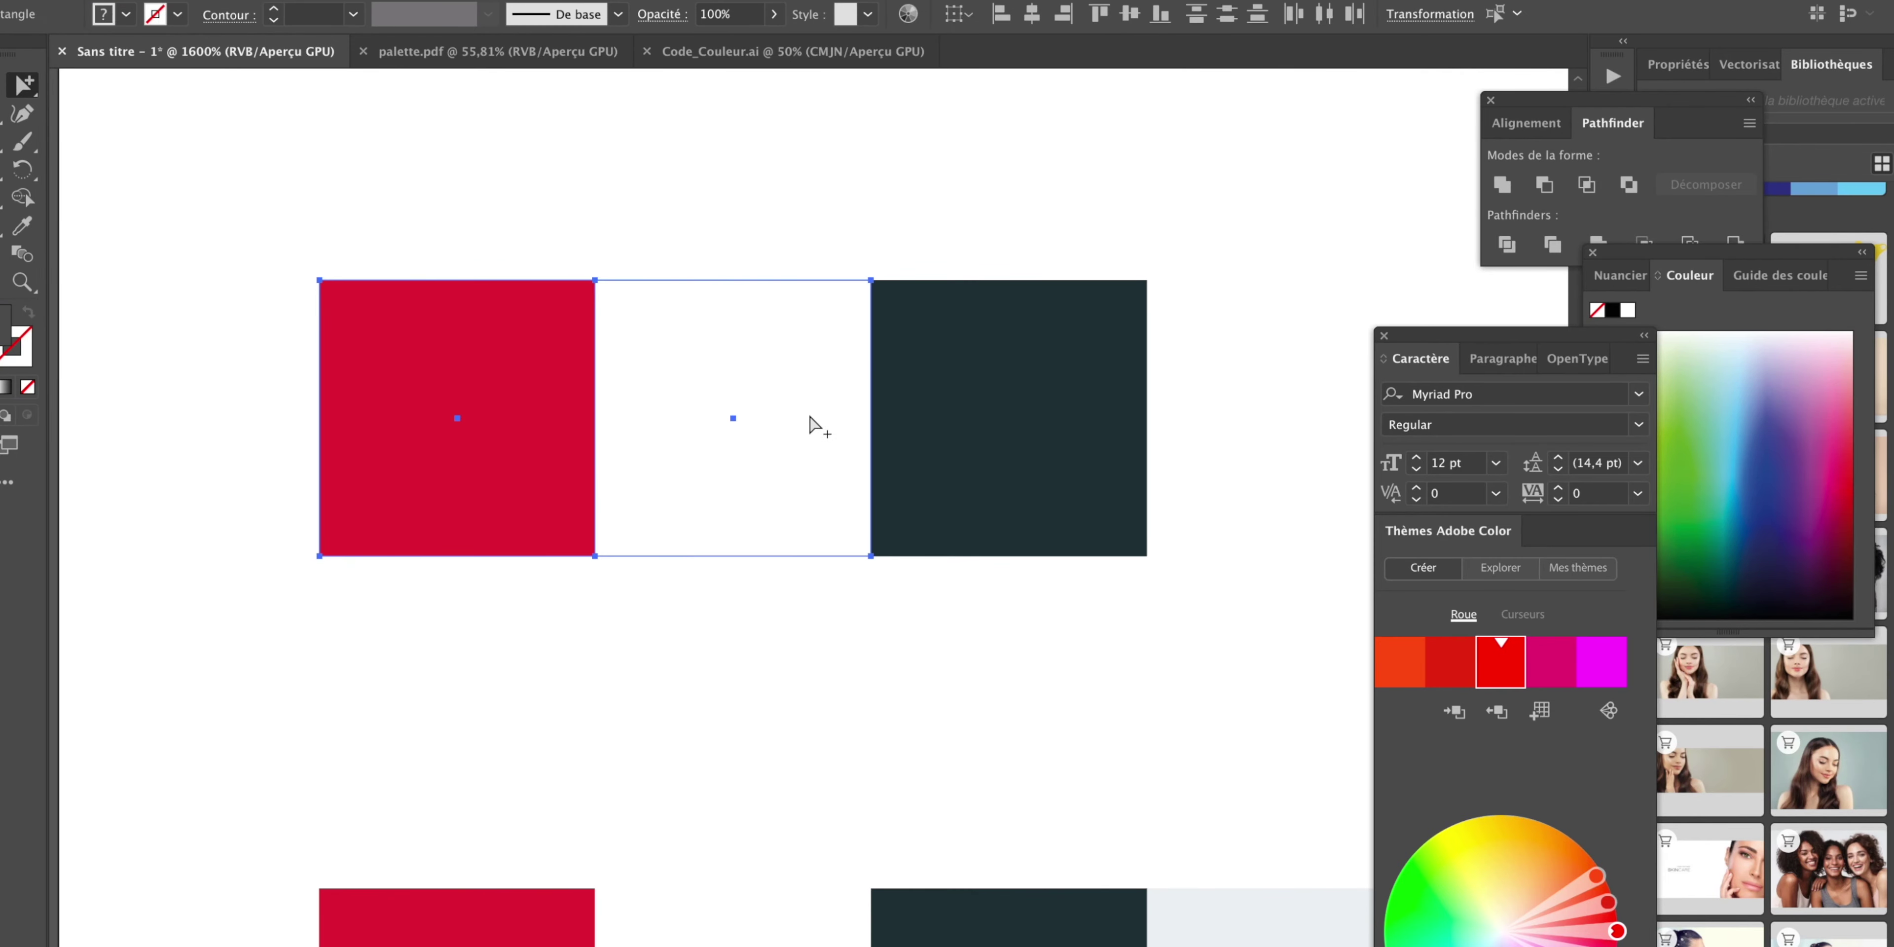
pyautogui.hotkey('ctrl', '-')
pyautogui.scroll(-2, 735, 478)
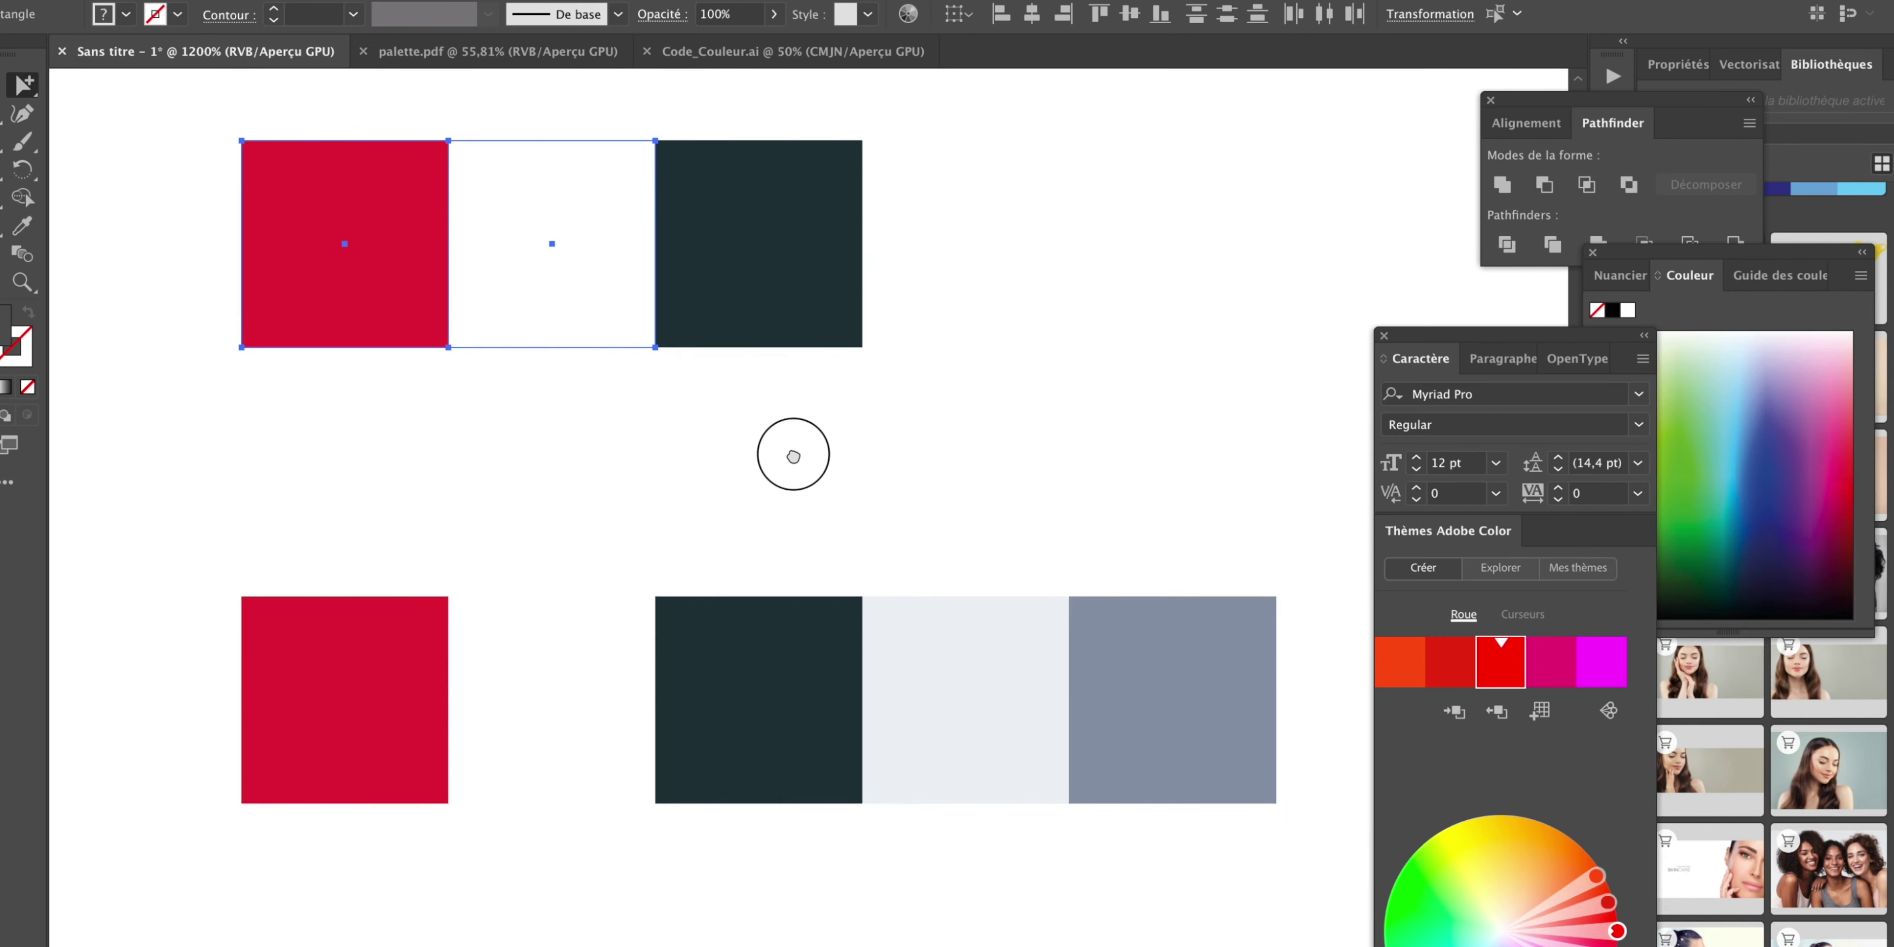
pyautogui.click(878, 489)
pyautogui.moveTo(213, 364); pyautogui.dragTo(812, 254)
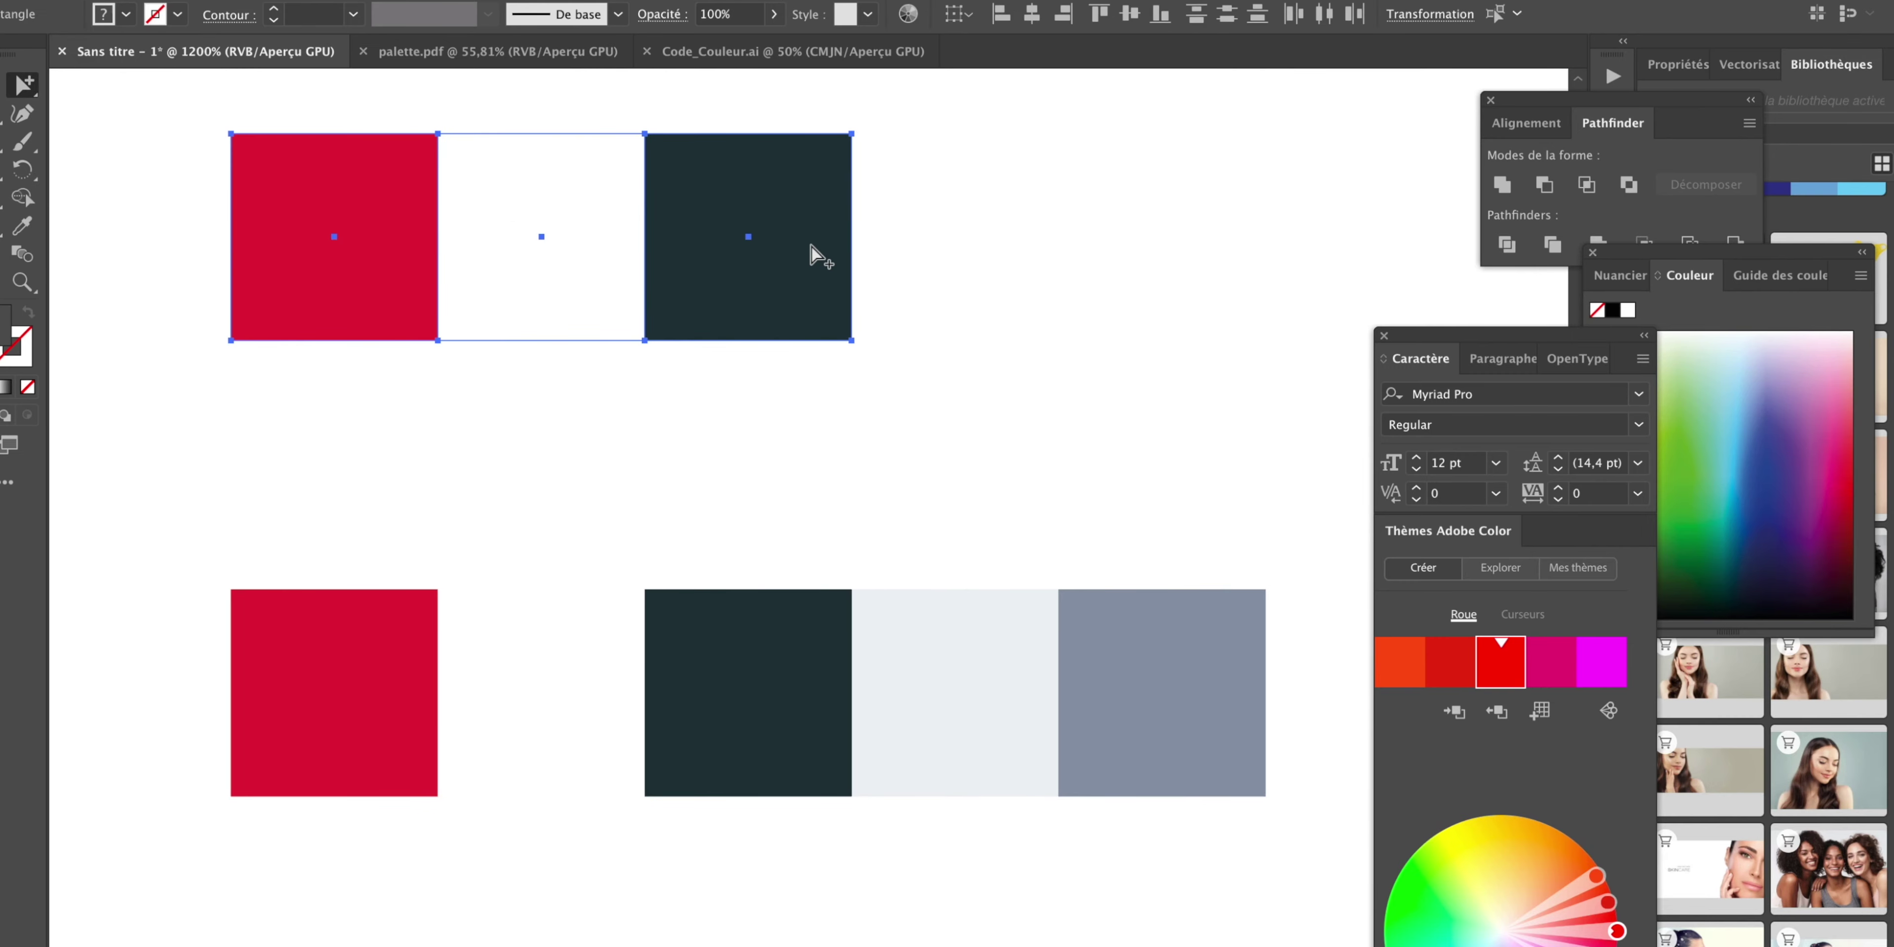
pyautogui.press('Delete')
# Alt-drag a copy of the row below, eyedrop navy into a square, and rotate the row 180°.
pyautogui.click(685, 603)
pyautogui.scroll(-3, 633, 434)
pyautogui.hotkey('ctrl', 'a')
pyautogui.scroll(-5, 744, 528)
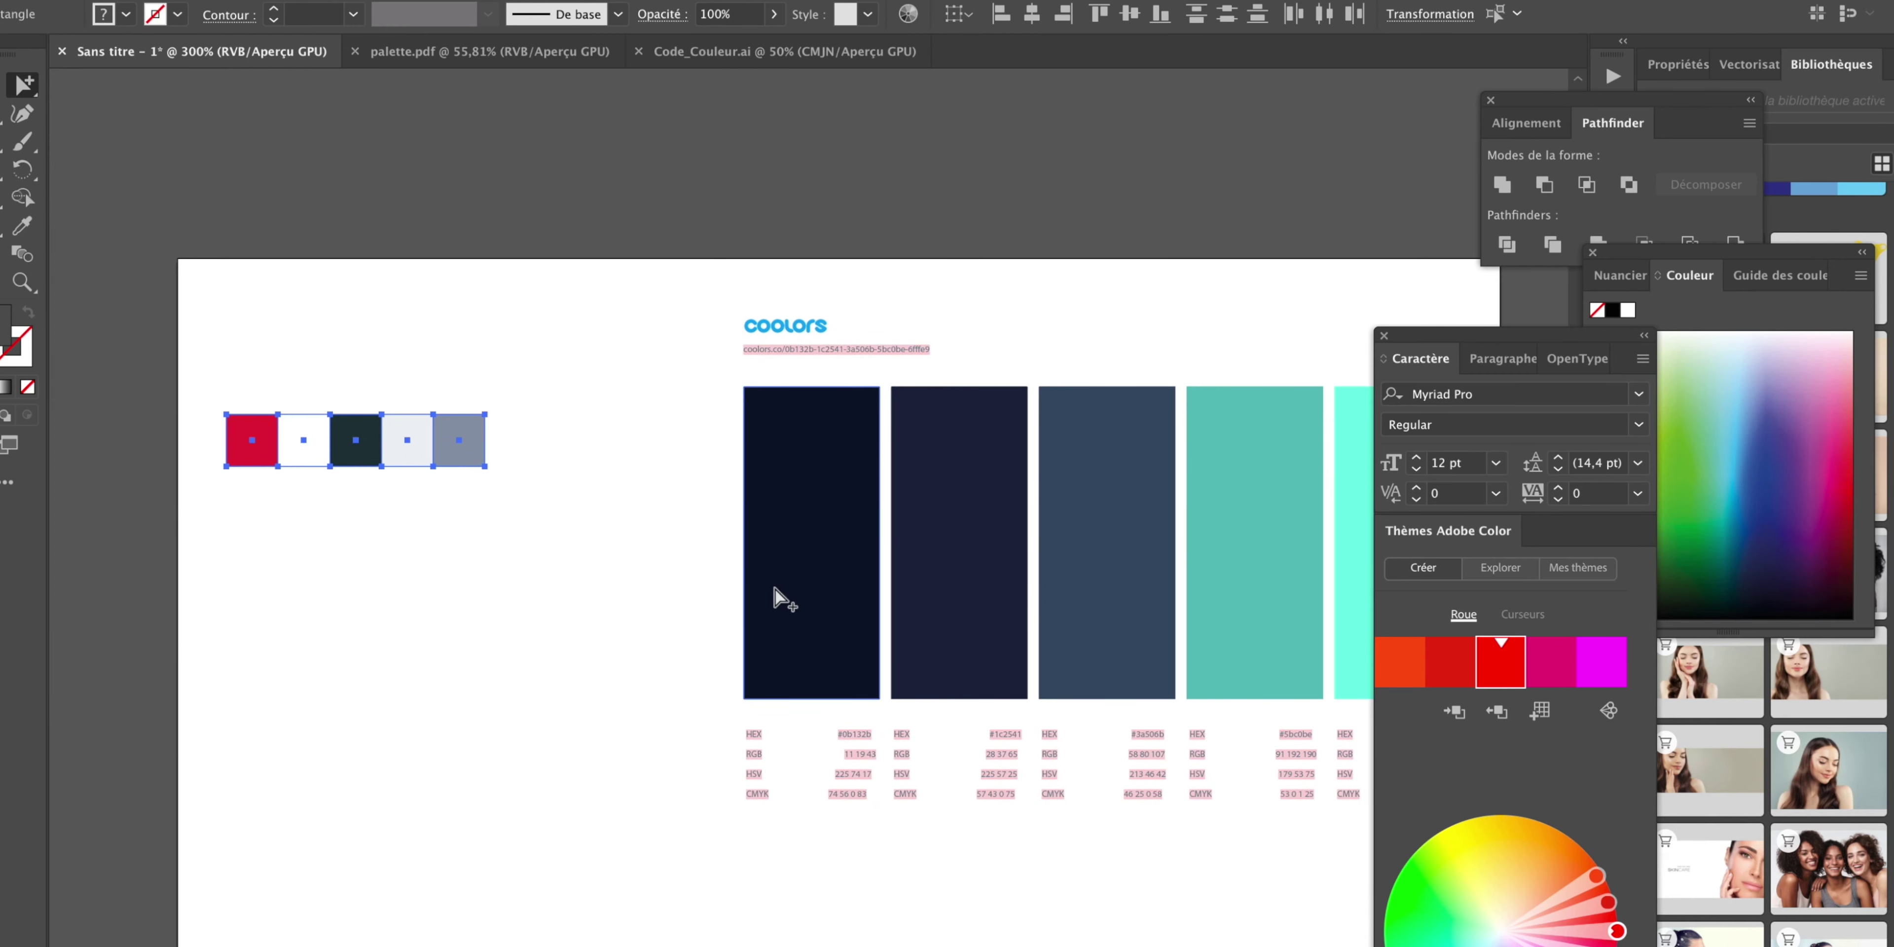
pyautogui.moveTo(434, 463); pyautogui.dragTo(434, 629)
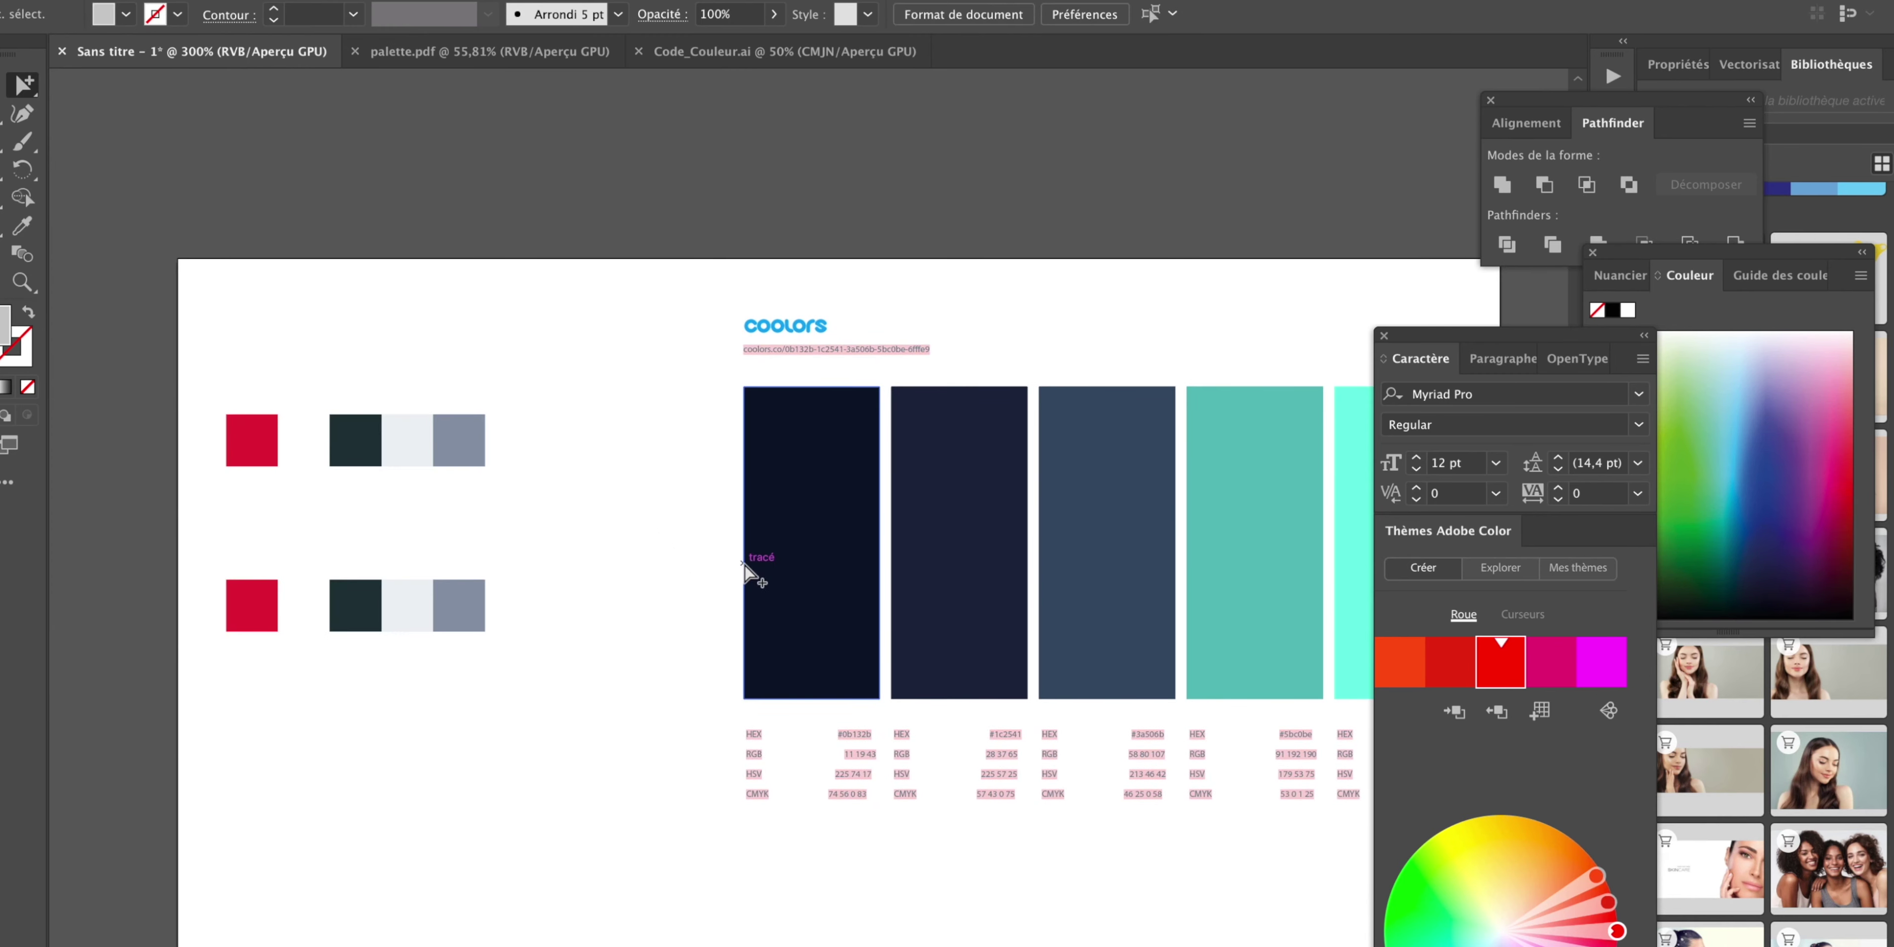
pyautogui.click(240, 605)
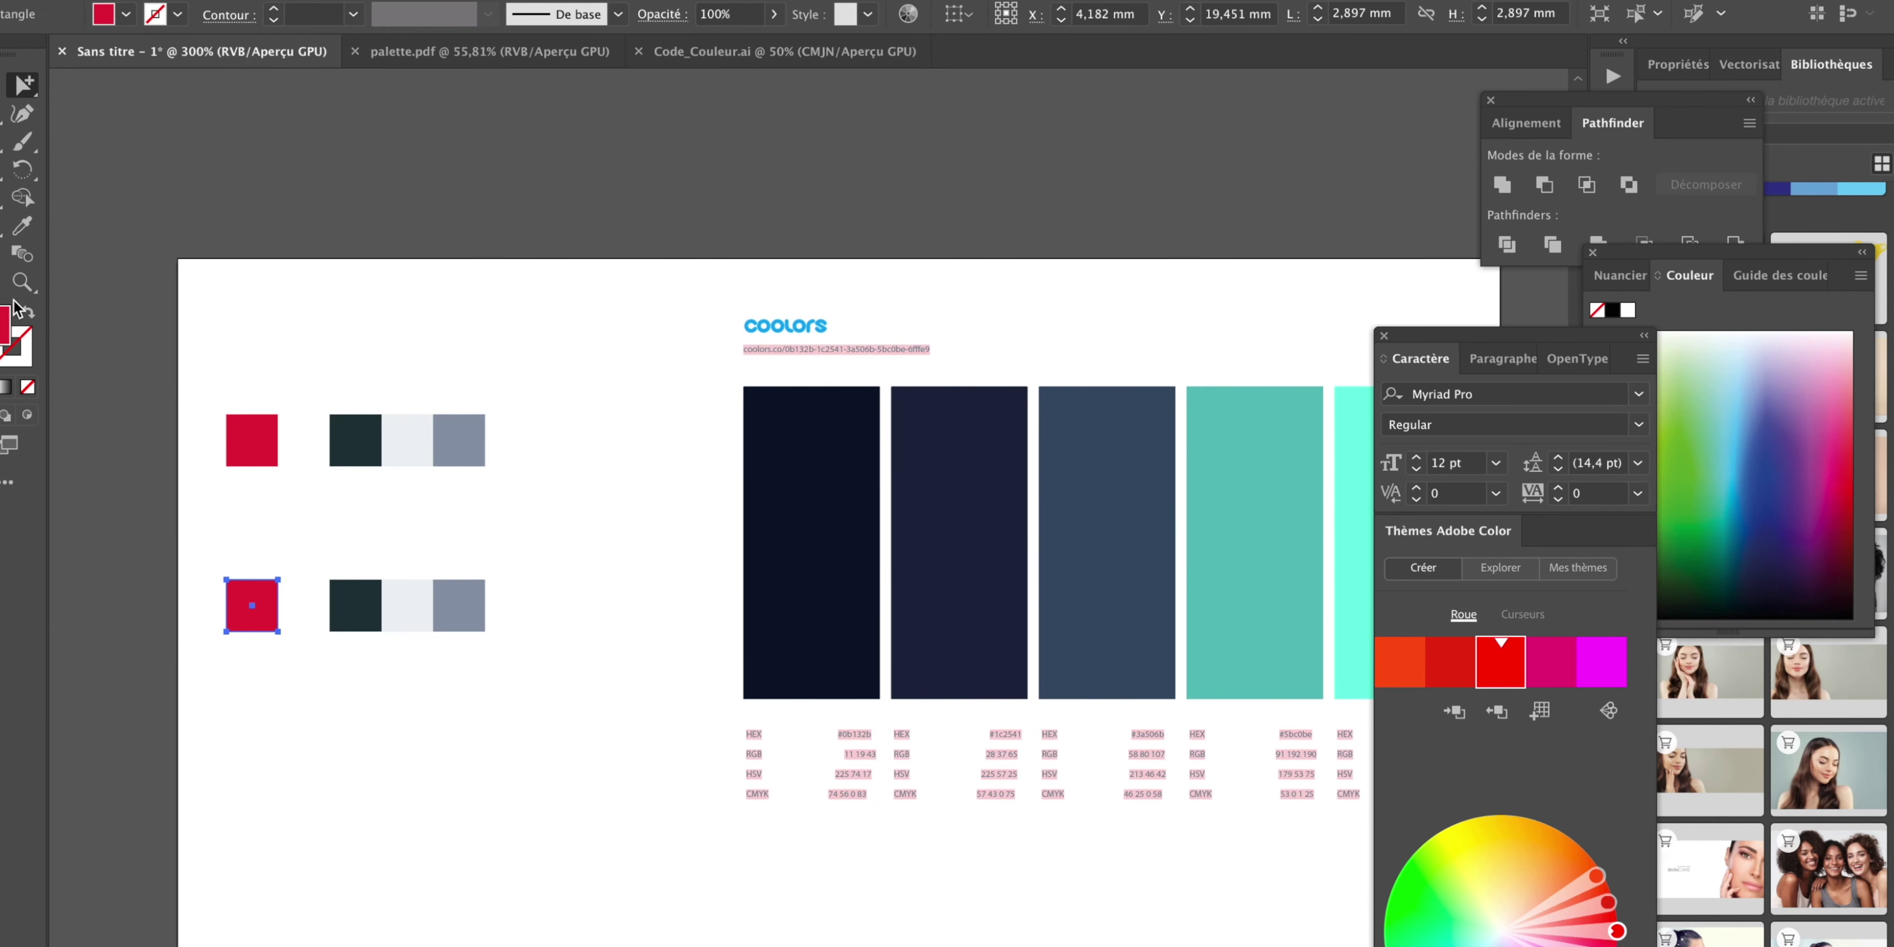
pyautogui.click(22, 226)
pyautogui.click(944, 535)
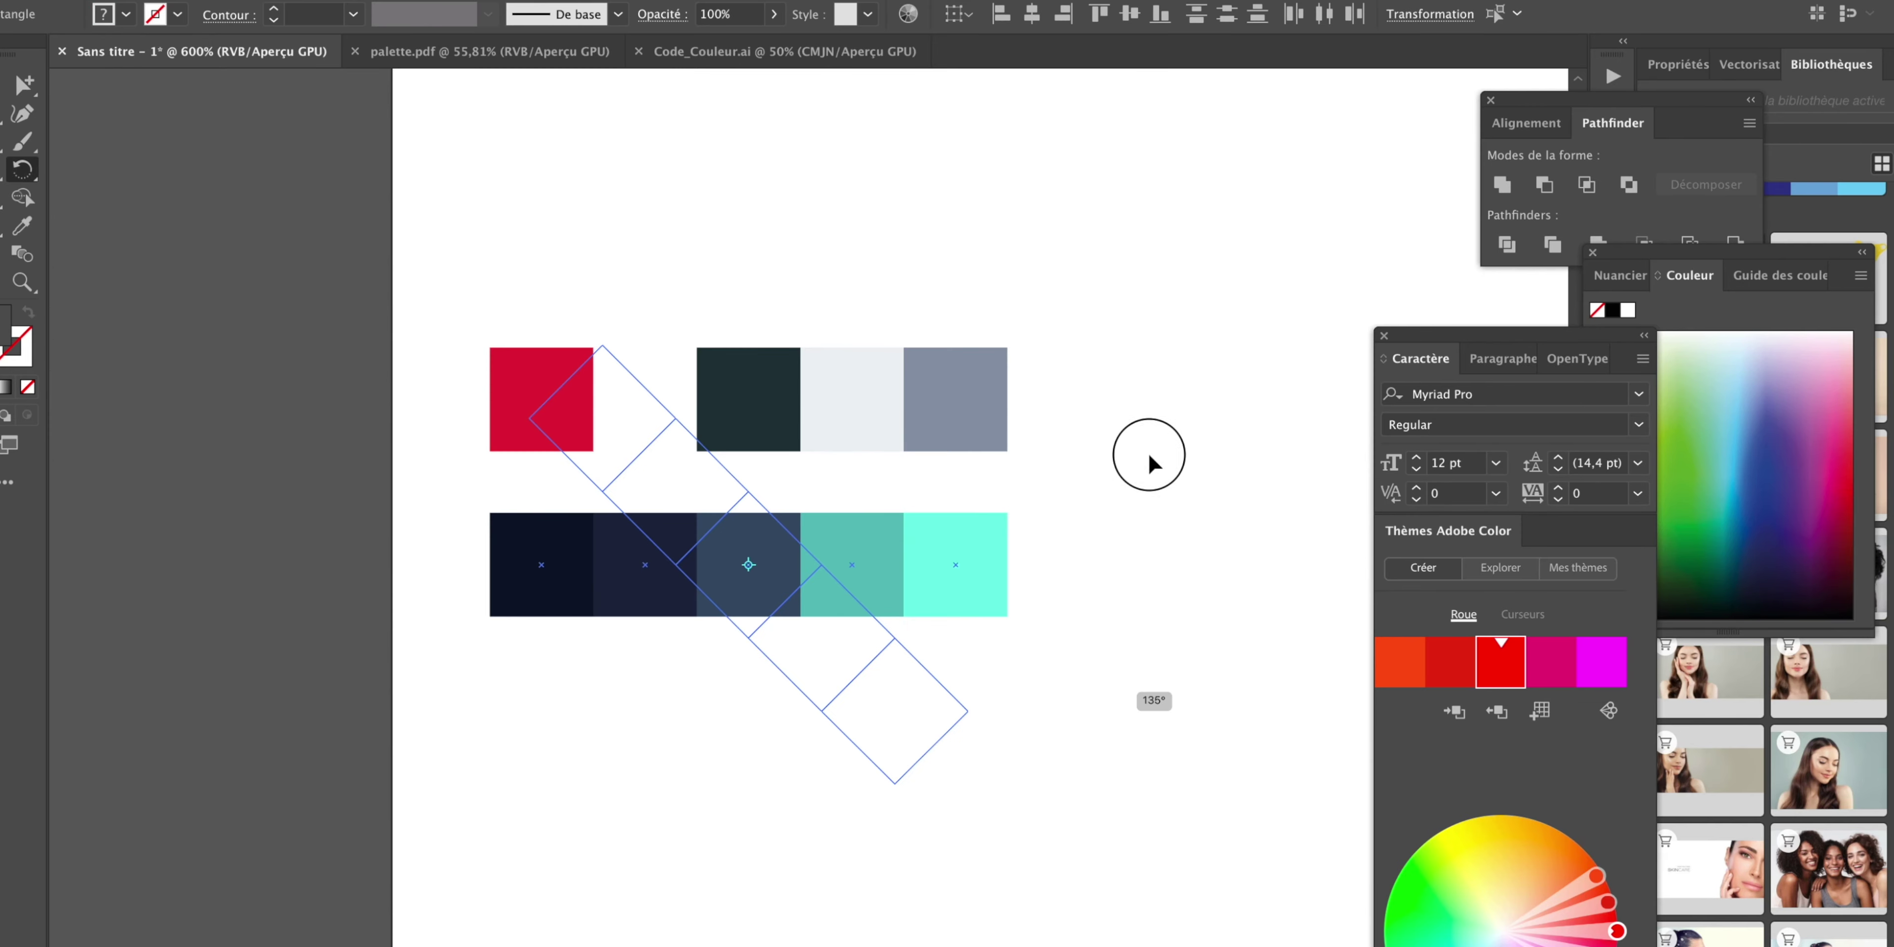
pyautogui.moveTo(1150, 452); pyautogui.dragTo(1110, 350)
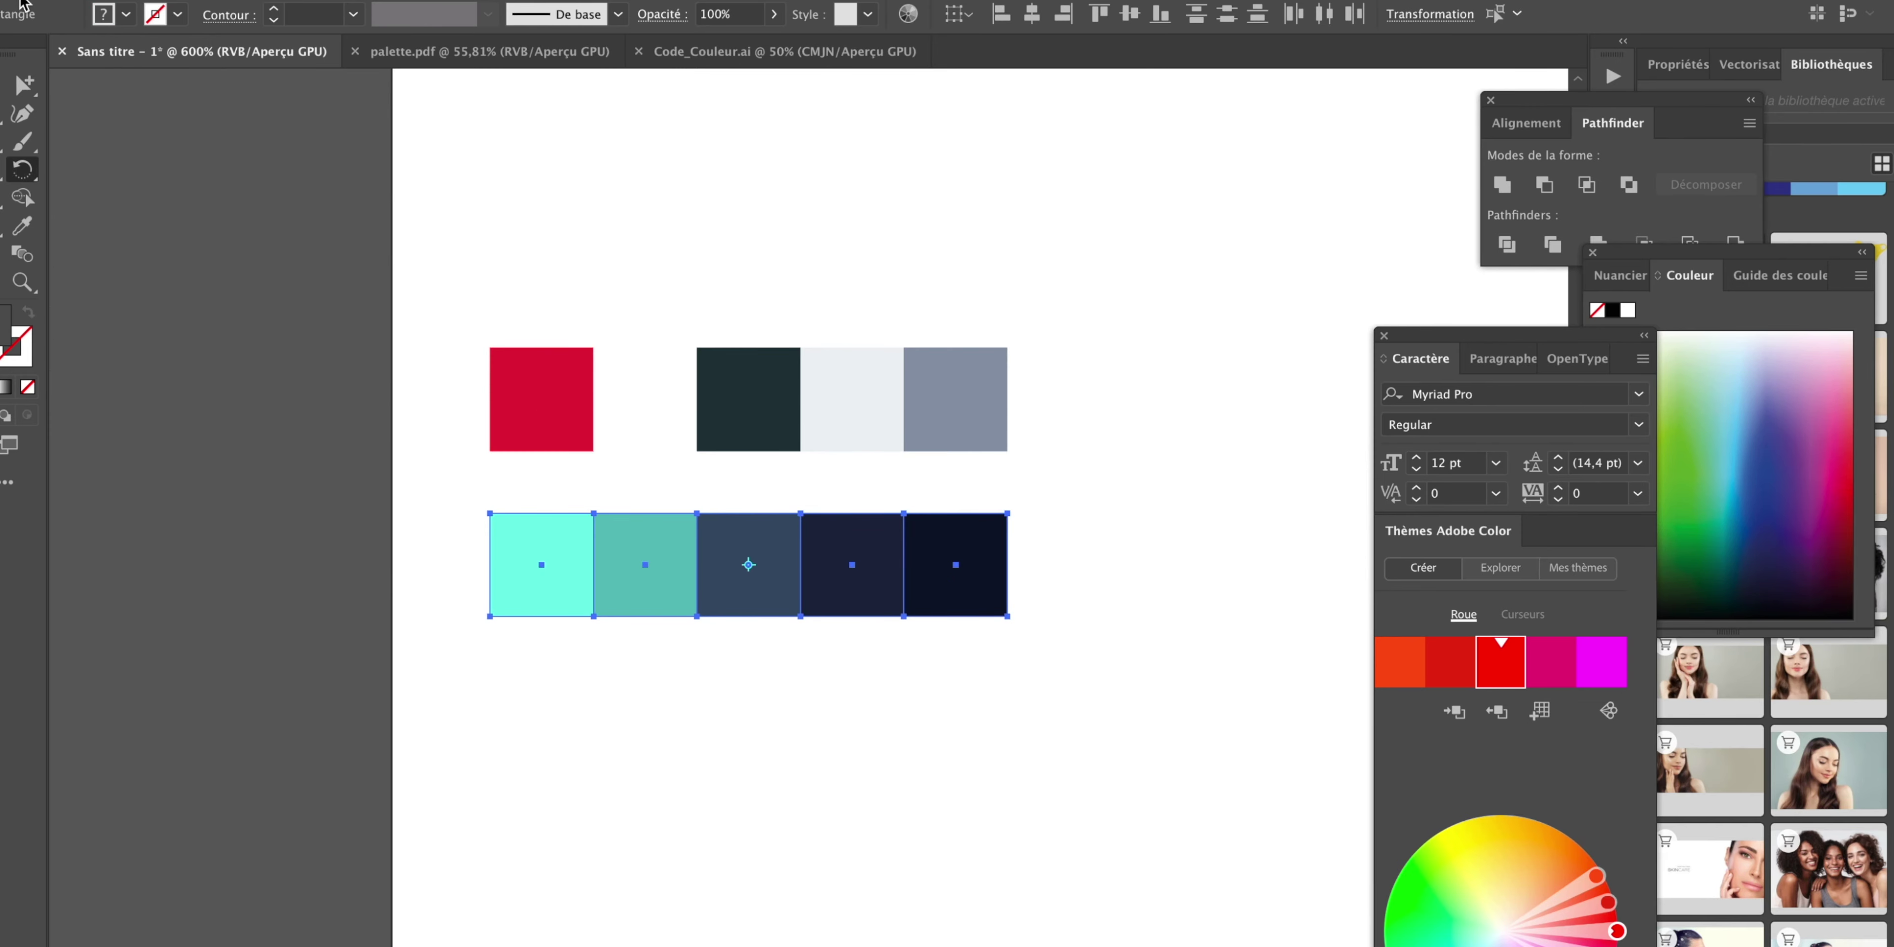
# Recolour the lower row's teal square to a near-white tint in the Color Picker.
pyautogui.press('v')
pyautogui.click(543, 643)
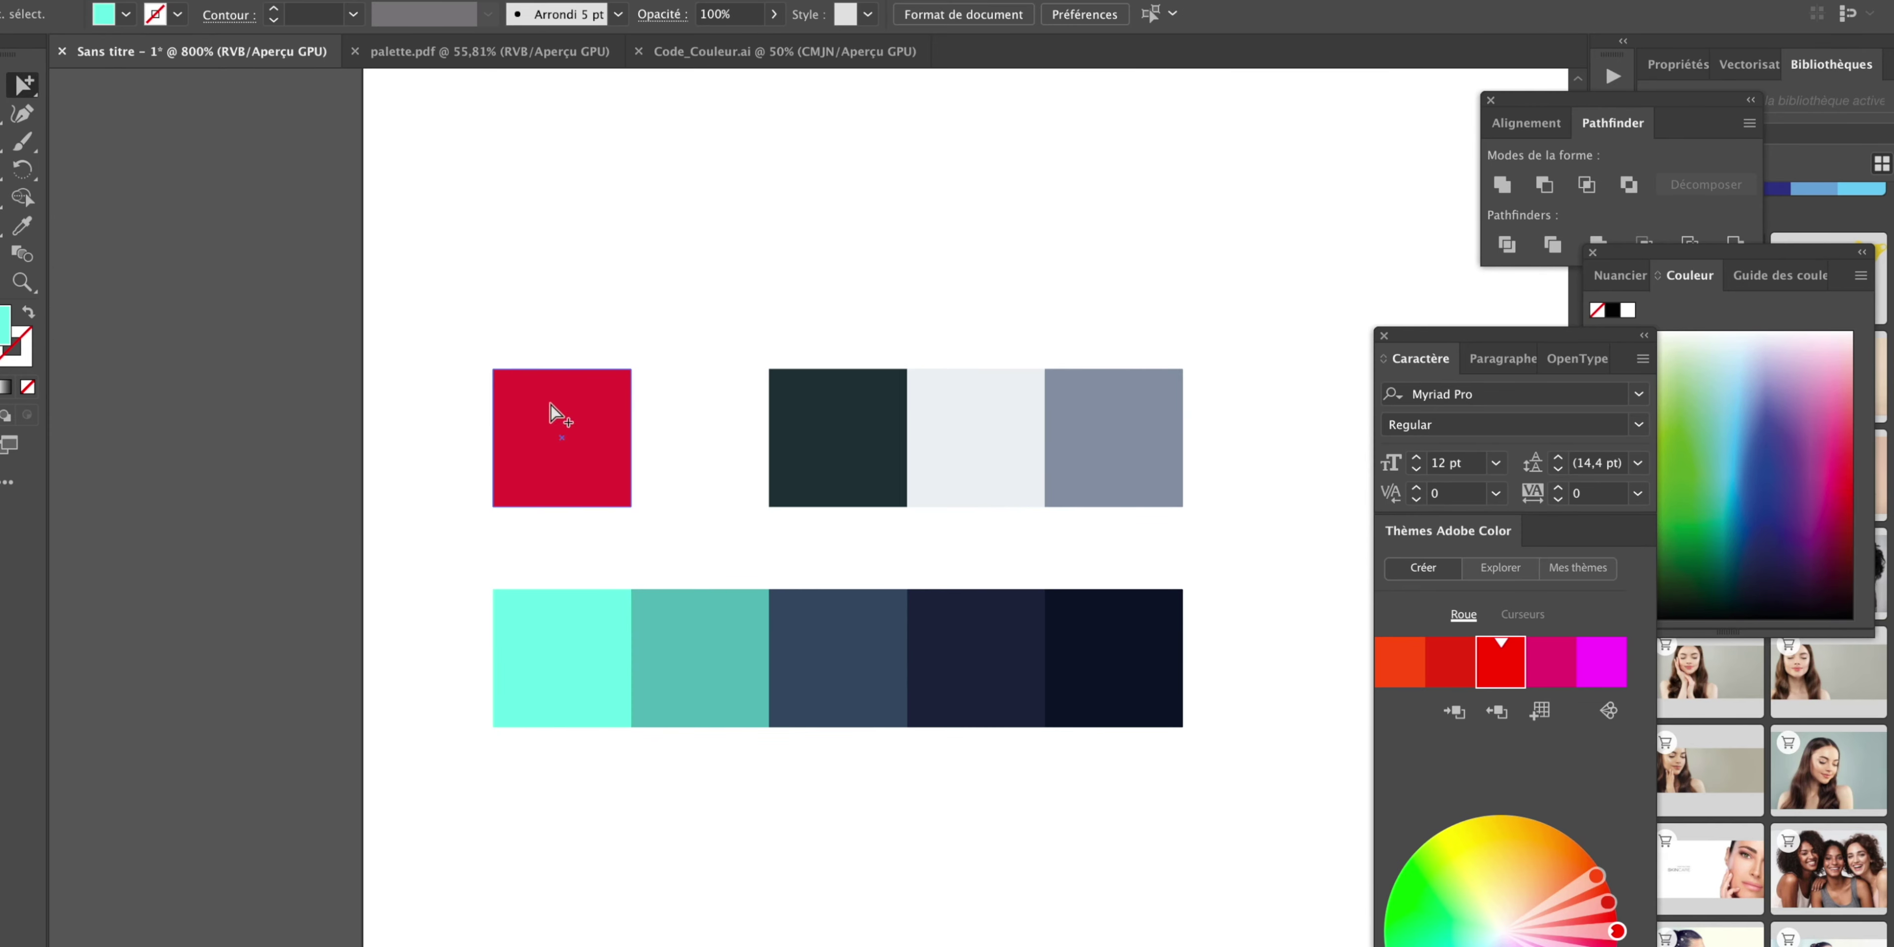
pyautogui.click(676, 698)
pyautogui.scroll(1, 680, 706)
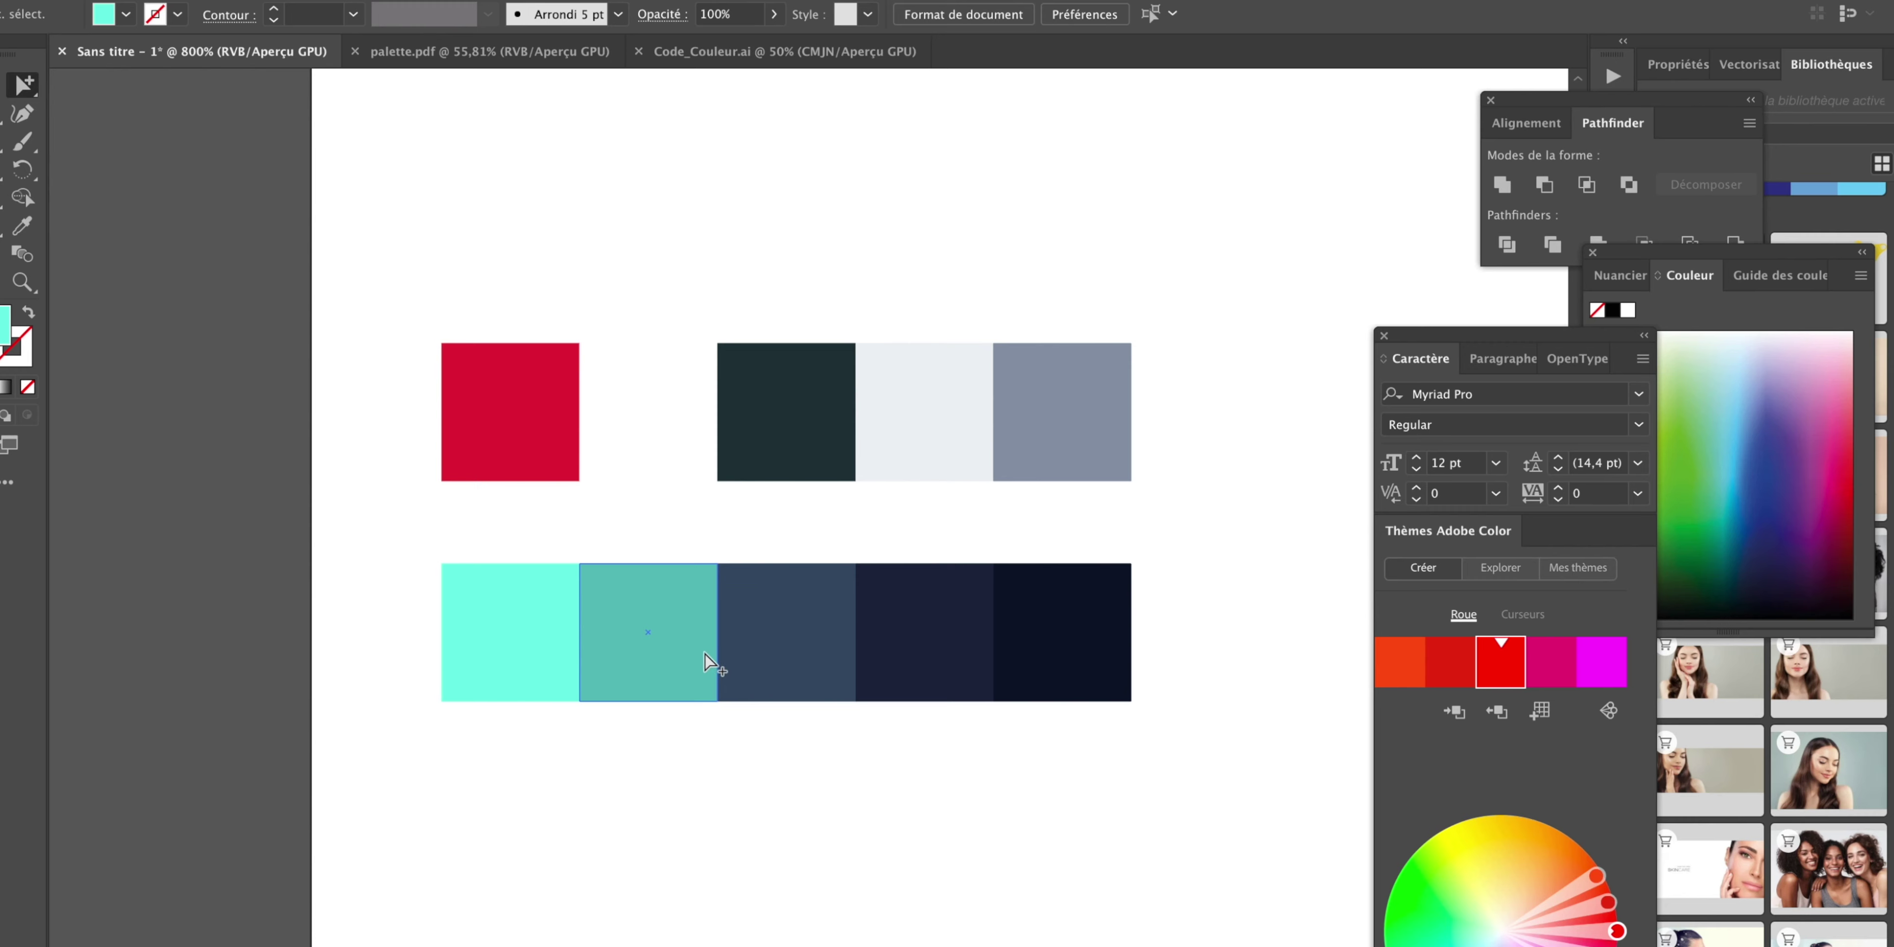
pyautogui.click(645, 644)
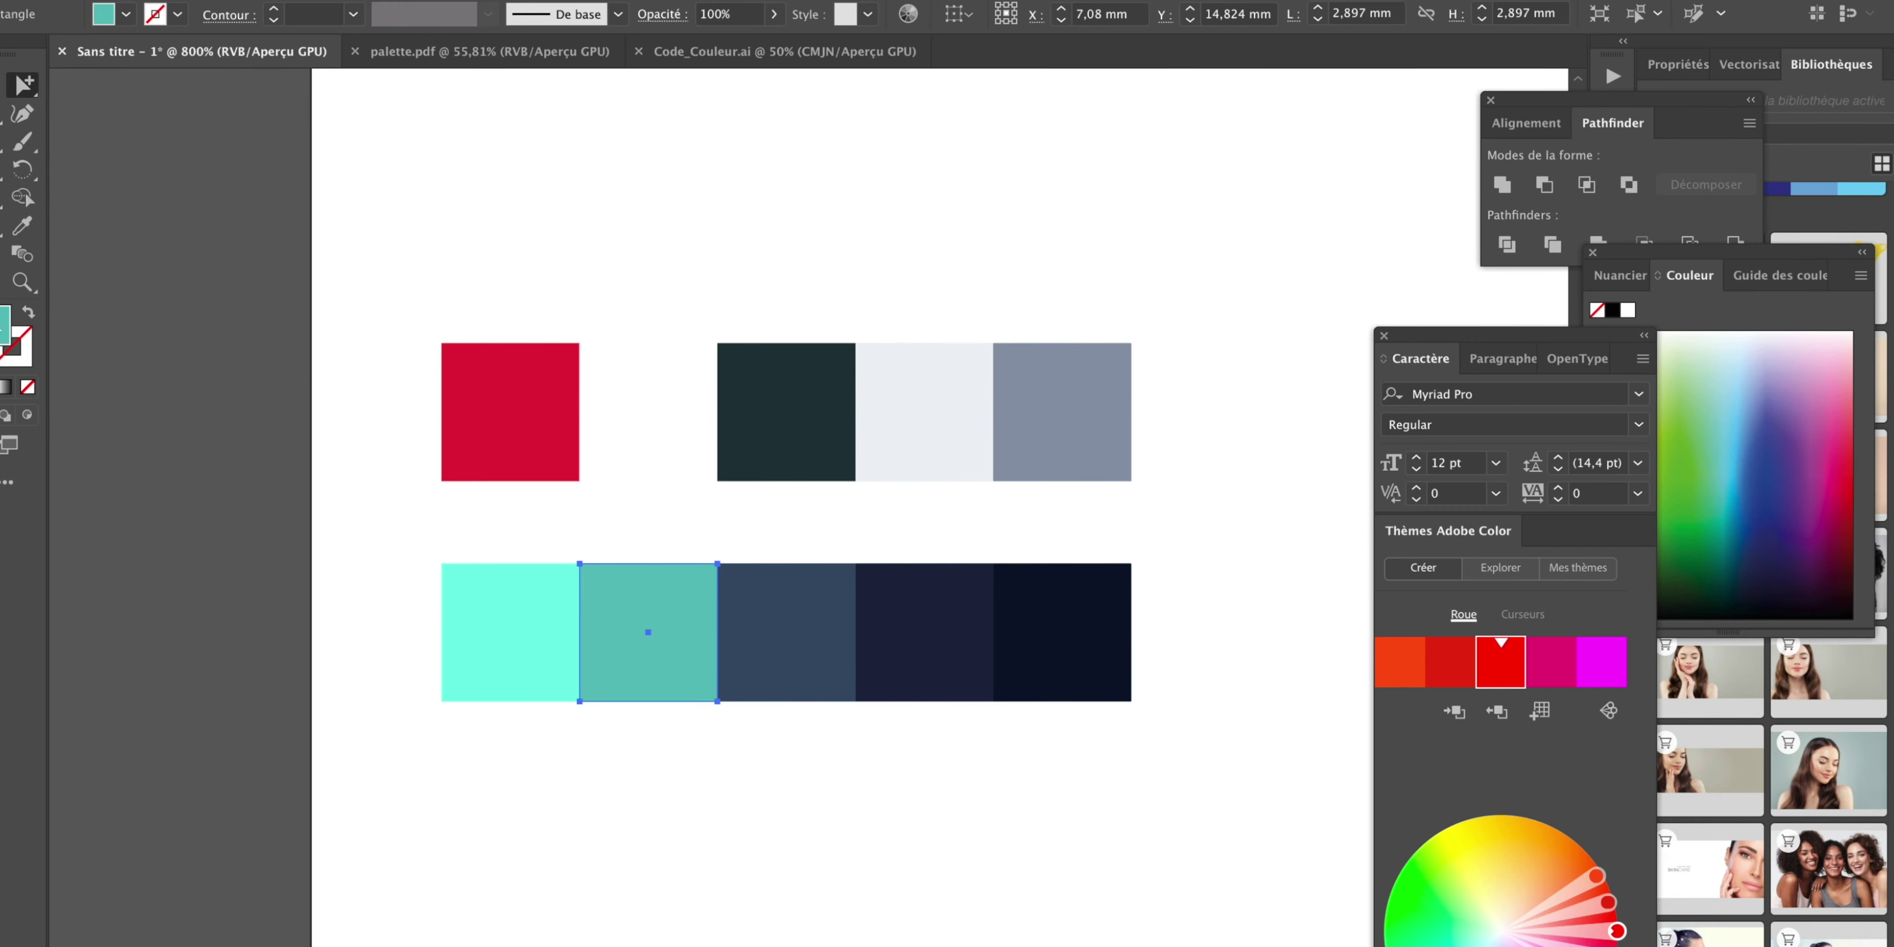
pyautogui.doubleClick(4, 323)
pyautogui.moveTo(660, 281); pyautogui.dragTo(503, 277)
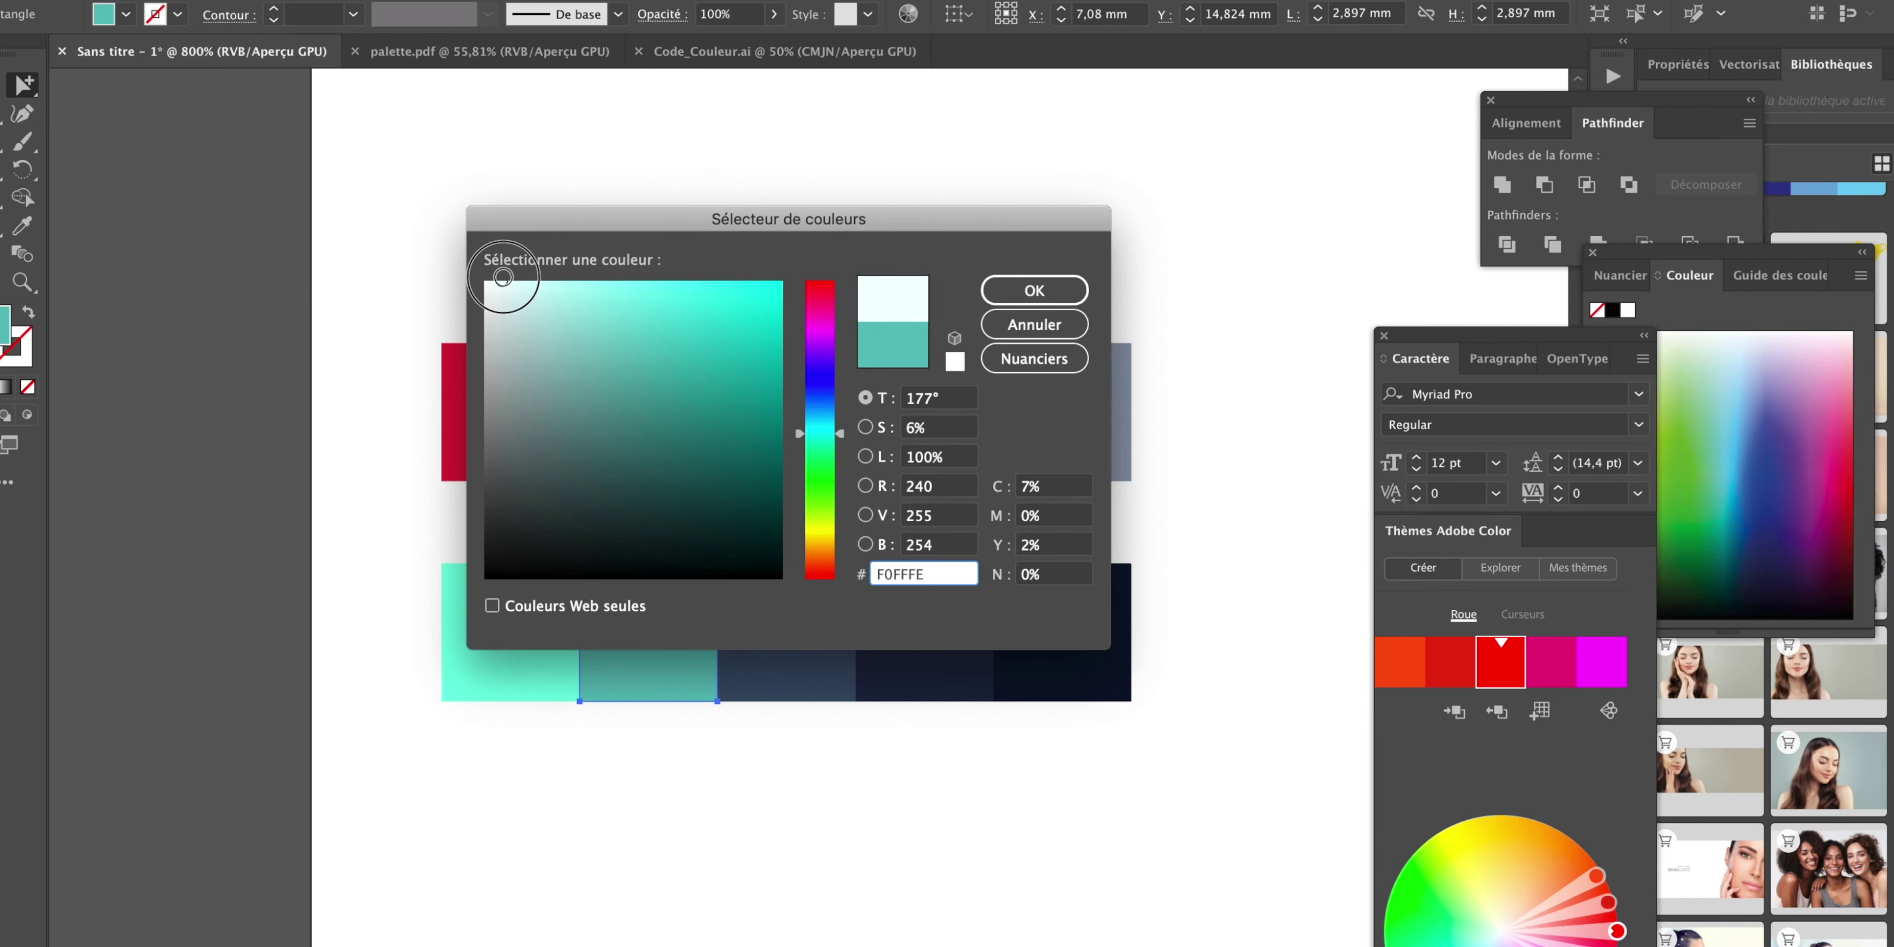
pyautogui.click(1059, 298)
pyautogui.click(680, 761)
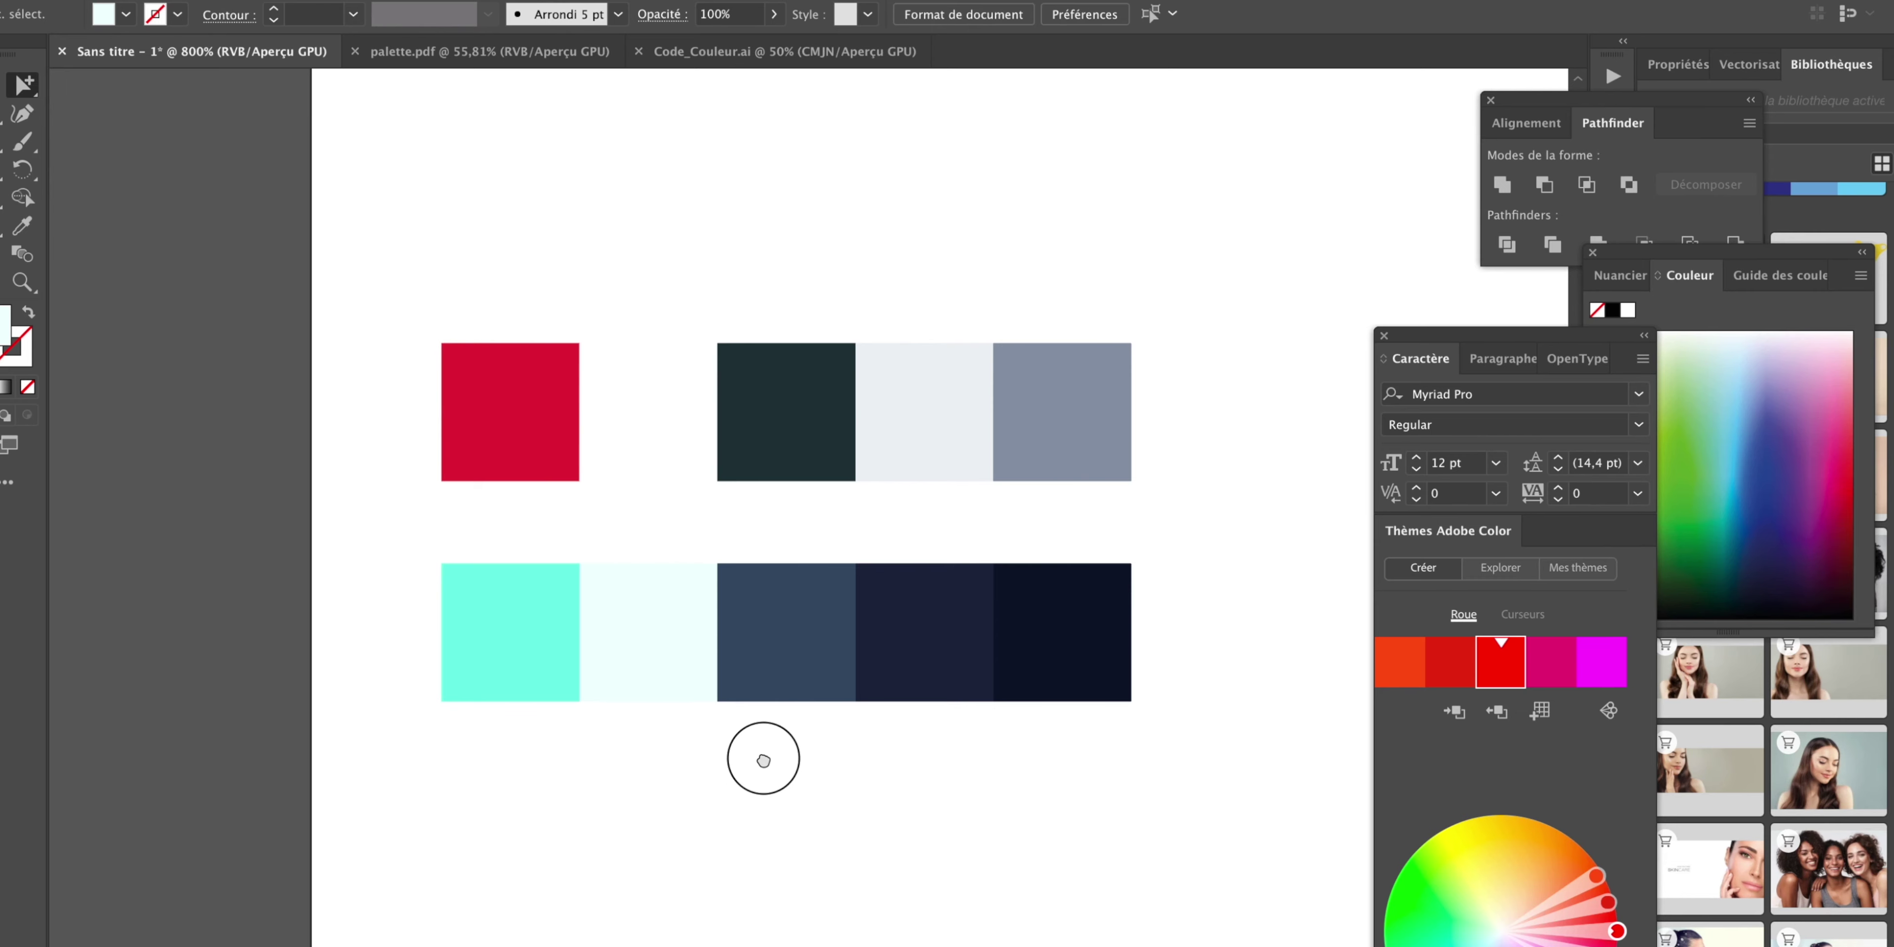
# Rearrange the lower squares and give the white square a faint cyan off-white fill.
pyautogui.scroll(-1, 763, 760)
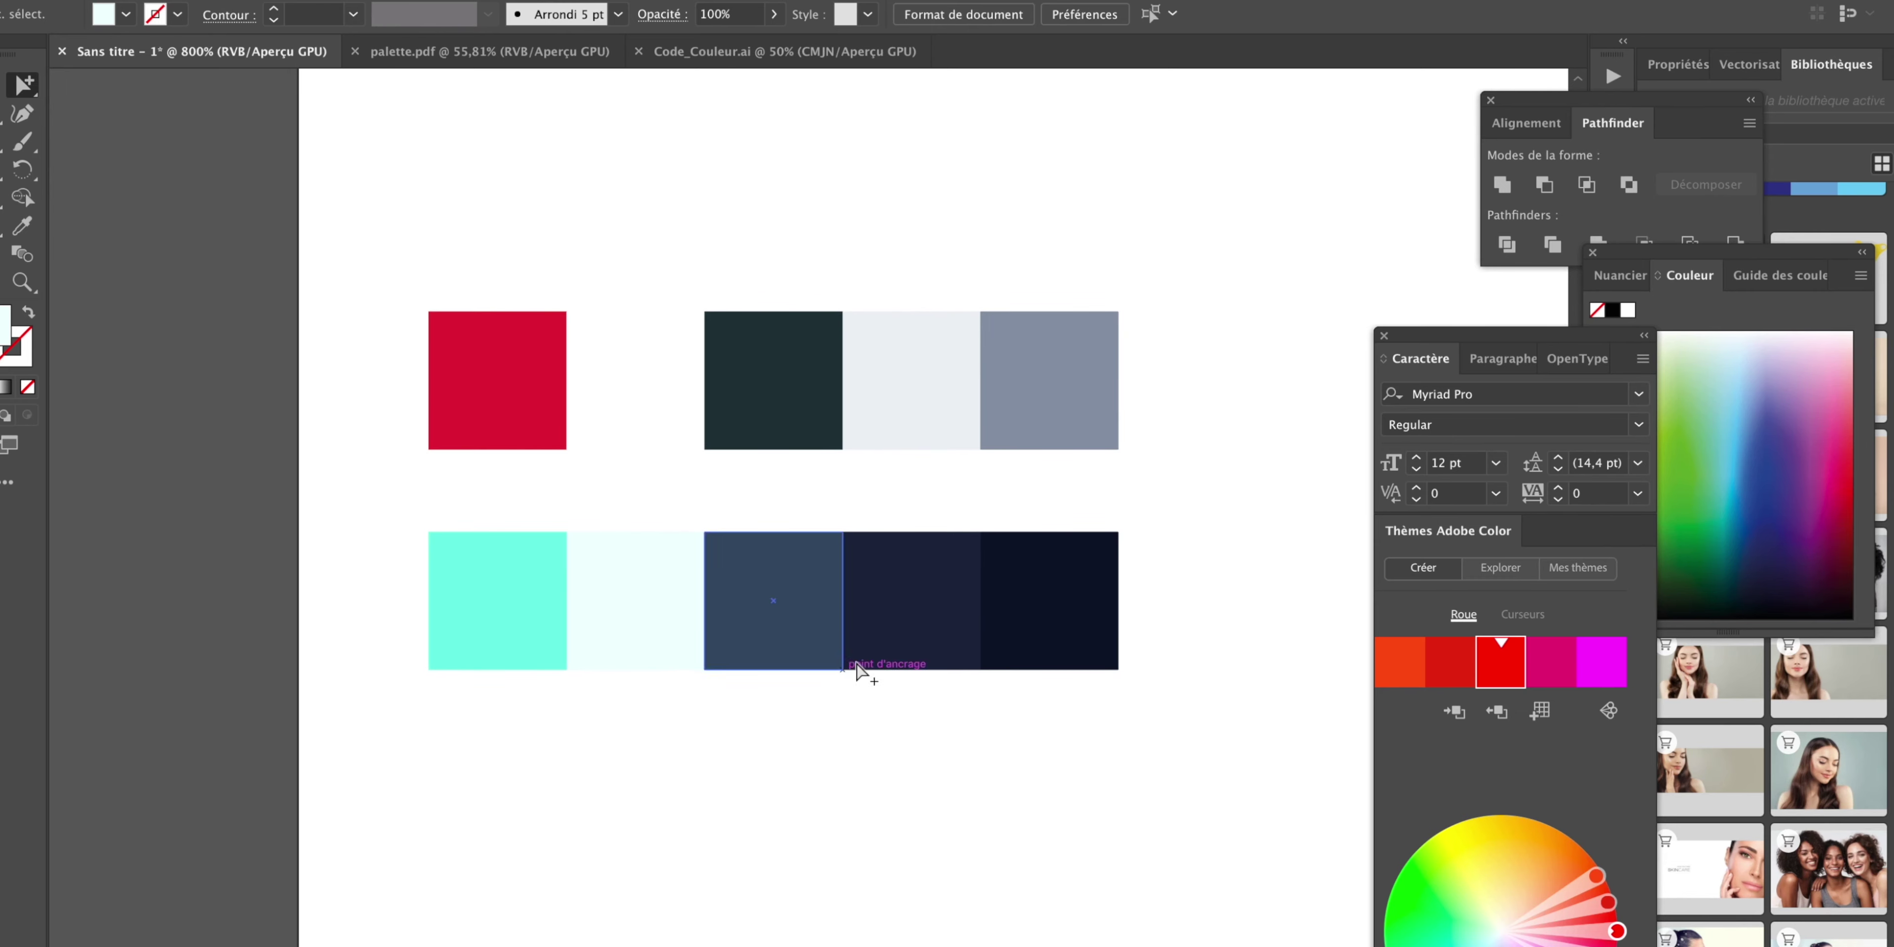
pyautogui.moveTo(910, 634)
pyautogui.mouseDown()
pyautogui.moveTo(779, 645)
pyautogui.moveTo(992, 837)
pyautogui.moveTo(1075, 854)
pyautogui.mouseUp()
pyautogui.hotkey('ctrl', 'z')
pyautogui.moveTo(901, 596); pyautogui.dragTo(770, 621)
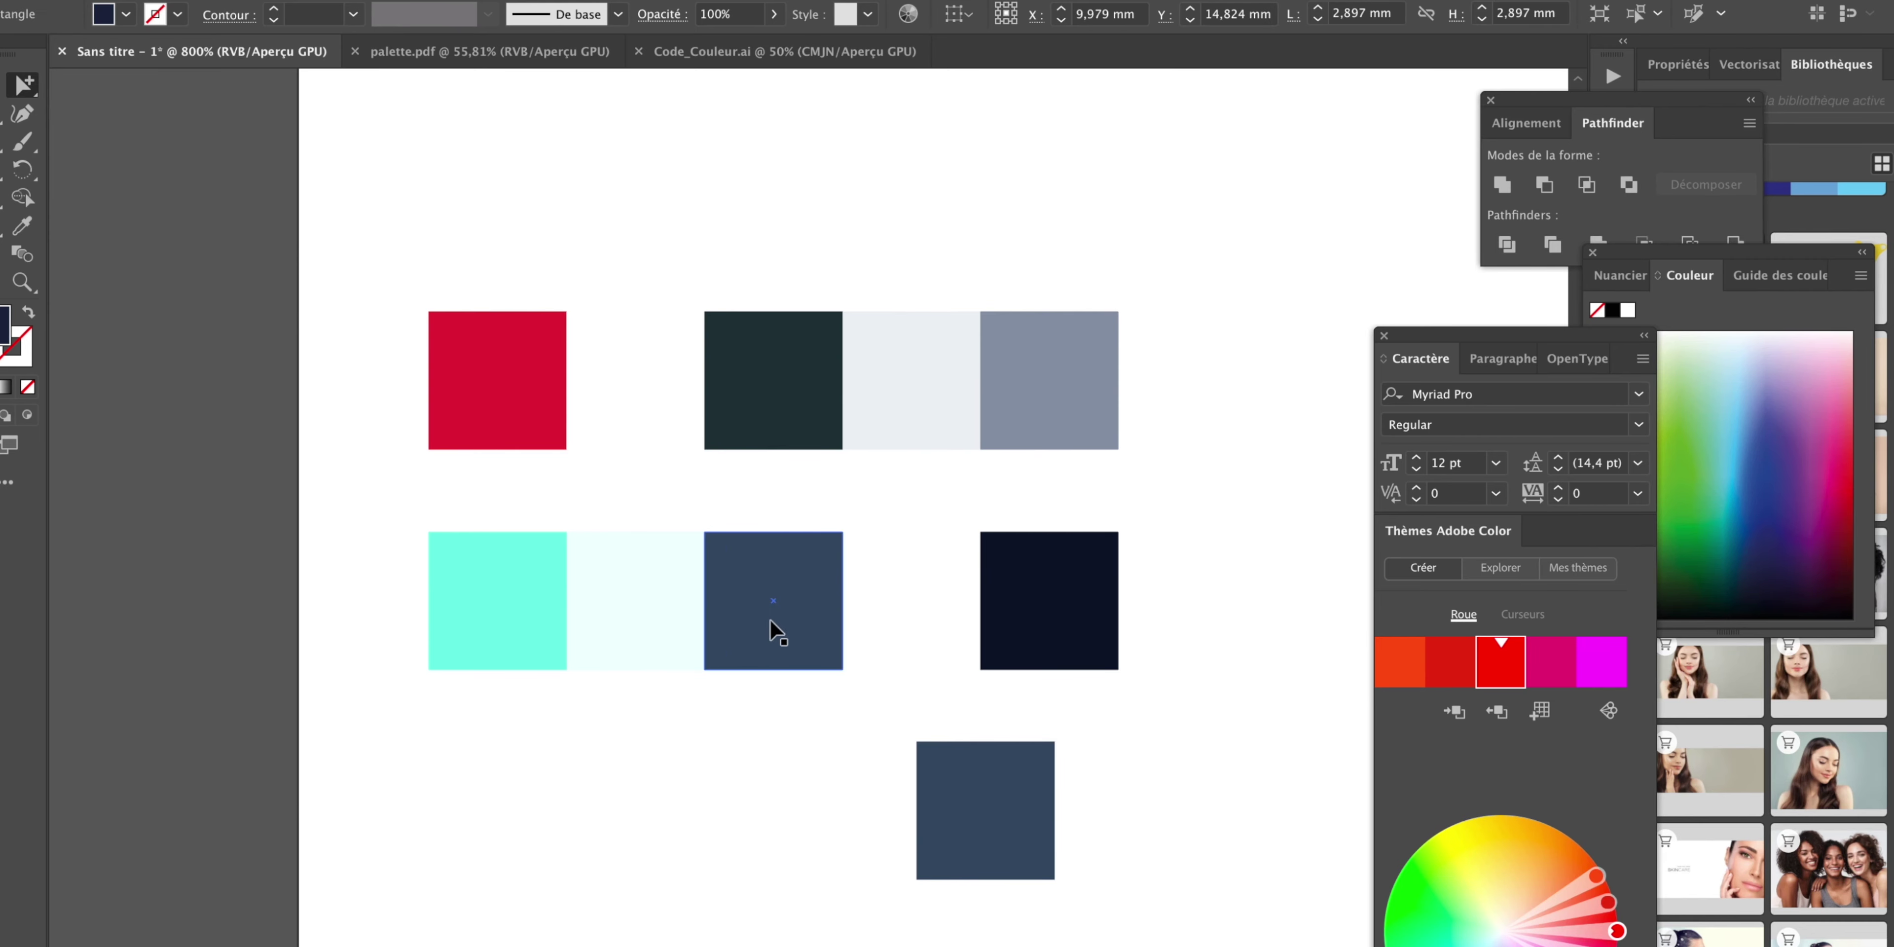
pyautogui.moveTo(654, 346); pyautogui.dragTo(633, 559)
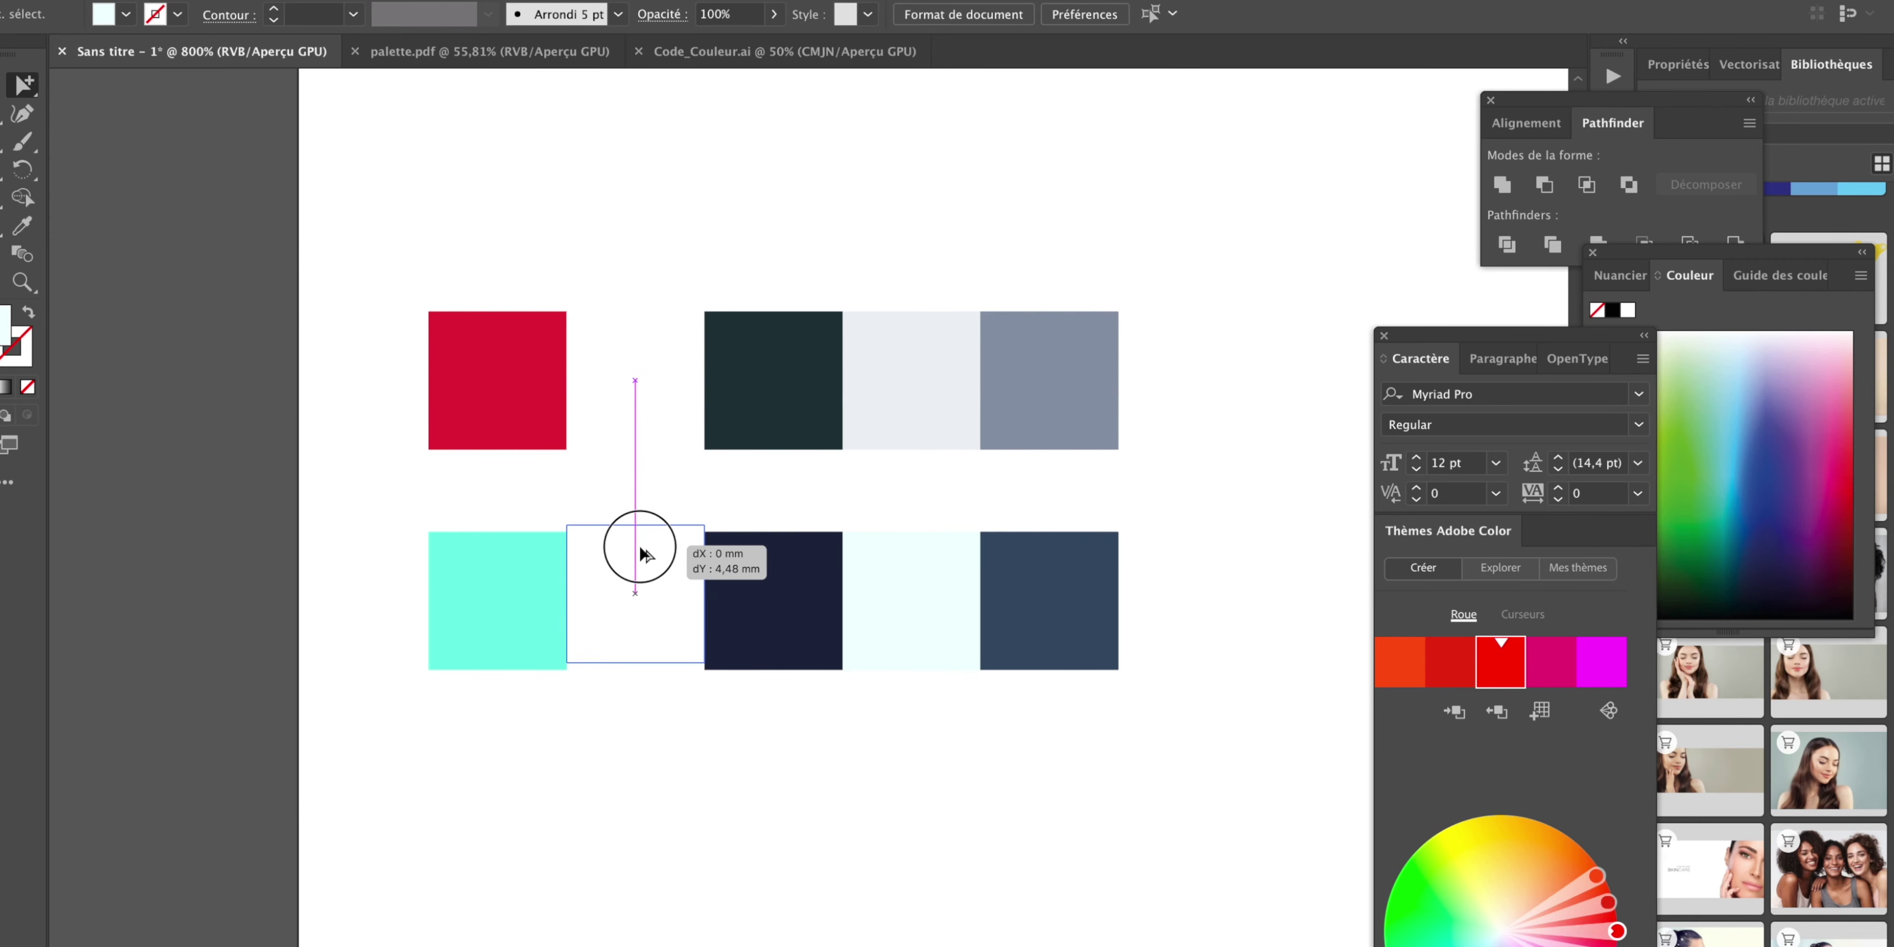
pyautogui.doubleClick(2, 323)
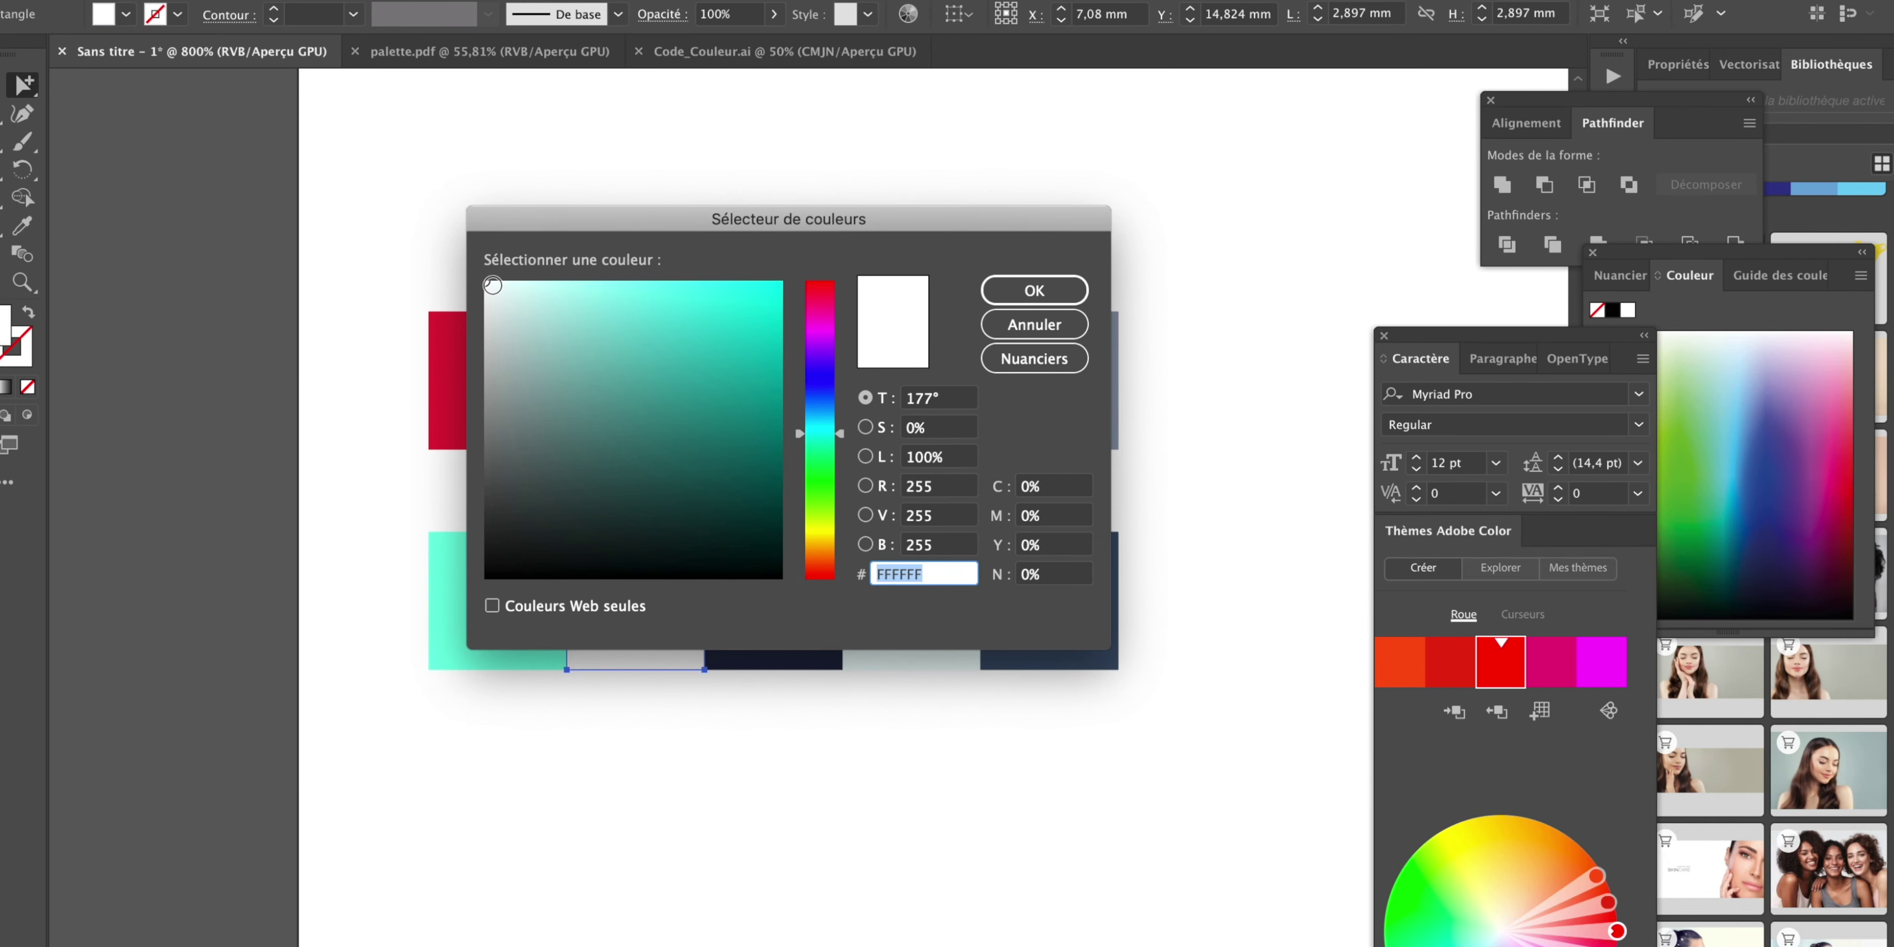
pyautogui.click(491, 283)
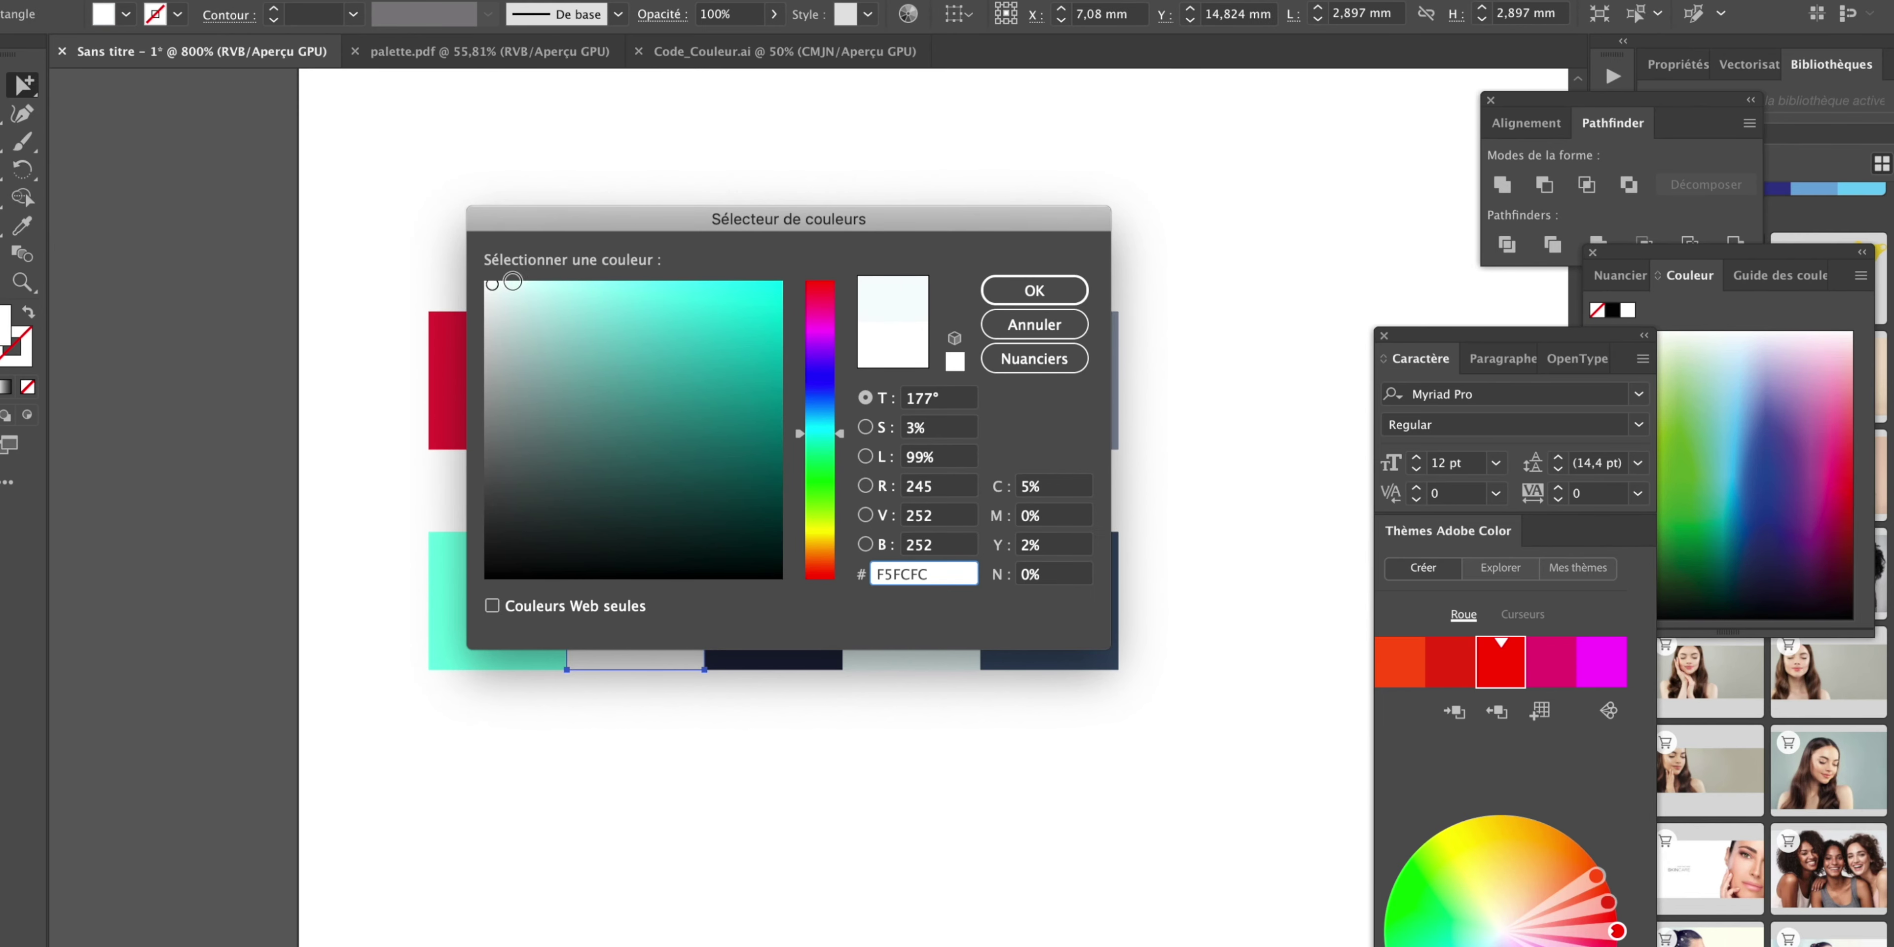
pyautogui.click(1007, 291)
pyautogui.click(779, 279)
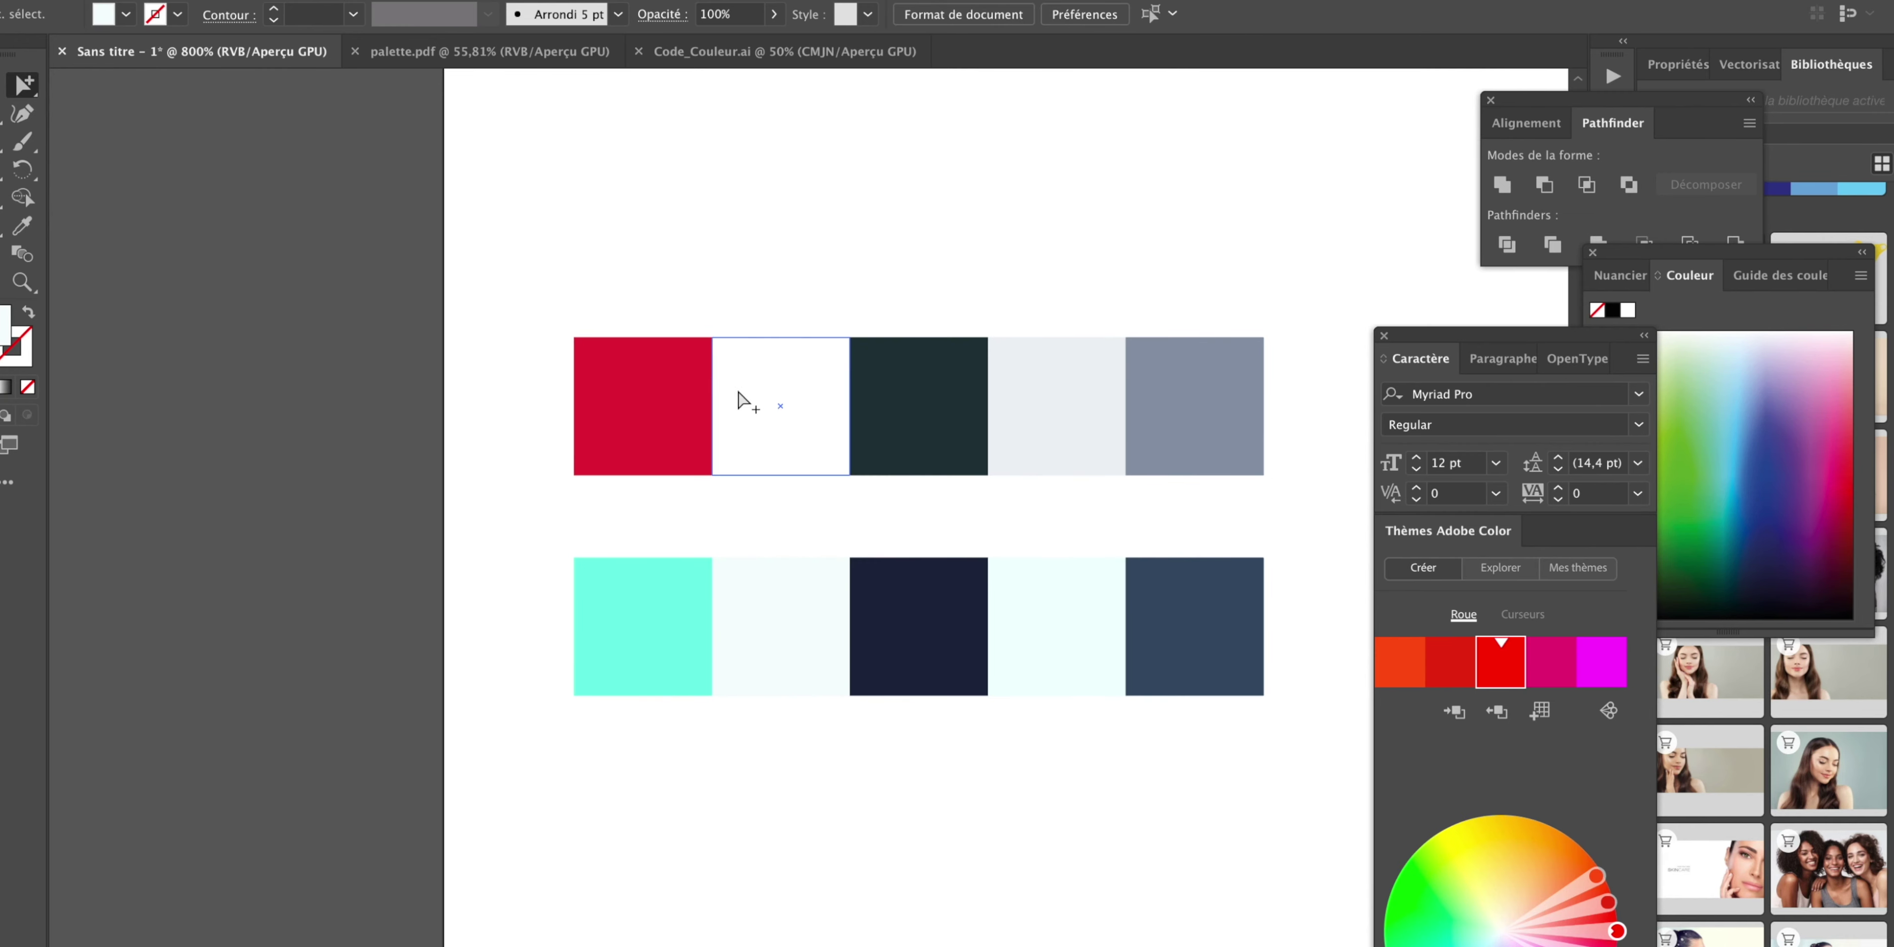
# Turn the top row's white square light grey by sampling the red and neutralising it.
pyautogui.click(749, 400)
pyautogui.doubleClick(5, 319)
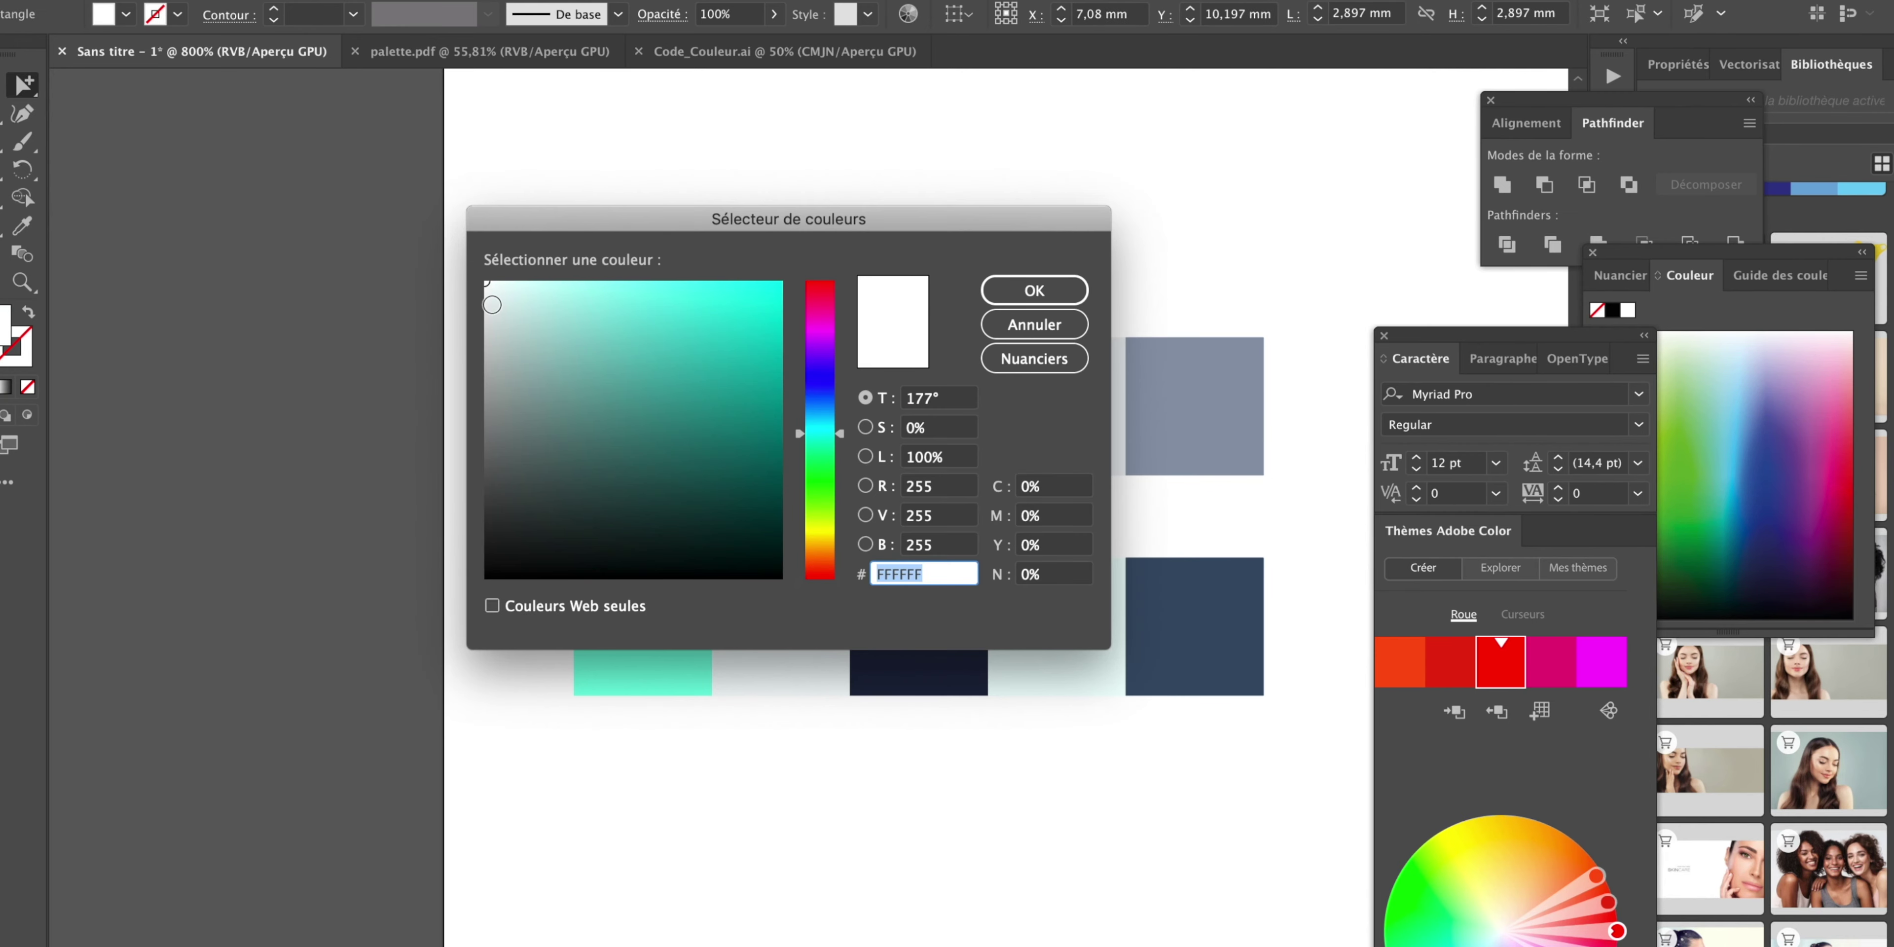
pyautogui.press('Escape')
pyautogui.press('i')
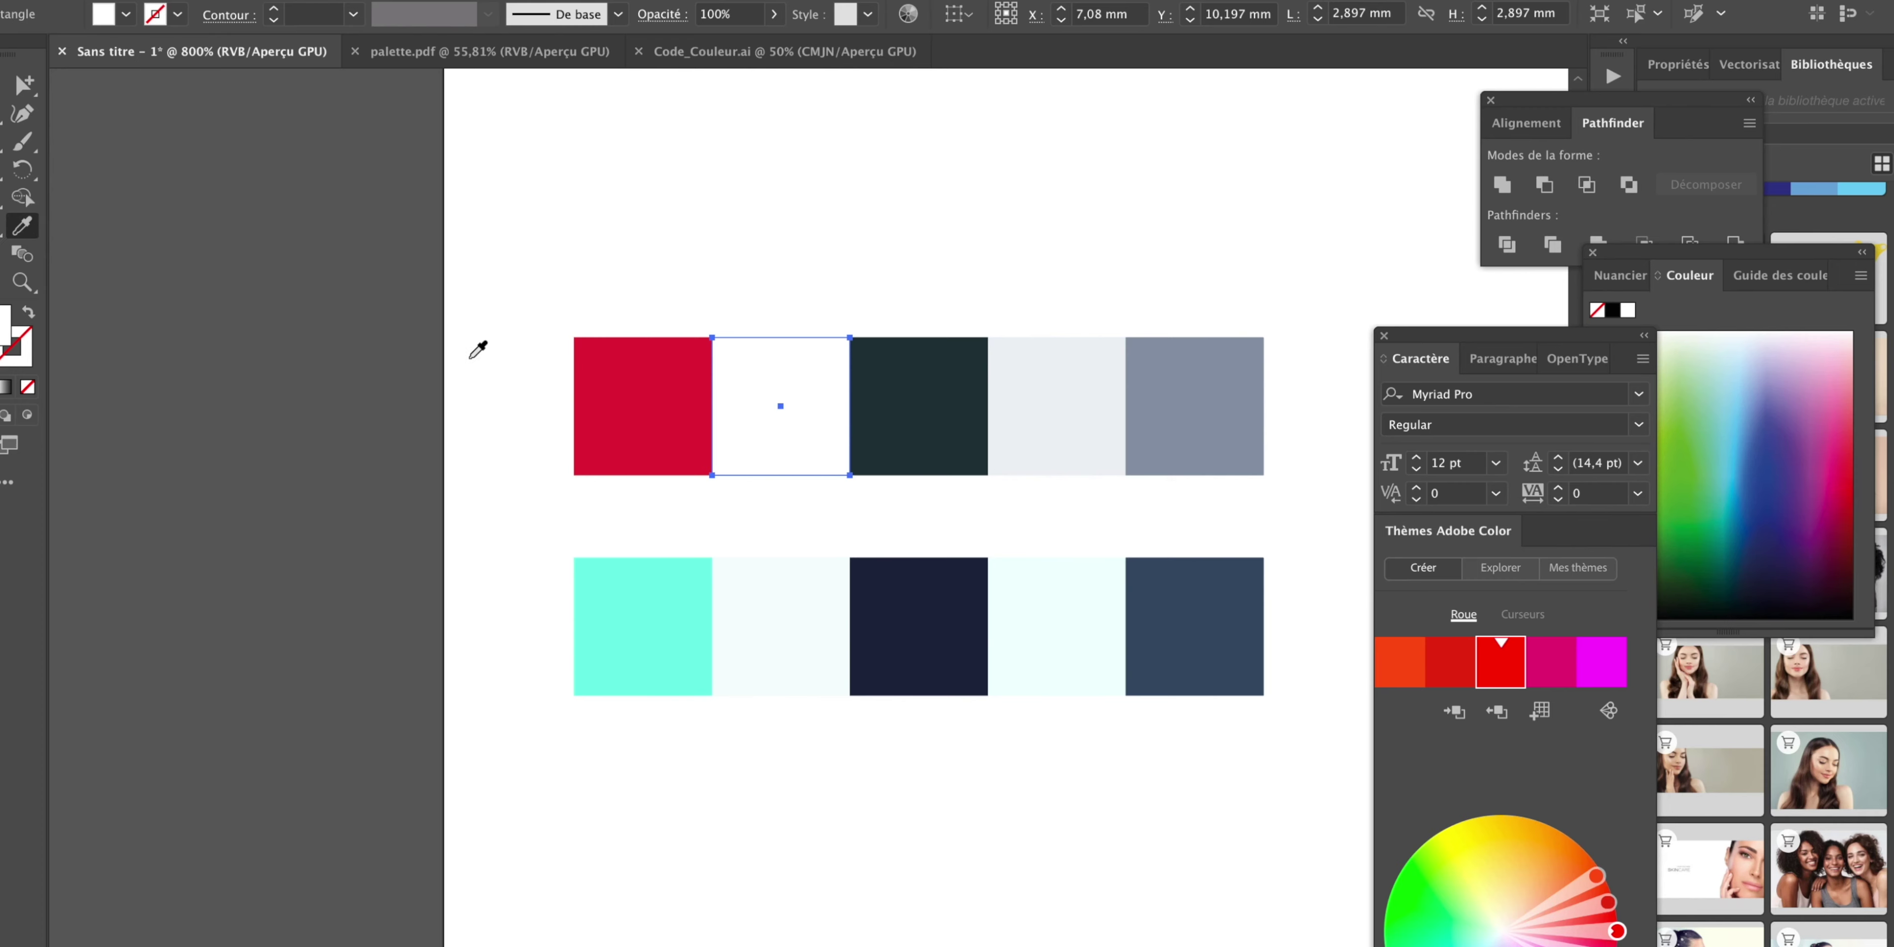
pyautogui.click(597, 418)
pyautogui.doubleClick(6, 324)
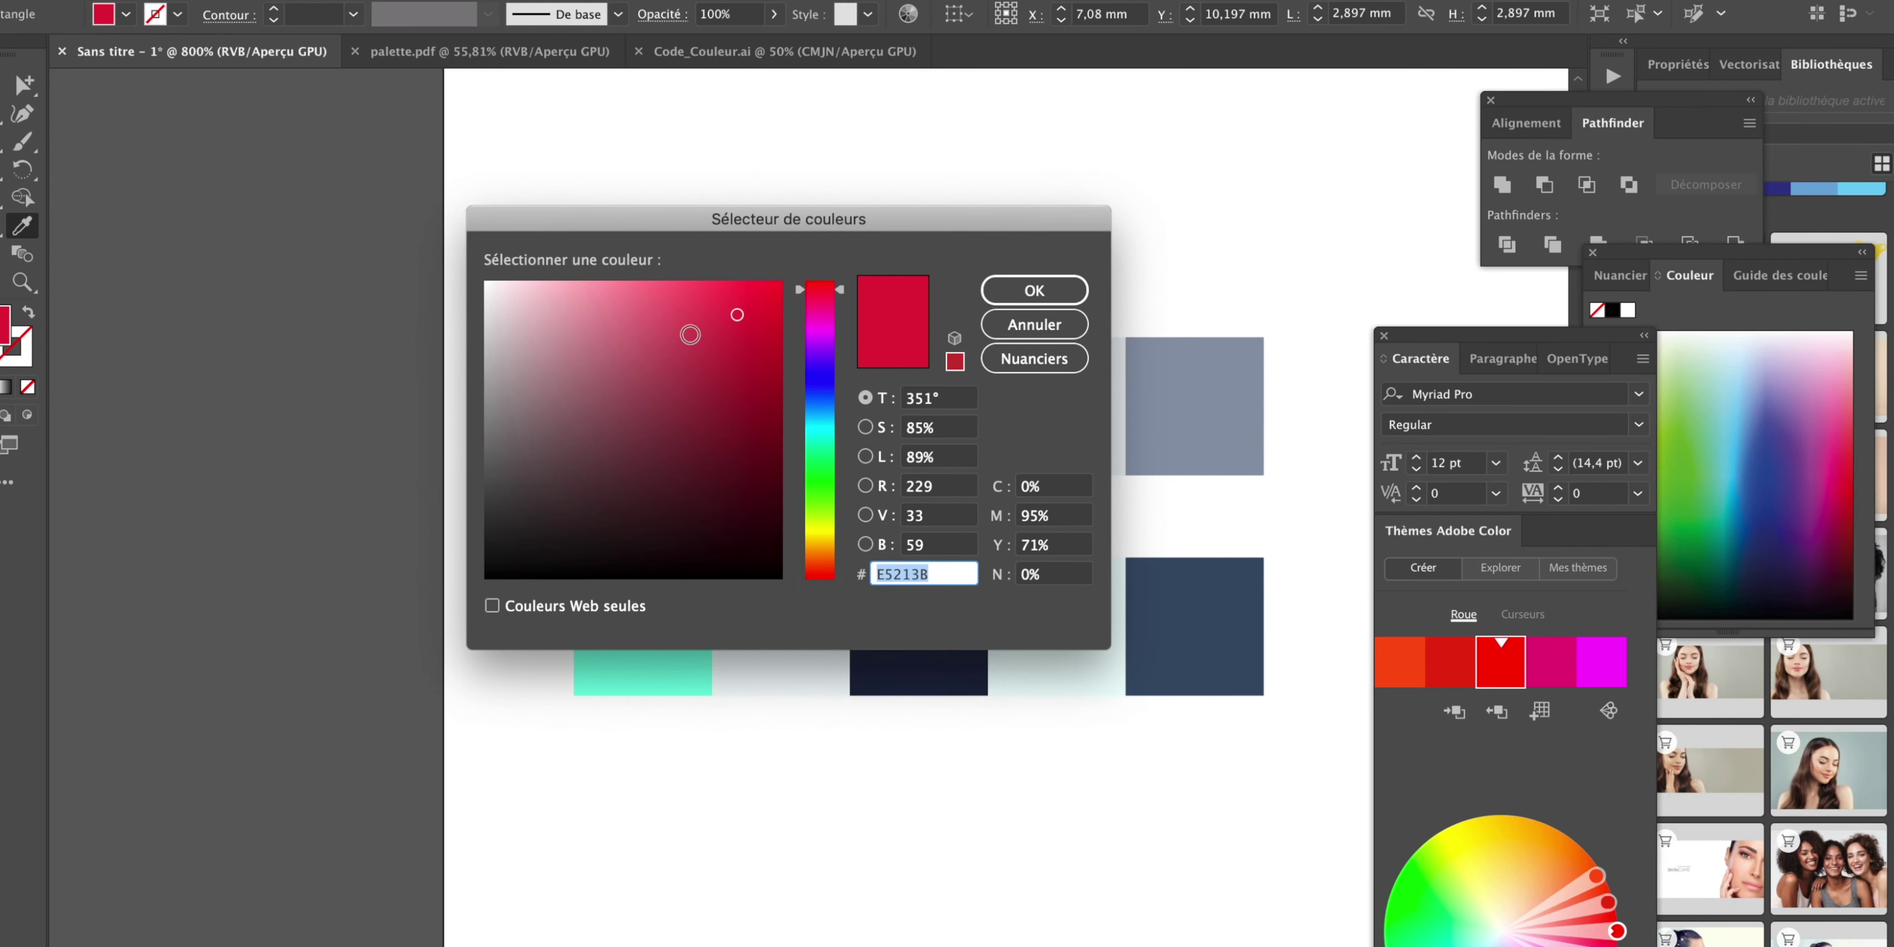
pyautogui.click(496, 280)
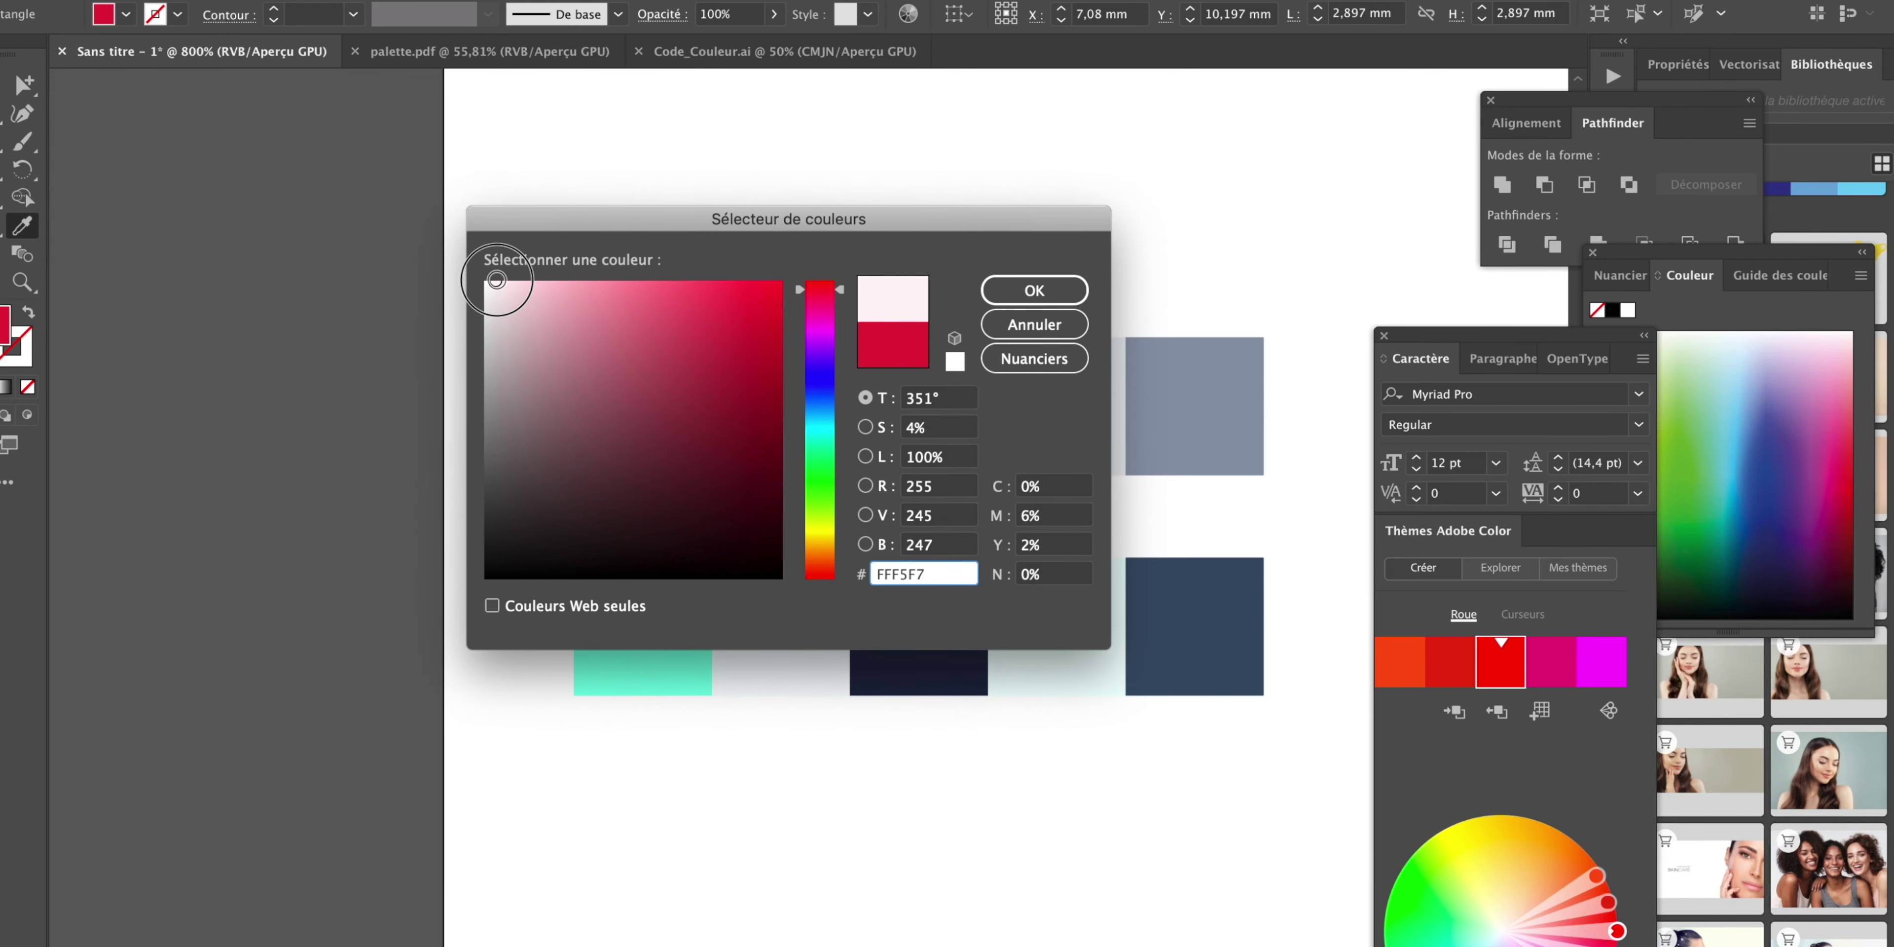
pyautogui.moveTo(496, 280); pyautogui.dragTo(485, 294)
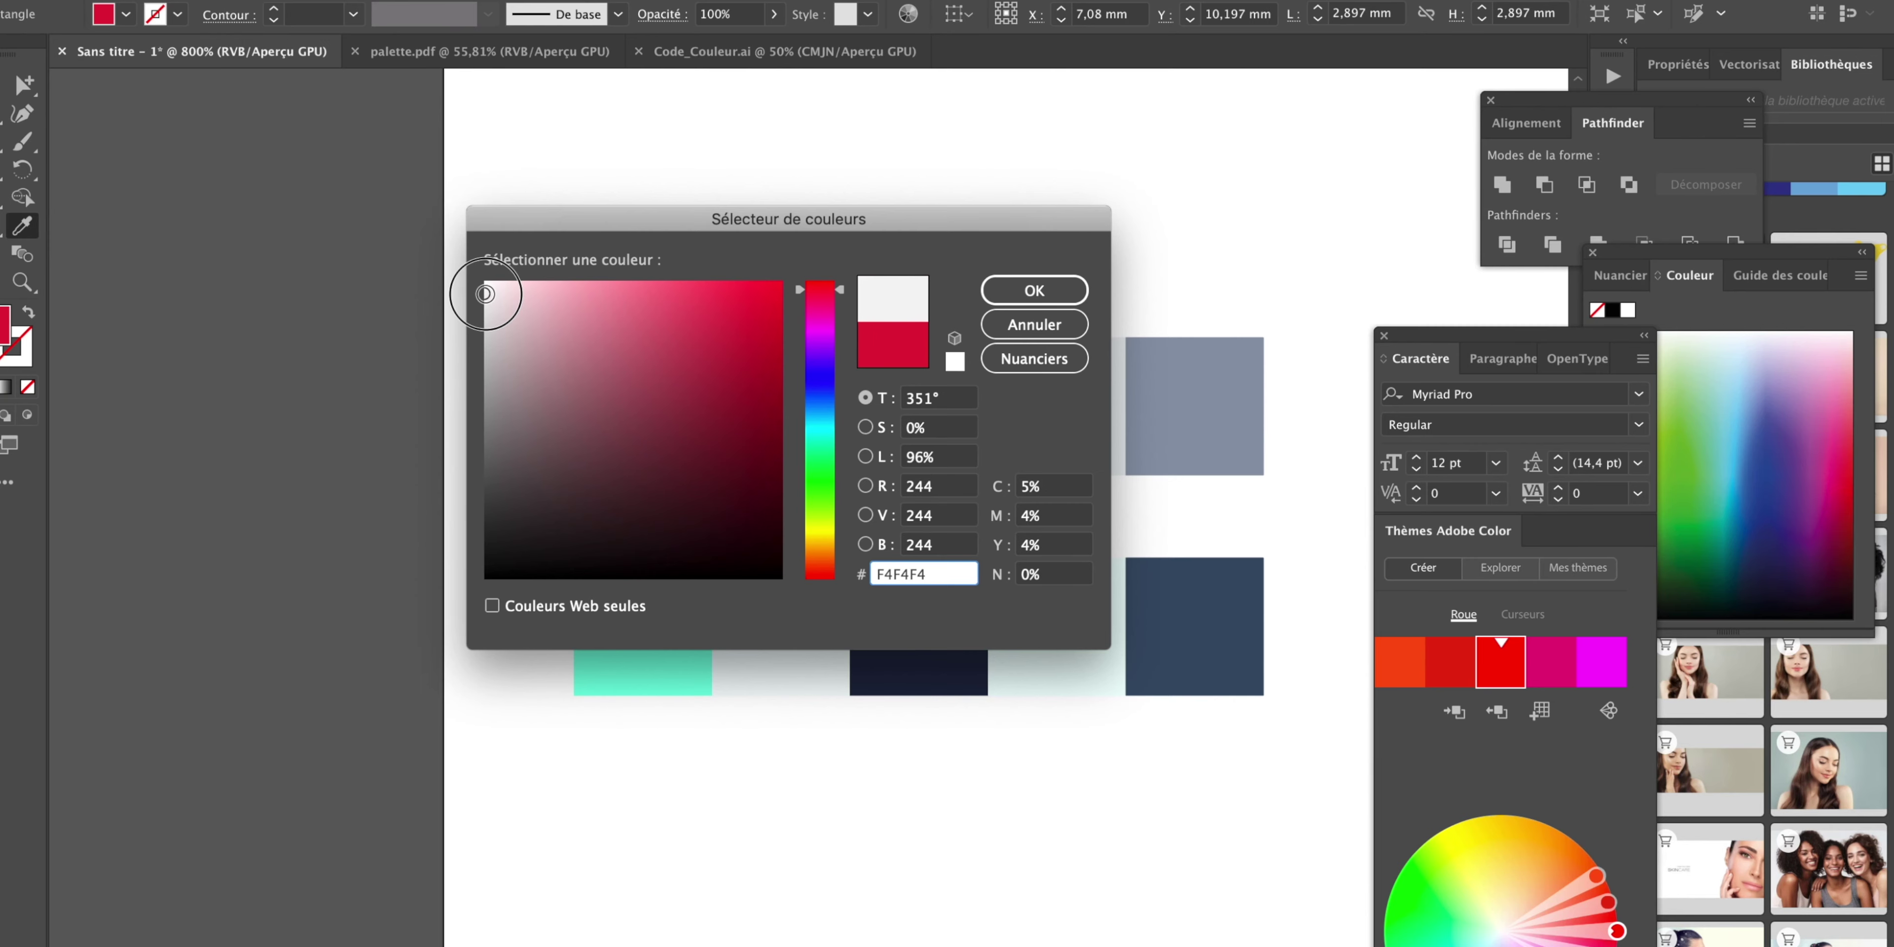
pyautogui.press('Return')
pyautogui.hscroll(5, 549, 325)
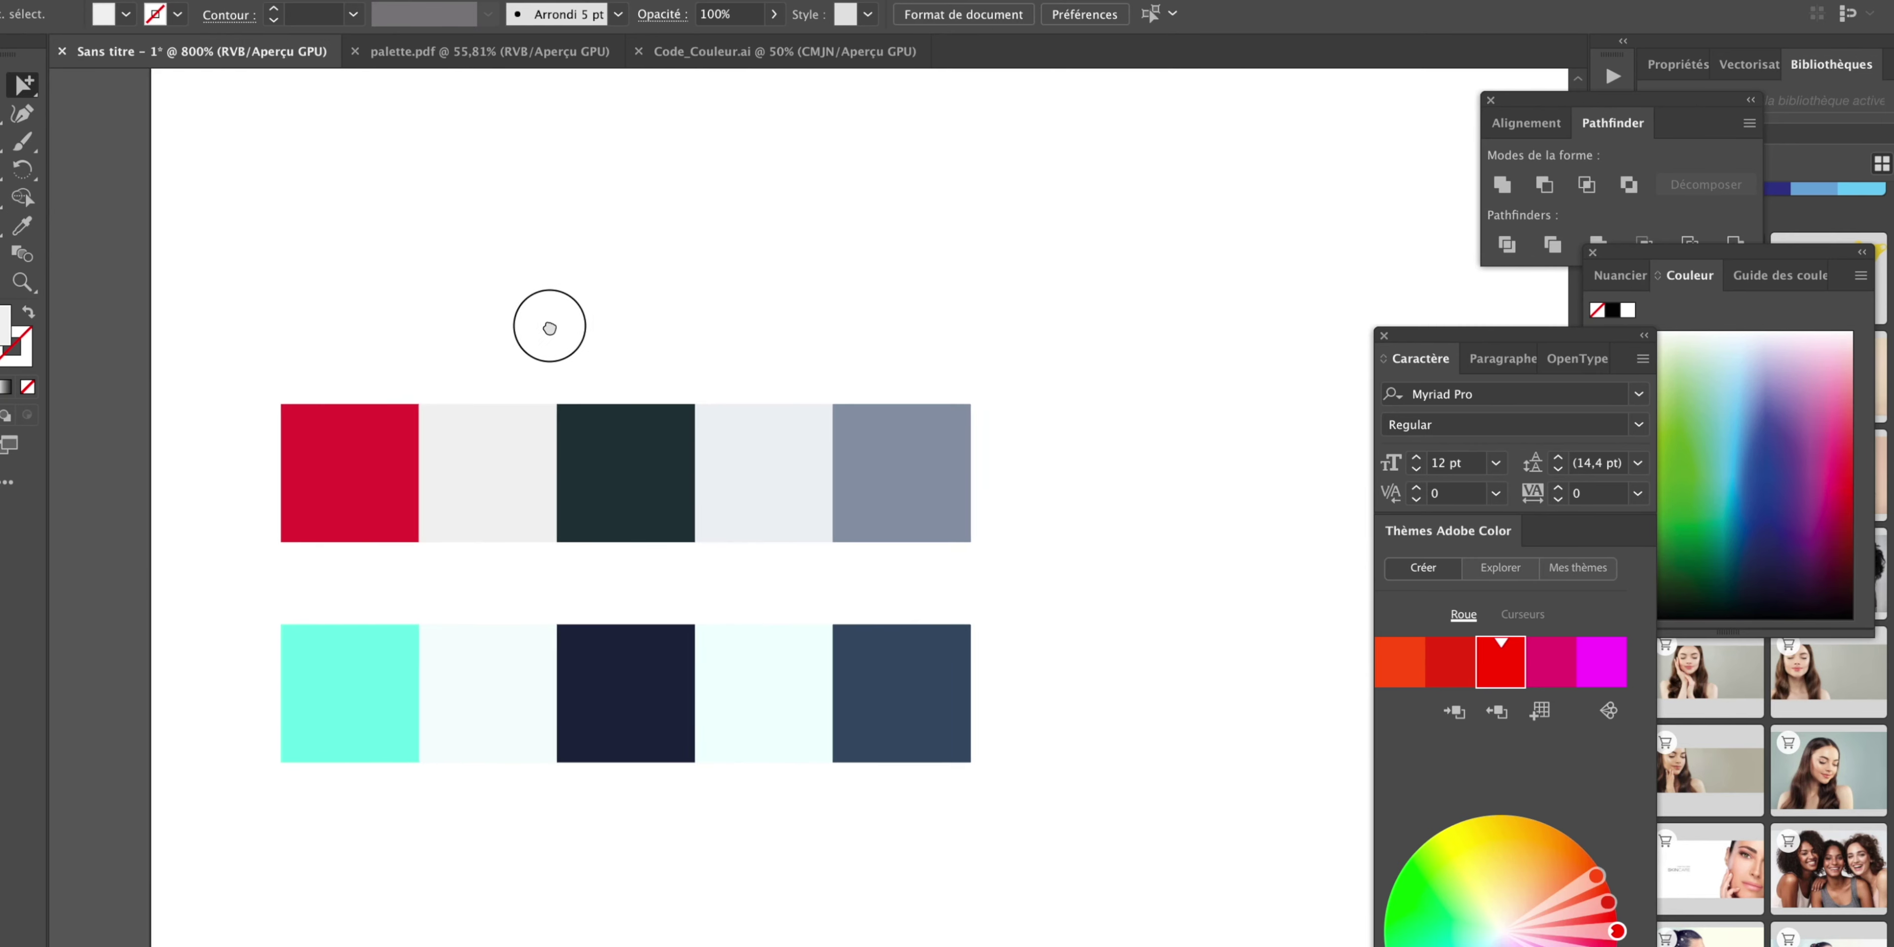
pyautogui.press('v')
pyautogui.hscroll(-3, 595, 393)
pyautogui.click(552, 486)
pyautogui.scroll(1, 552, 485)
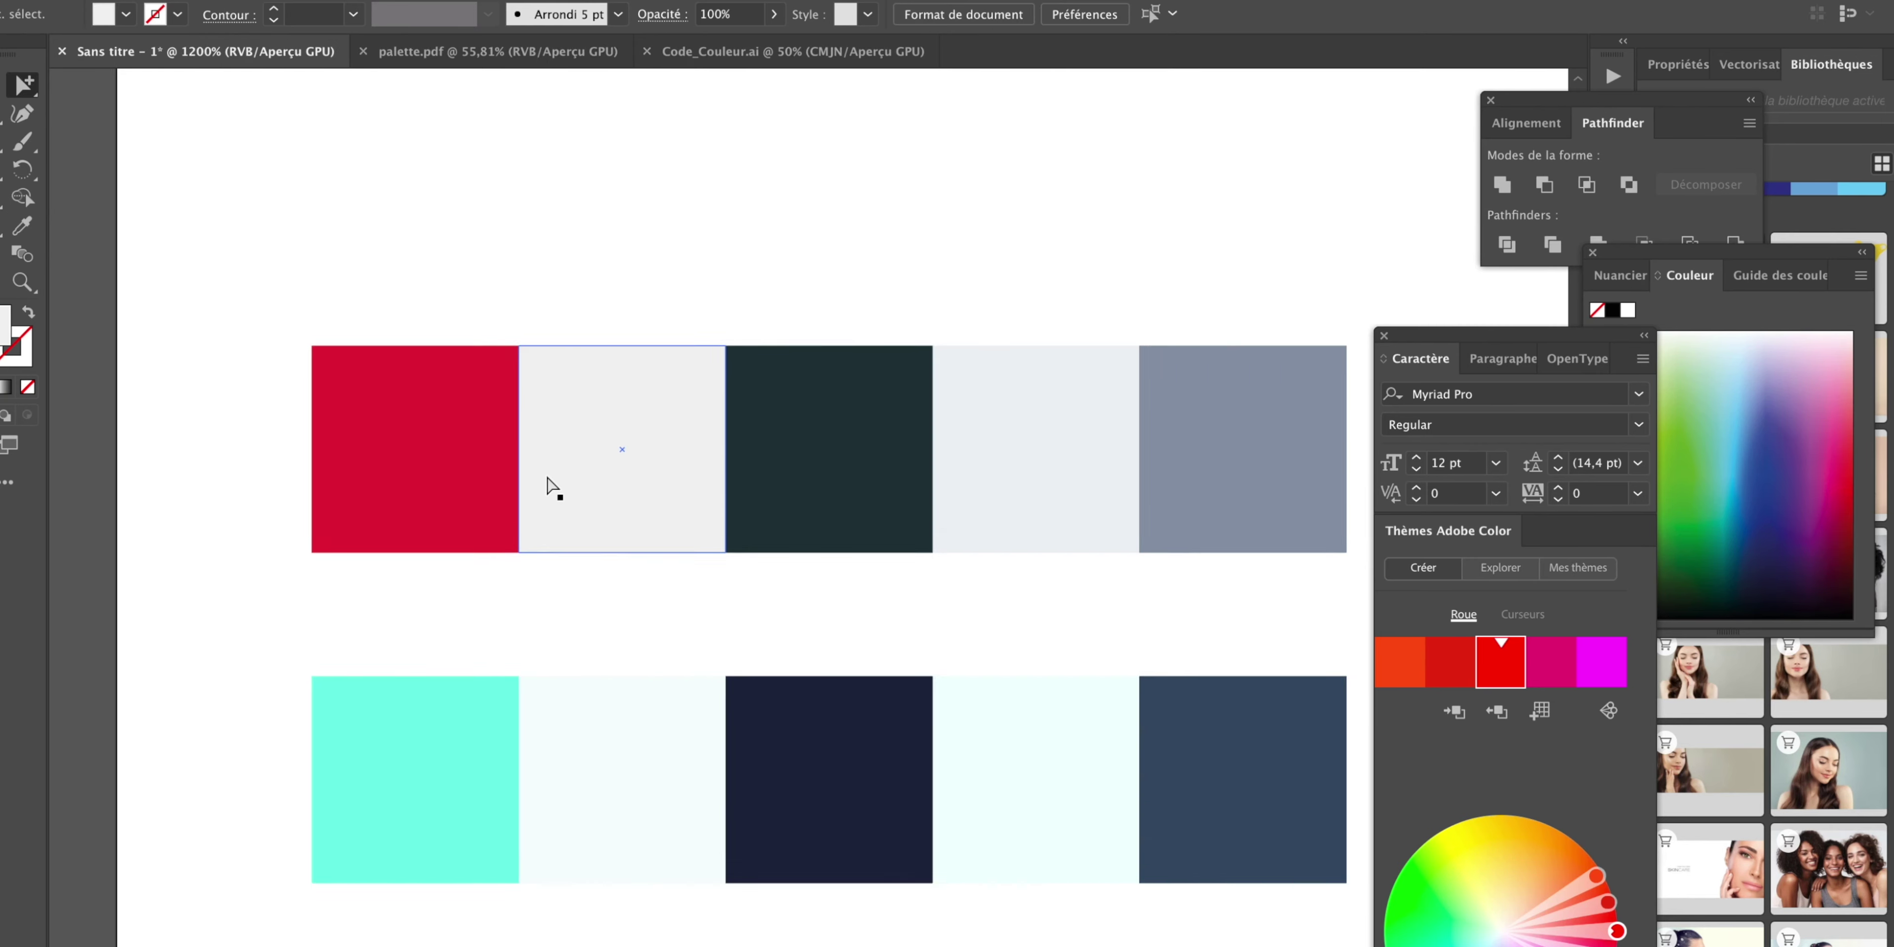
pyautogui.scroll(1, 650, 294)
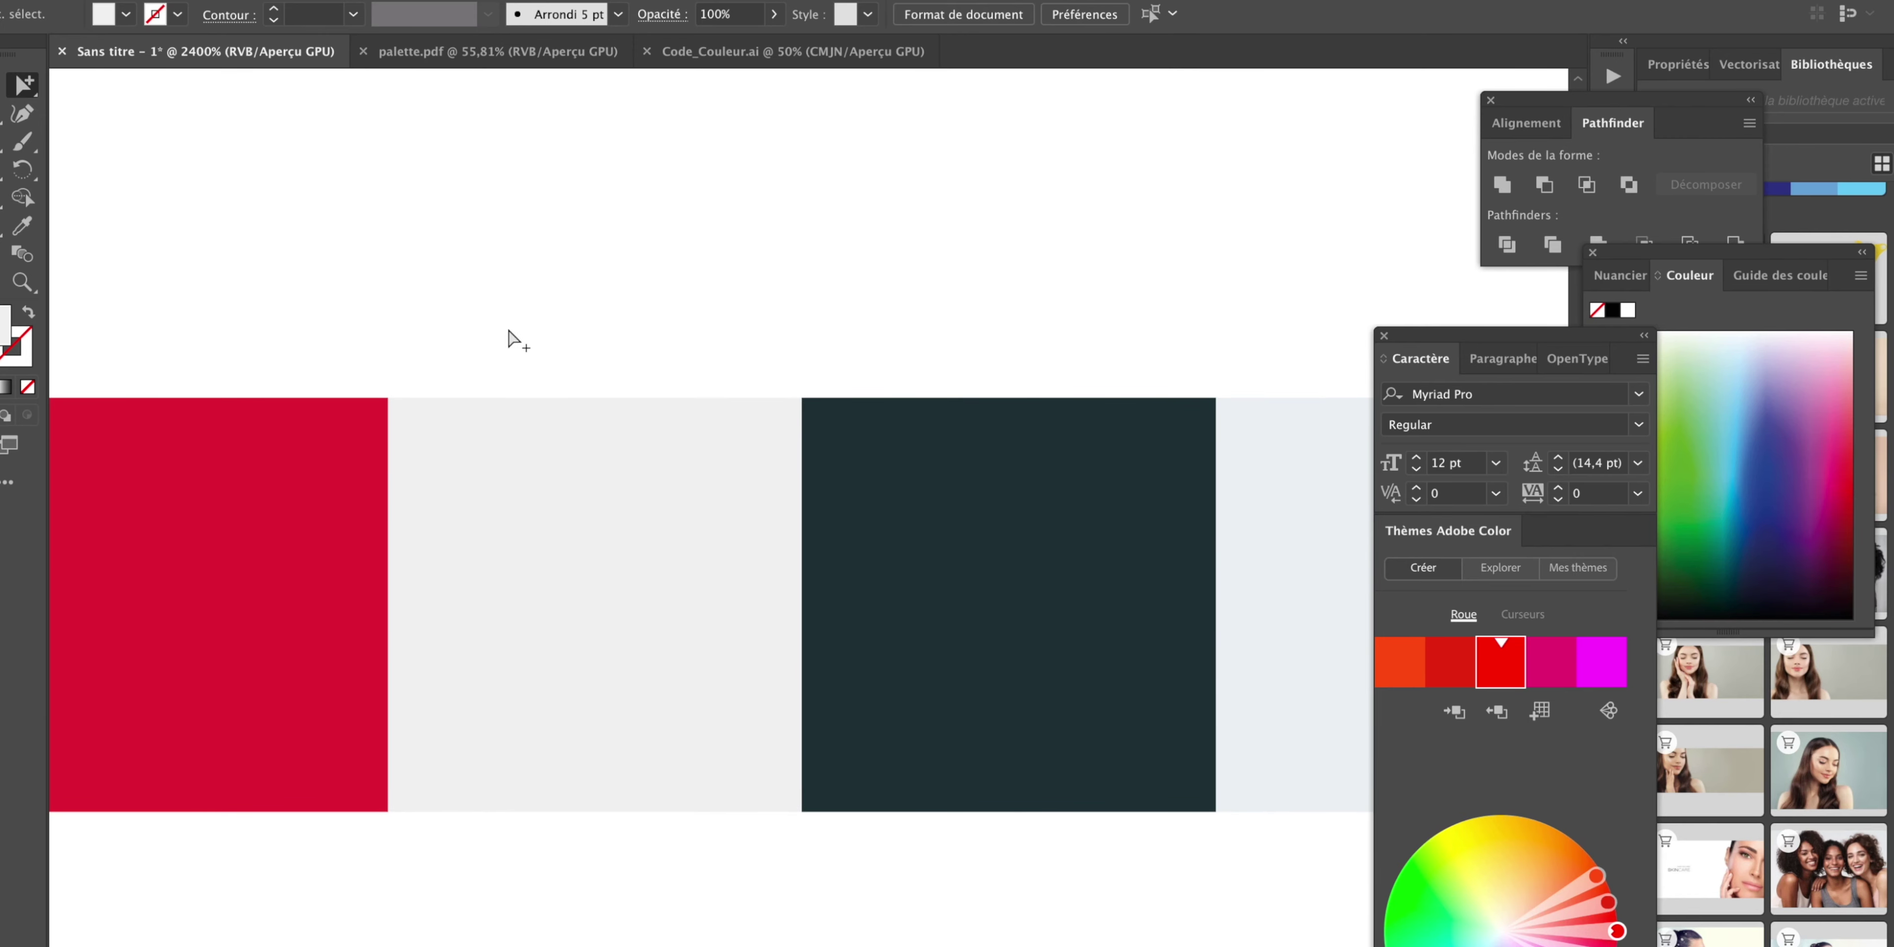
pyautogui.click(618, 320)
pyautogui.scroll(1, 686, 331)
pyautogui.scroll(-1, 938, 254)
pyautogui.scroll(-2, 997, 294)
# Make the top row's fourth square a darker slate blue sampled from the fifth's grey-blue.
pyautogui.click(1048, 331)
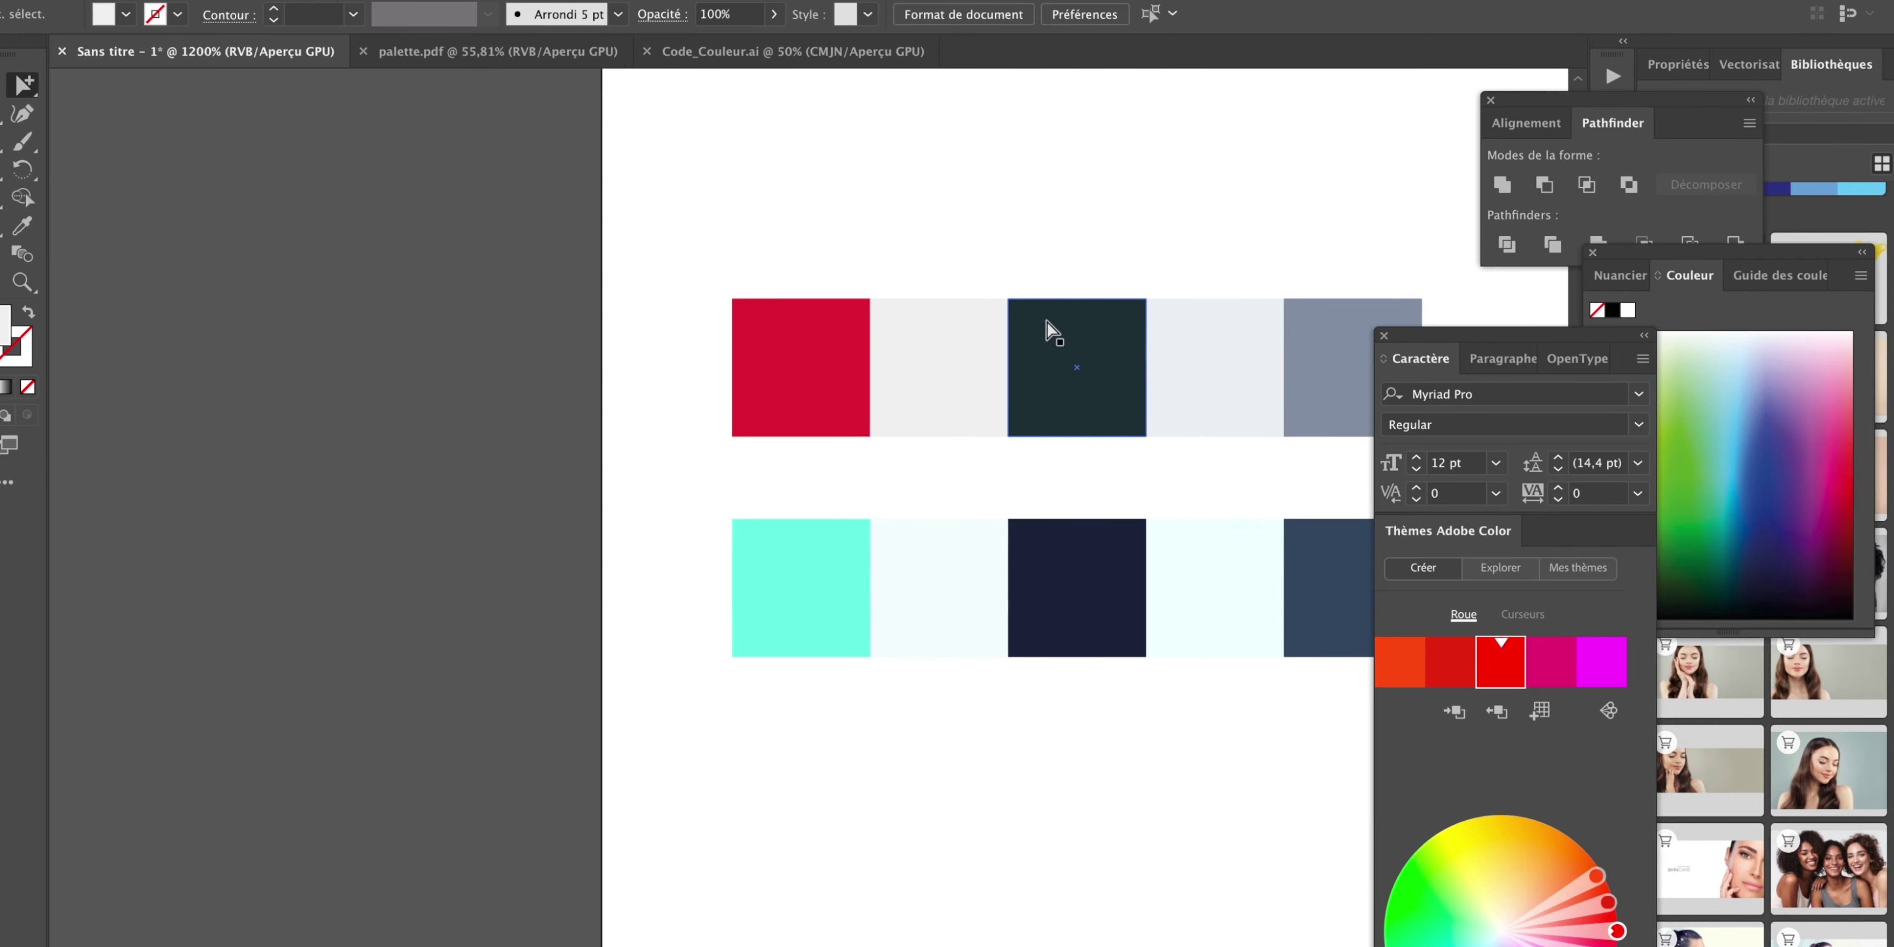
pyautogui.scroll(1, 951, 536)
pyautogui.click(951, 537)
pyautogui.scroll(-1, 845, 764)
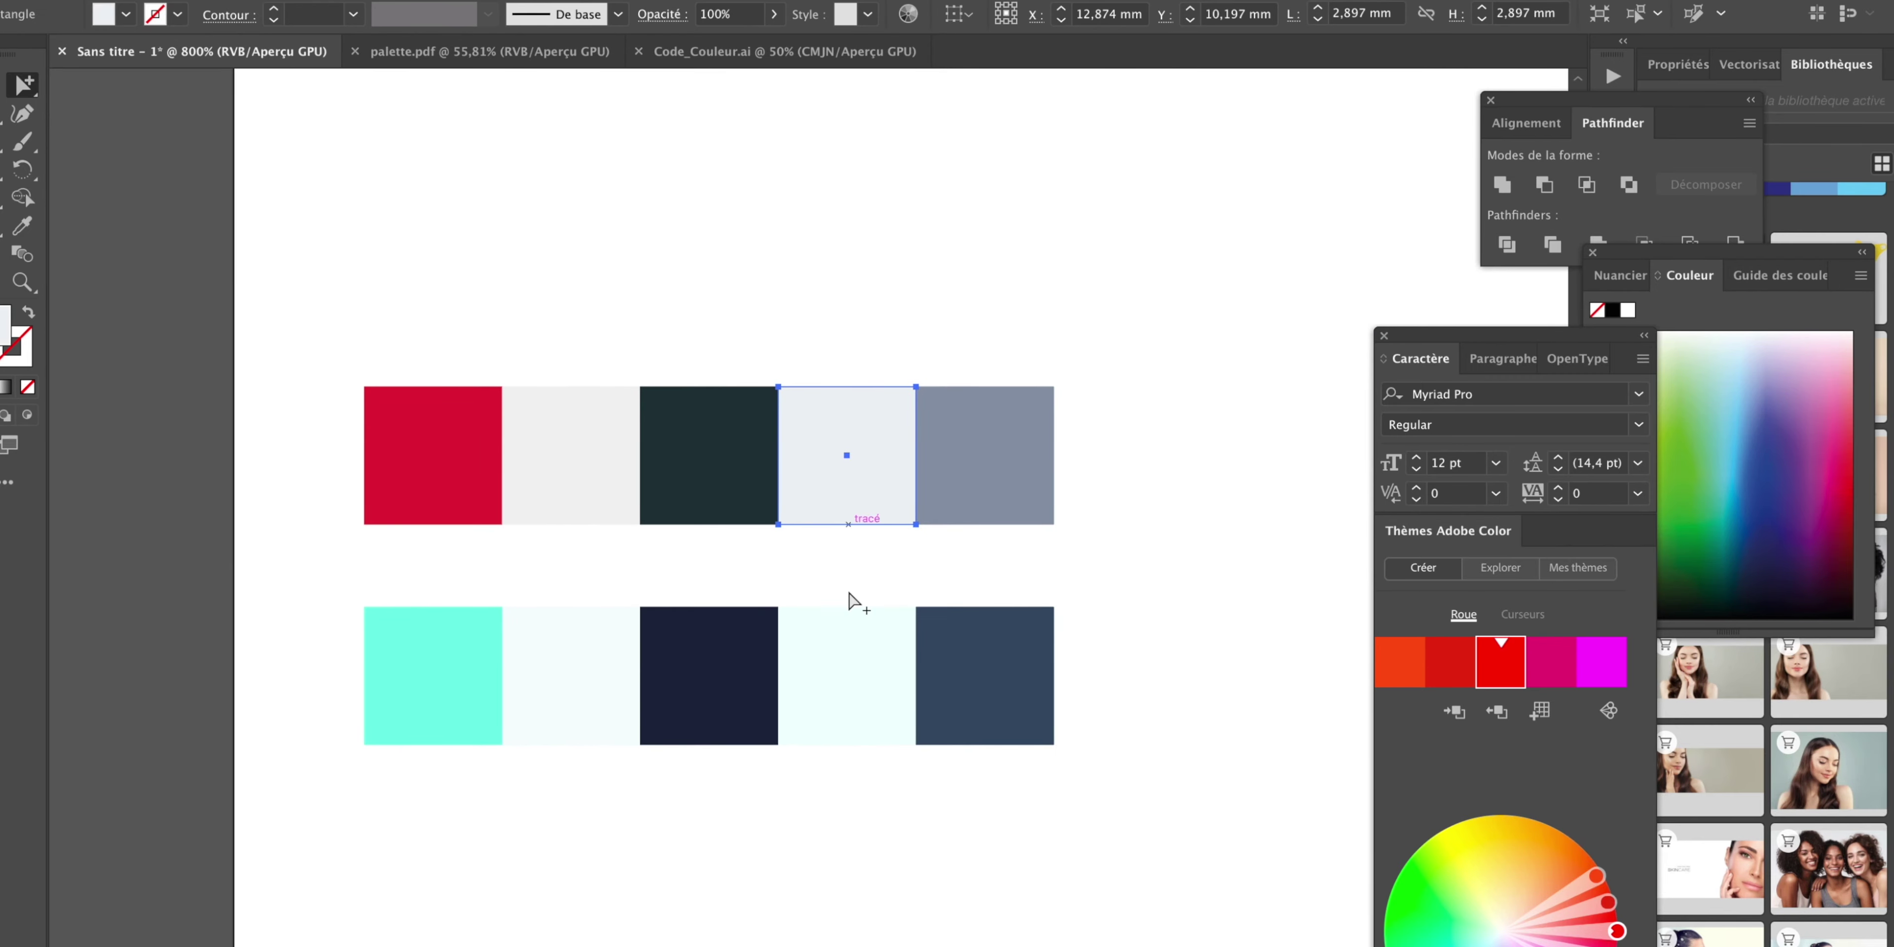
pyautogui.click(863, 372)
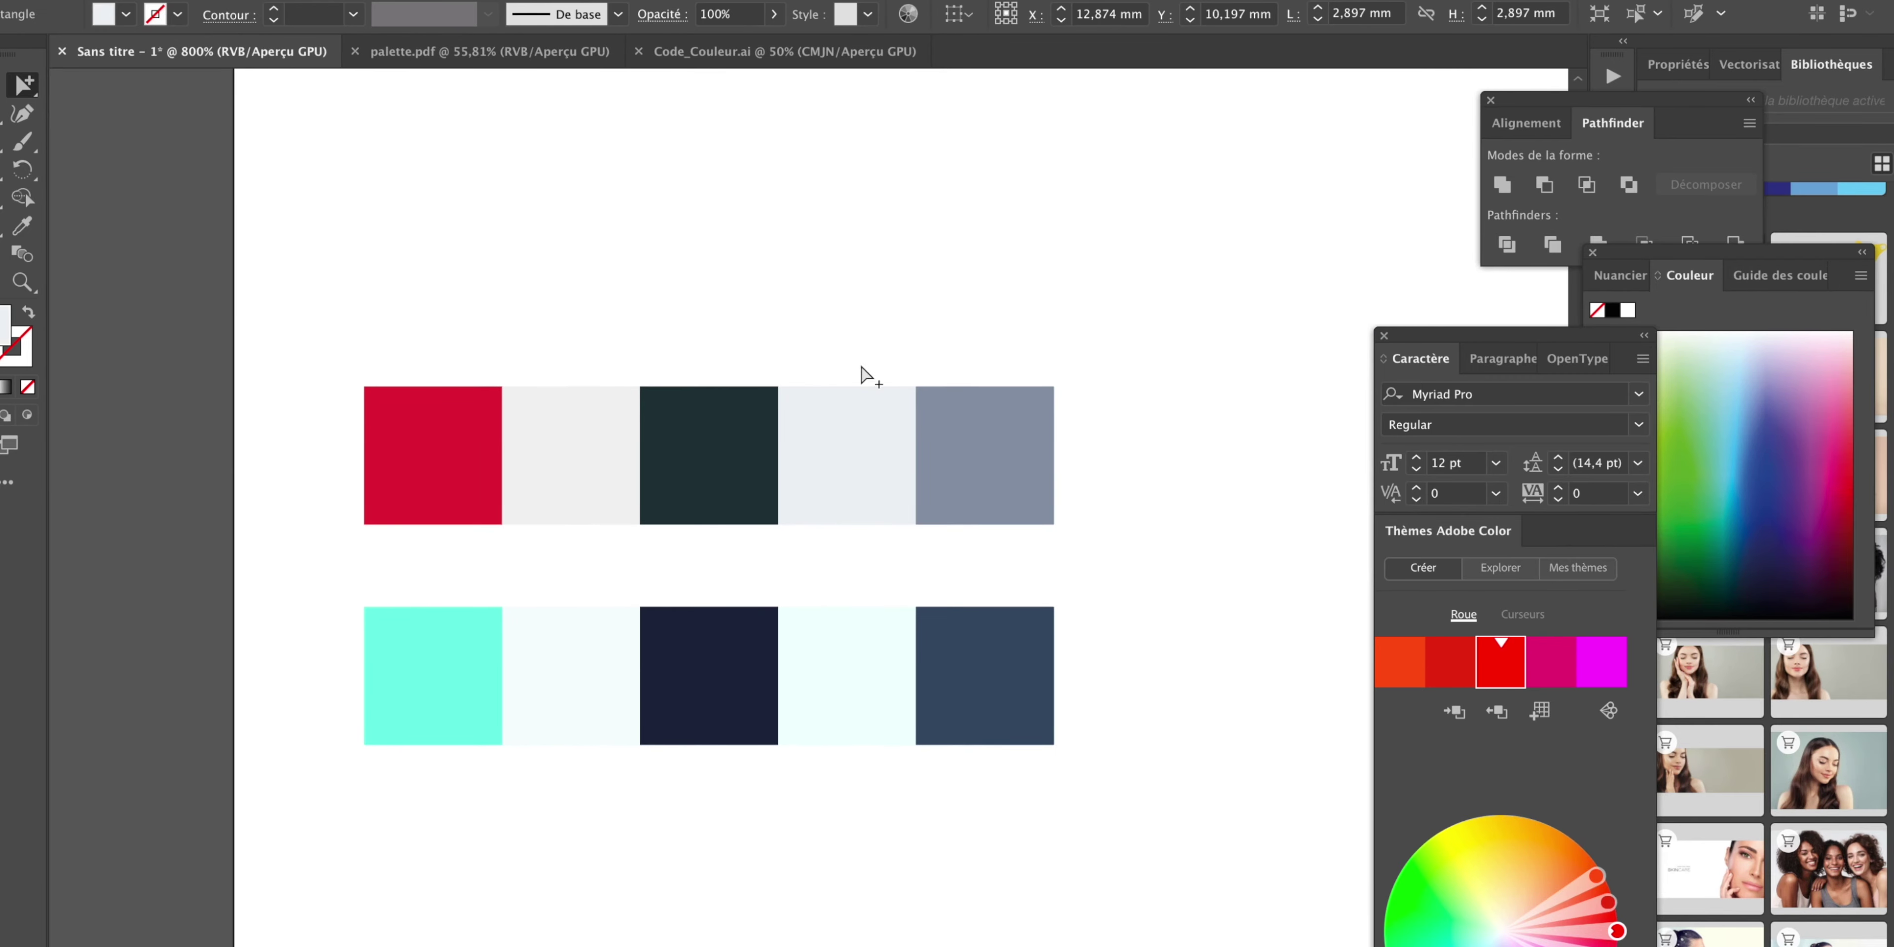
pyautogui.click(835, 424)
pyautogui.doubleClick(3, 329)
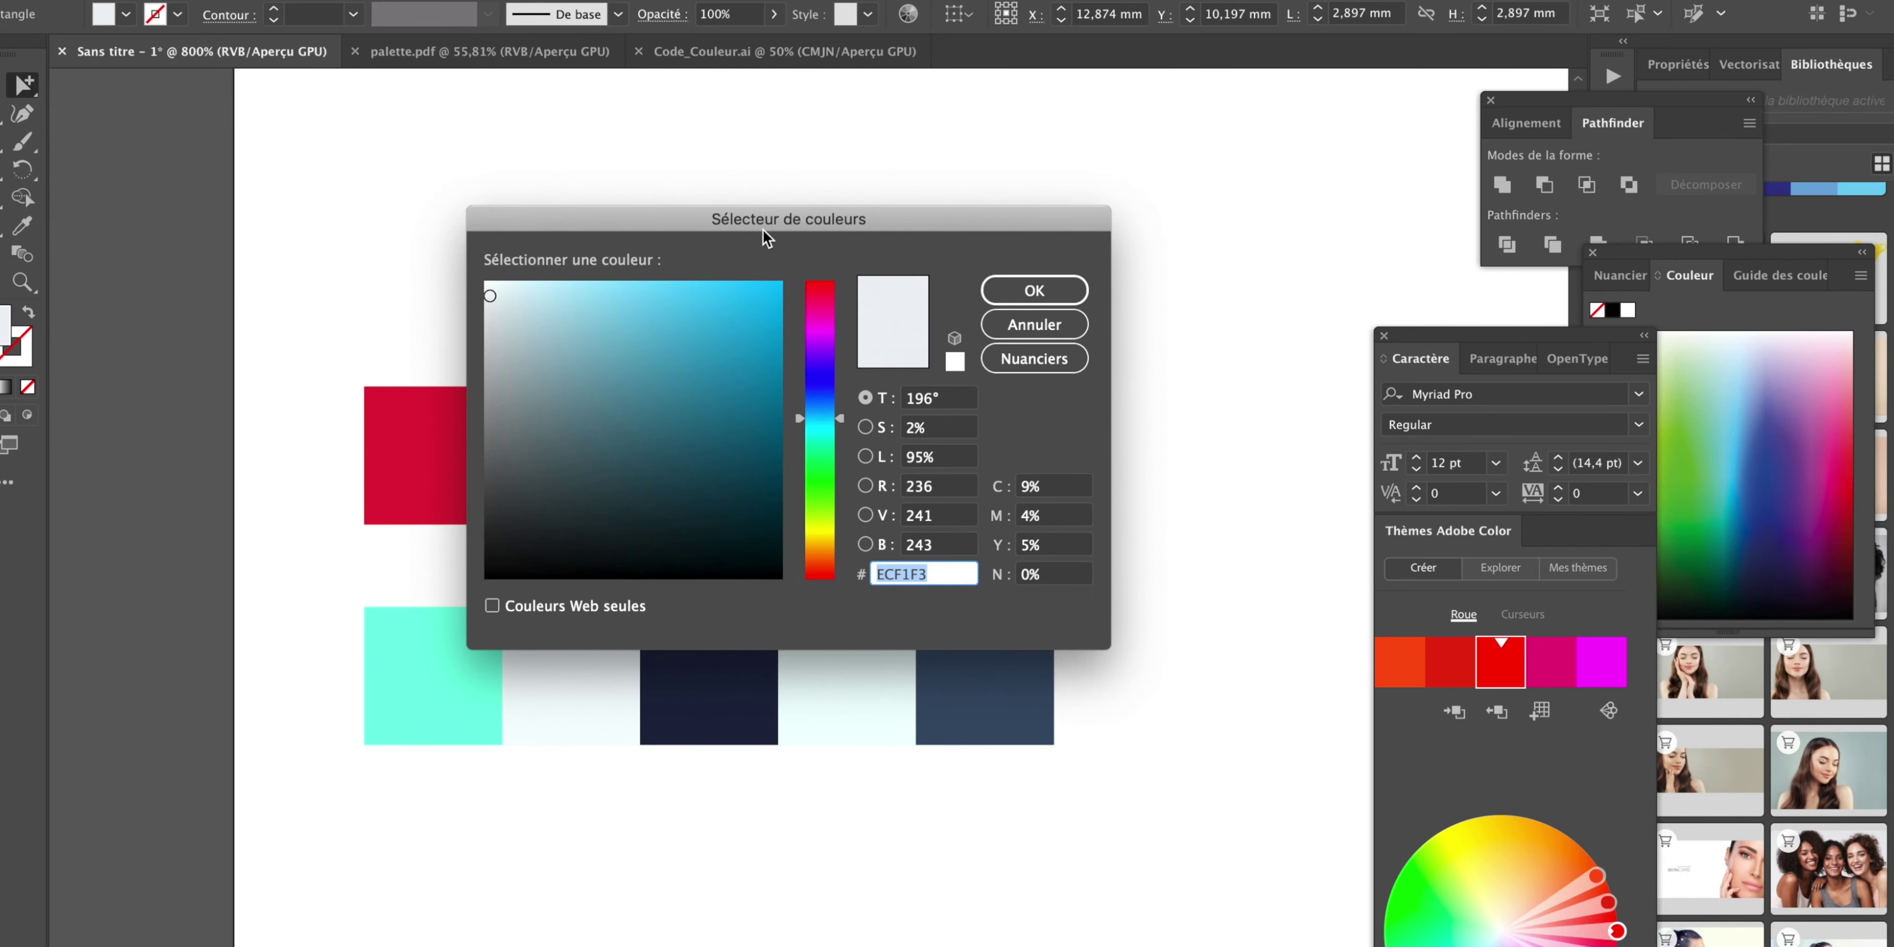
pyautogui.moveTo(764, 235)
pyautogui.mouseDown()
pyautogui.moveTo(1095, 309)
pyautogui.moveTo(929, 629)
pyautogui.mouseUp()
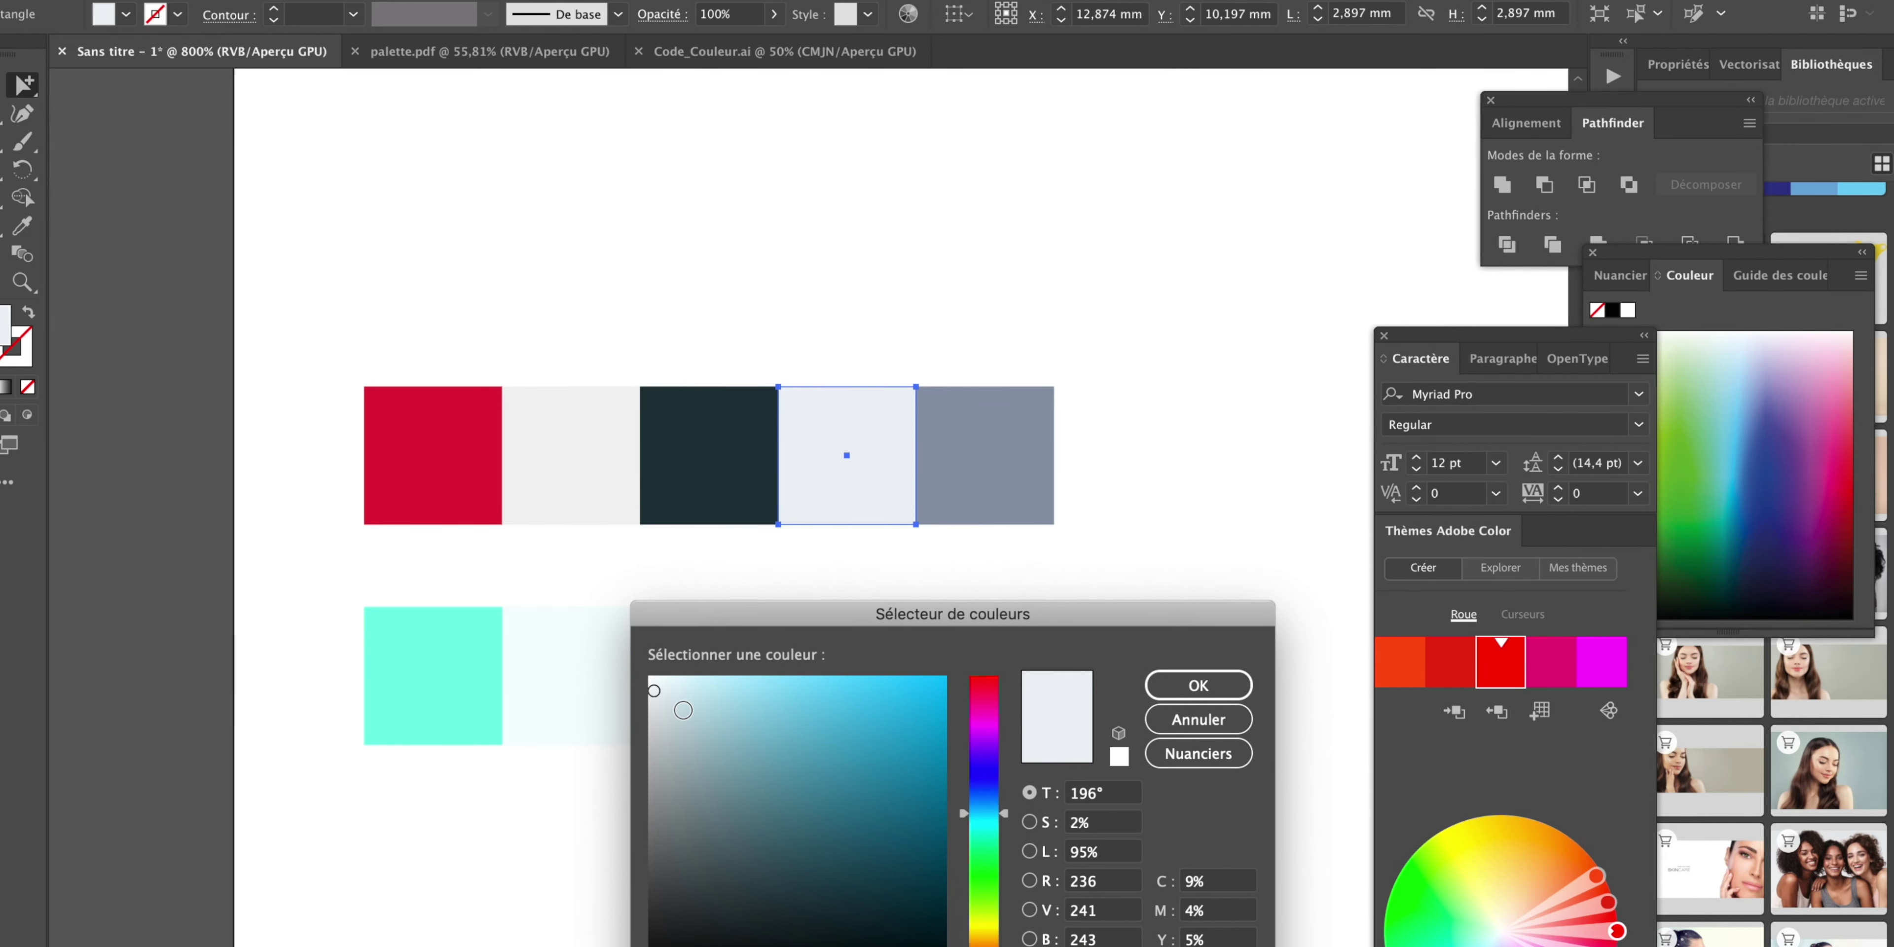
pyautogui.click(1198, 719)
pyautogui.click(22, 226)
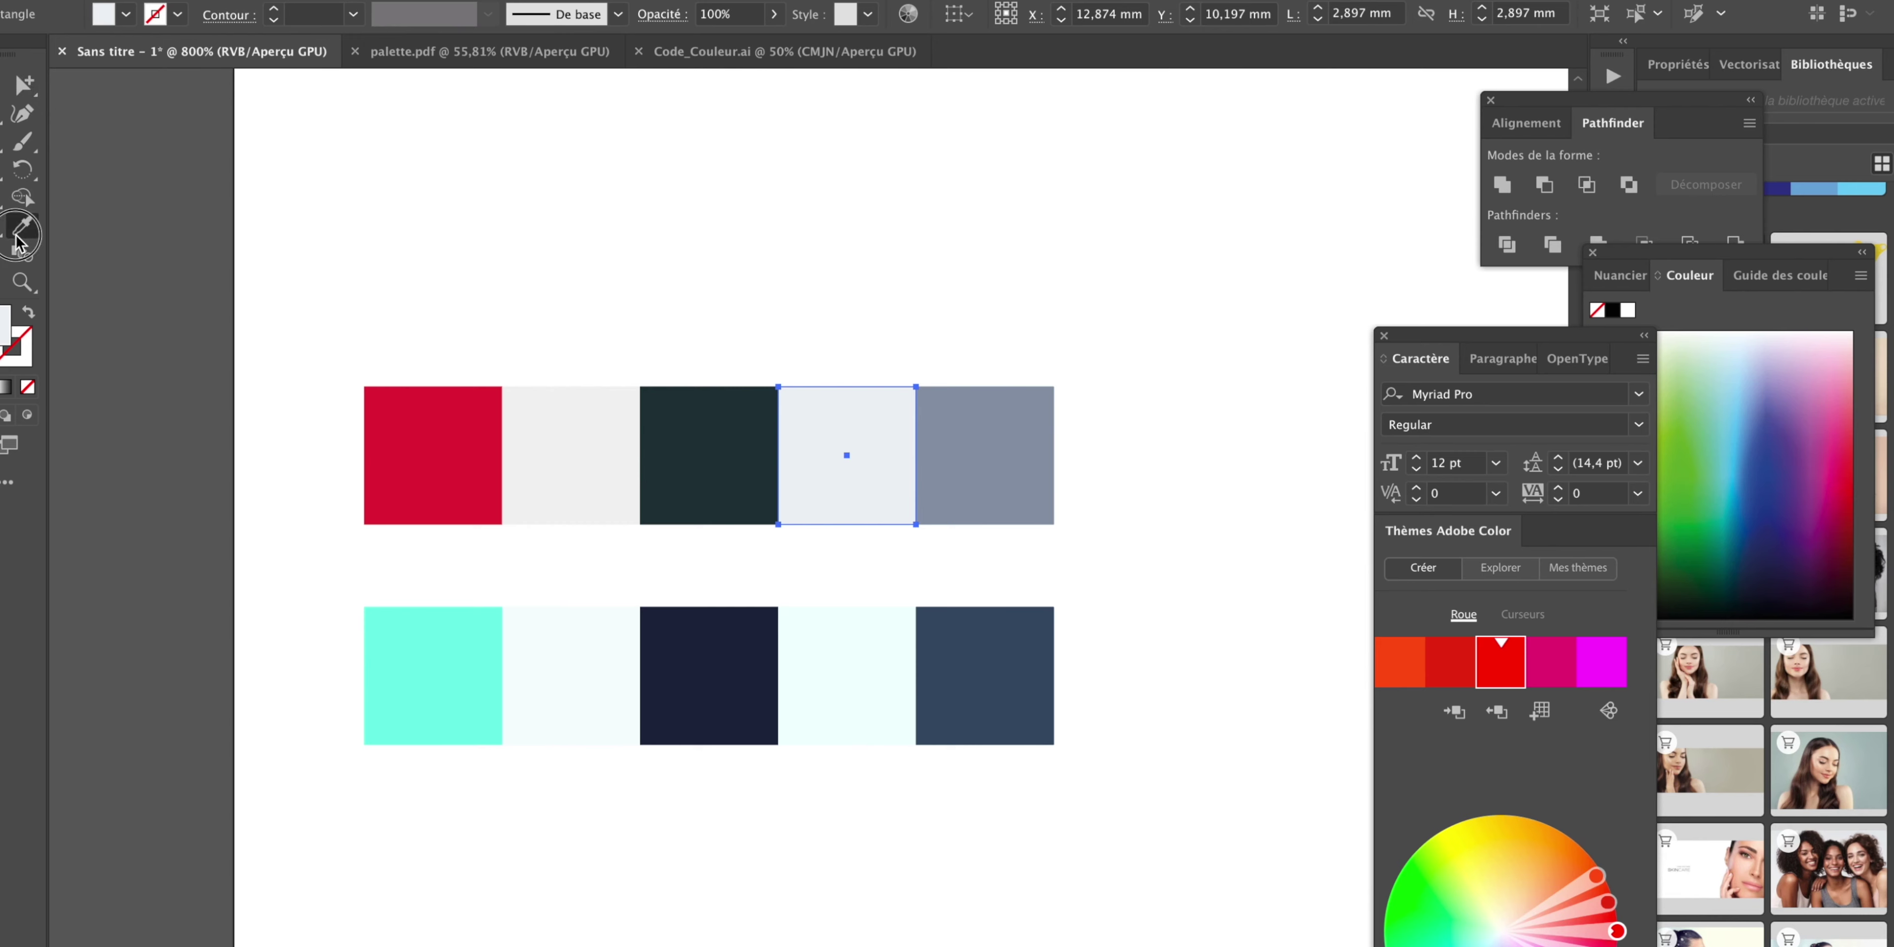
pyautogui.click(1003, 503)
pyautogui.doubleClick(9, 323)
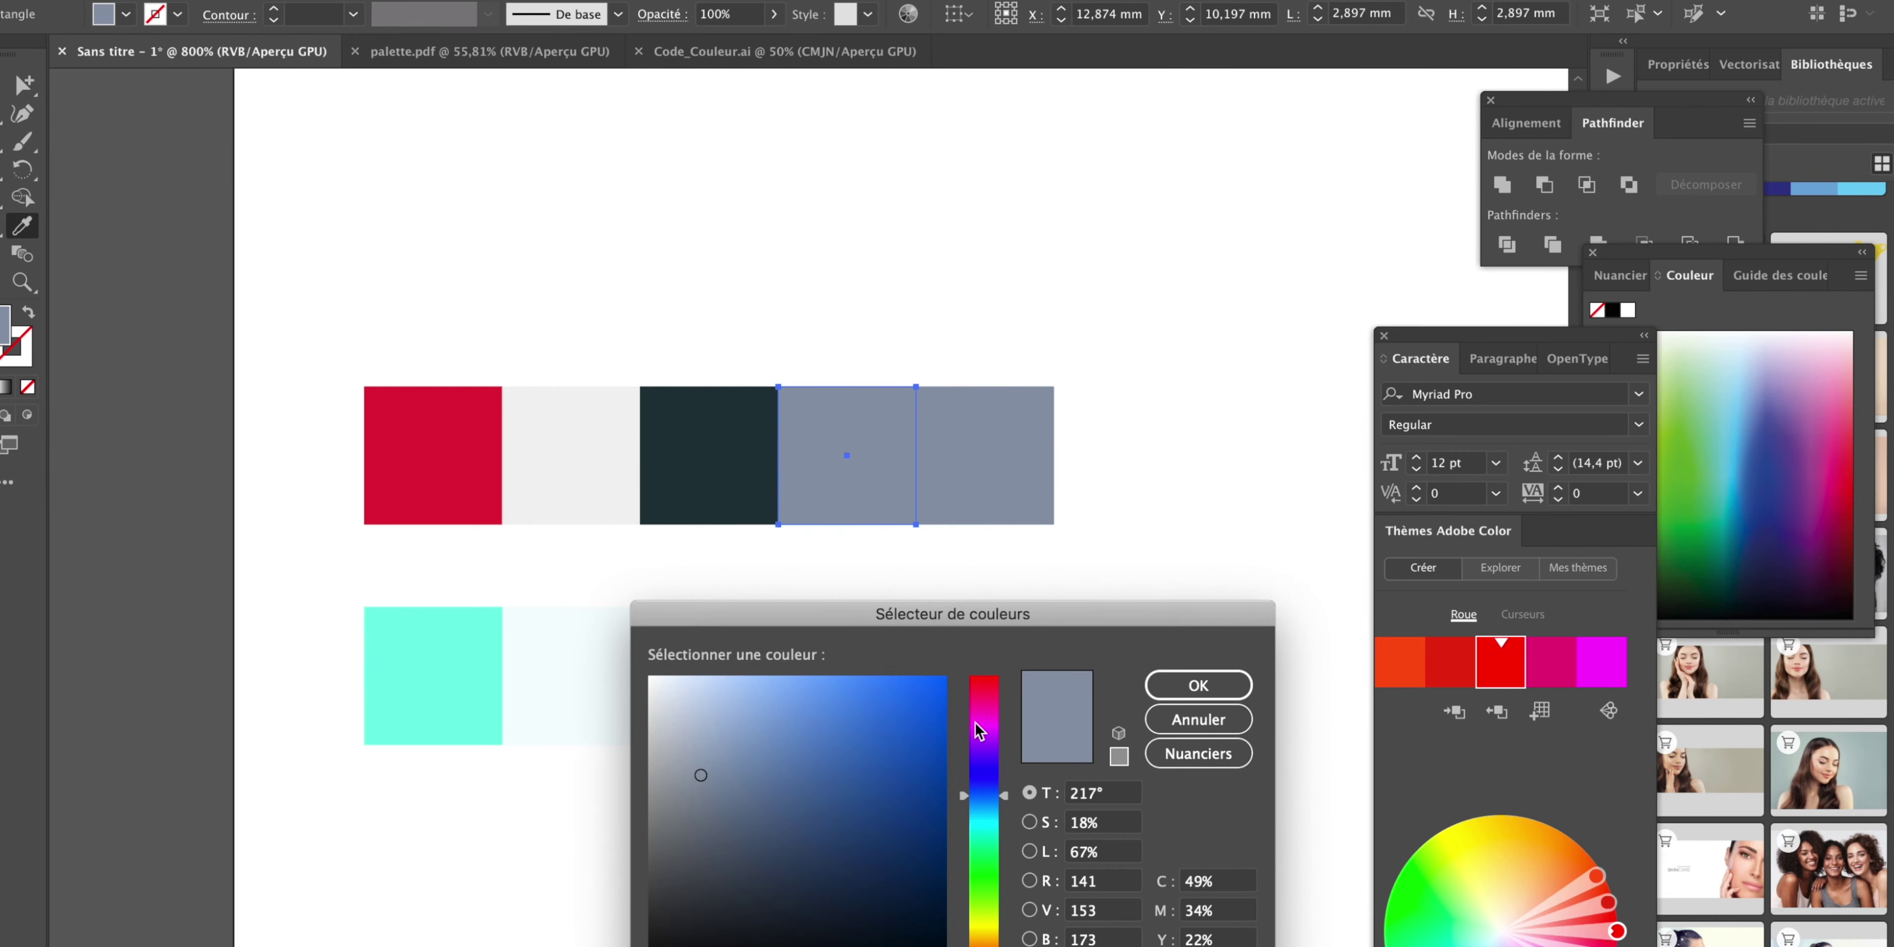
pyautogui.moveTo(701, 779); pyautogui.dragTo(707, 834)
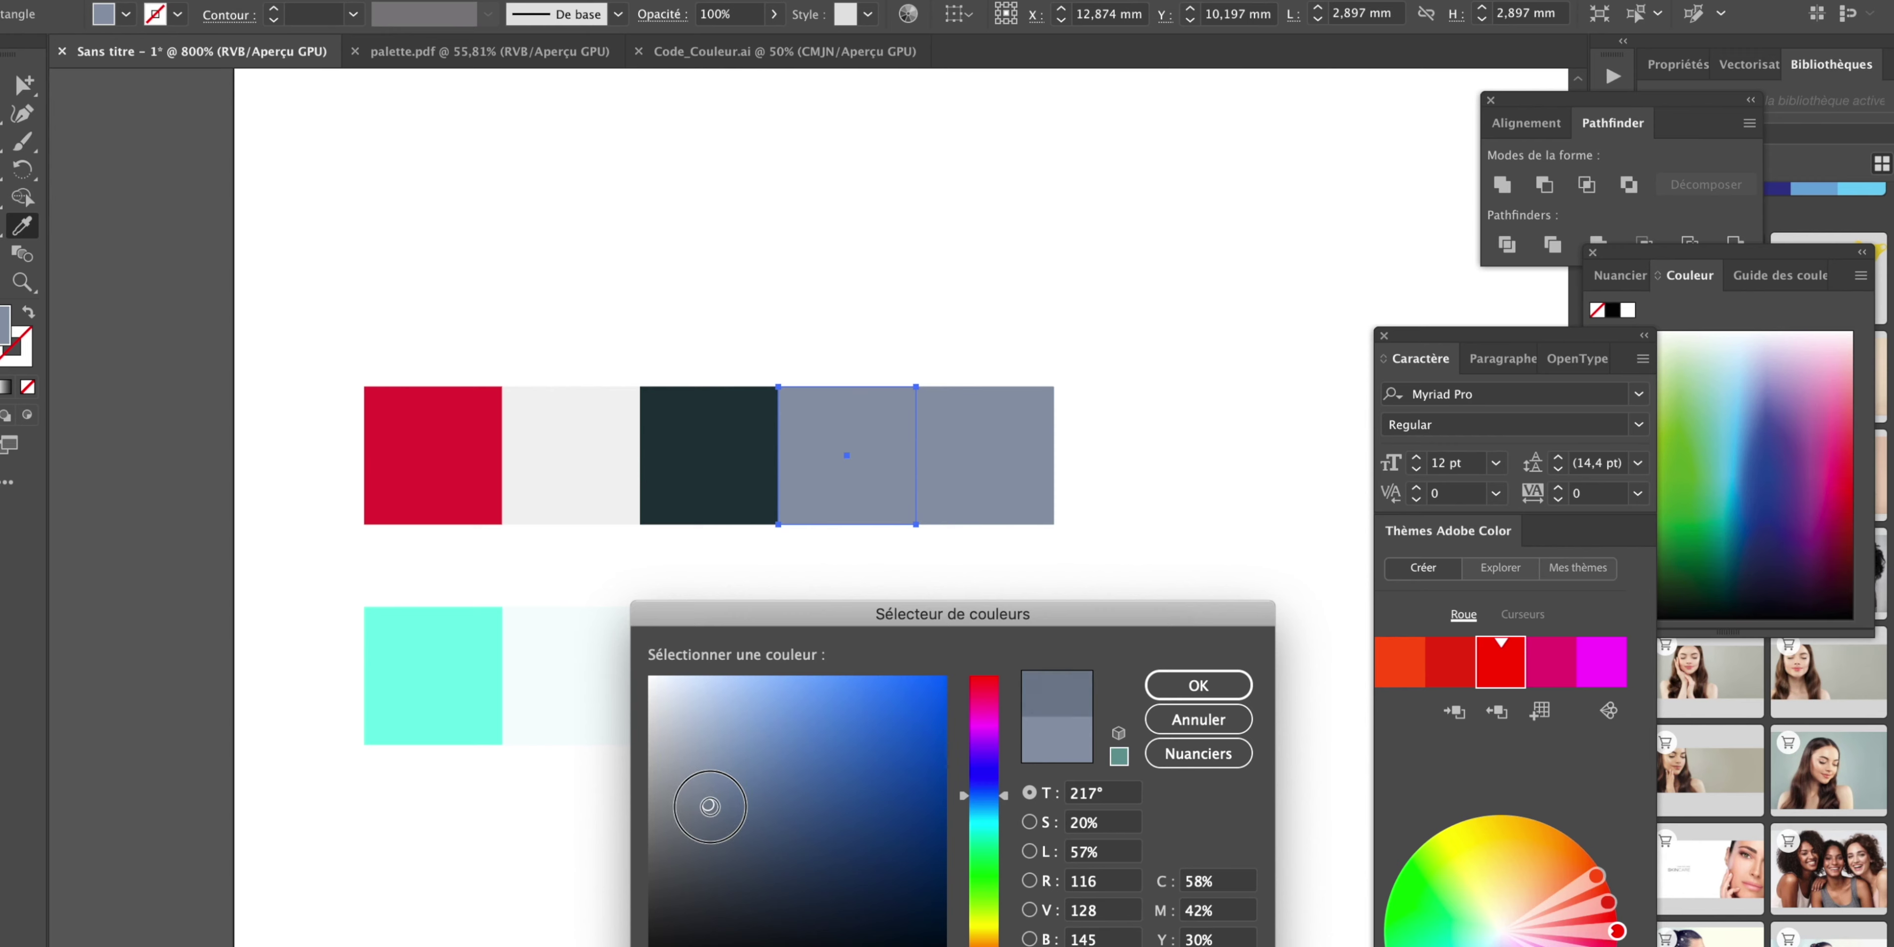
pyautogui.press('Return')
# Fill the bottom palette's fourth square with an adjusted navy sampled from the dark navy.
pyautogui.press('v')
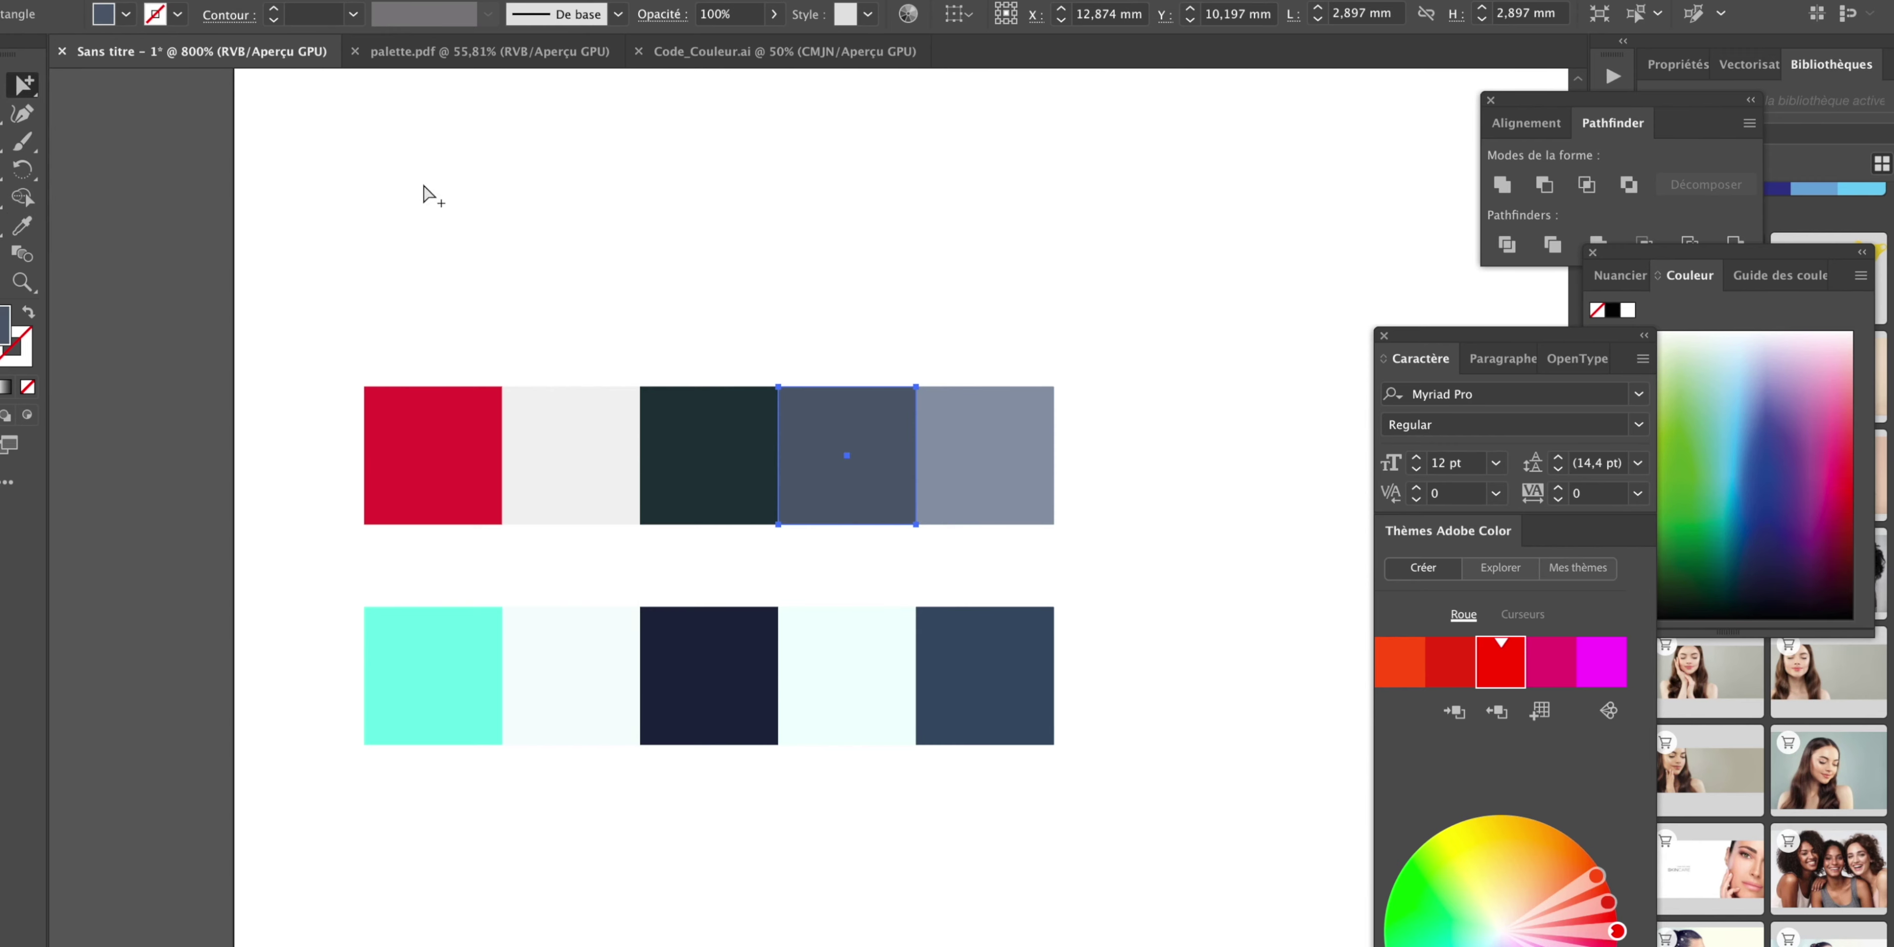
pyautogui.click(777, 287)
pyautogui.click(841, 706)
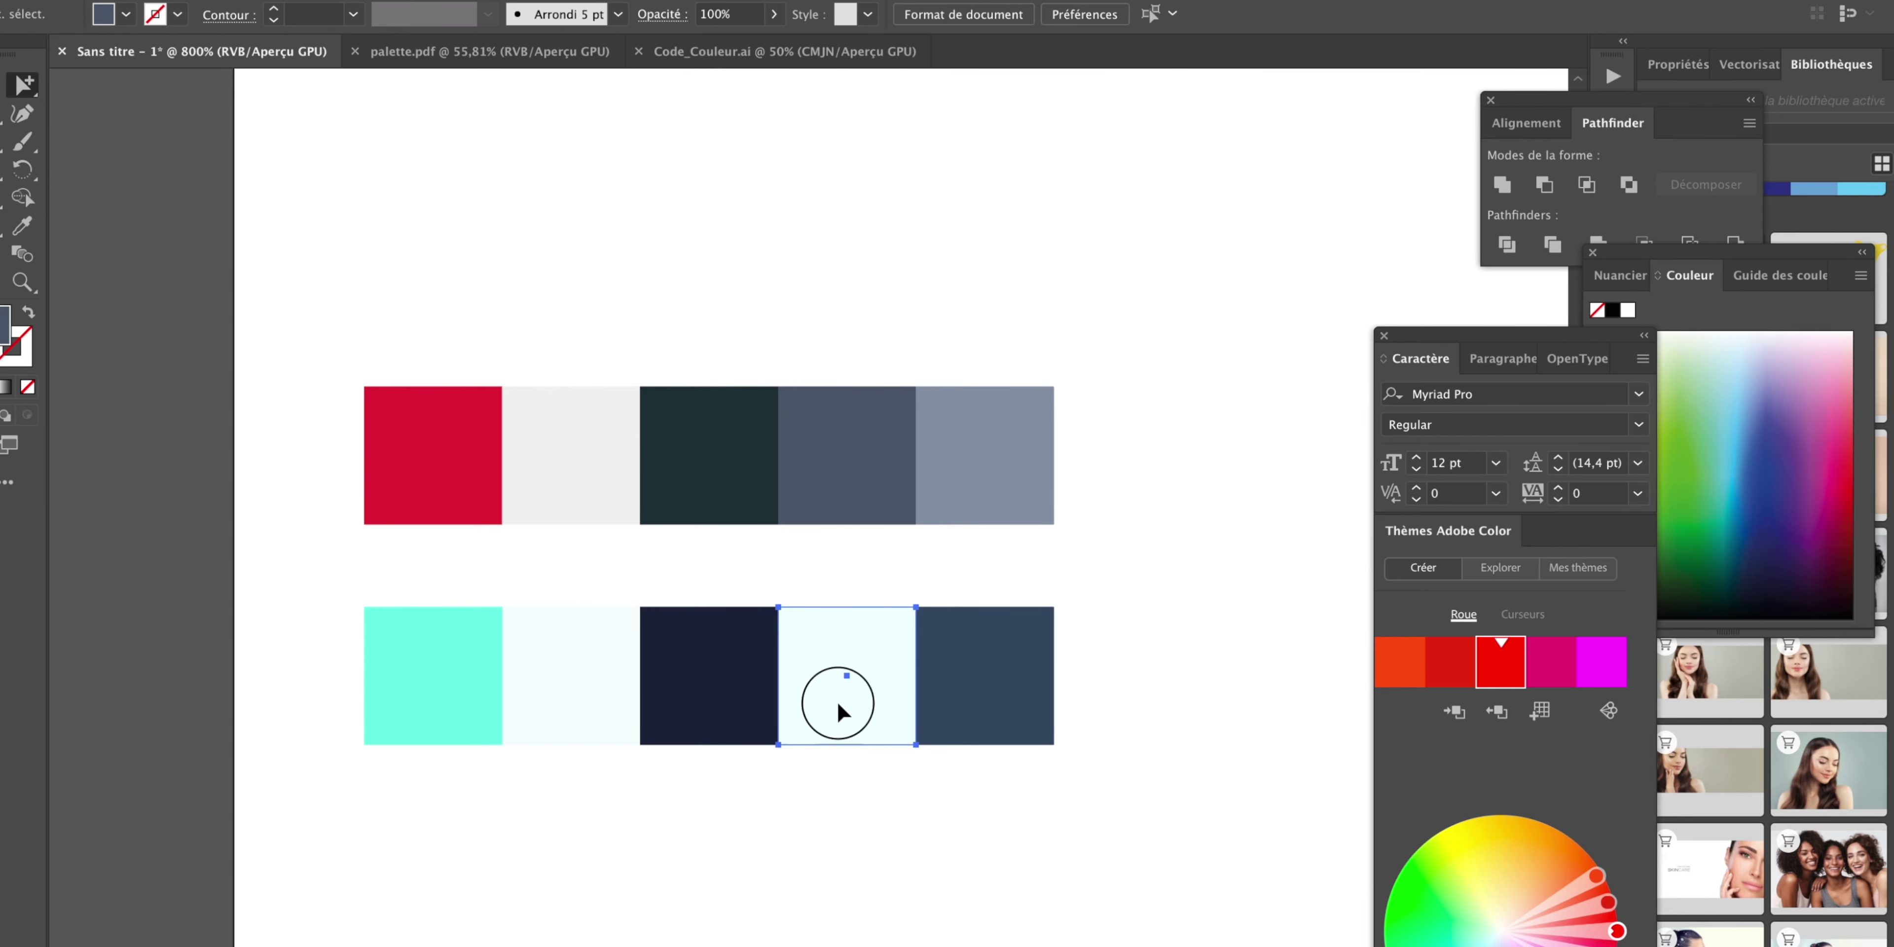
pyautogui.click(22, 225)
pyautogui.click(706, 674)
pyautogui.doubleClick(7, 324)
pyautogui.moveTo(858, 886)
pyautogui.mouseDown()
pyautogui.moveTo(855, 825)
pyautogui.moveTo(879, 828)
pyautogui.mouseUp()
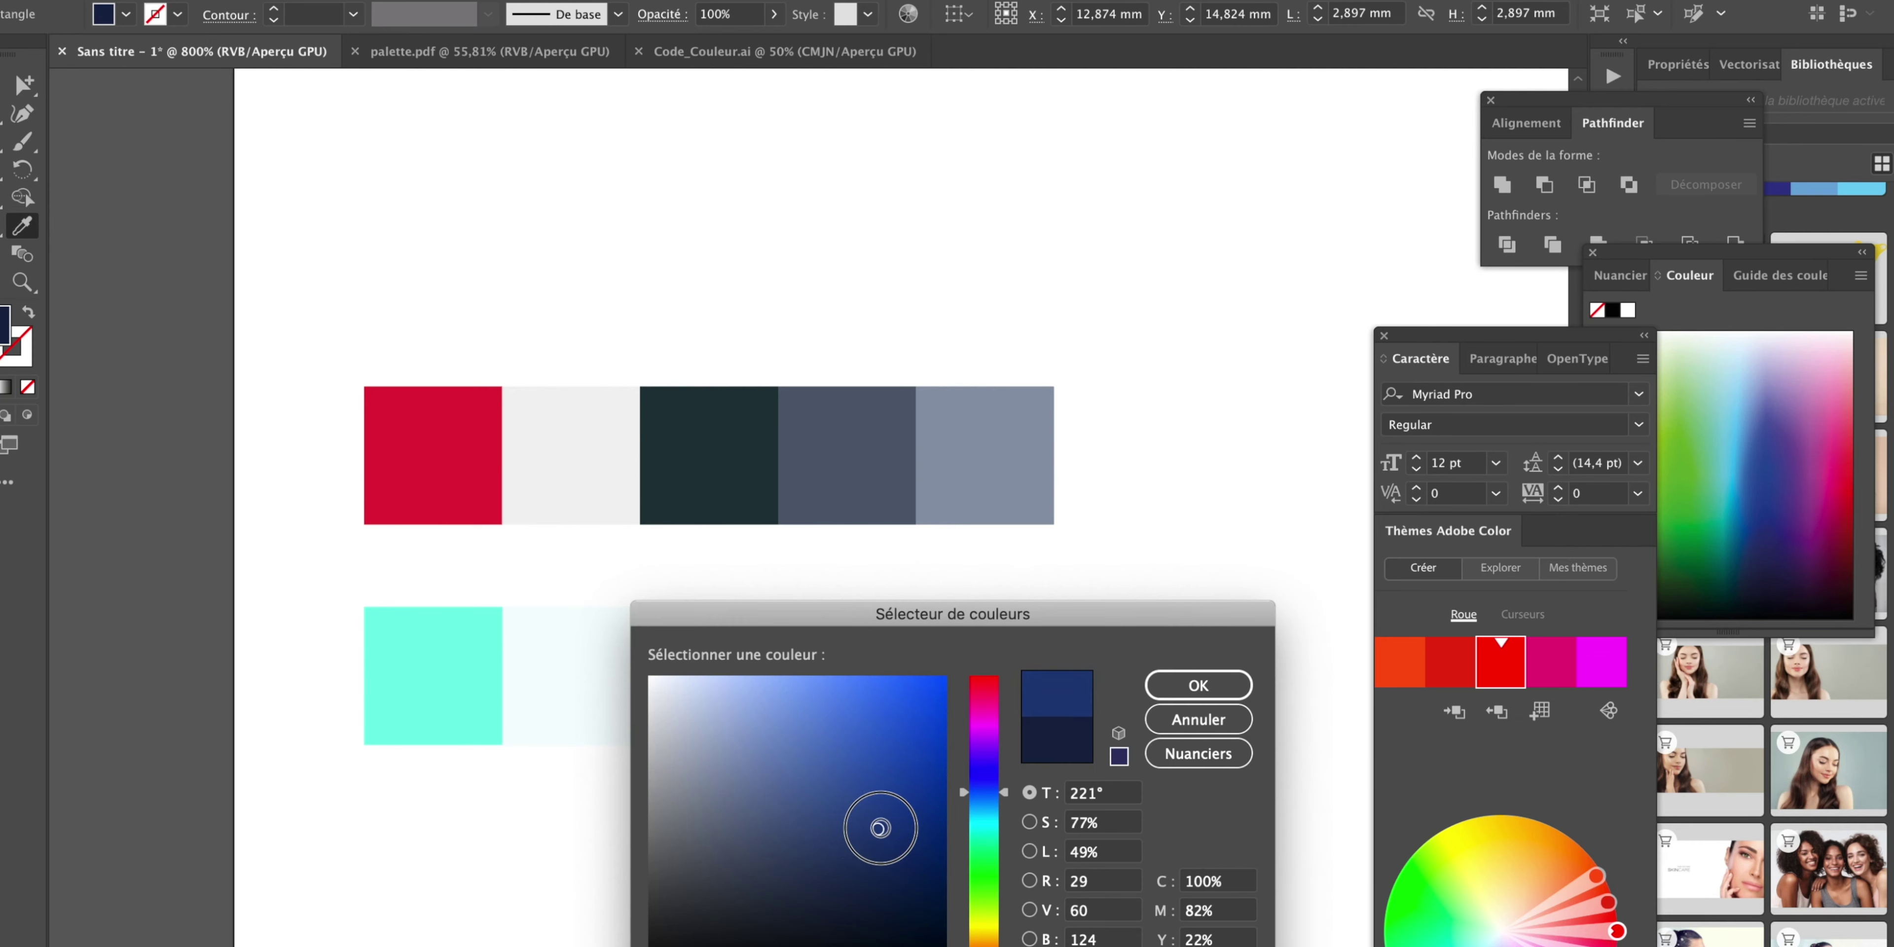
pyautogui.click(1198, 685)
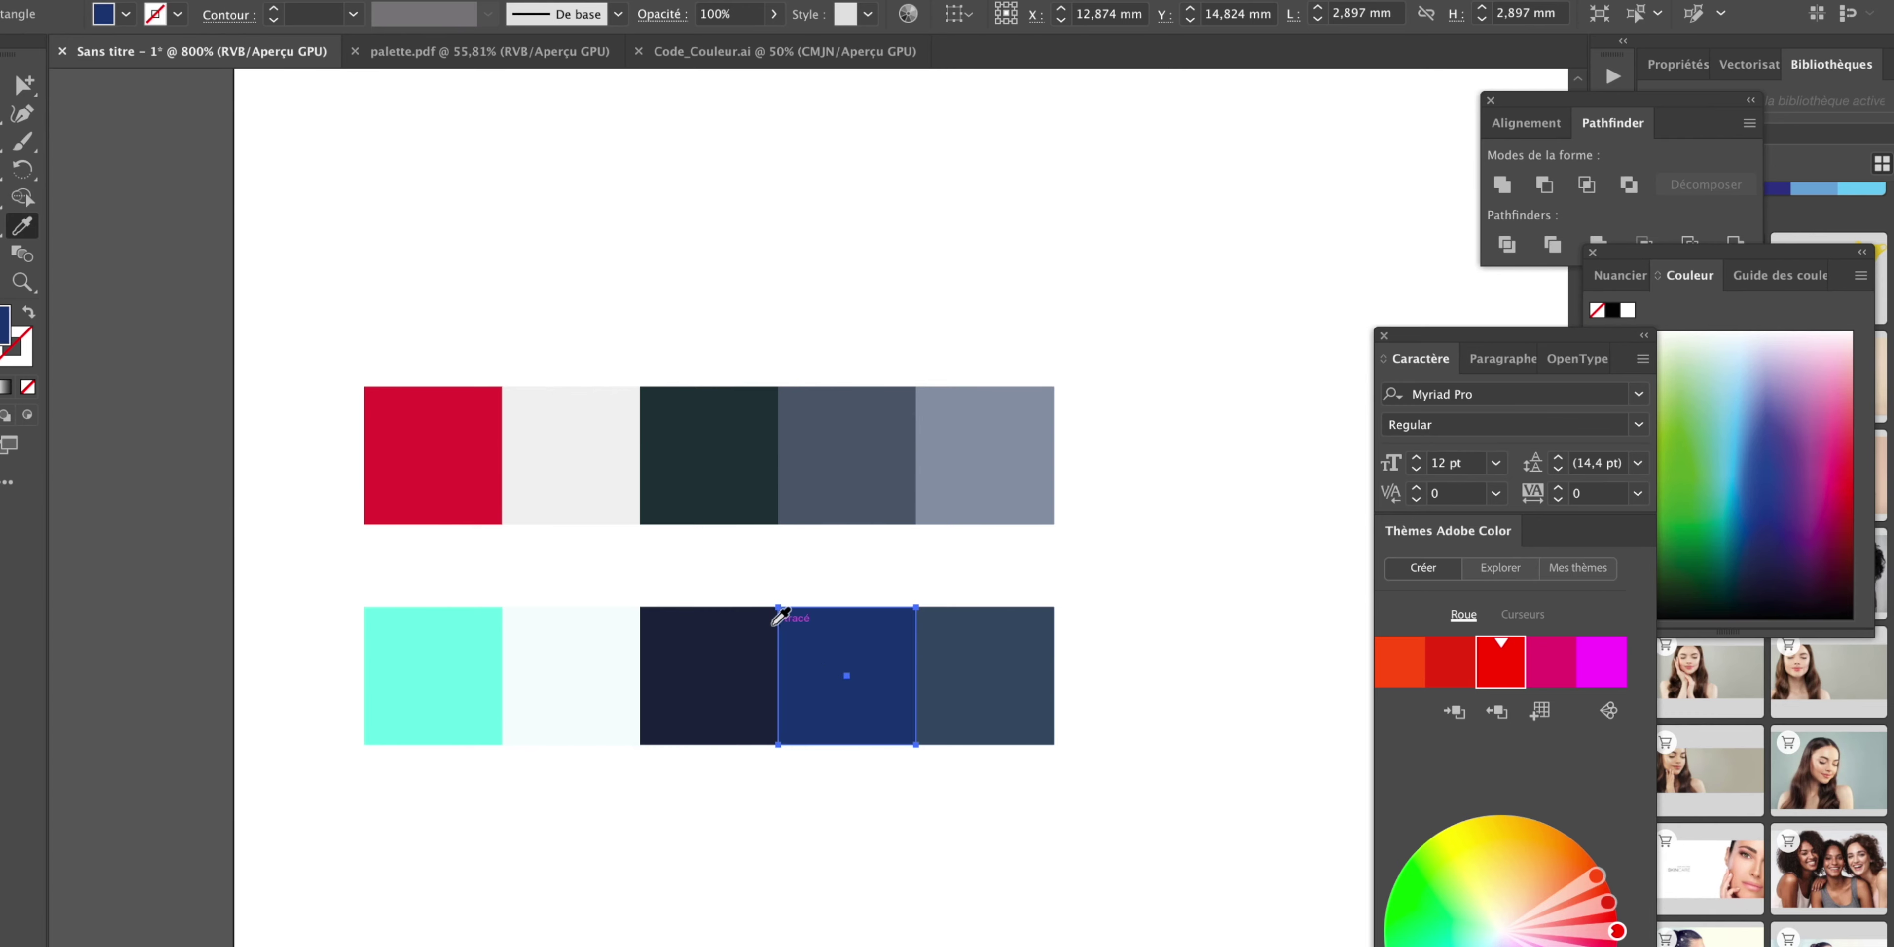
pyautogui.press('v')
# Lighten the grey-blue of the top palette's last square.
pyautogui.scroll(-3, 537, 171)
pyautogui.click(1033, 297)
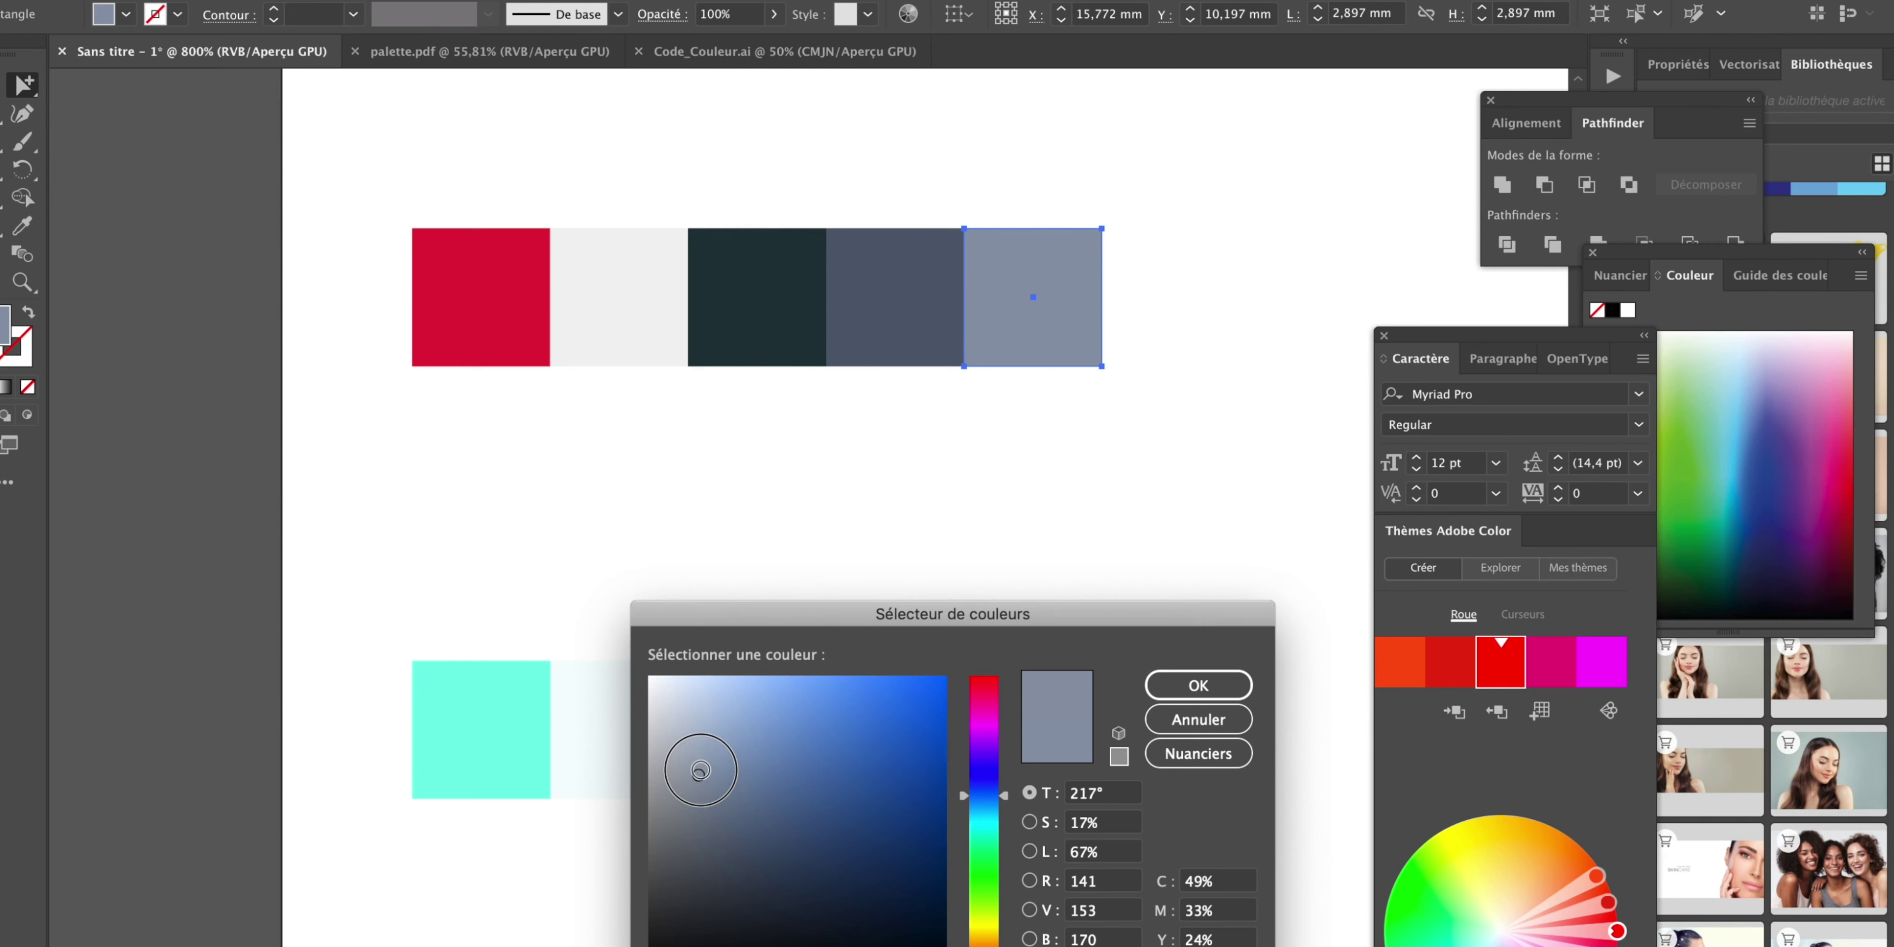
pyautogui.moveTo(700, 773); pyautogui.dragTo(677, 762)
pyautogui.click(1221, 685)
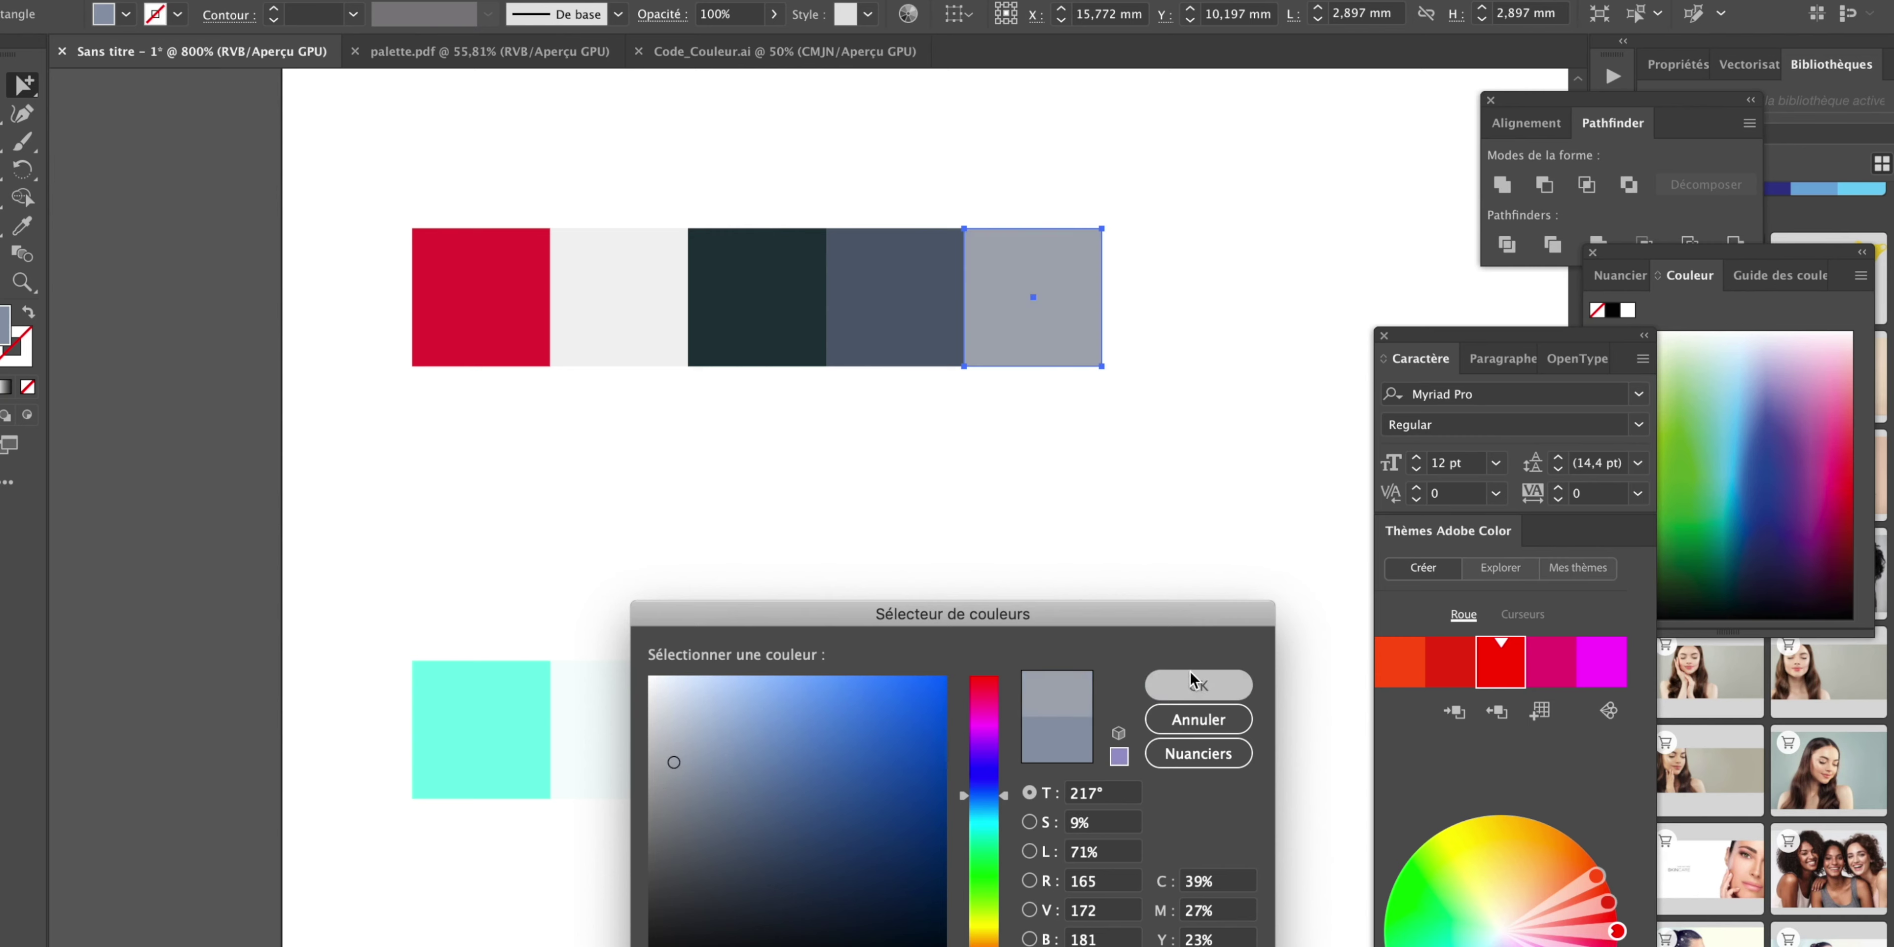
pyautogui.click(1057, 357)
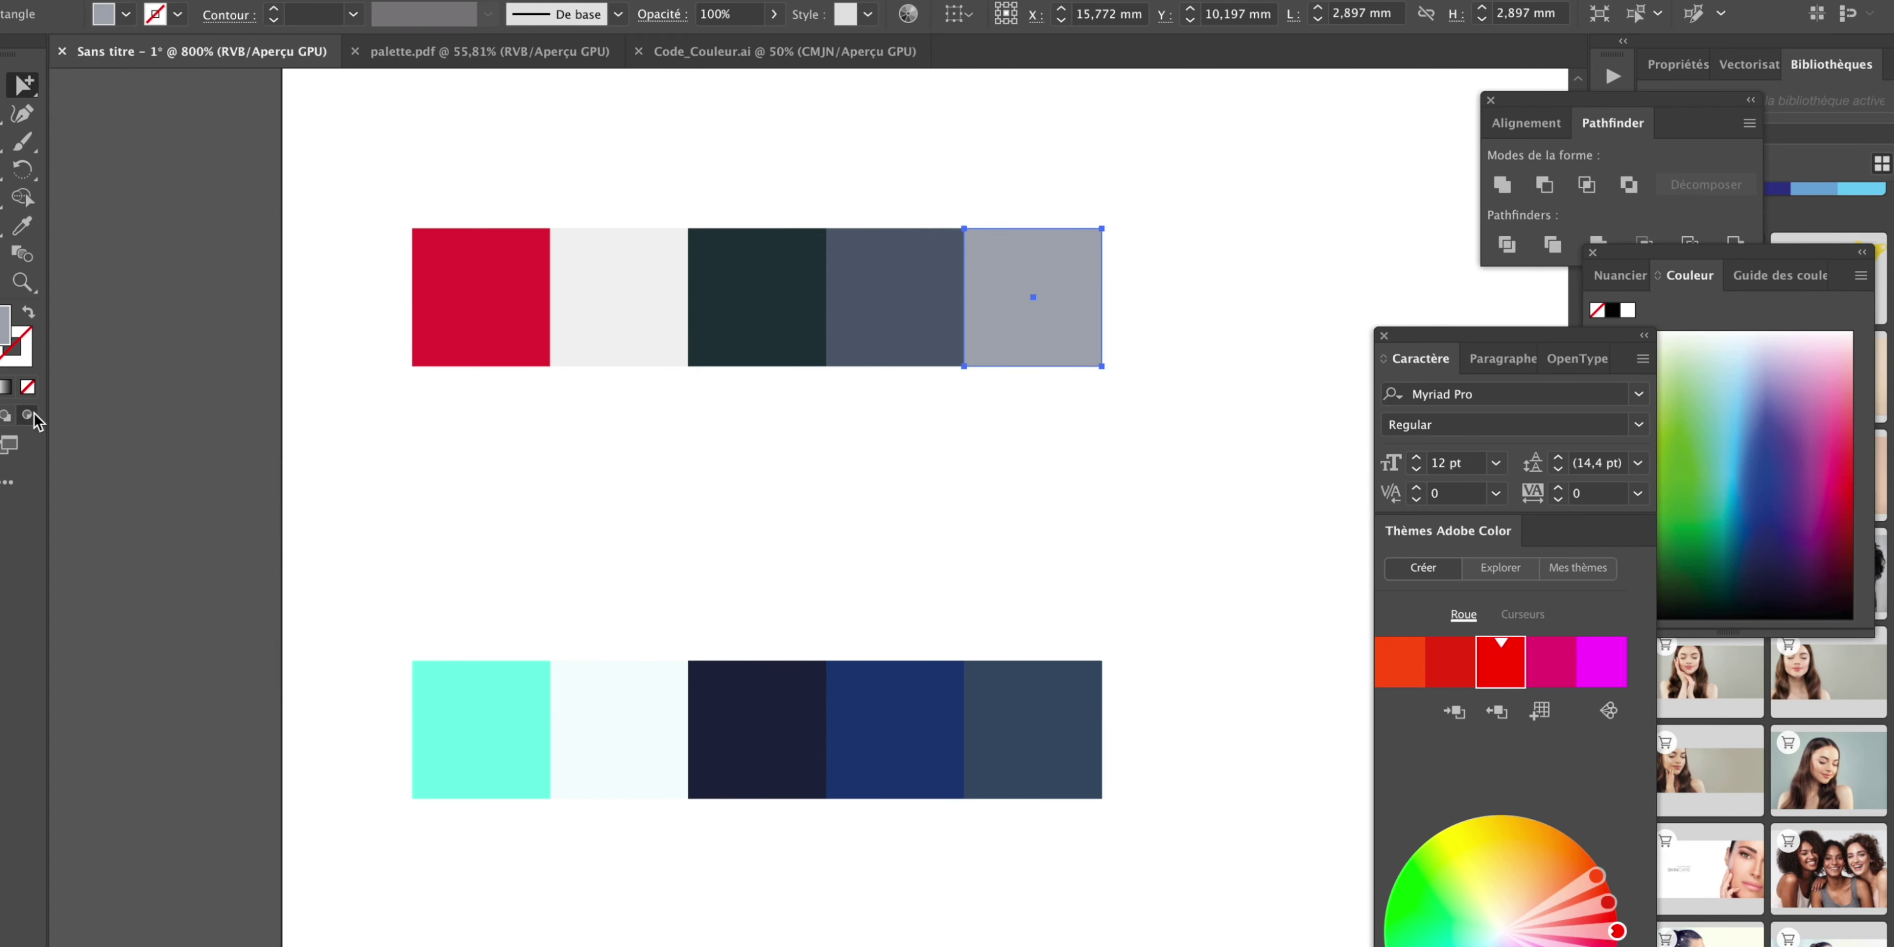
pyautogui.doubleClick(6, 322)
pyautogui.press('Return')
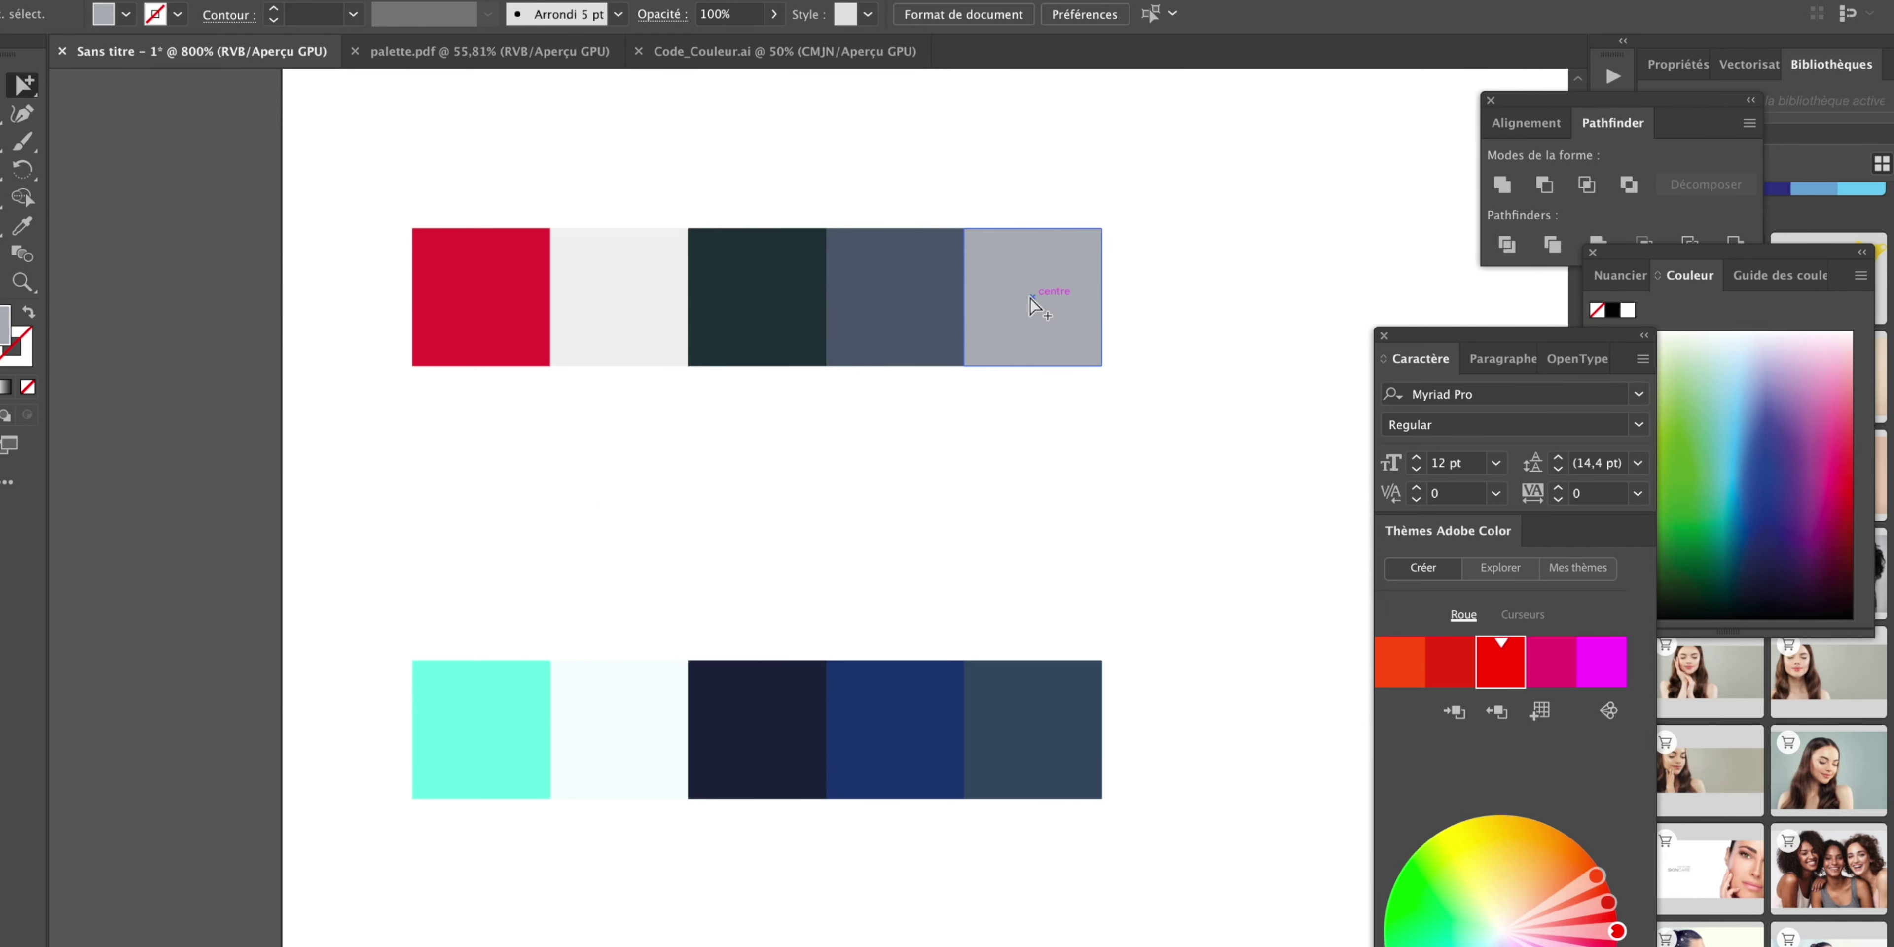
pyautogui.click(976, 513)
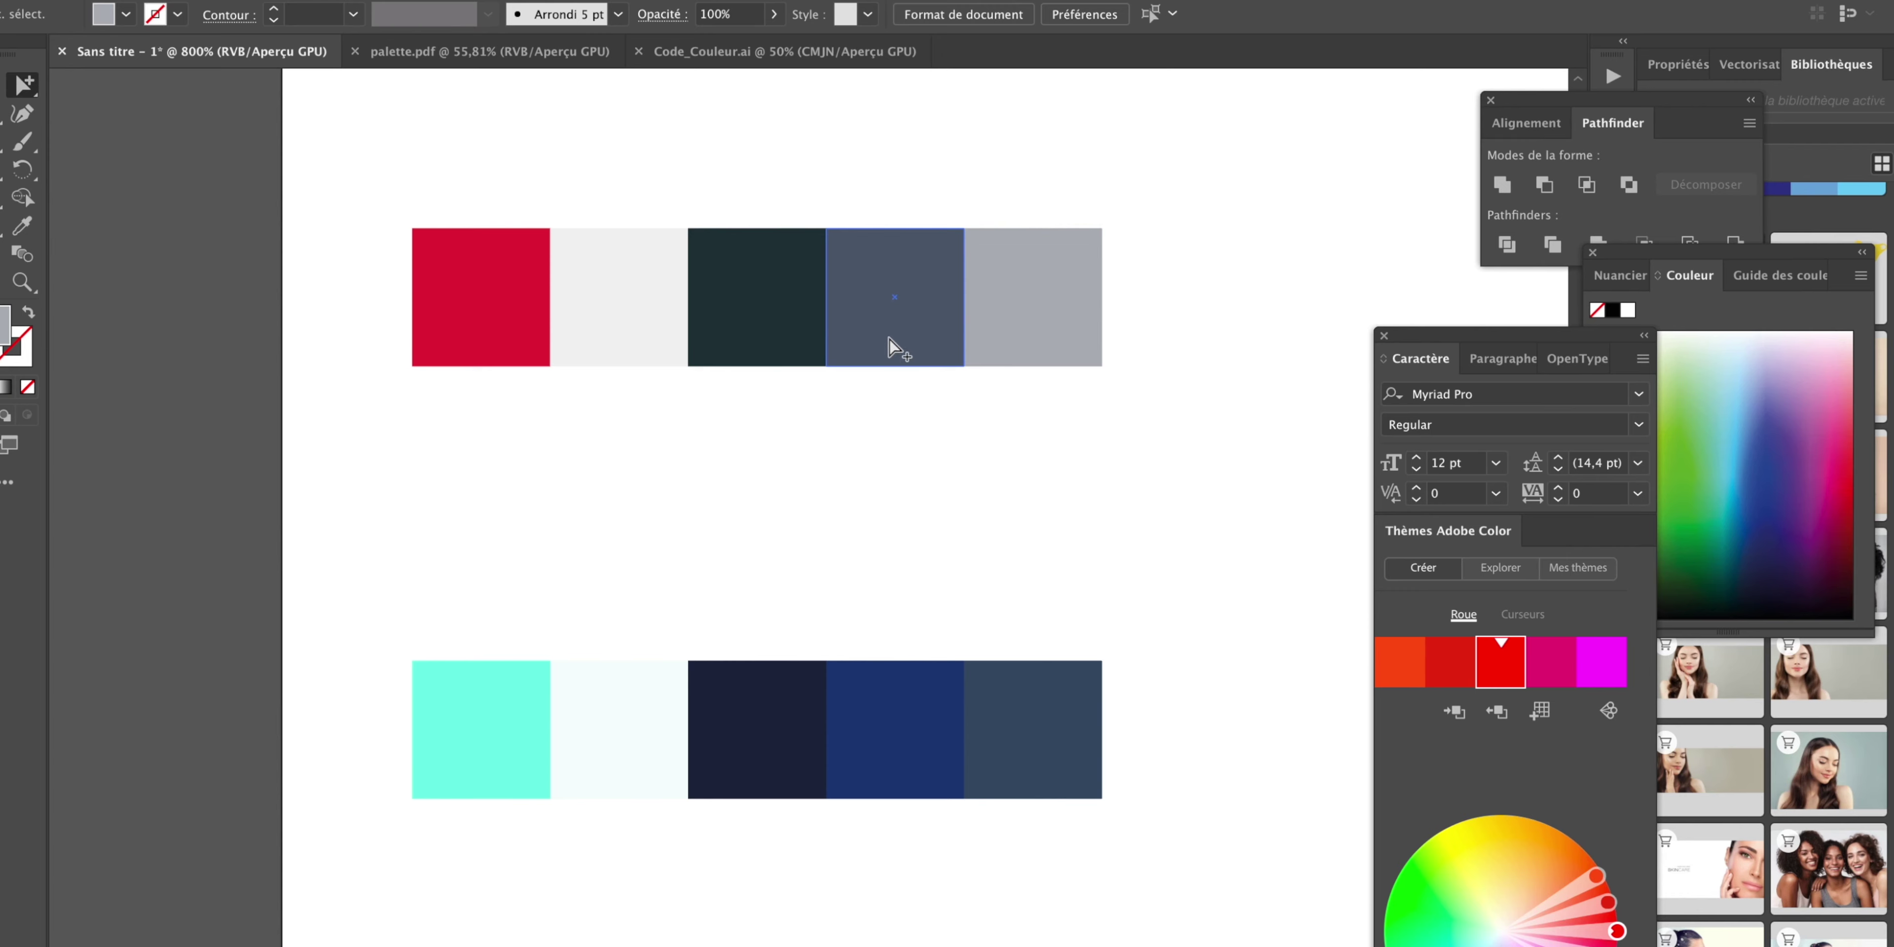
# Give the top palette's last square a slightly lighter grey fill.
pyautogui.click(1016, 318)
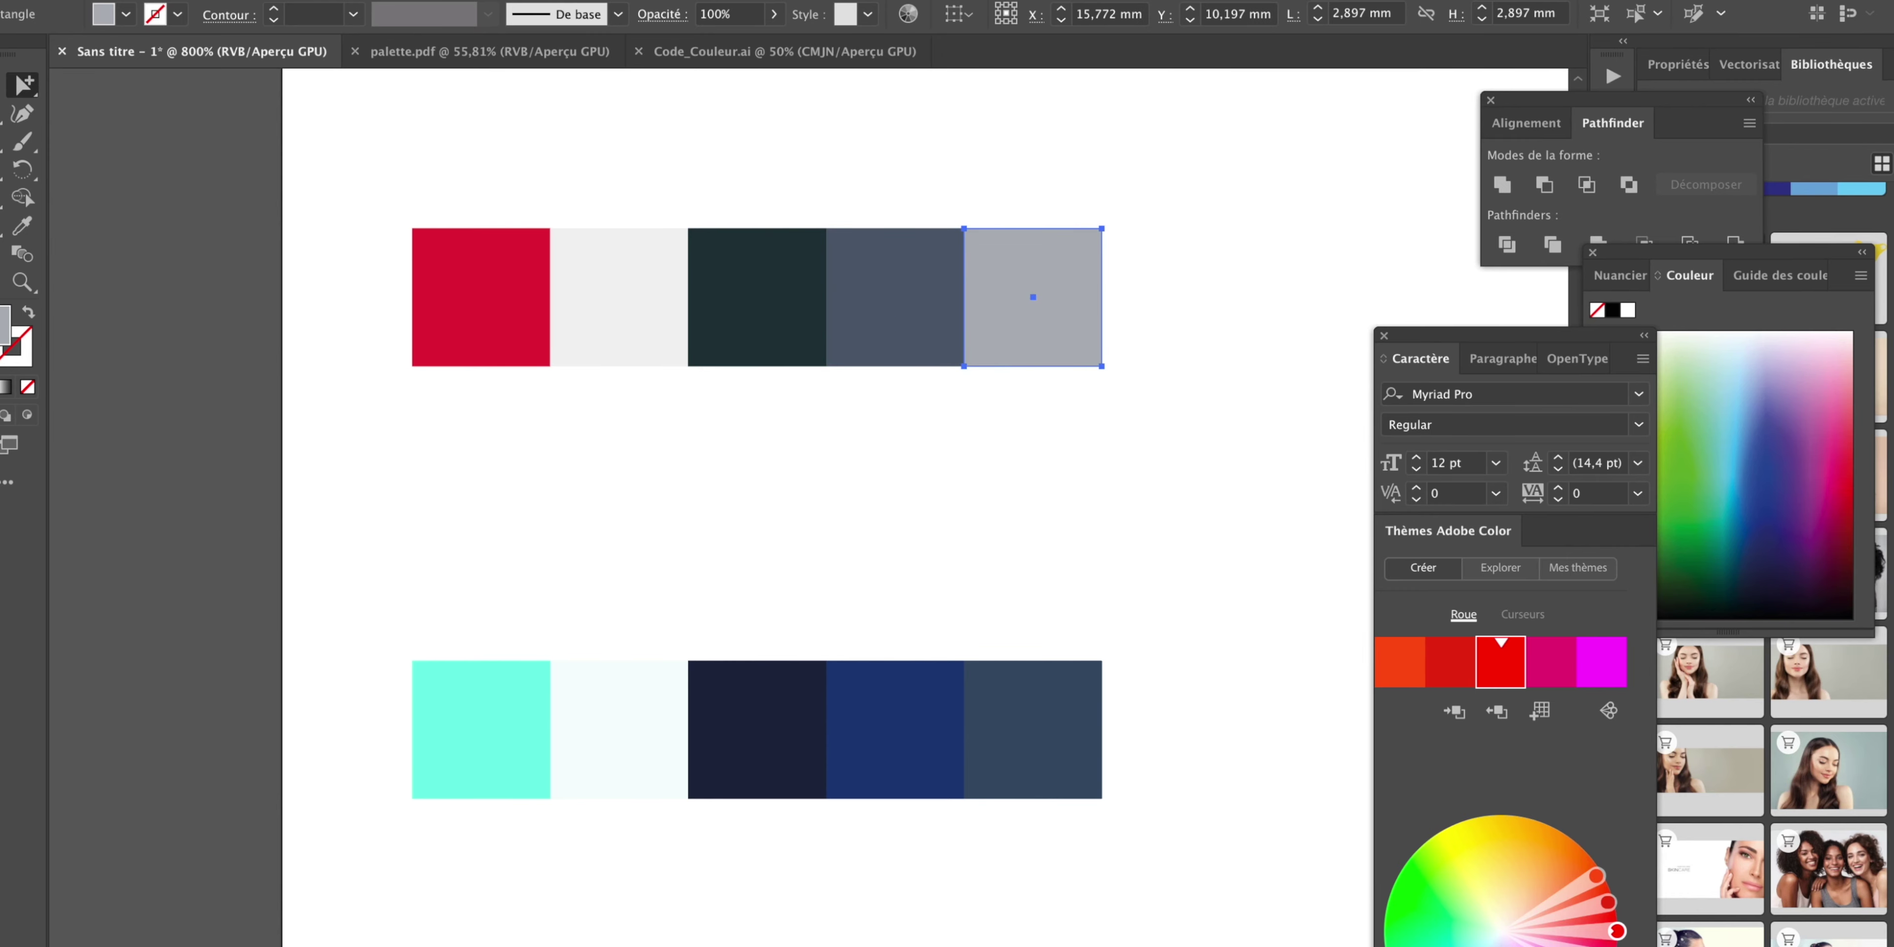
pyautogui.doubleClick(7, 323)
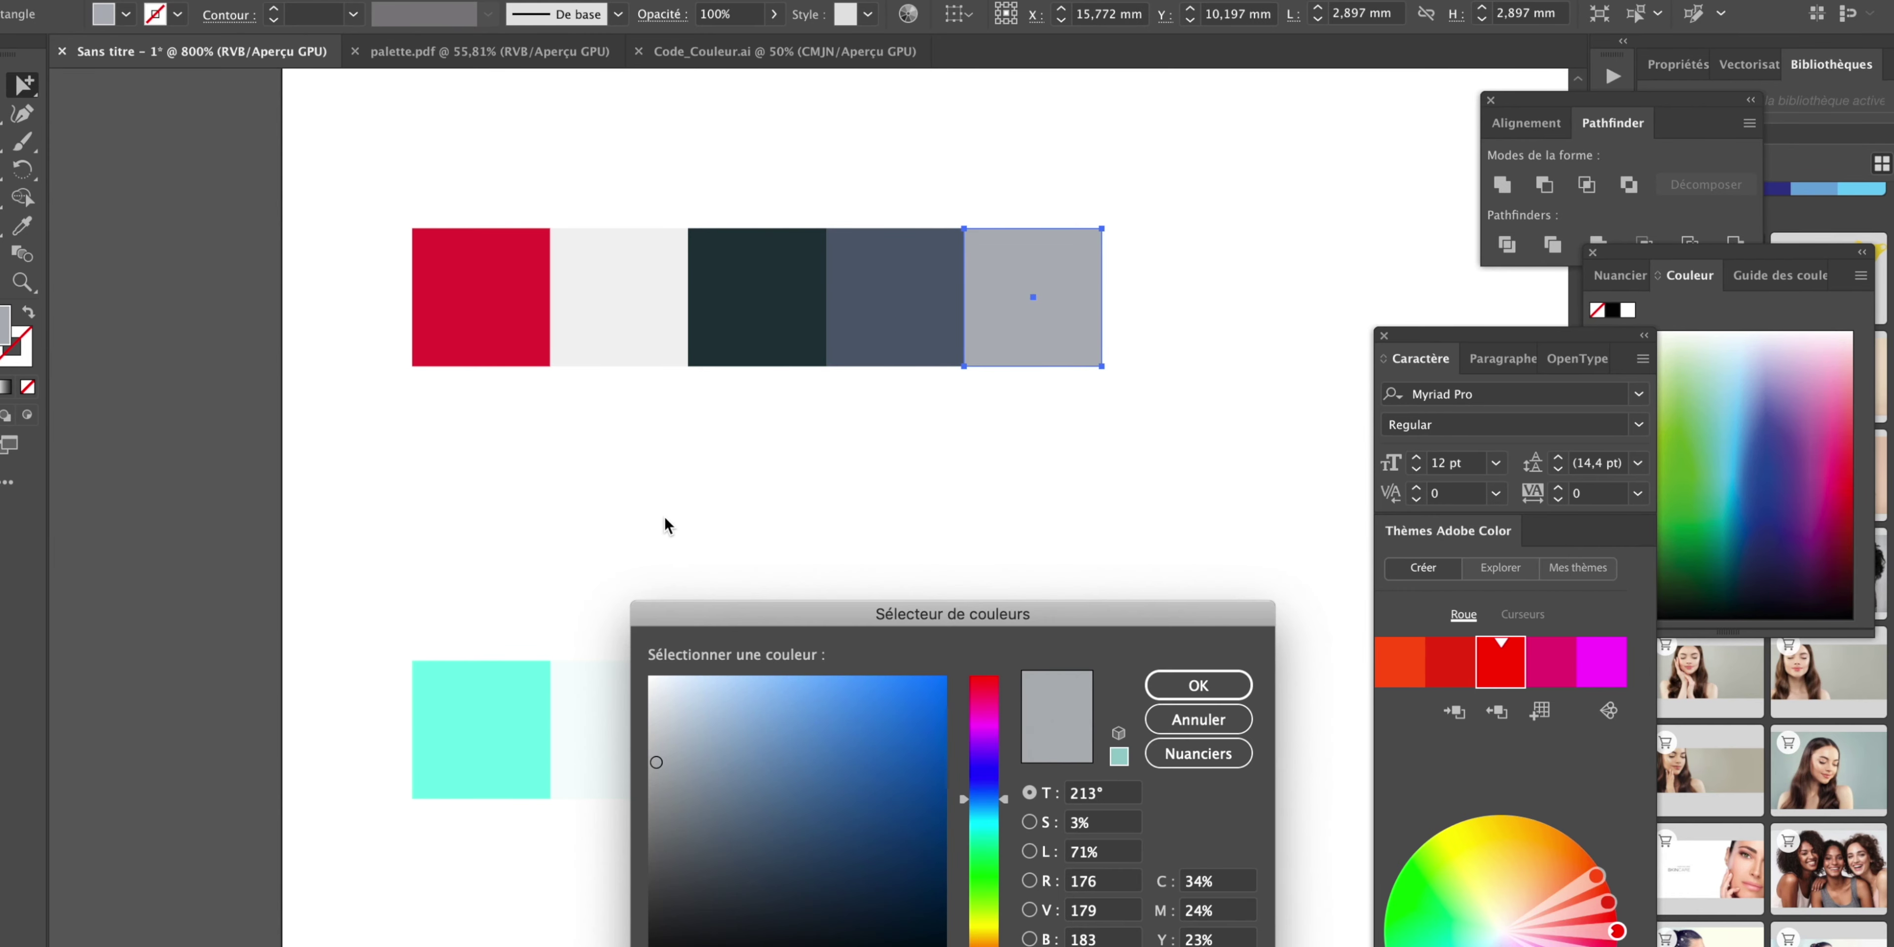
pyautogui.click(662, 758)
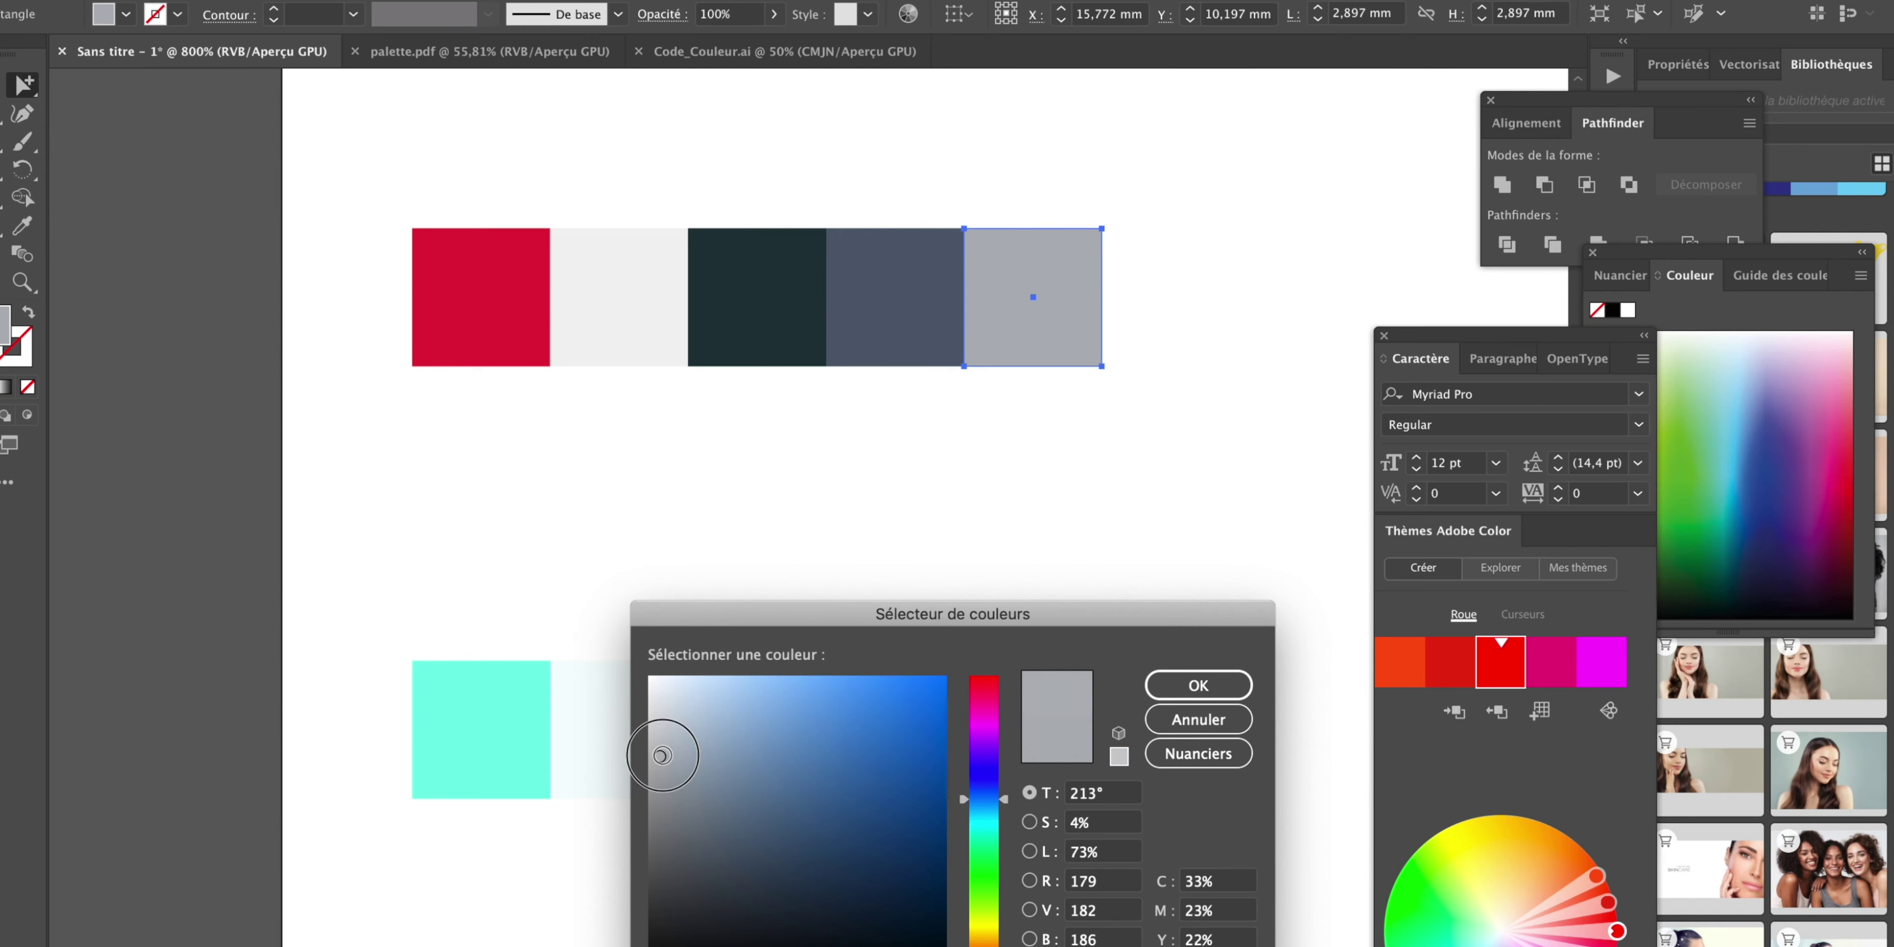
pyautogui.moveTo(662, 757); pyautogui.dragTo(668, 750)
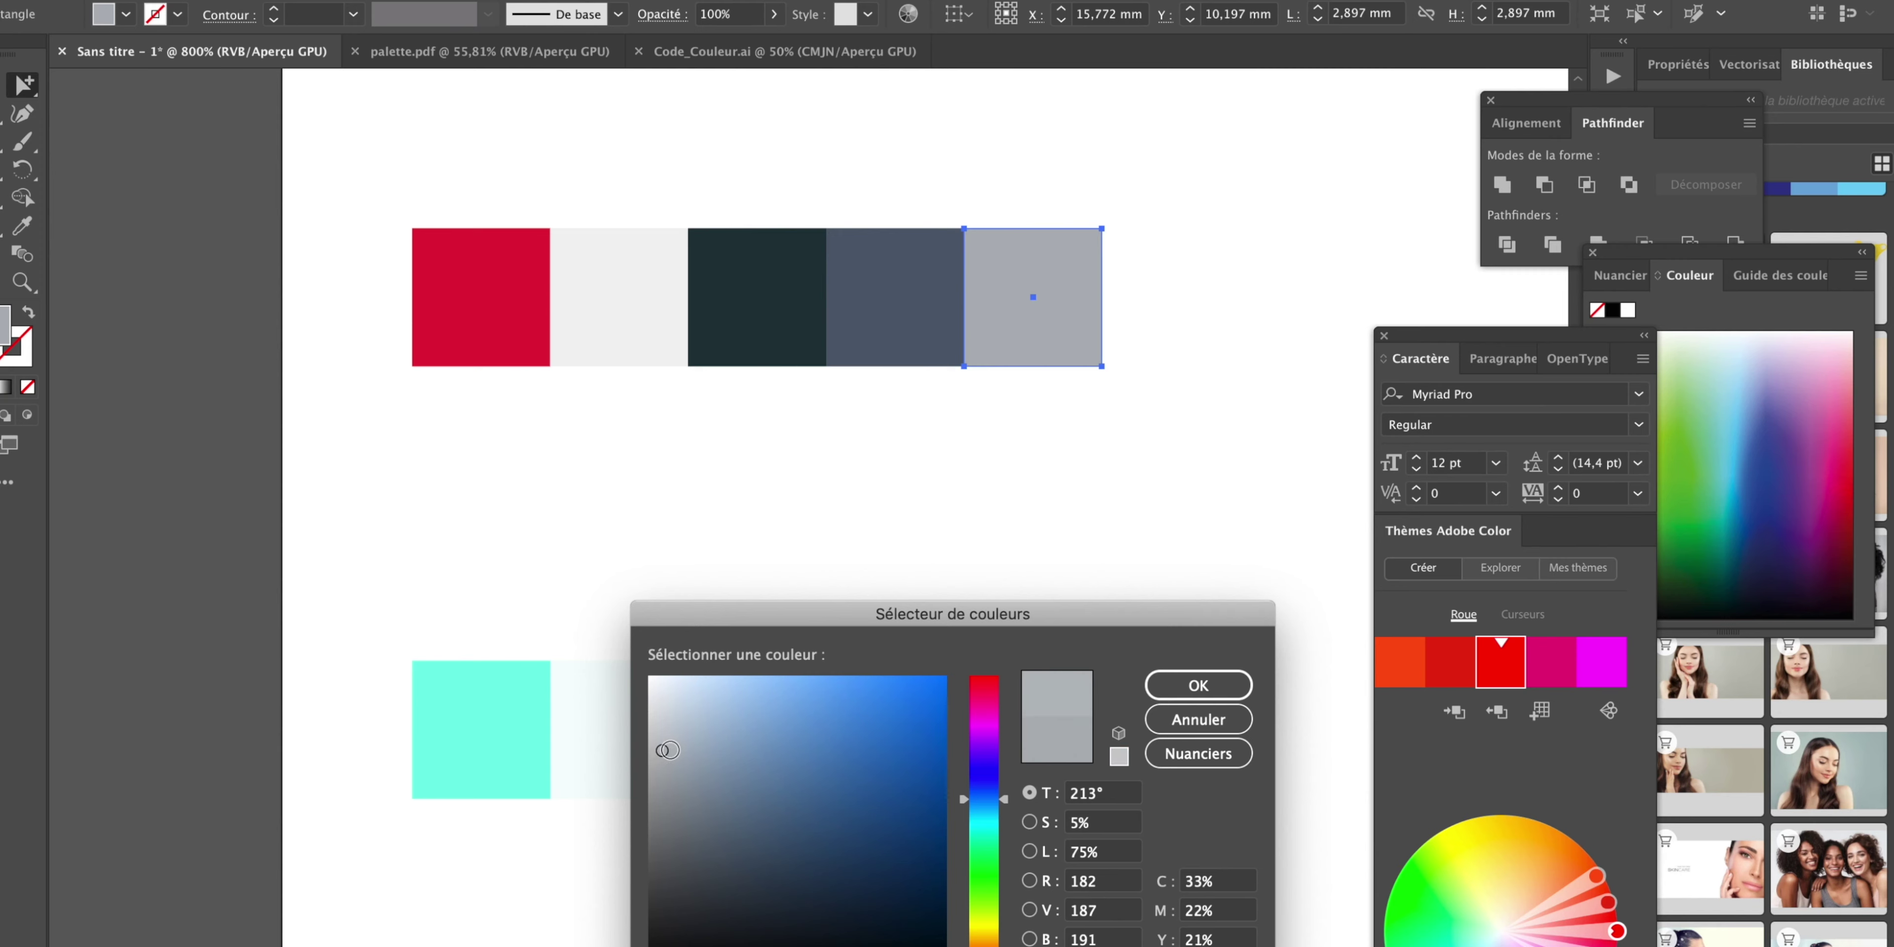
pyautogui.click(1197, 685)
pyautogui.click(624, 271)
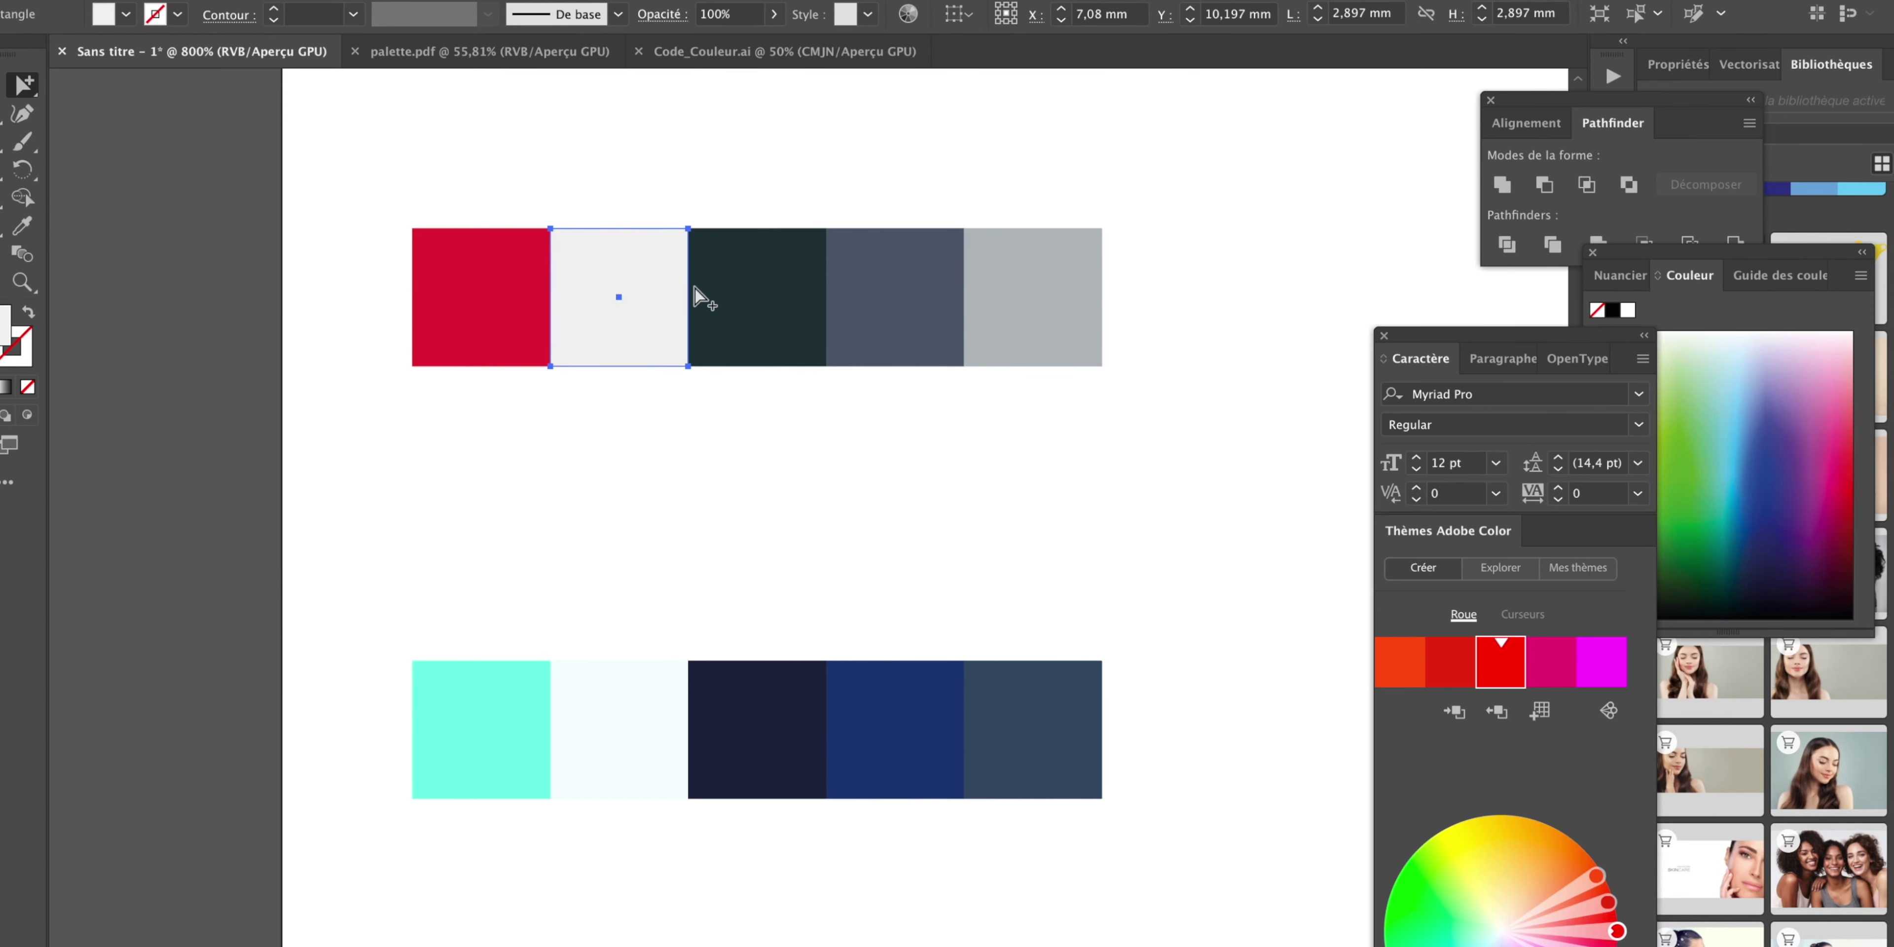
pyautogui.click(1035, 428)
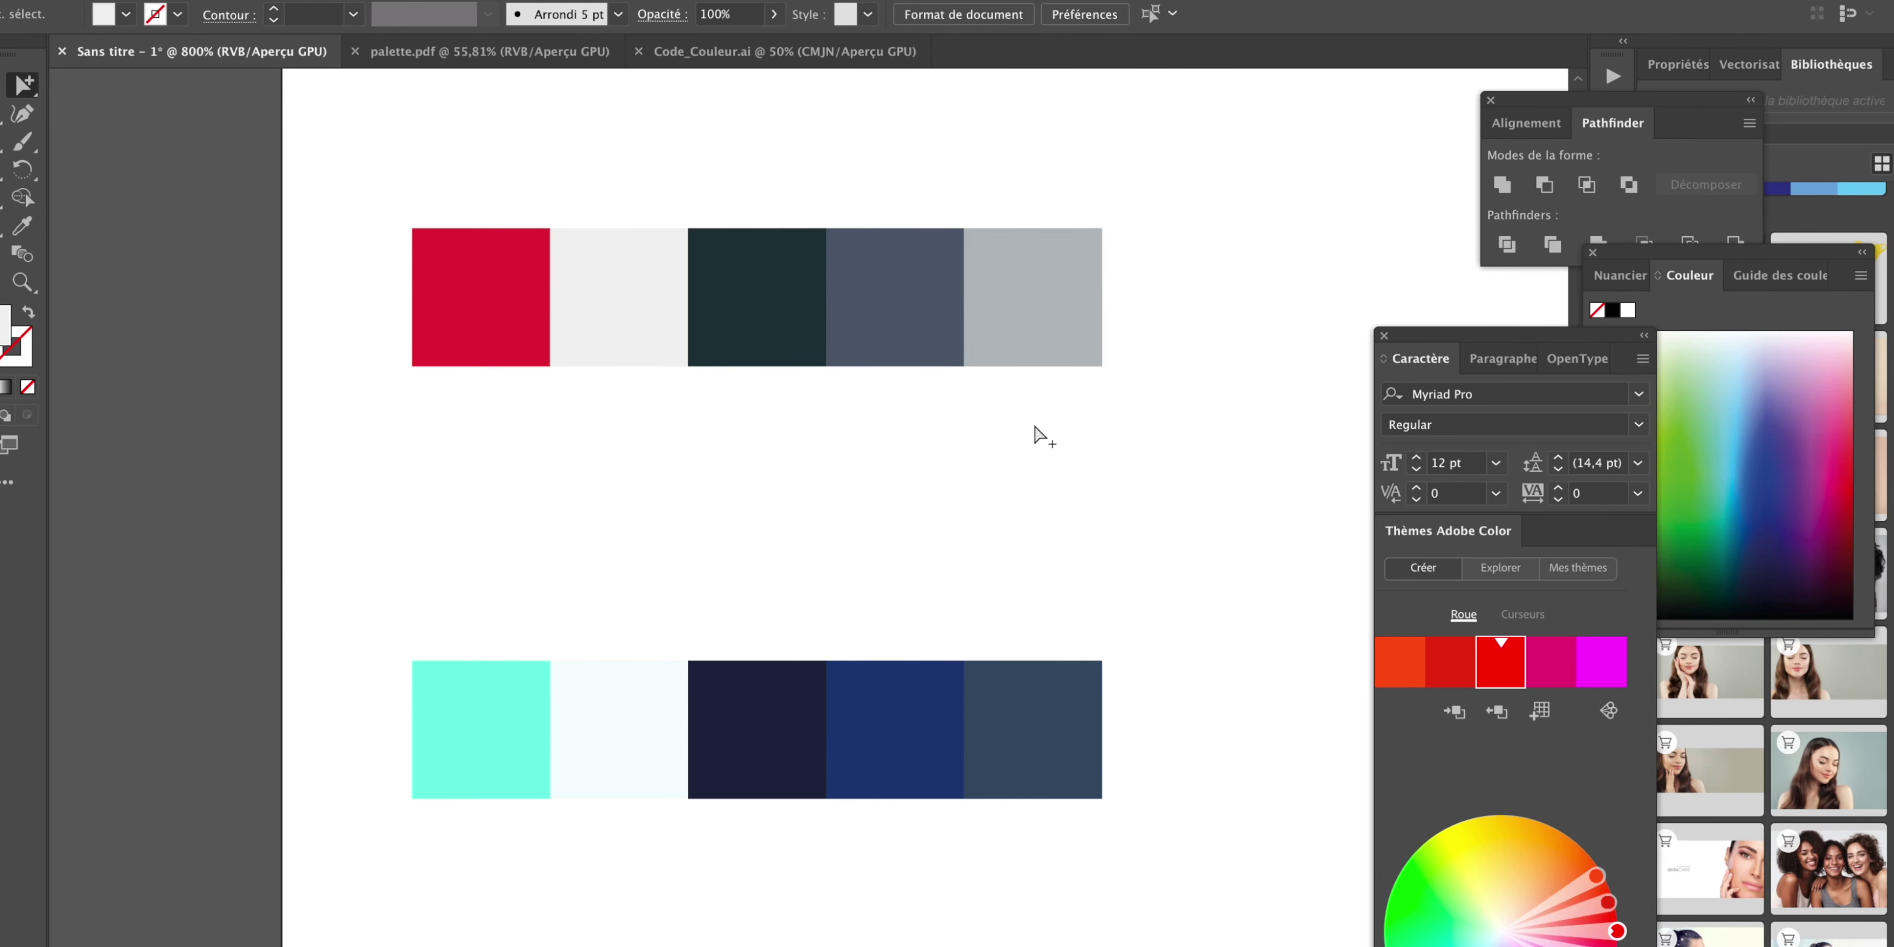
# Apply a steel-blue fill to the bottom palette's last square and zoom out.
pyautogui.click(1020, 716)
pyautogui.doubleClick(10, 340)
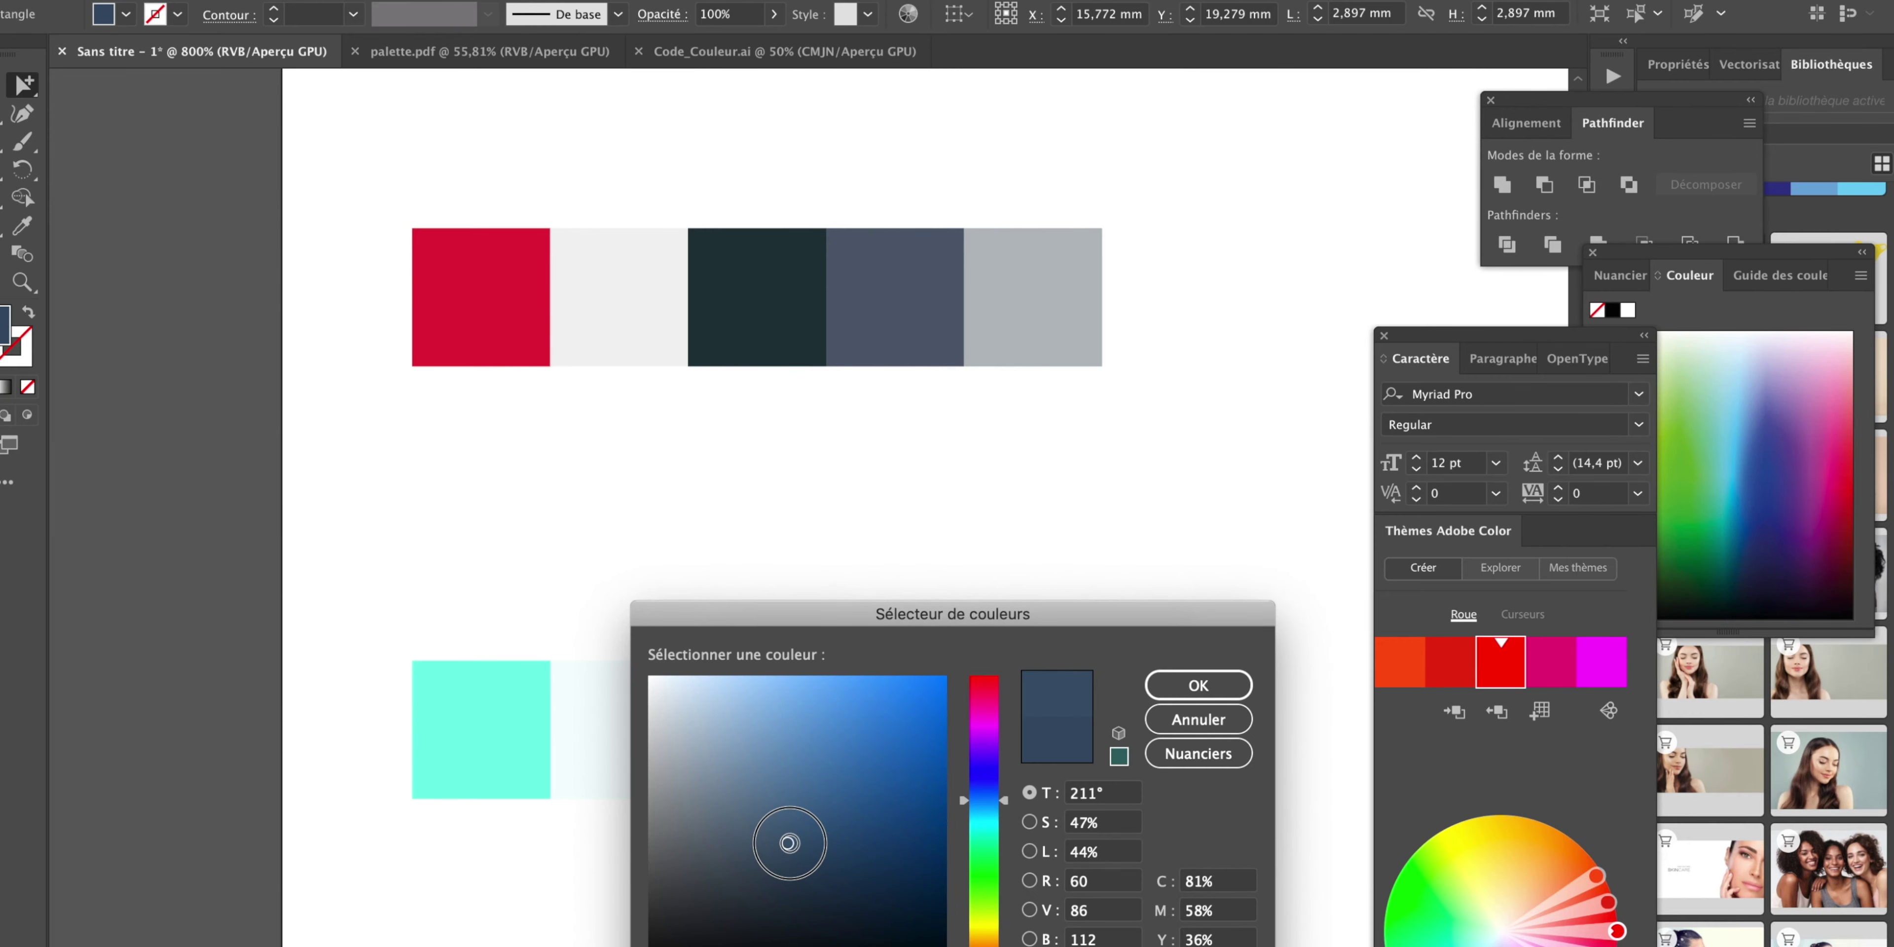
pyautogui.press('Return')
pyautogui.hotkey('ctrl', '-')
pyautogui.click(868, 772)
# Move the bottom palette beside the top one so all ten squares form one row.
pyautogui.moveTo(595, 622); pyautogui.dragTo(1067, 404)
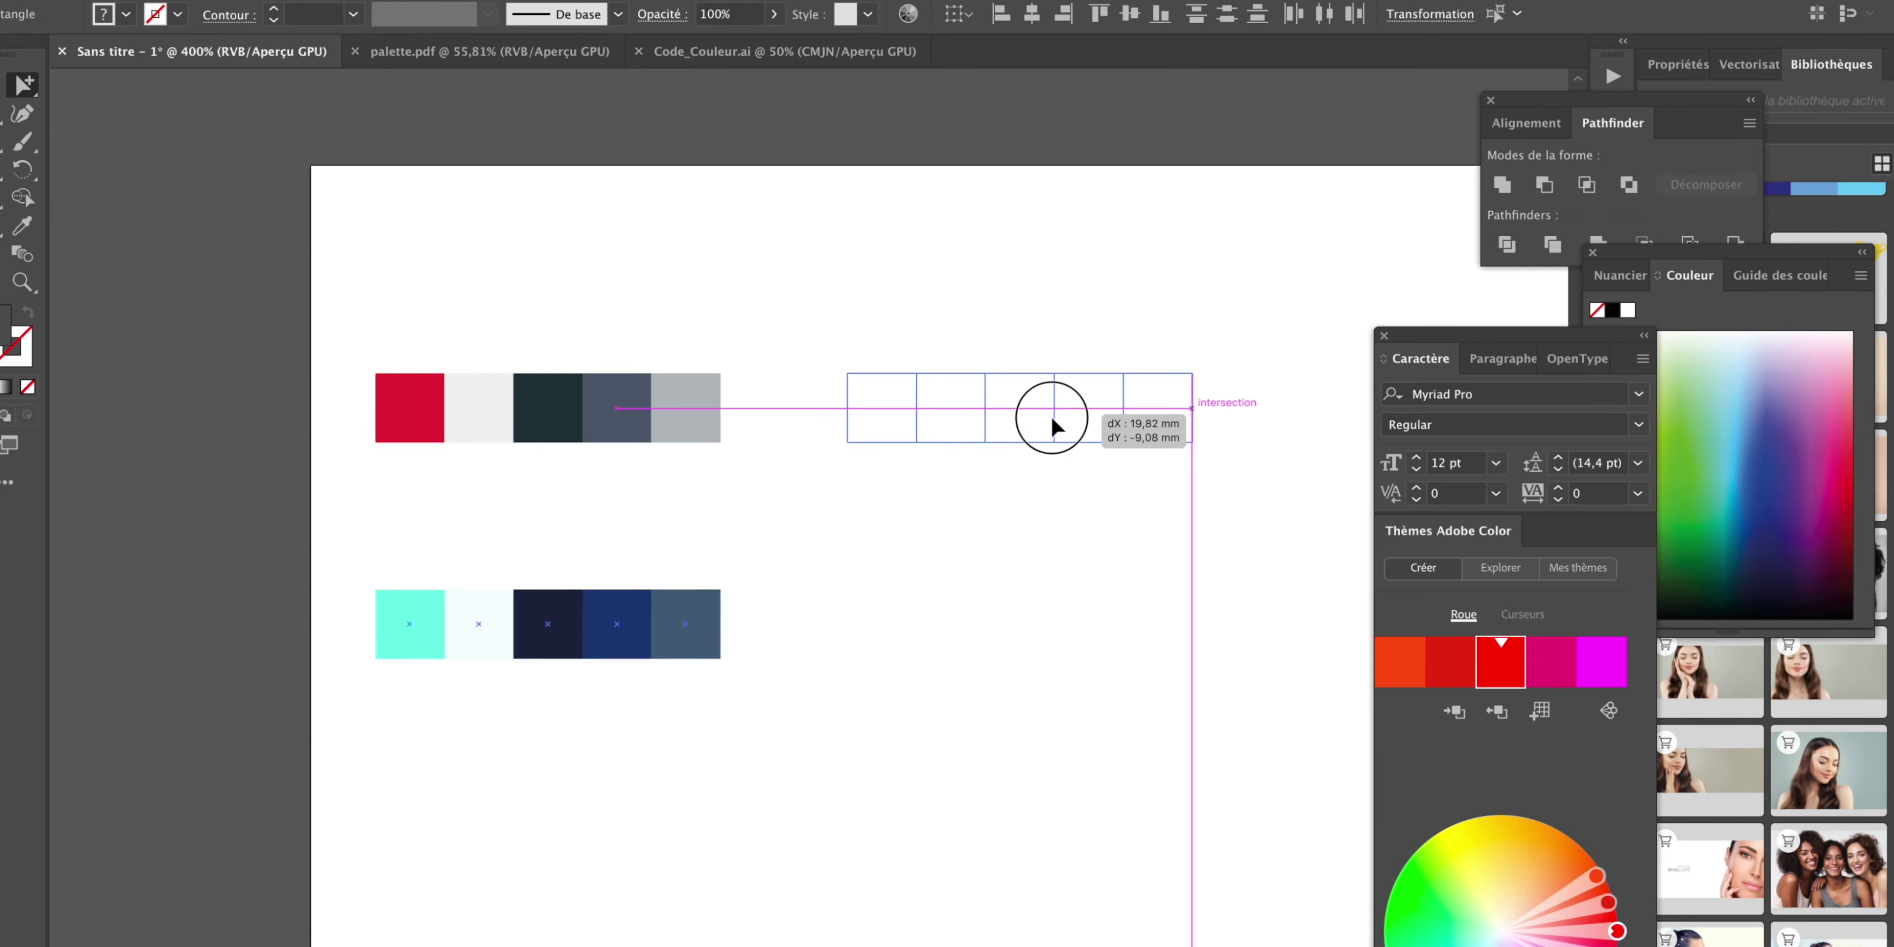
pyautogui.moveTo(342, 355); pyautogui.dragTo(1235, 483)
pyautogui.hotkey('ctrl', '-')
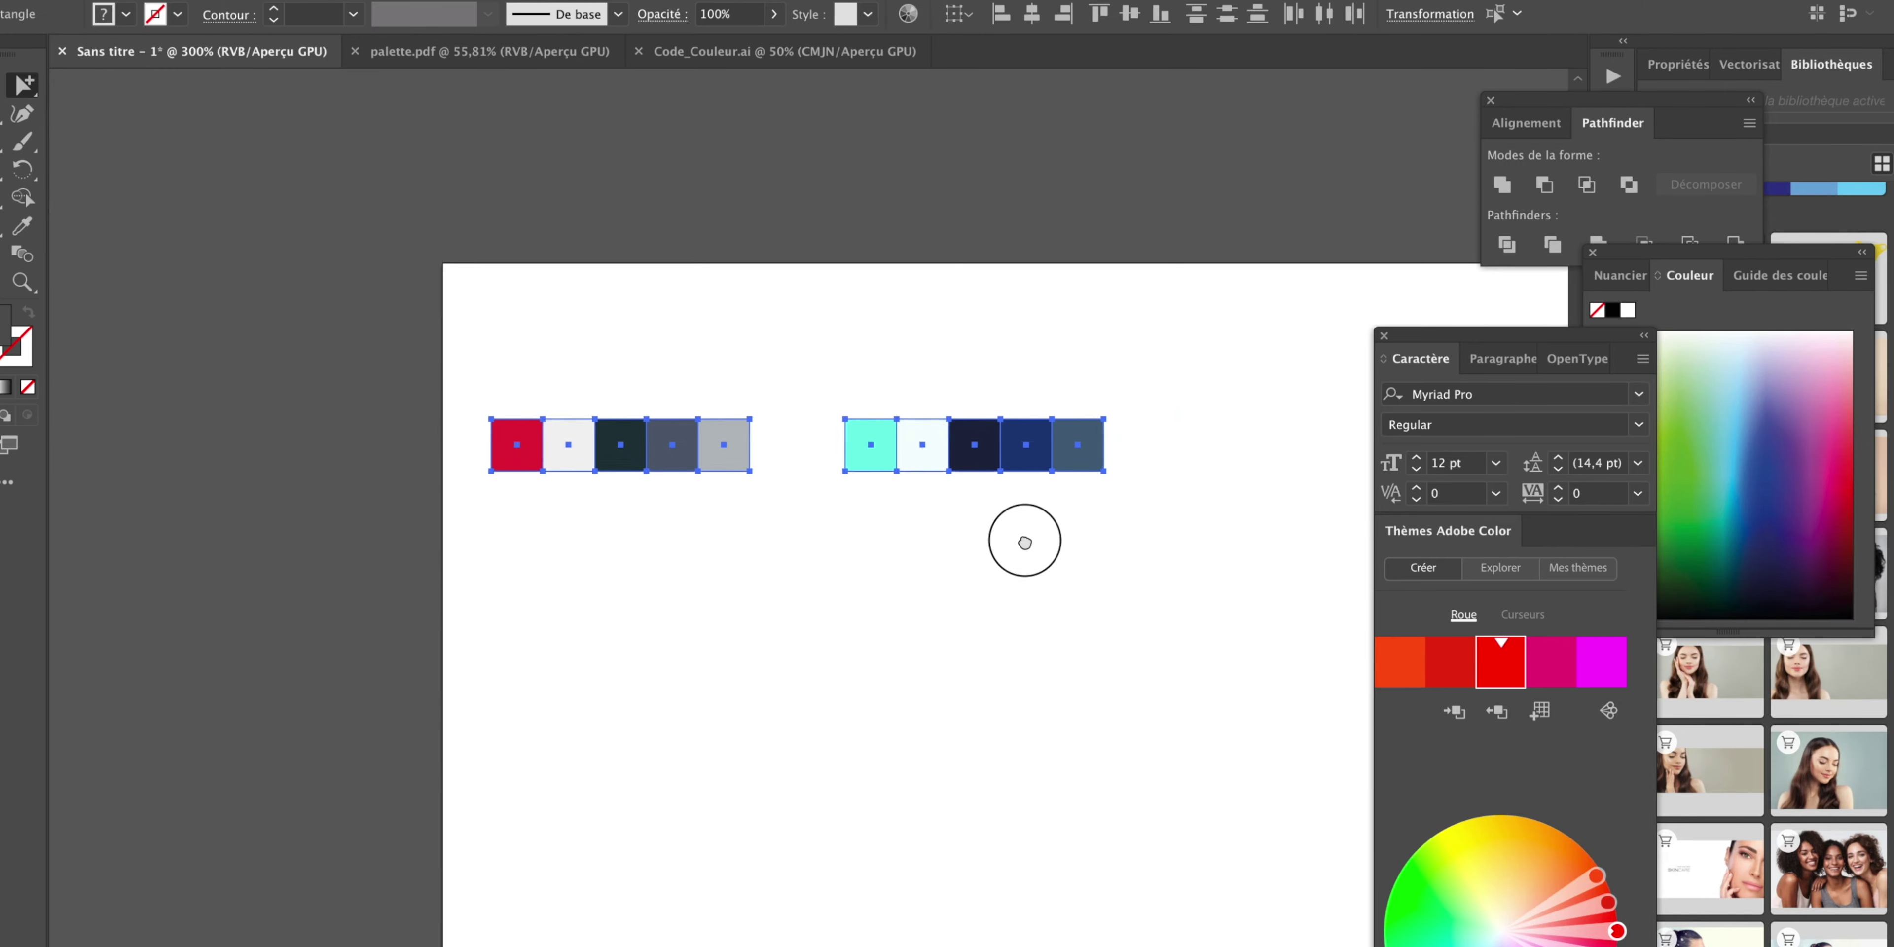
pyautogui.click(964, 541)
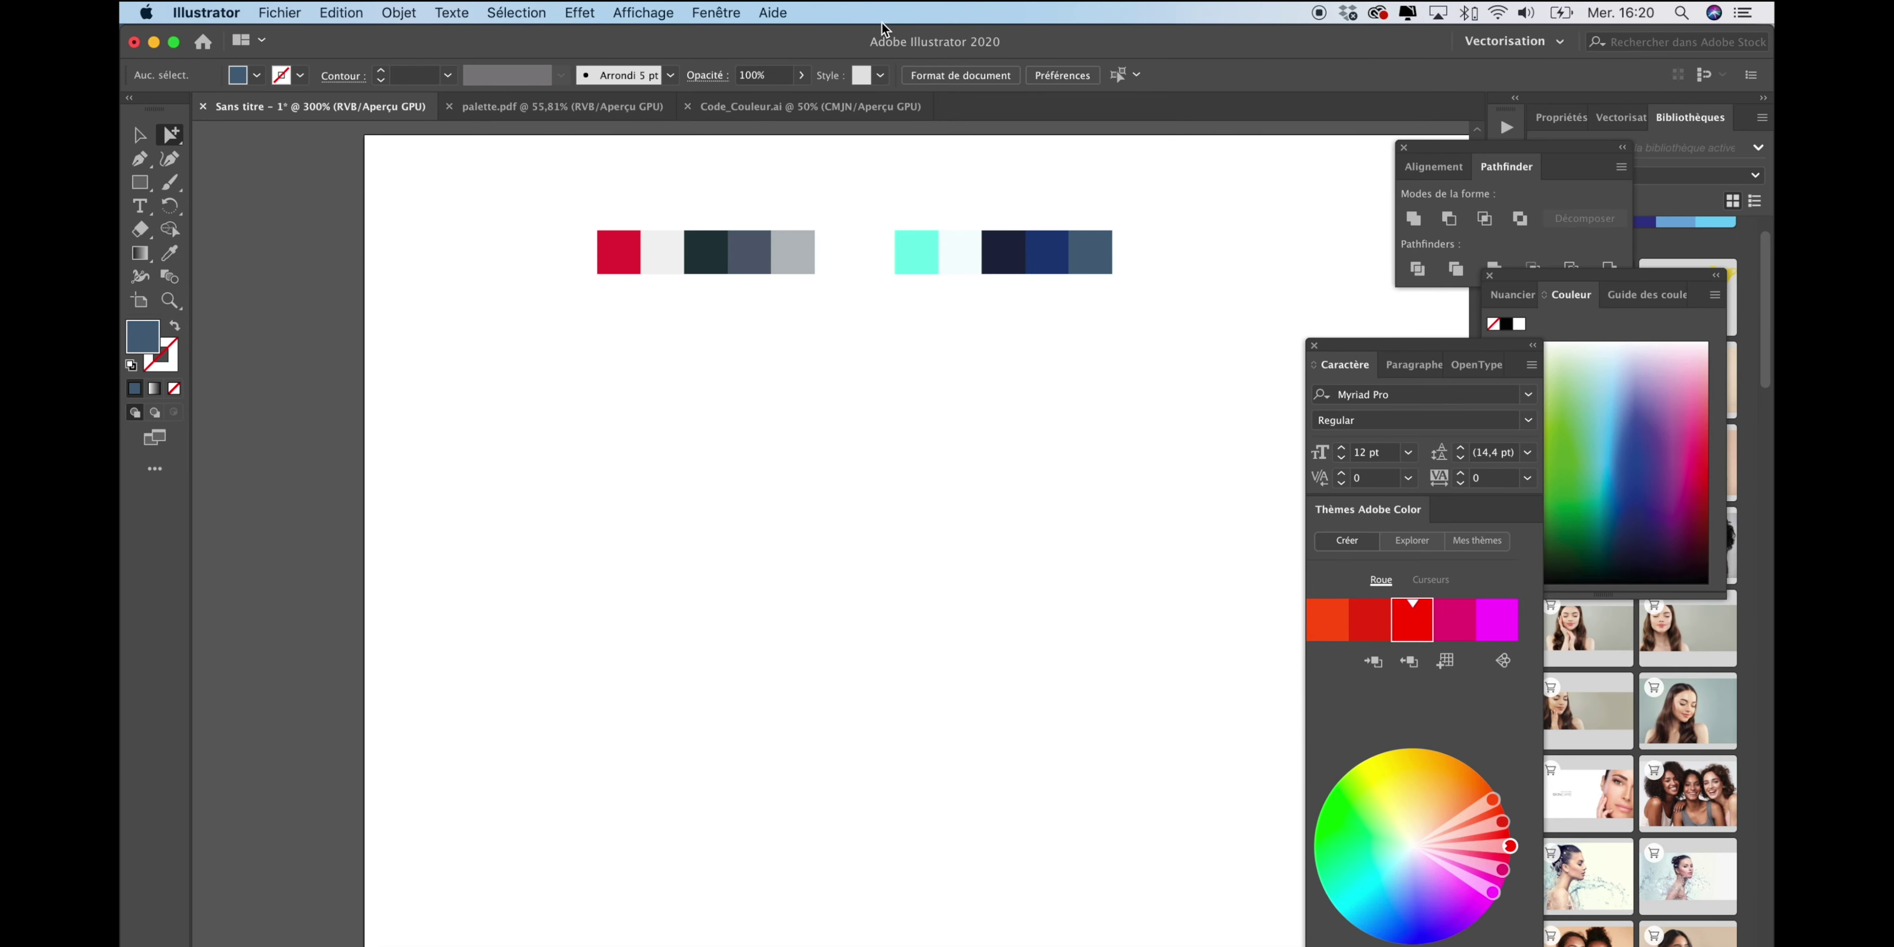
# Close and reopen the Adobe Color Themes panel and float it onto the canvas.
pyautogui.click(715, 13)
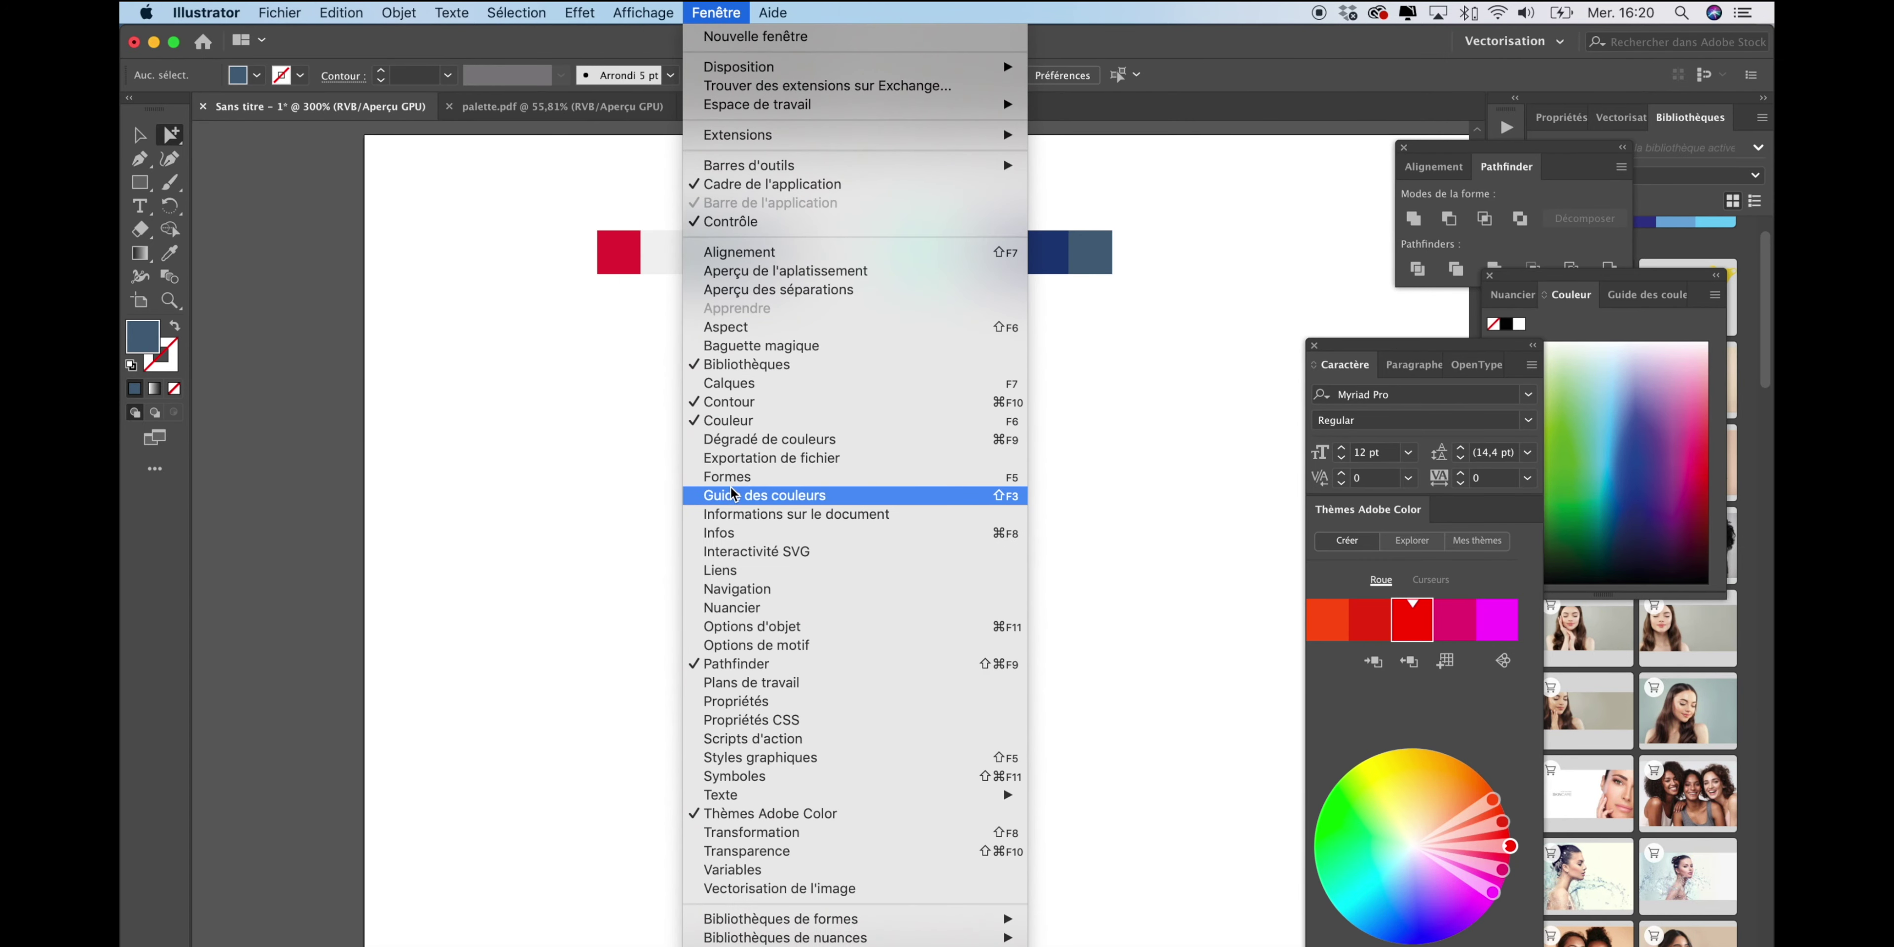
pyautogui.click(792, 814)
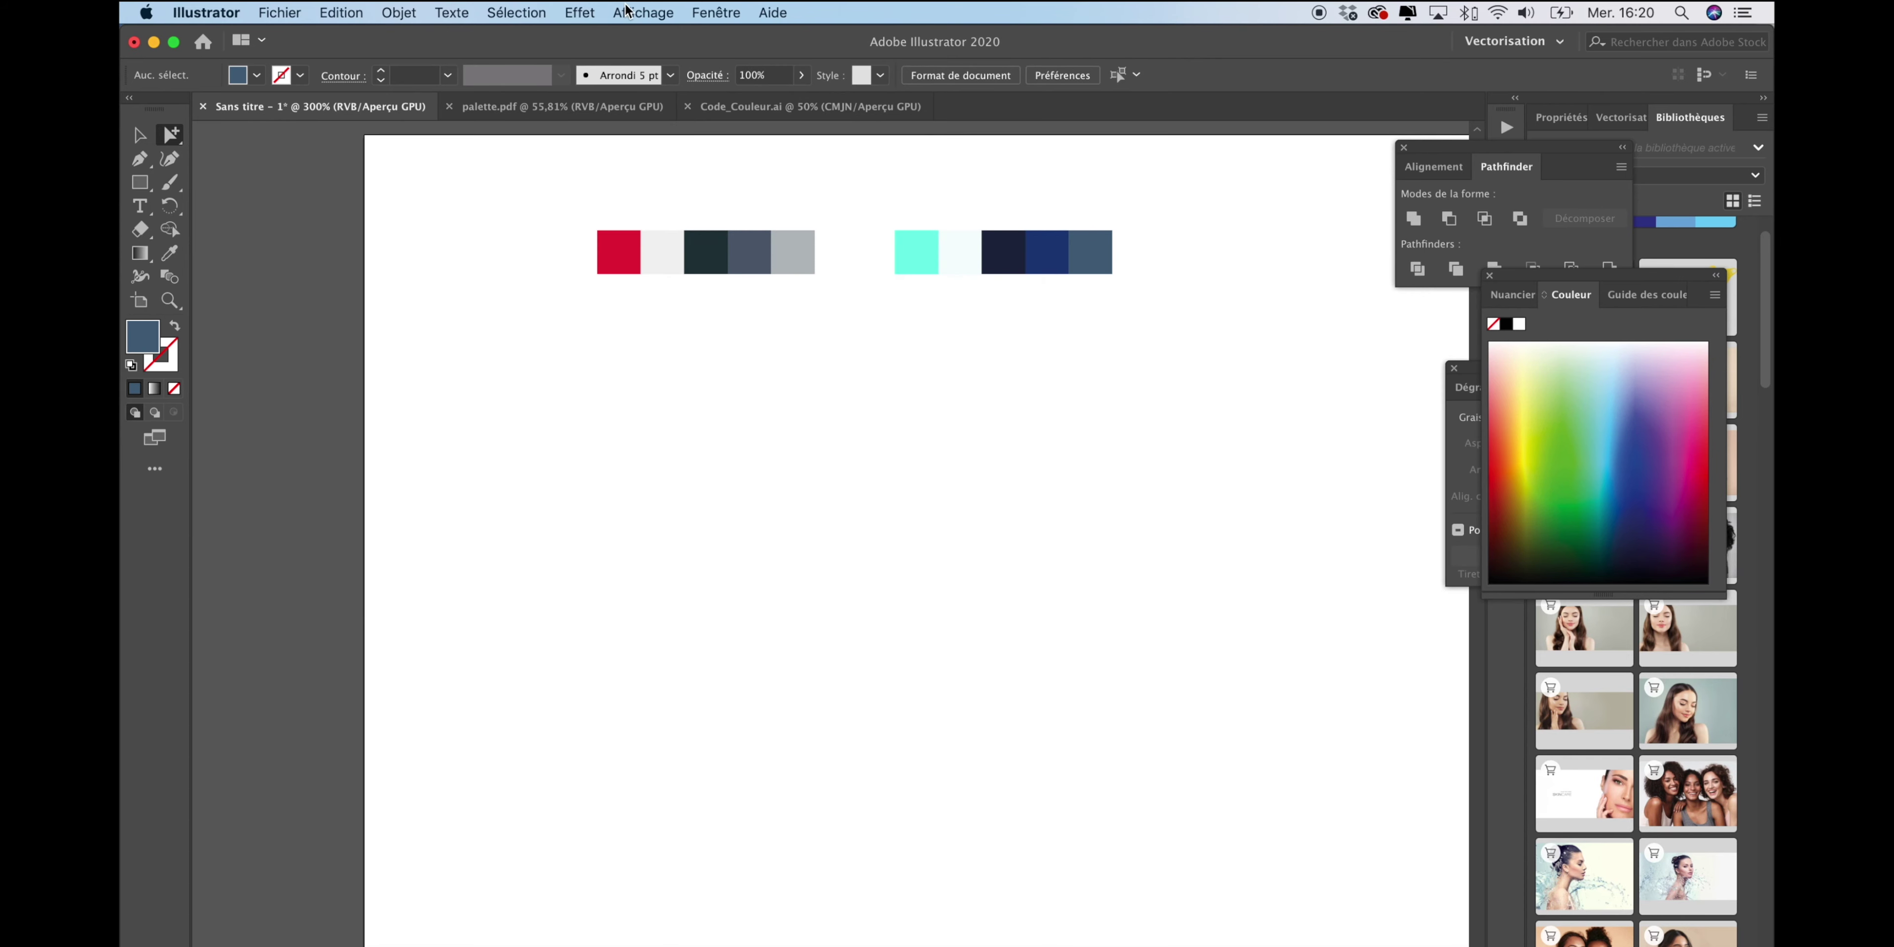
pyautogui.click(715, 13)
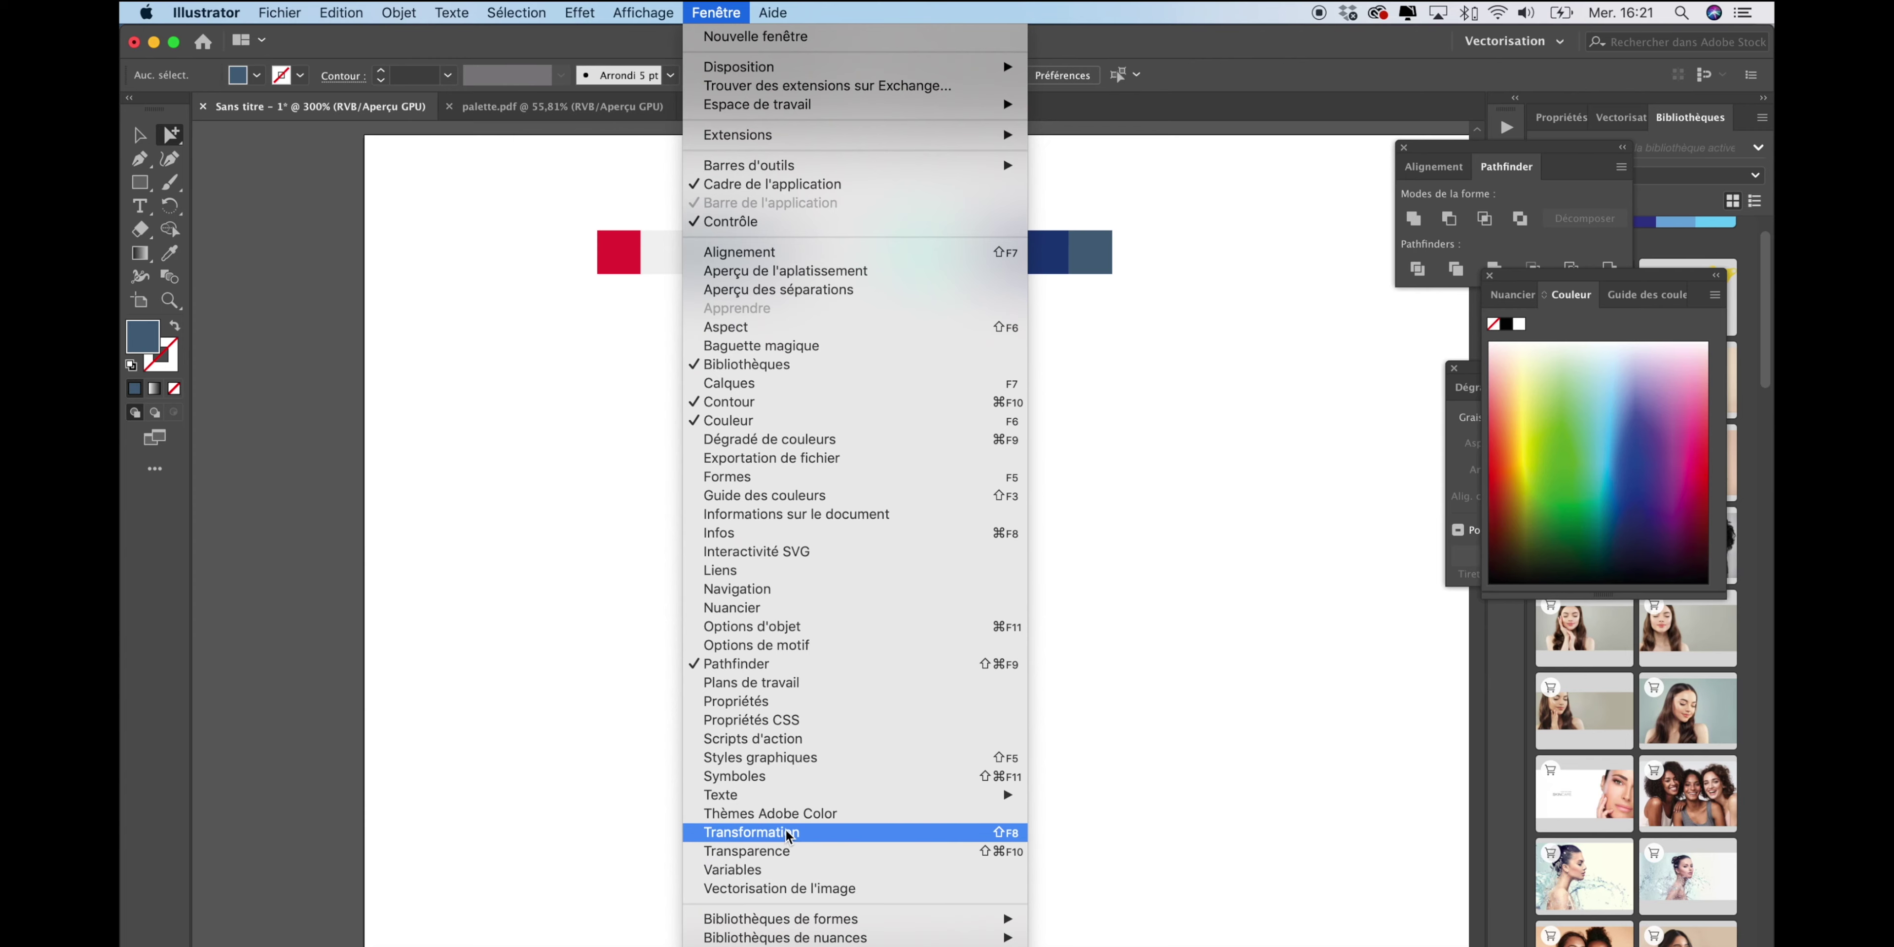
pyautogui.click(911, 816)
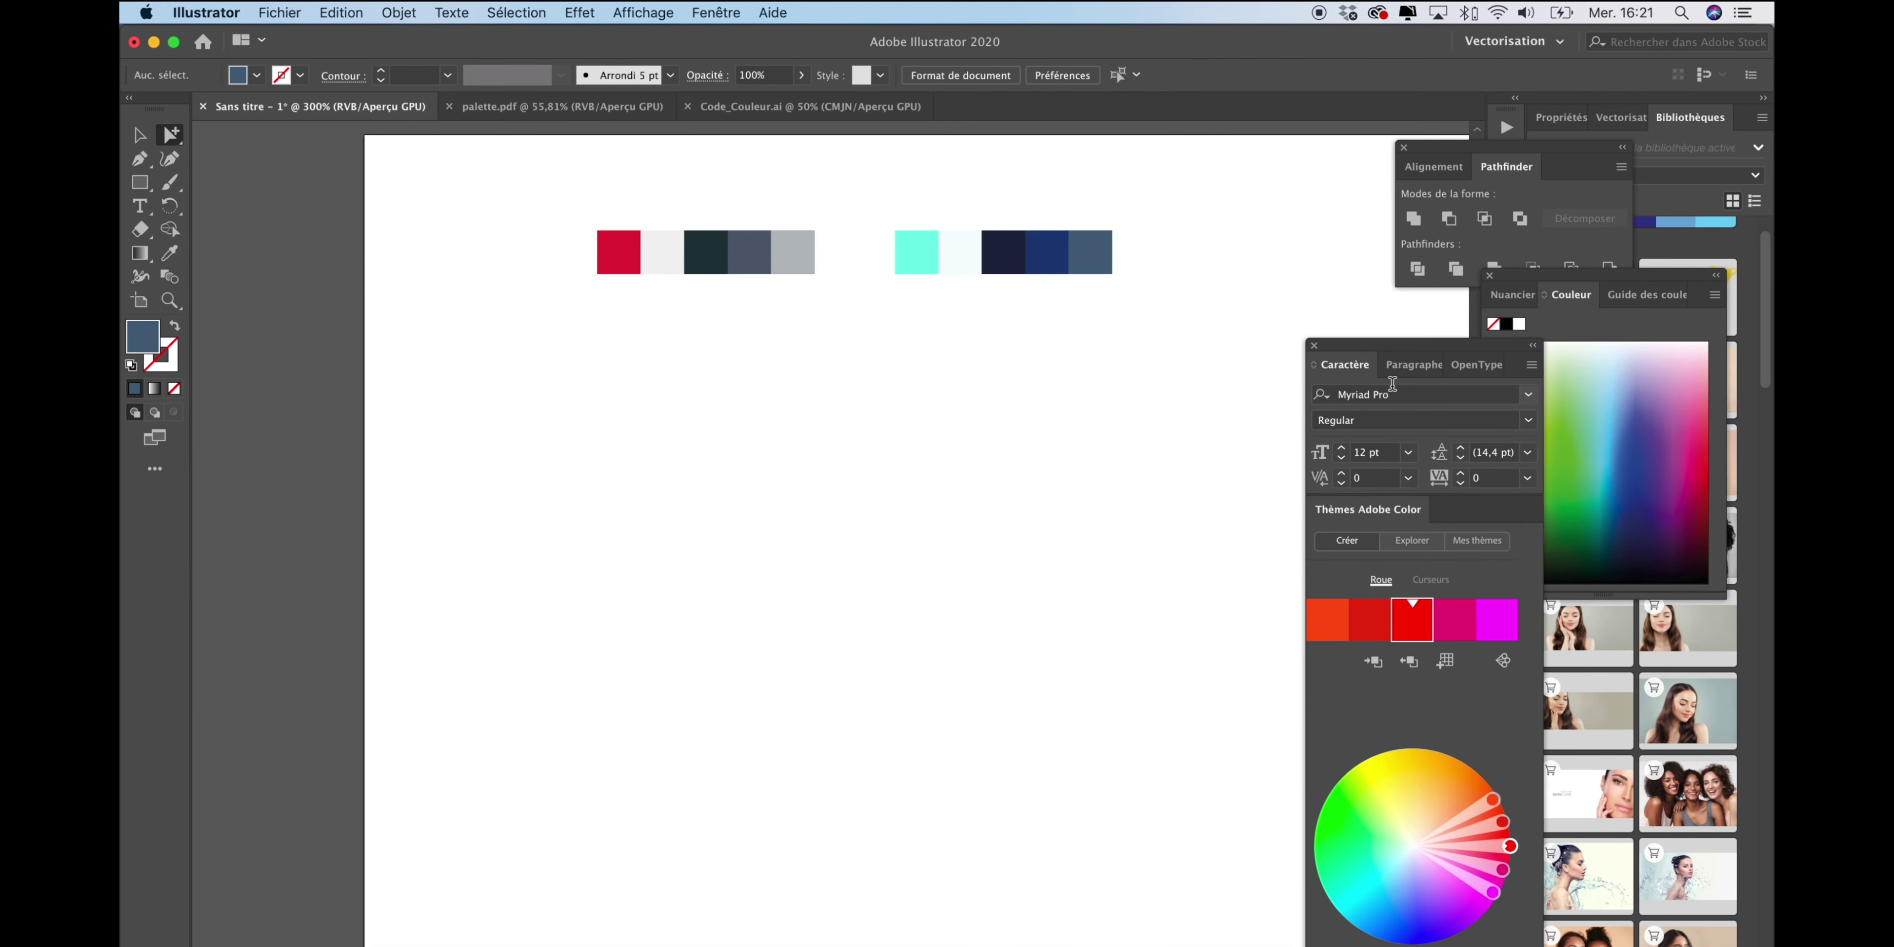
pyautogui.moveTo(1387, 352); pyautogui.dragTo(386, 175)
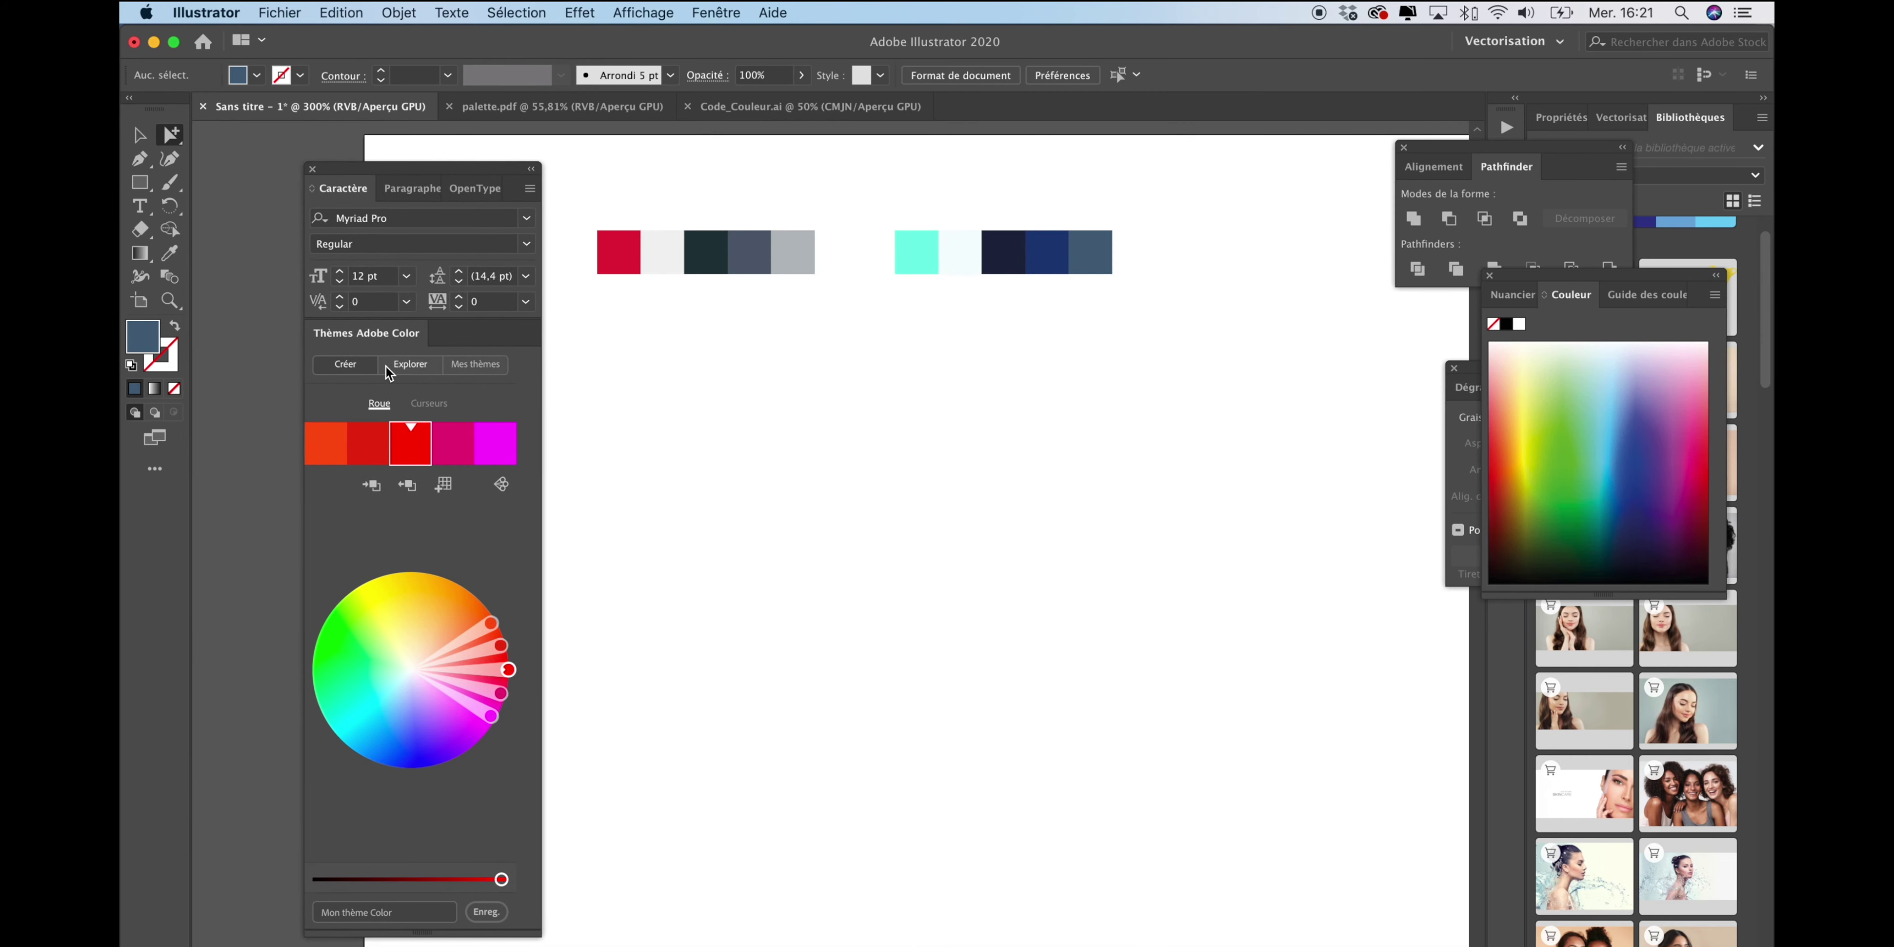
# Search Explore colour themes for 'Legal', then 'law', then 'justice'.
pyautogui.click(405, 365)
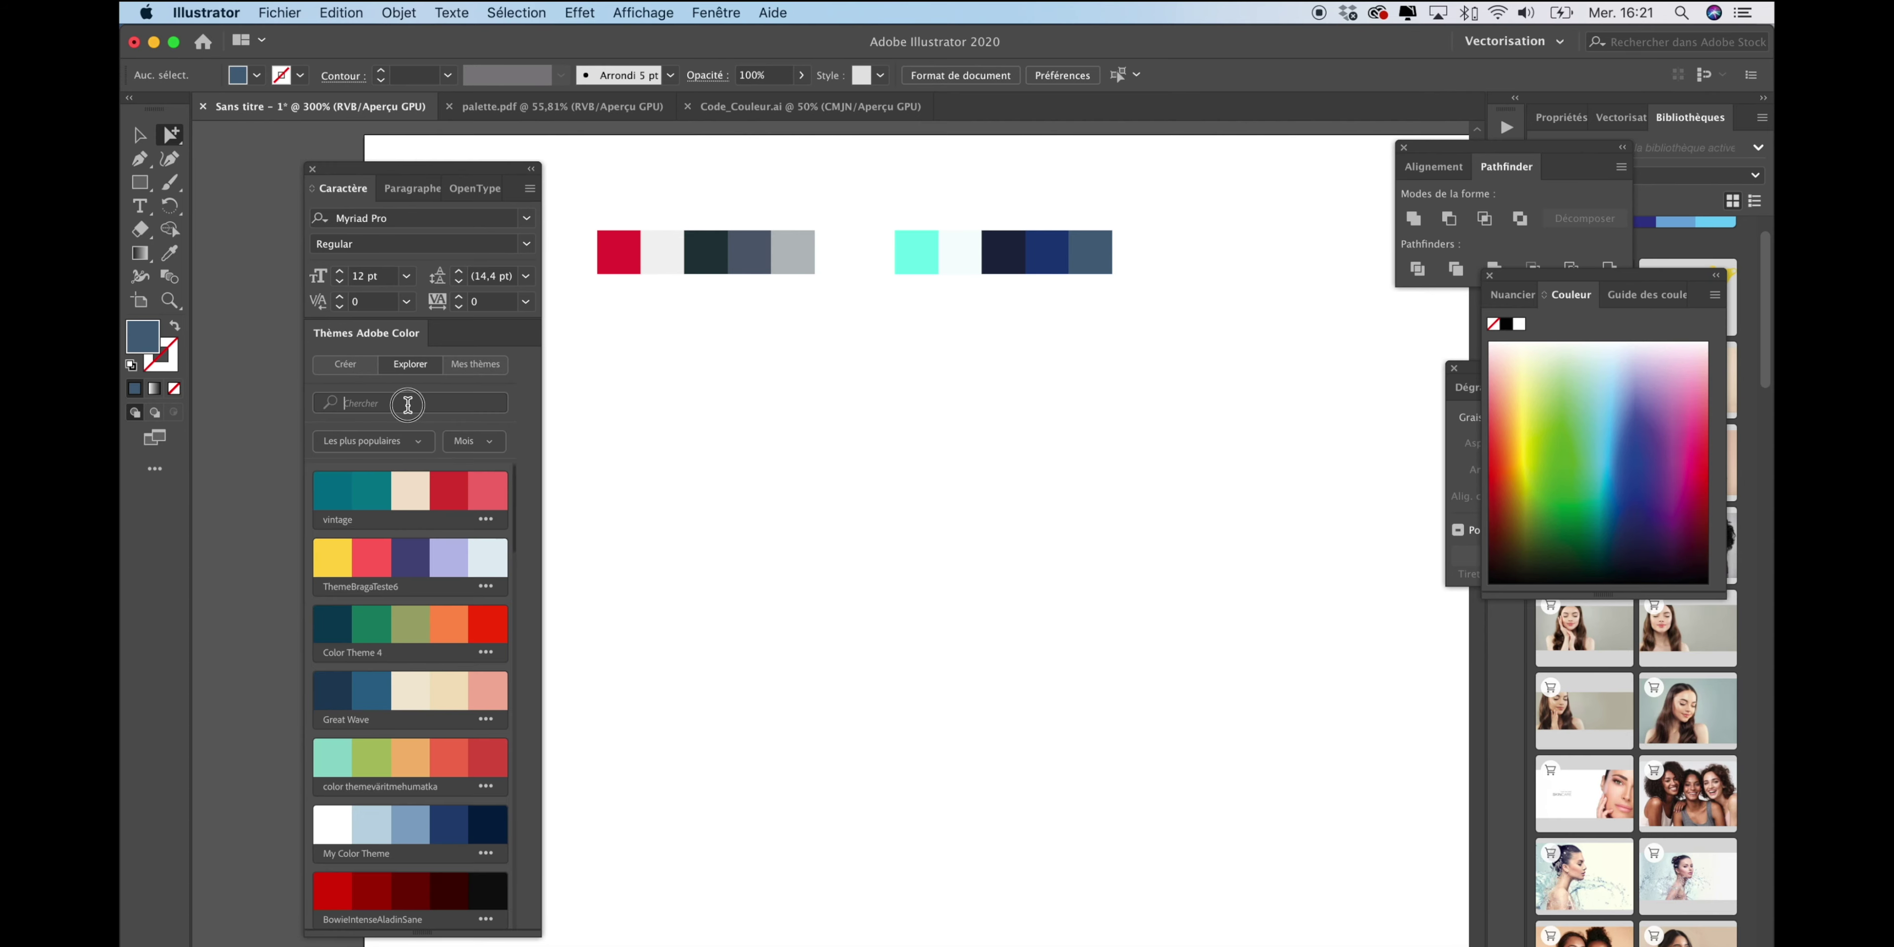
pyautogui.click(407, 404)
pyautogui.write('Legal')
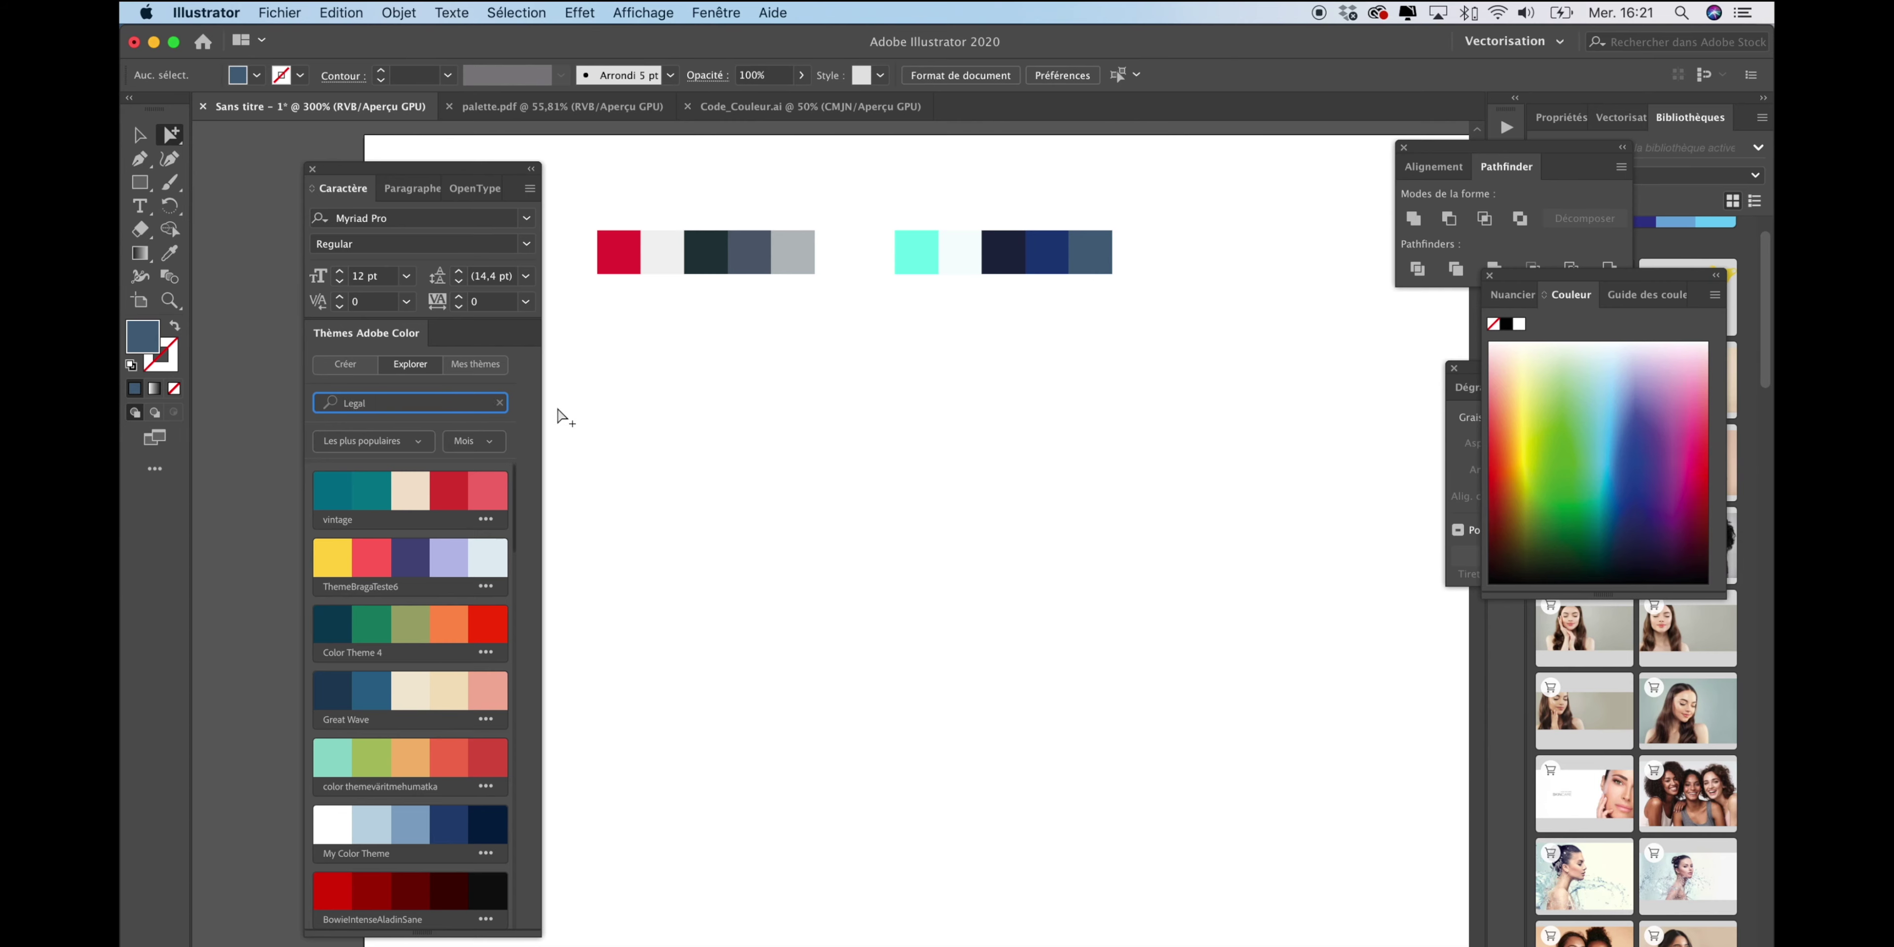
pyautogui.press('Return')
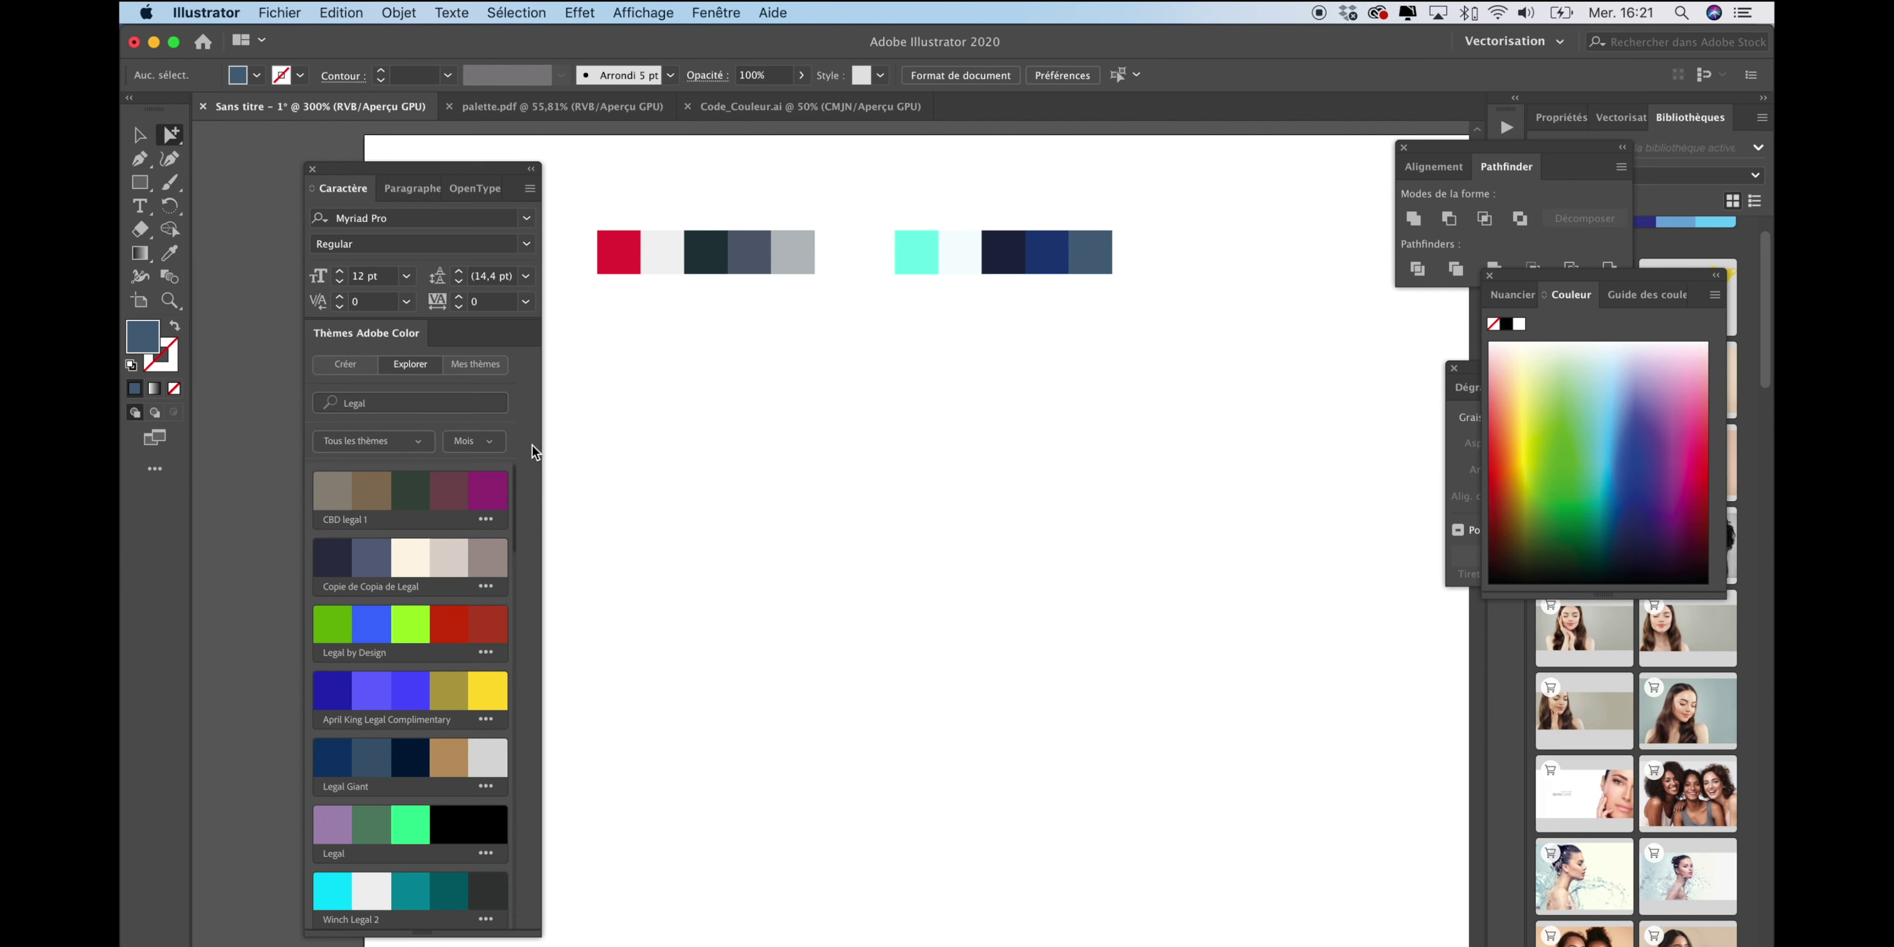
pyautogui.click(402, 402)
pyautogui.press('Return')
pyautogui.click(402, 401)
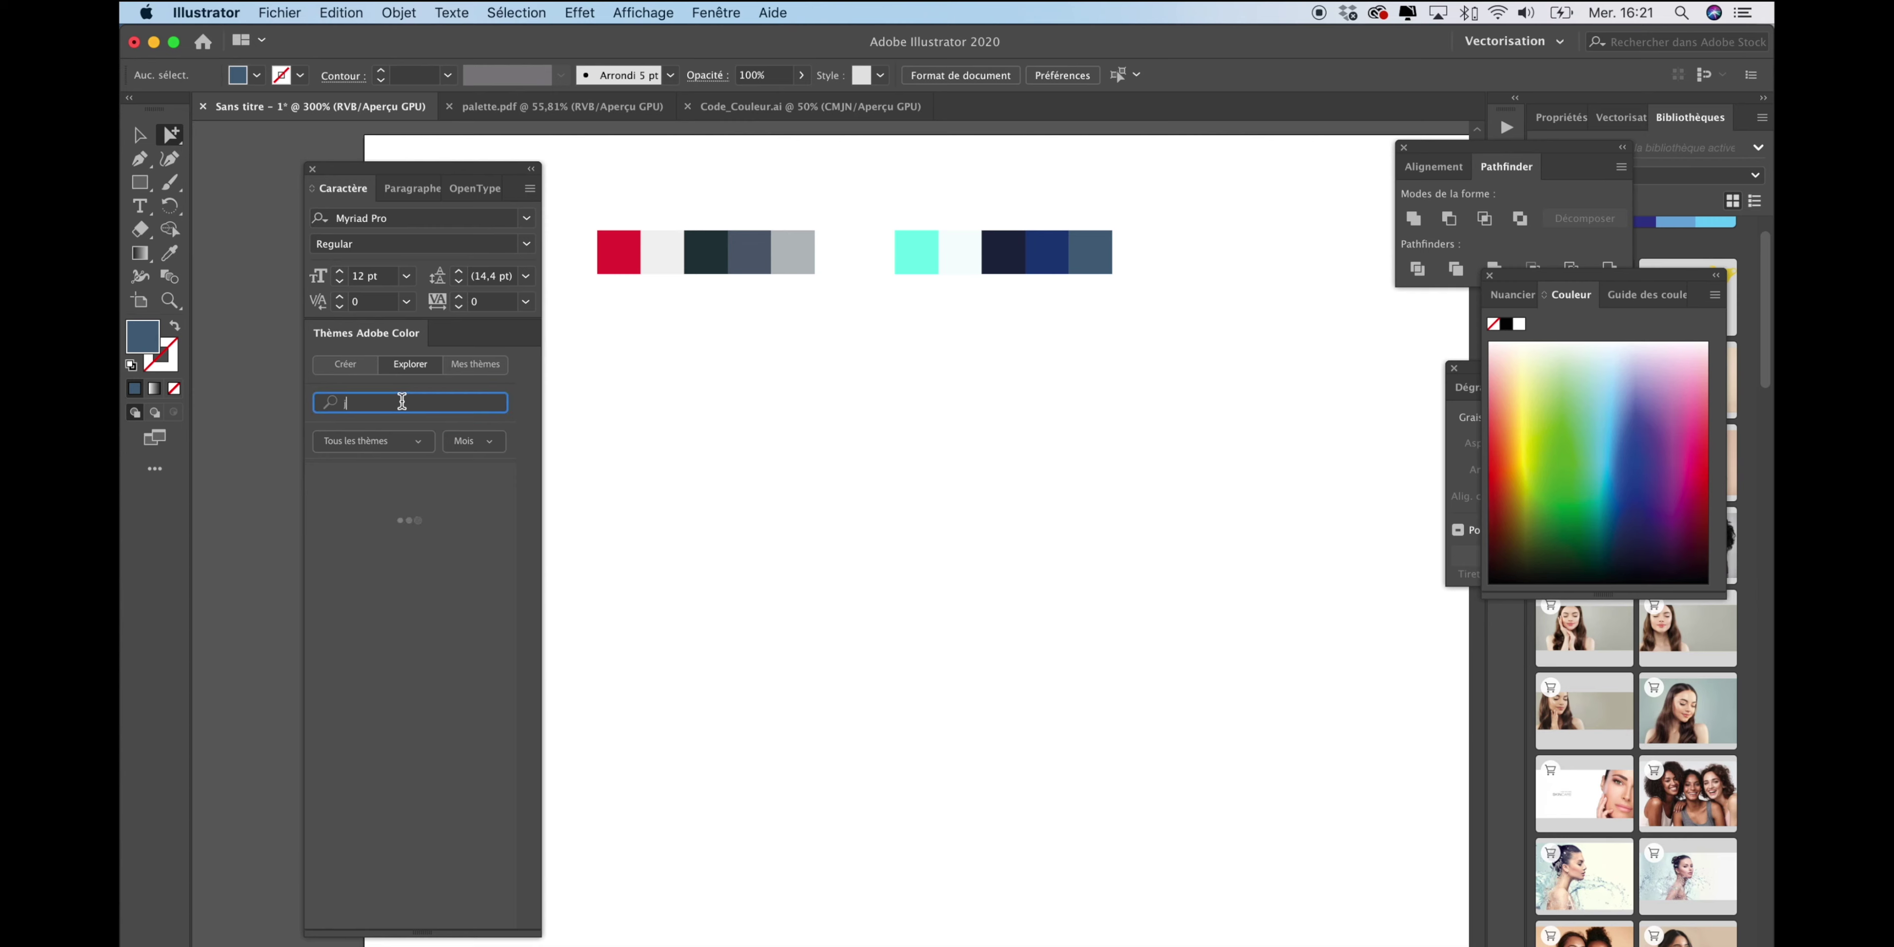
pyautogui.write('justice')
pyautogui.press('Return')
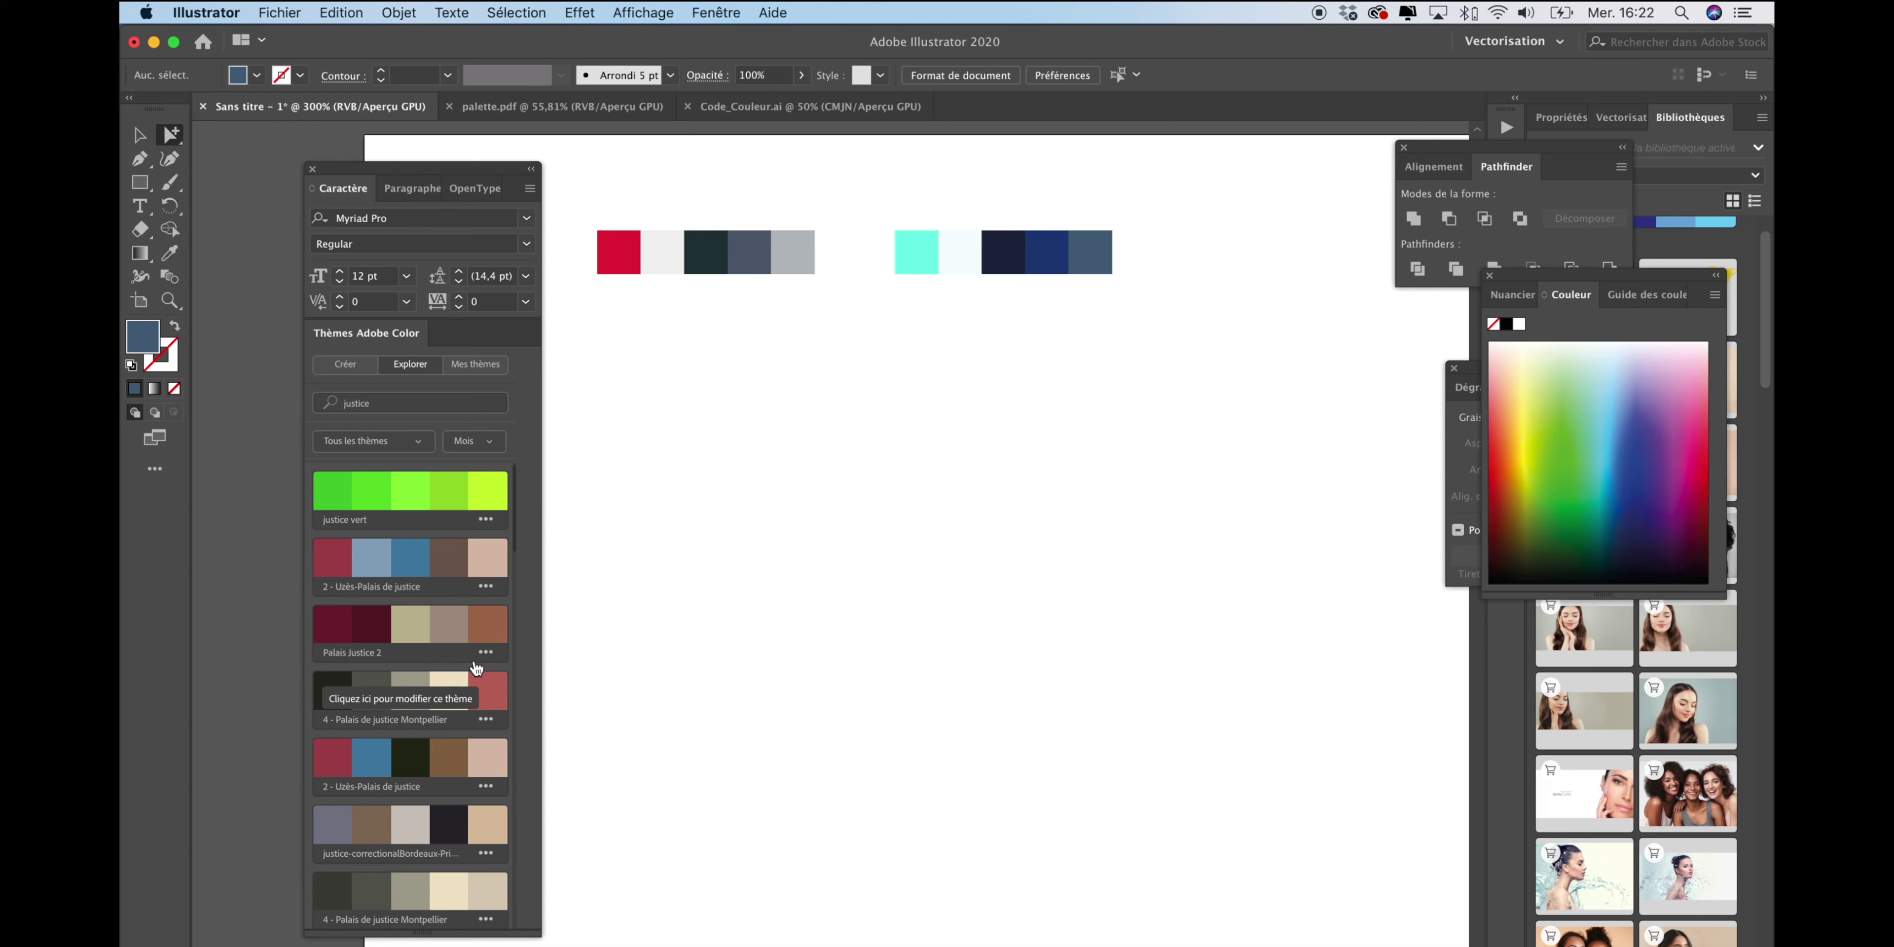
# Browse the justice results, then search for 'cookie' and then 'pizza'.
pyautogui.scroll(-1, 451, 621)
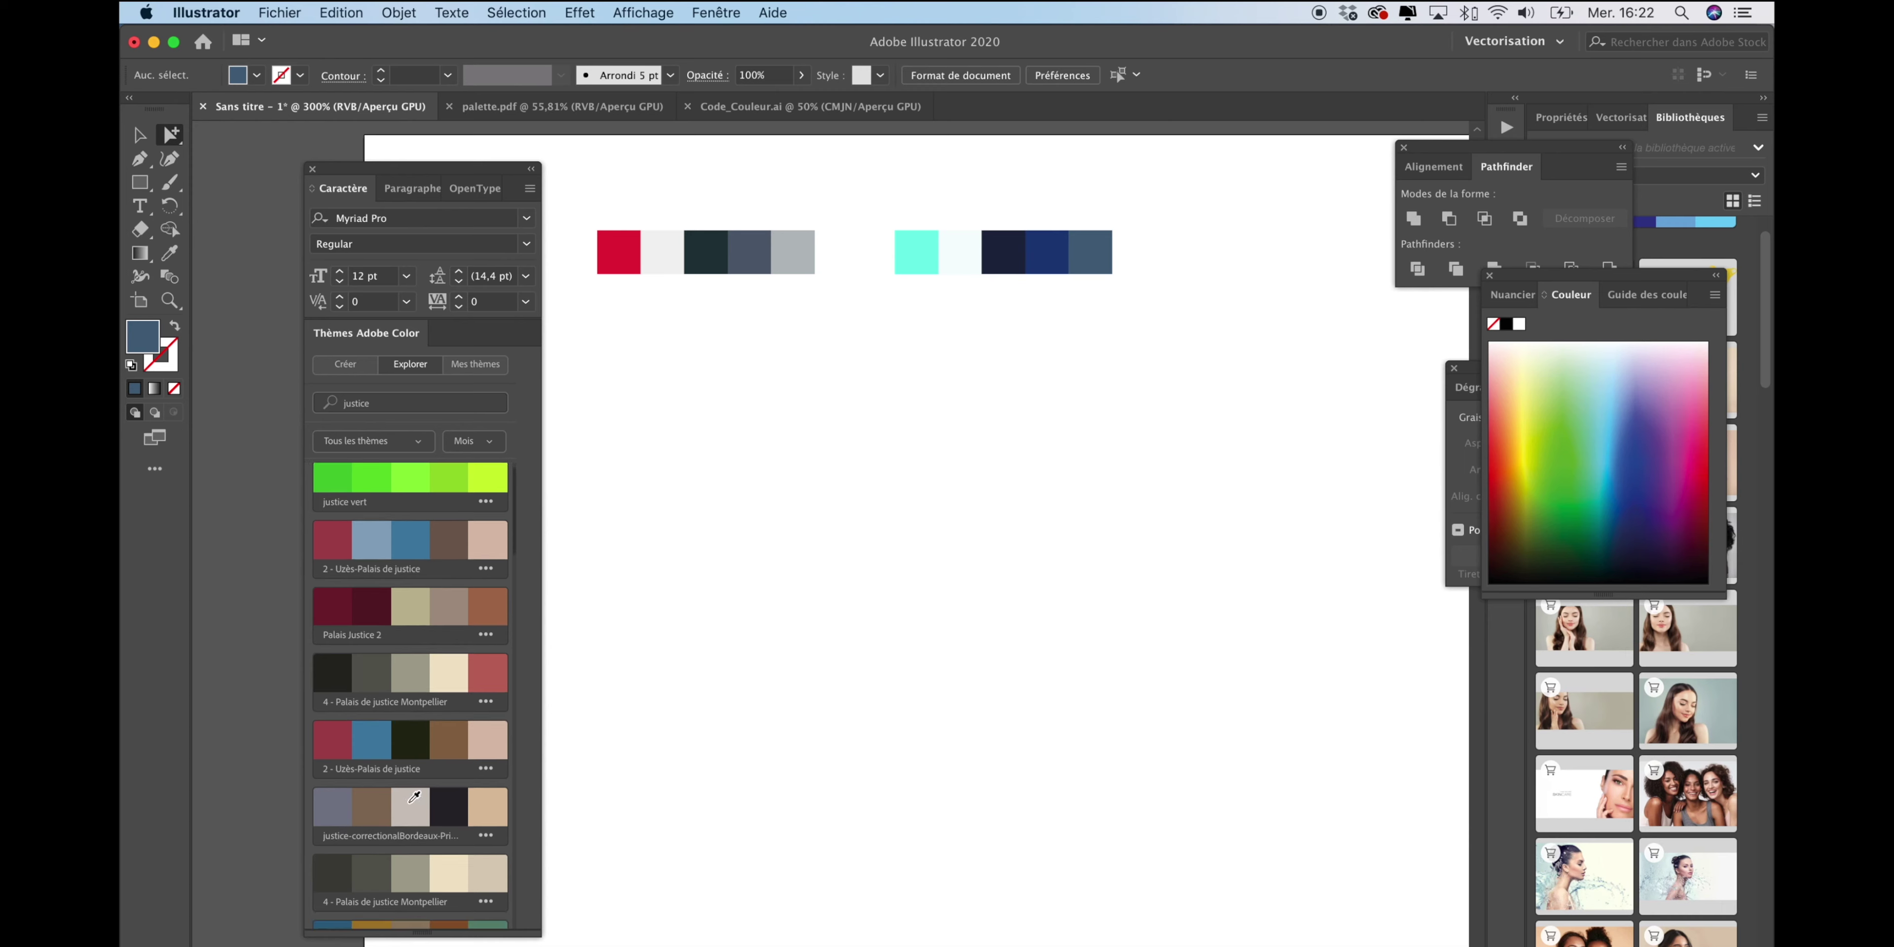
pyautogui.scroll(-1, 409, 809)
pyautogui.scroll(-2, 388, 886)
pyautogui.scroll(-1, 388, 886)
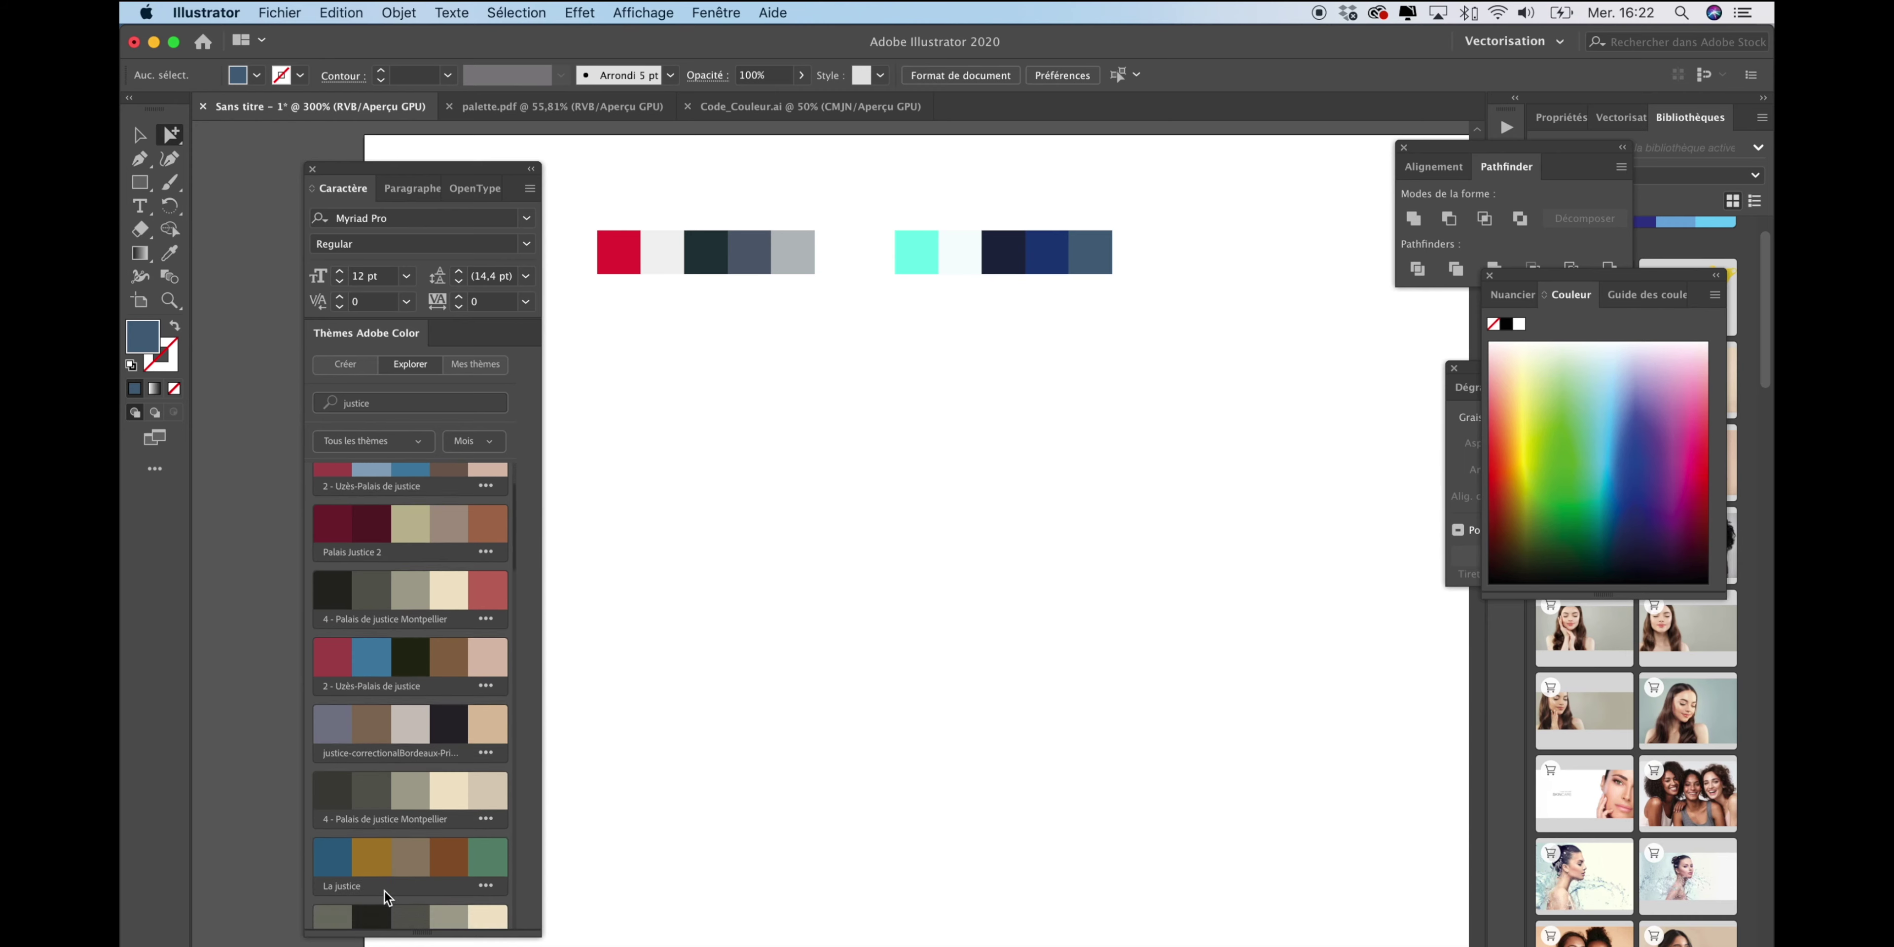
pyautogui.scroll(4, 422, 529)
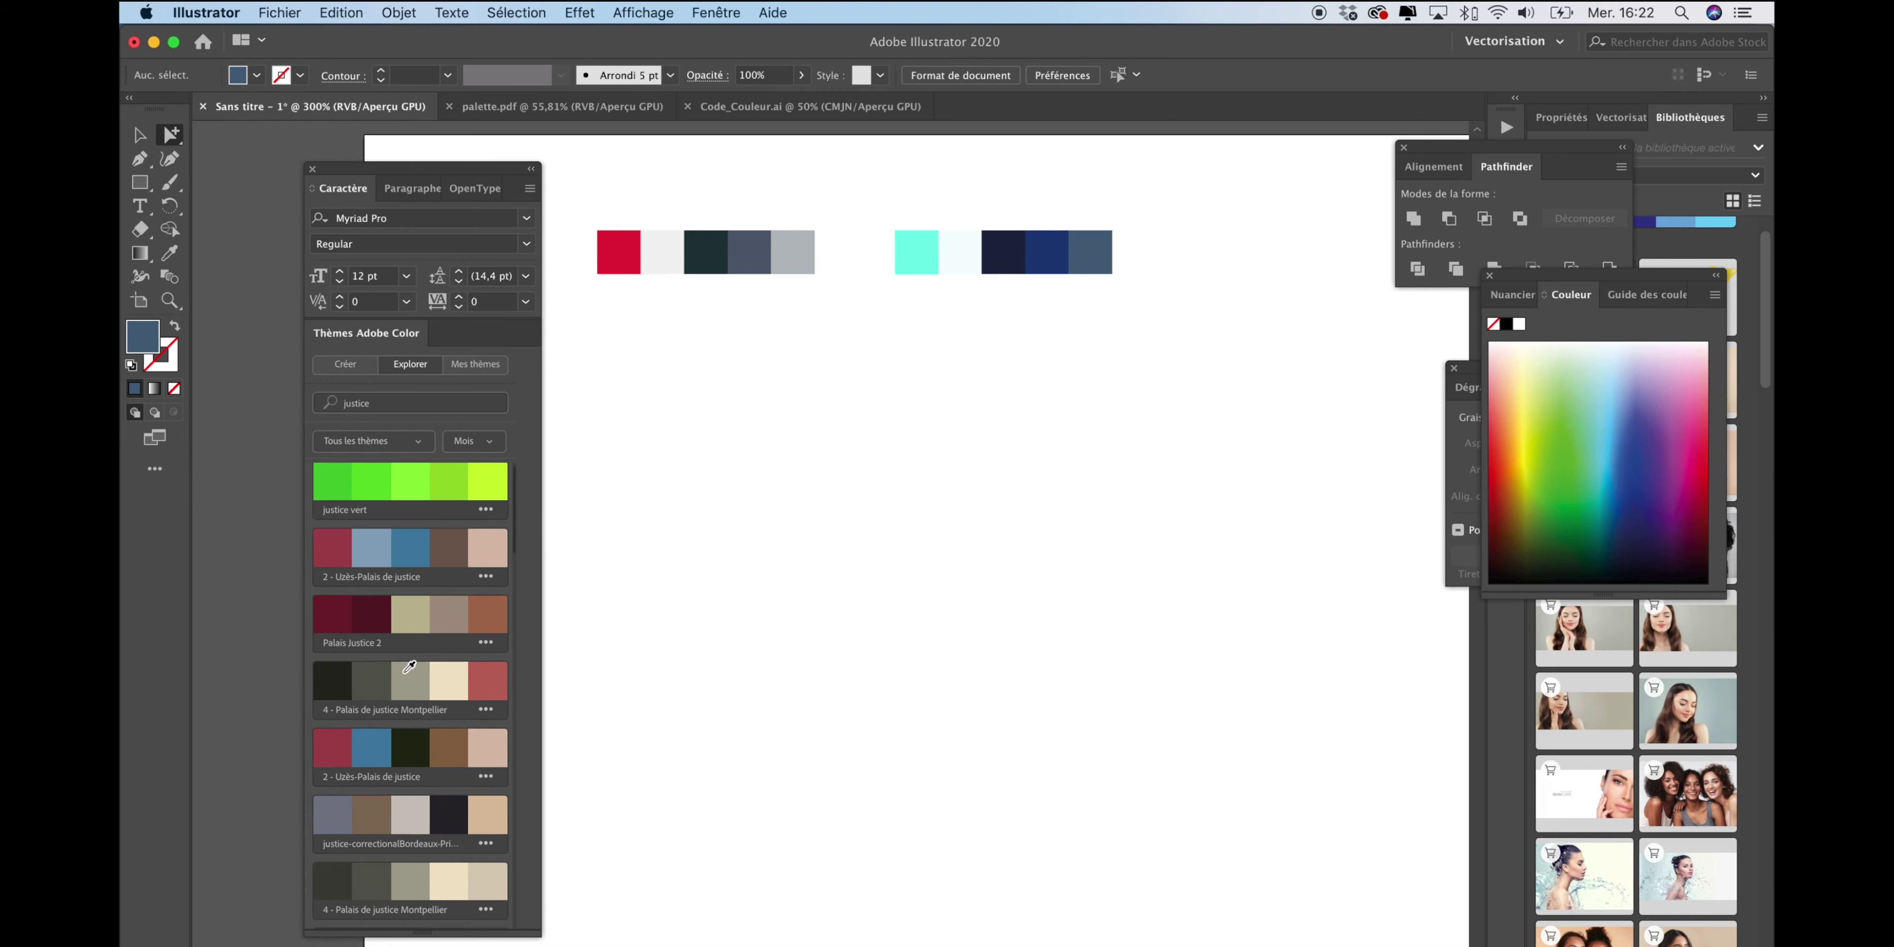
pyautogui.doubleClick(389, 403)
pyautogui.write('cookie')
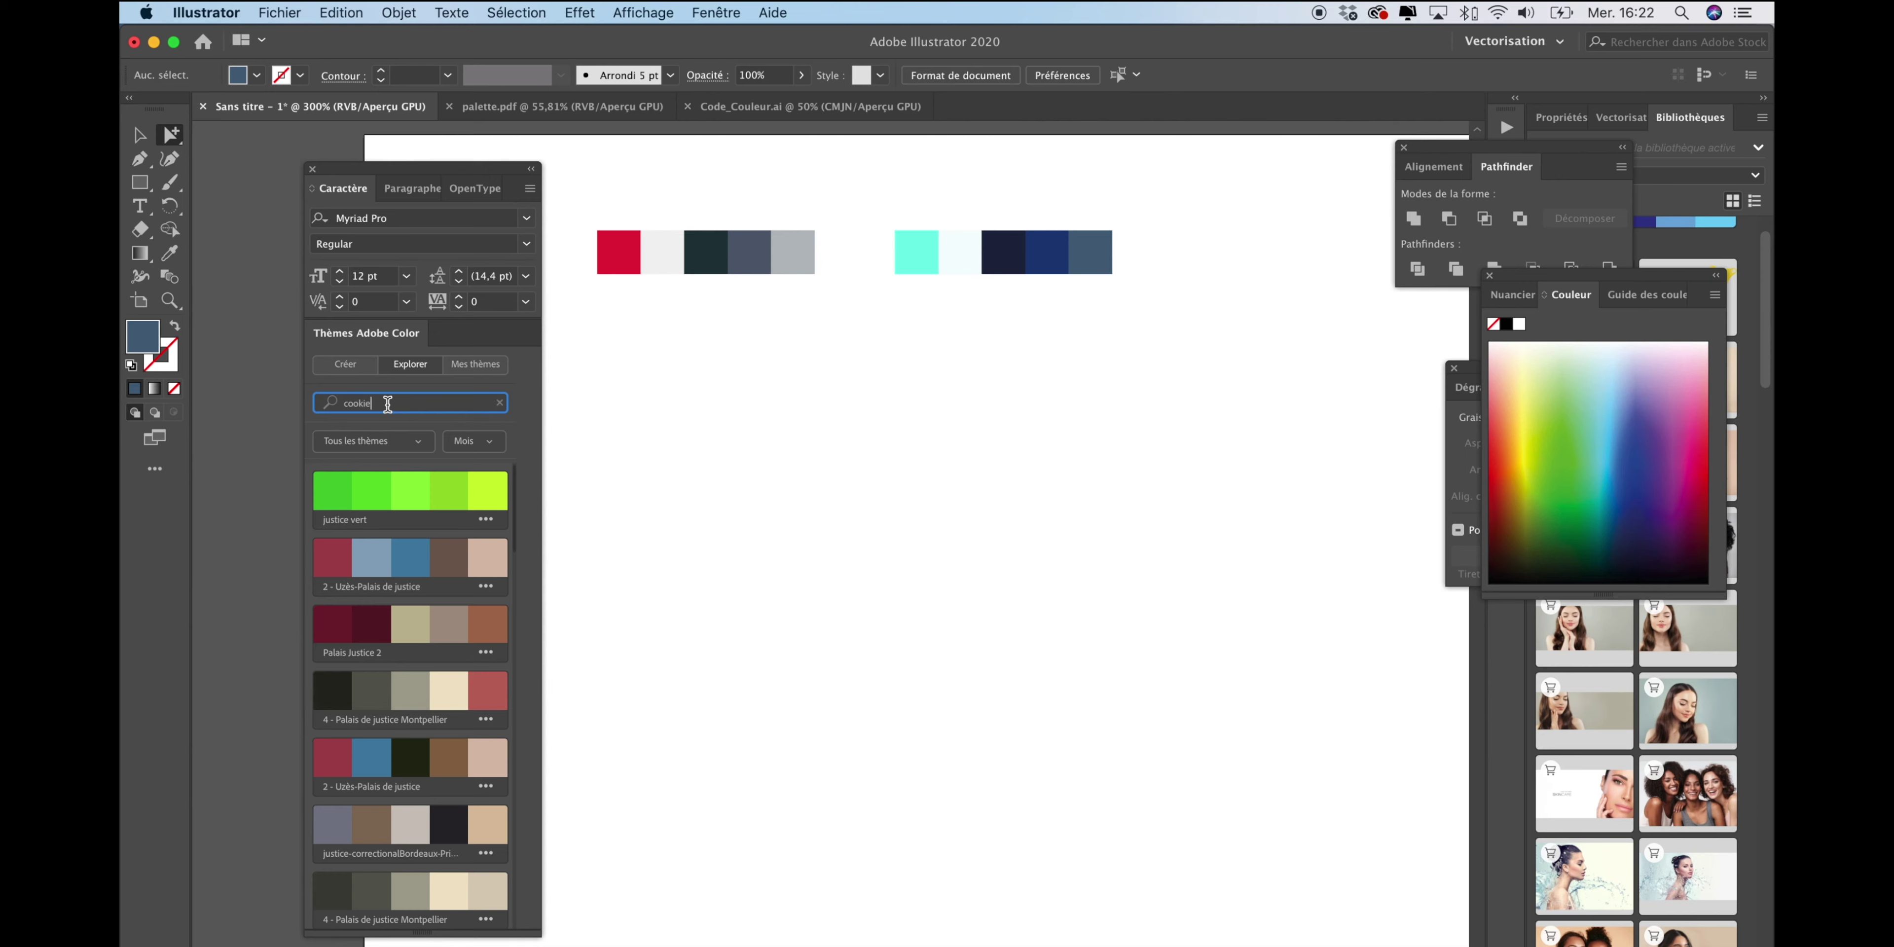
pyautogui.write('pizza')
pyautogui.press('Return')
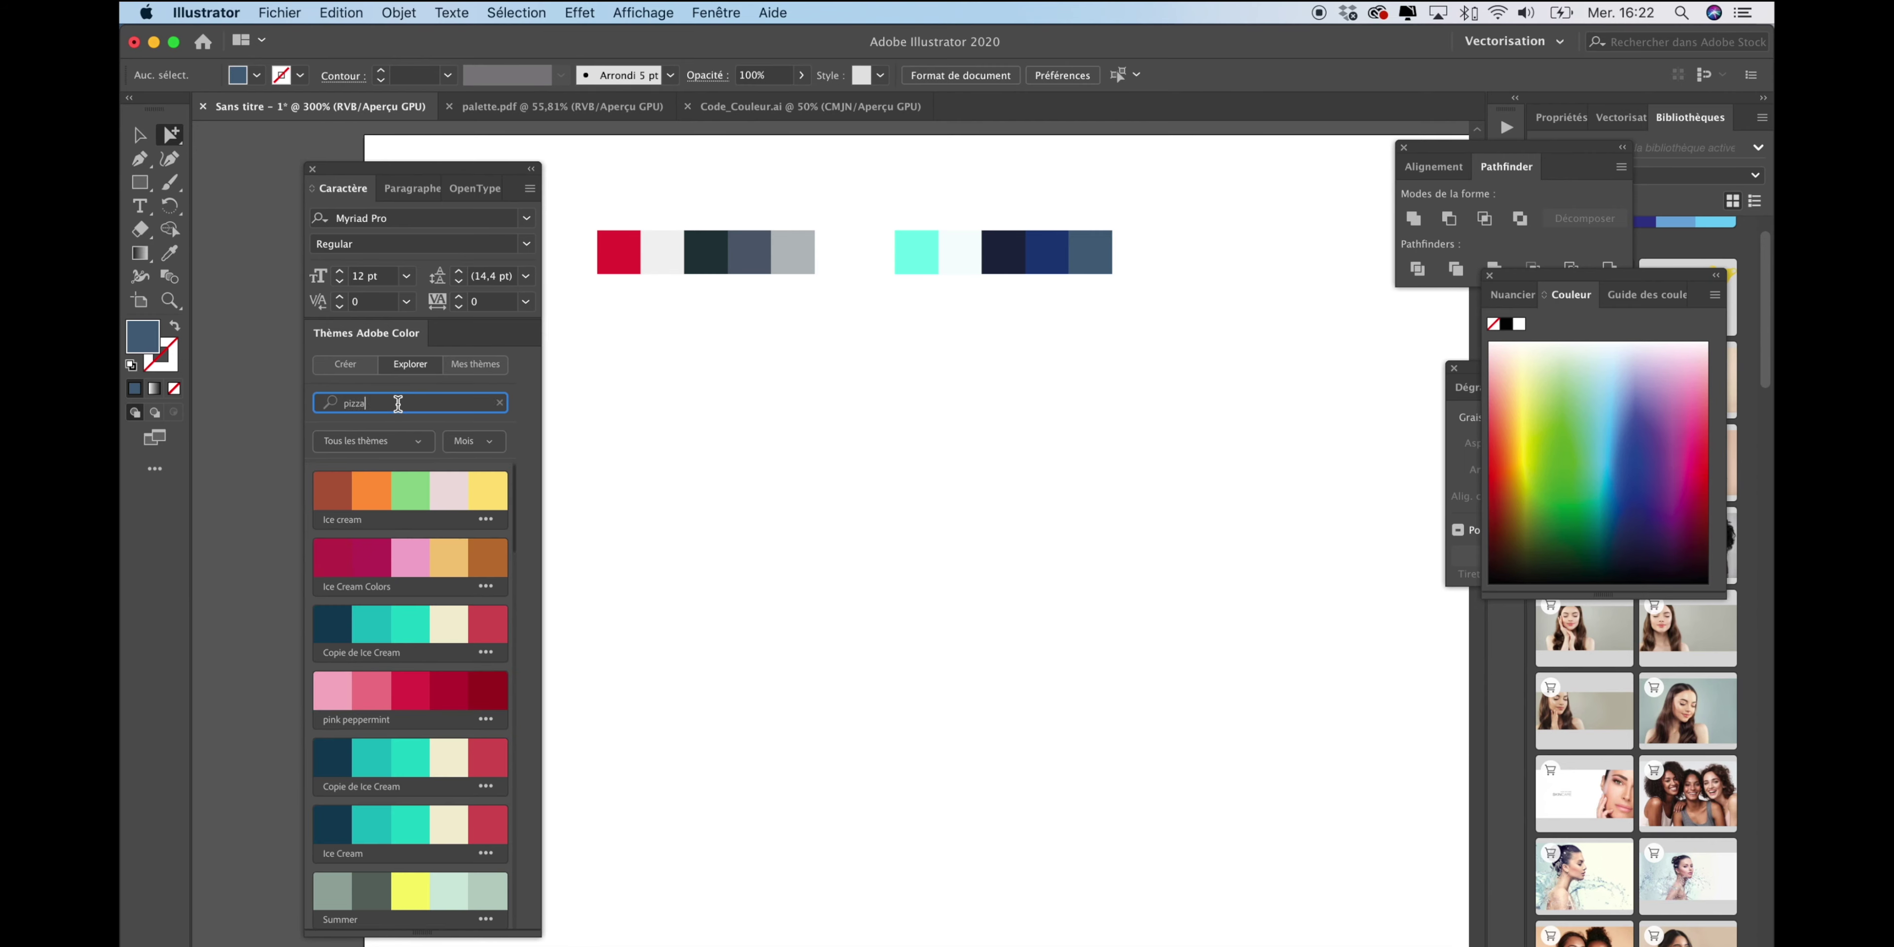
pyautogui.press('Return')
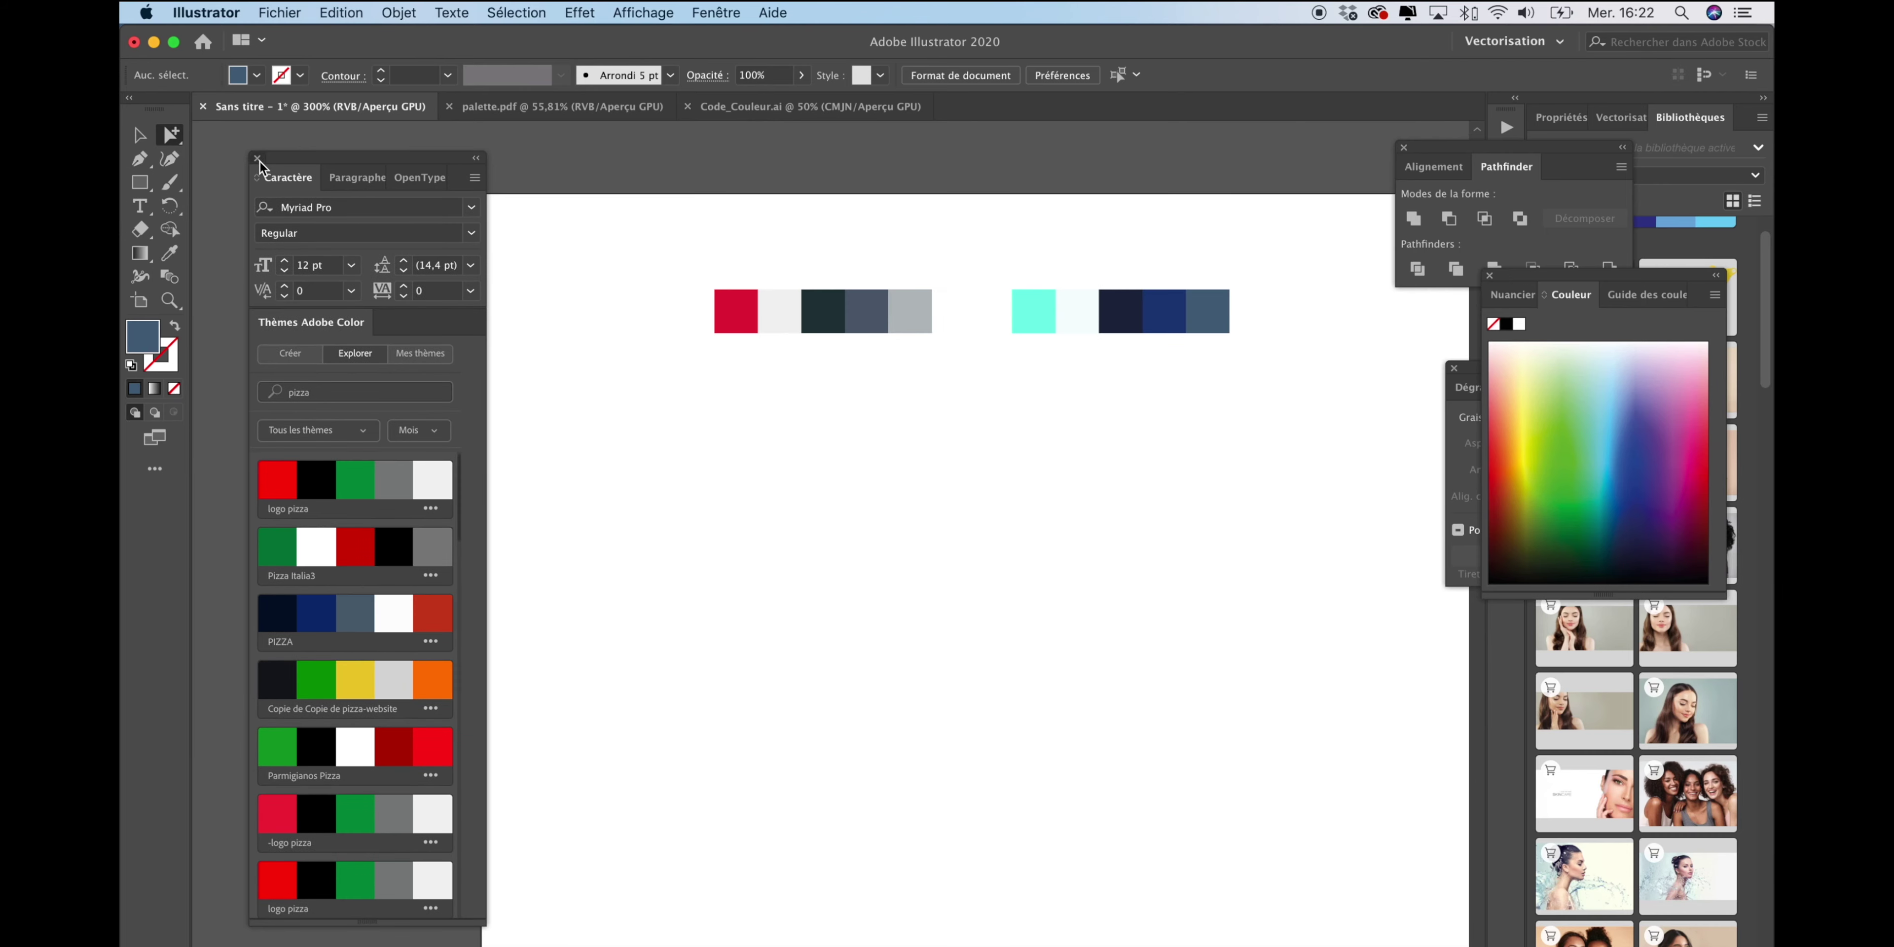
# Close the Adobe Color themes panel and shift the two palette rows sideways.
pyautogui.click(257, 158)
pyautogui.moveTo(529, 283)
pyautogui.mouseDown()
pyautogui.moveTo(1073, 346)
pyautogui.moveTo(1101, 365)
pyautogui.mouseUp()
pyautogui.click(1035, 495)
pyautogui.scroll(1, 1036, 494)
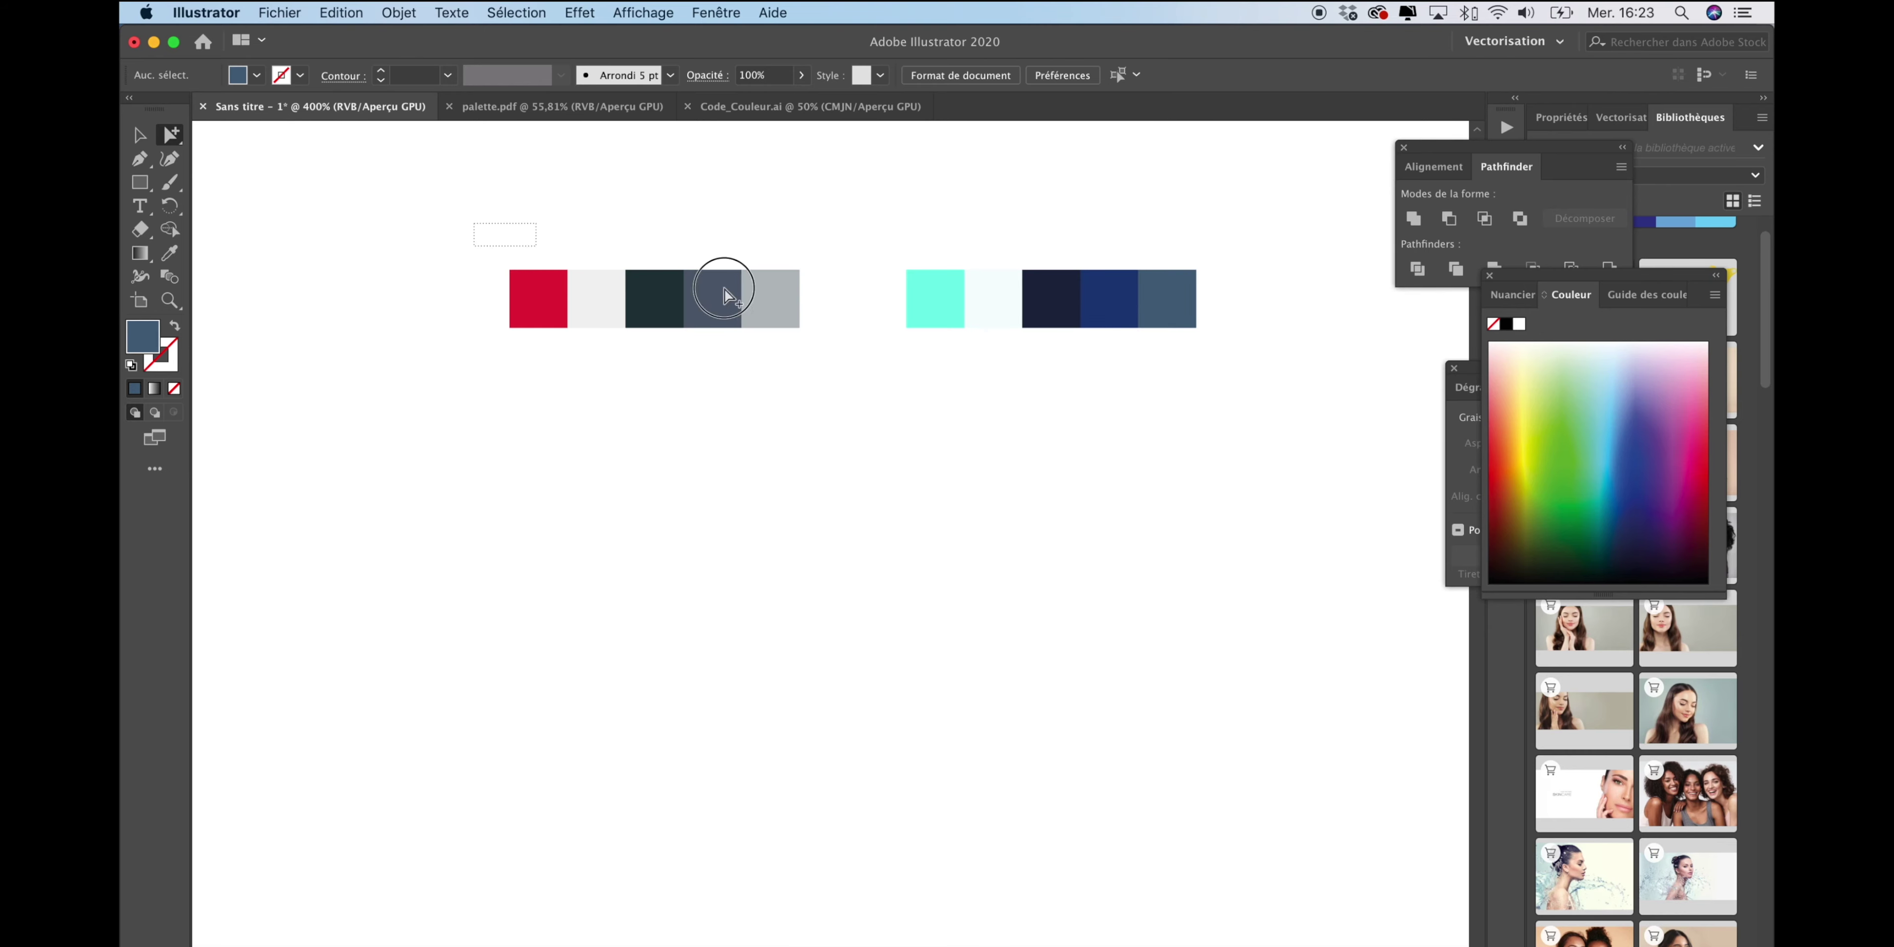
pyautogui.moveTo(724, 294); pyautogui.dragTo(824, 321)
pyautogui.hscroll(2, 959, 432)
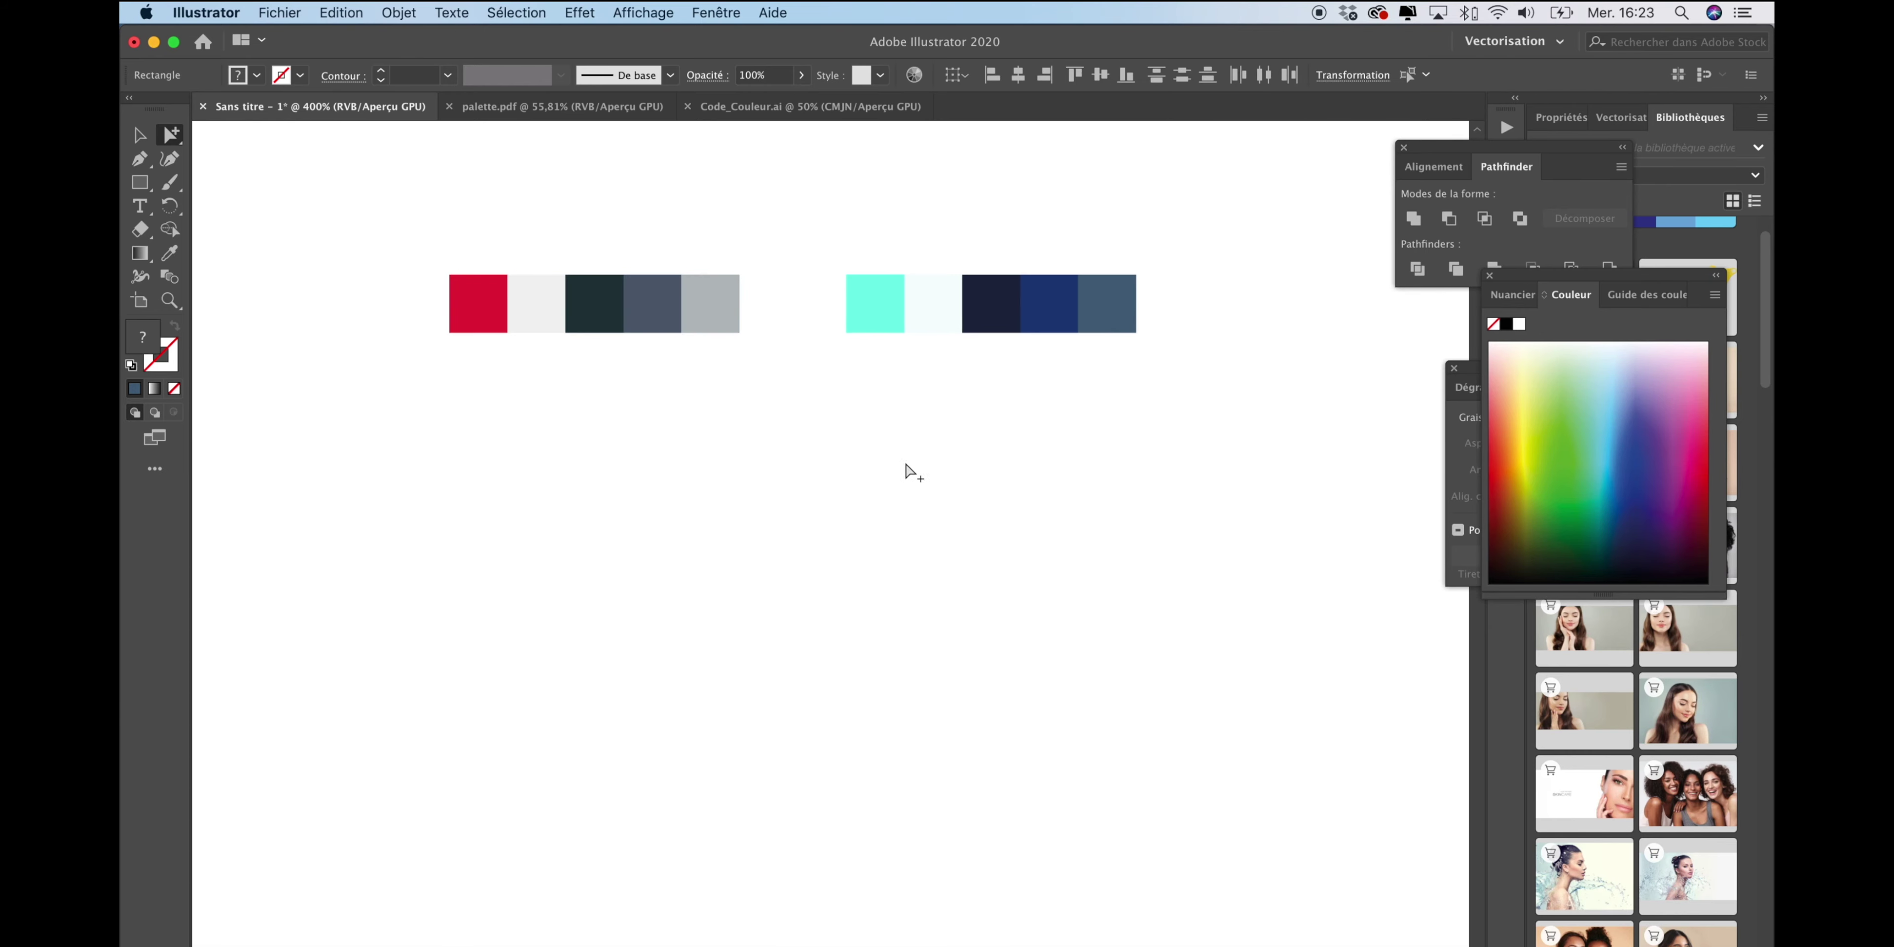
pyautogui.moveTo(816, 220); pyautogui.dragTo(1255, 410)
pyautogui.moveTo(1091, 321); pyautogui.dragTo(1078, 495)
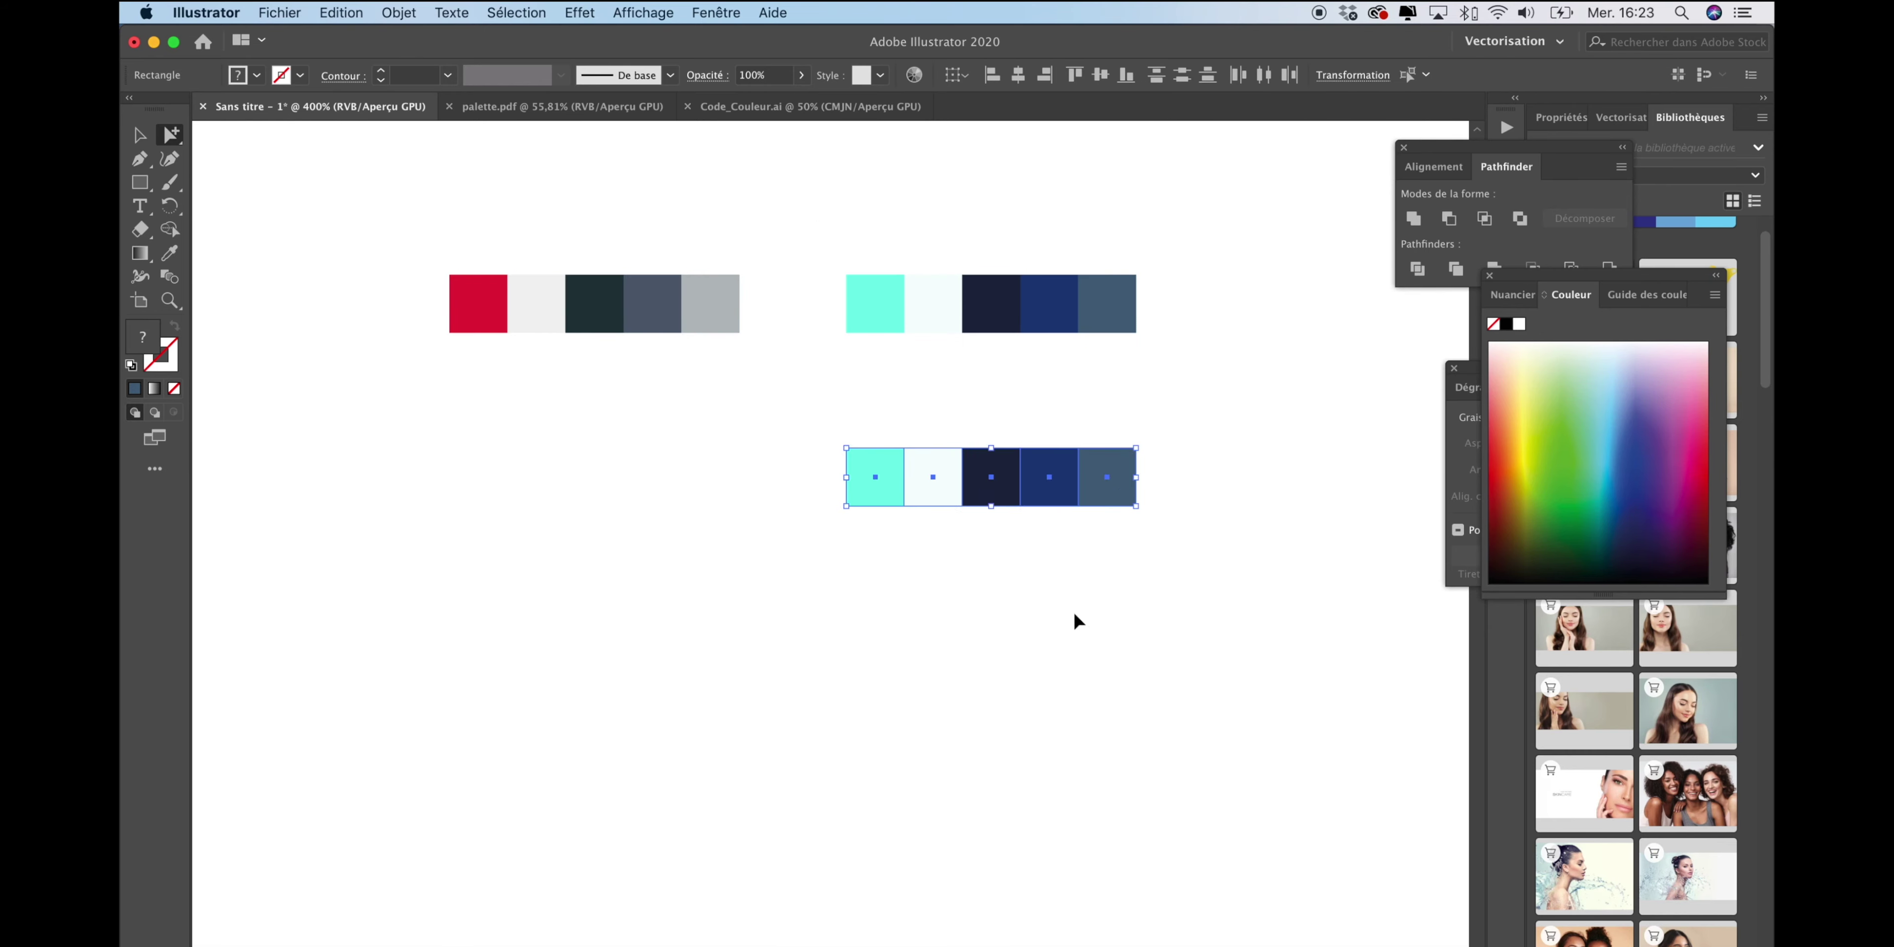
pyautogui.press('super+z')
# Recolour the second palette's turquoise square to a softer turquoise.
pyautogui.click(875, 303)
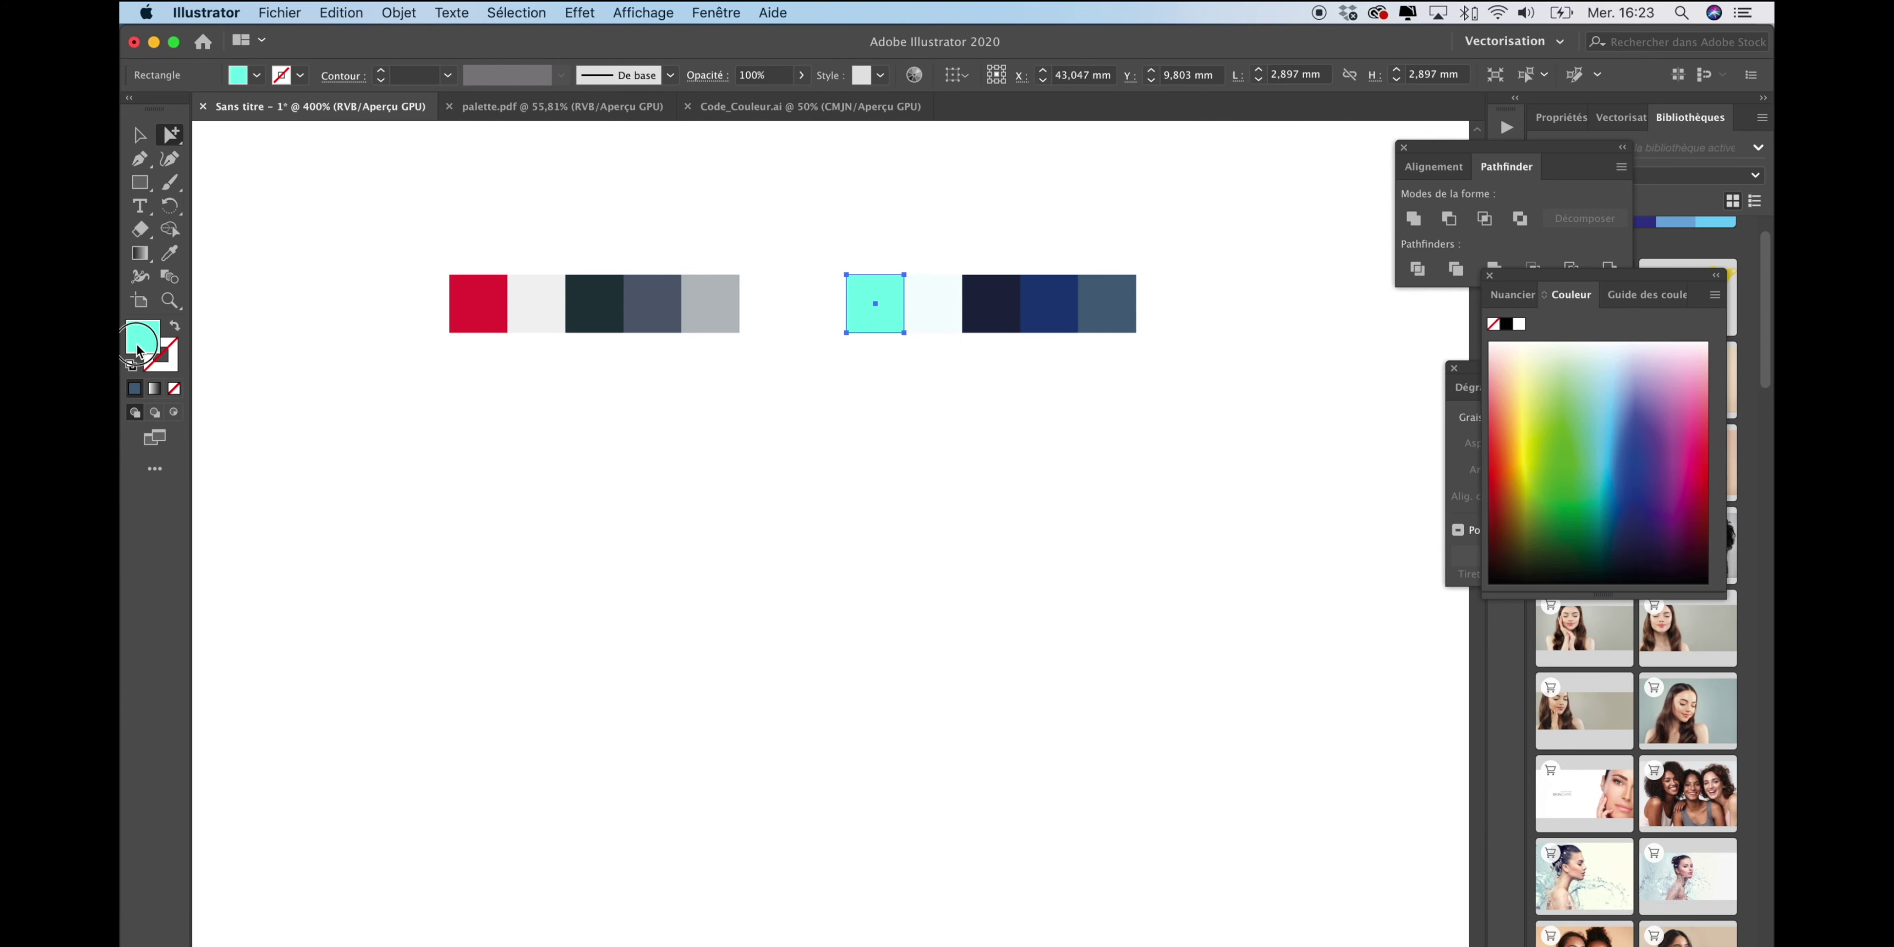
pyautogui.doubleClick(140, 342)
pyautogui.click(857, 657)
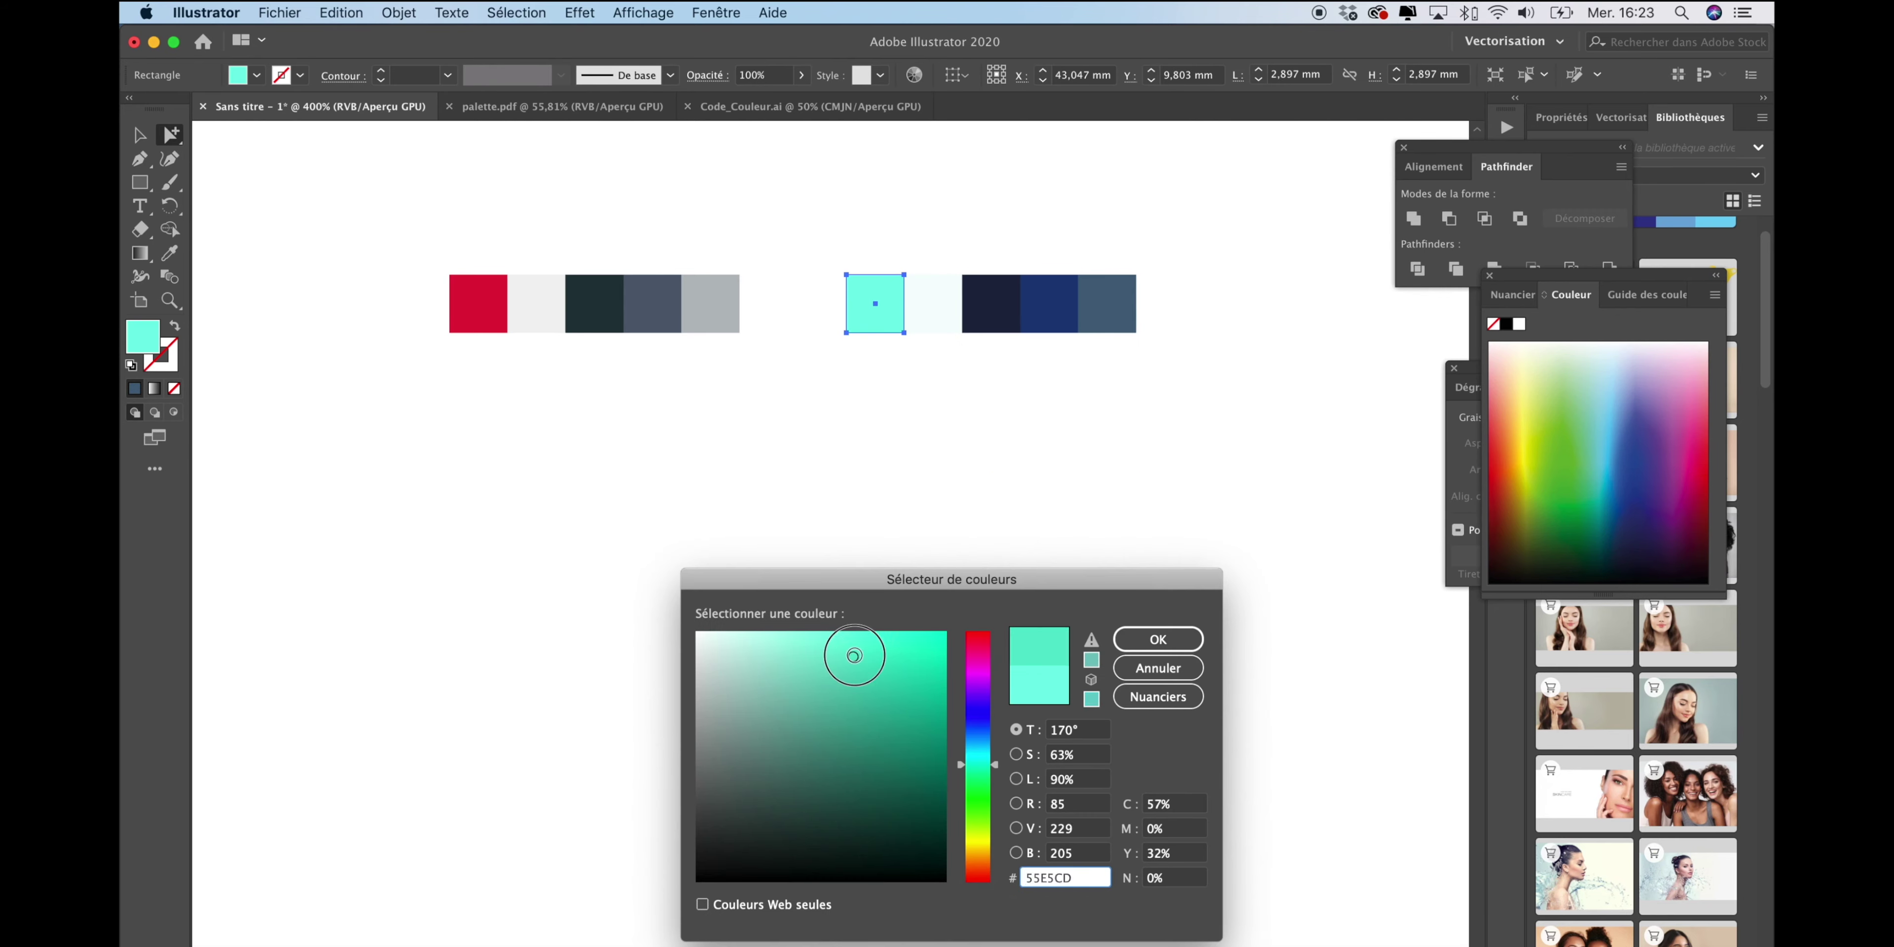
pyautogui.moveTo(857, 659)
pyautogui.mouseDown()
pyautogui.moveTo(985, 622)
pyautogui.moveTo(855, 653)
pyautogui.mouseUp()
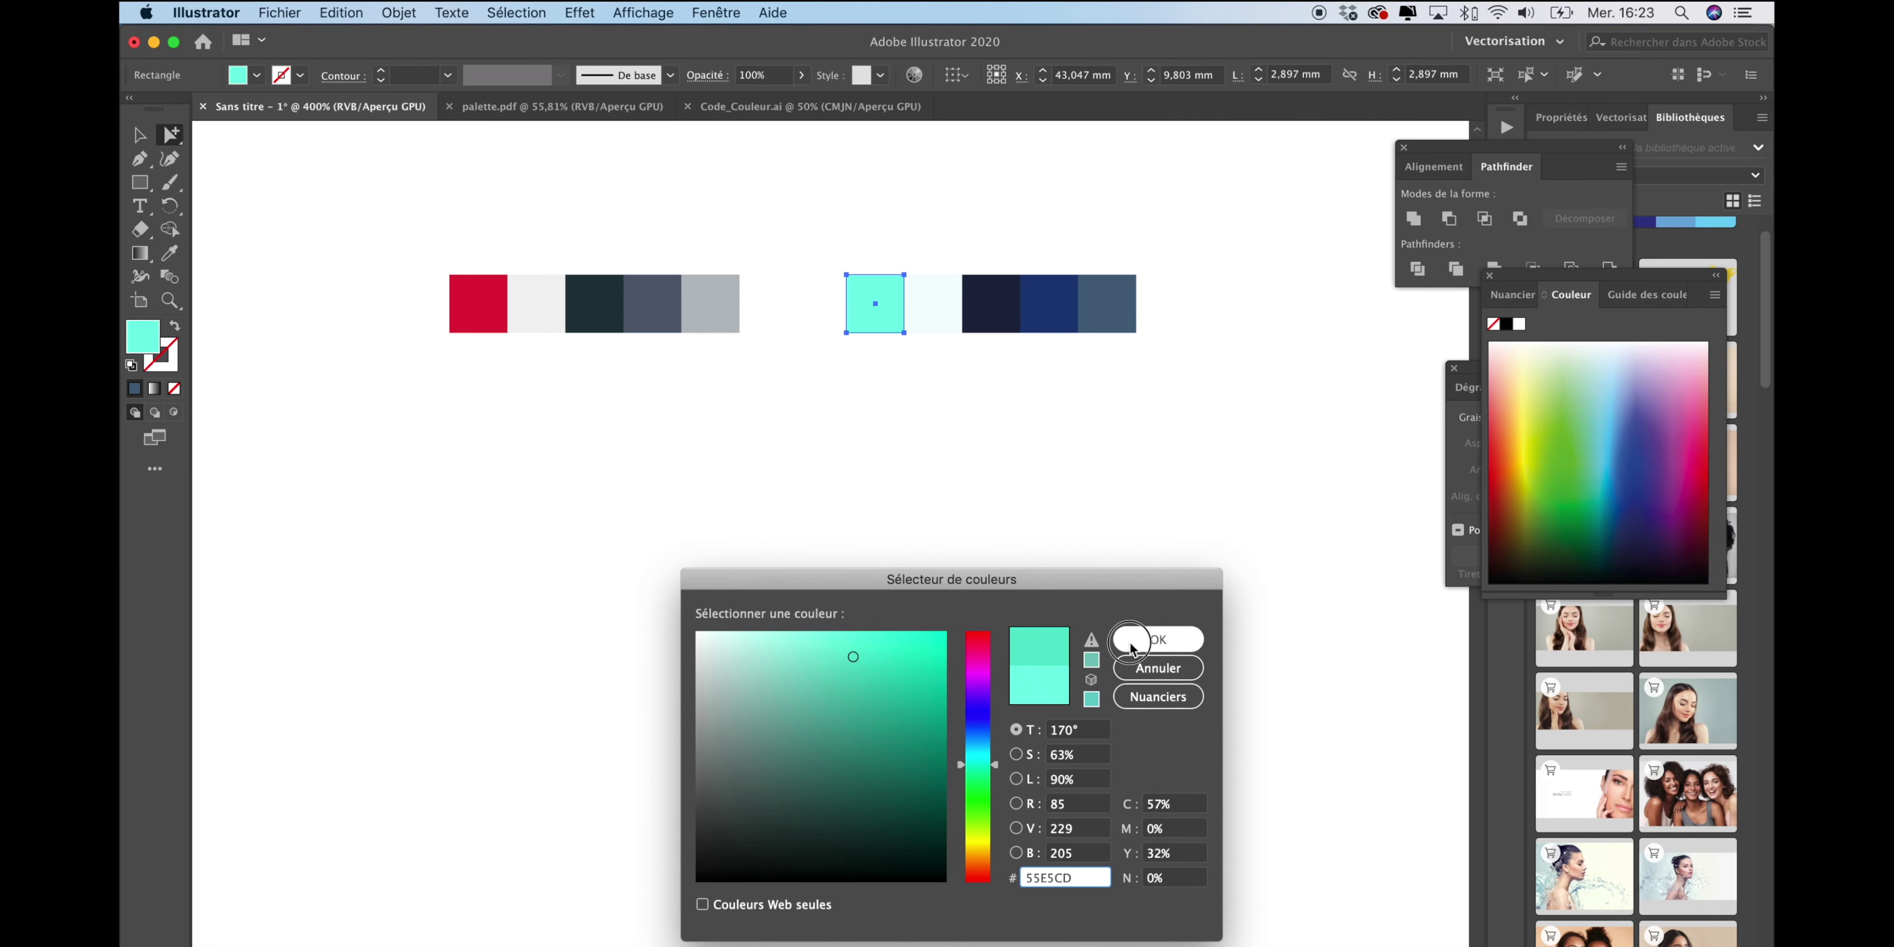
pyautogui.click(1144, 638)
pyautogui.click(170, 135)
pyautogui.click(390, 220)
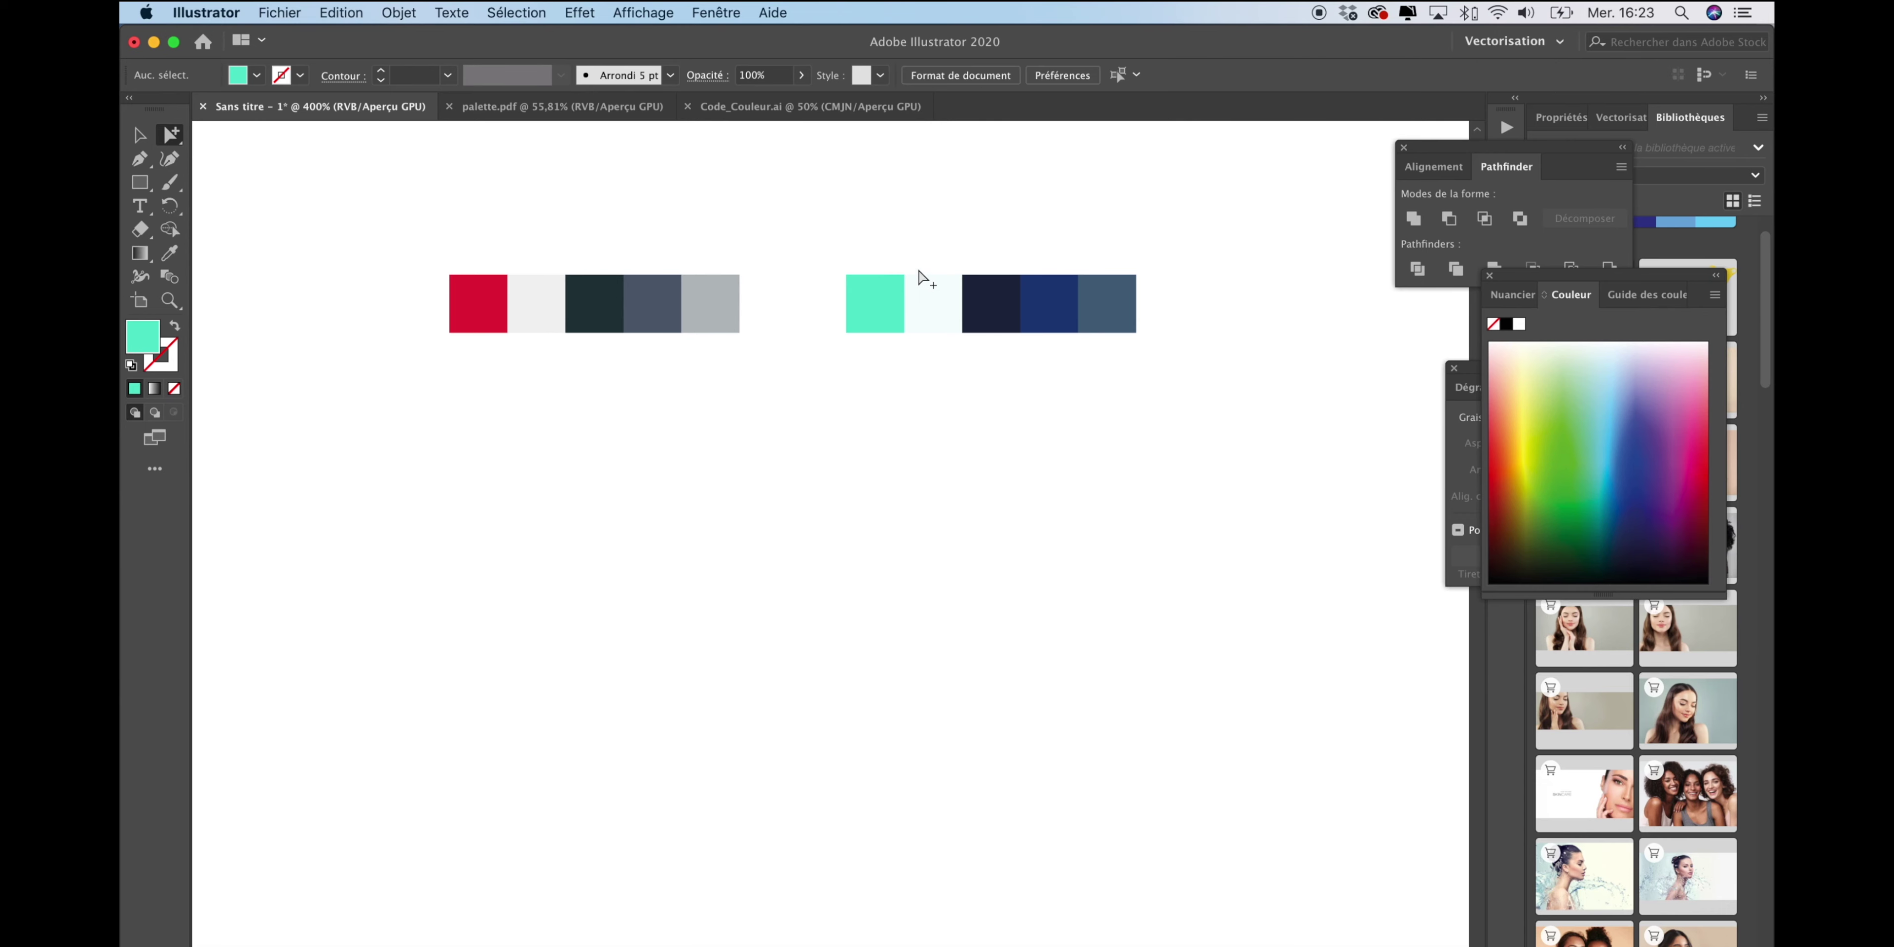
# Recolour the second palette's dark navy square to a dark teal.
pyautogui.scroll(2, 1029, 419)
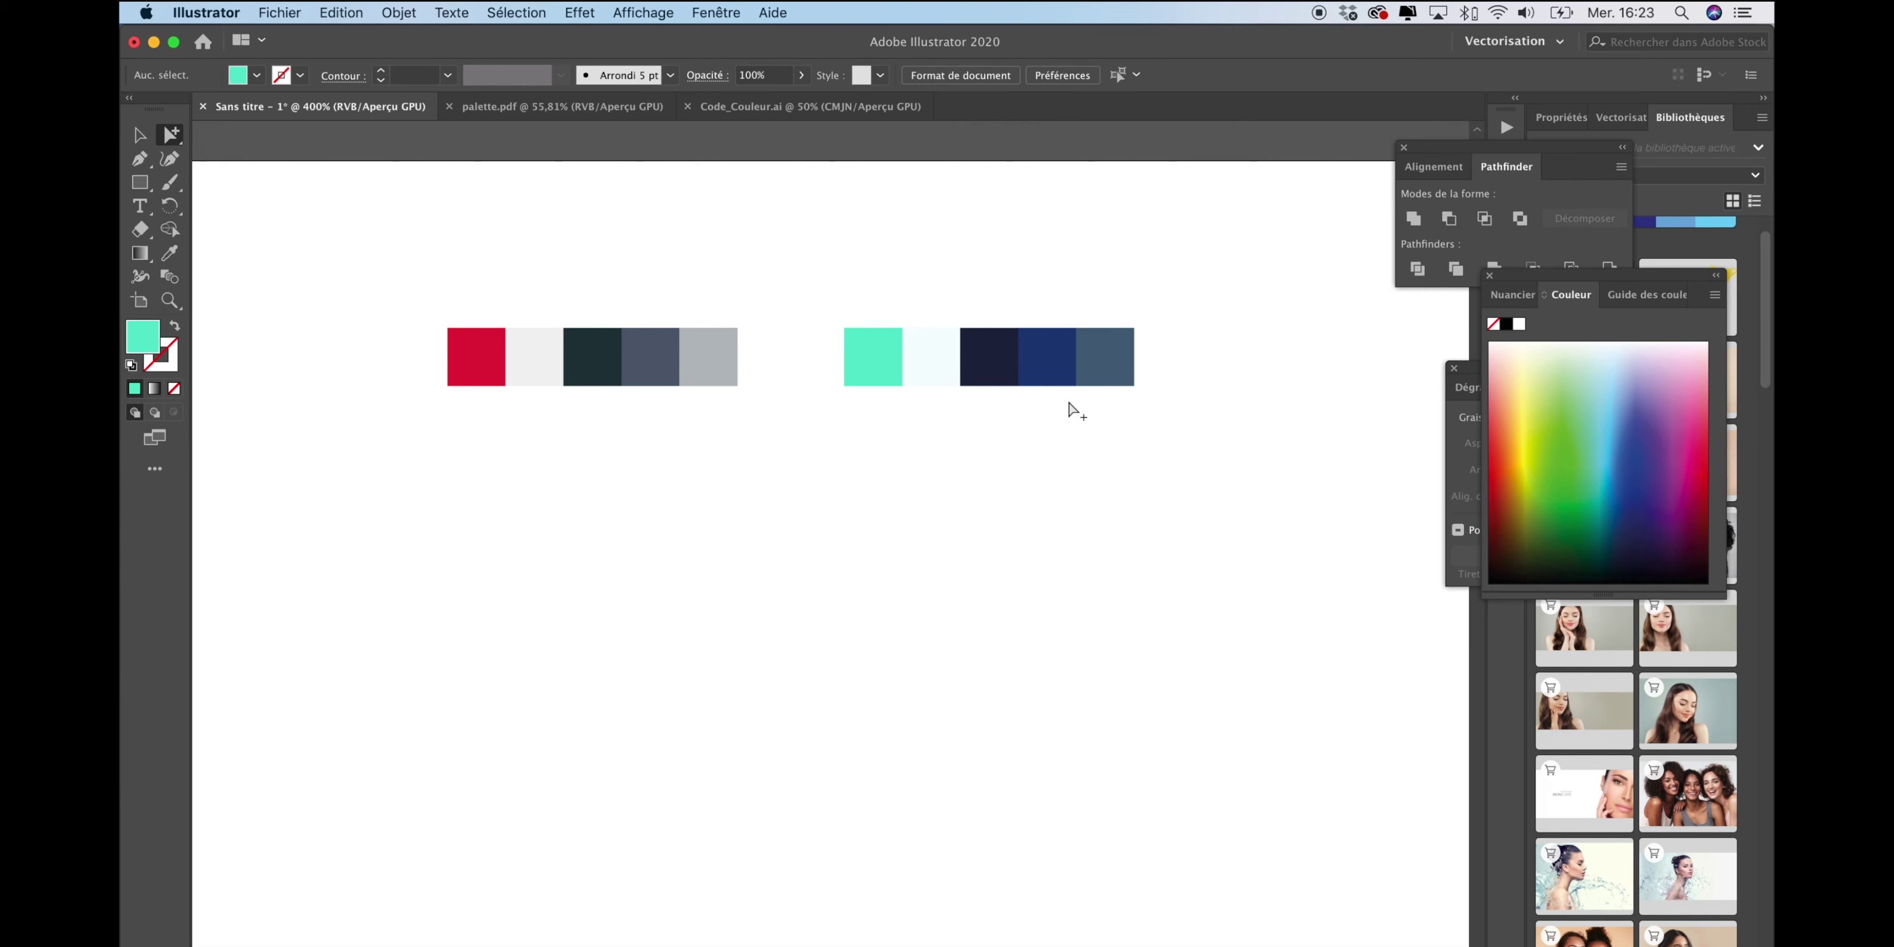
pyautogui.click(1005, 372)
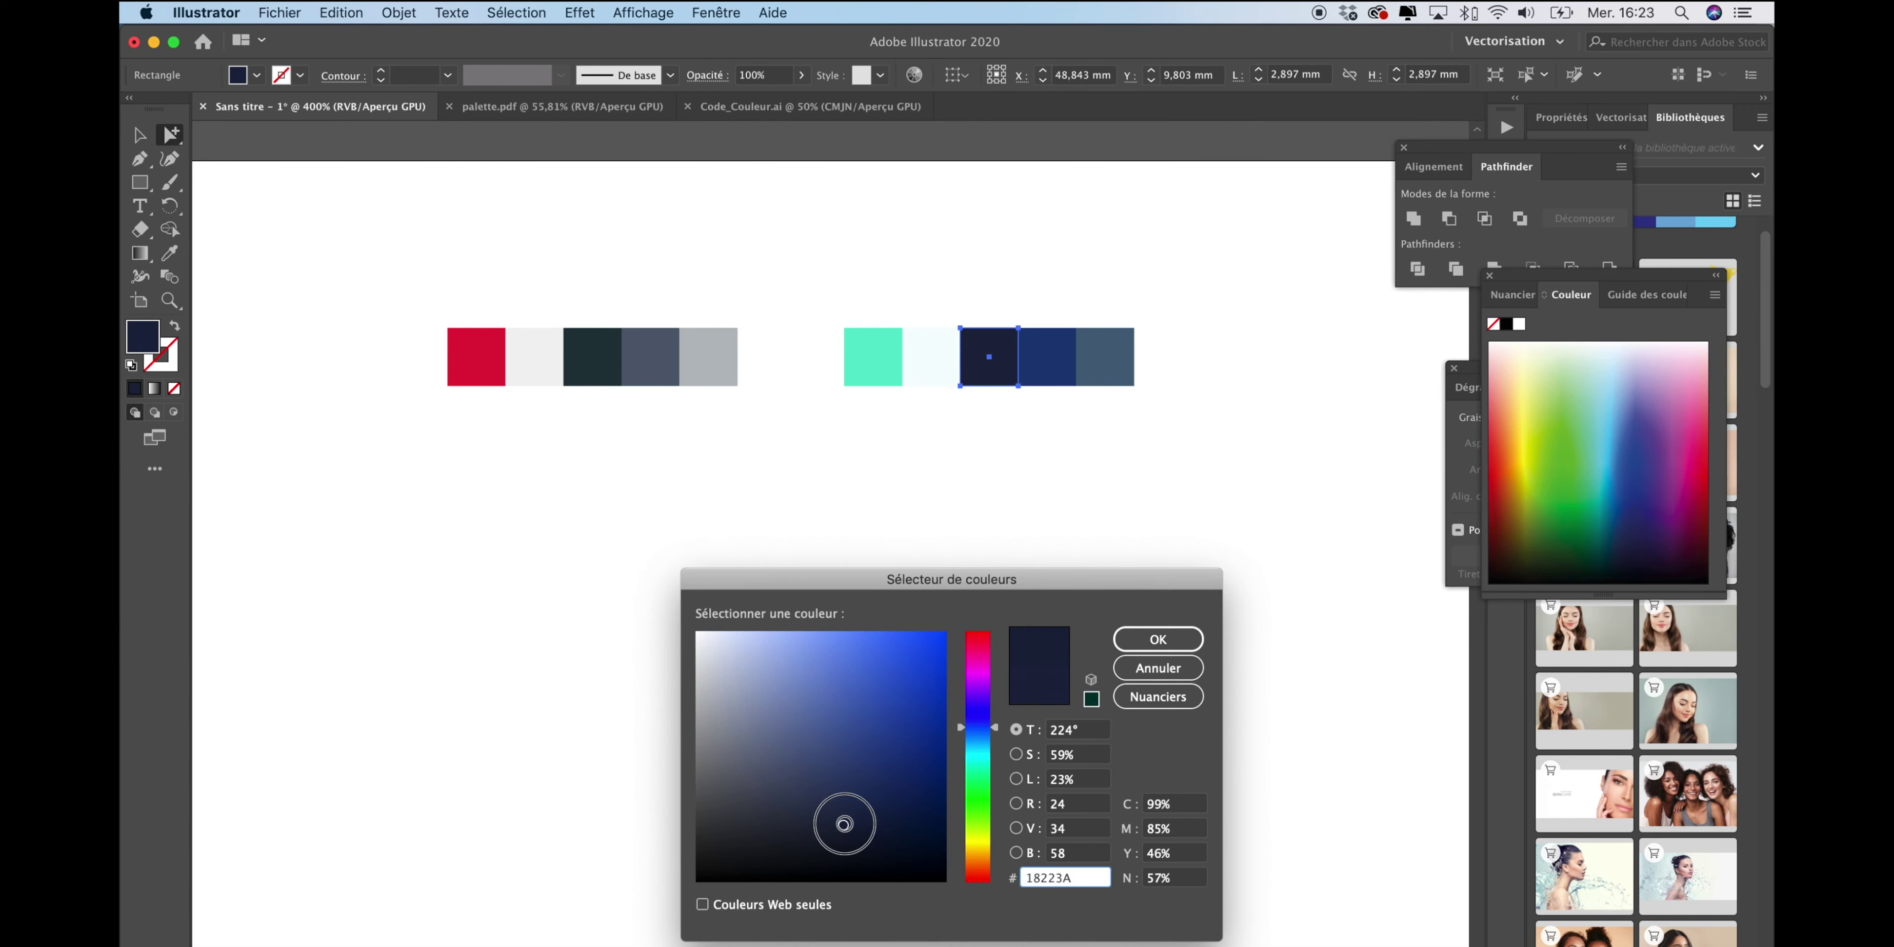
pyautogui.click(844, 827)
pyautogui.moveTo(1000, 737)
pyautogui.mouseDown()
pyautogui.moveTo(1000, 719)
pyautogui.moveTo(999, 761)
pyautogui.mouseUp()
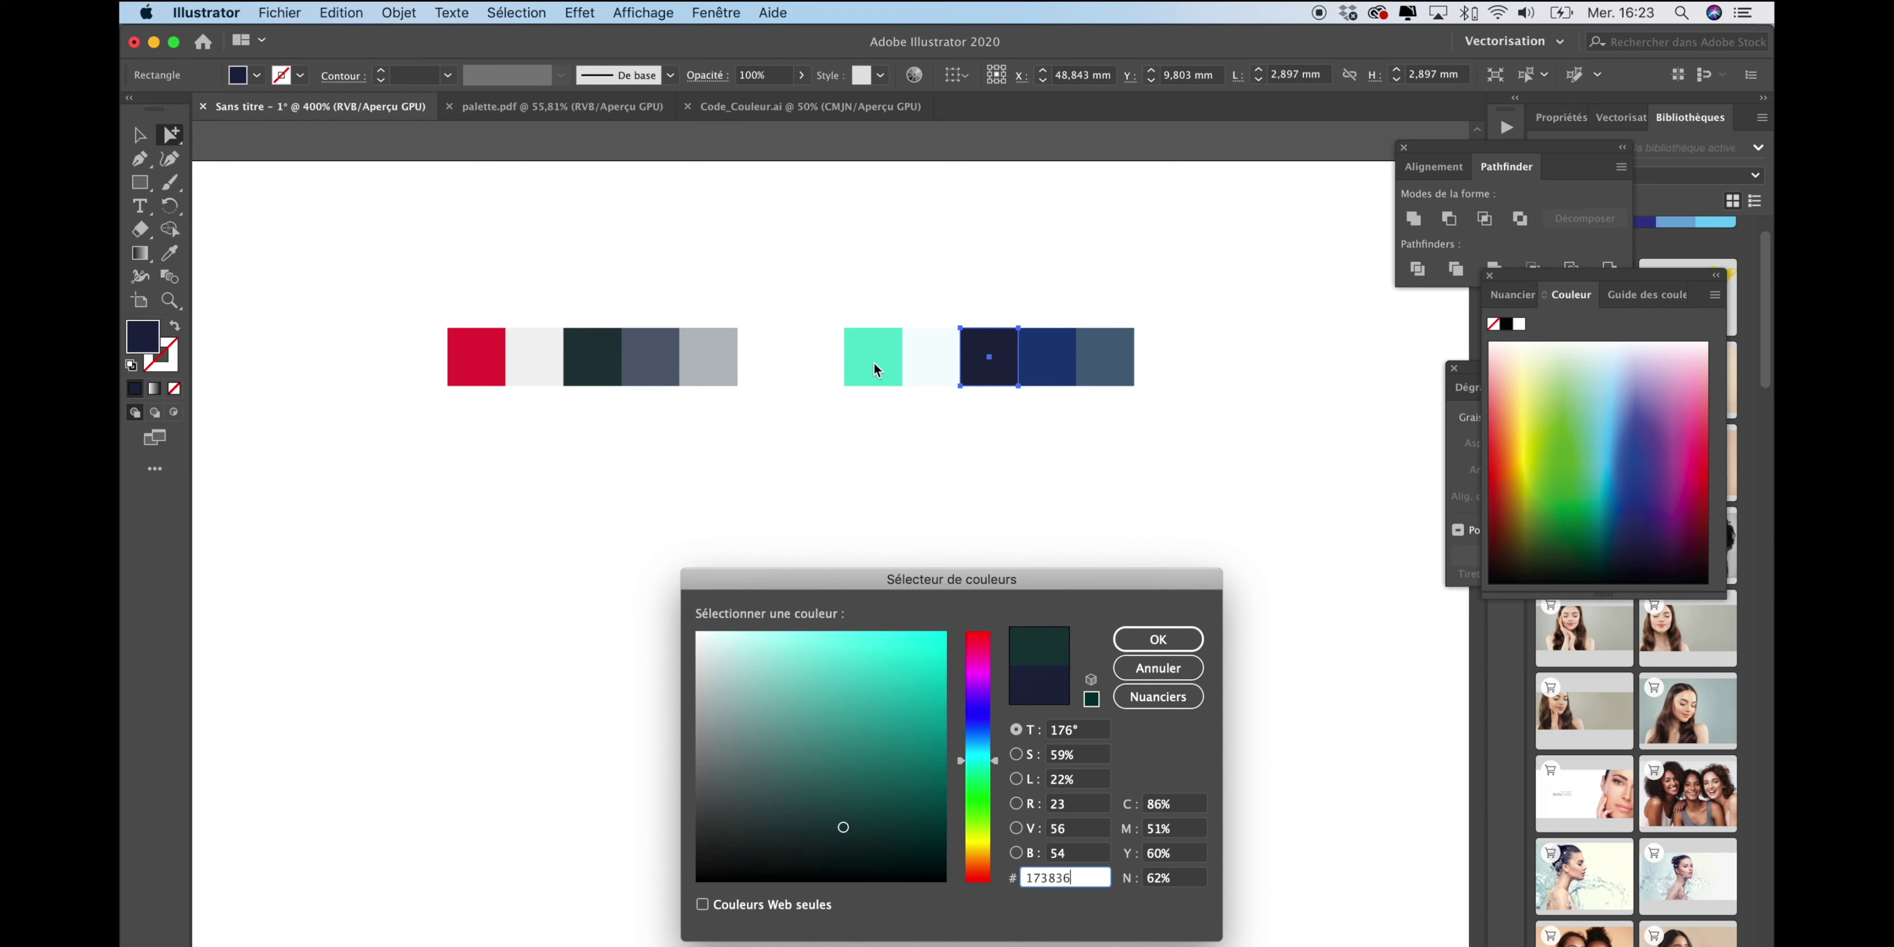
pyautogui.click(996, 747)
pyautogui.moveTo(996, 747); pyautogui.dragTo(996, 744)
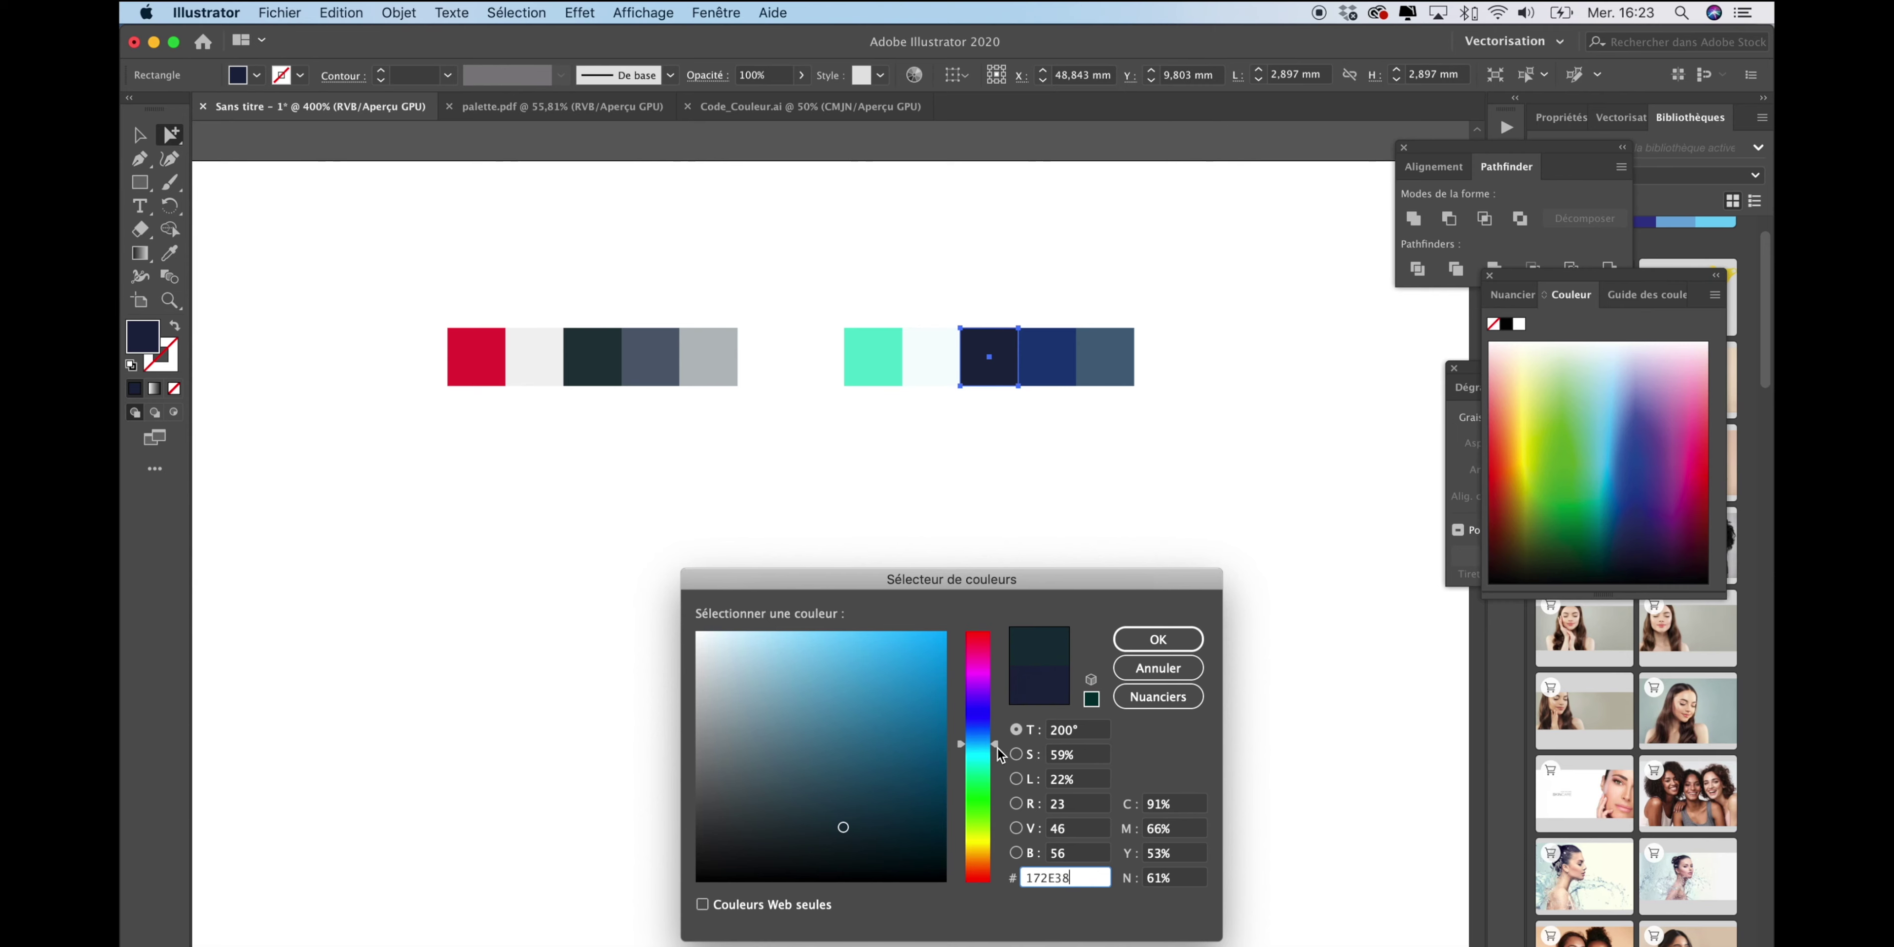
pyautogui.press('Return')
# Shift the blue square's fill toward a deep teal-blue.
pyautogui.doubleClick(138, 341)
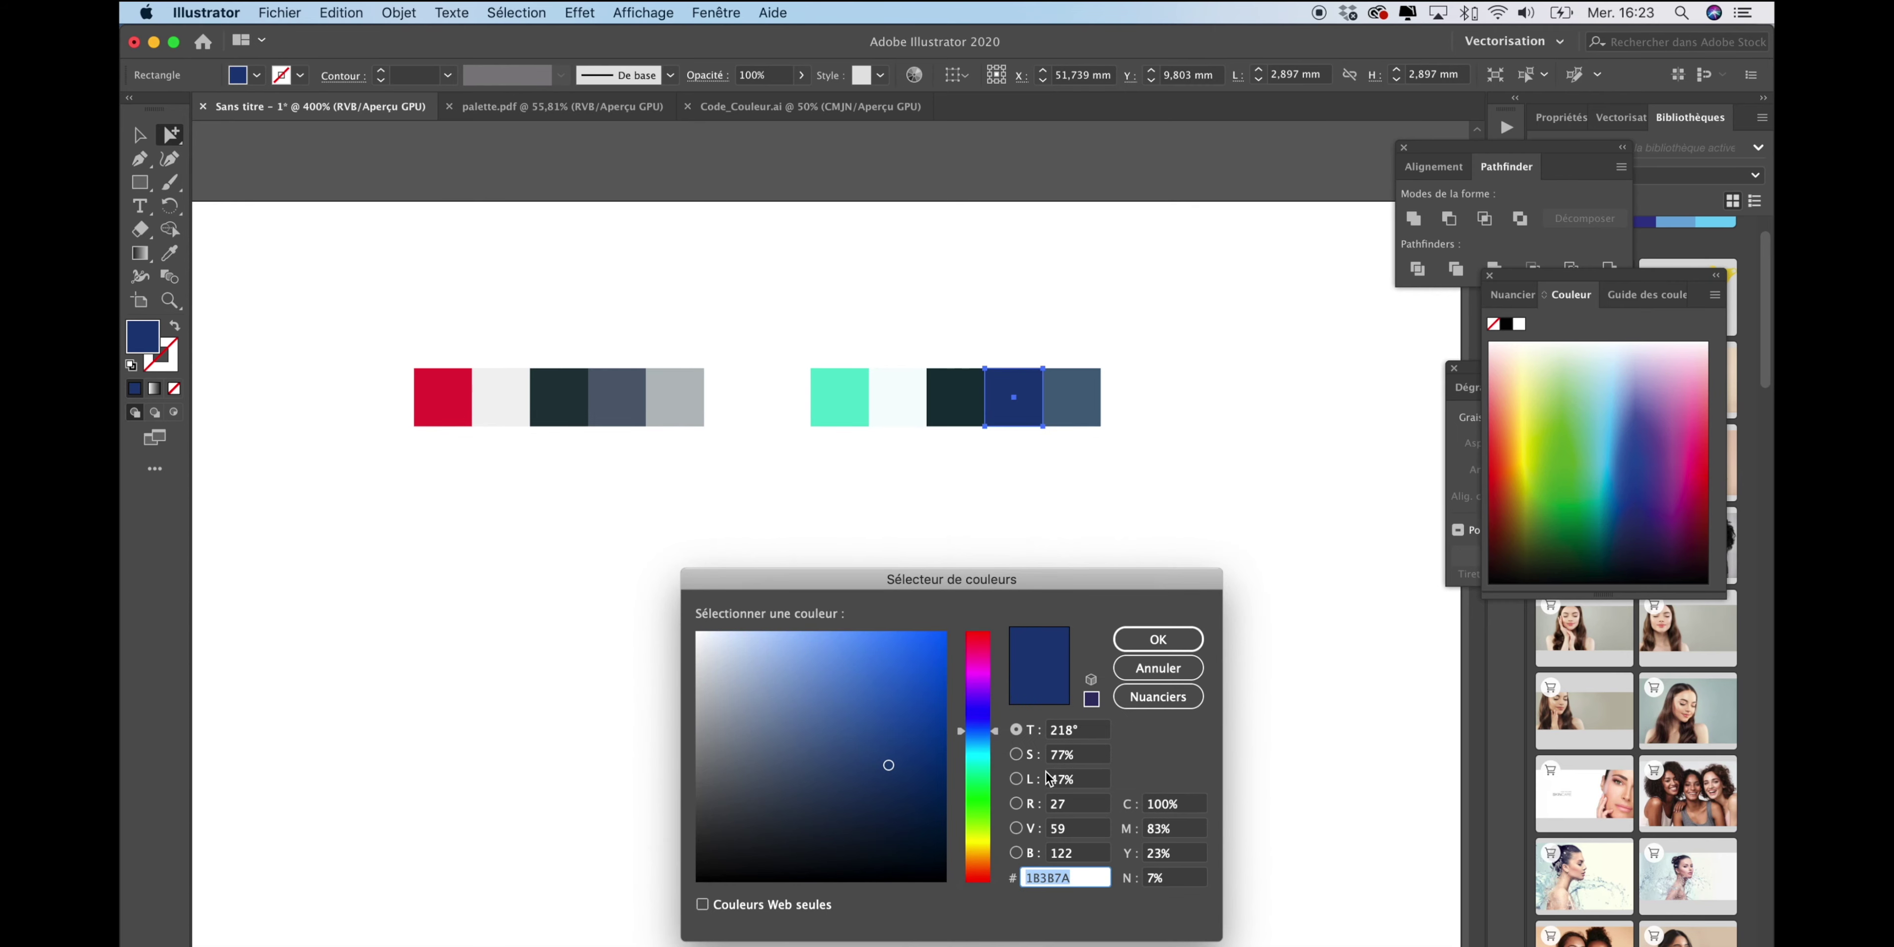
pyautogui.click(997, 738)
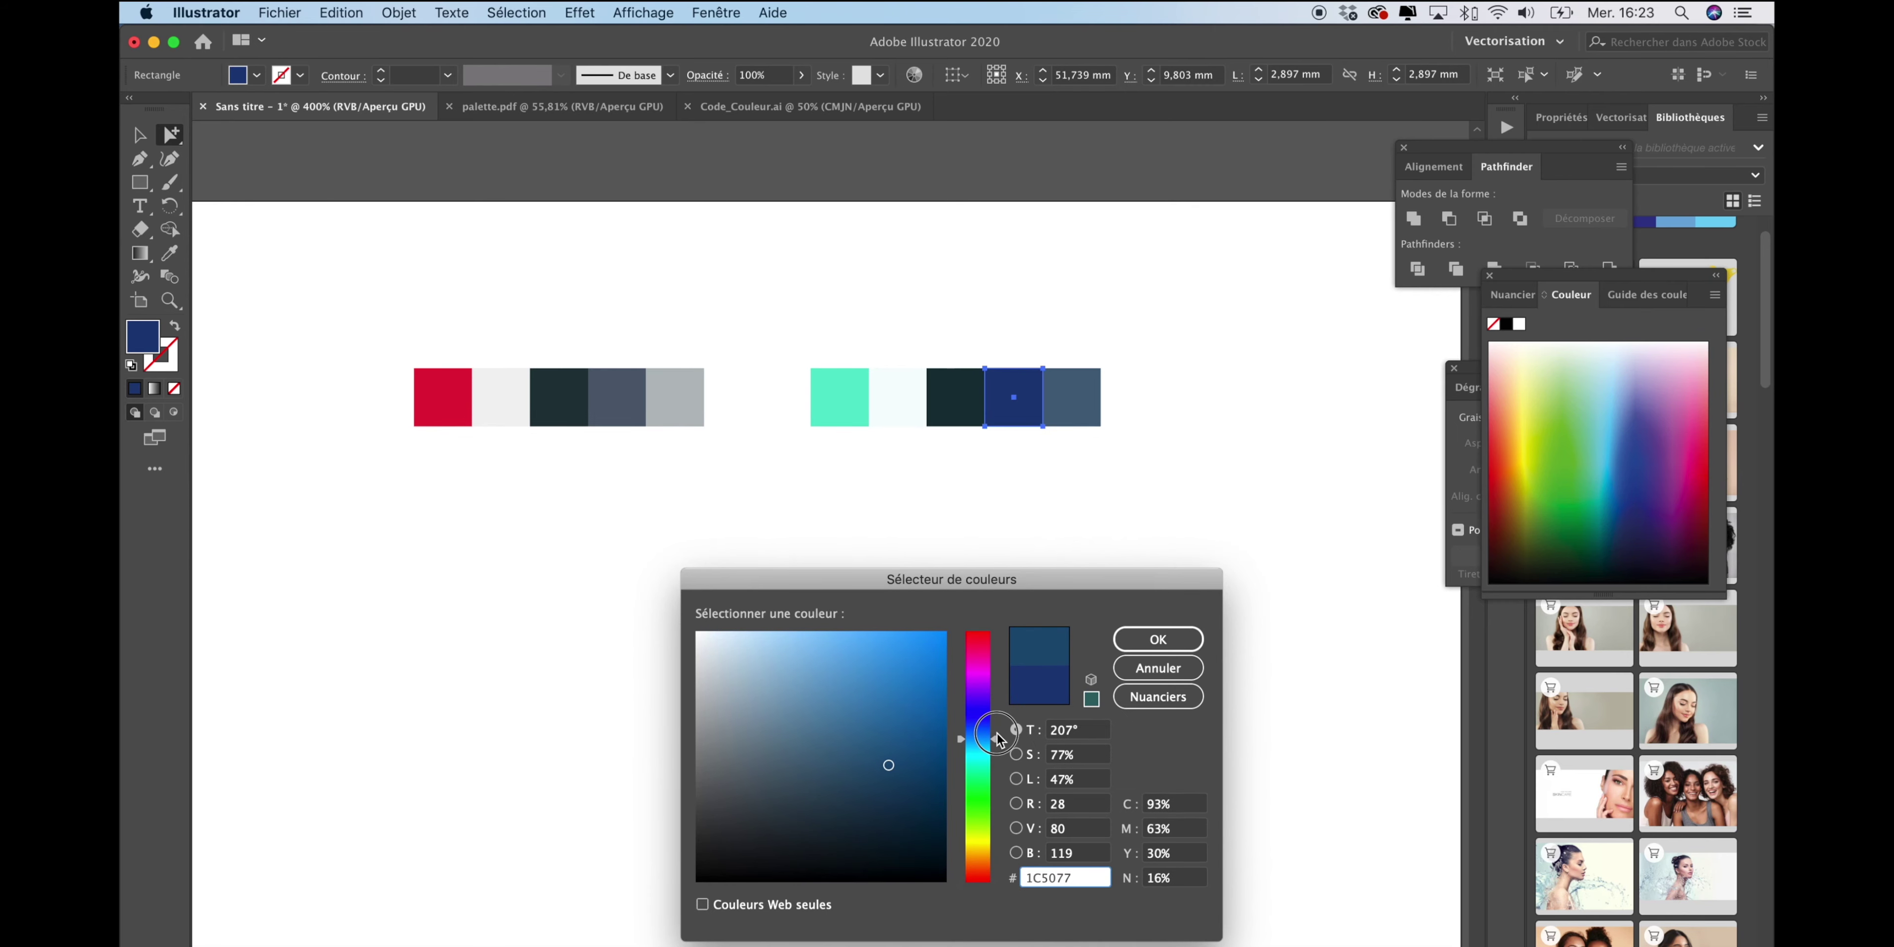
pyautogui.moveTo(997, 736); pyautogui.dragTo(999, 736)
pyautogui.moveTo(1001, 739); pyautogui.dragTo(998, 738)
pyautogui.click(1157, 639)
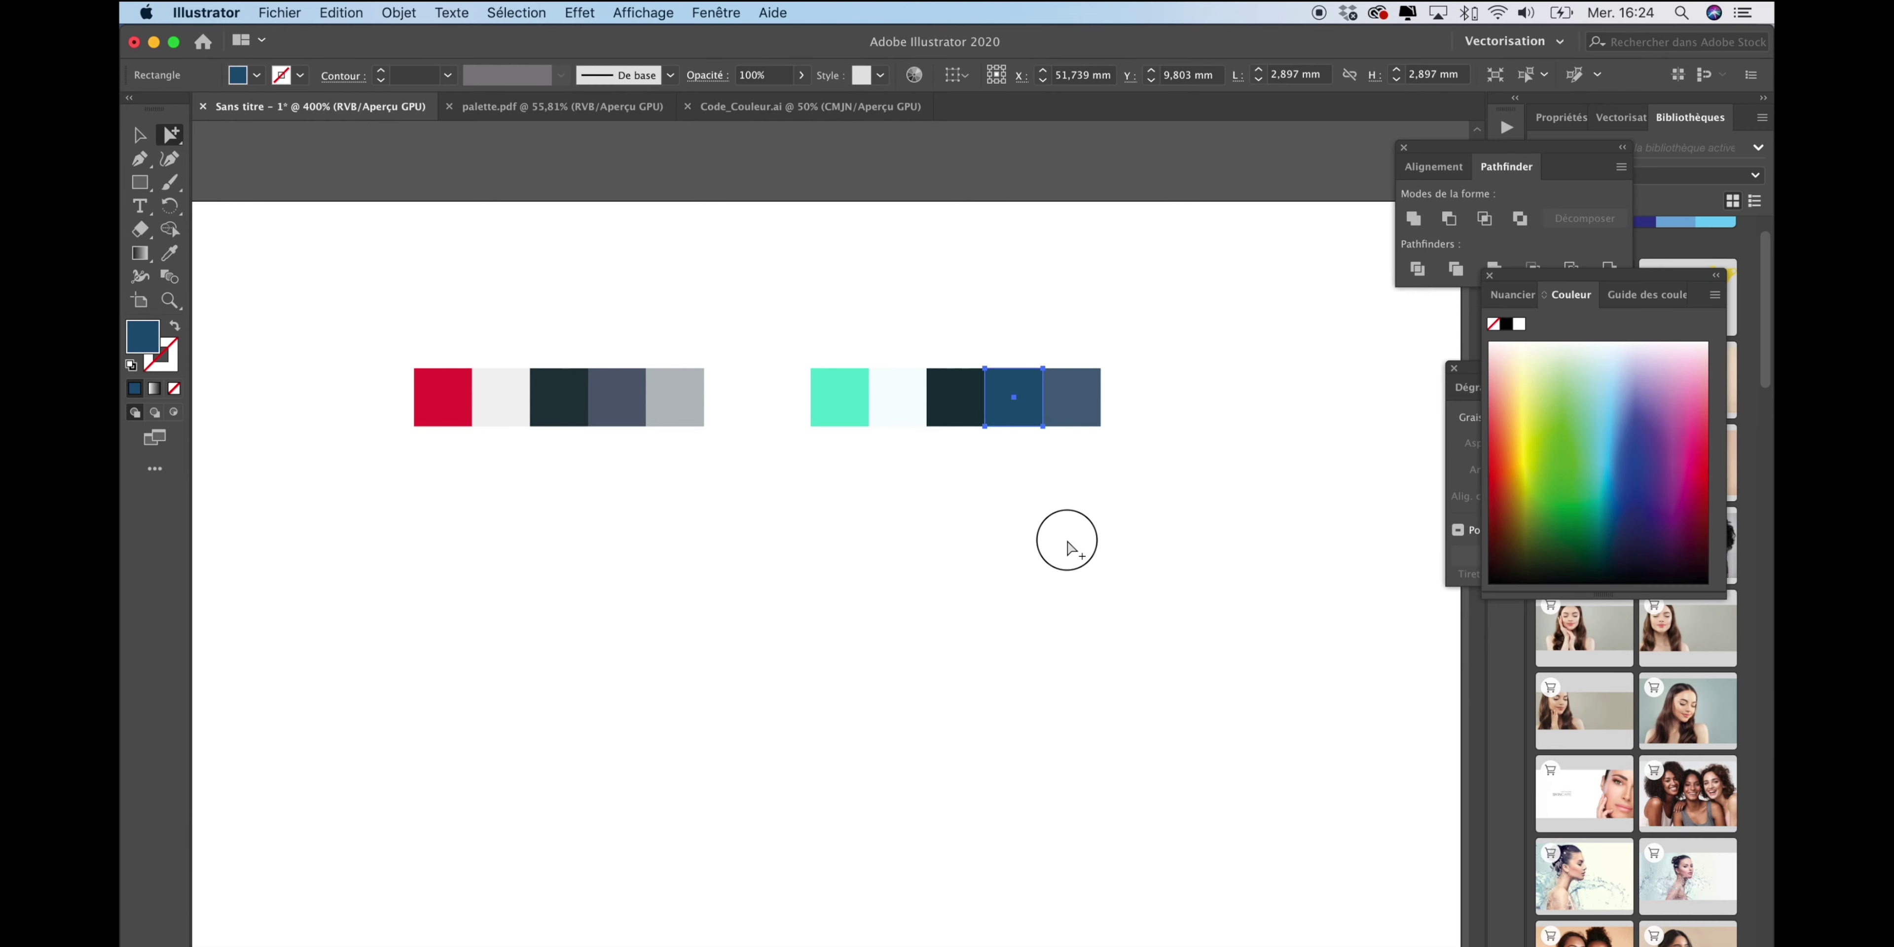
# Give the second palette's fourth square a slightly deeper, muted steel teal-blue.
pyautogui.click(986, 409)
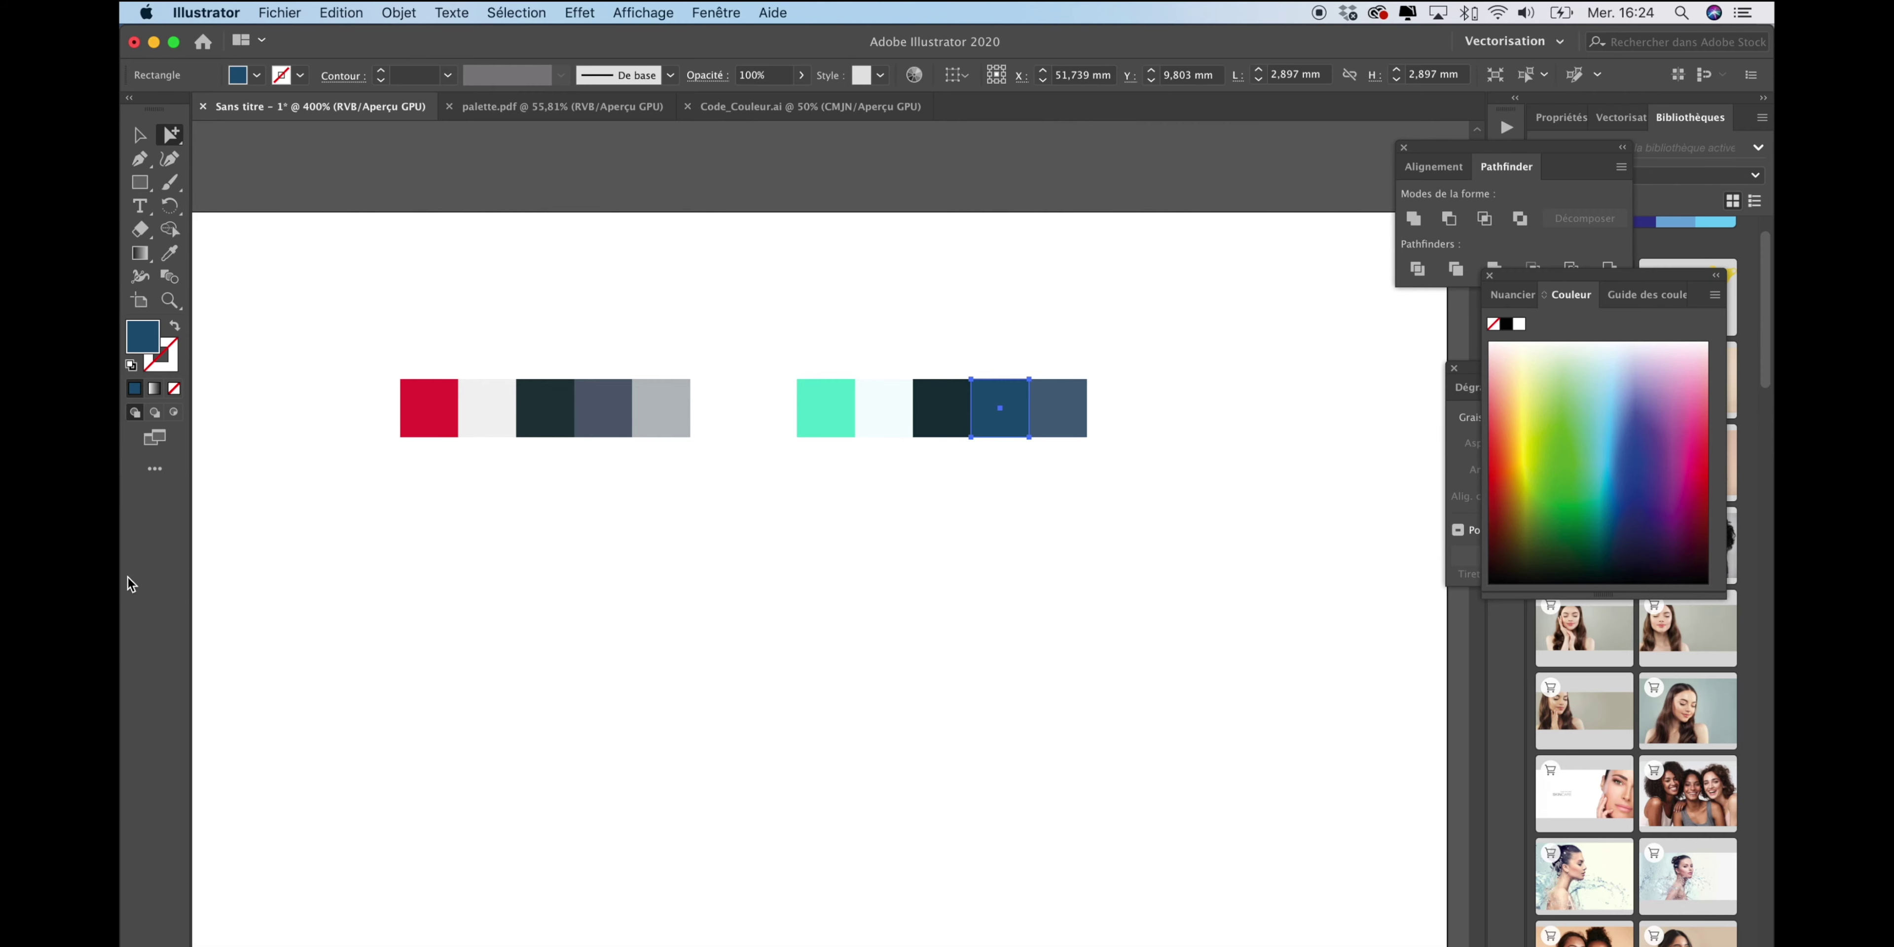
pyautogui.doubleClick(147, 340)
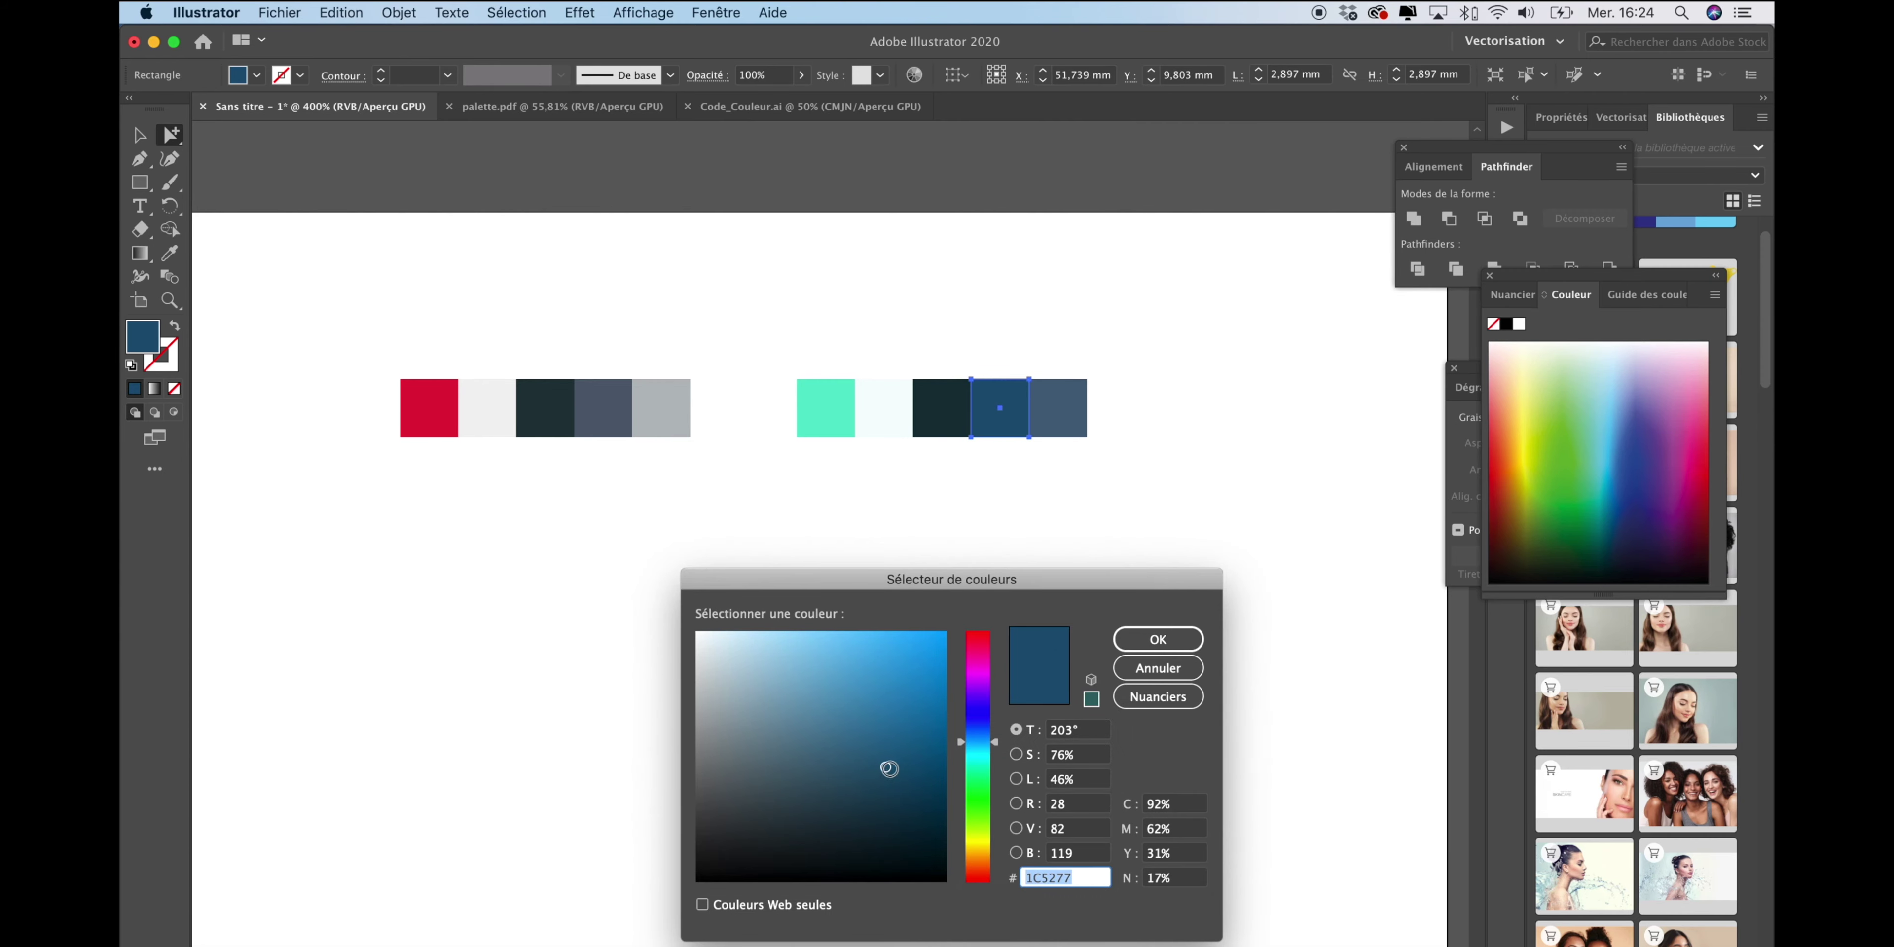
pyautogui.moveTo(889, 768); pyautogui.dragTo(892, 773)
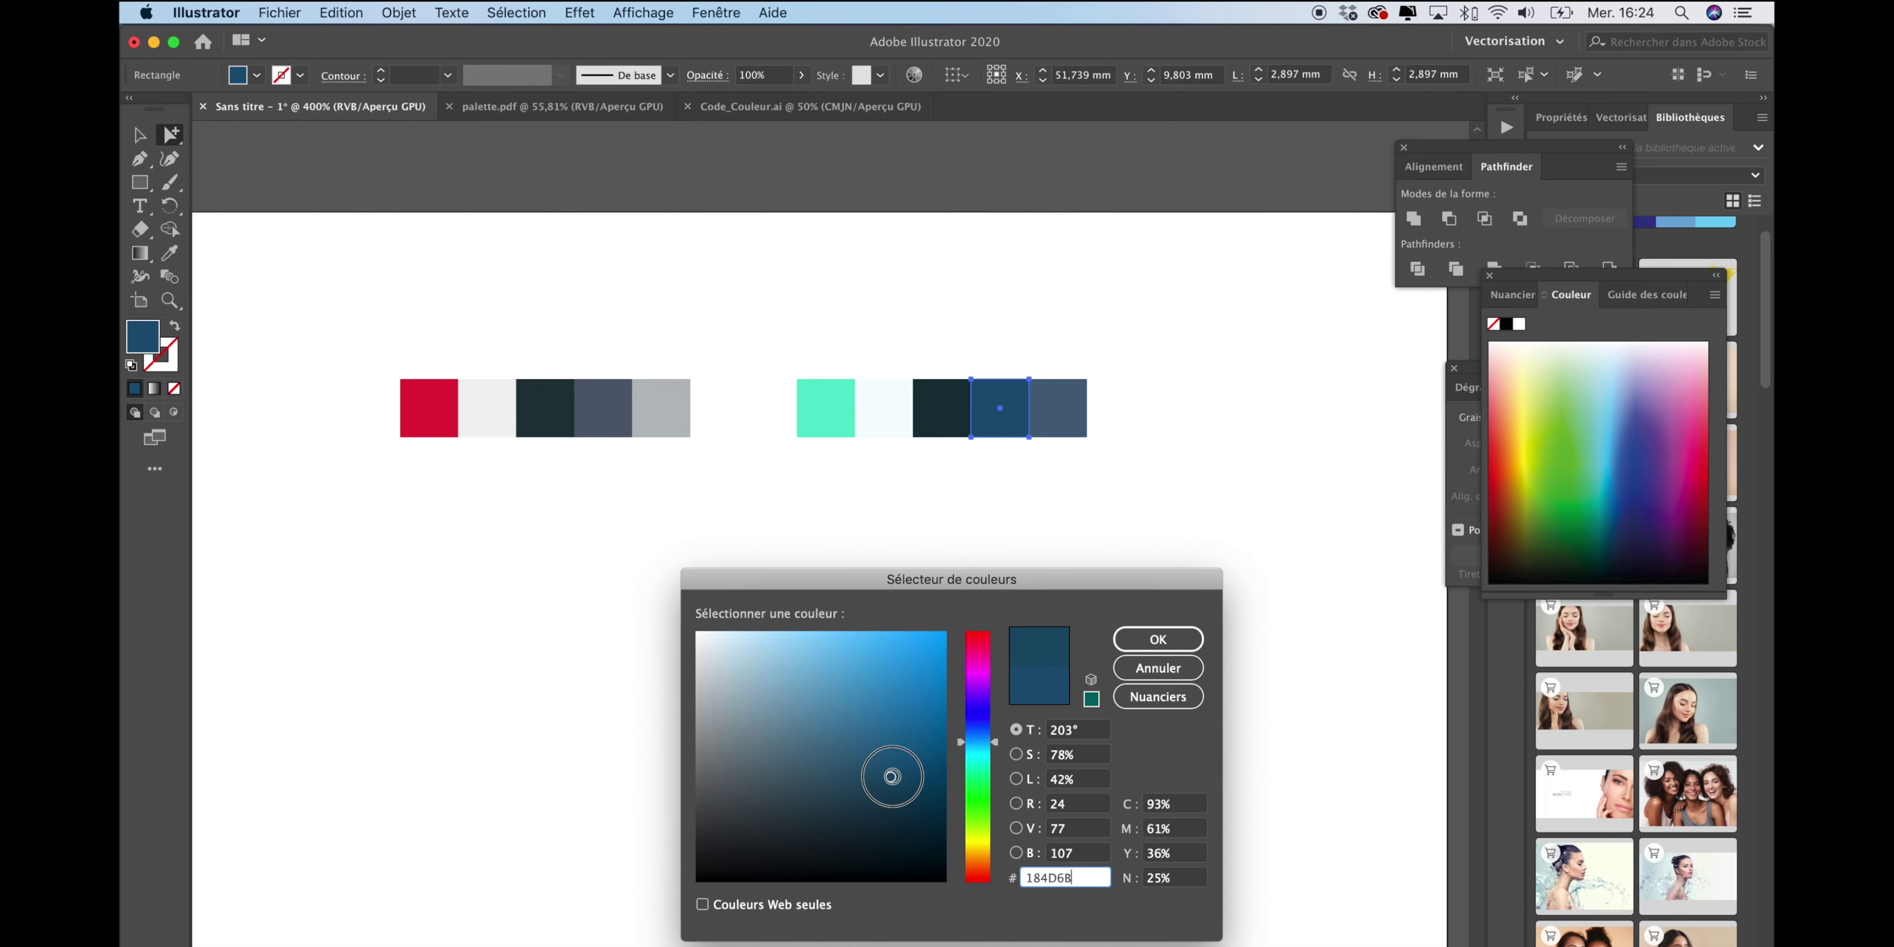
pyautogui.click(1158, 639)
# Duplicate the first palette's red square downward with Cmd+D into a column of copies, selecting the second.
pyautogui.click(916, 596)
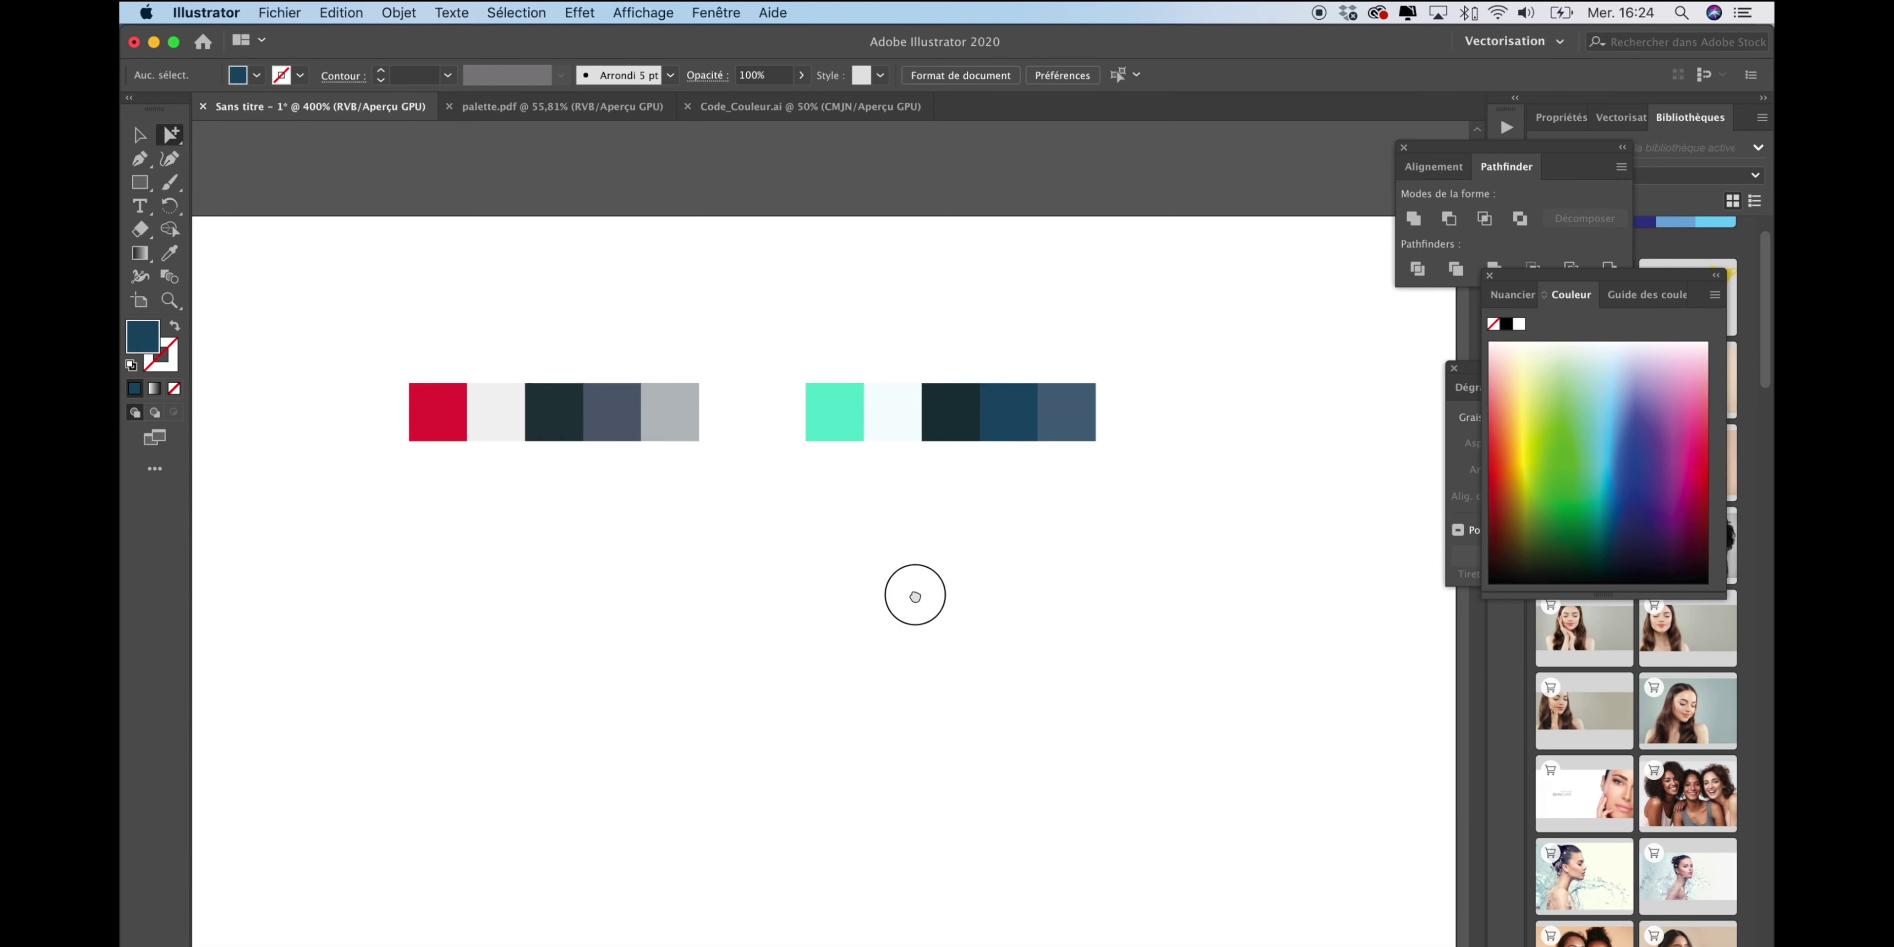
pyautogui.hscroll(5, 942, 621)
pyautogui.hscroll(-5, 947, 626)
pyautogui.scroll(3, 875, 599)
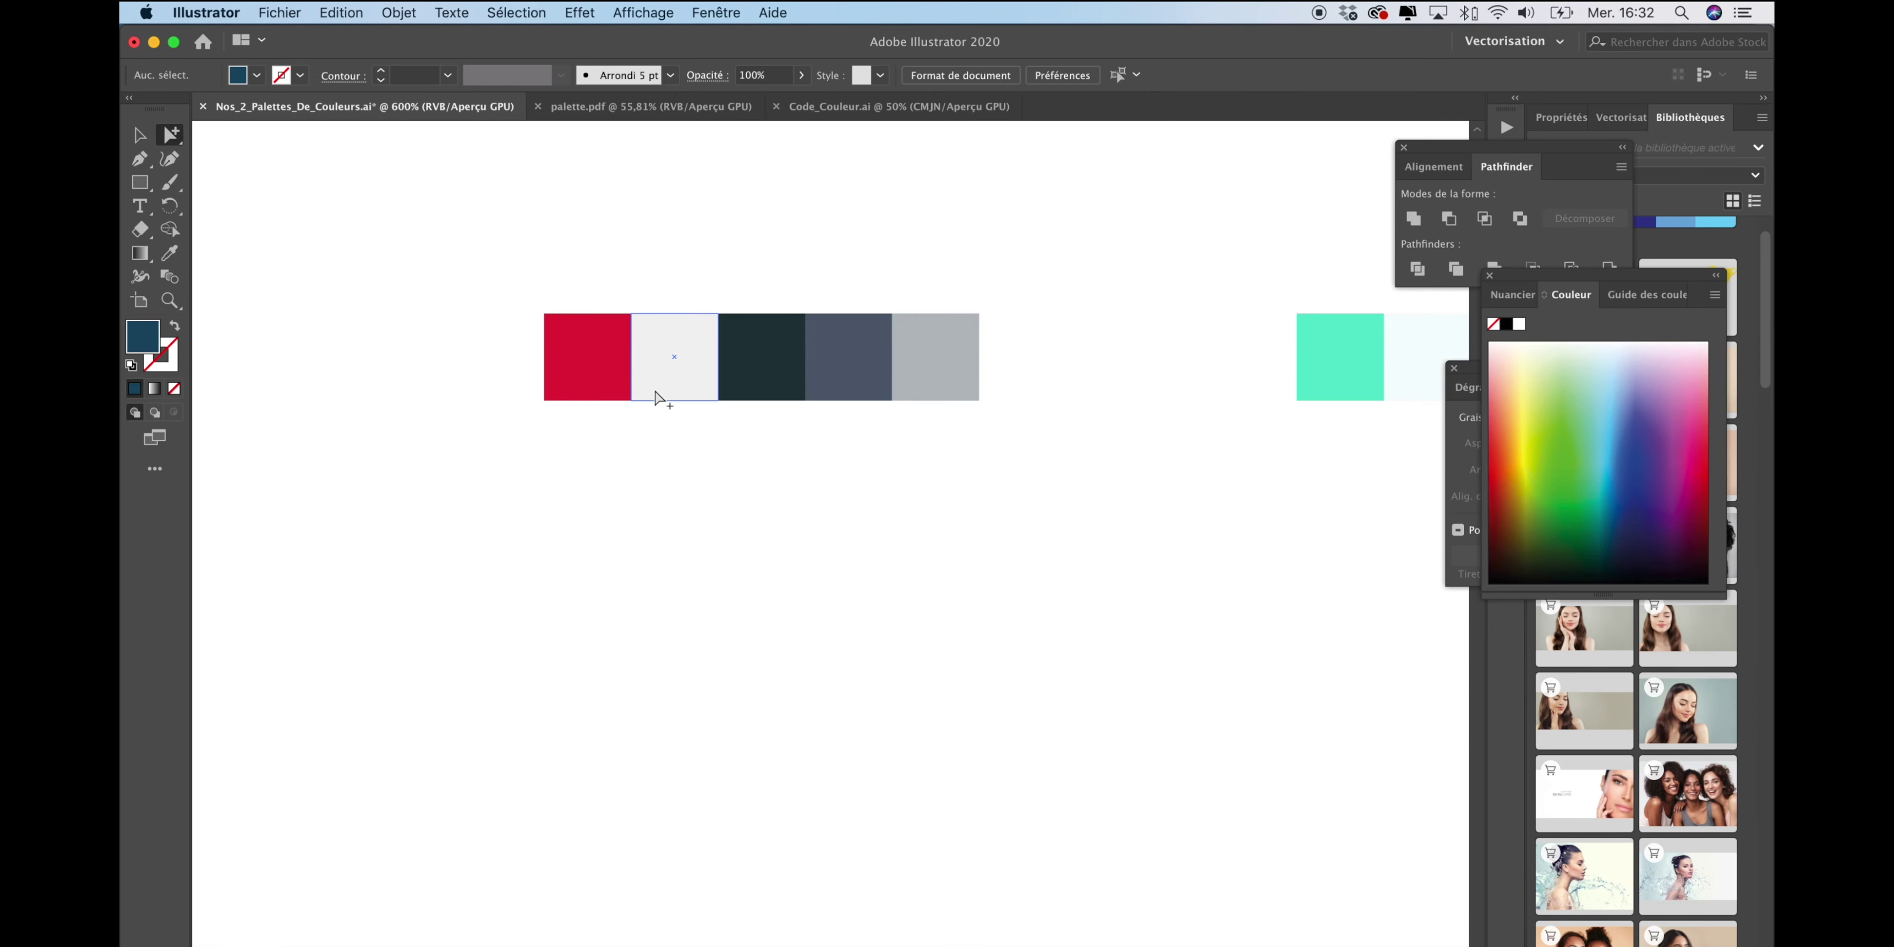
pyautogui.scroll(2, 654, 402)
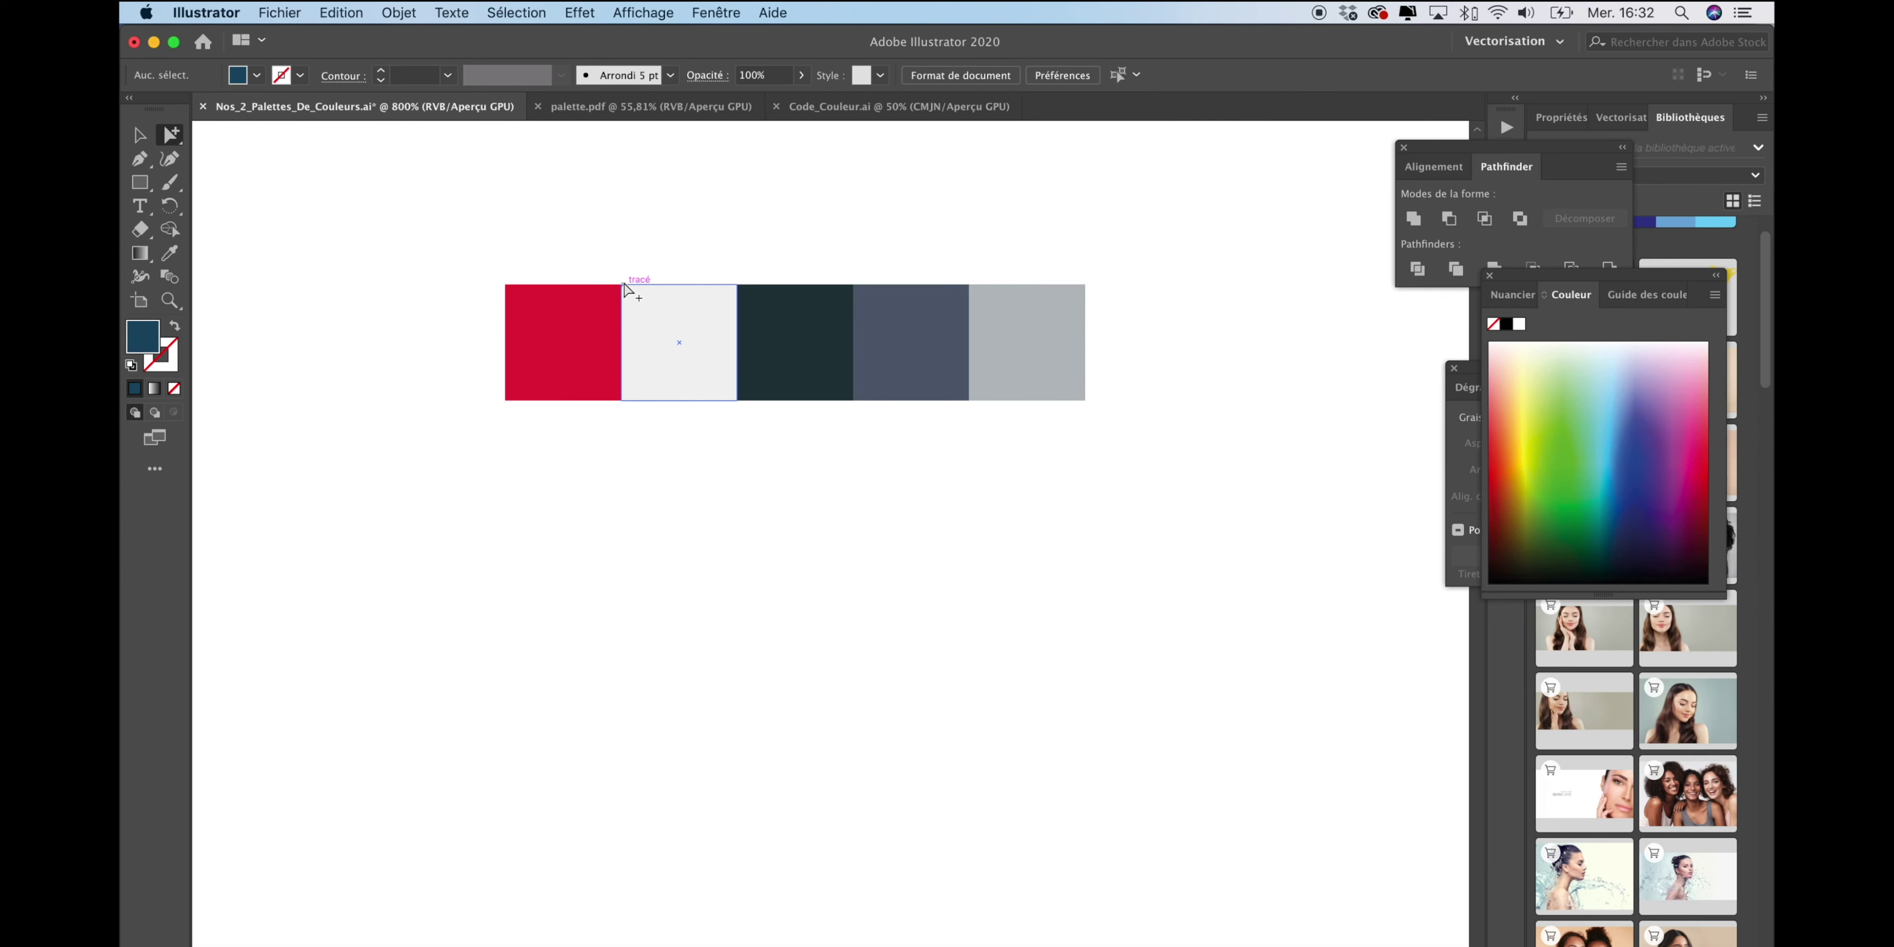
pyautogui.moveTo(631, 289)
pyautogui.mouseDown()
pyautogui.moveTo(607, 296)
pyautogui.moveTo(608, 411)
pyautogui.mouseUp()
pyautogui.press('super+d')
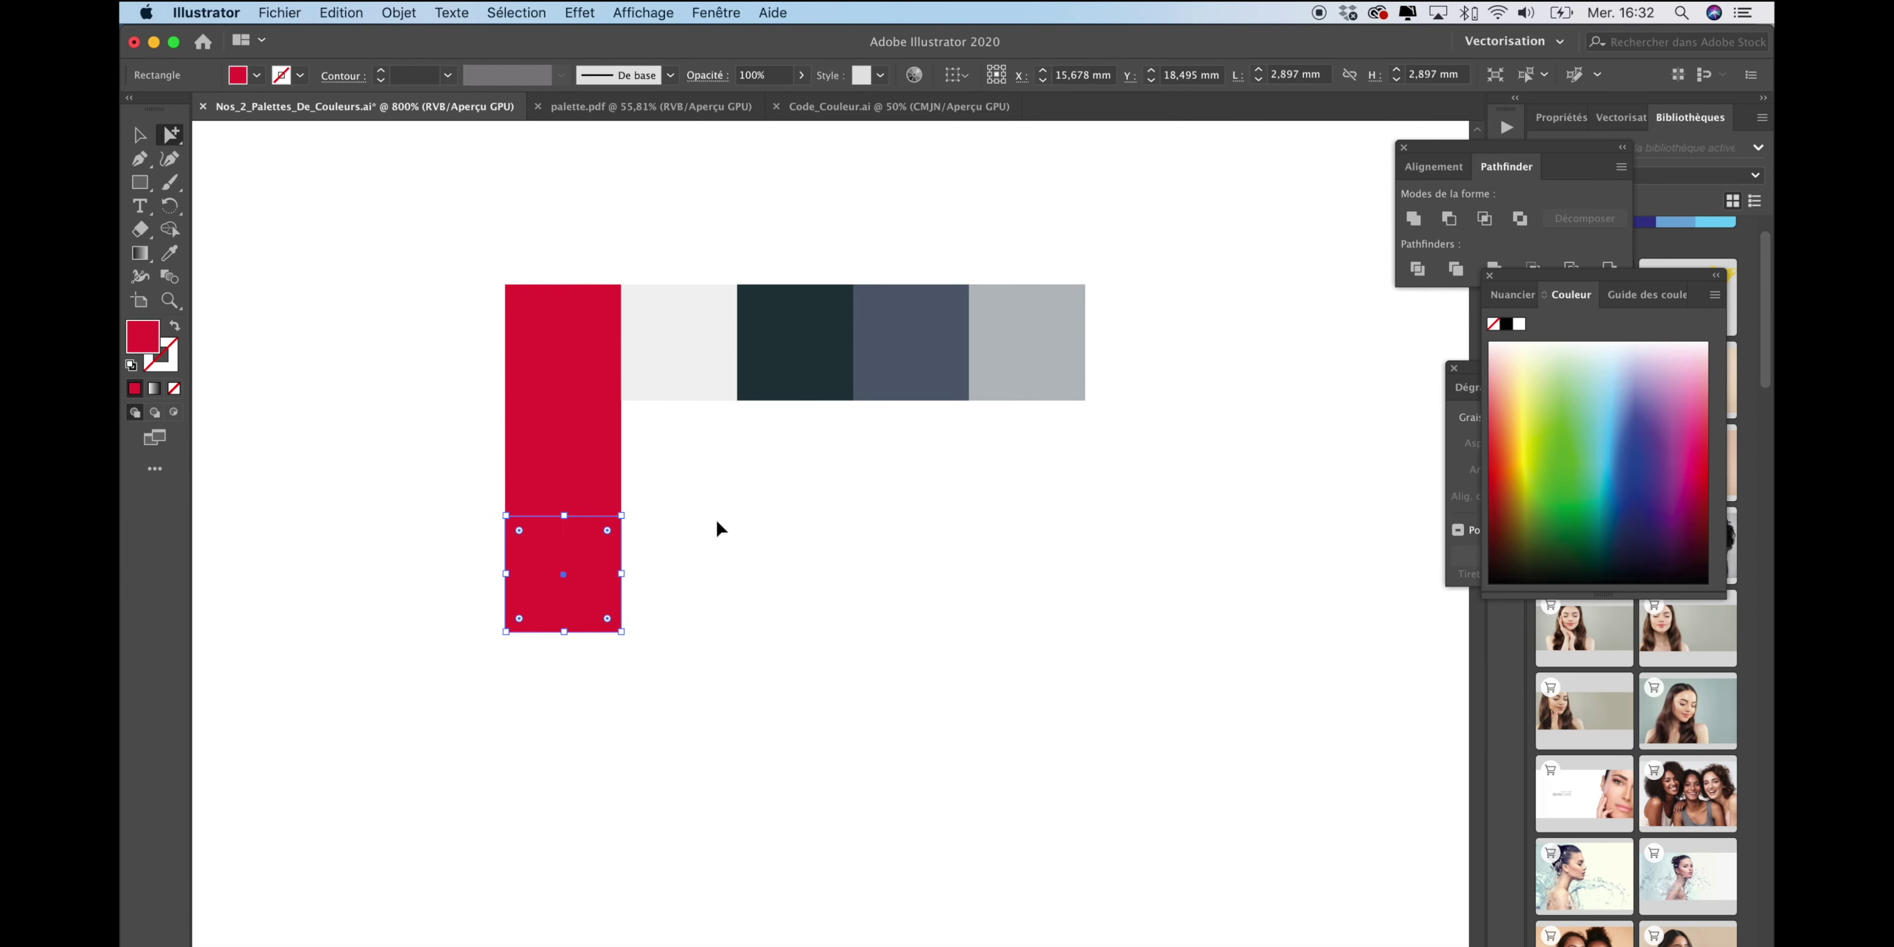
pyautogui.press('super+d')
pyautogui.press('super+d')
pyautogui.press('super+d')
pyautogui.scroll(-2, 728, 471)
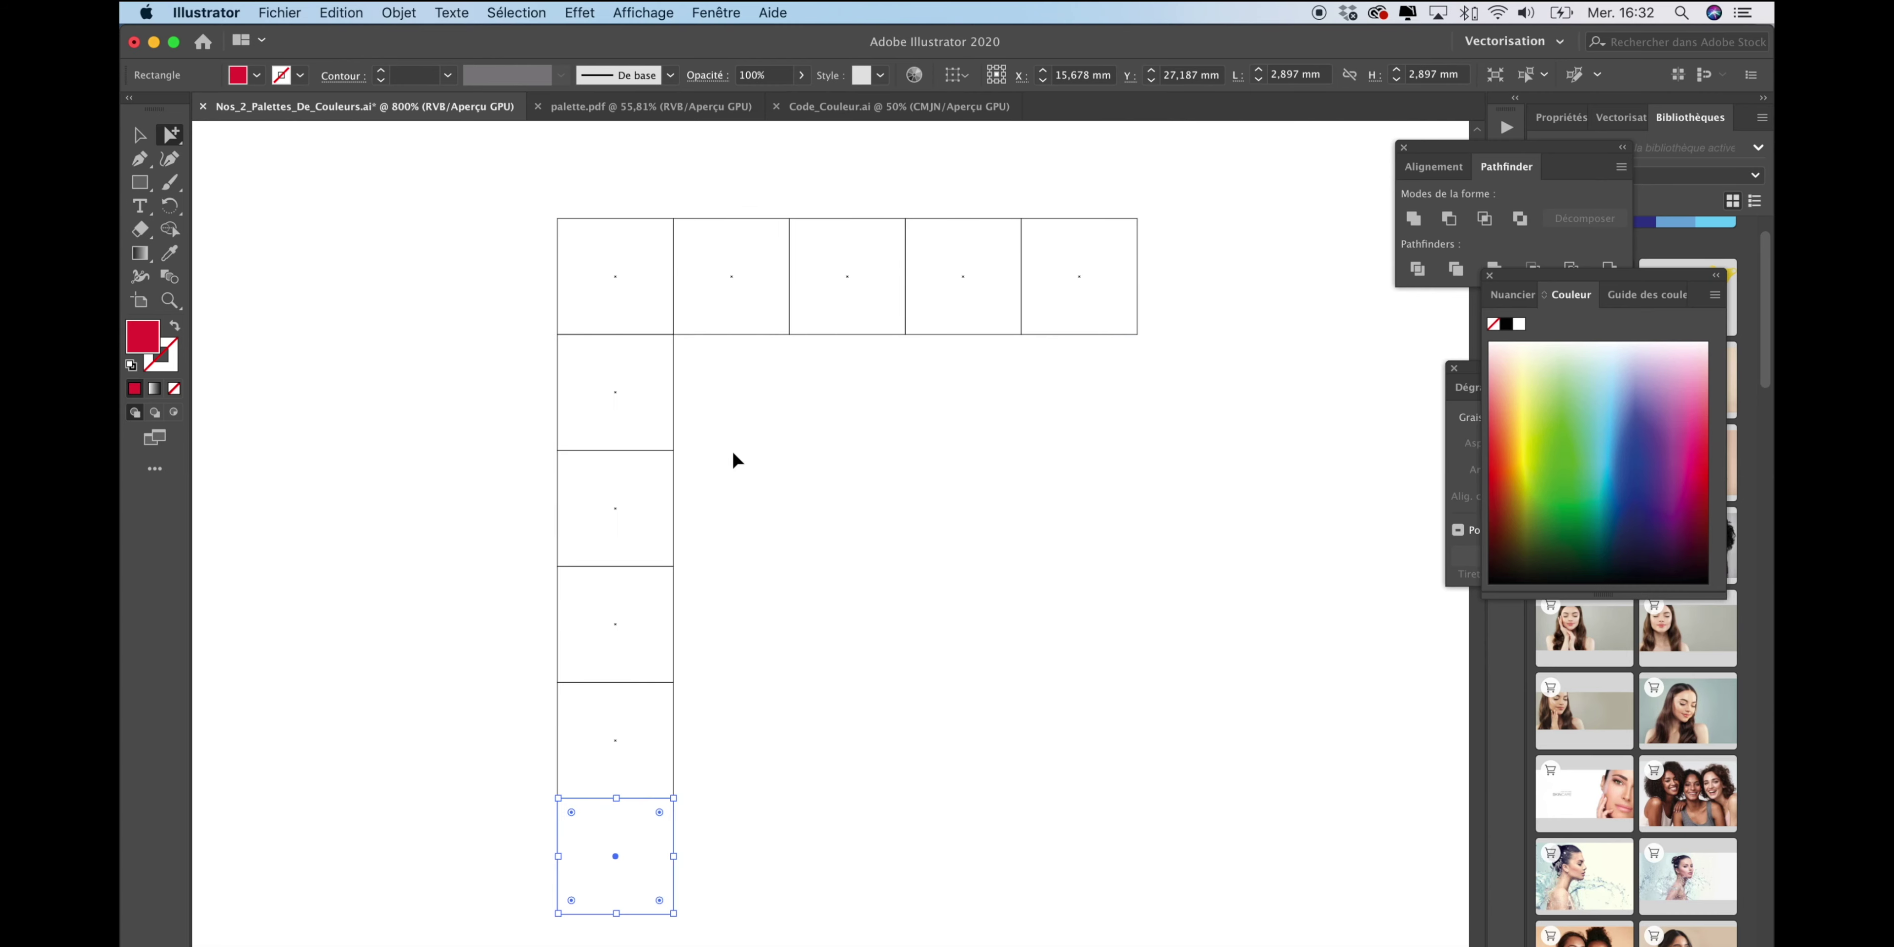
pyautogui.click(633, 396)
pyautogui.hscroll(3, 655, 490)
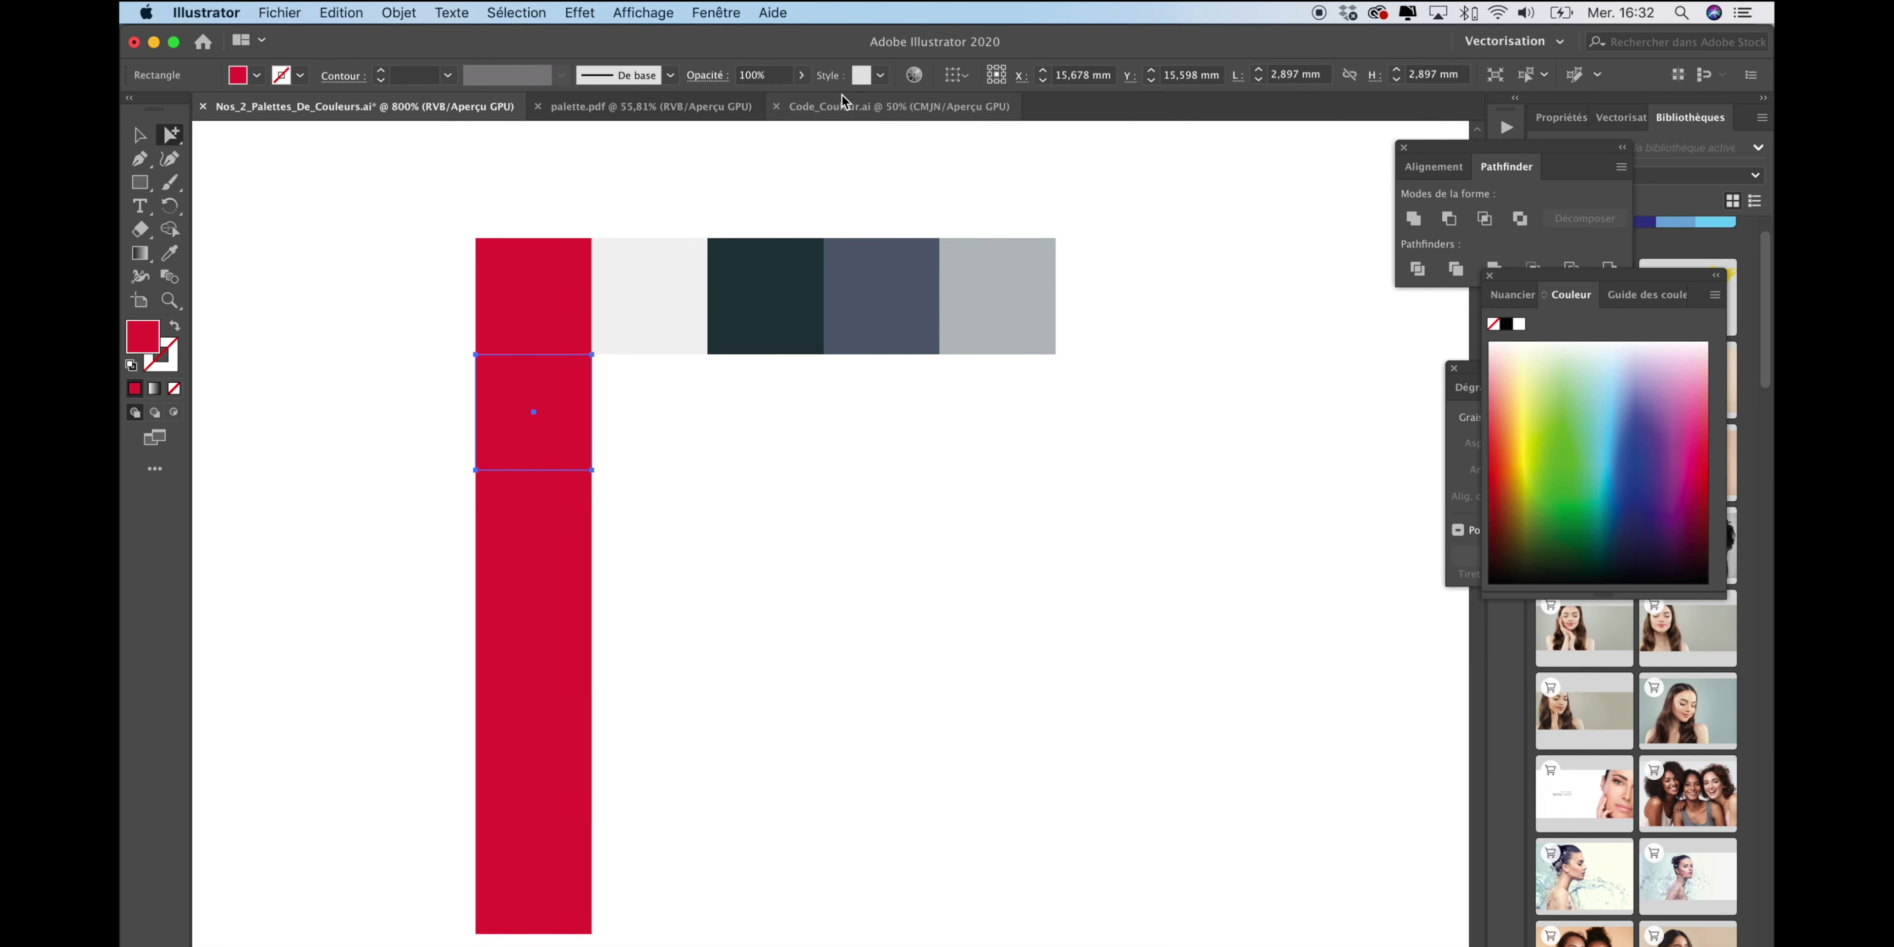
# Set the second, third and fourth red squares to 80%, 60% and 40% opacity.
pyautogui.click(773, 76)
pyautogui.doubleClick(777, 74)
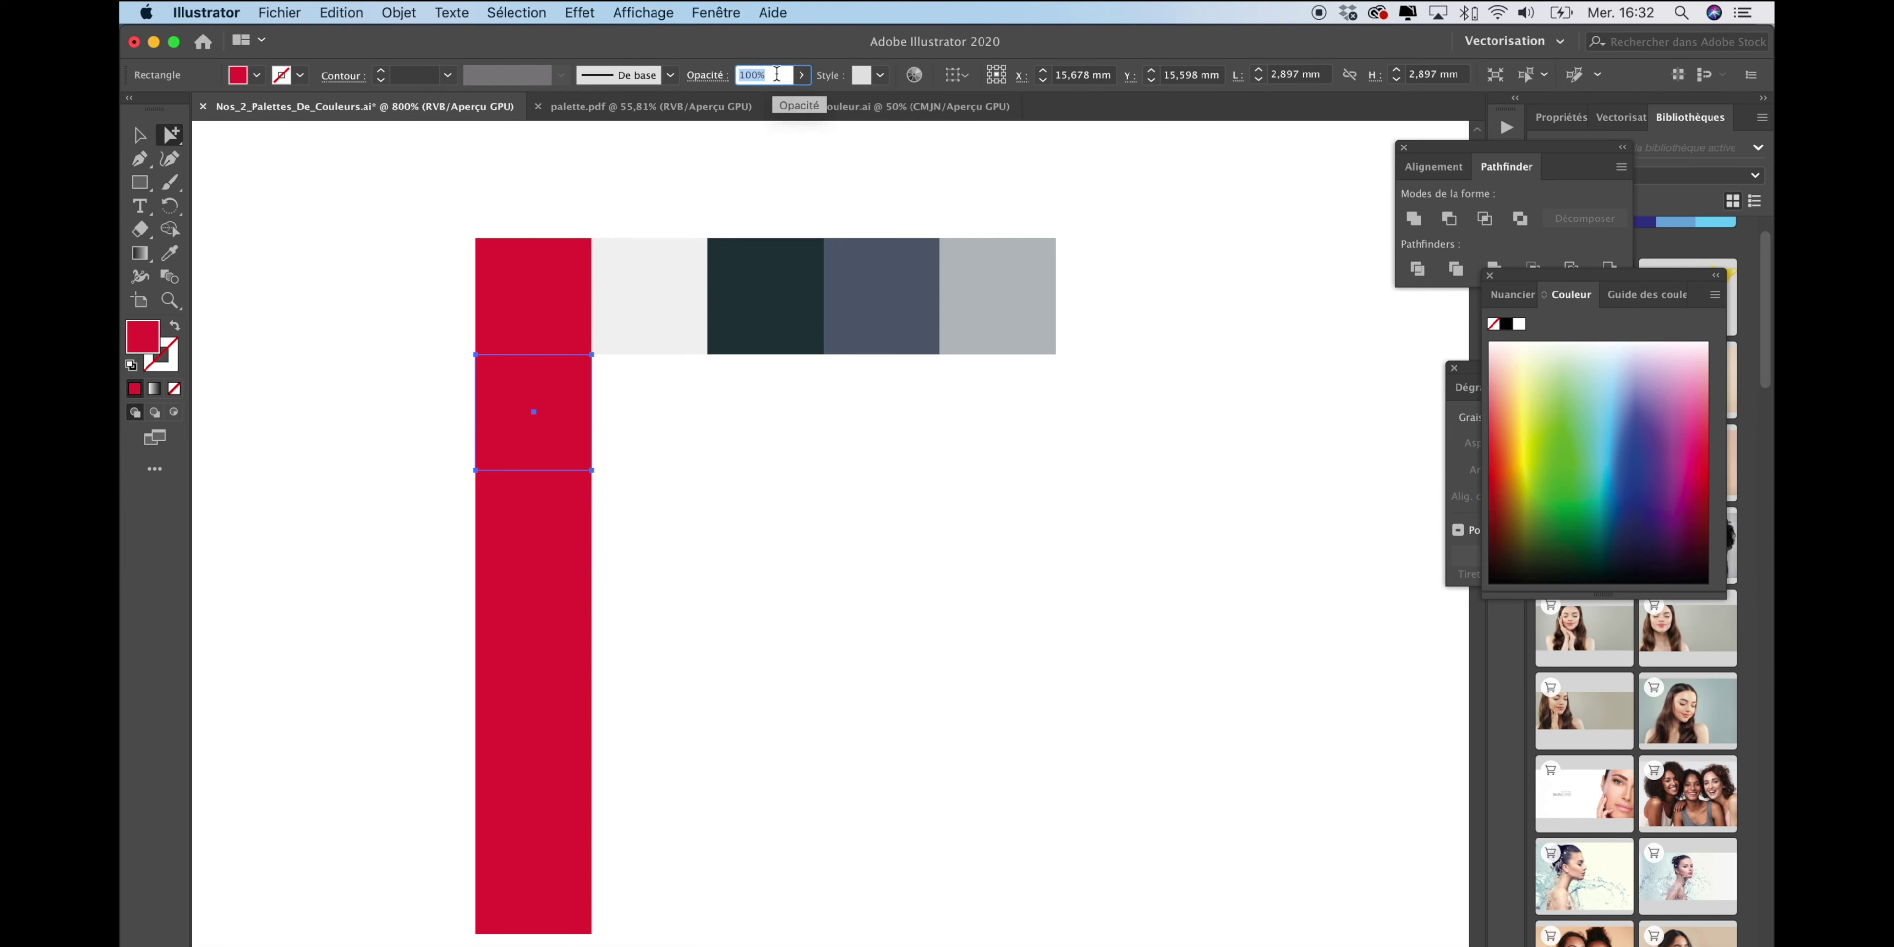
pyautogui.write('80')
pyautogui.press('Return')
pyautogui.click(537, 534)
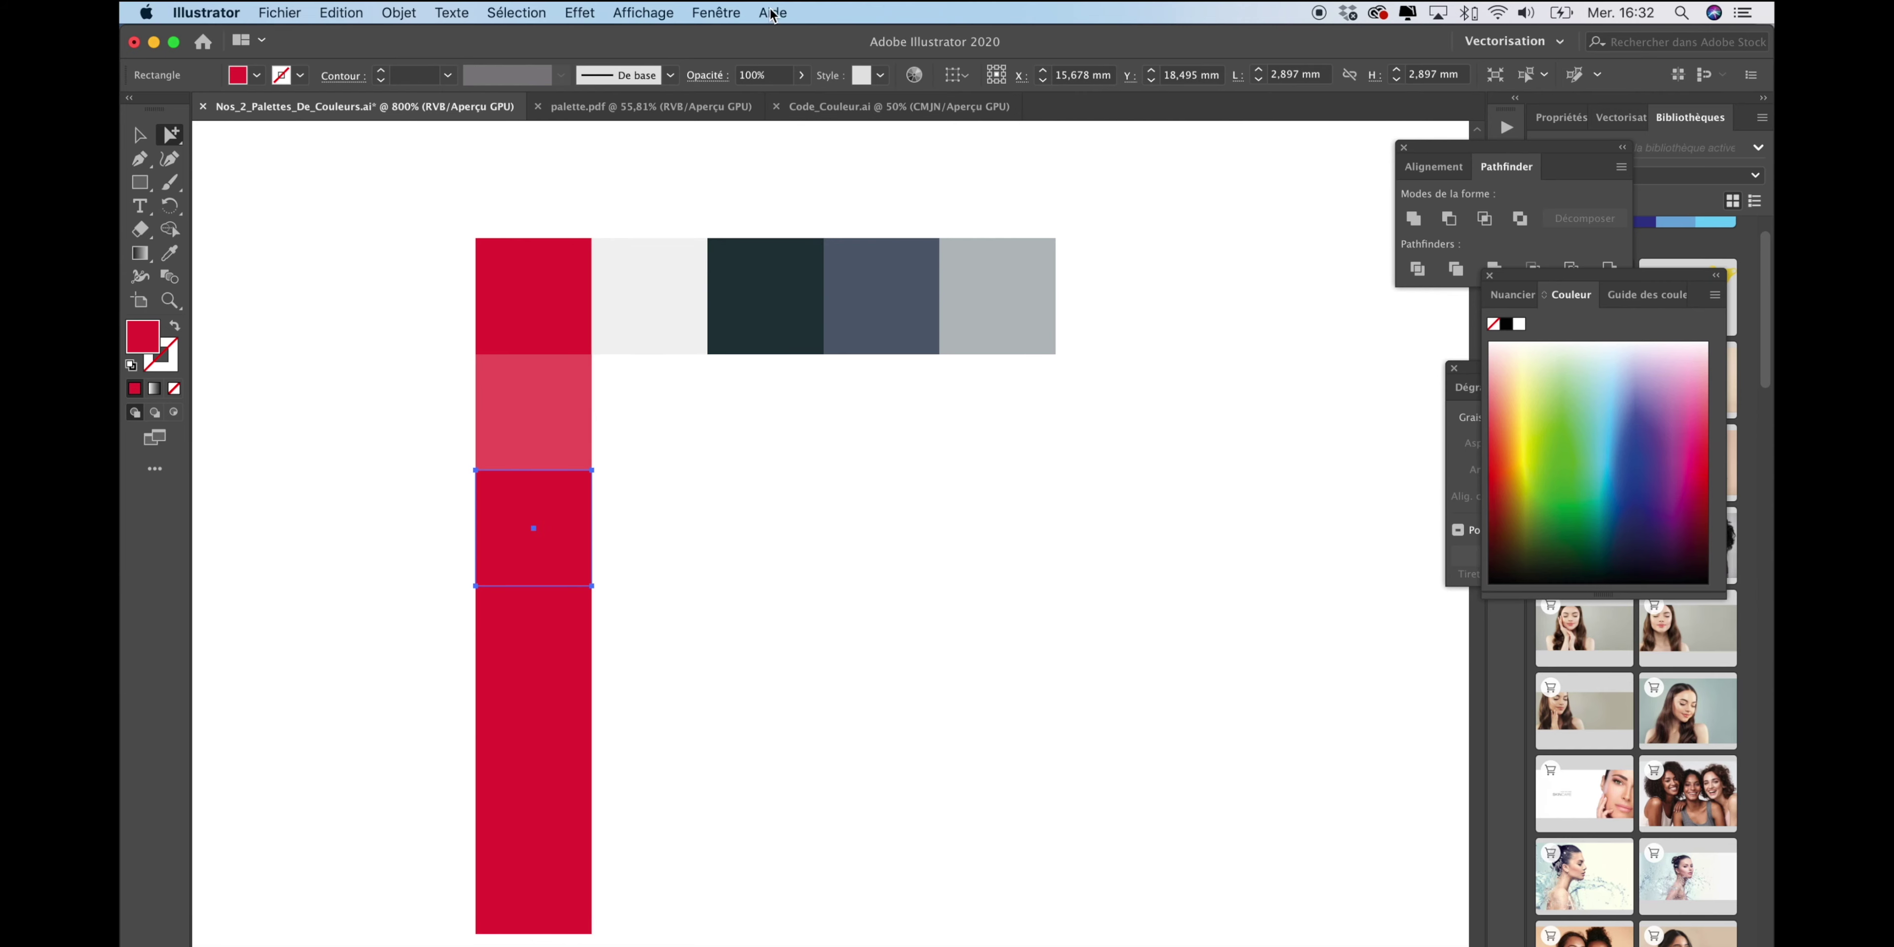
pyautogui.click(774, 76)
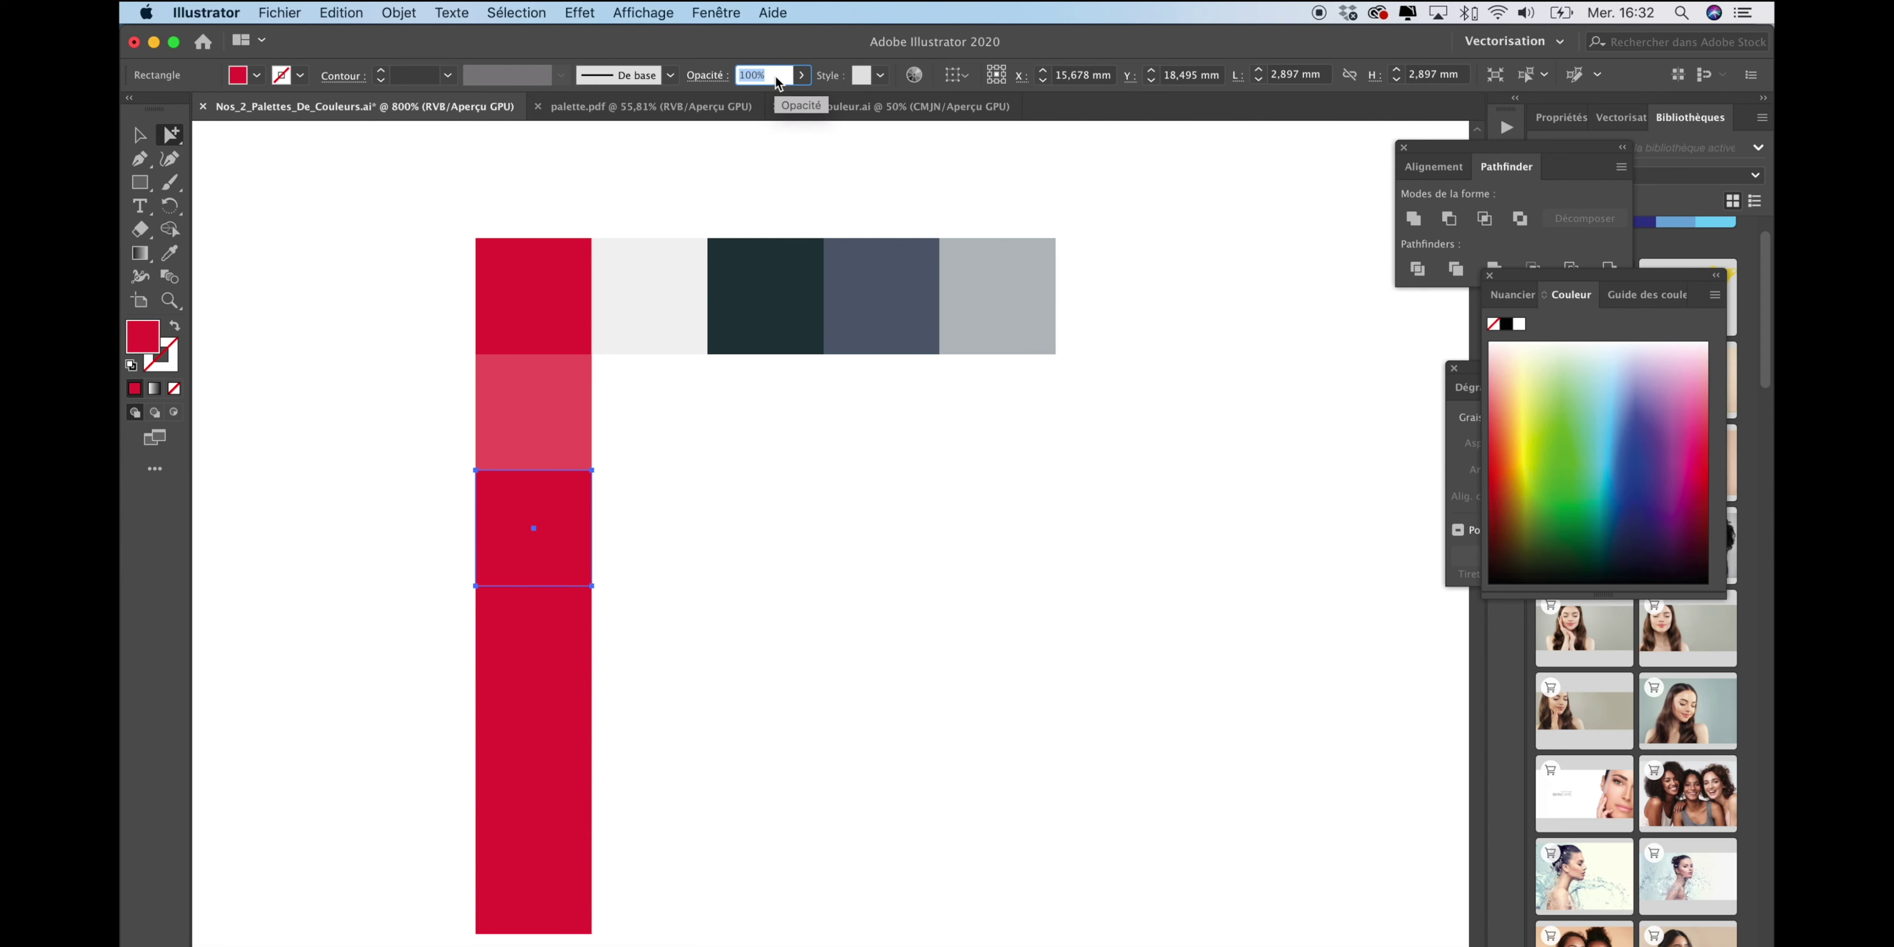
pyautogui.write('60')
pyautogui.press('Return')
pyautogui.click(508, 615)
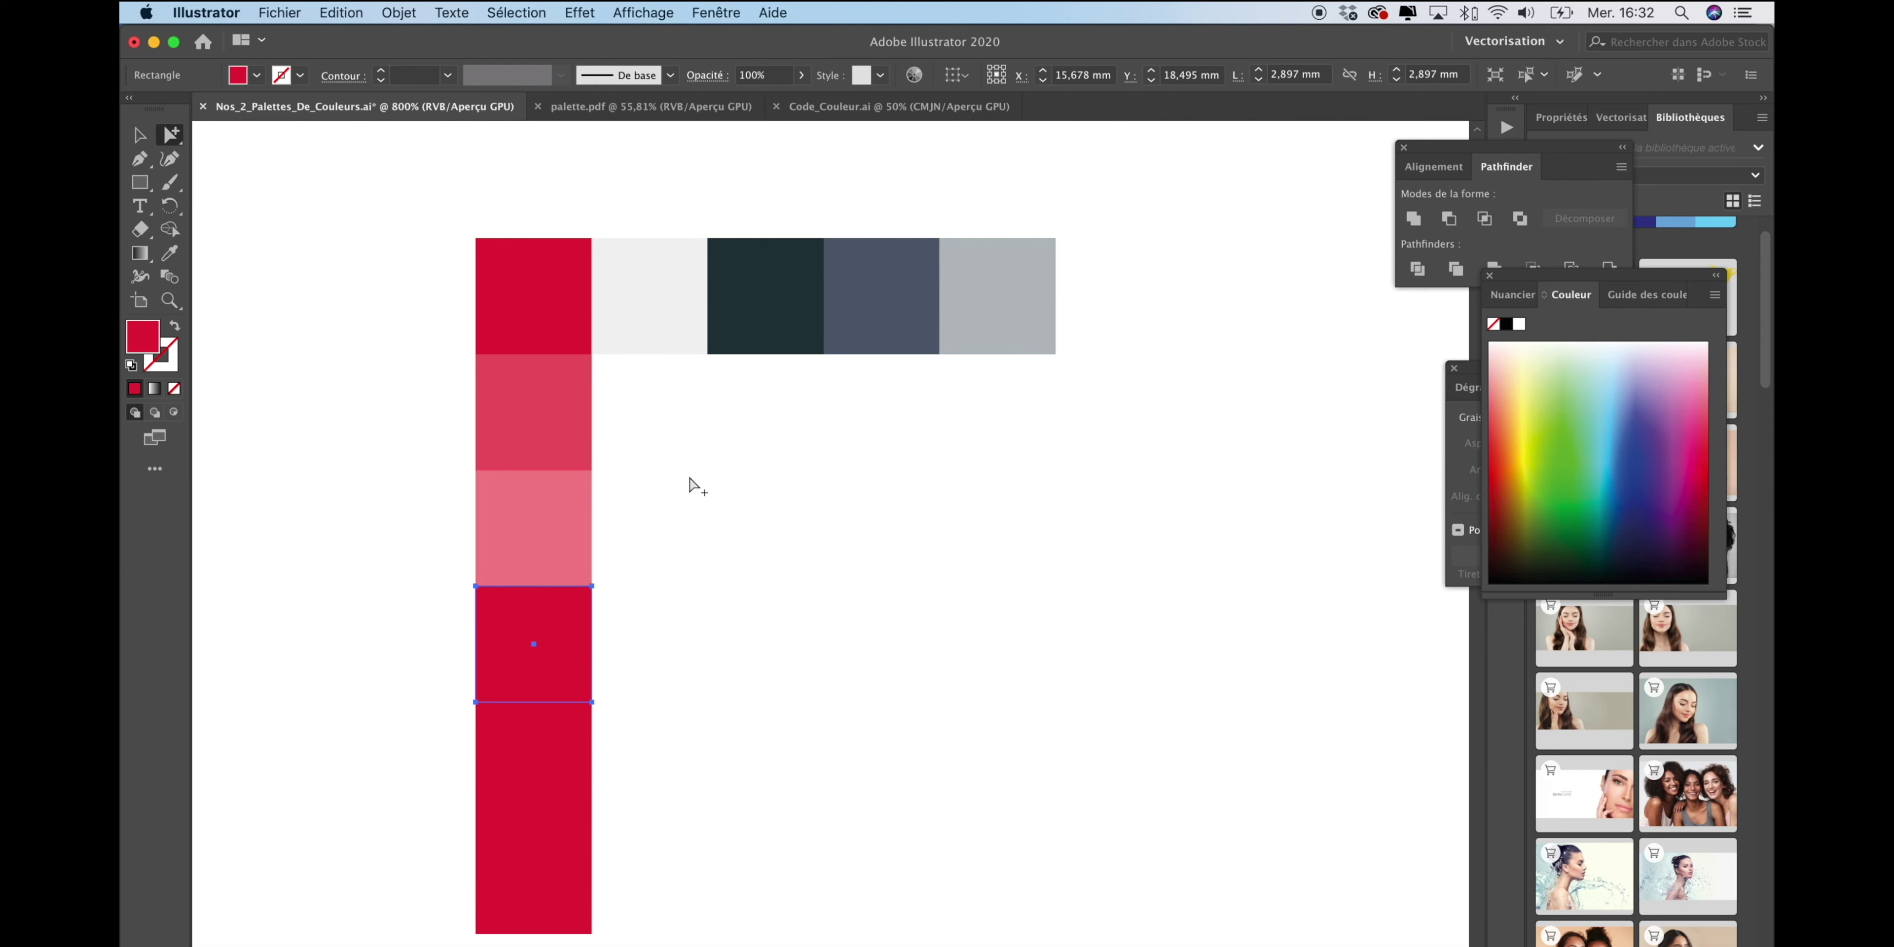
pyautogui.click(776, 77)
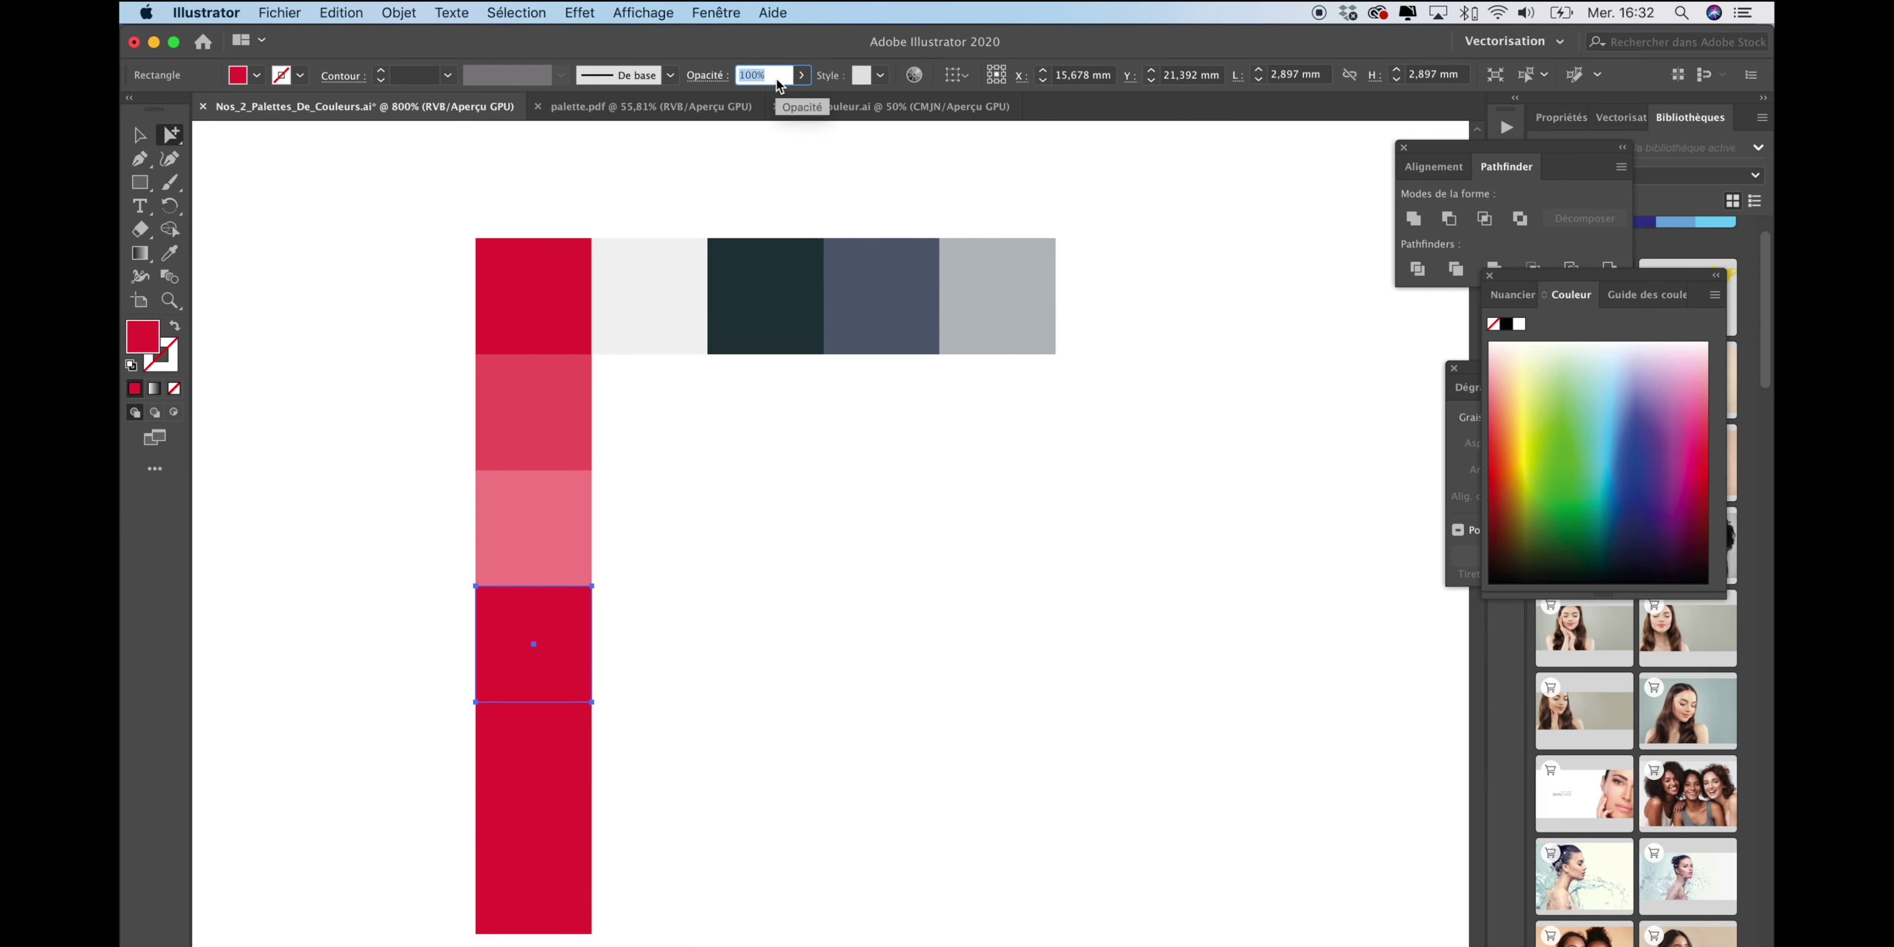
pyautogui.write('40')
pyautogui.press('Return')
# Set the fifth and bottom red squares to 20% and 10% opacity.
pyautogui.click(500, 796)
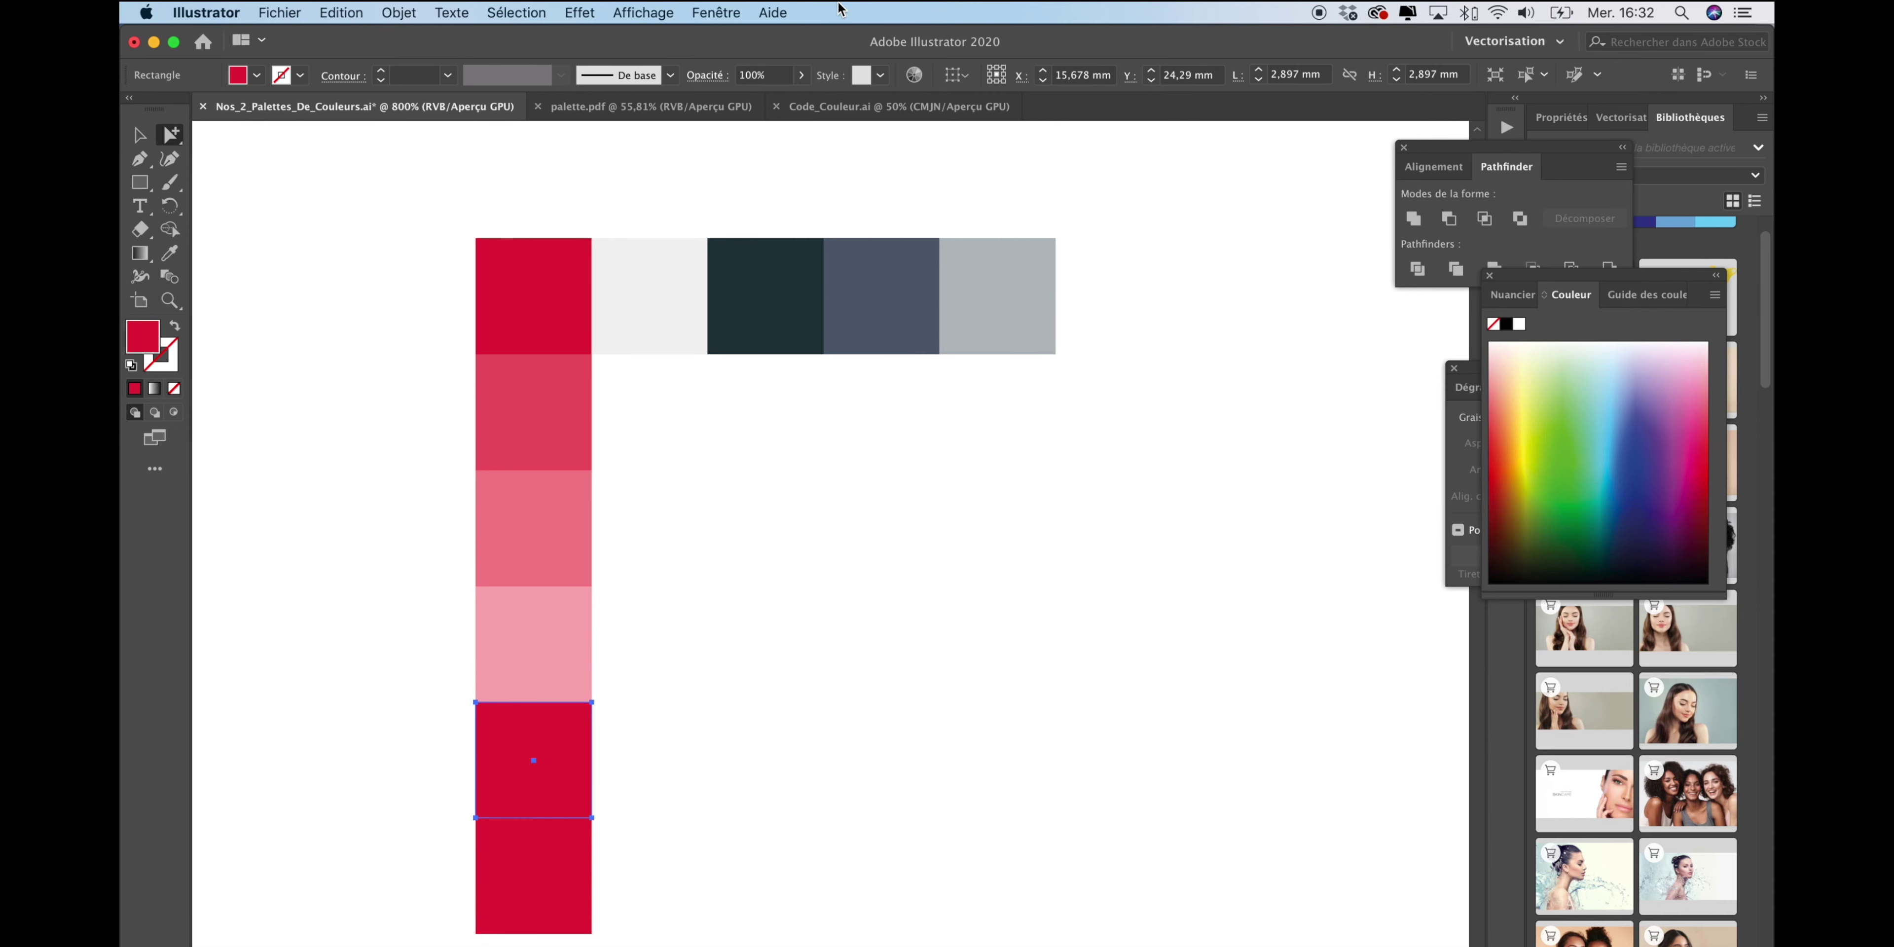
pyautogui.click(781, 78)
pyautogui.write('20')
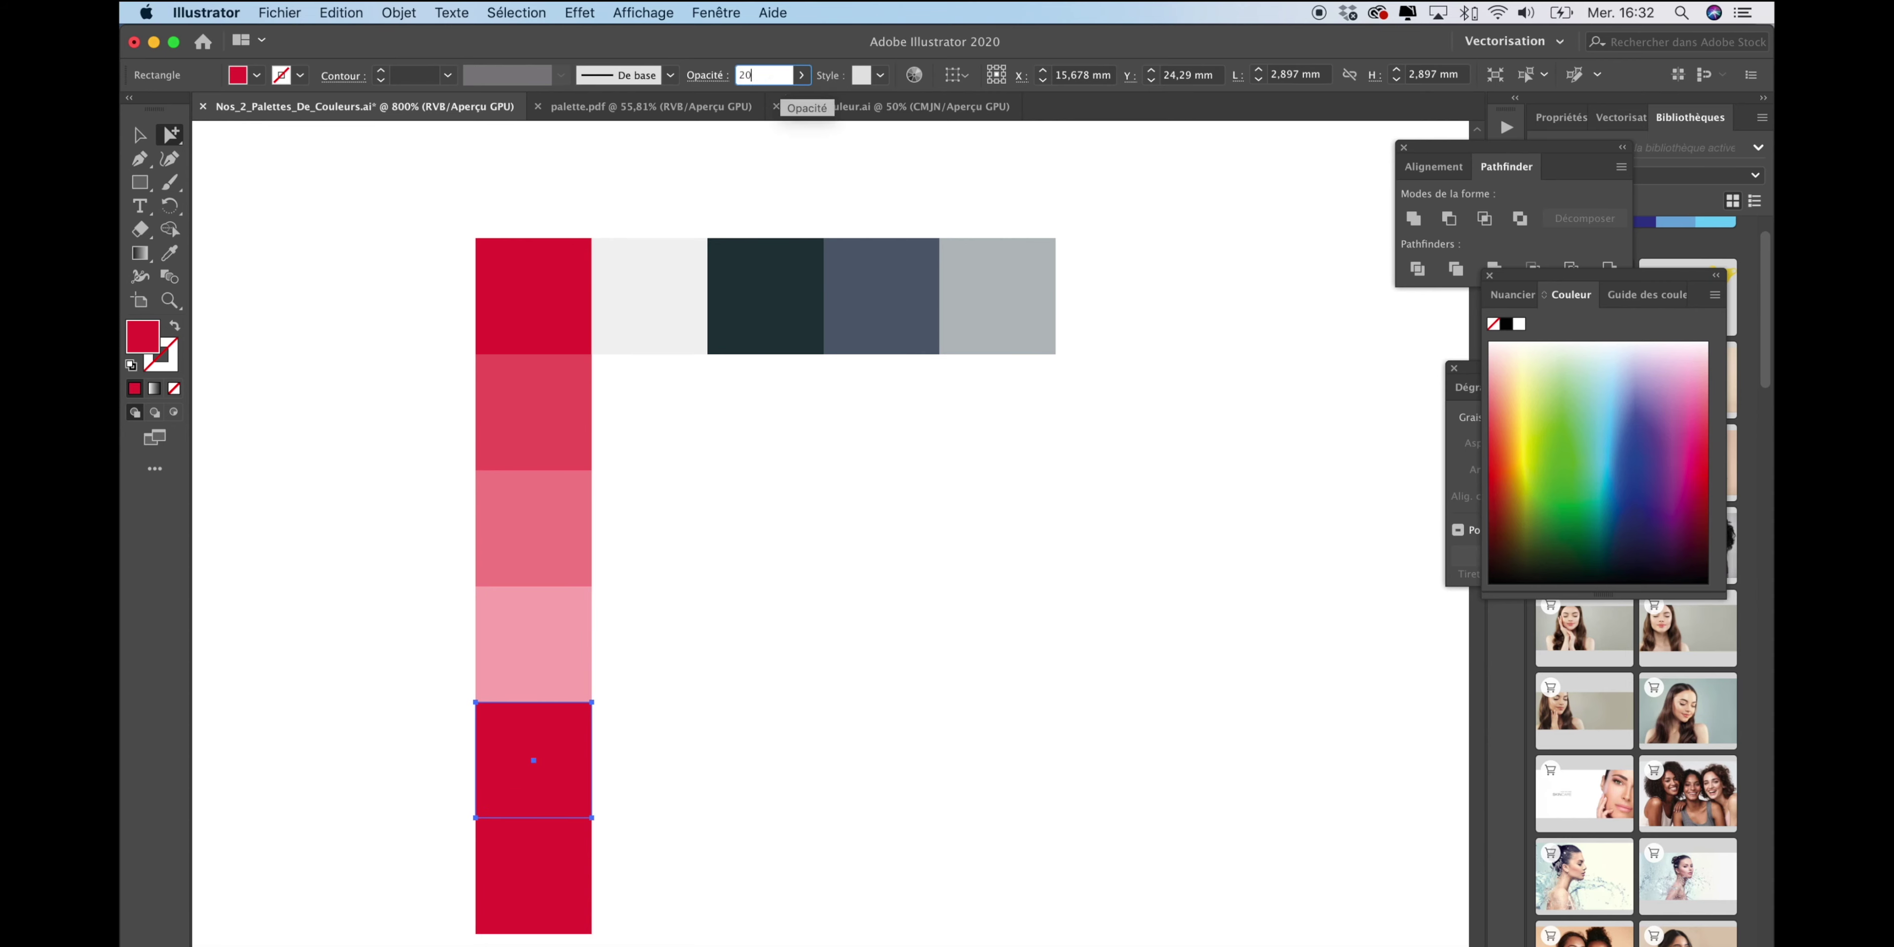
pyautogui.press('Return')
pyautogui.click(548, 871)
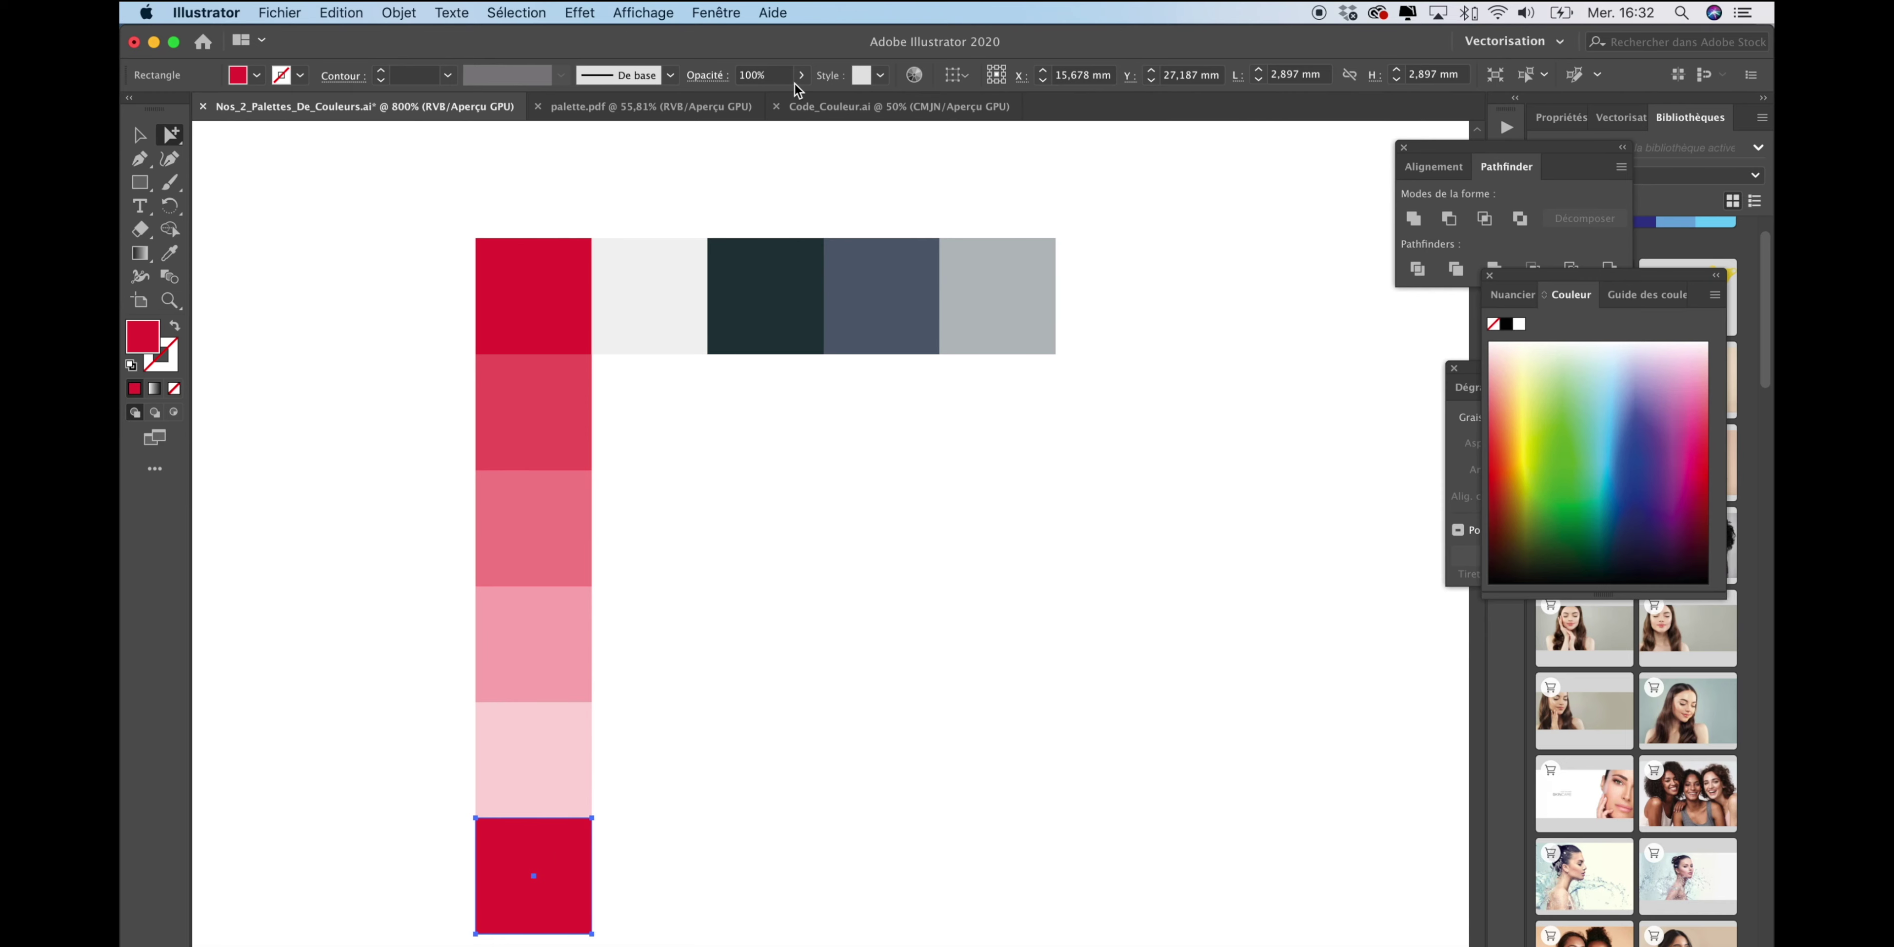
pyautogui.click(781, 81)
pyautogui.write('1')
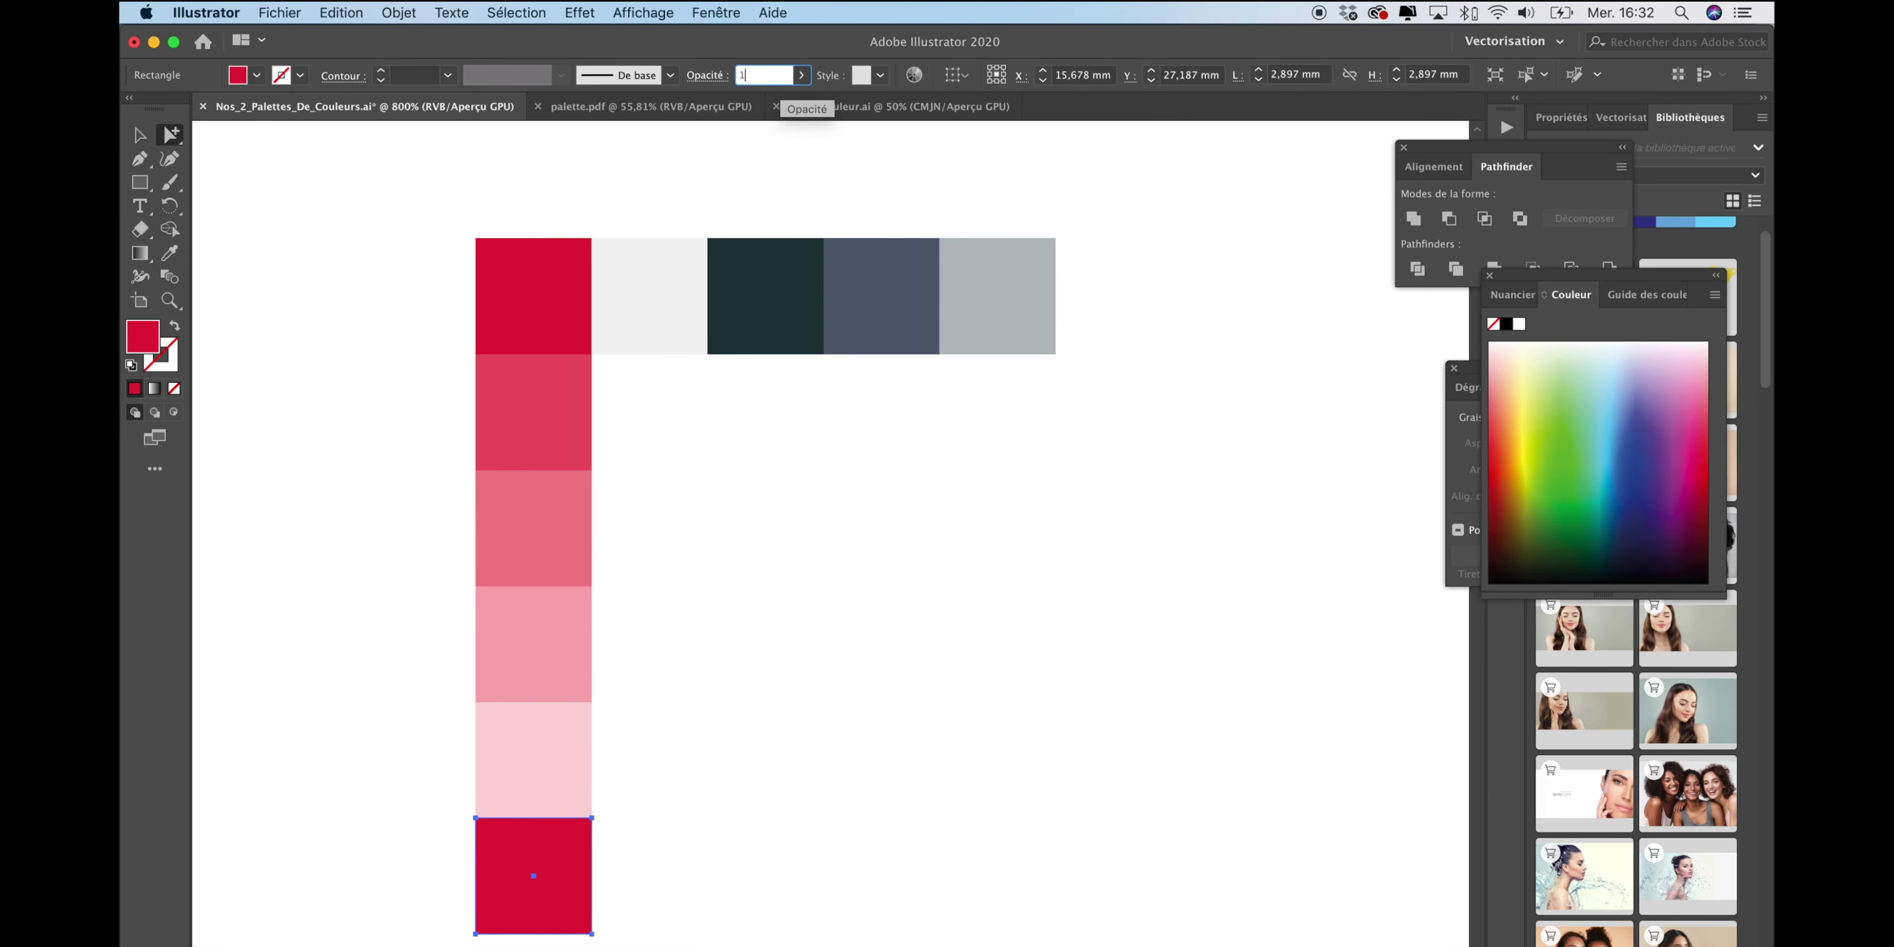
pyautogui.write('0')
pyautogui.press('Return')
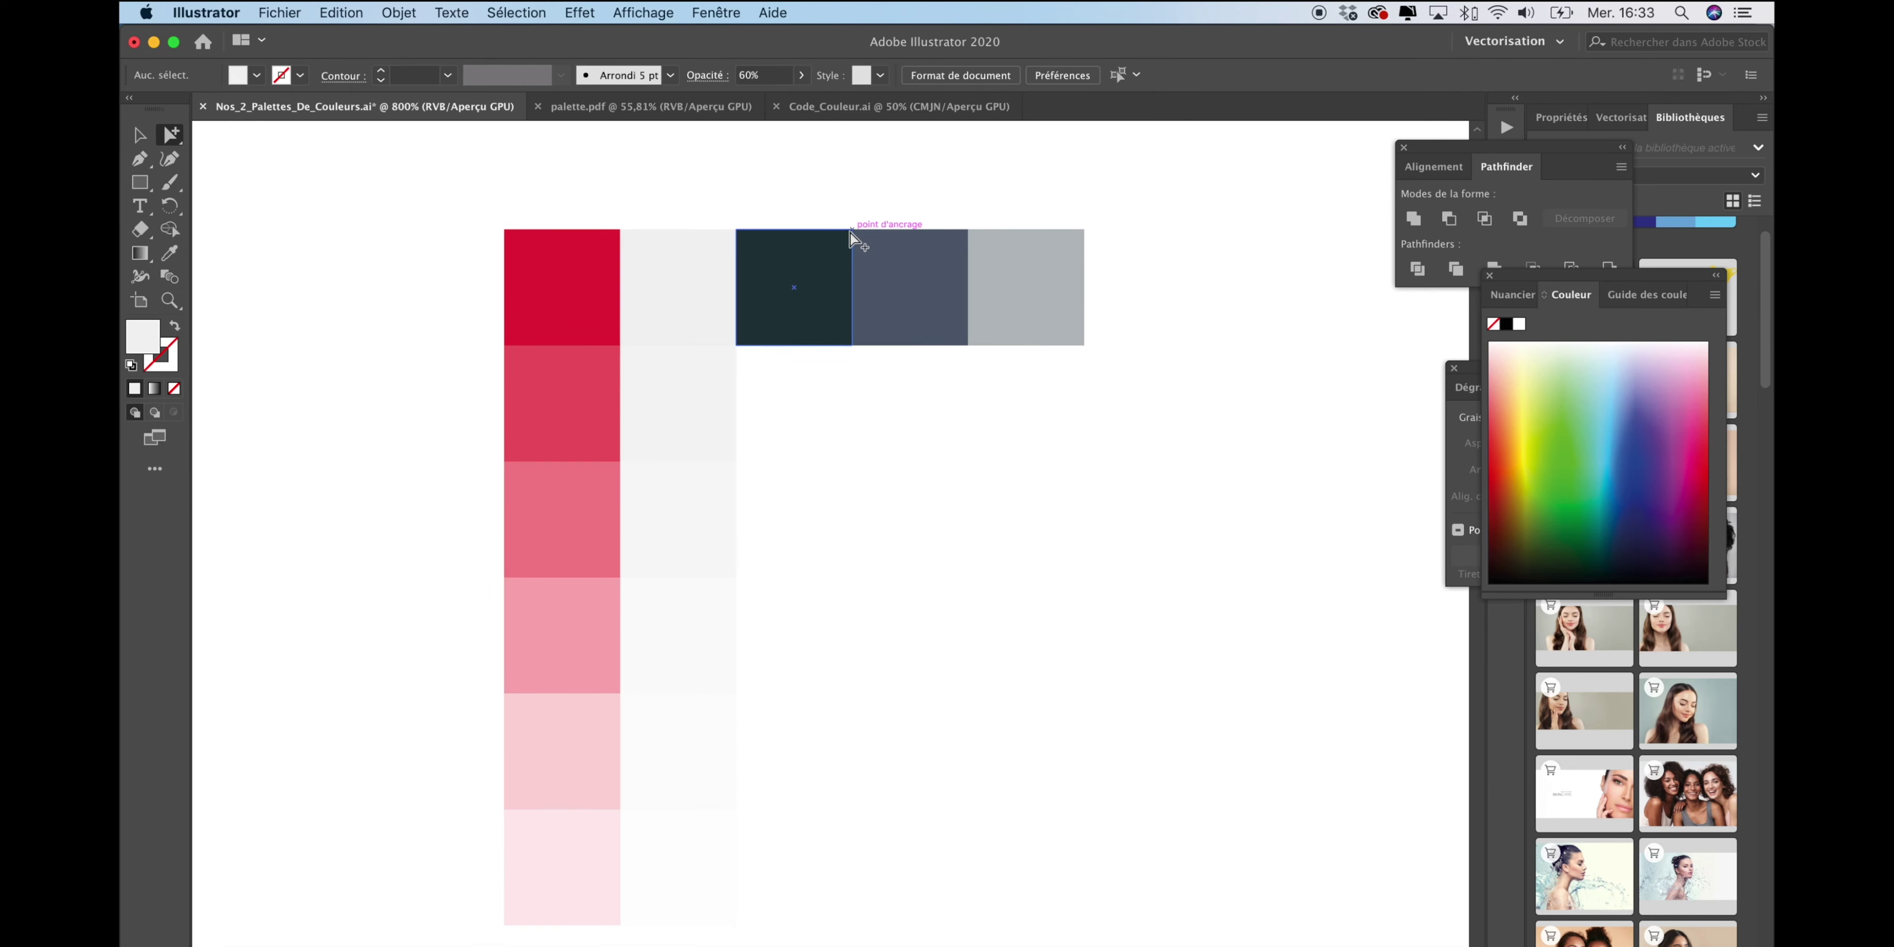
# Duplicate the dark and grey squares down into columns, giving the bottom grey copy 10% opacity.
pyautogui.moveTo(858, 241); pyautogui.dragTo(835, 338)
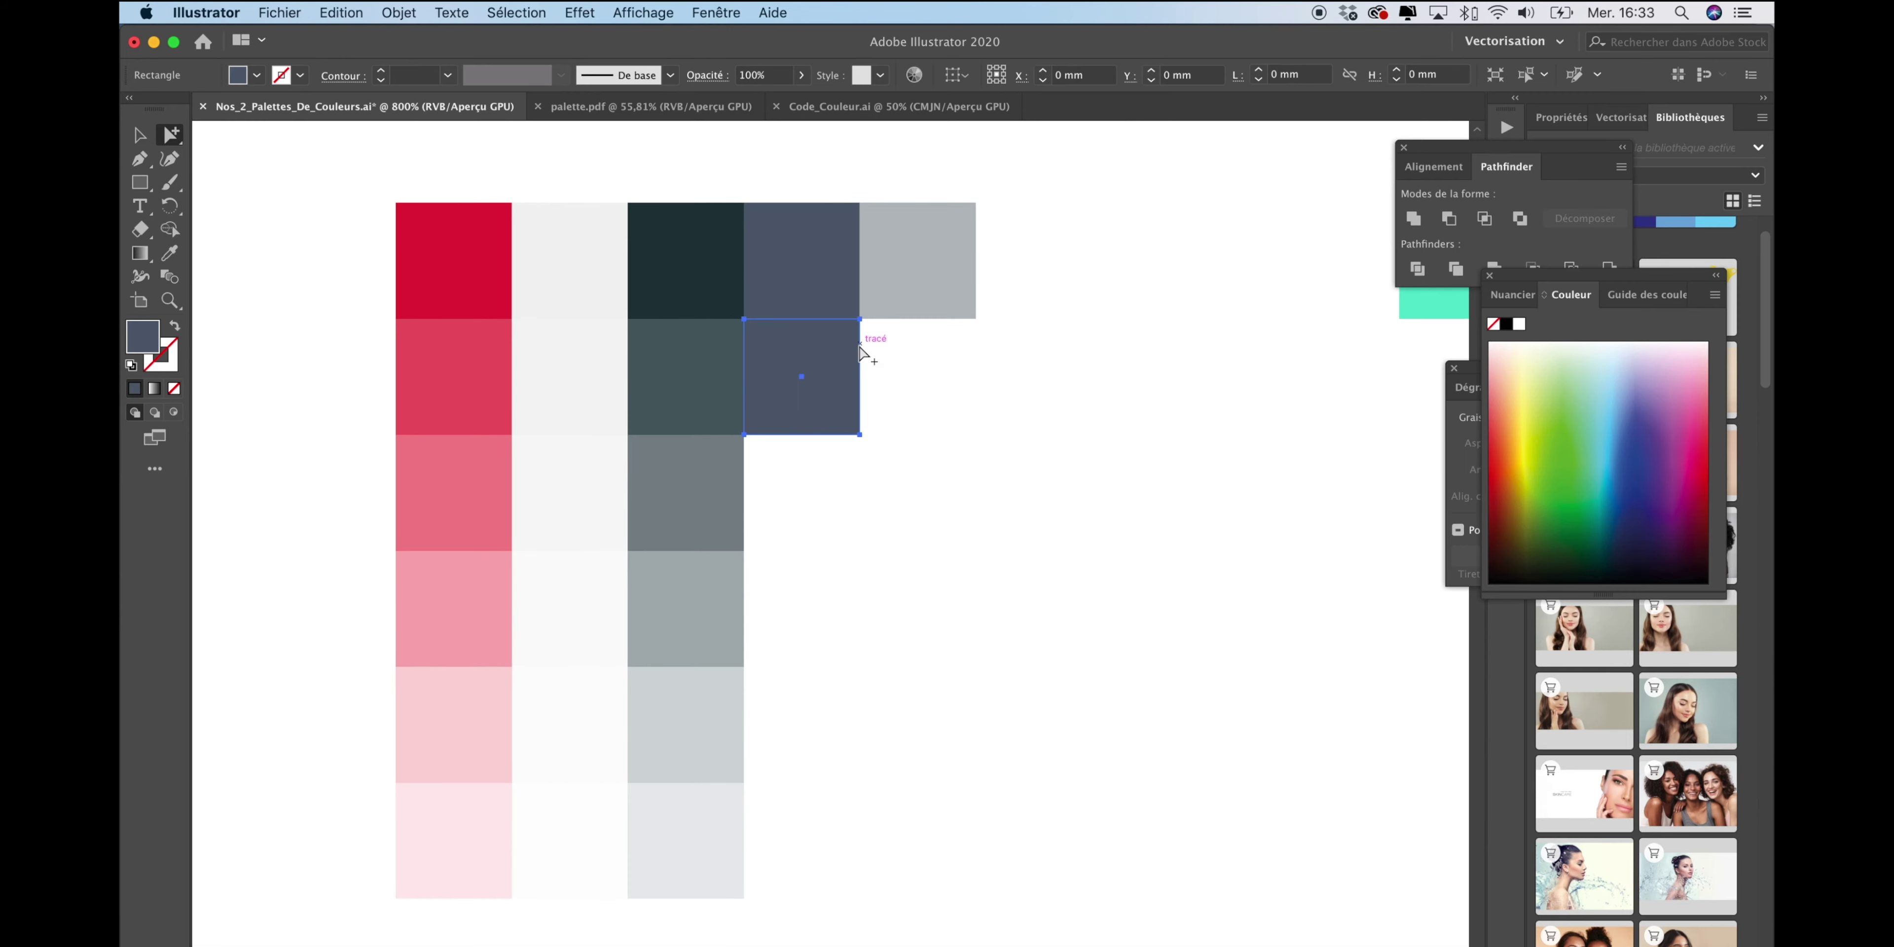
pyautogui.hotkey('ctrl', 'd')
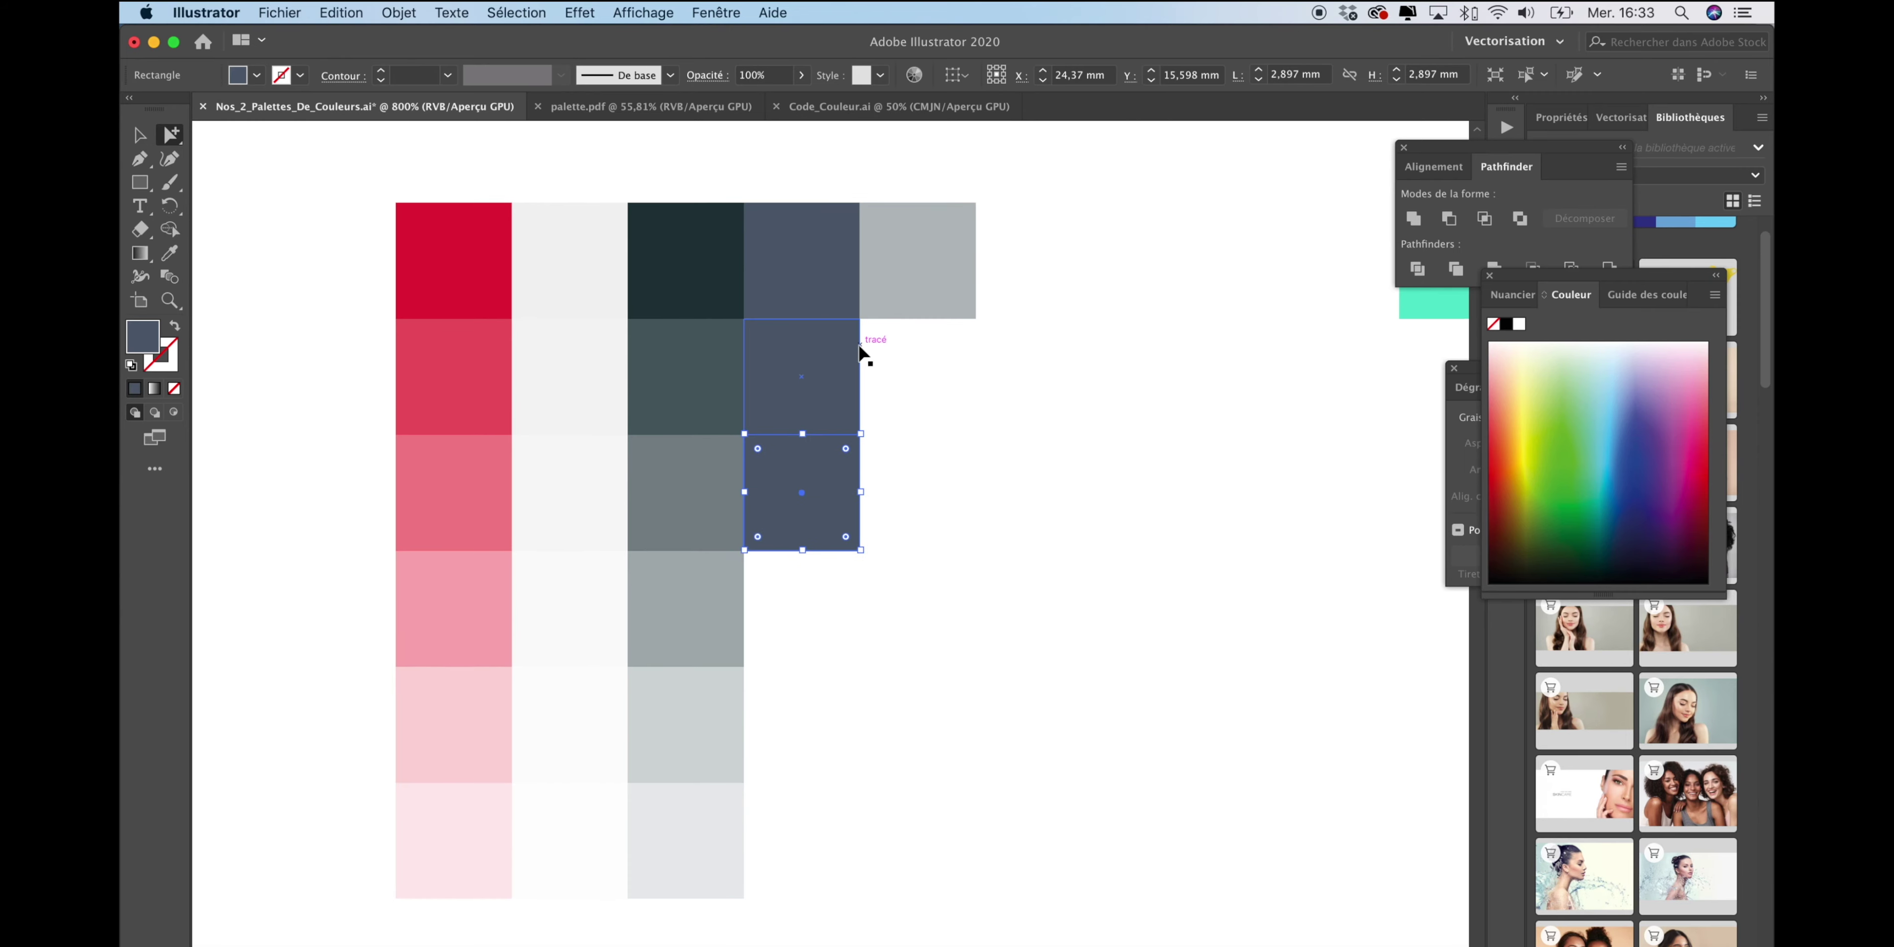
pyautogui.hotkey('ctrl', 'd')
pyautogui.hotkey('ctrl', 'd')
pyautogui.hotkey('ctrl', 'd')
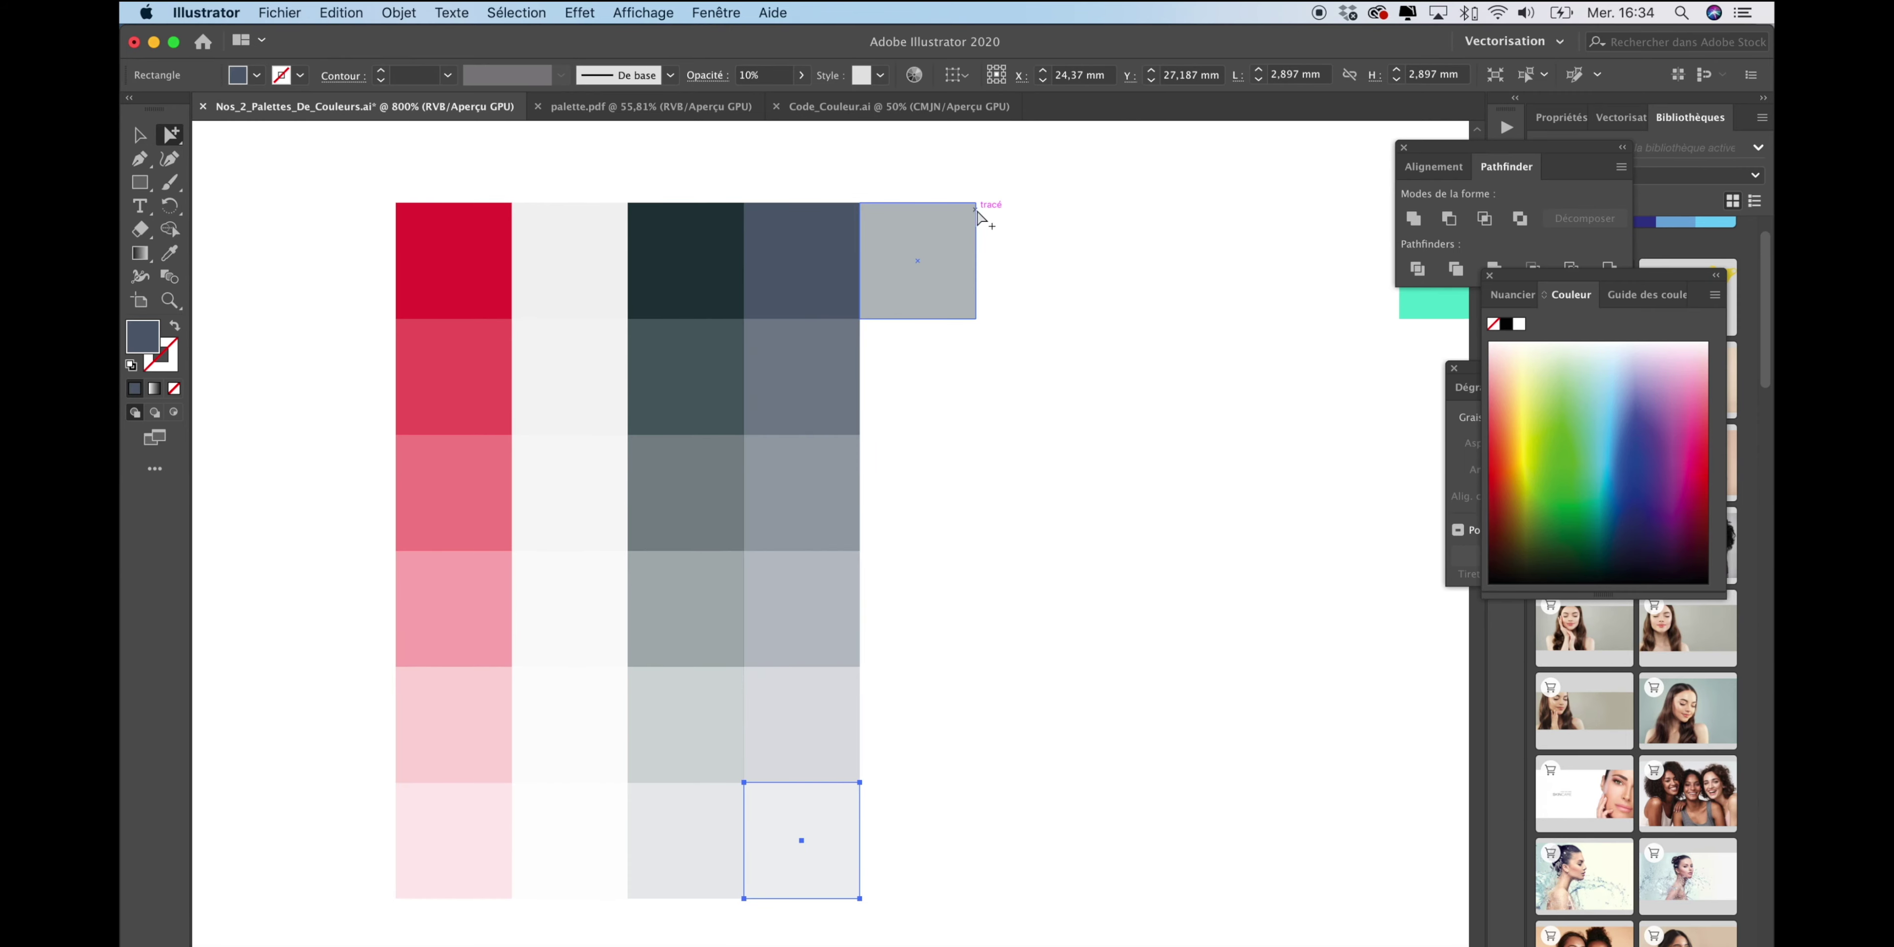
pyautogui.moveTo(966, 262); pyautogui.dragTo(966, 319)
pyautogui.hotkey('ctrl', 'd')
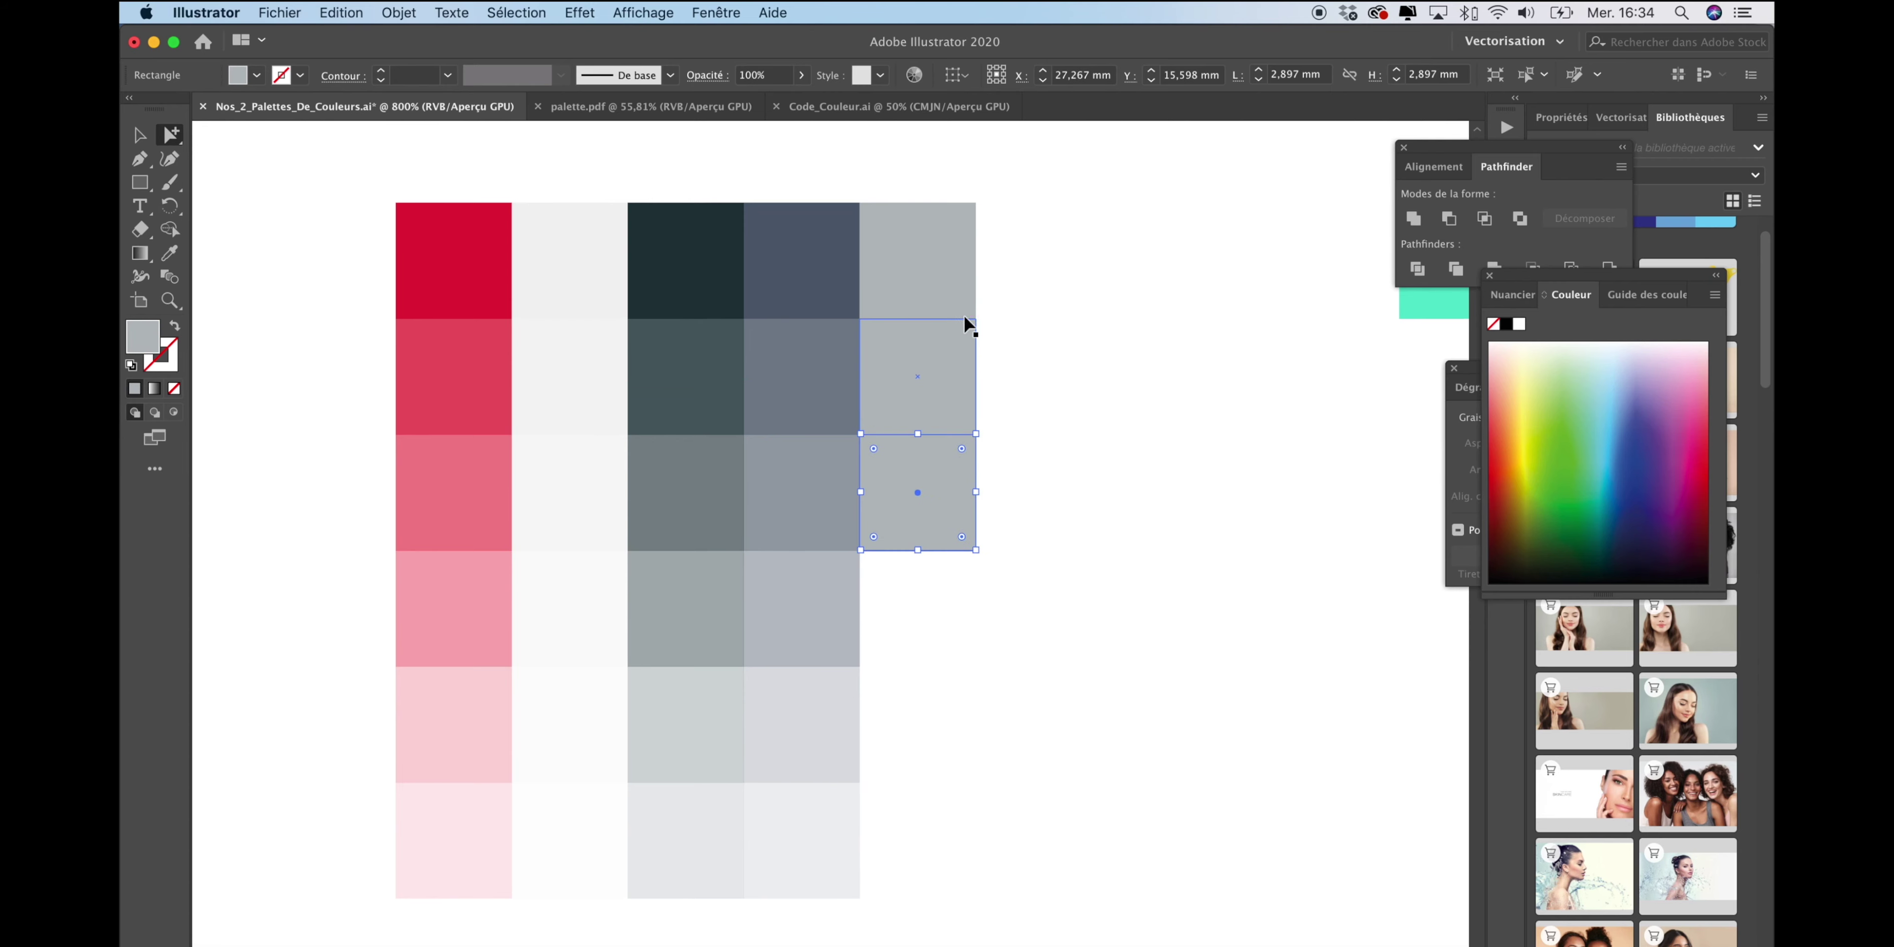
pyautogui.hotkey('ctrl', 'd')
pyautogui.hotkey('ctrl', 'd')
pyautogui.hotkey('ctrl', 'd')
pyautogui.click(764, 75)
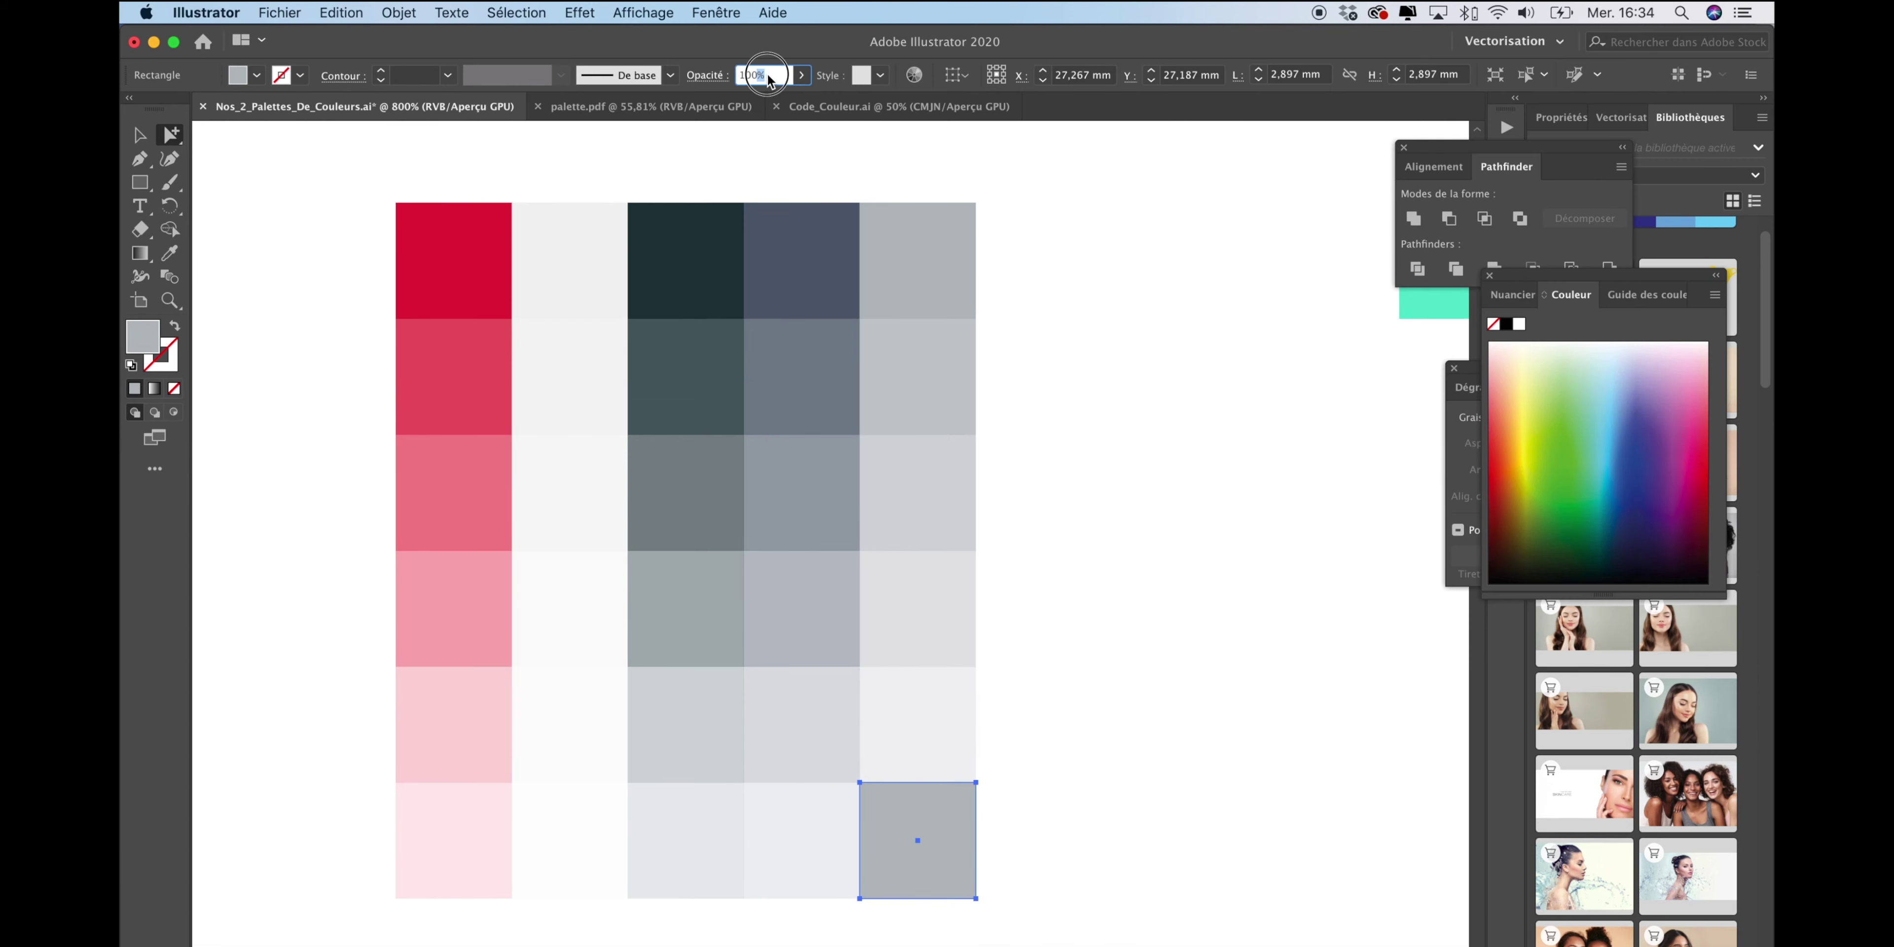
pyautogui.write('10')
pyautogui.press('Return')
pyautogui.hotkey('ctrl', '-')
pyautogui.hotkey('ctrl', '-')
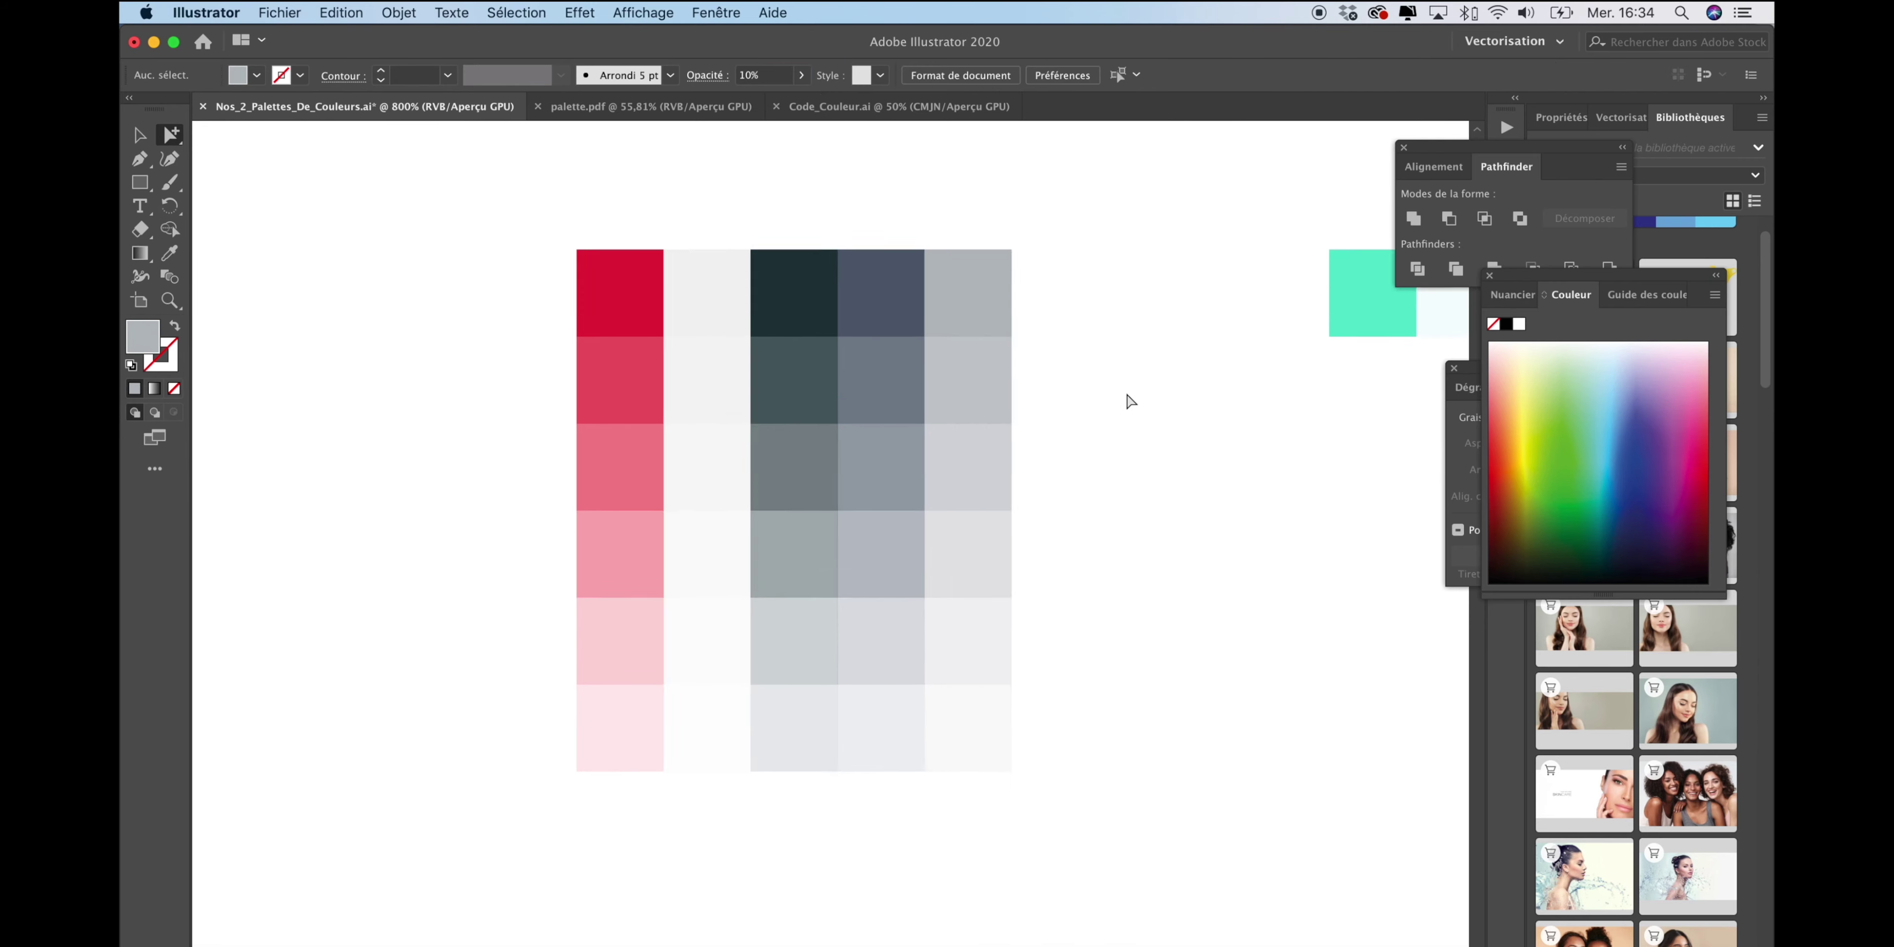
pyautogui.click(589, 309)
# Save the document as Nos_2_Palettes_De_Couleurs.ai in the chosen folder.
pyautogui.hscroll(3, 842, 345)
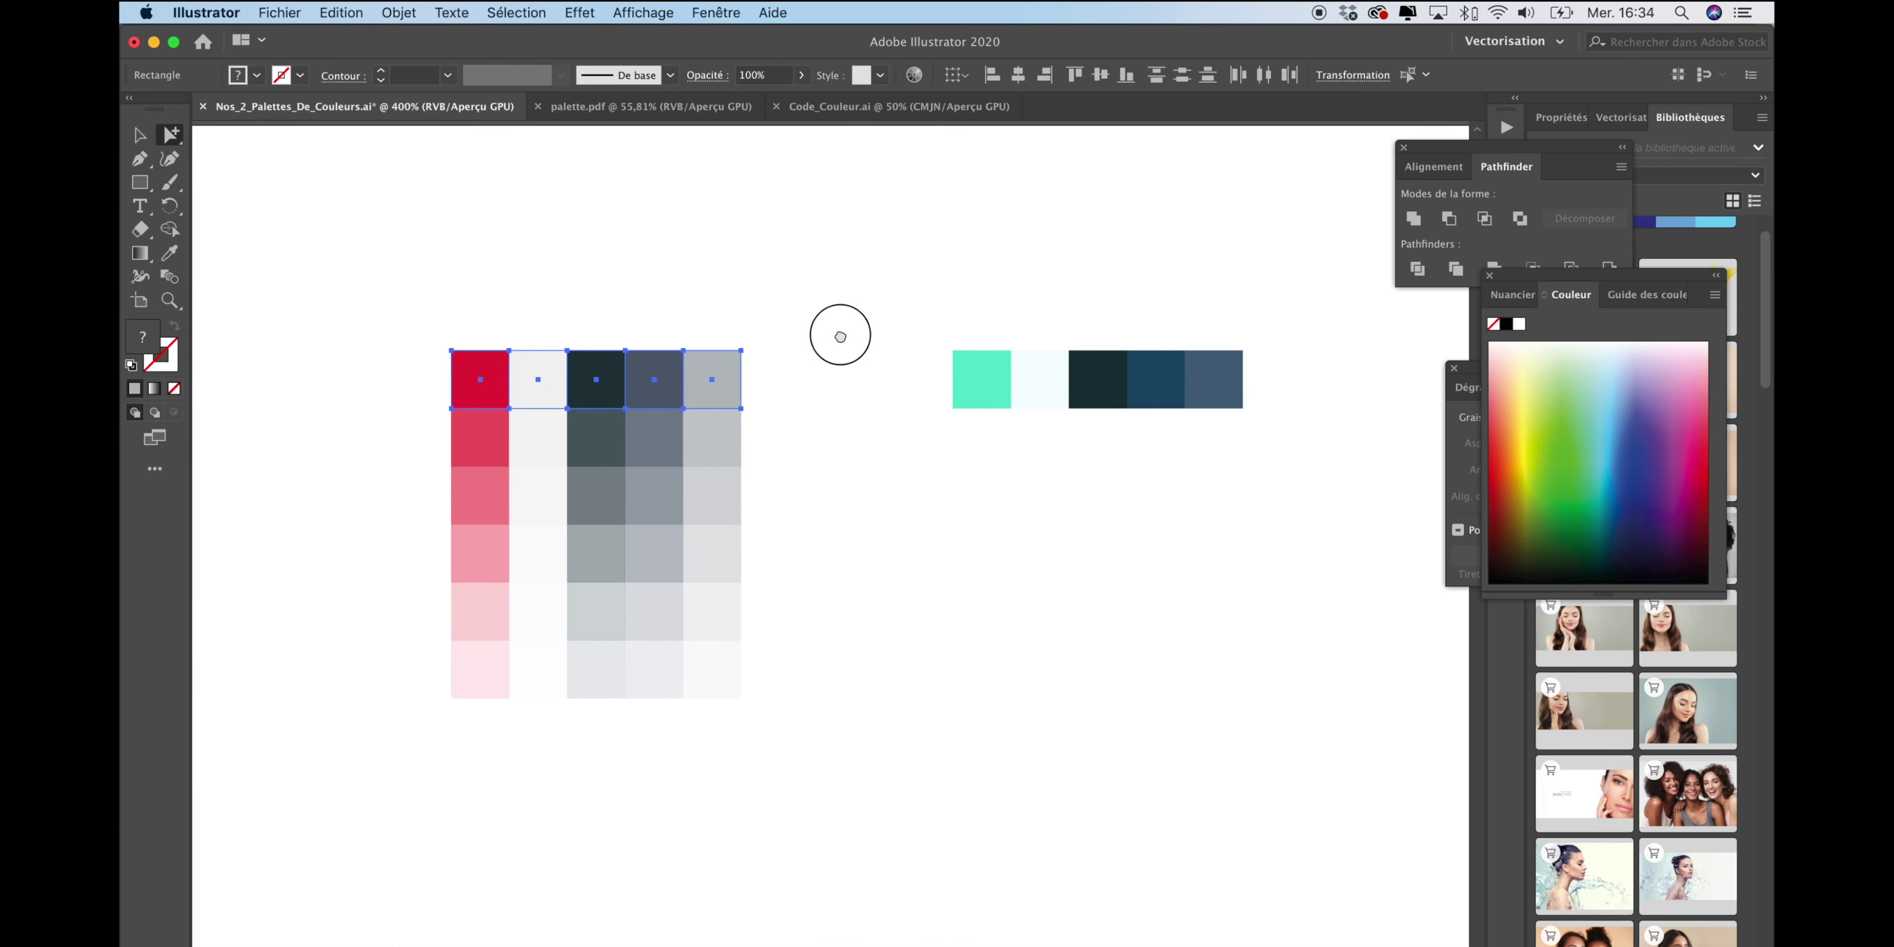
pyautogui.hotkey('ctrl', '+')
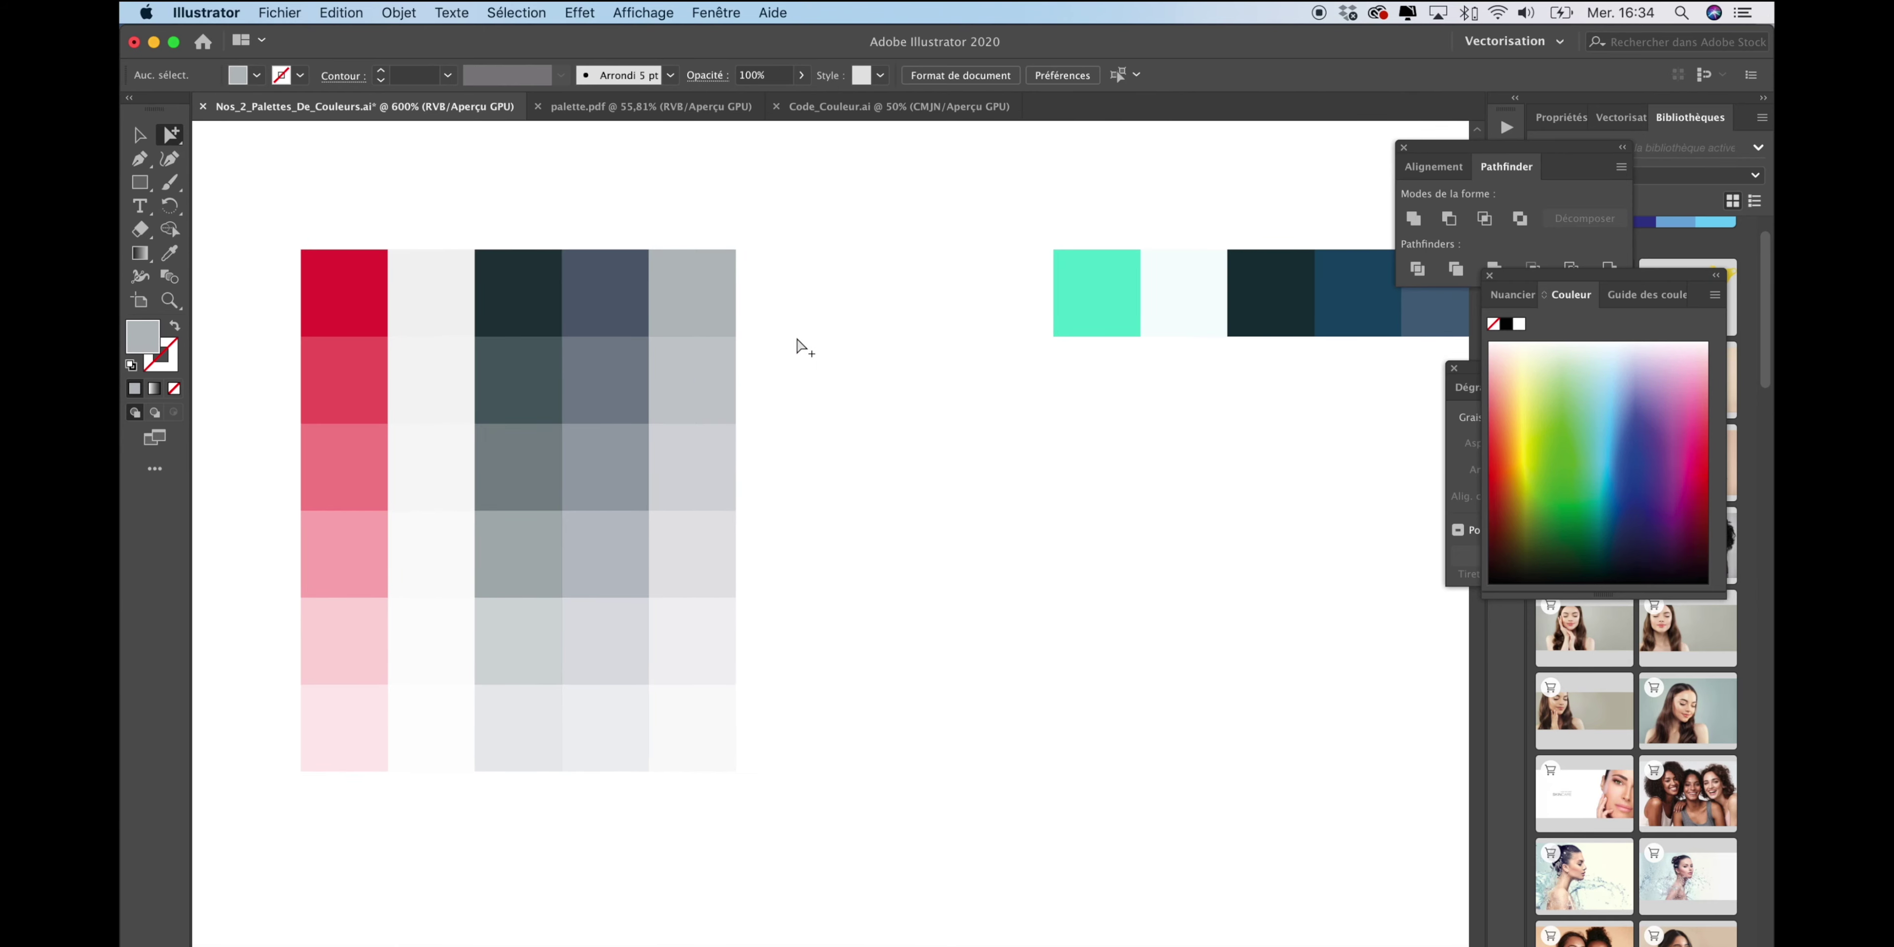
pyautogui.hscroll(3, 921, 360)
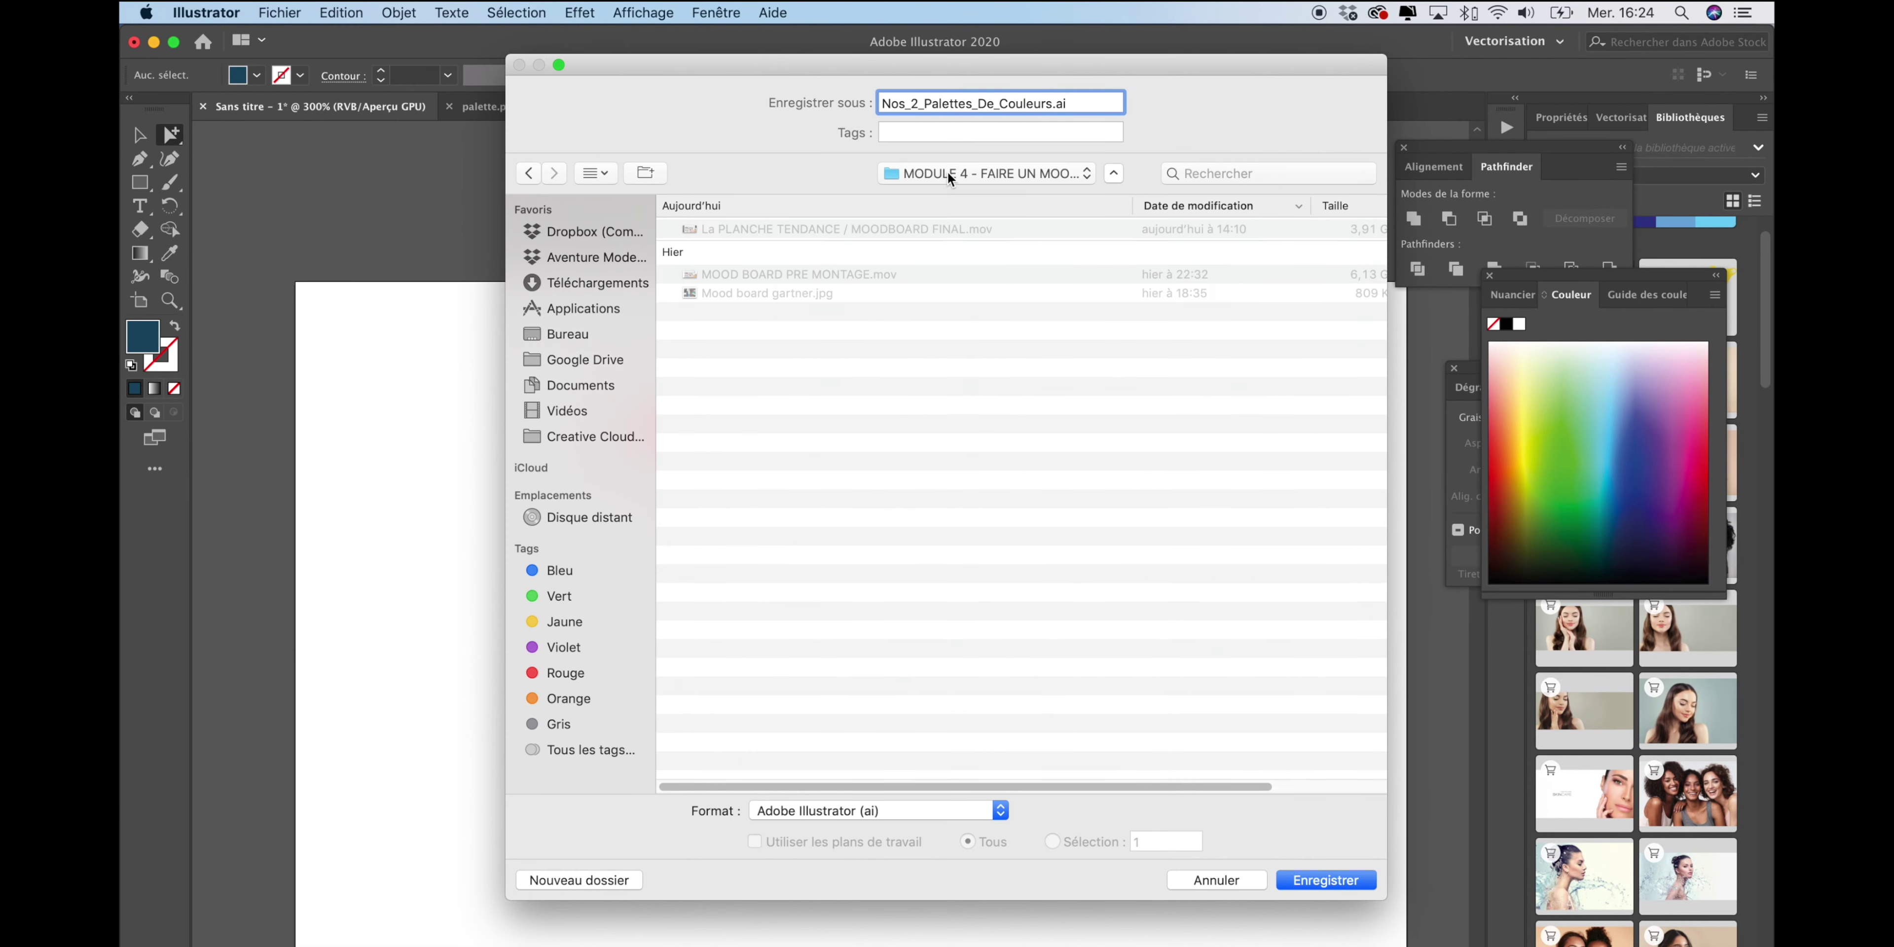
pyautogui.click(951, 174)
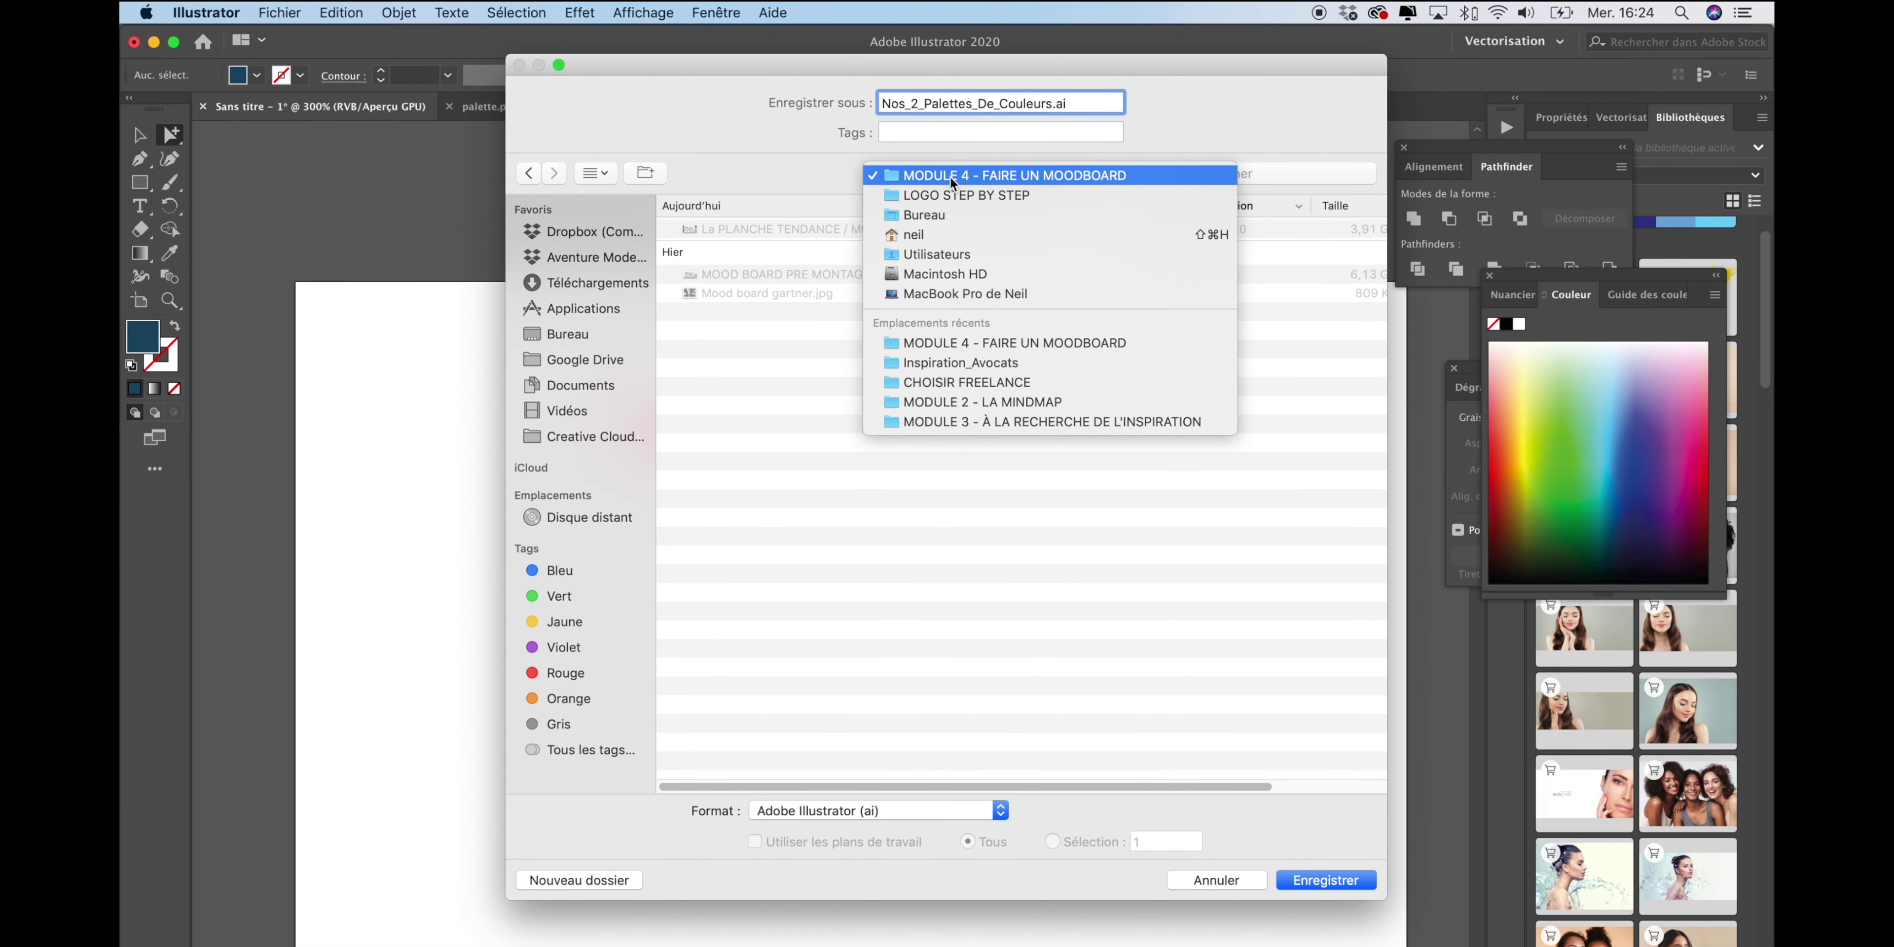
pyautogui.click(950, 195)
pyautogui.press('Return')
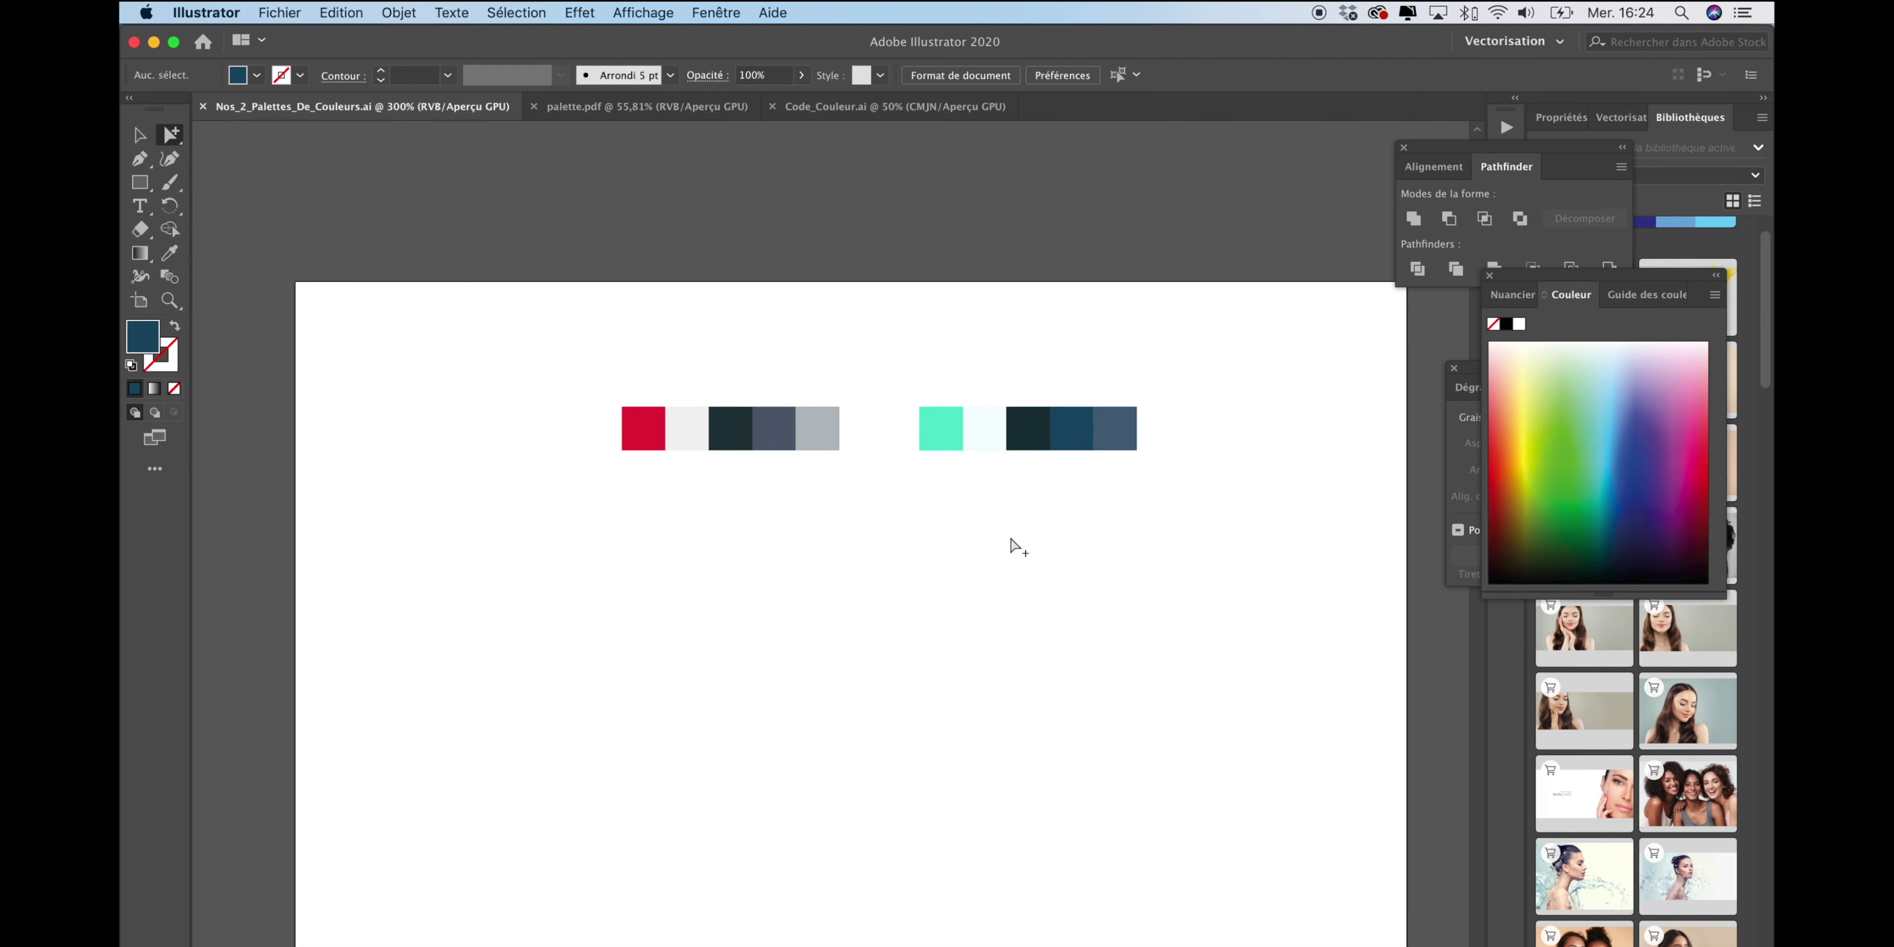
# In Photoshop, pick orange and brush an orange stroke beside the red one.
pyautogui.click(1400, 941)
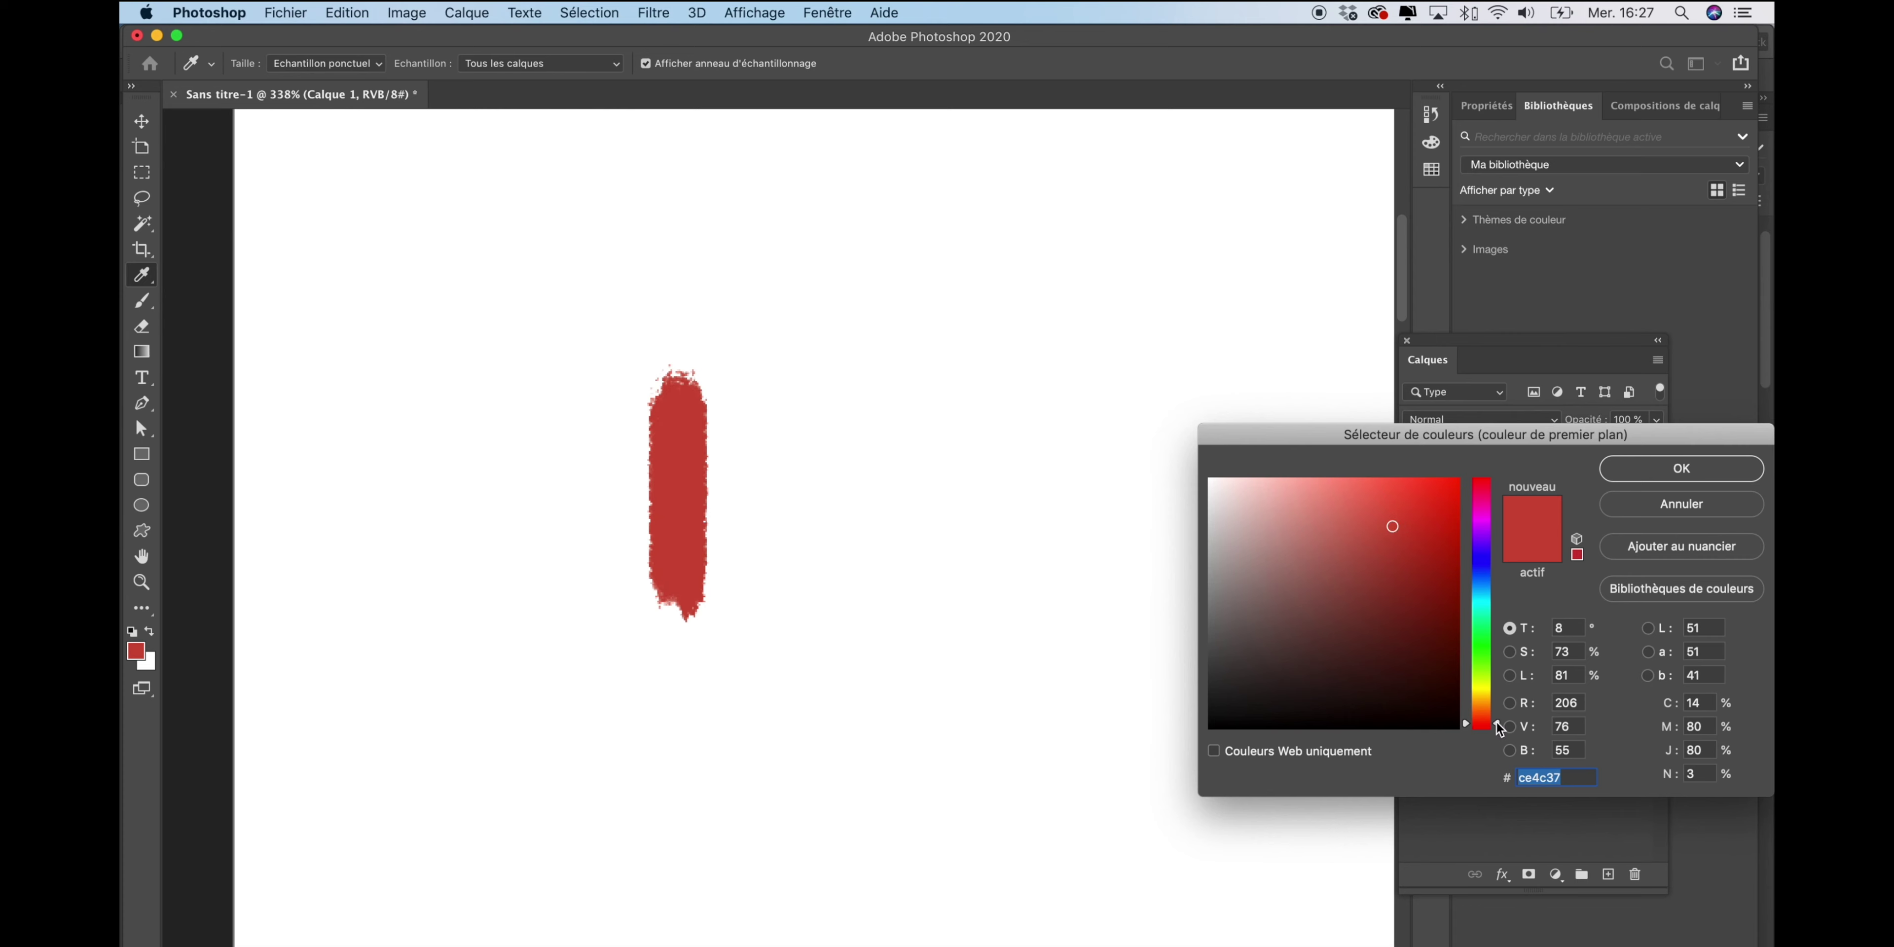
pyautogui.moveTo(1500, 728); pyautogui.dragTo(1498, 709)
pyautogui.click(1390, 518)
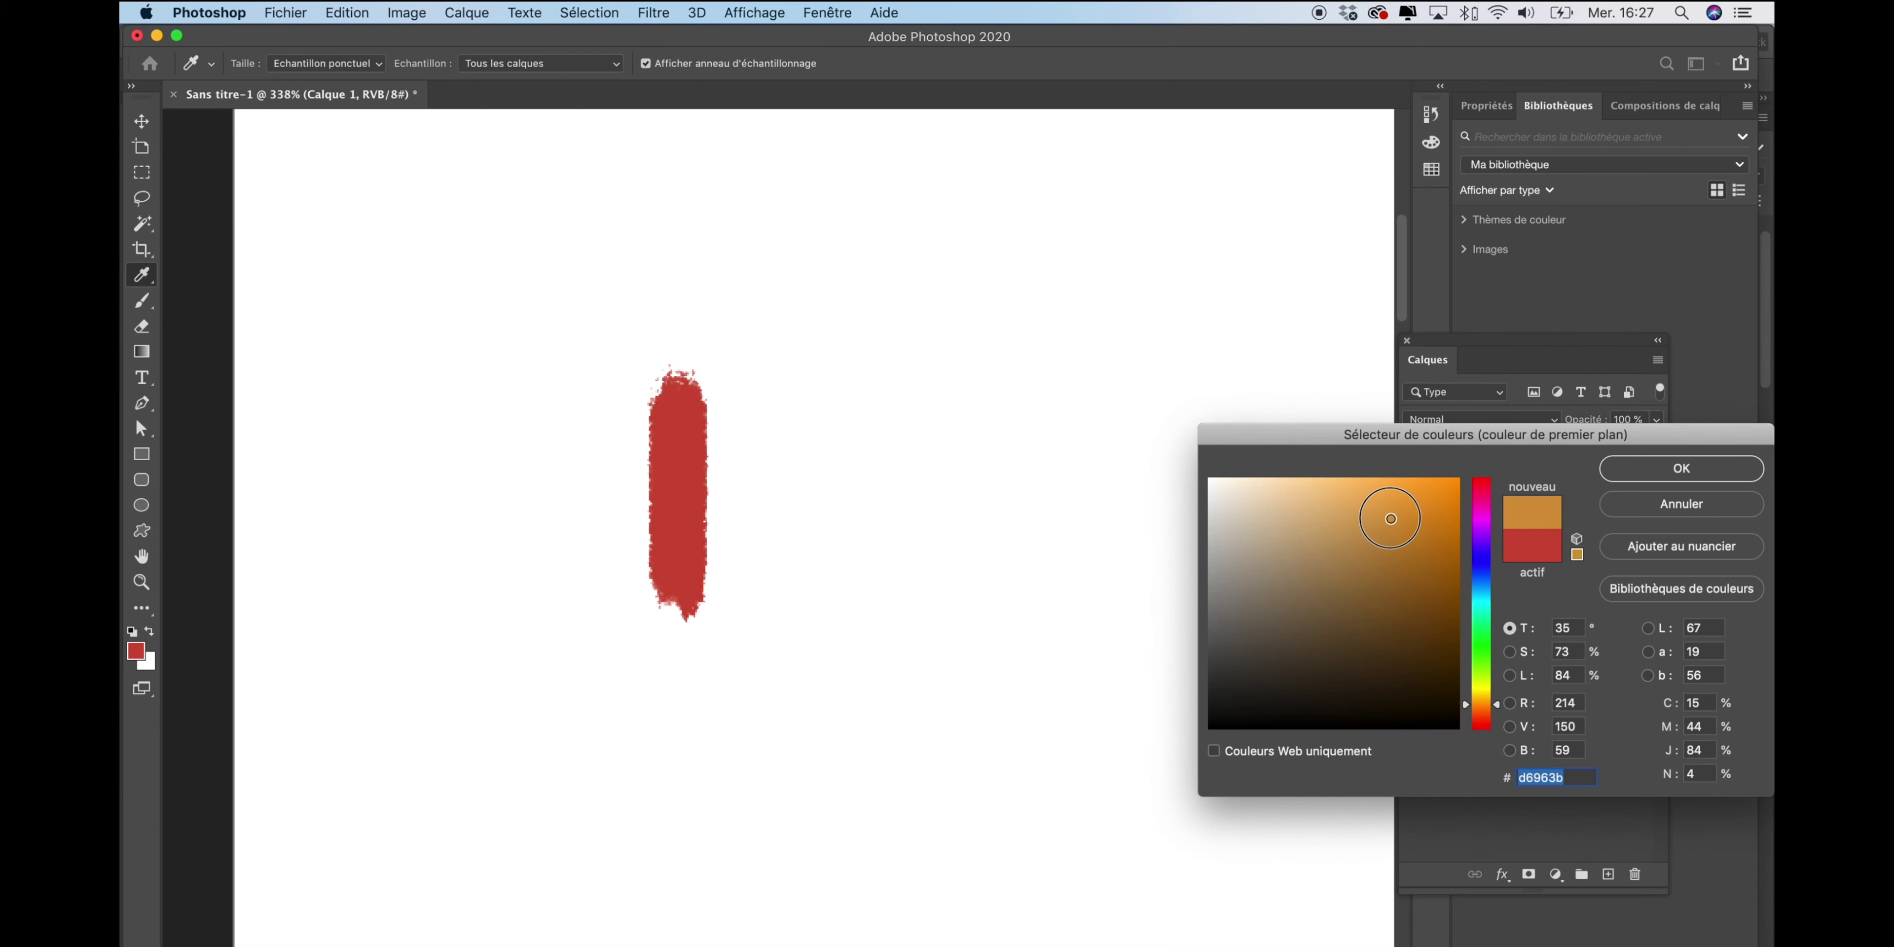
pyautogui.moveTo(1390, 518); pyautogui.dragTo(1387, 514)
pyautogui.click(1651, 477)
pyautogui.press('b')
pyautogui.moveTo(631, 379)
pyautogui.mouseDown()
pyautogui.moveTo(635, 592)
pyautogui.moveTo(610, 423)
pyautogui.moveTo(625, 388)
pyautogui.moveTo(636, 558)
pyautogui.mouseUp()
# Brush a light green stroke left of the orange one, then shift the picker toward mint.
pyautogui.click(136, 650)
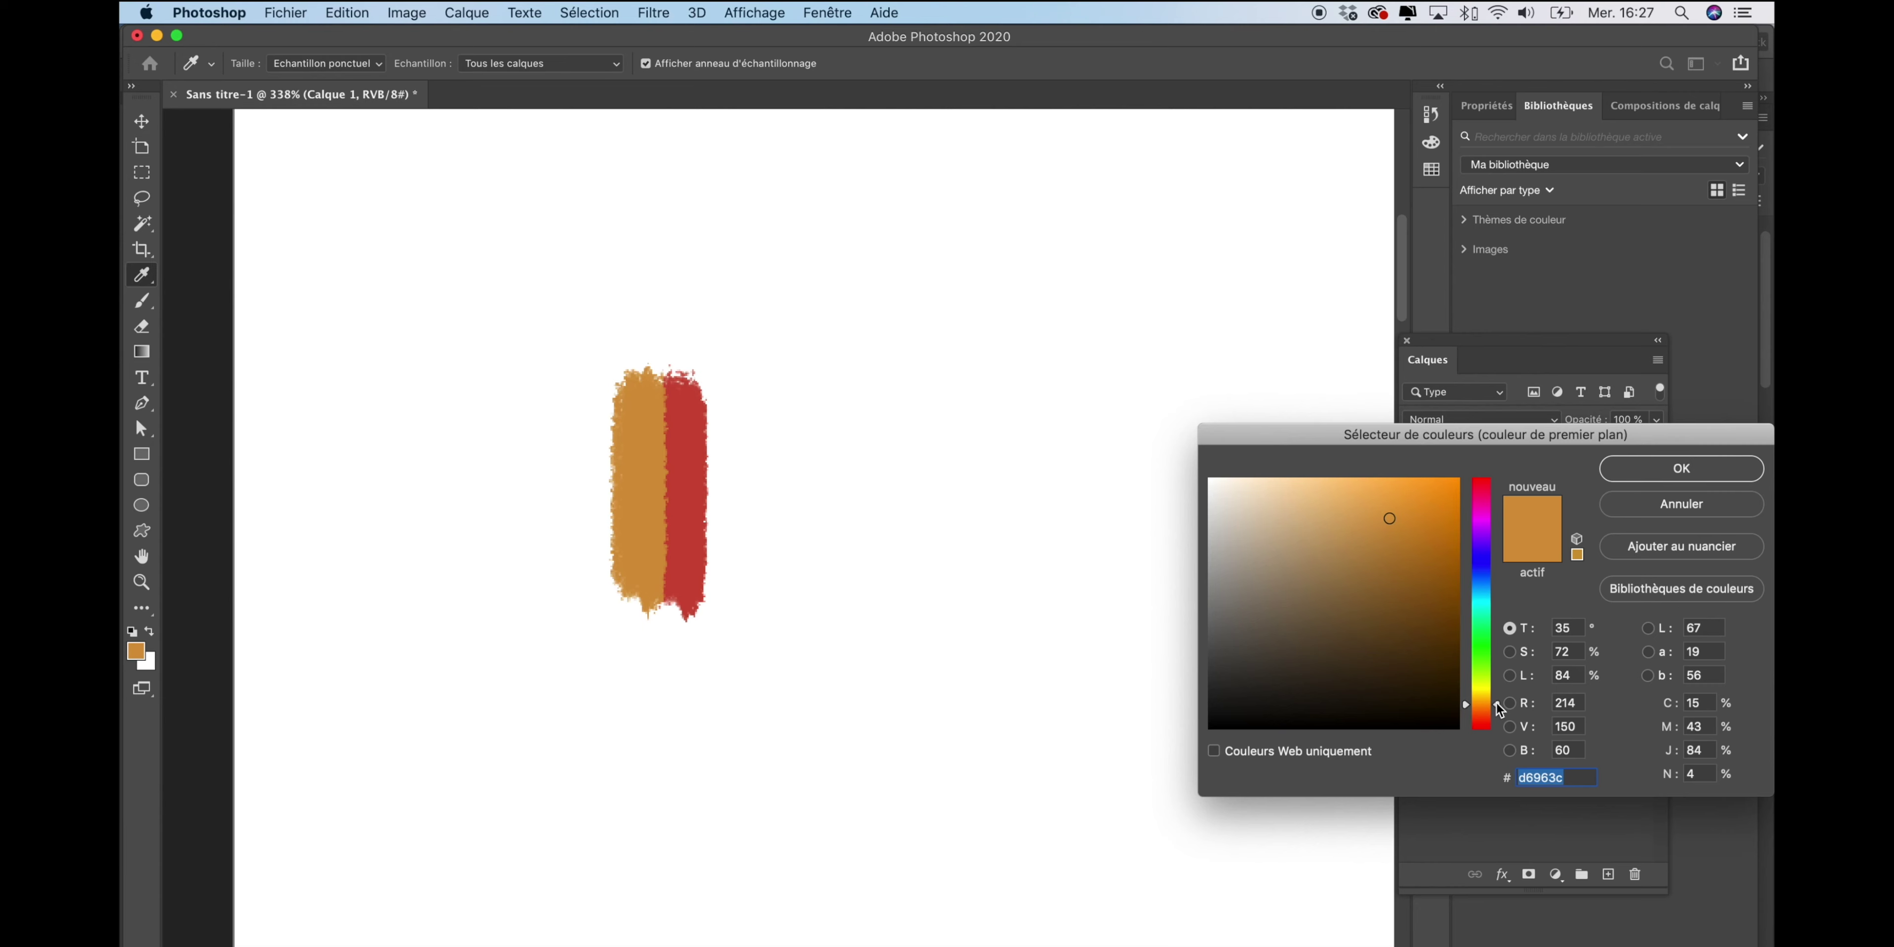
pyautogui.moveTo(1500, 708); pyautogui.dragTo(1496, 659)
pyautogui.click(1346, 519)
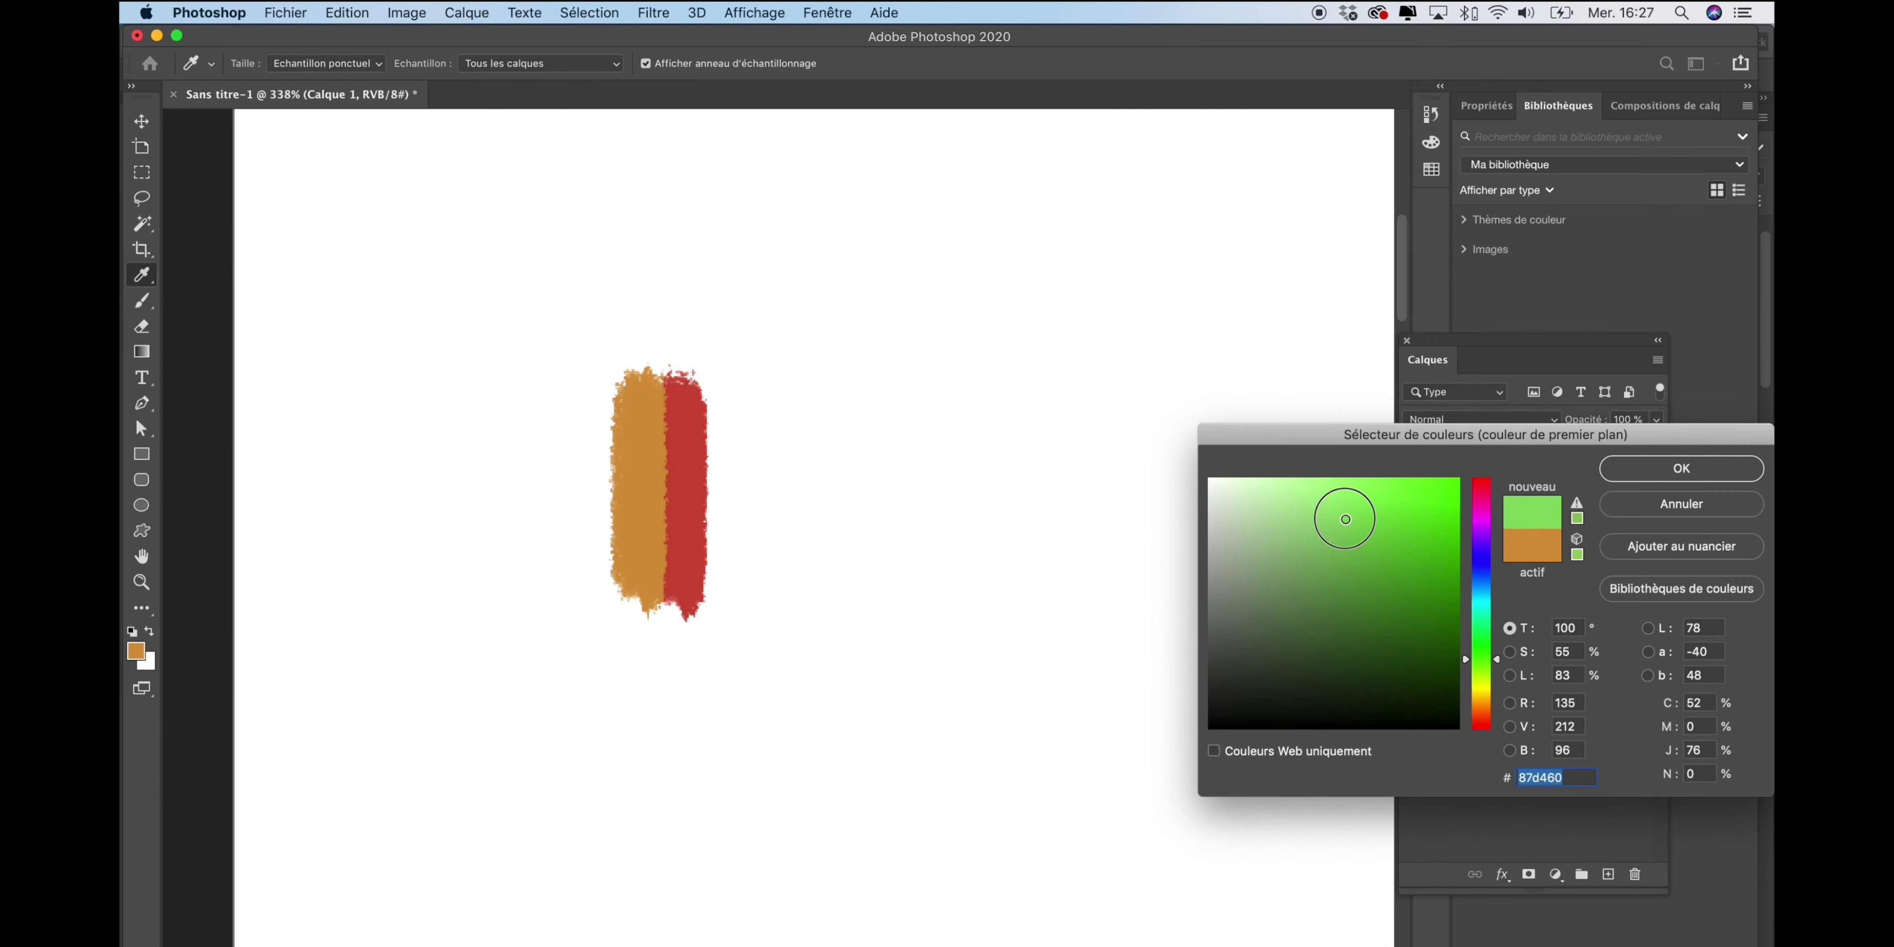
pyautogui.press('Return')
pyautogui.moveTo(589, 397)
pyautogui.mouseDown()
pyautogui.moveTo(571, 571)
pyautogui.moveTo(580, 393)
pyautogui.moveTo(629, 548)
pyautogui.mouseUp()
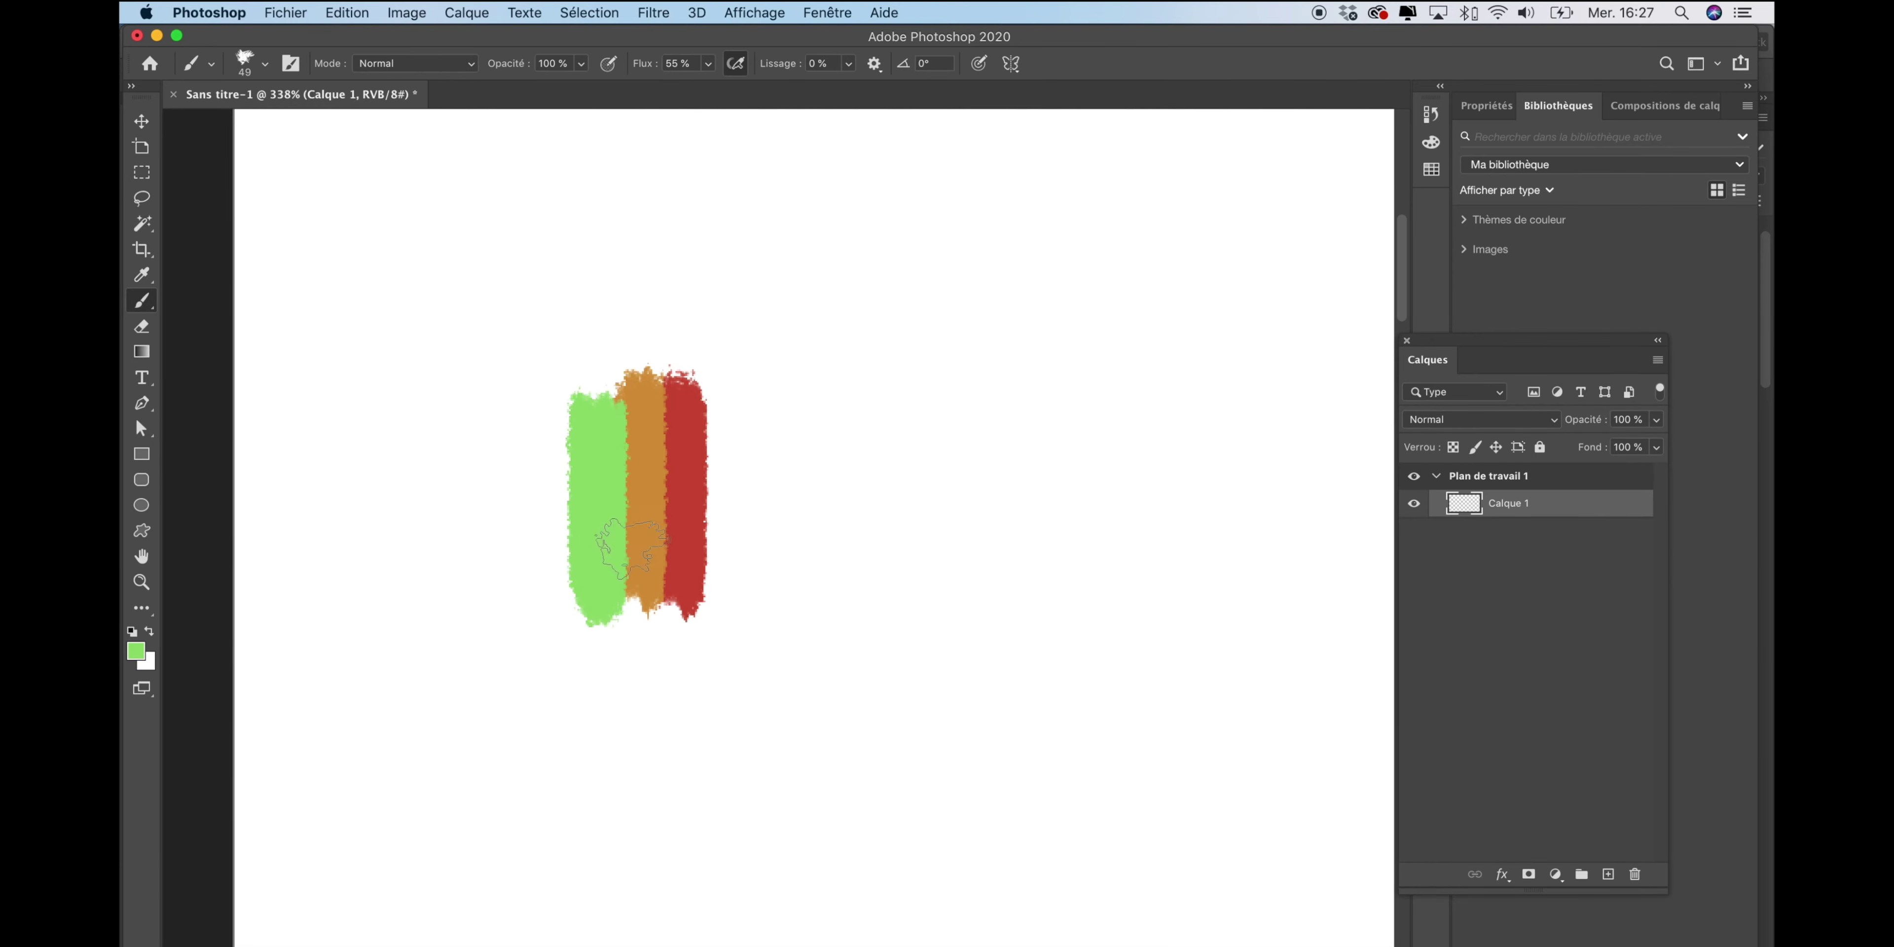
pyautogui.click(136, 650)
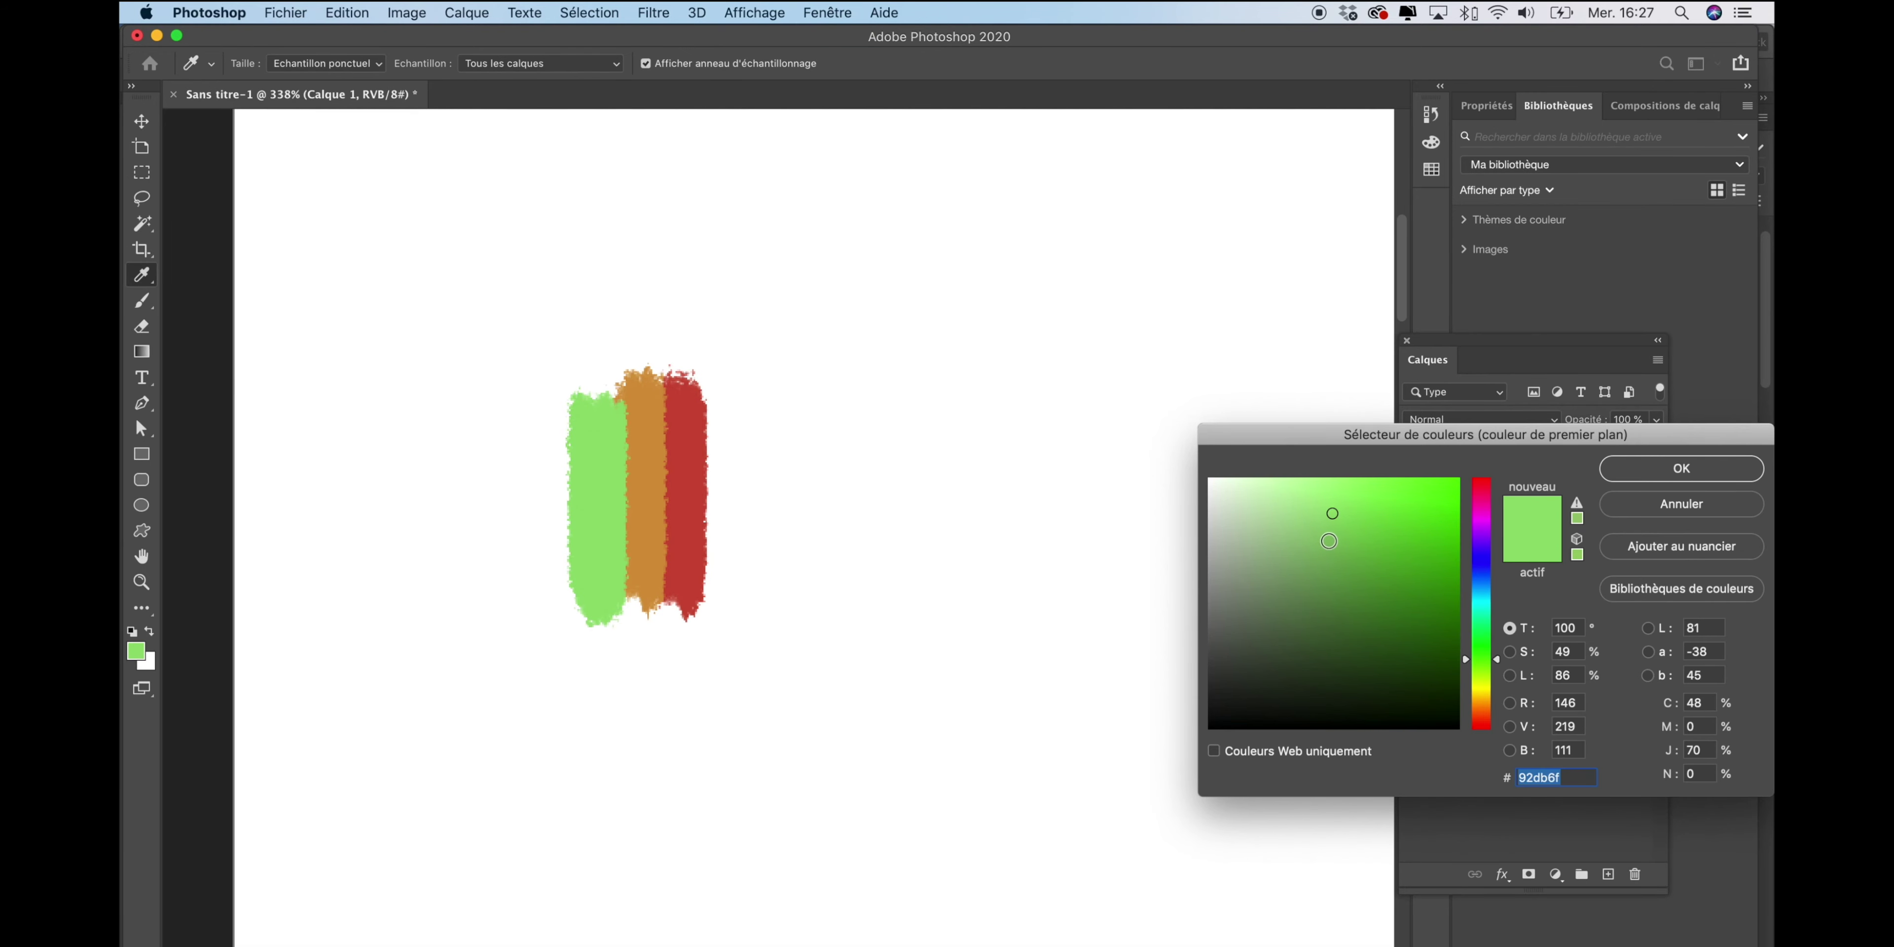
pyautogui.moveTo(1486, 671); pyautogui.dragTo(1491, 610)
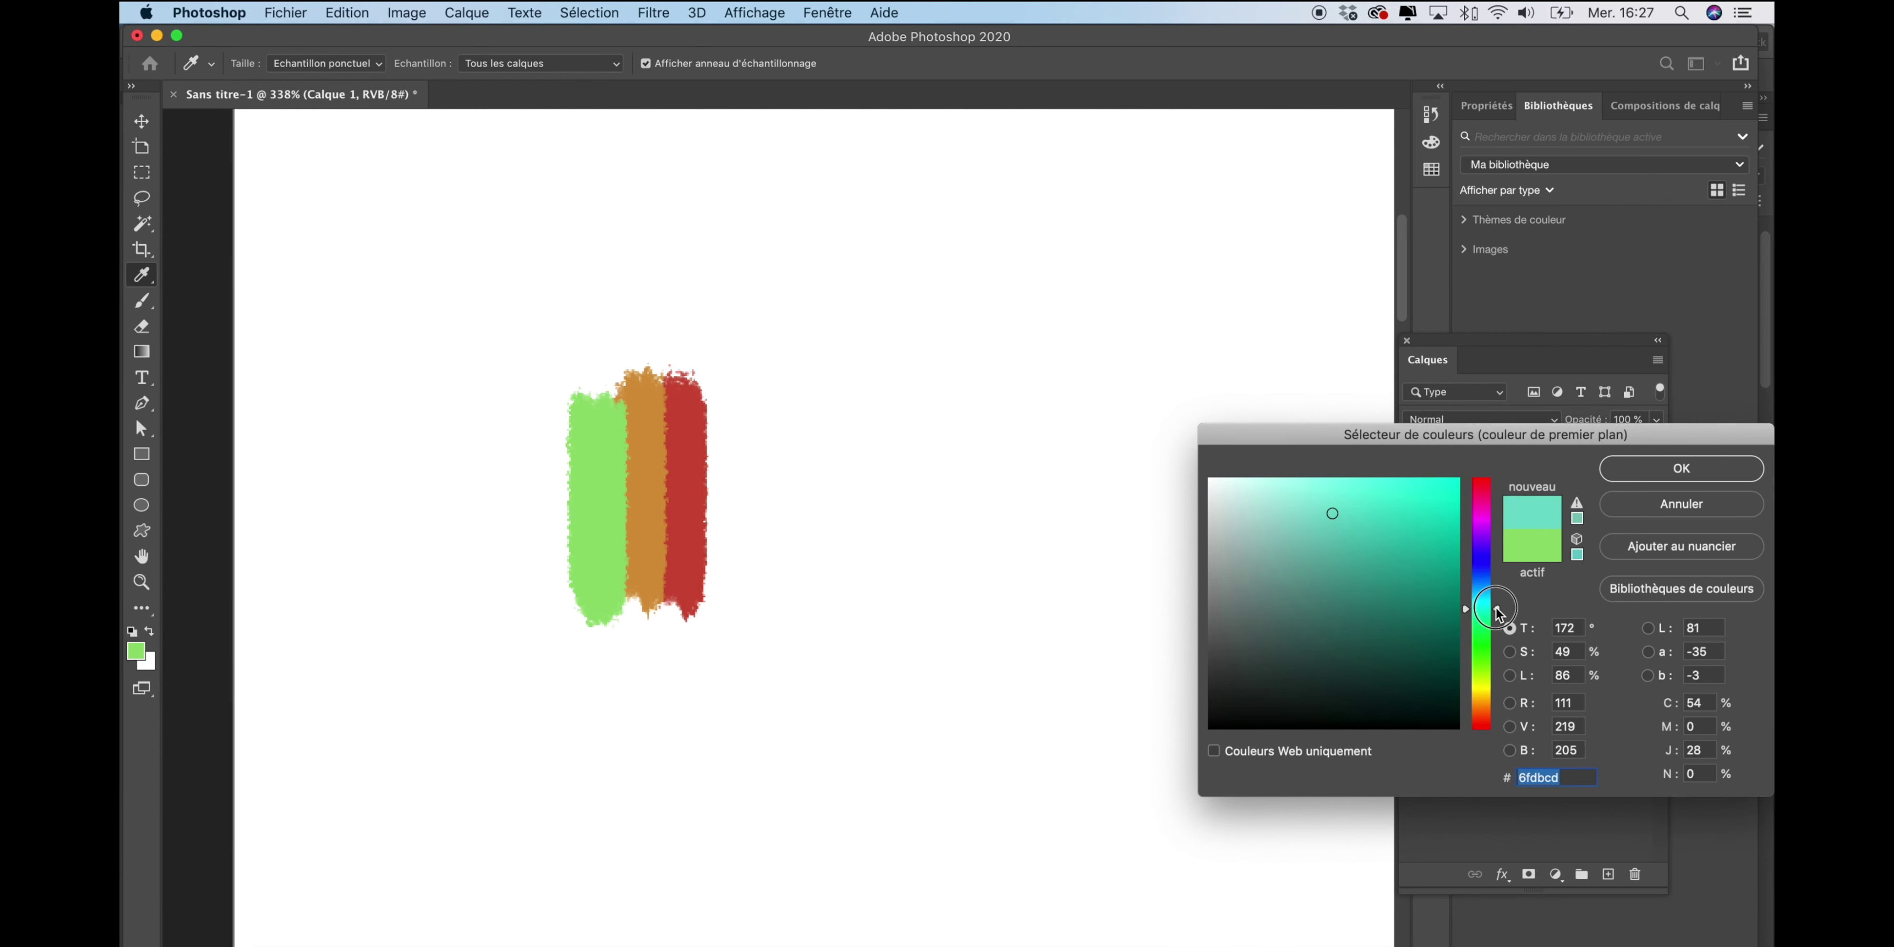
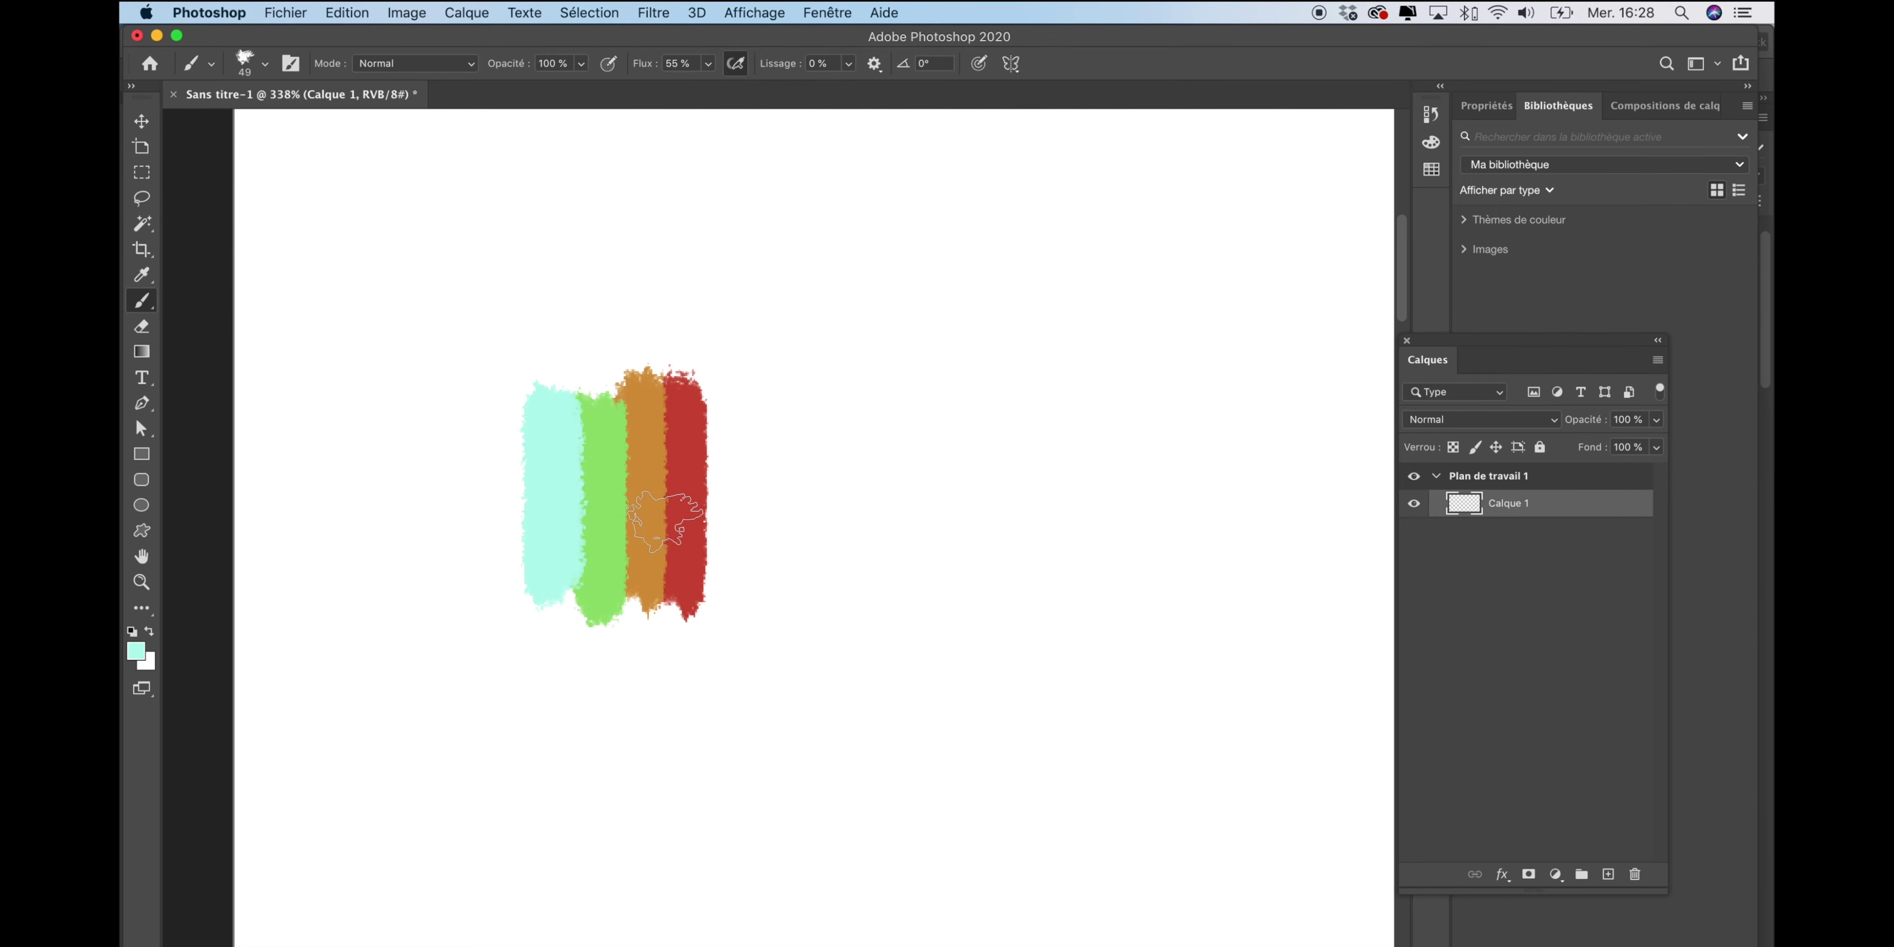
# Pick a dark green foreground colour (07553e) and paint a stroke right of the red one.
pyautogui.click(136, 652)
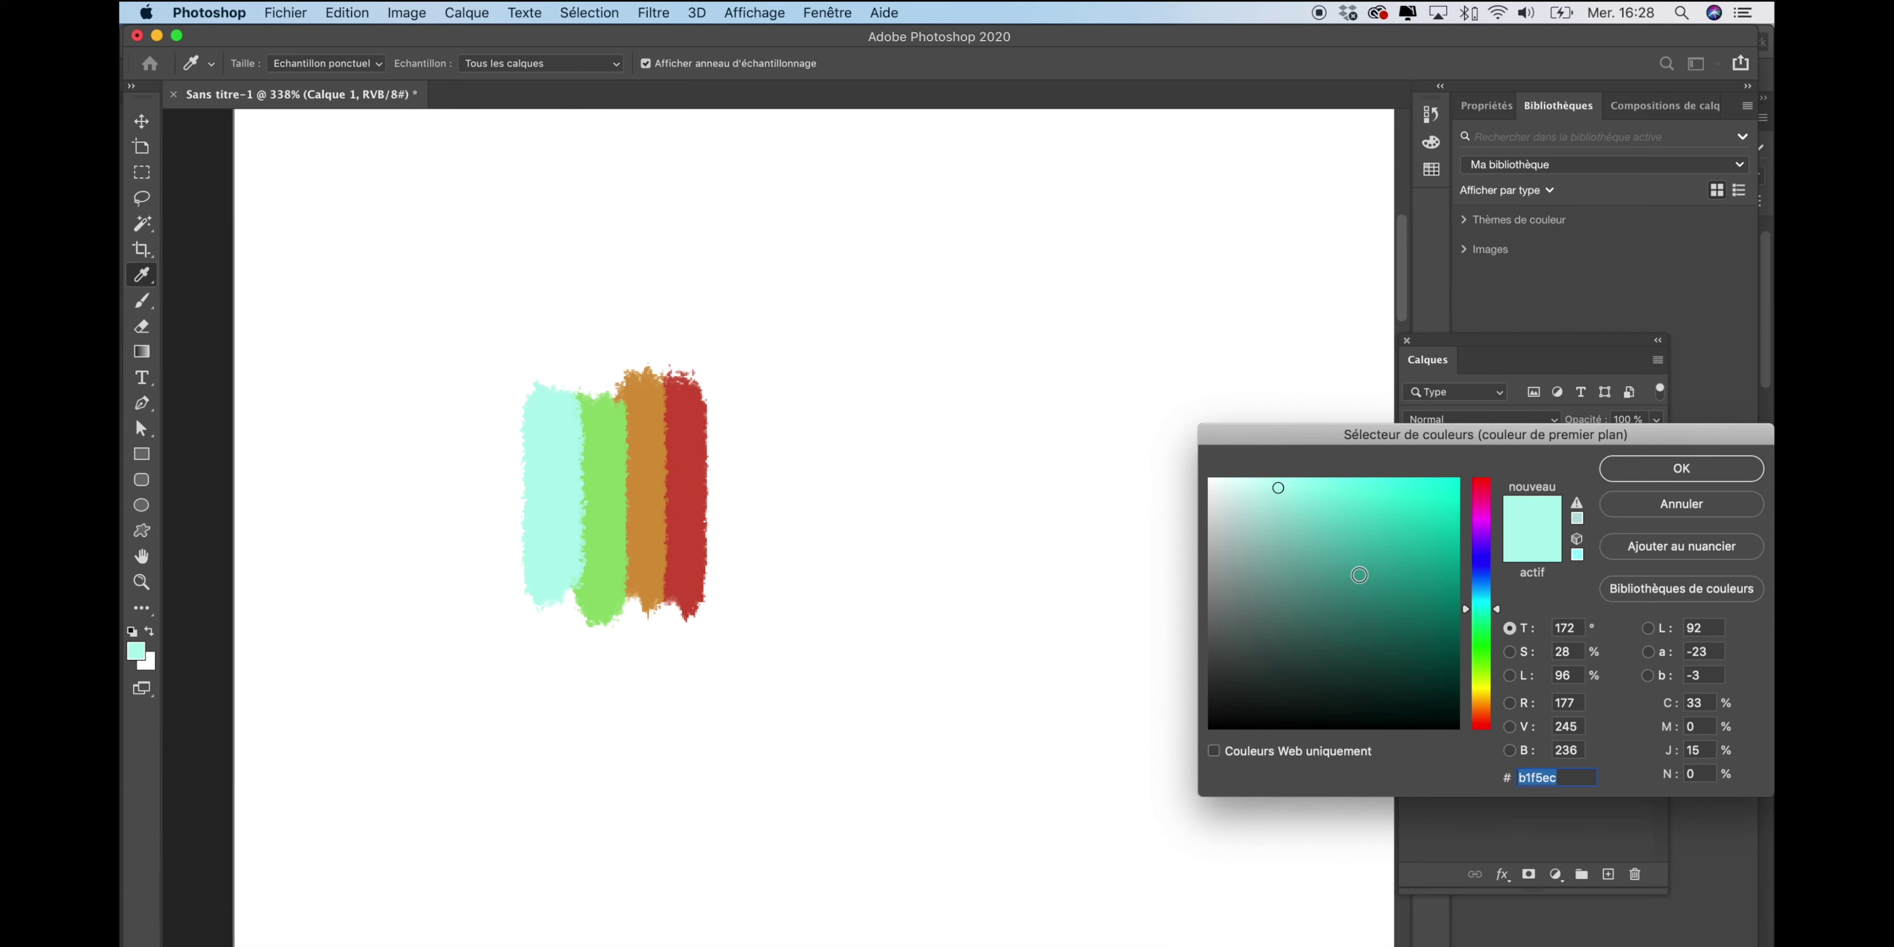
pyautogui.moveTo(1382, 592); pyautogui.dragTo(1431, 628)
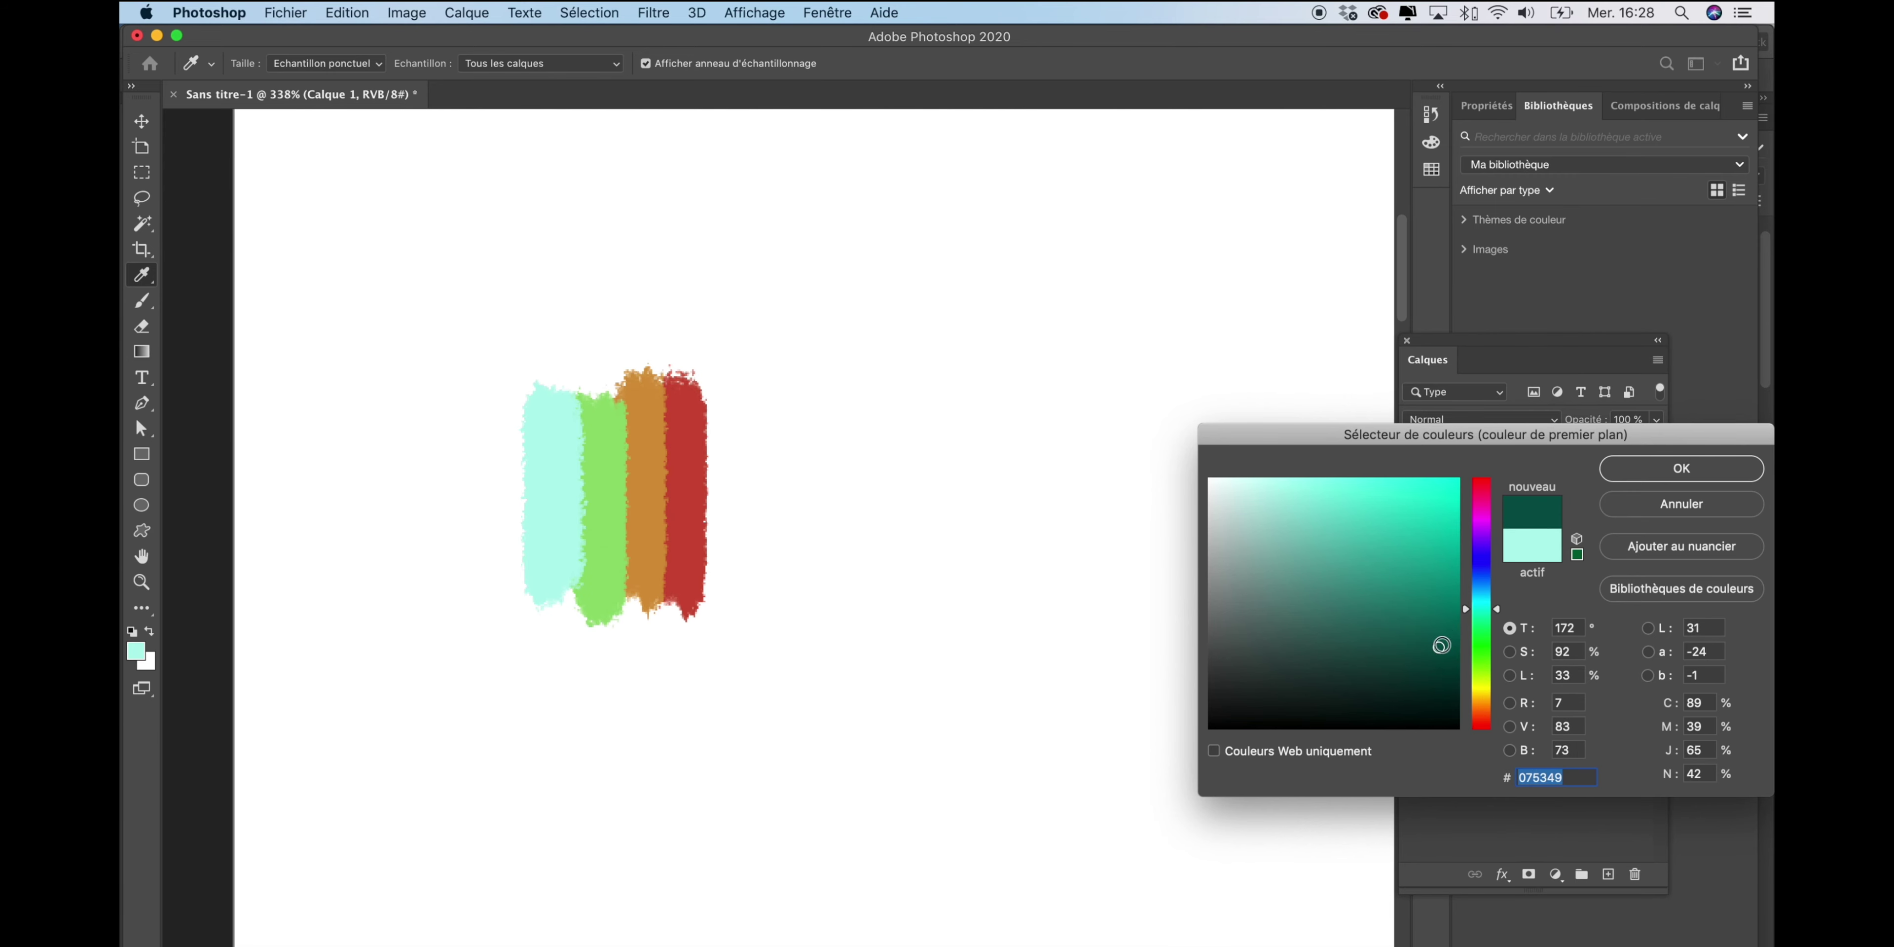
pyautogui.moveTo(1440, 646); pyautogui.dragTo(1443, 642)
pyautogui.click(1465, 611)
pyautogui.click(1681, 469)
pyautogui.press('b')
pyautogui.moveTo(727, 401)
pyautogui.mouseDown()
pyautogui.moveTo(765, 518)
pyautogui.moveTo(714, 607)
pyautogui.mouseUp()
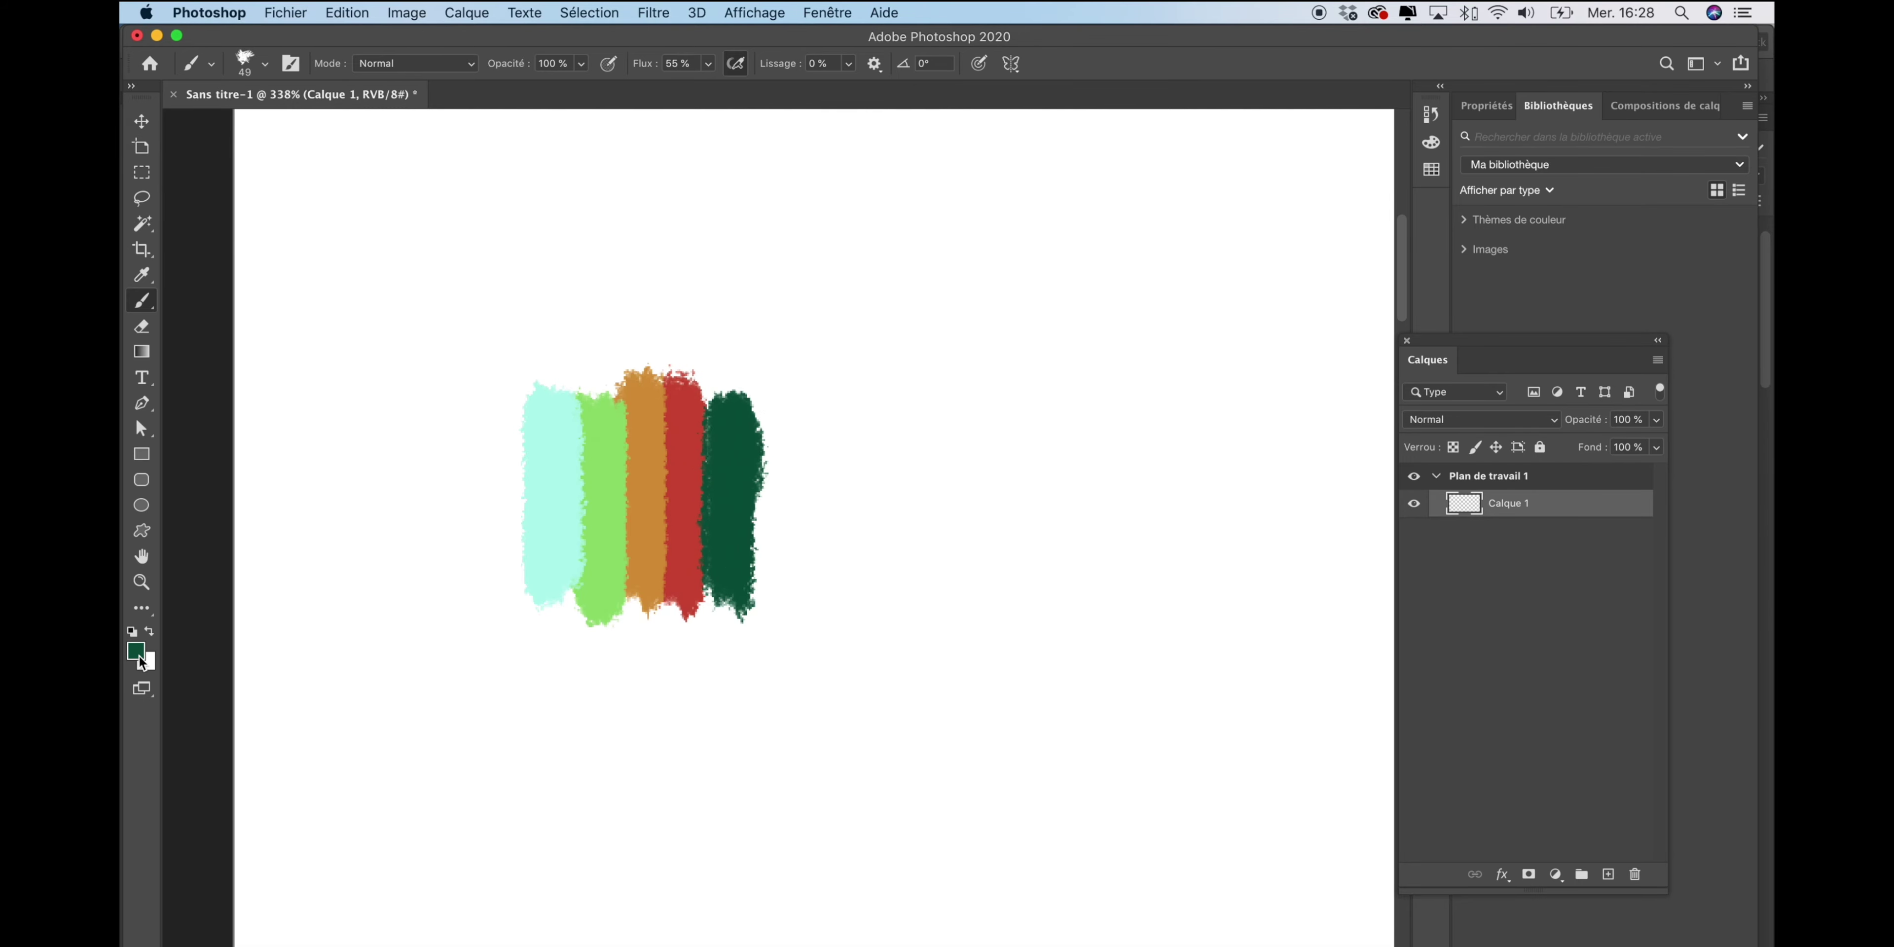
# Switch to a near-black navy colour and paint a stroke right of the green.
pyautogui.click(139, 656)
pyautogui.click(1687, 465)
pyautogui.moveTo(779, 401); pyautogui.dragTo(772, 595)
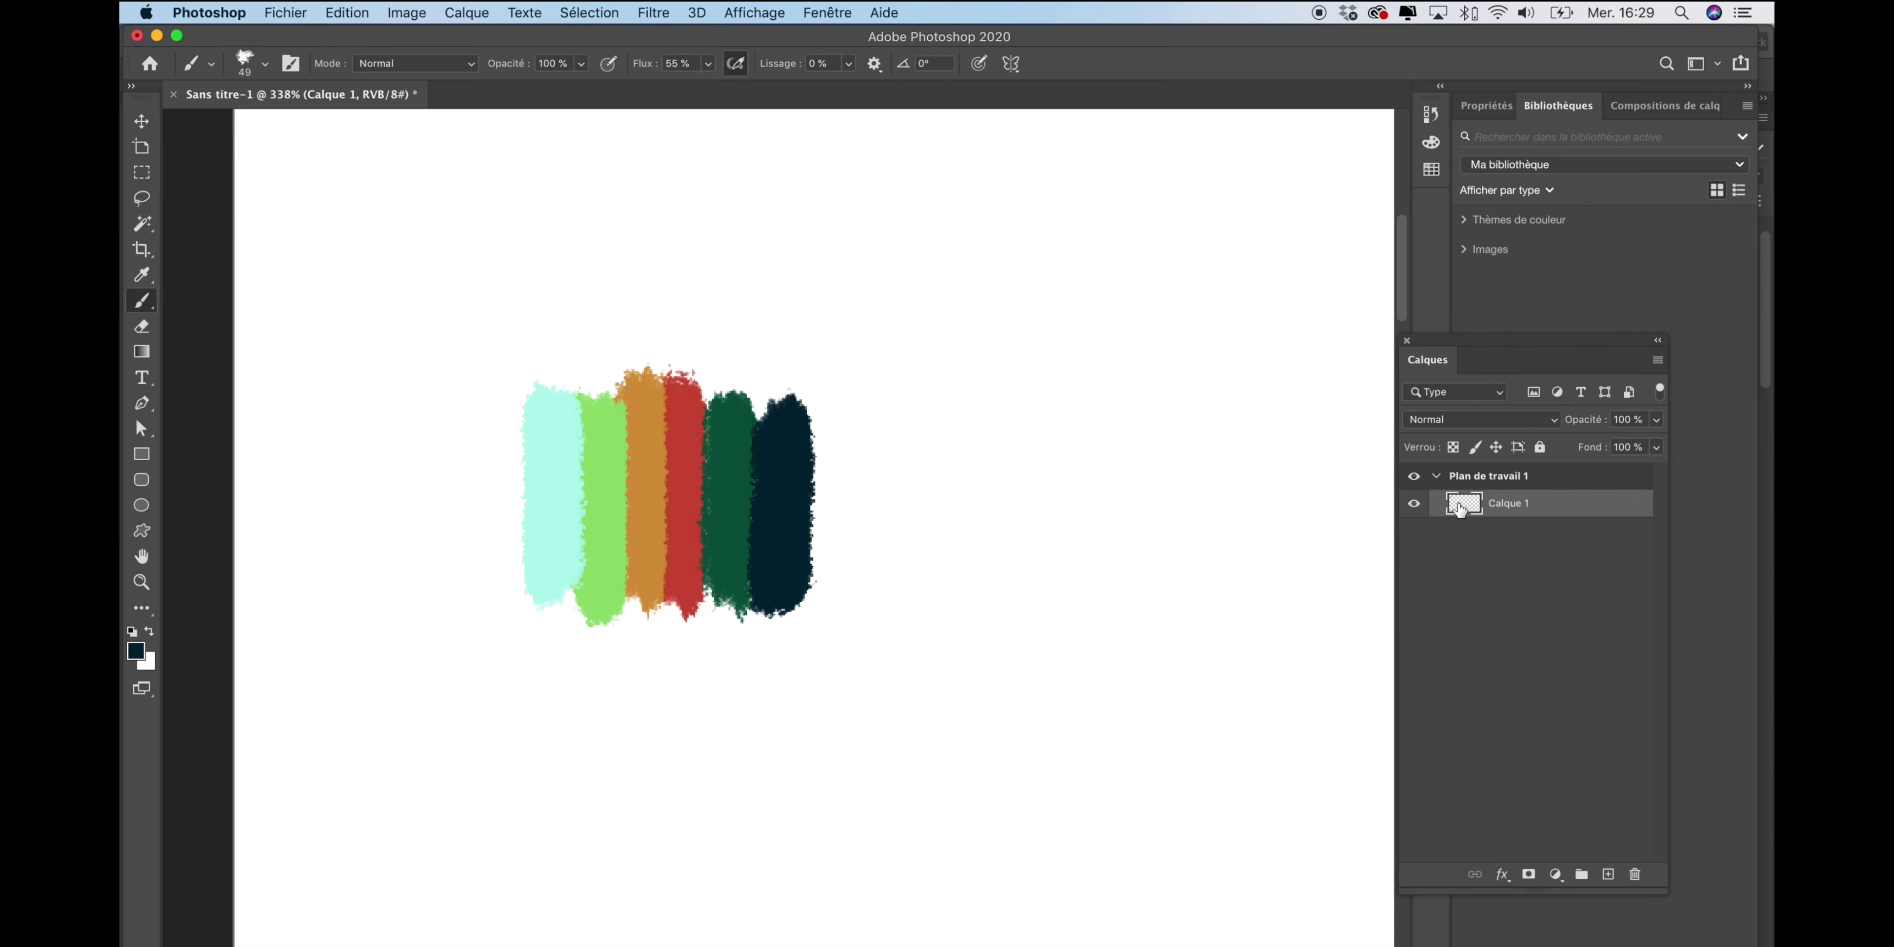
# Lighten the top band of all strokes by raising Luminosité in Teinte/Saturation.
pyautogui.click(142, 172)
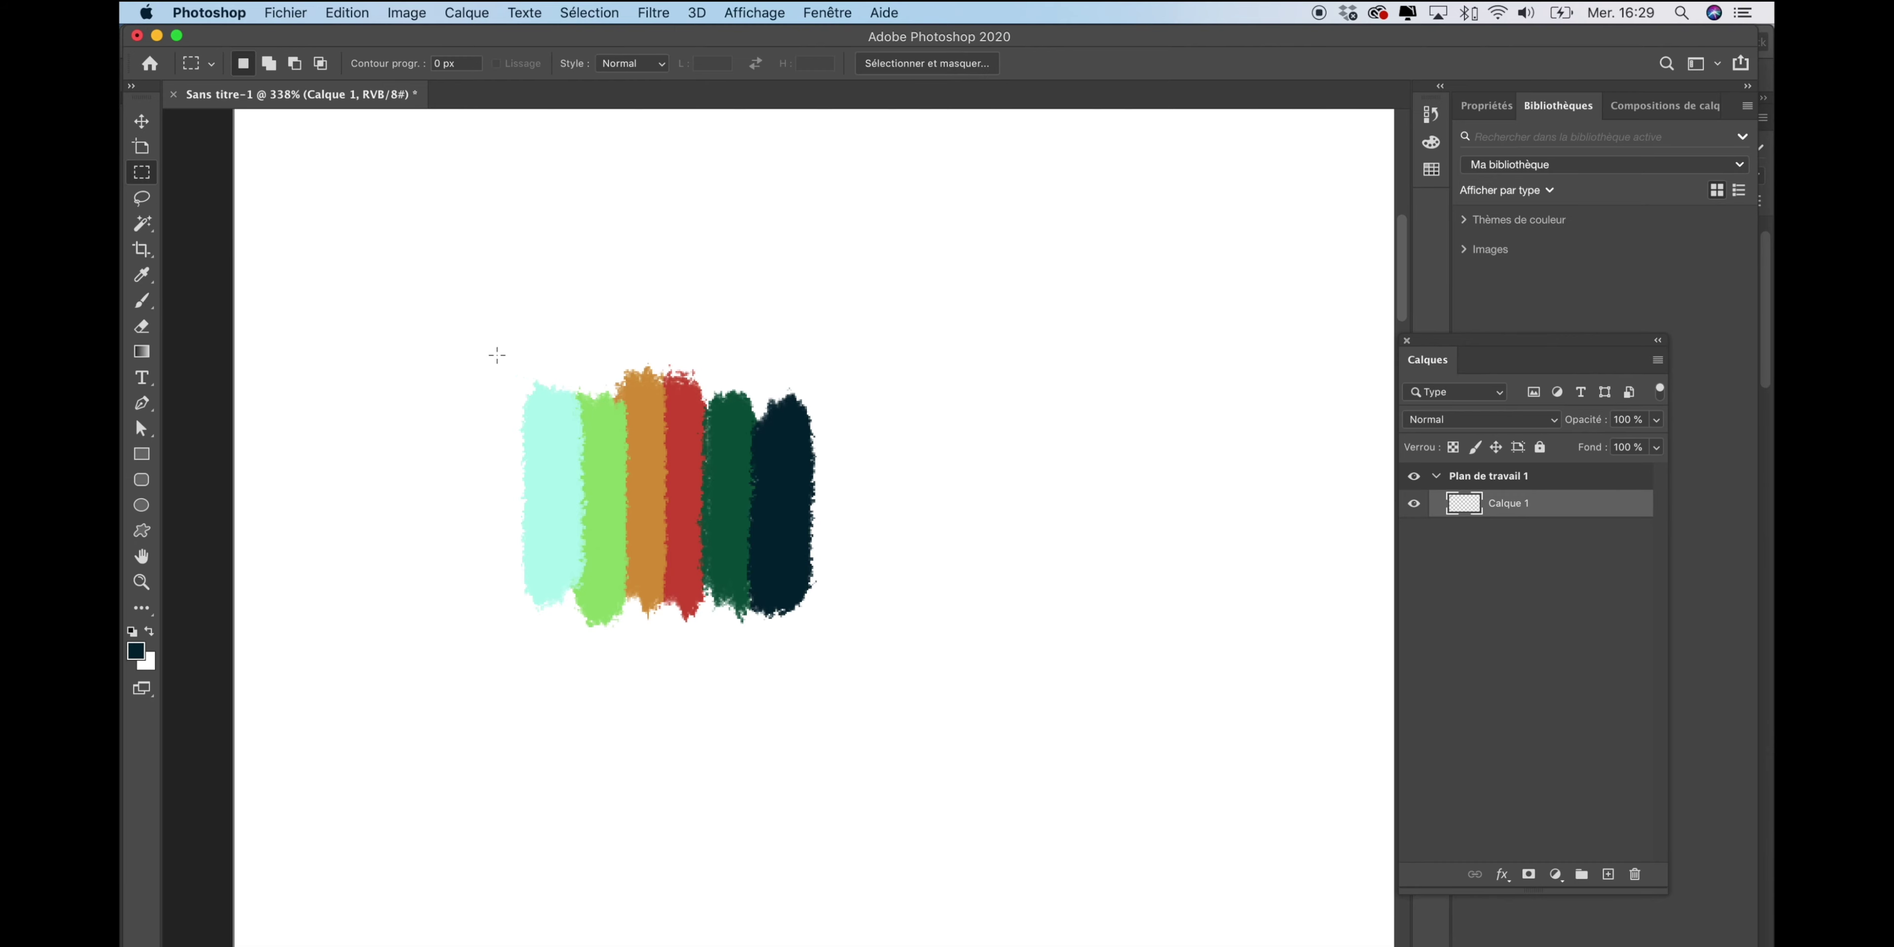
pyautogui.moveTo(498, 356); pyautogui.dragTo(839, 456)
pyautogui.click(406, 12)
pyautogui.moveTo(444, 66)
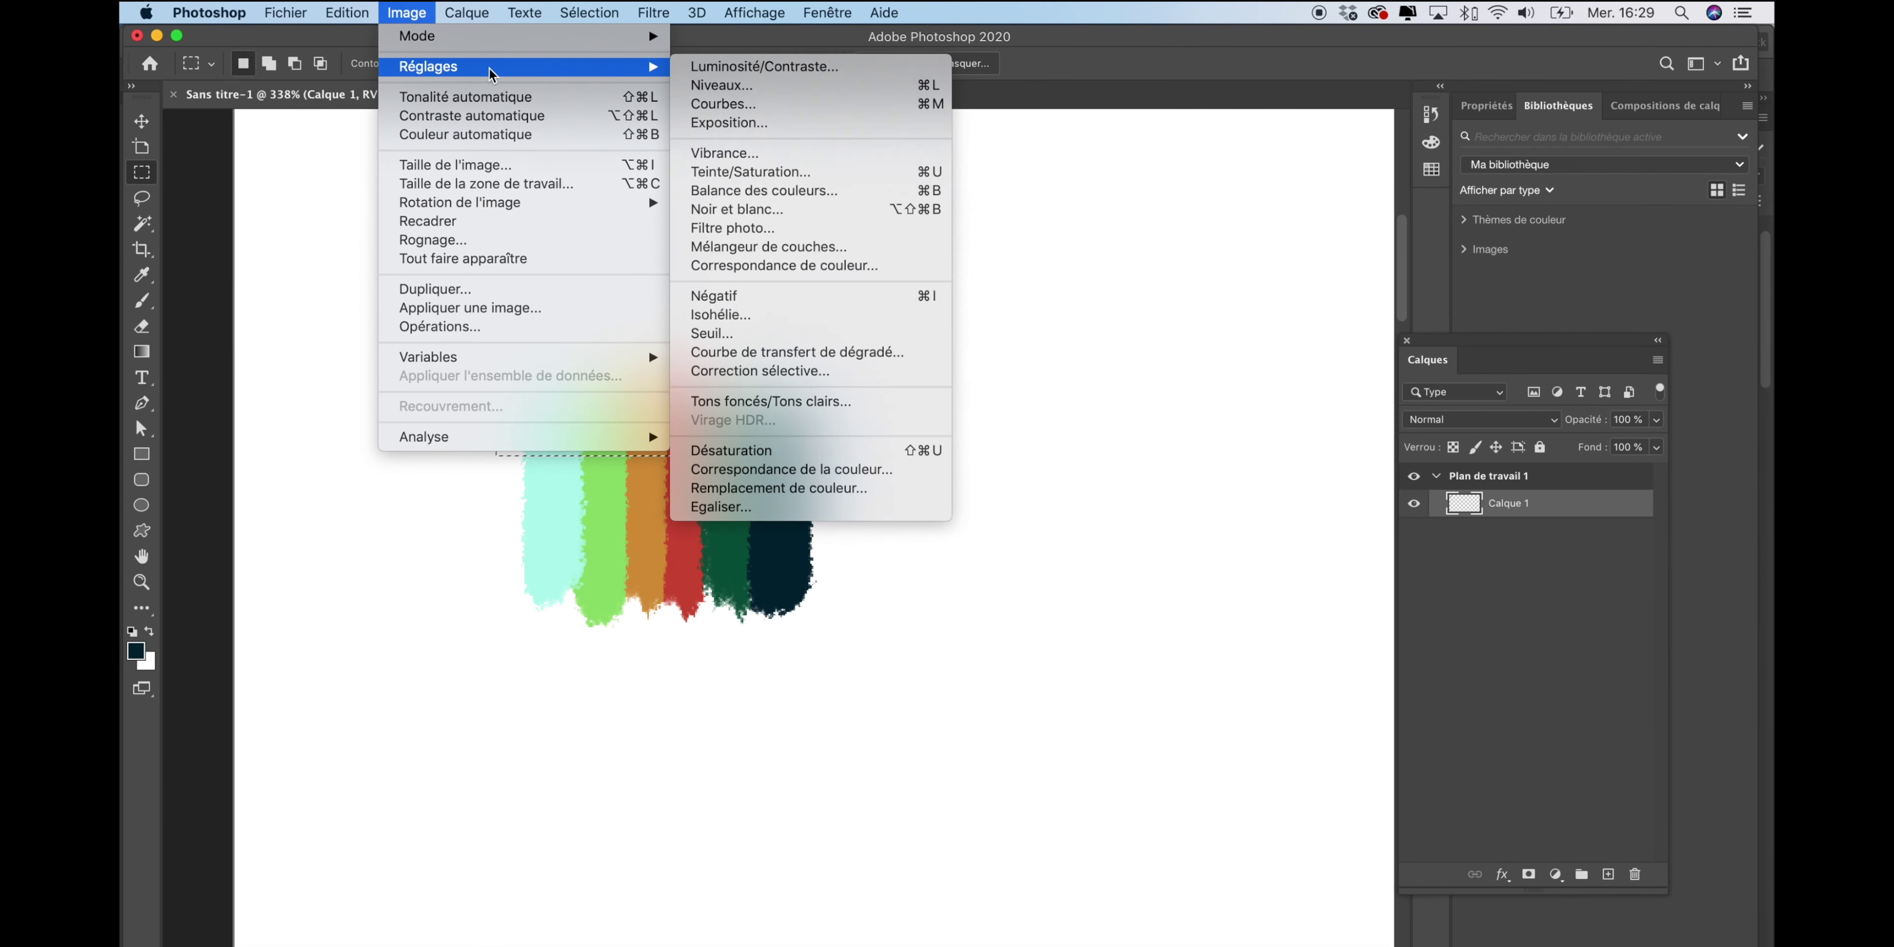
pyautogui.click(762, 168)
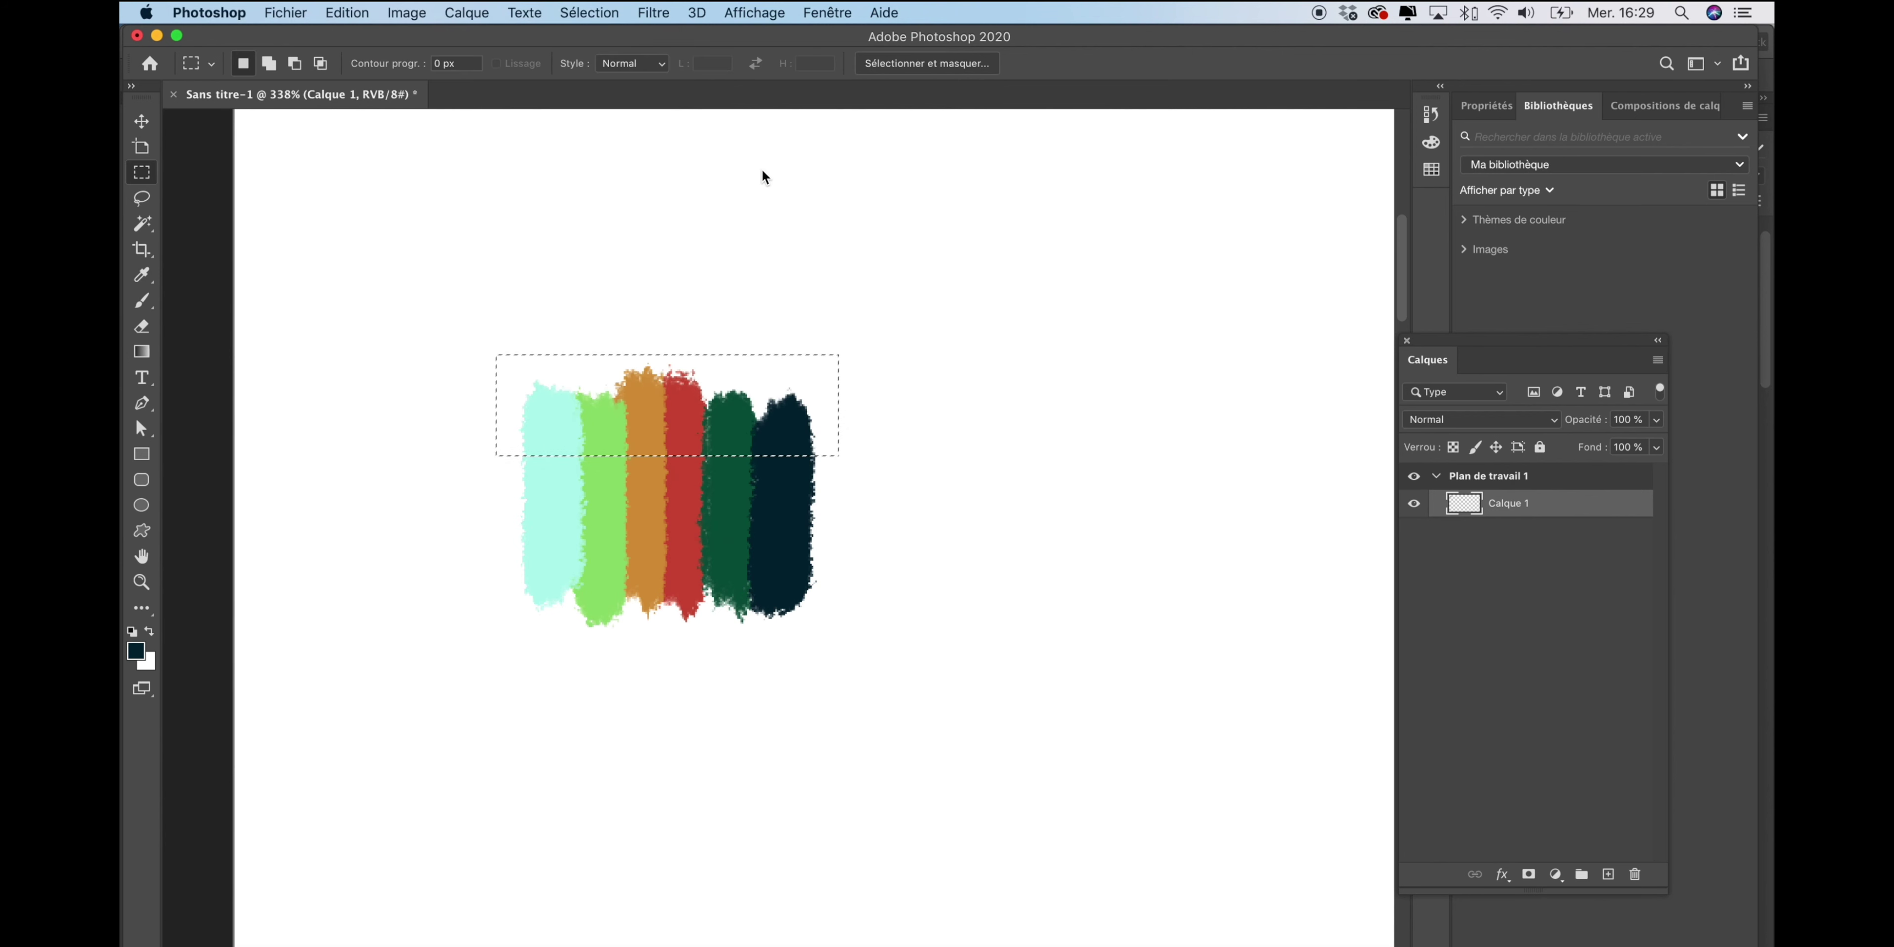
pyautogui.moveTo(1206, 168); pyautogui.dragTo(1224, 176)
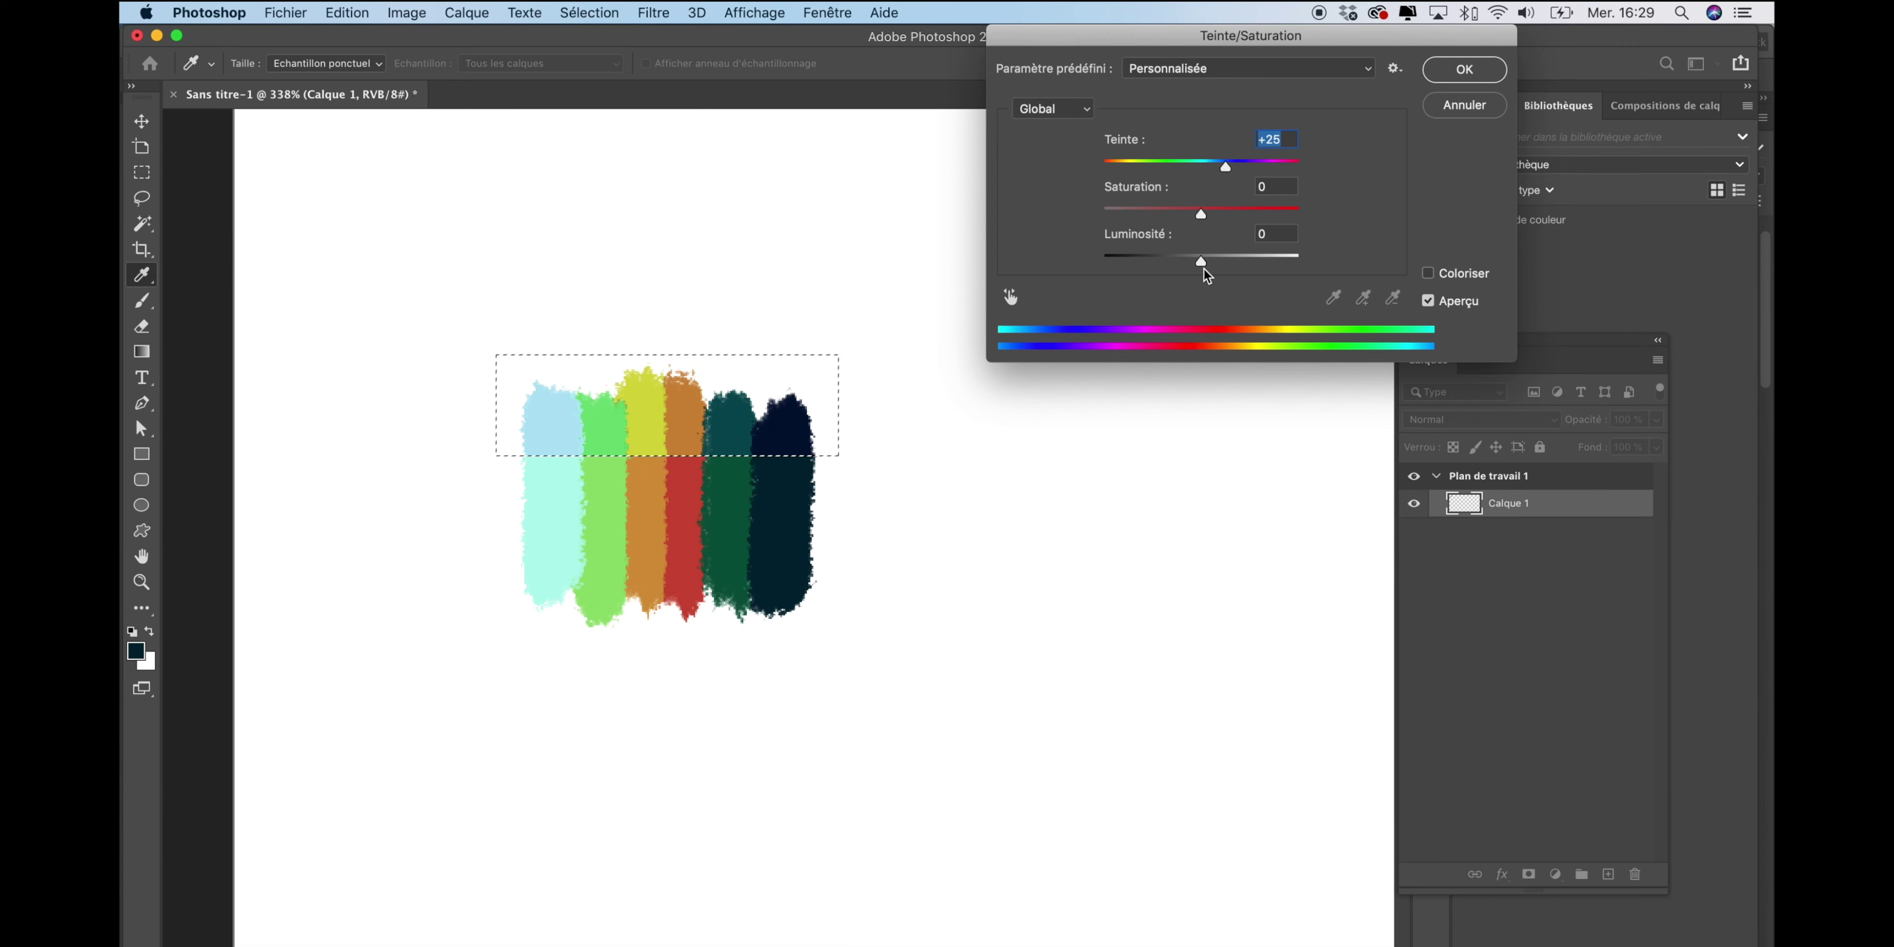
pyautogui.moveTo(1200, 262); pyautogui.dragTo(1236, 268)
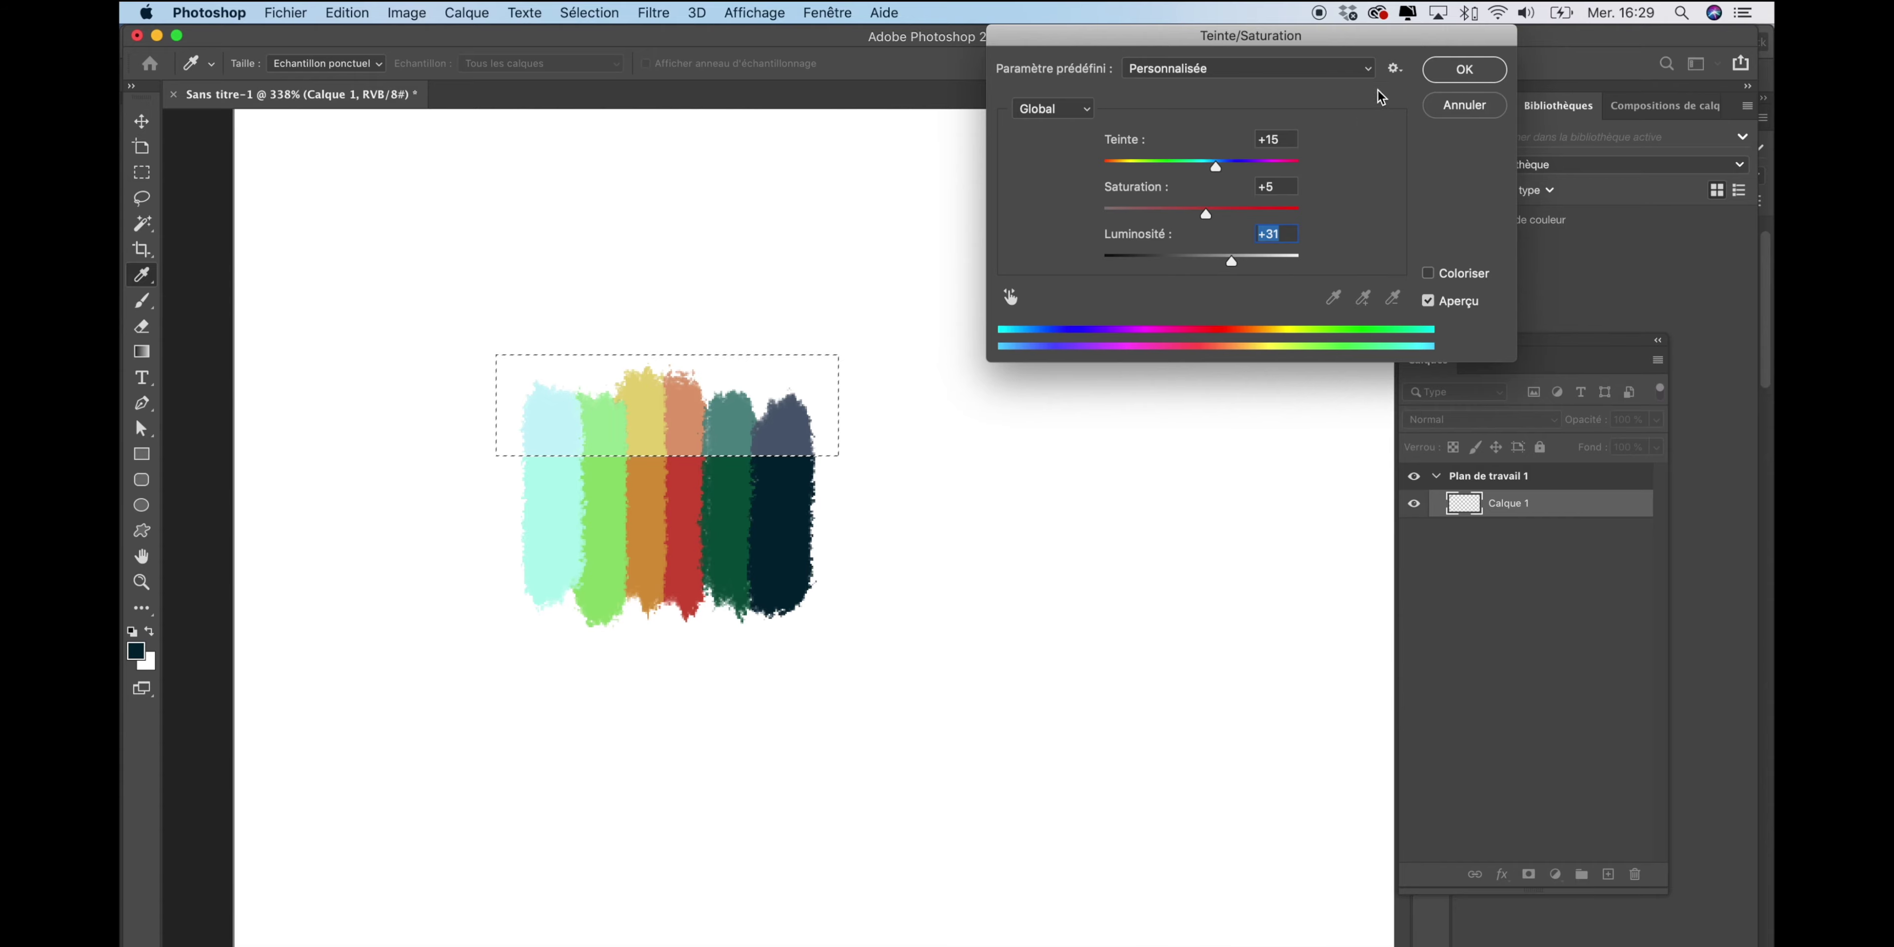
pyautogui.click(1462, 70)
# Darken the bottom band of all strokes to Luminosité -34, then deselect.
pyautogui.moveTo(501, 538); pyautogui.dragTo(874, 630)
pyautogui.click(407, 12)
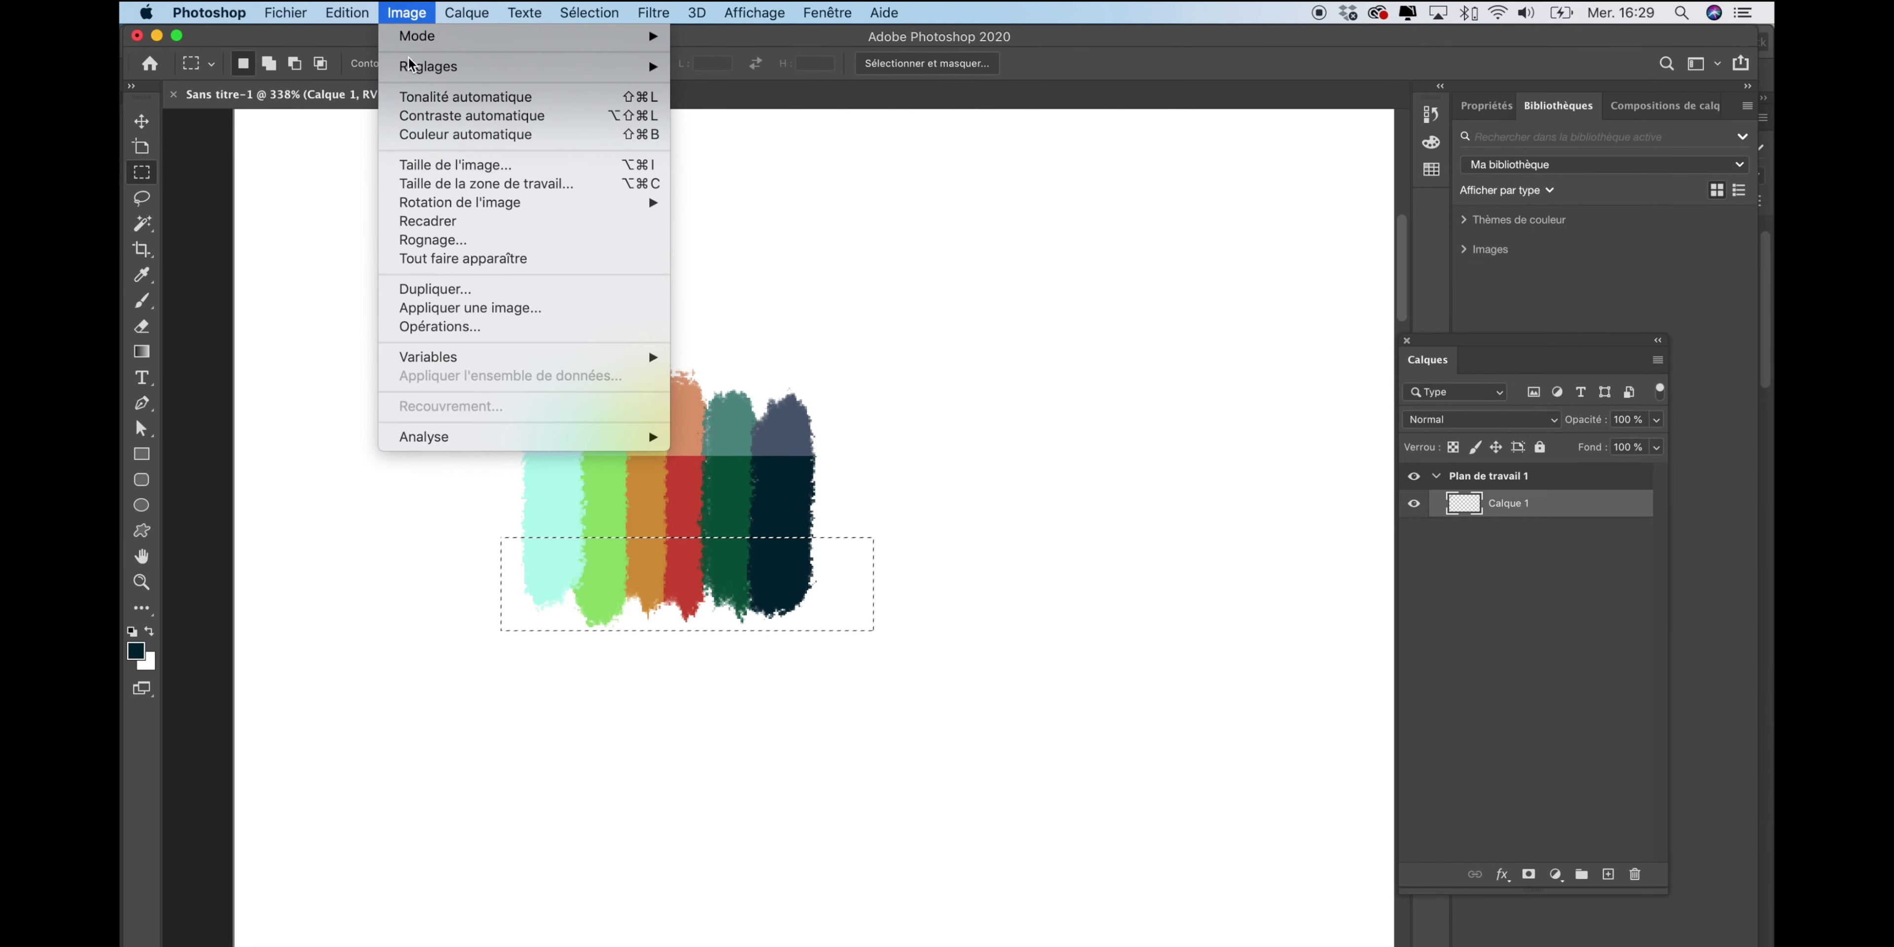
pyautogui.moveTo(524, 66)
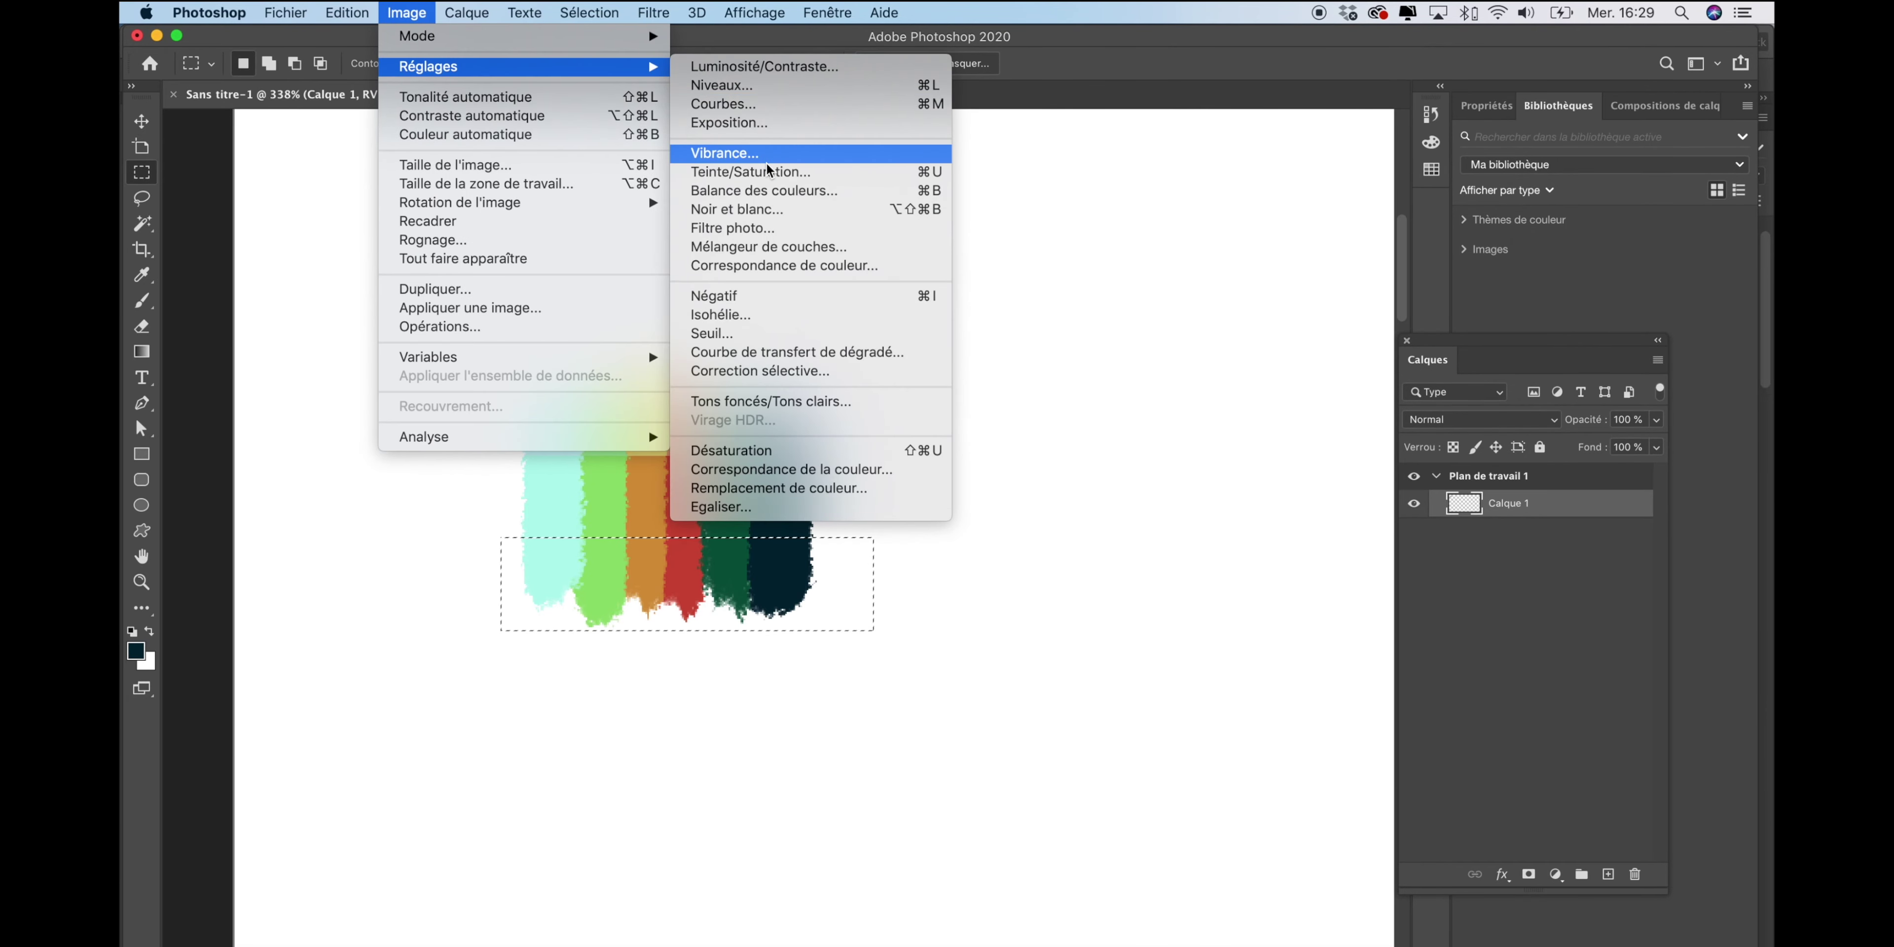
pyautogui.click(767, 177)
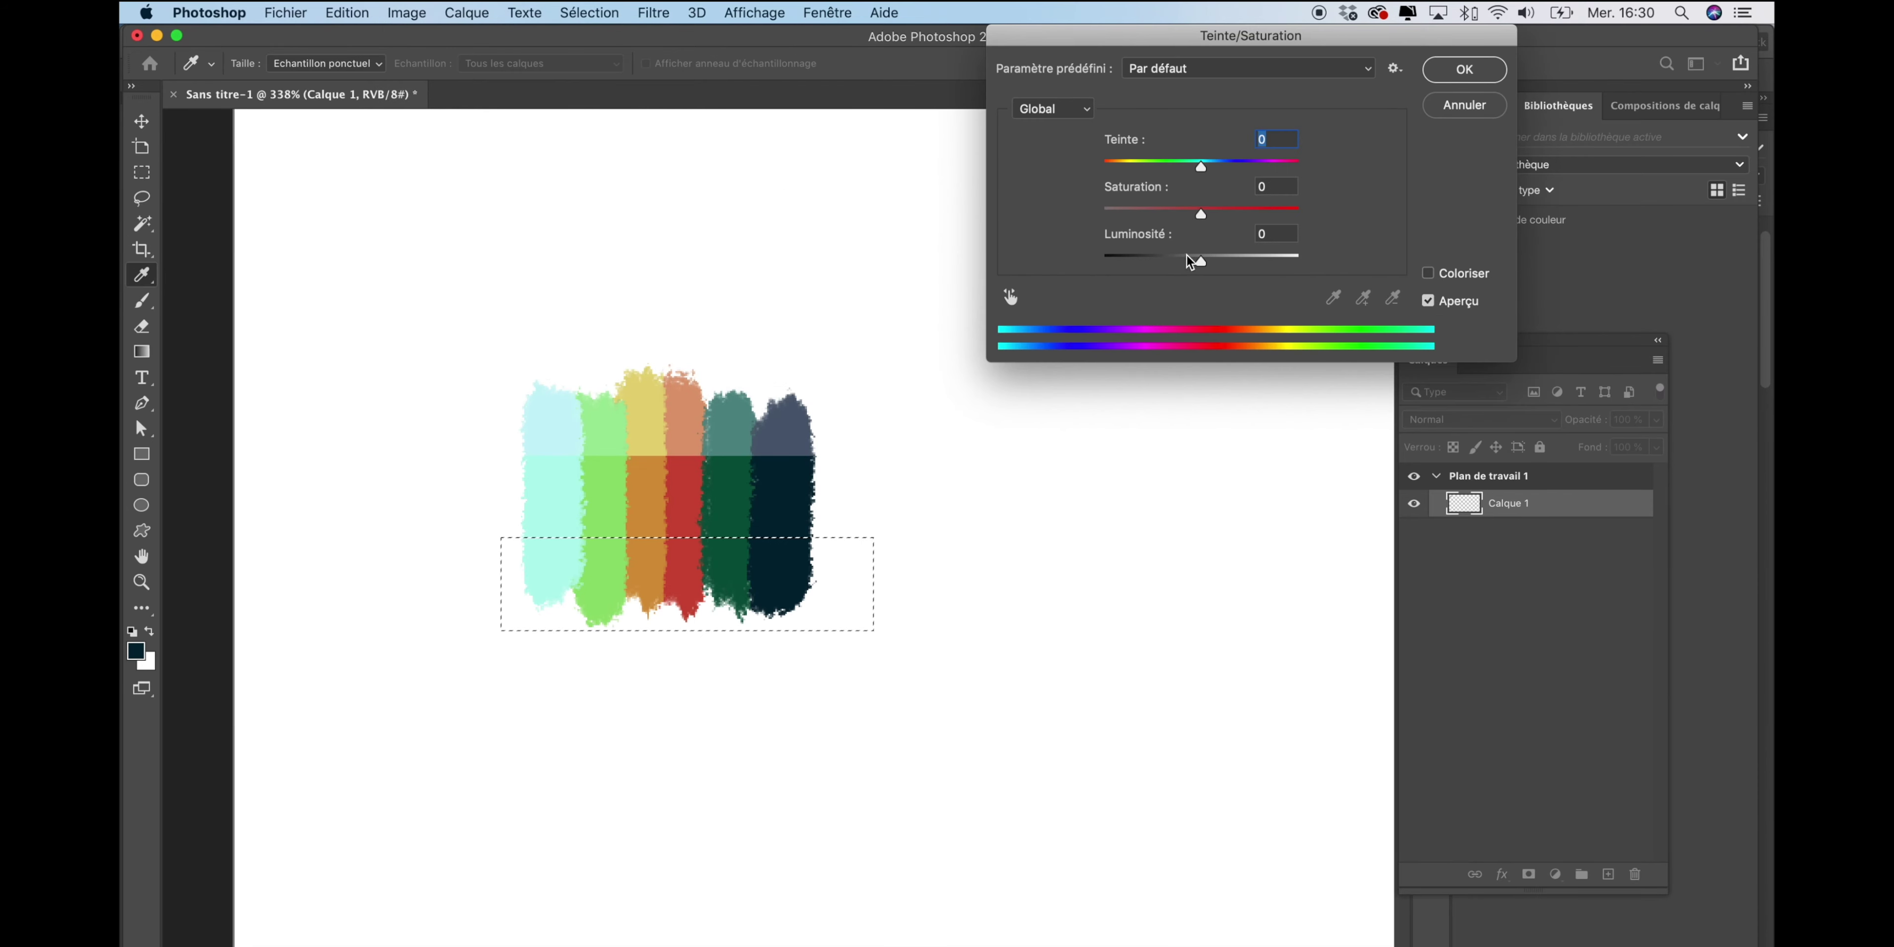
pyautogui.moveTo(1201, 265); pyautogui.dragTo(1176, 266)
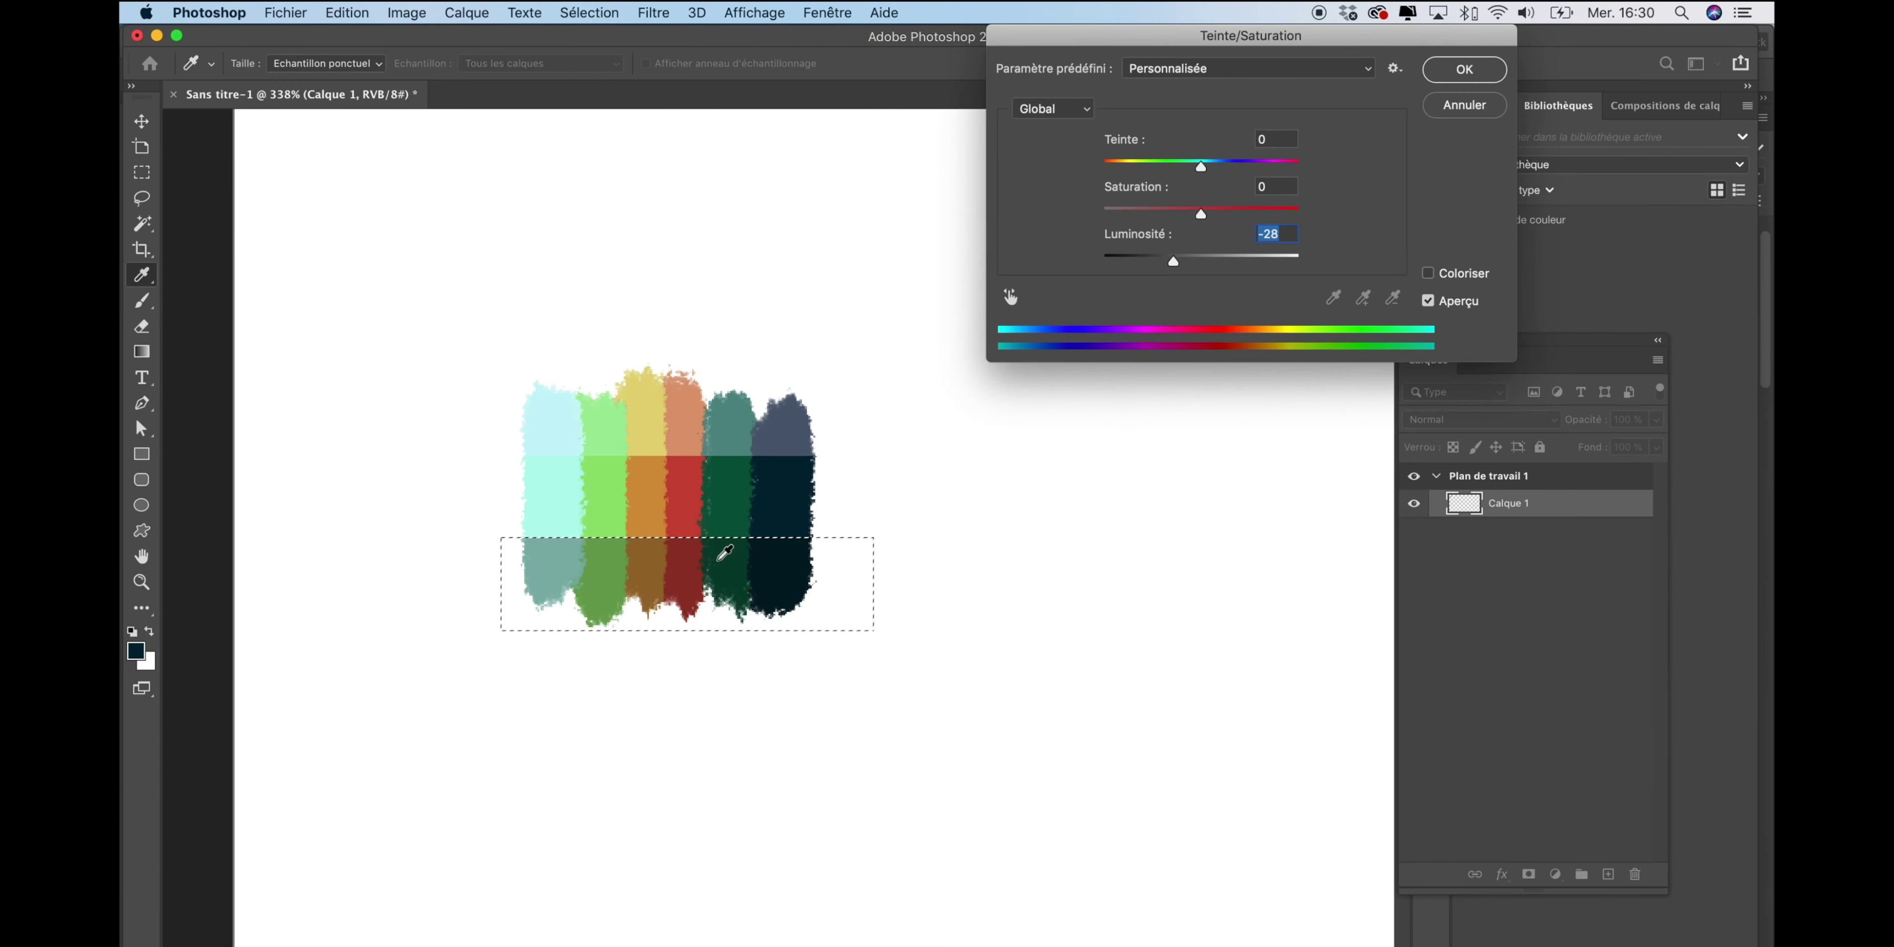
pyautogui.moveTo(1174, 269); pyautogui.dragTo(1163, 268)
pyautogui.press('Return')
pyautogui.hotkey('ctrl', 'd')
# Alt-drag a duplicate of the palette to the right with the Move tool.
pyautogui.press('v')
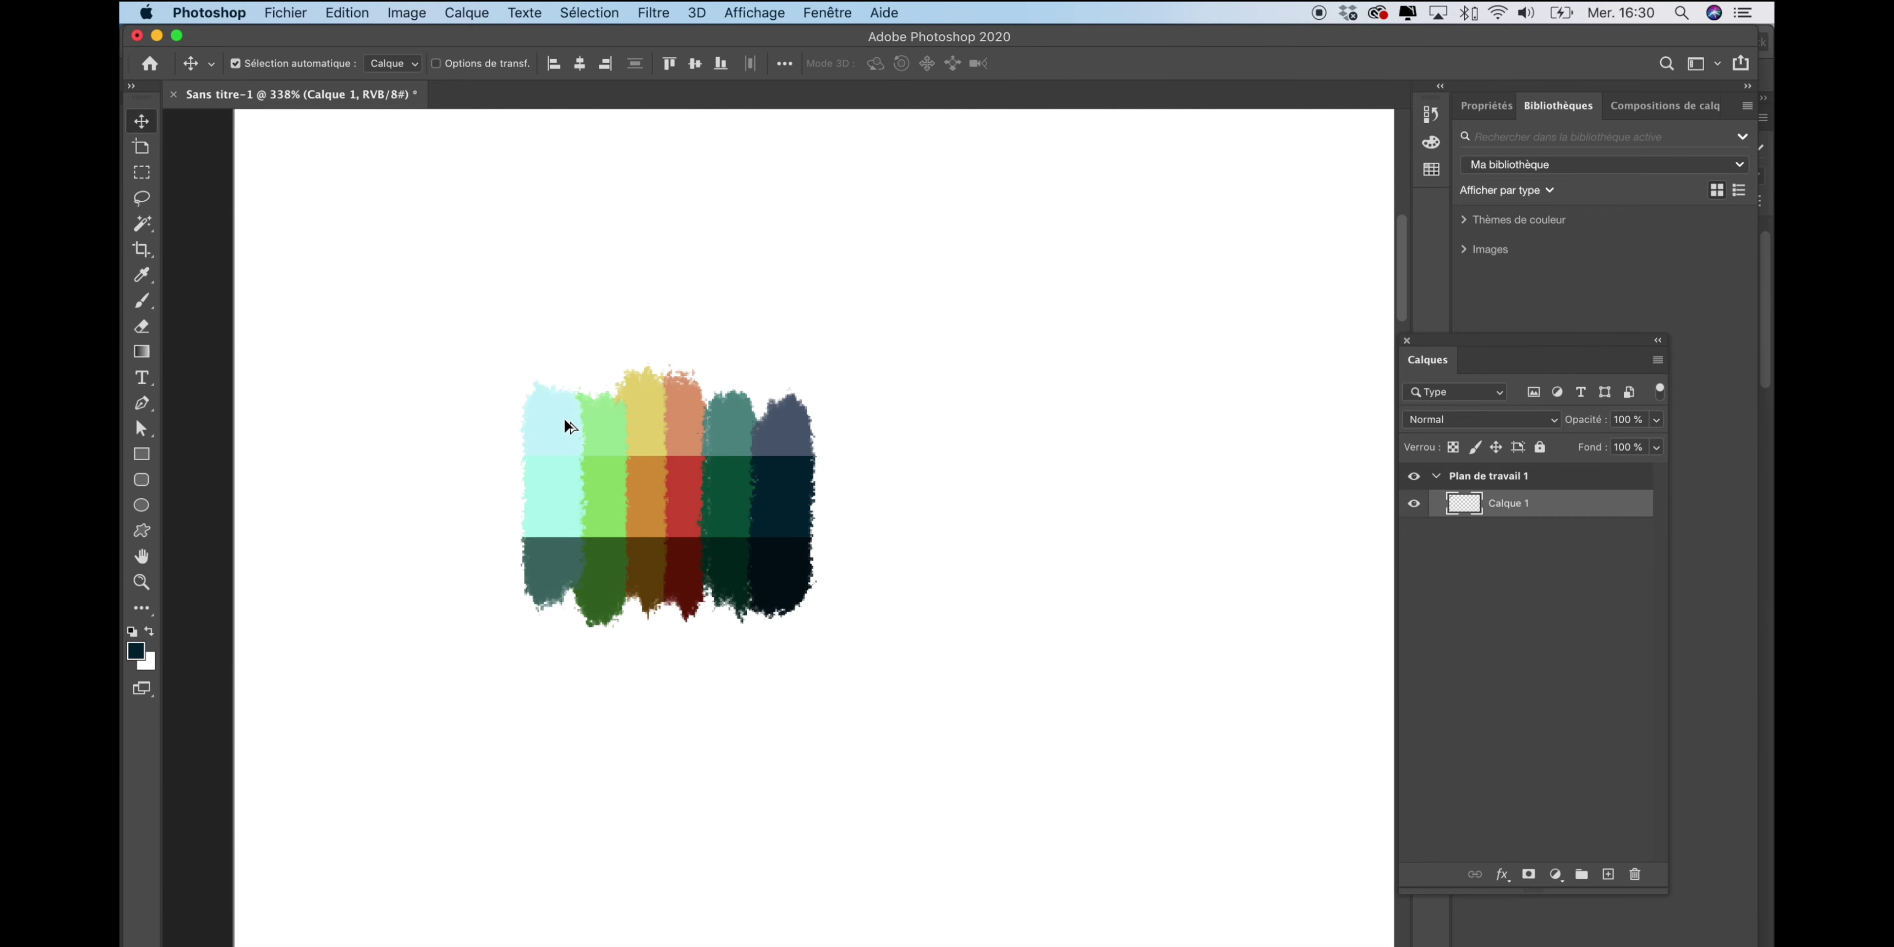
pyautogui.scroll(2, 581, 430)
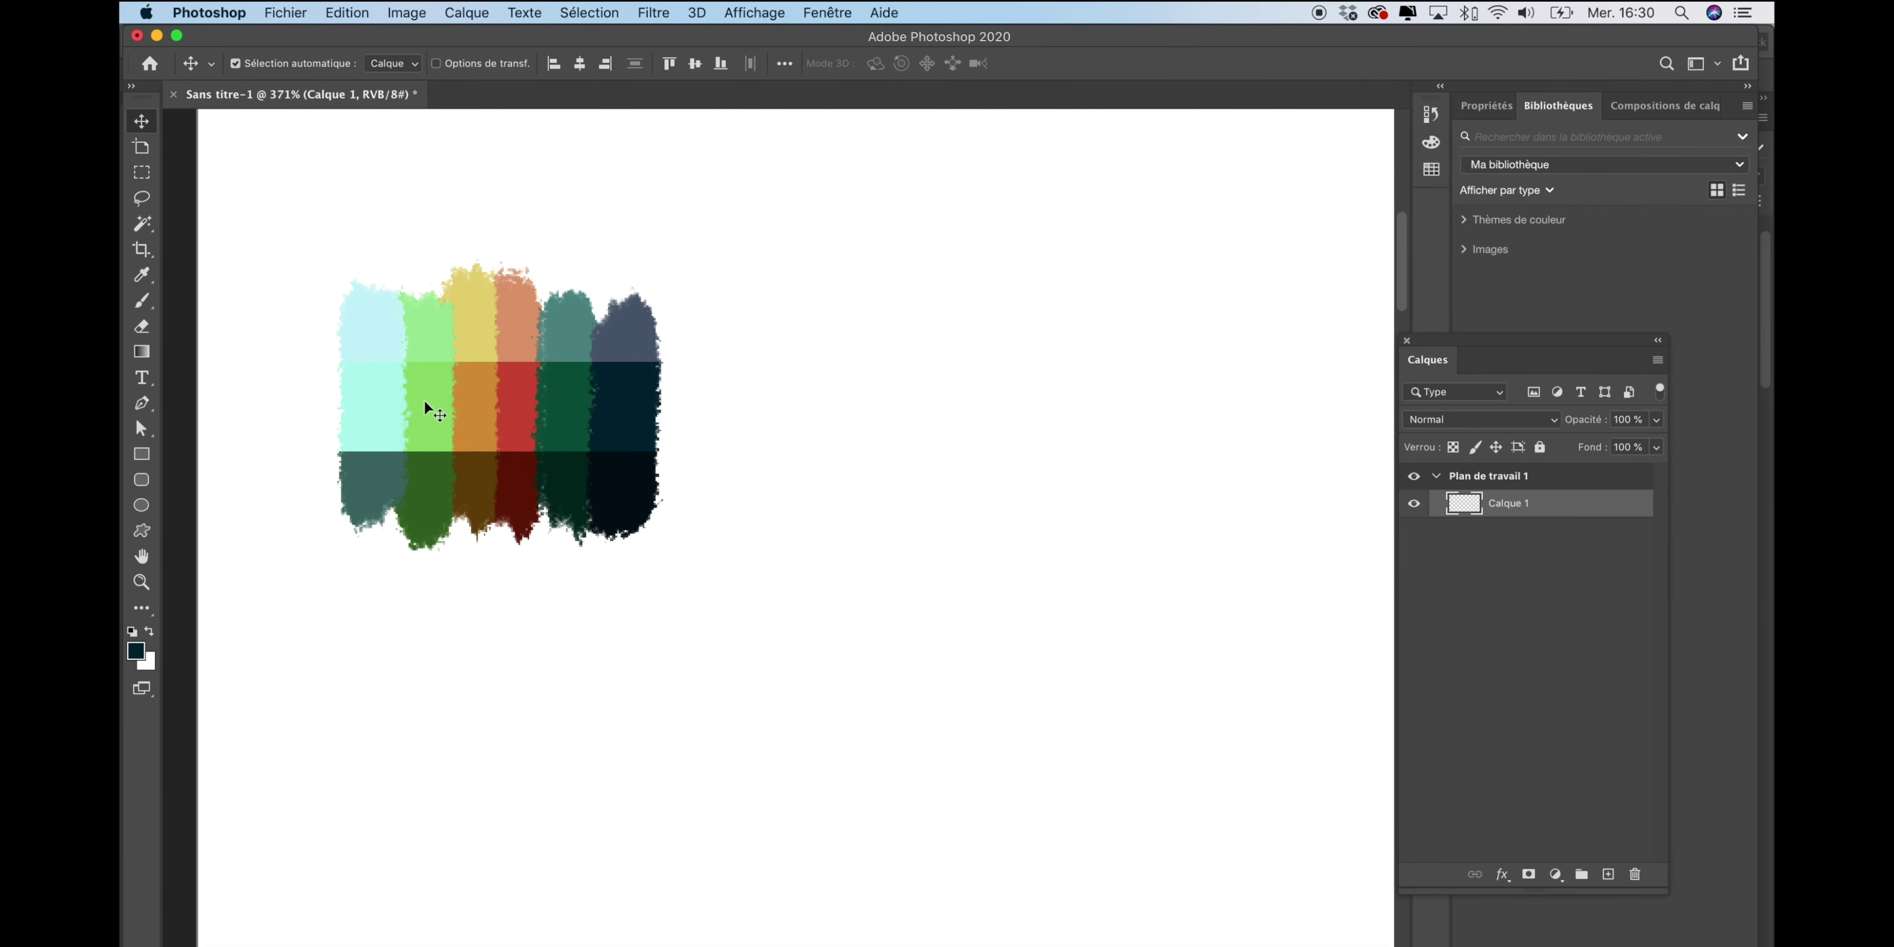
pyautogui.moveTo(425, 403); pyautogui.dragTo(901, 422)
# Recolour the copy with Teinte/Saturation: hue -106, saturation -48, luminosity +25.
pyautogui.click(466, 12)
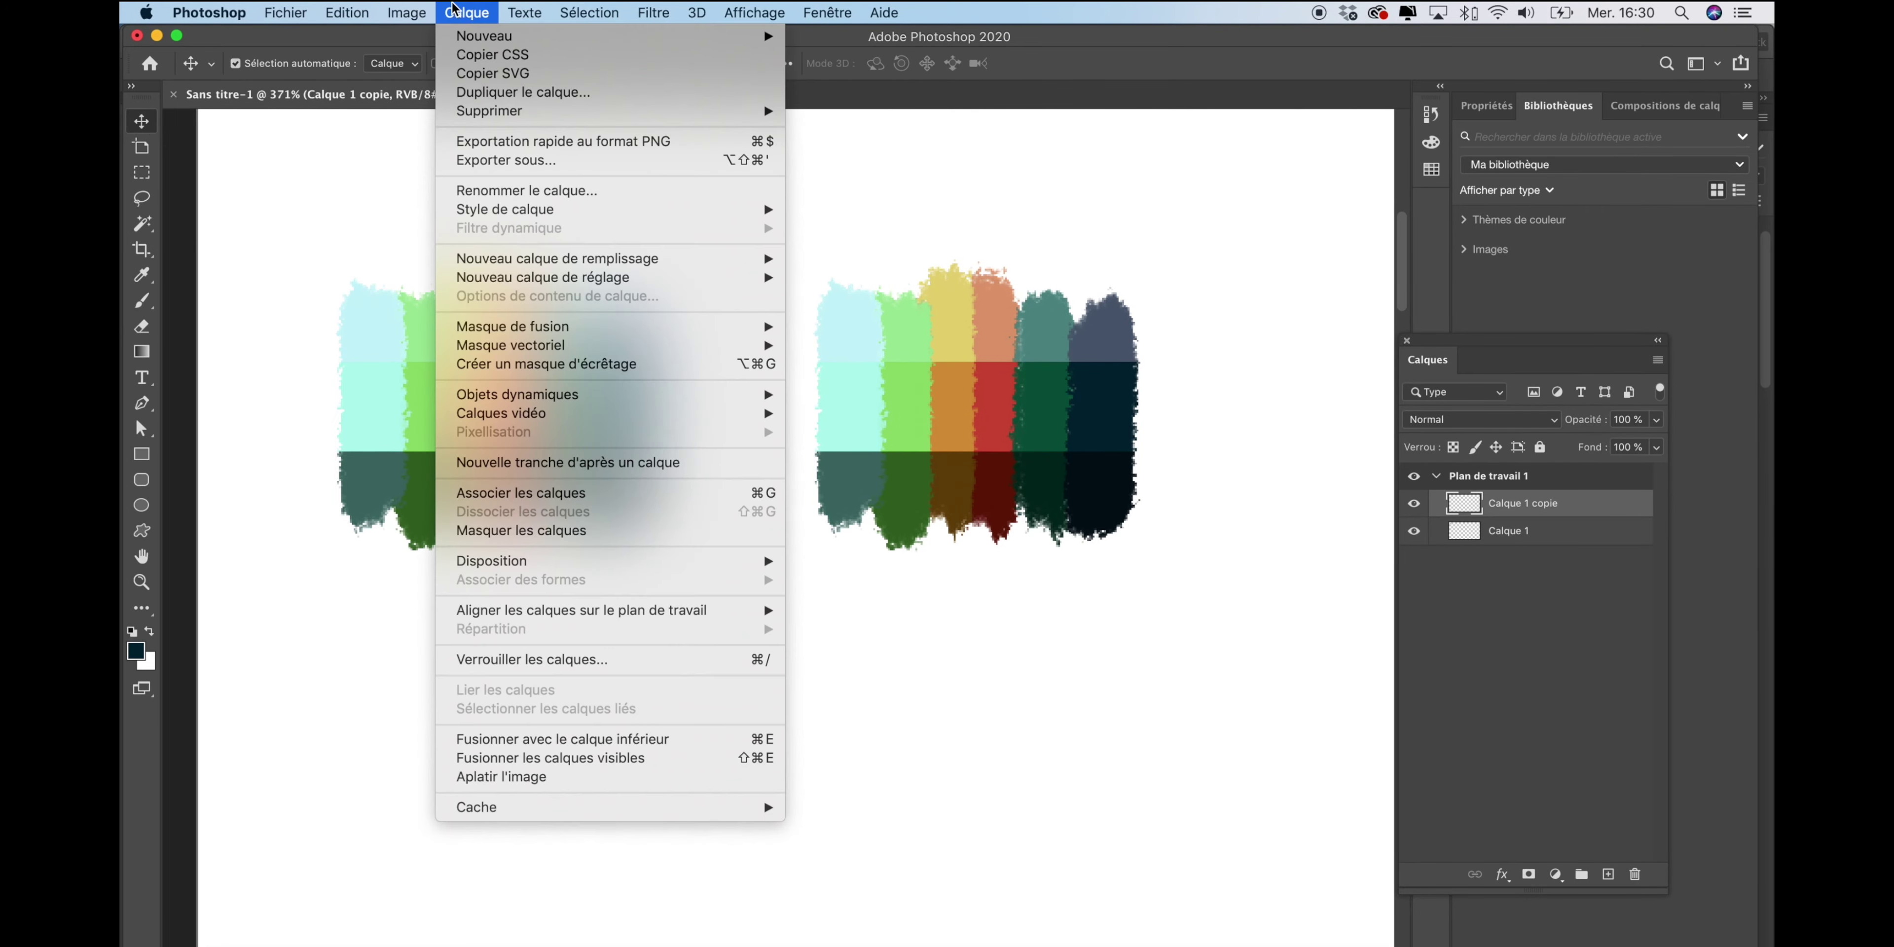
pyautogui.moveTo(448, 65)
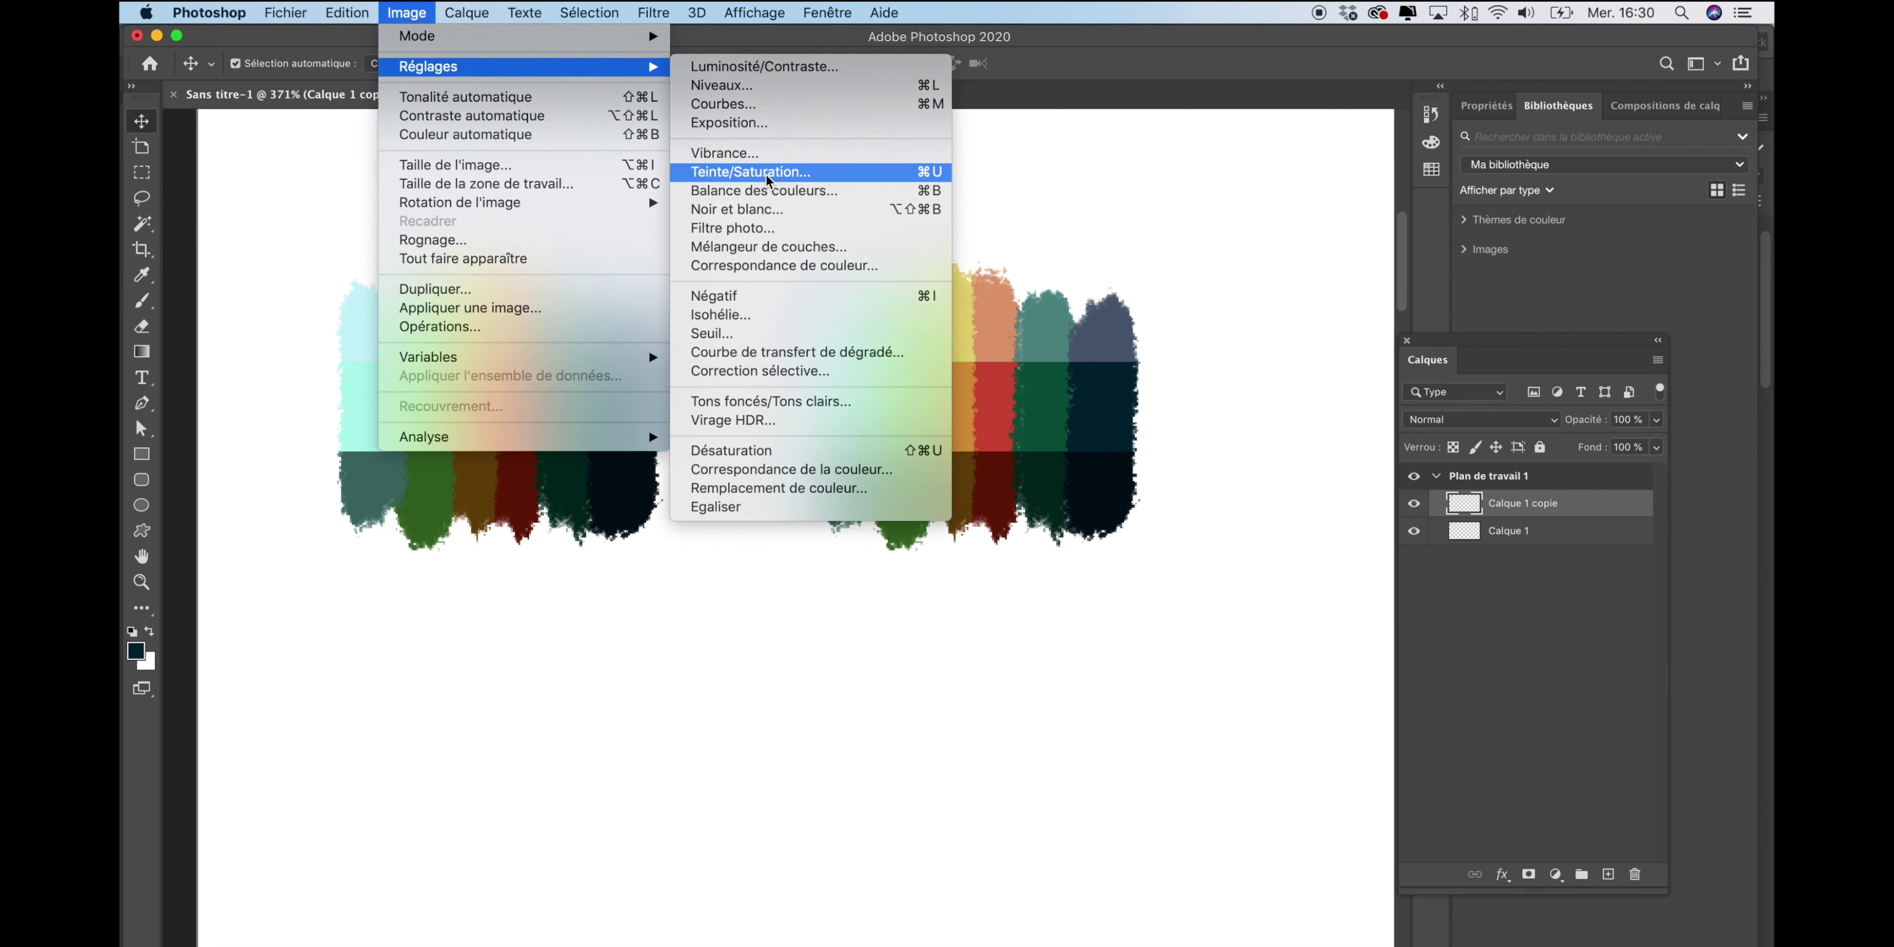
pyautogui.click(768, 179)
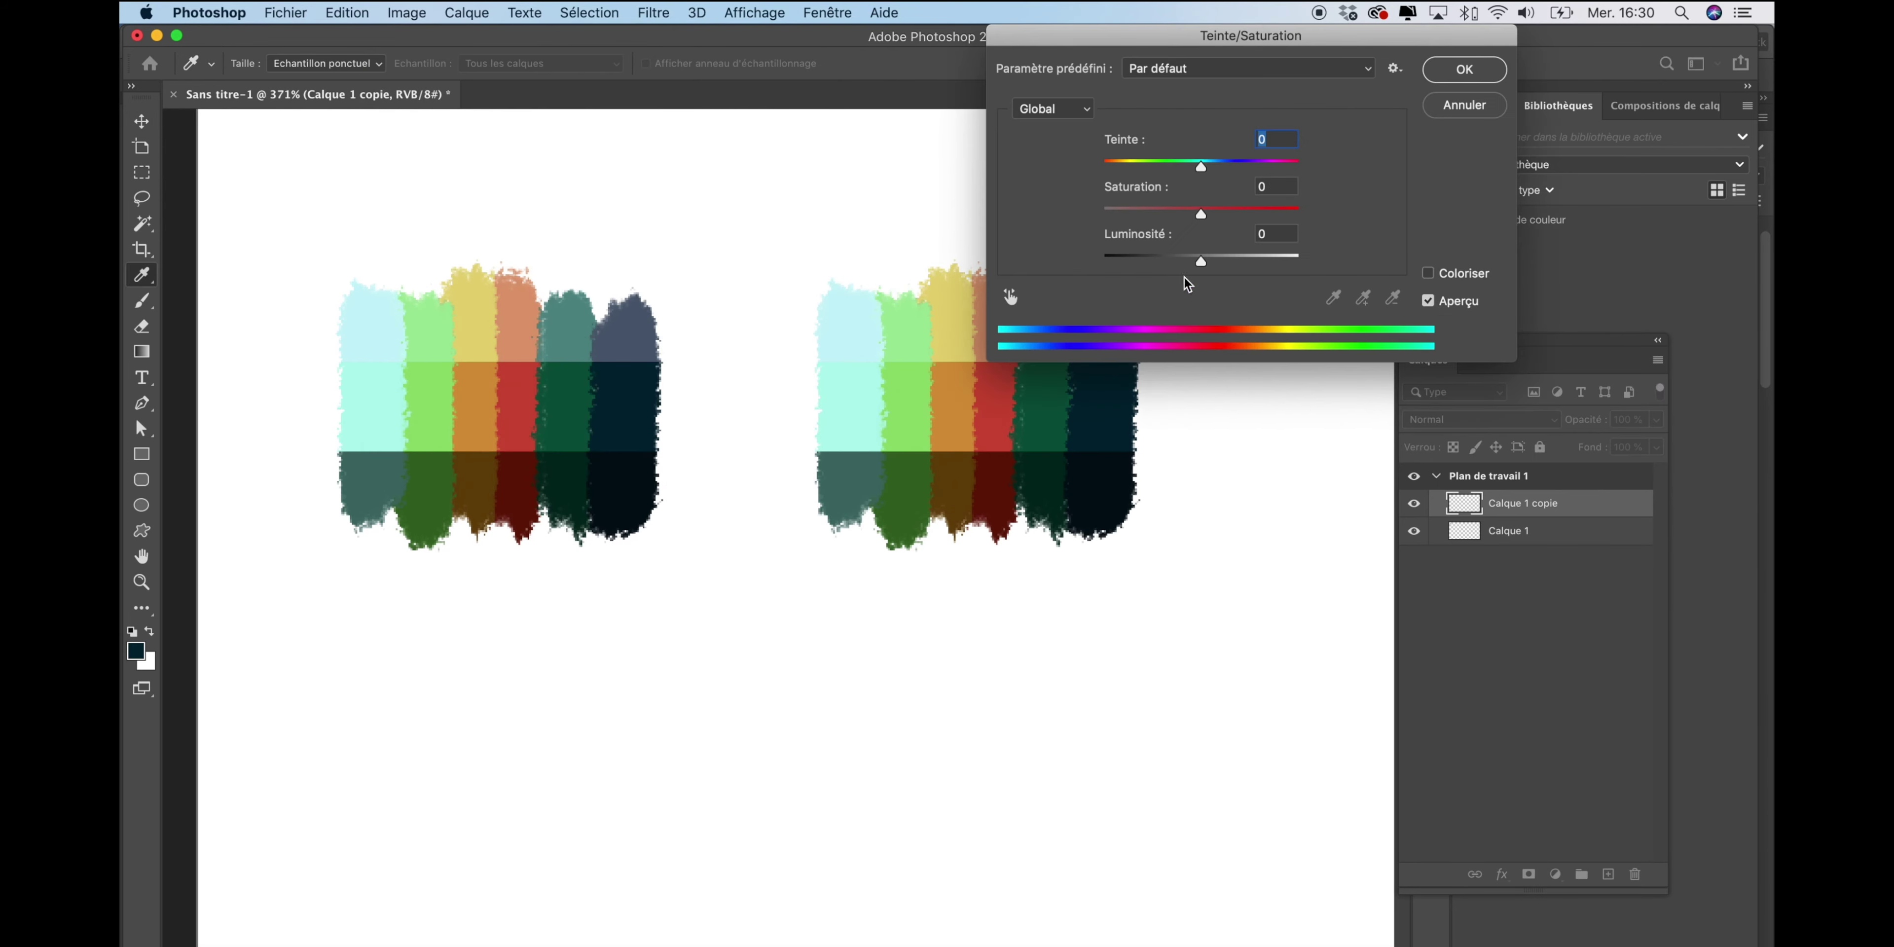
pyautogui.moveTo(1141, 37); pyautogui.dragTo(1300, 79)
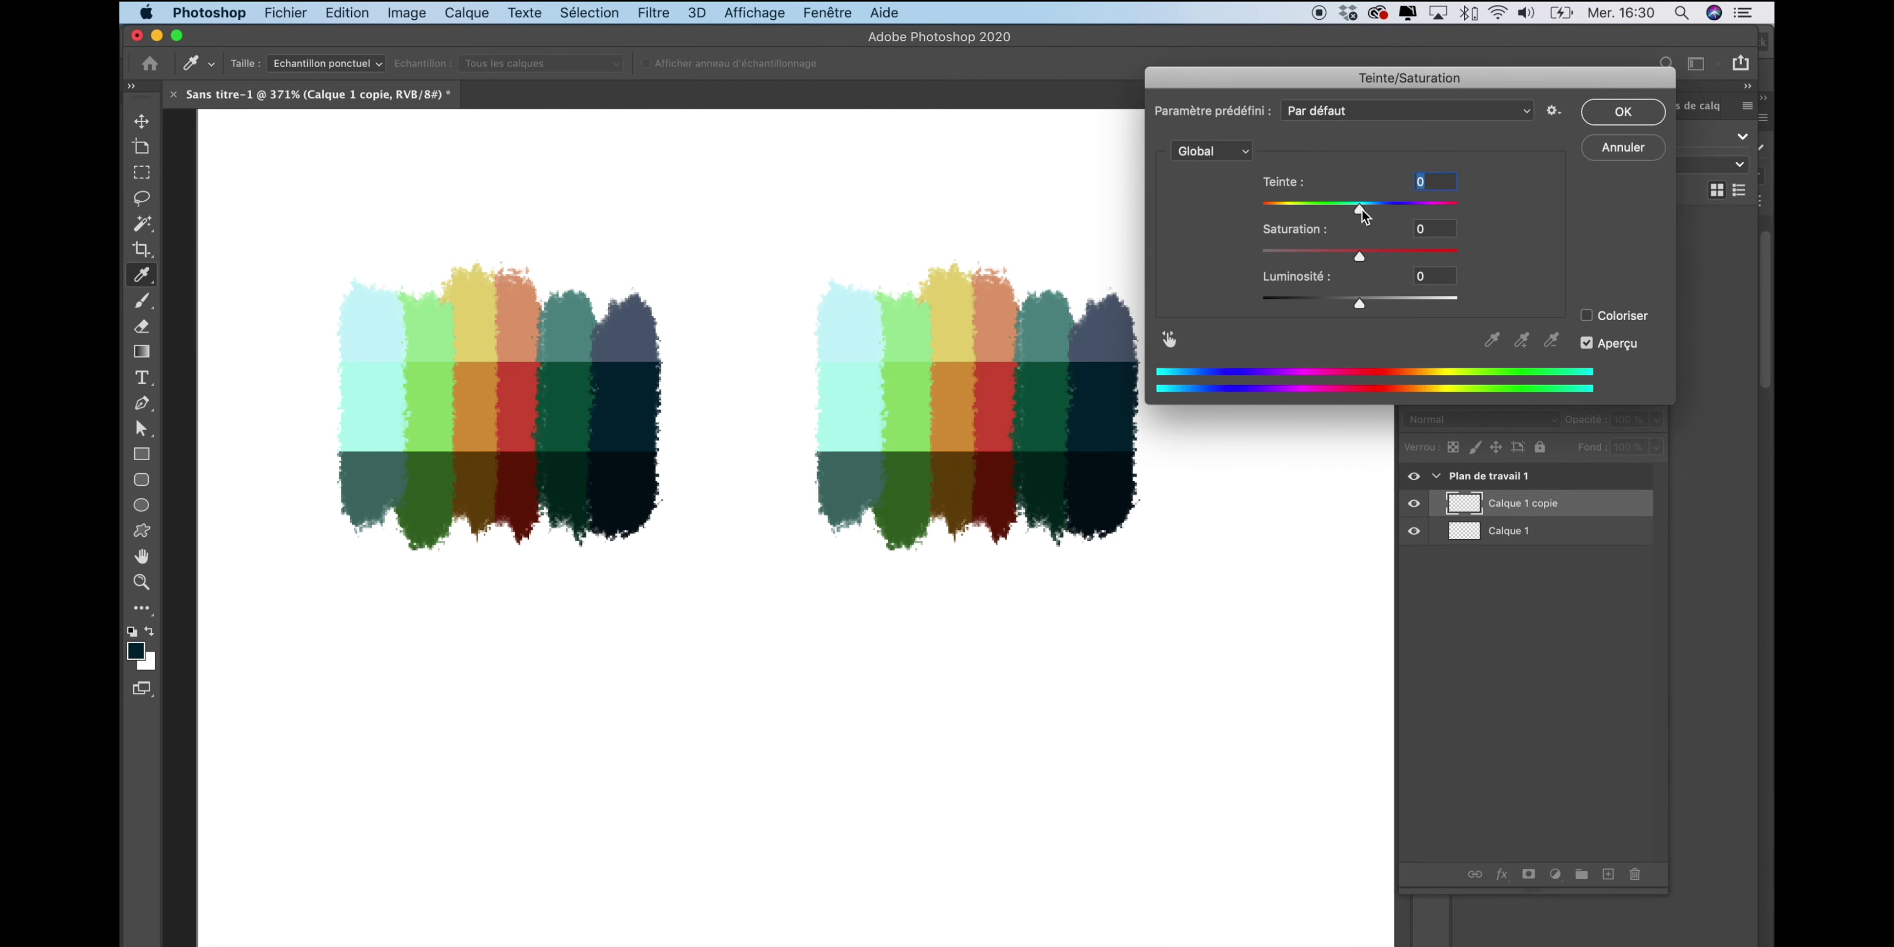
pyautogui.moveTo(1362, 215); pyautogui.dragTo(1315, 211)
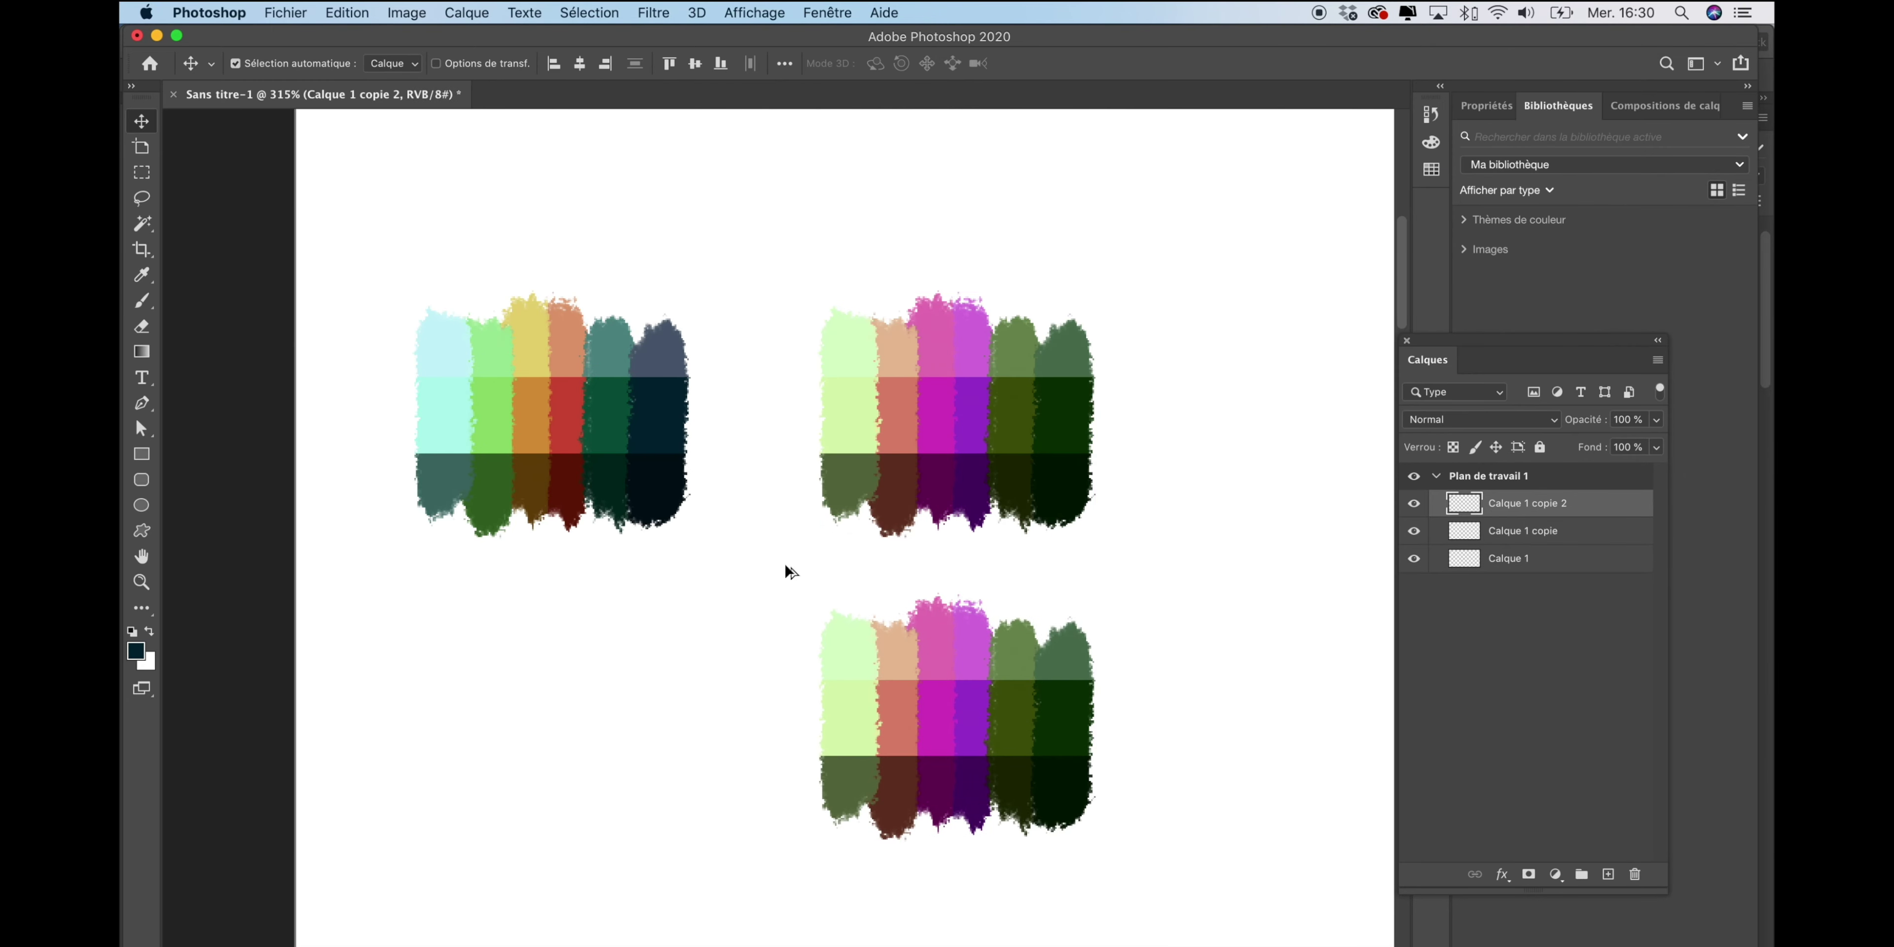
pyautogui.moveTo(1302, 213); pyautogui.dragTo(1294, 213)
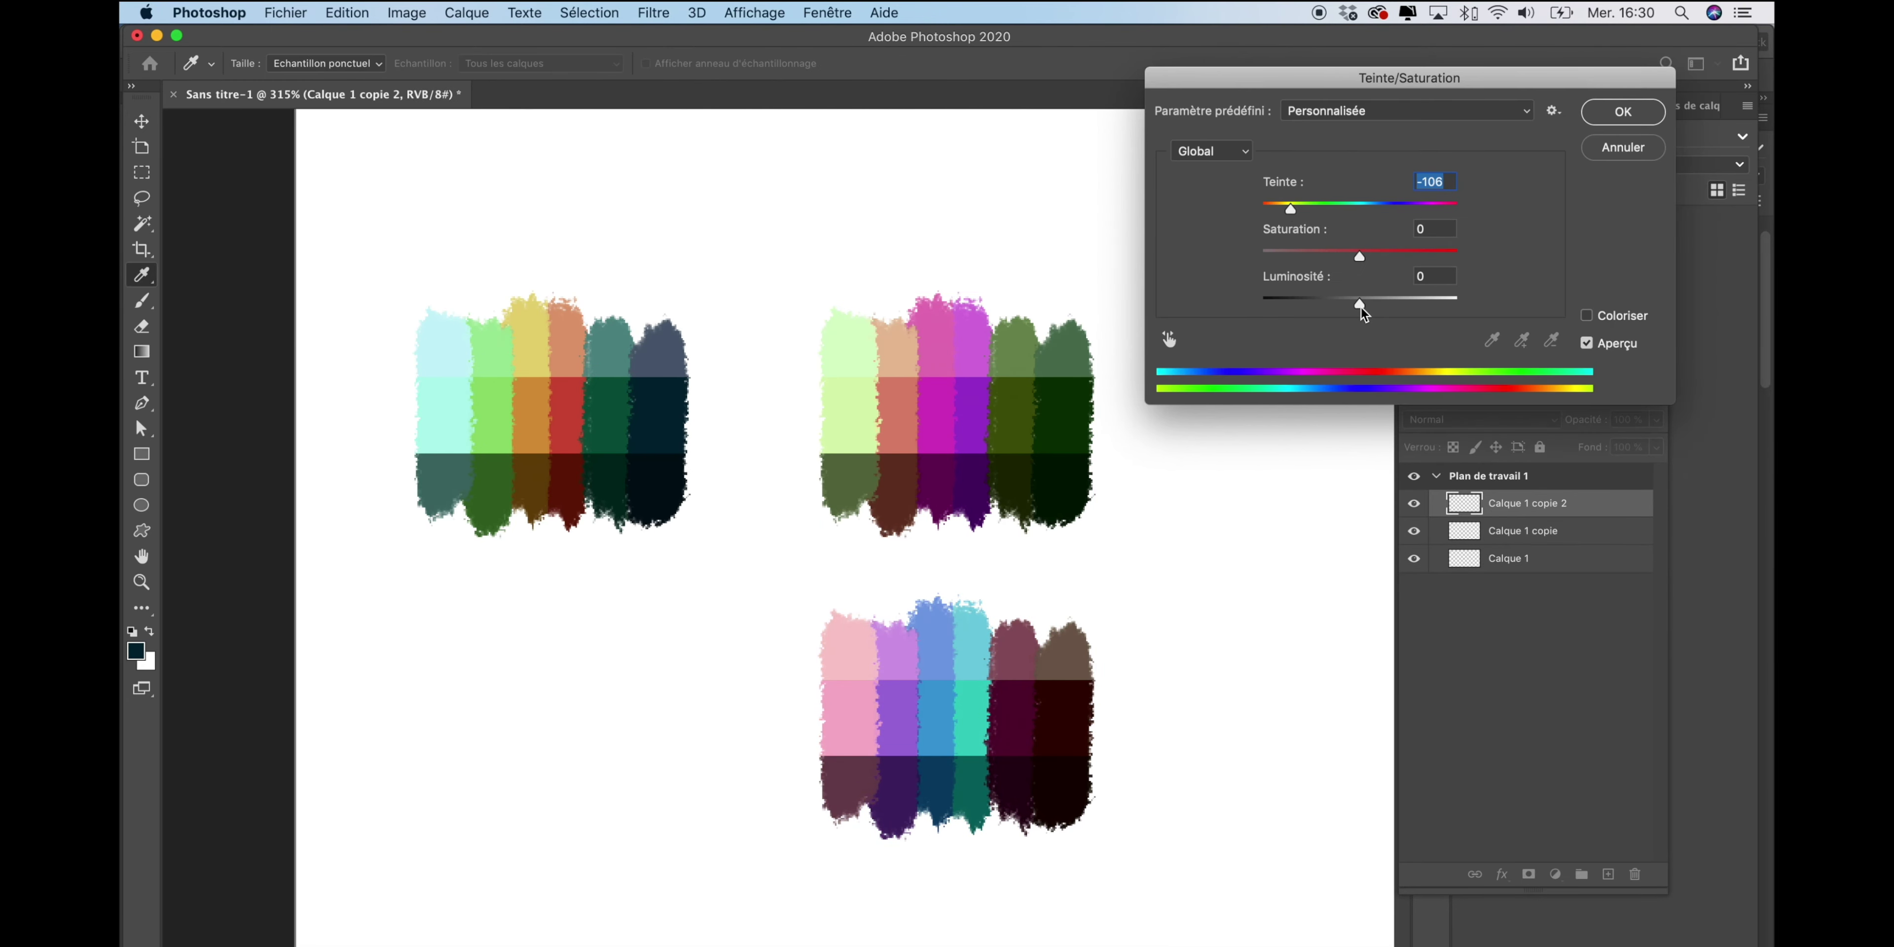
pyautogui.moveTo(1362, 314); pyautogui.dragTo(1389, 313)
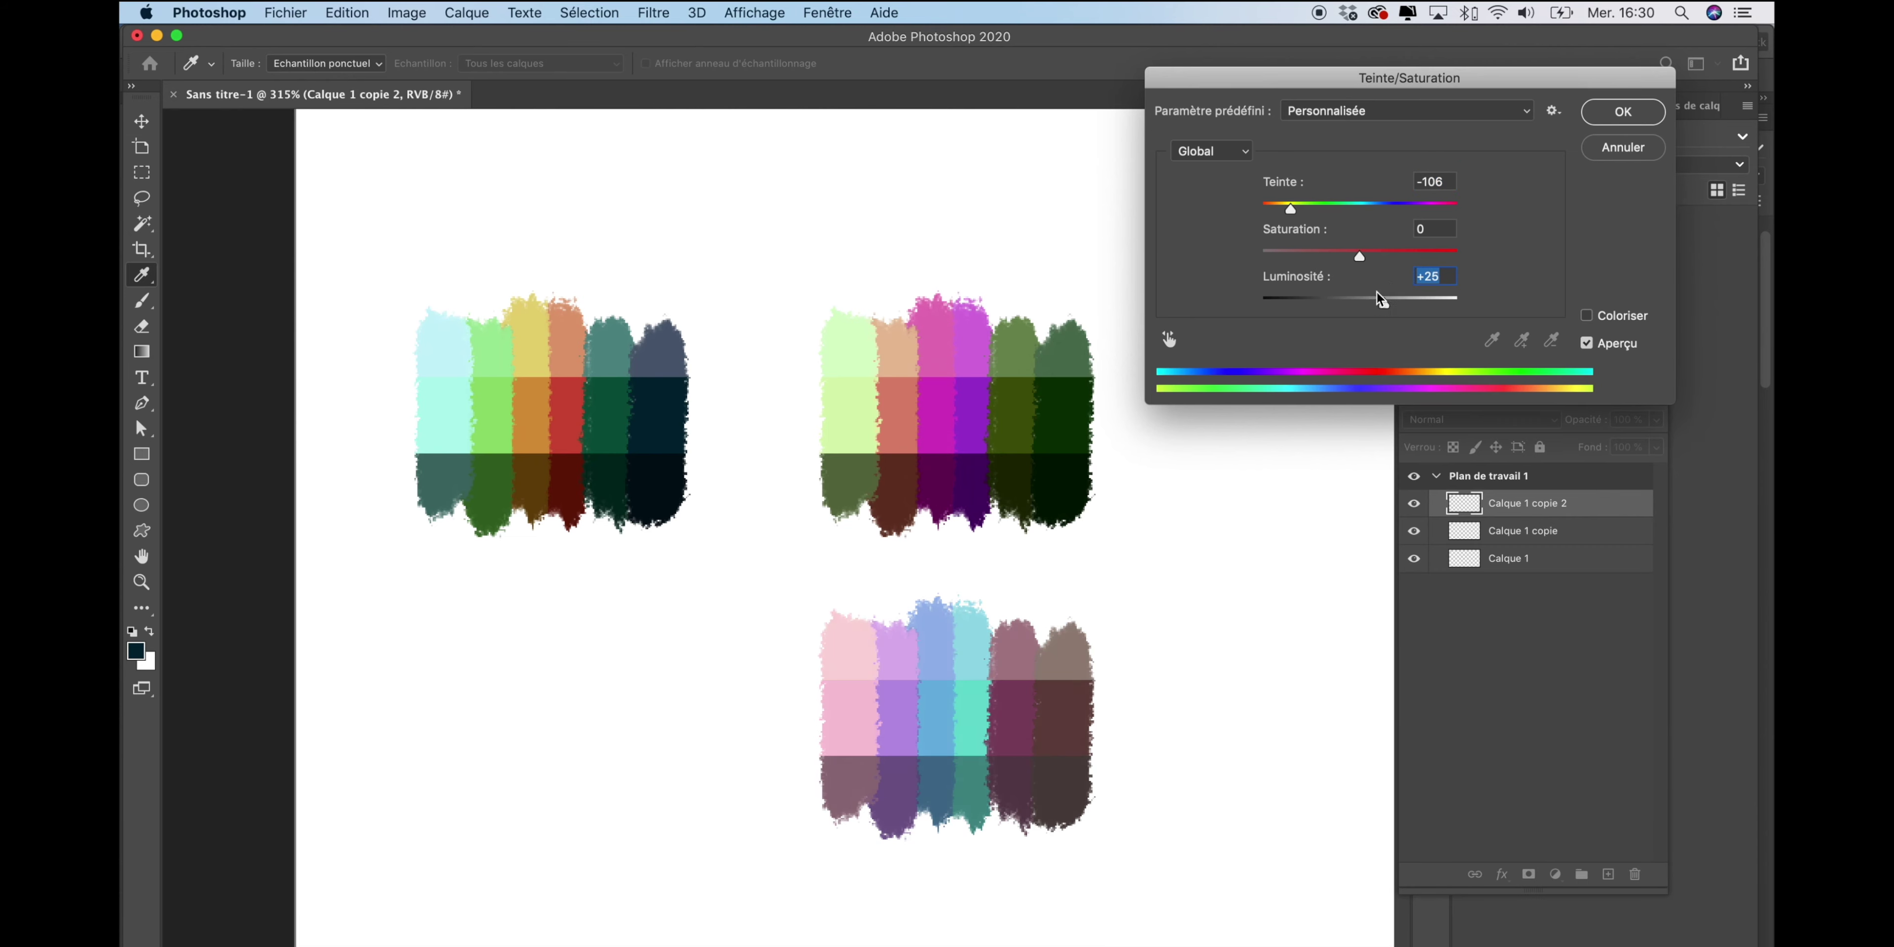
pyautogui.moveTo(1360, 253); pyautogui.dragTo(1323, 257)
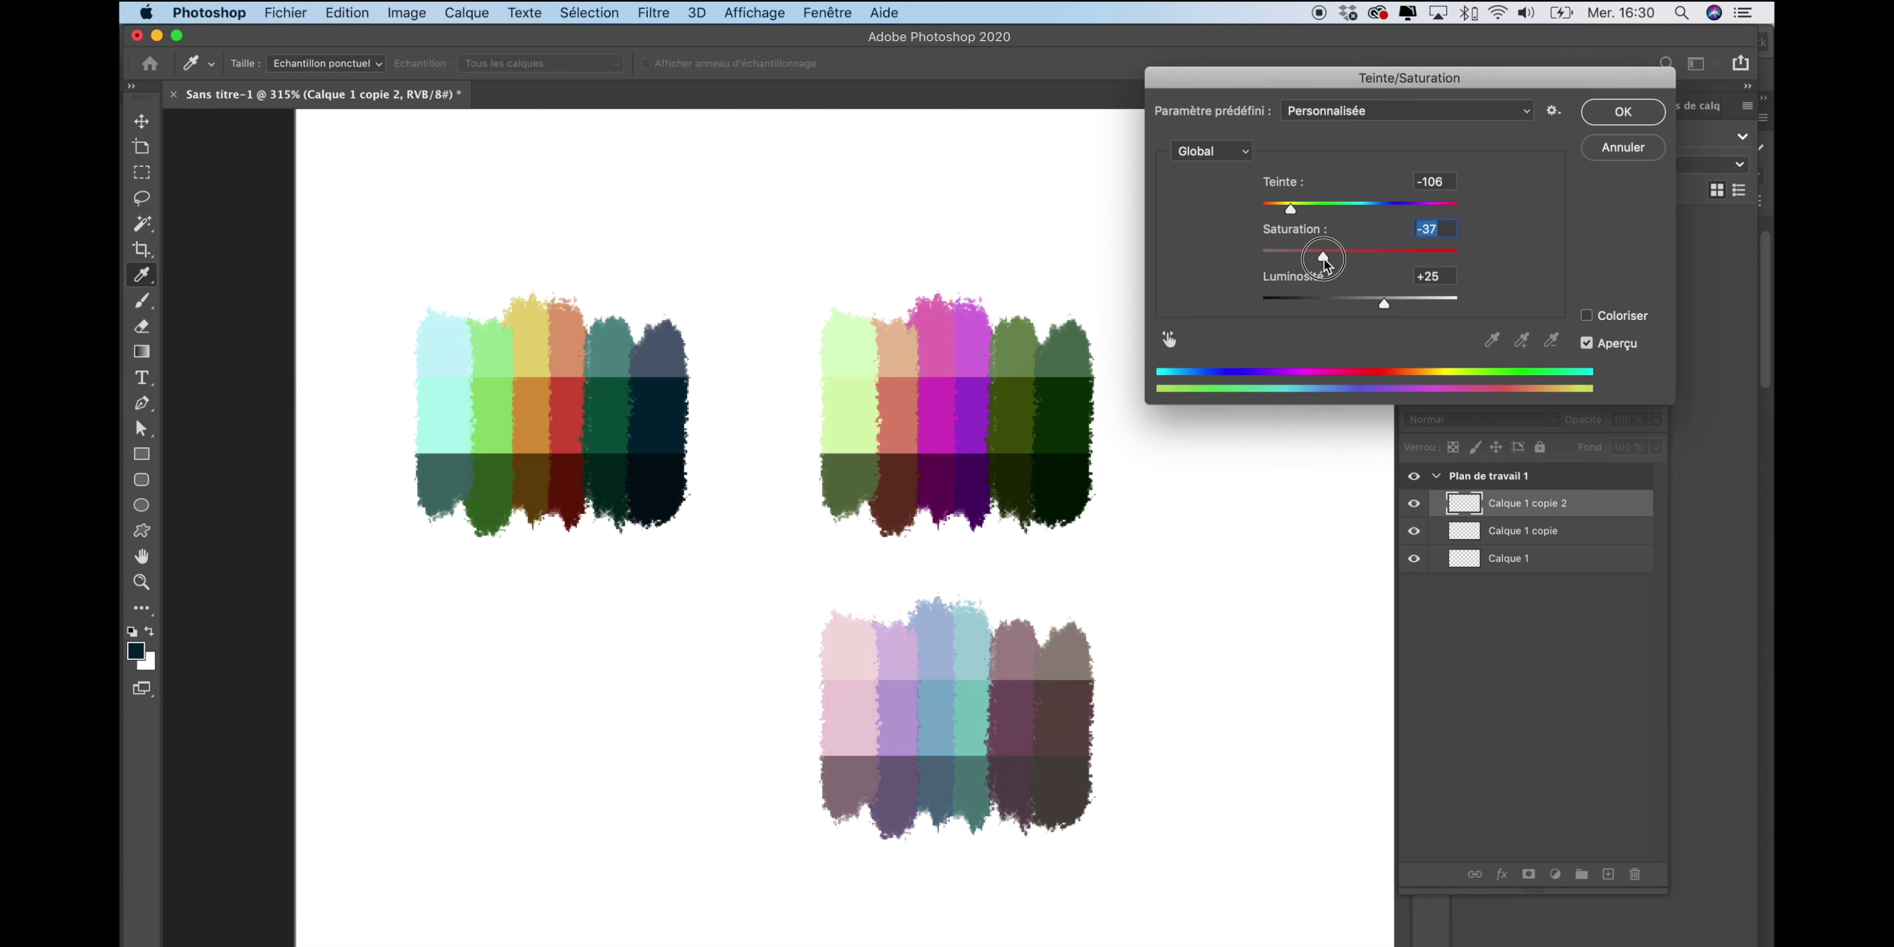
pyautogui.click(1612, 112)
# Move the two top palettes higher and duplicate the bottom palette to the left.
pyautogui.press('v')
pyautogui.moveTo(464, 324); pyautogui.dragTo(477, 239)
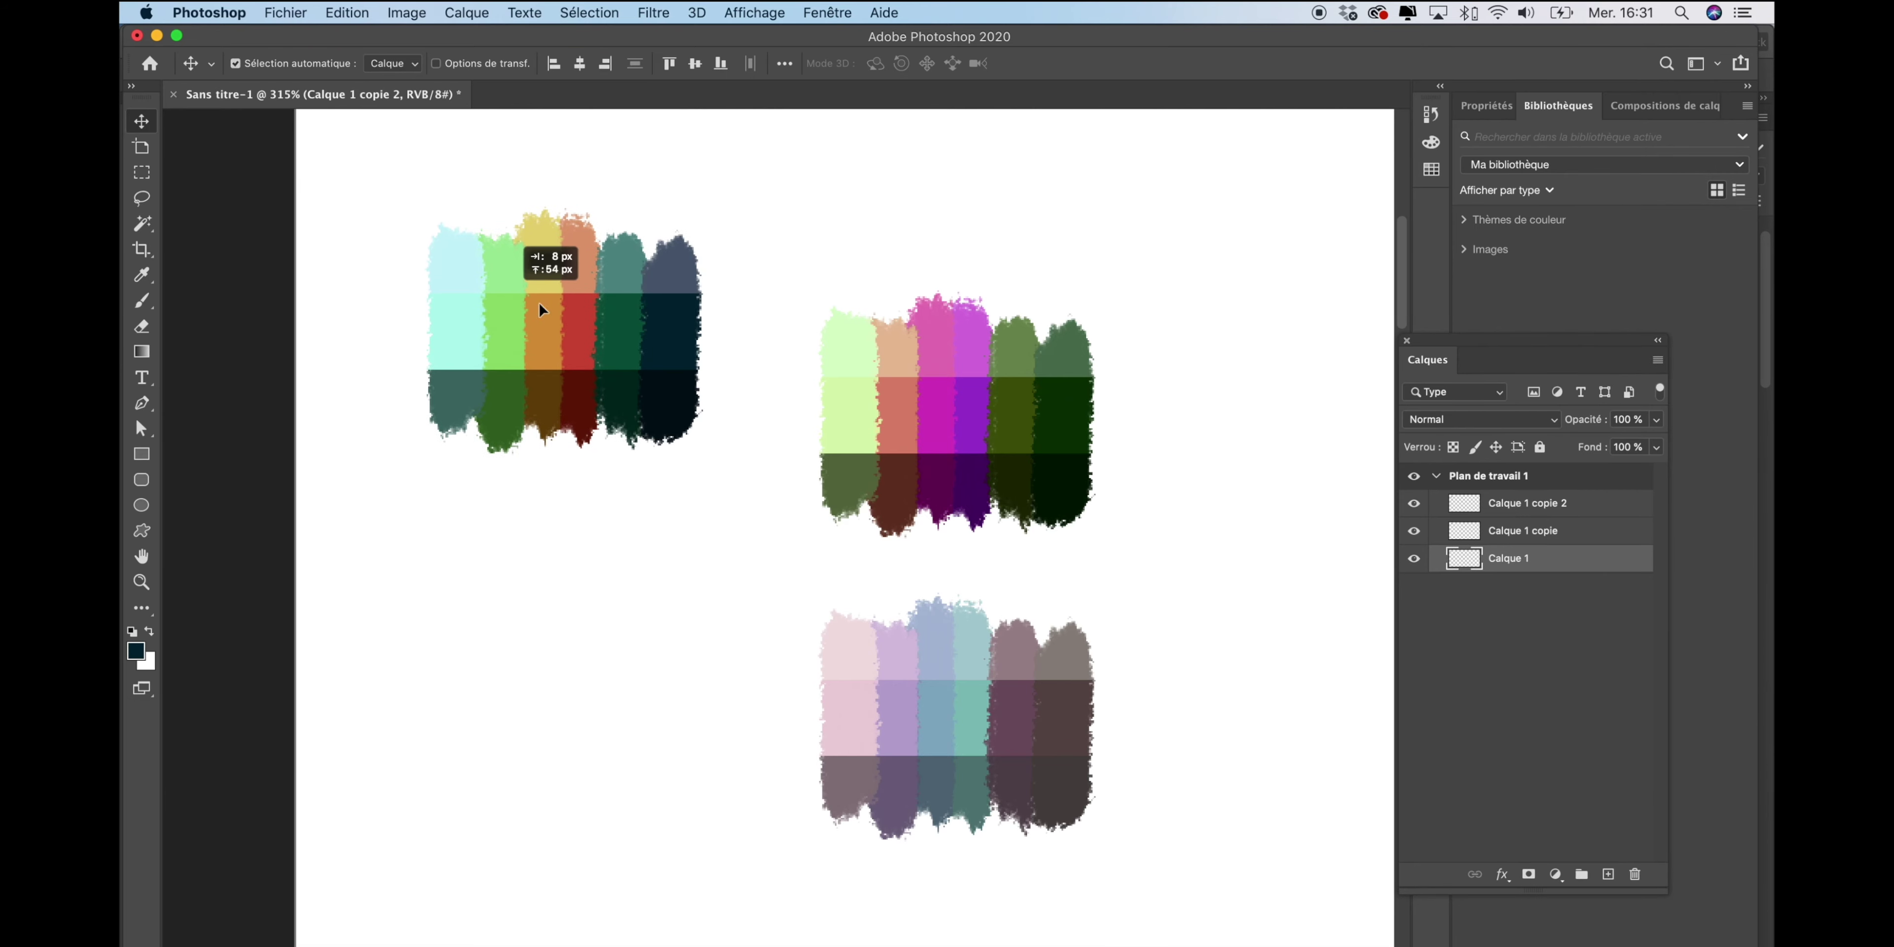
pyautogui.moveTo(872, 416); pyautogui.dragTo(884, 309)
pyautogui.moveTo(924, 704); pyautogui.dragTo(502, 704)
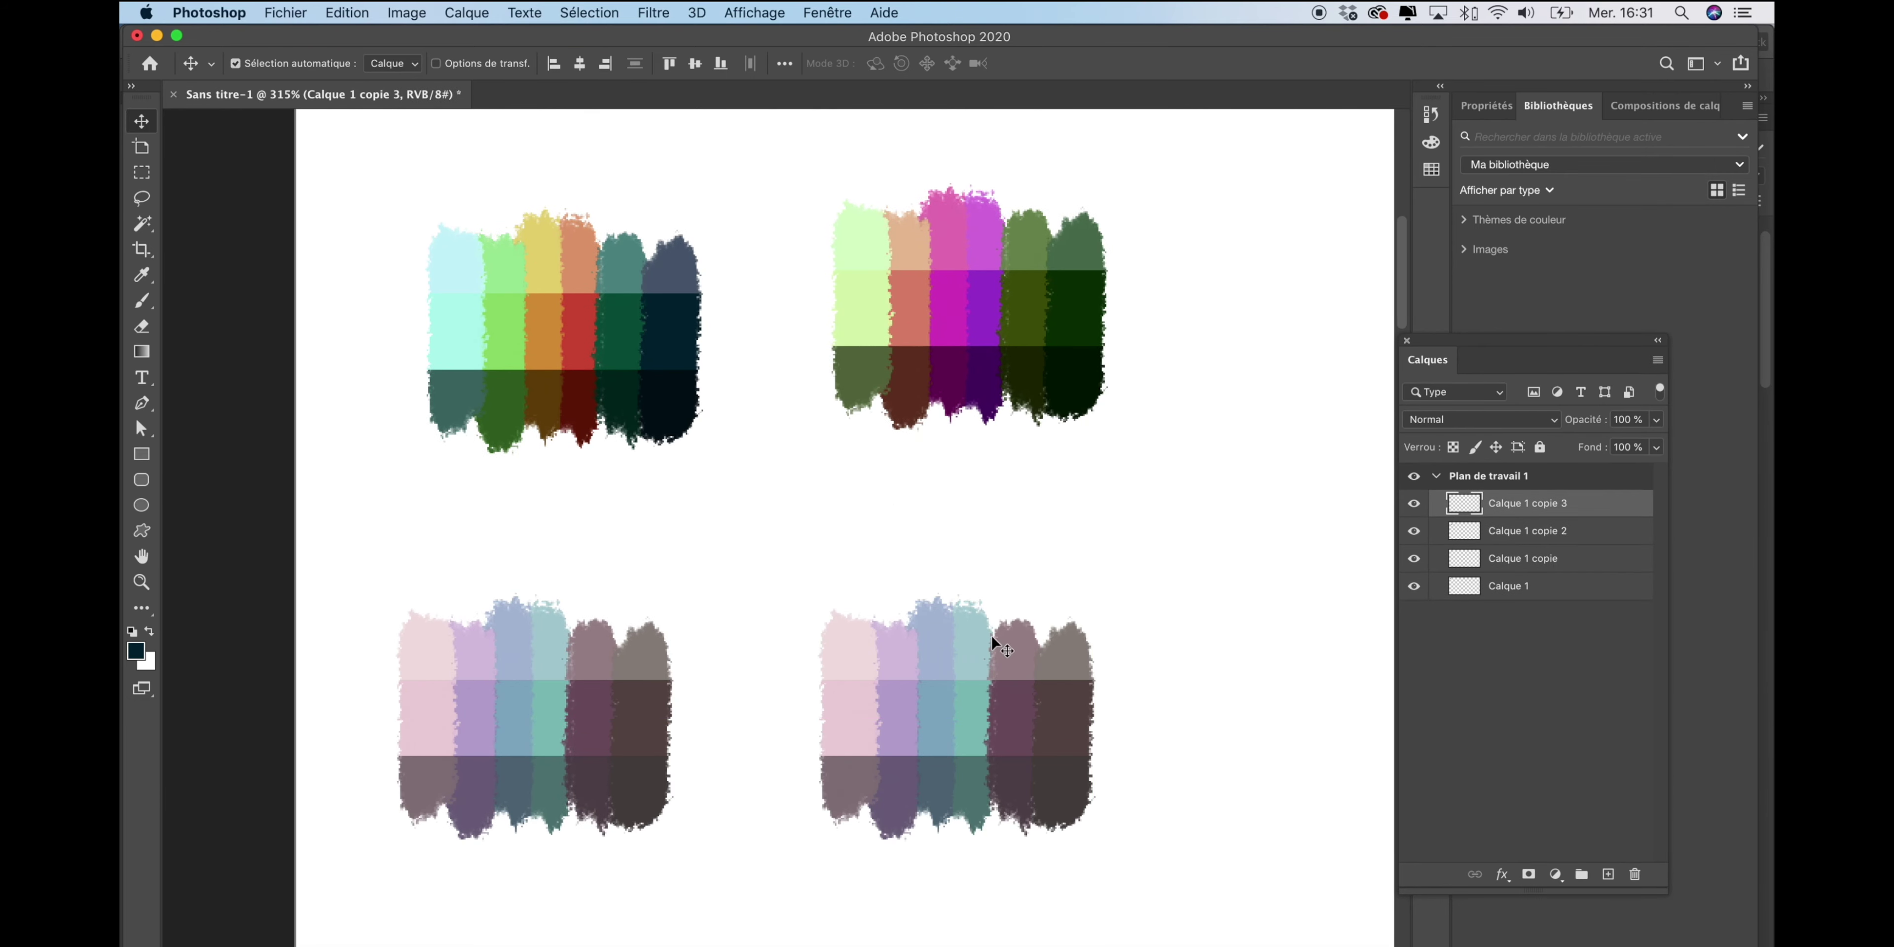
# Brighten the bottom-left copy with Teinte/Saturation: saturation +68, luminosity +30.
pyautogui.click(406, 13)
pyautogui.moveTo(489, 66)
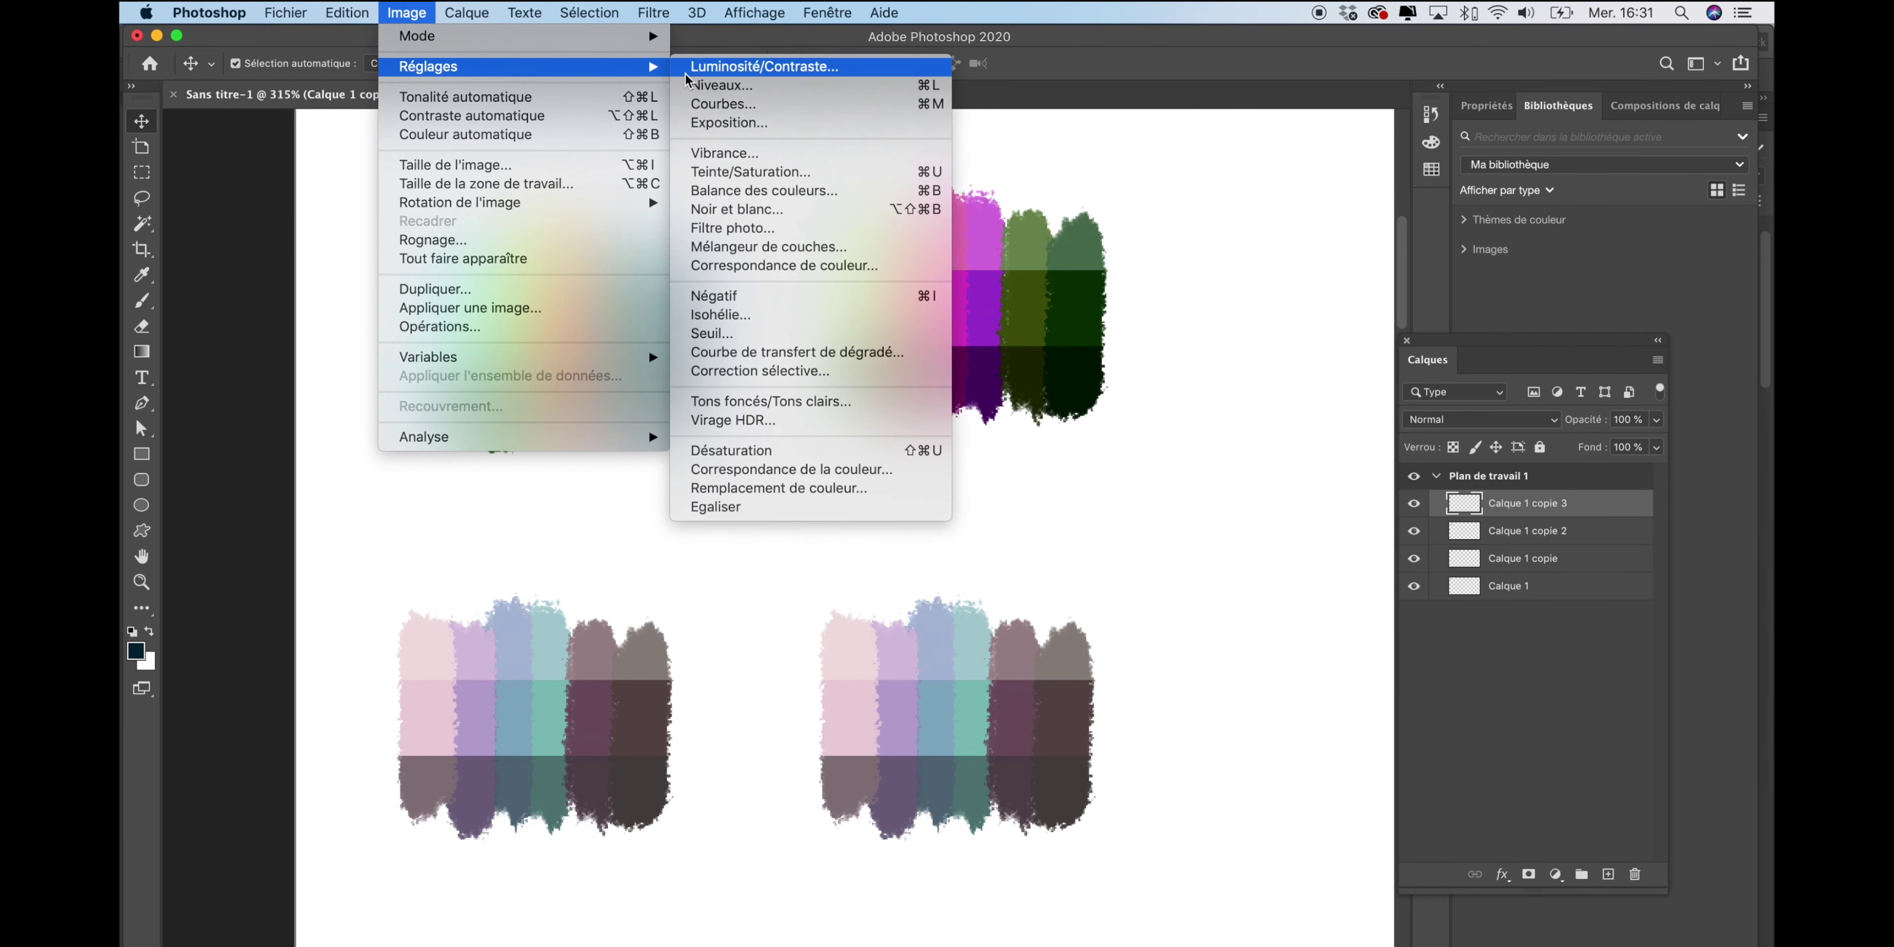
pyautogui.click(728, 171)
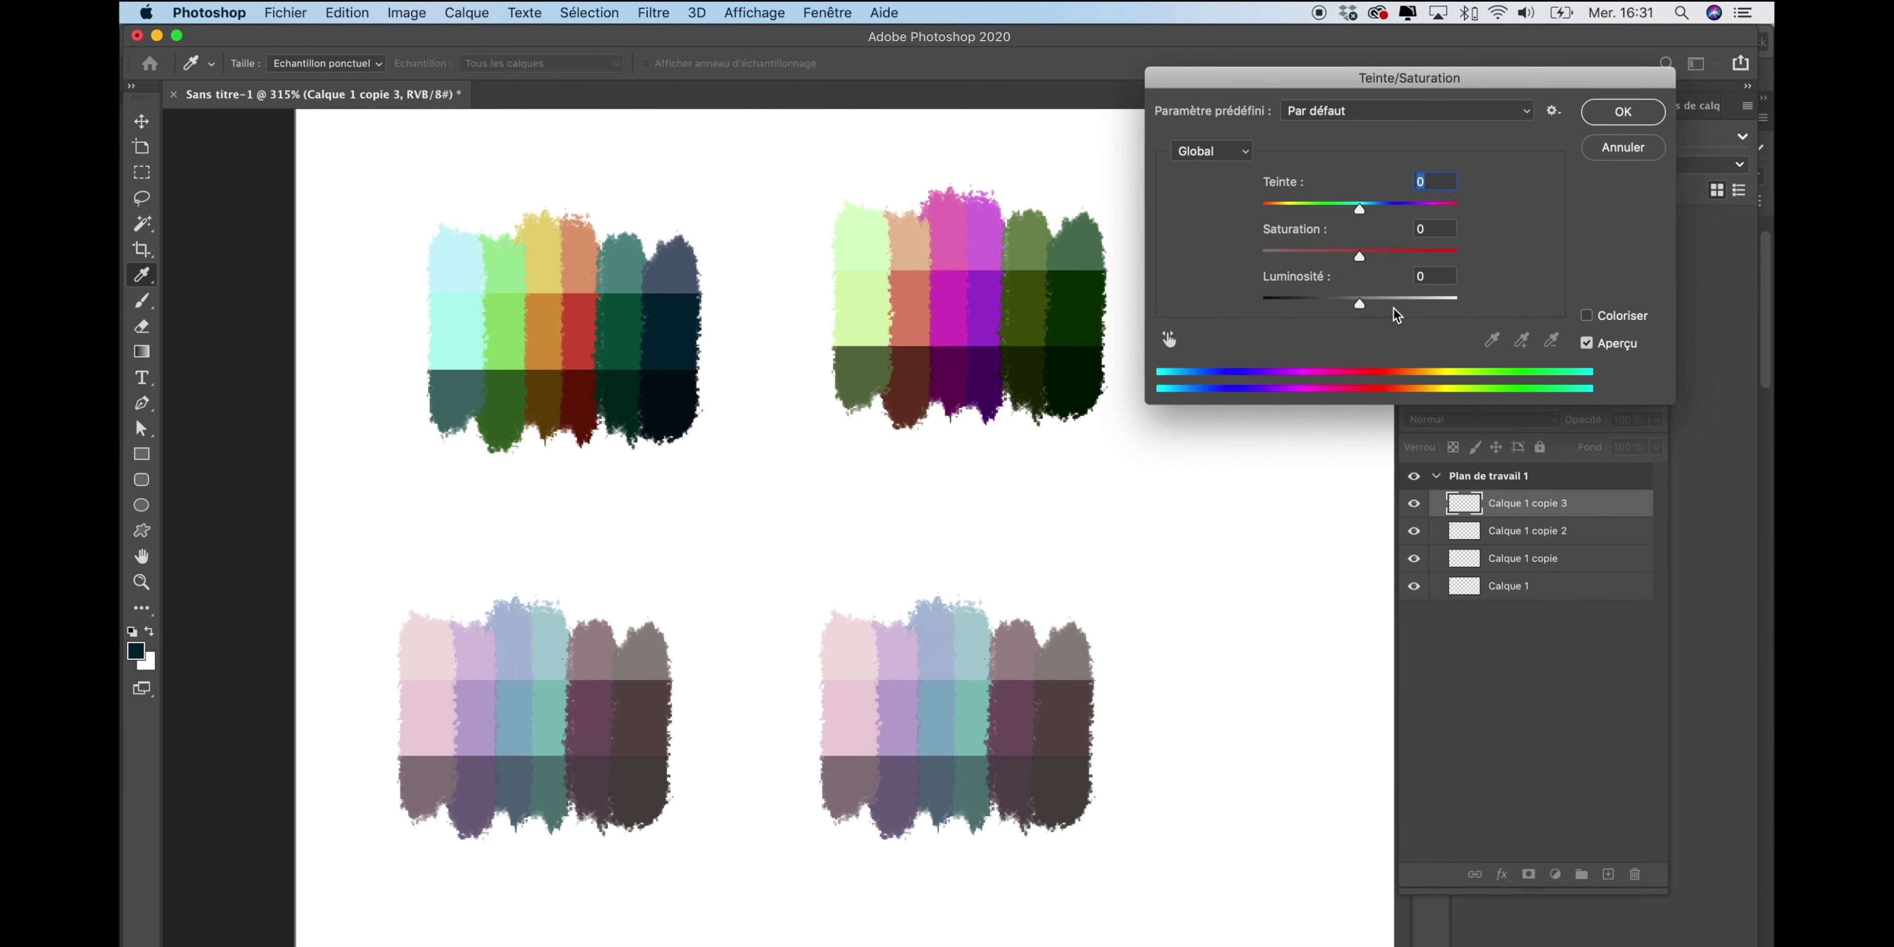
pyautogui.moveTo(1360, 302)
pyautogui.mouseDown()
pyautogui.moveTo(1389, 307)
pyautogui.moveTo(1377, 289)
pyautogui.moveTo(1436, 256)
pyautogui.mouseUp()
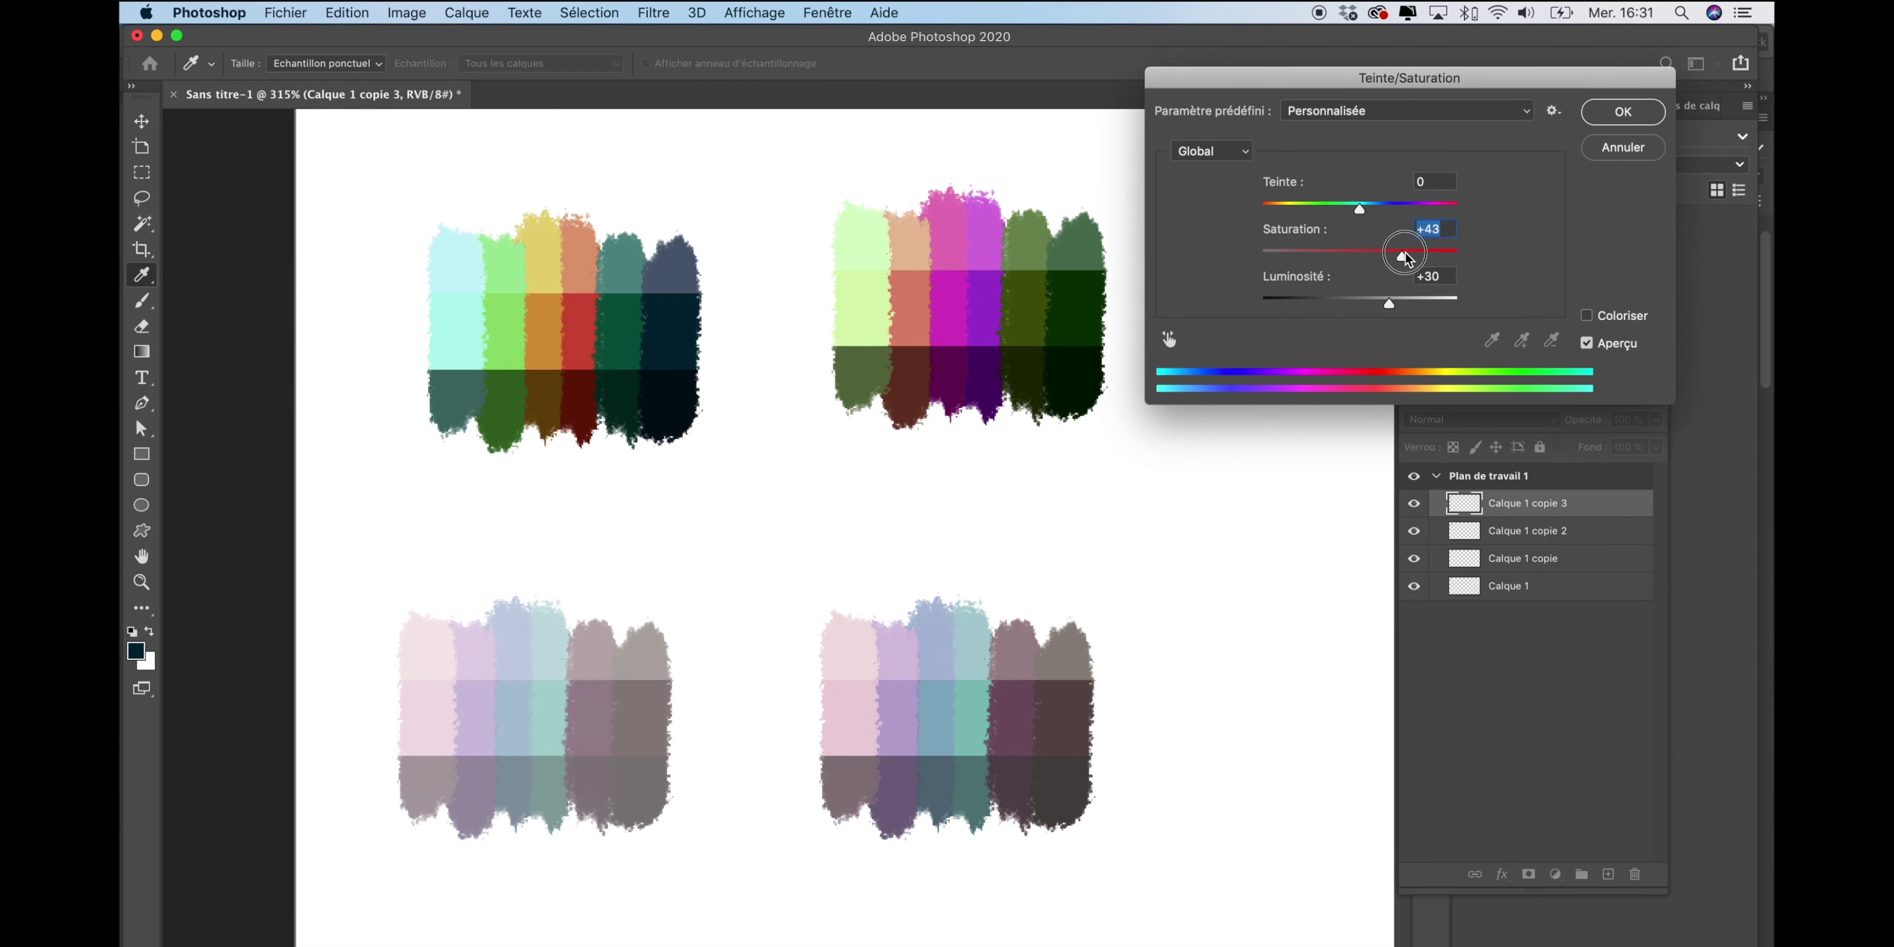
pyautogui.click(1633, 118)
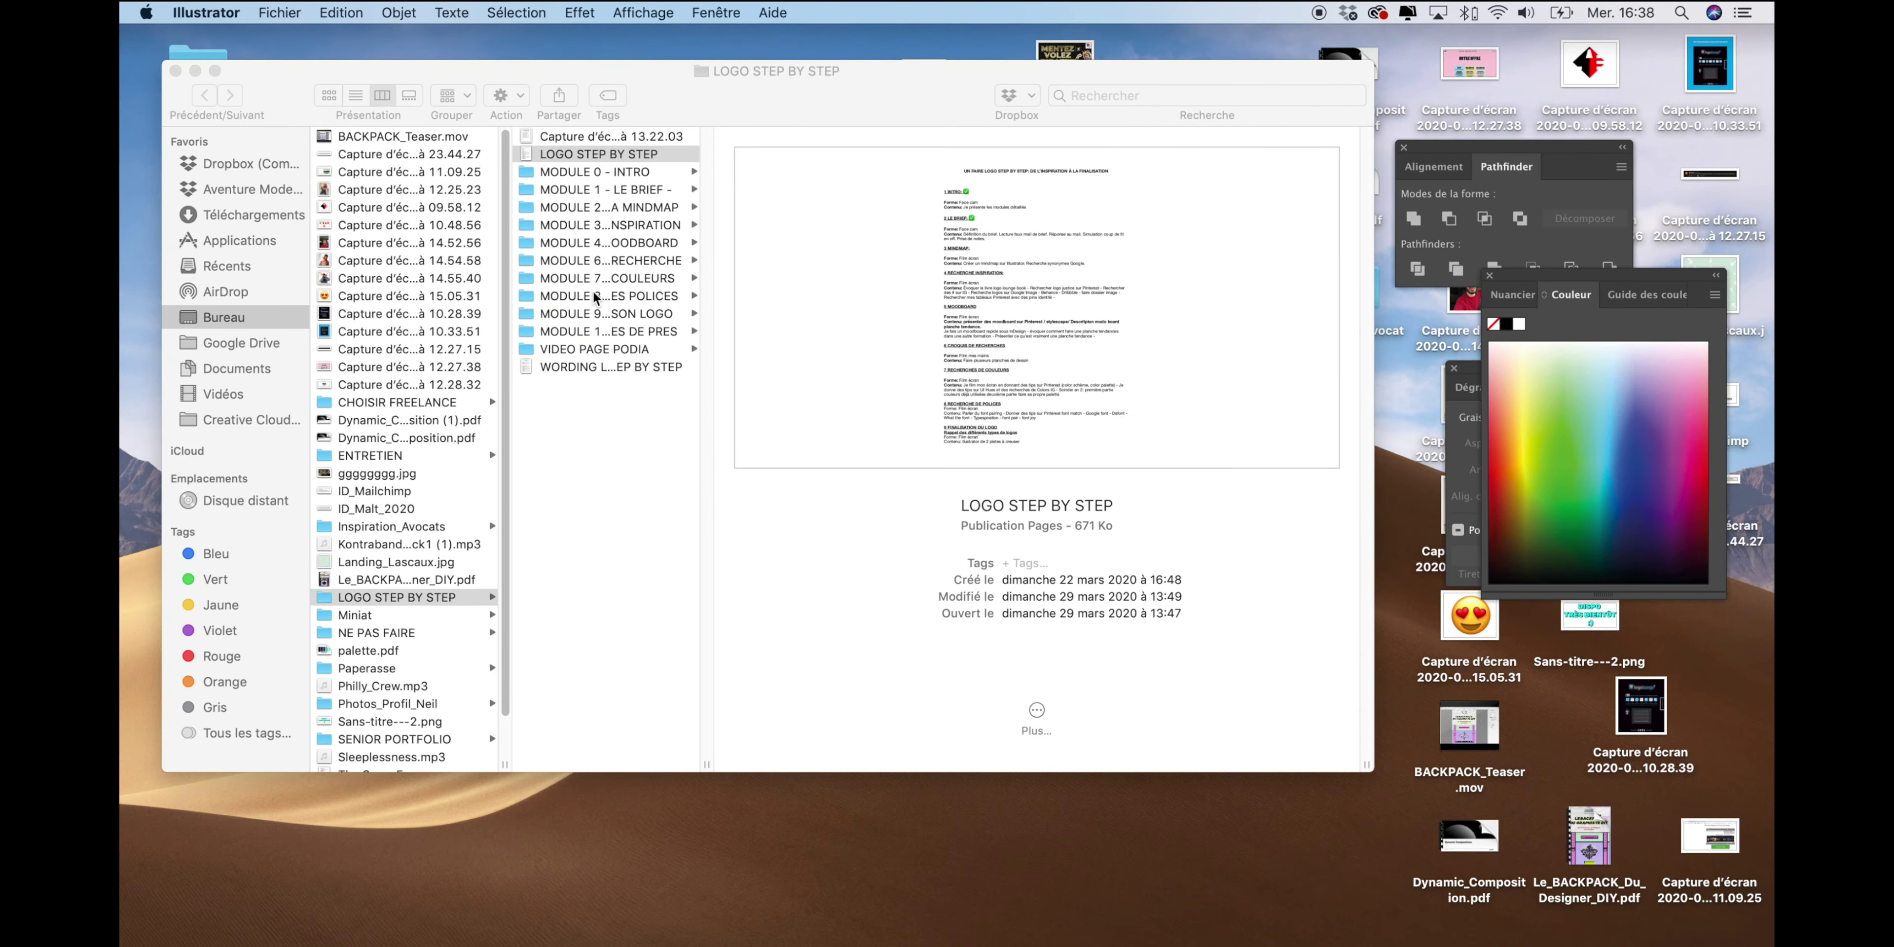